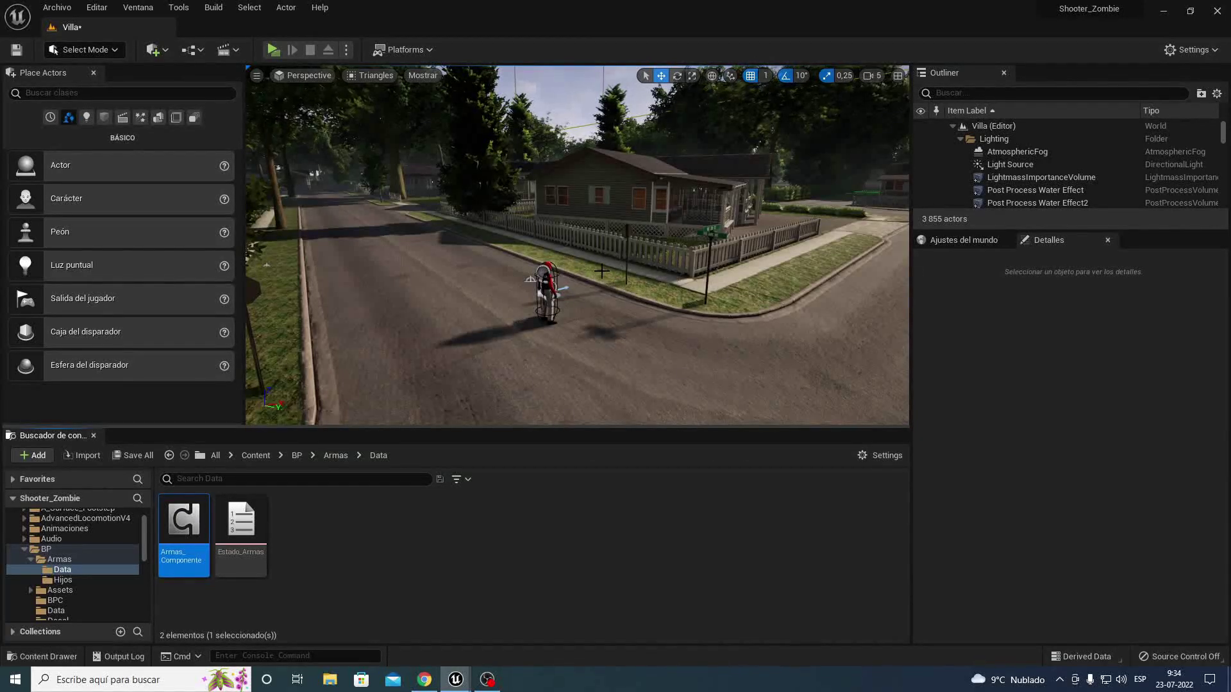
Step: Test-fire the rifle and then the pistol at the house in the play preview, then stop play
{"action": "right_click_drag", "start_coordinate": [601, 272], "coordinate": [600, 221]}
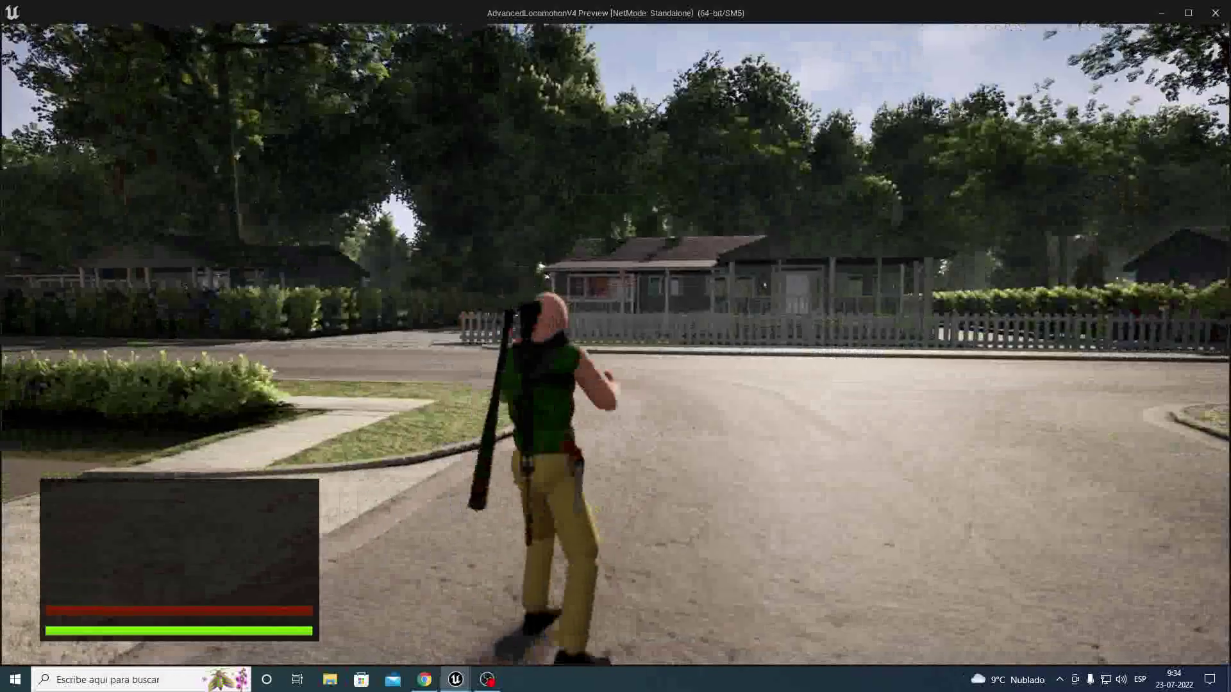
{"action": "right_click_drag", "start_coordinate": [689, 341], "coordinate": [616, 347]}
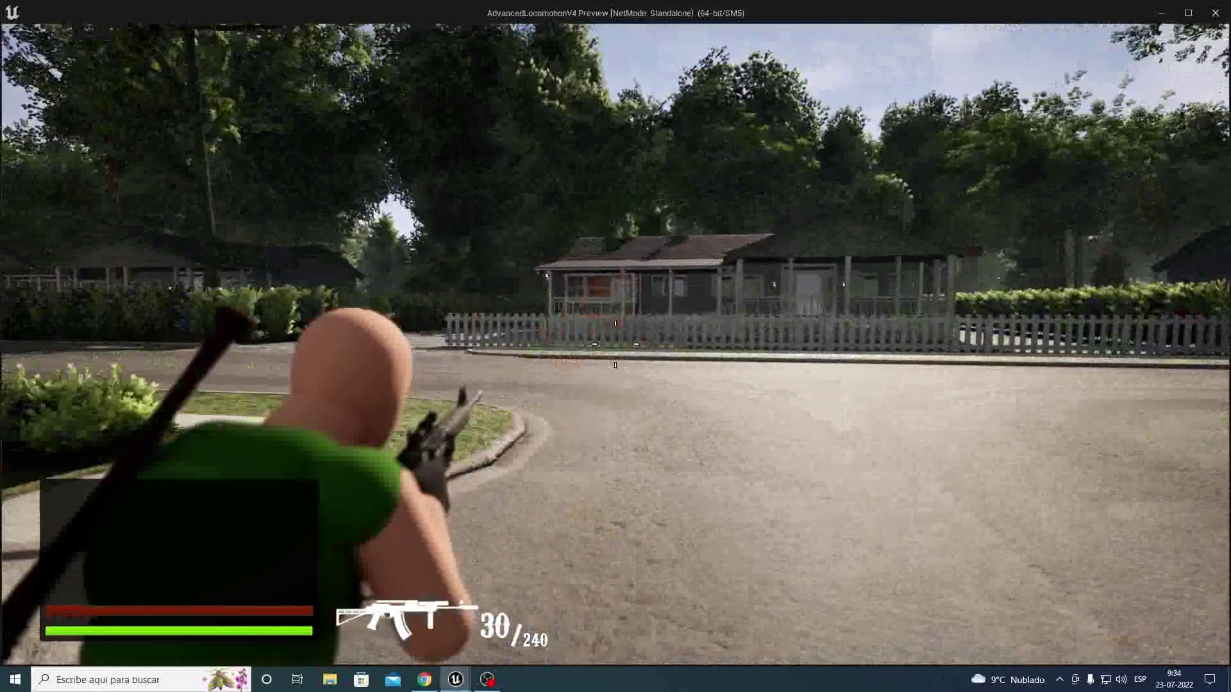
{"action": "left_click_drag", "start_coordinate": [616, 344], "coordinate": [615, 345]}
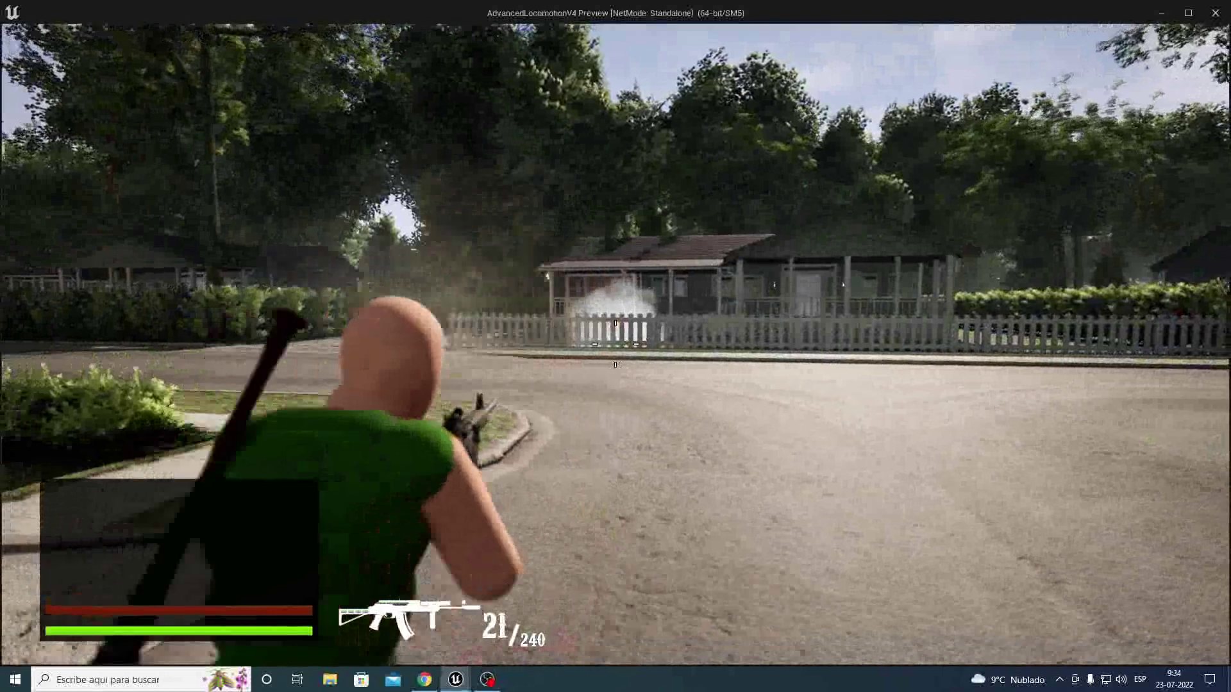
{"action": "key", "text": "w"}
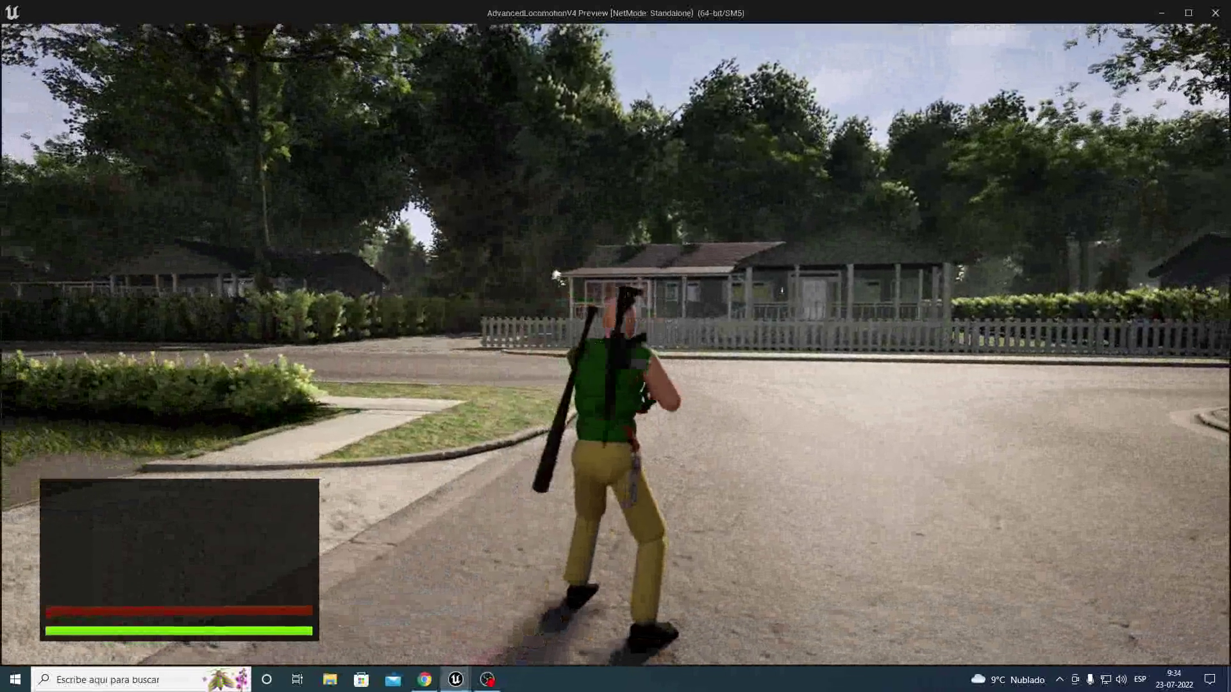
{"action": "key", "text": "2"}
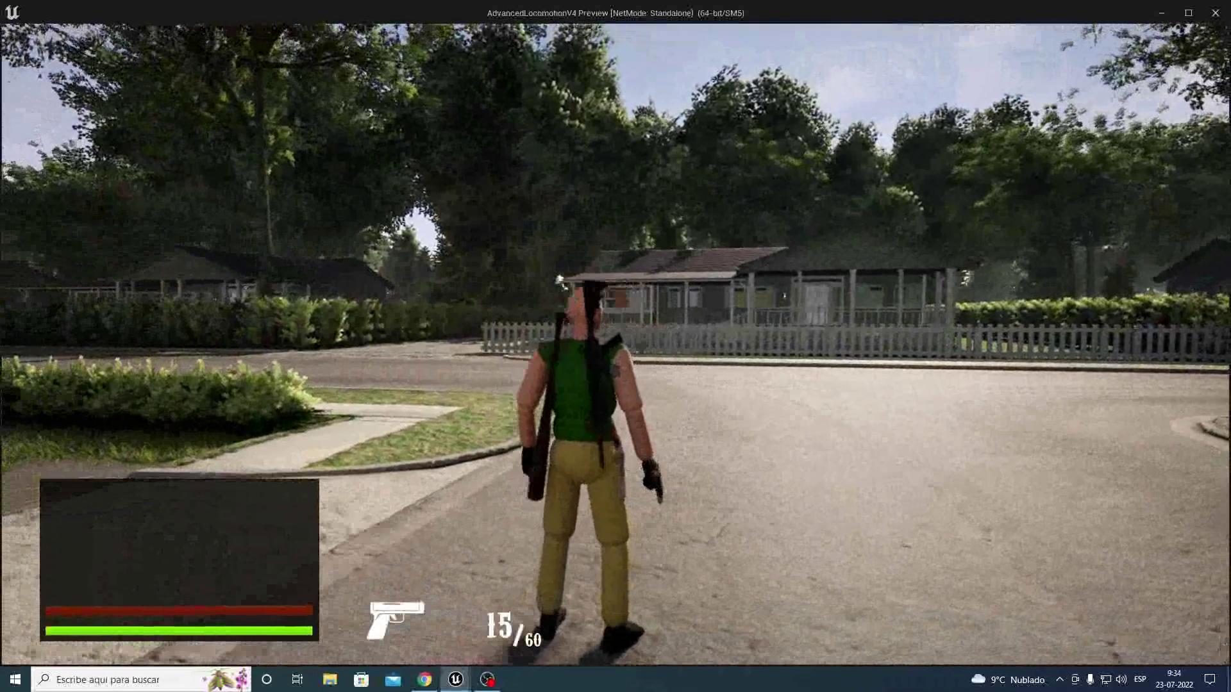
{"action": "right_click_drag", "start_coordinate": [615, 346], "coordinate": [615, 346]}
{"action": "left_click", "coordinate": [615, 346]}
{"action": "left_click", "coordinate": [616, 347]}
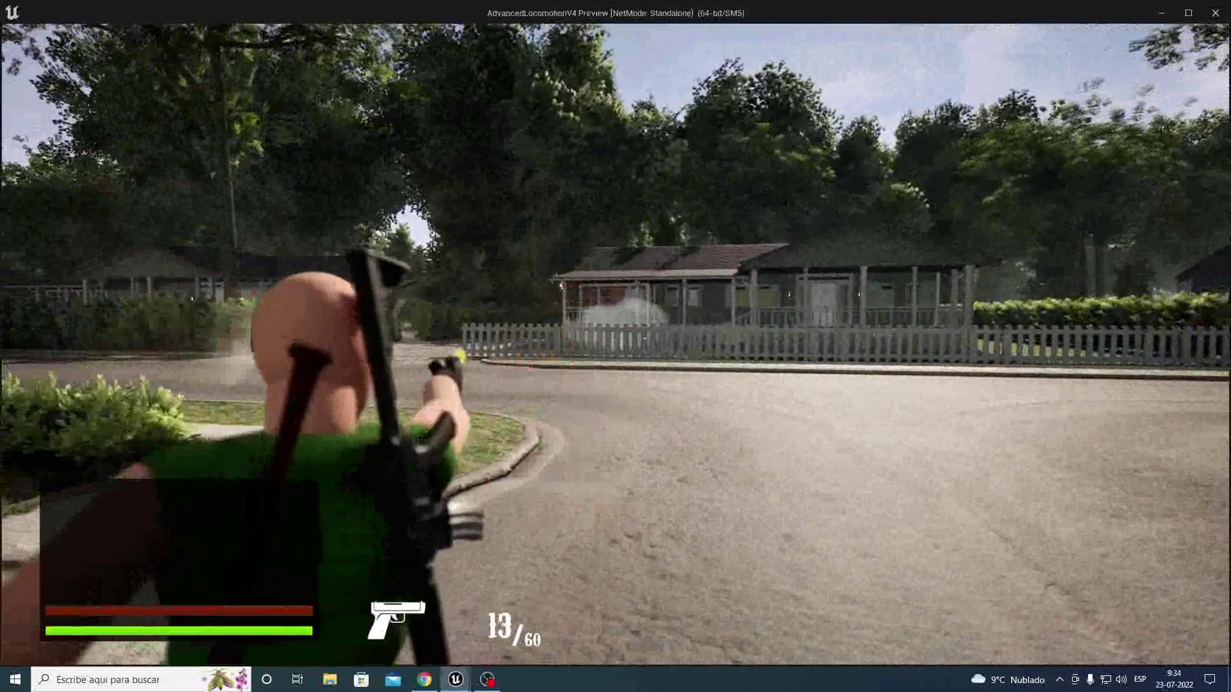
{"action": "right_click_drag", "start_coordinate": [615, 346], "coordinate": [616, 346]}
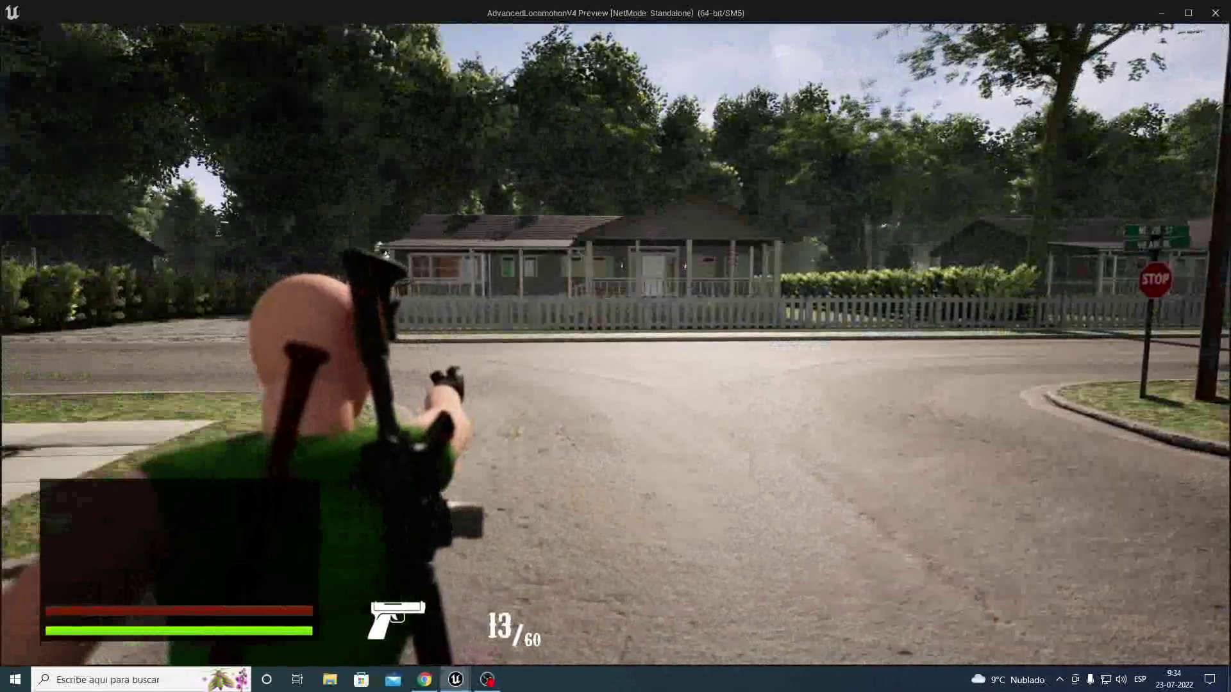
{"action": "left_click", "coordinate": [615, 346]}
{"action": "left_click", "coordinate": [615, 346]}
{"action": "left_click", "coordinate": [616, 347]}
{"action": "left_click", "coordinate": [616, 347]}
{"action": "left_click", "coordinate": [615, 346]}
{"action": "left_click", "coordinate": [615, 347]}
{"action": "left_click", "coordinate": [615, 346]}
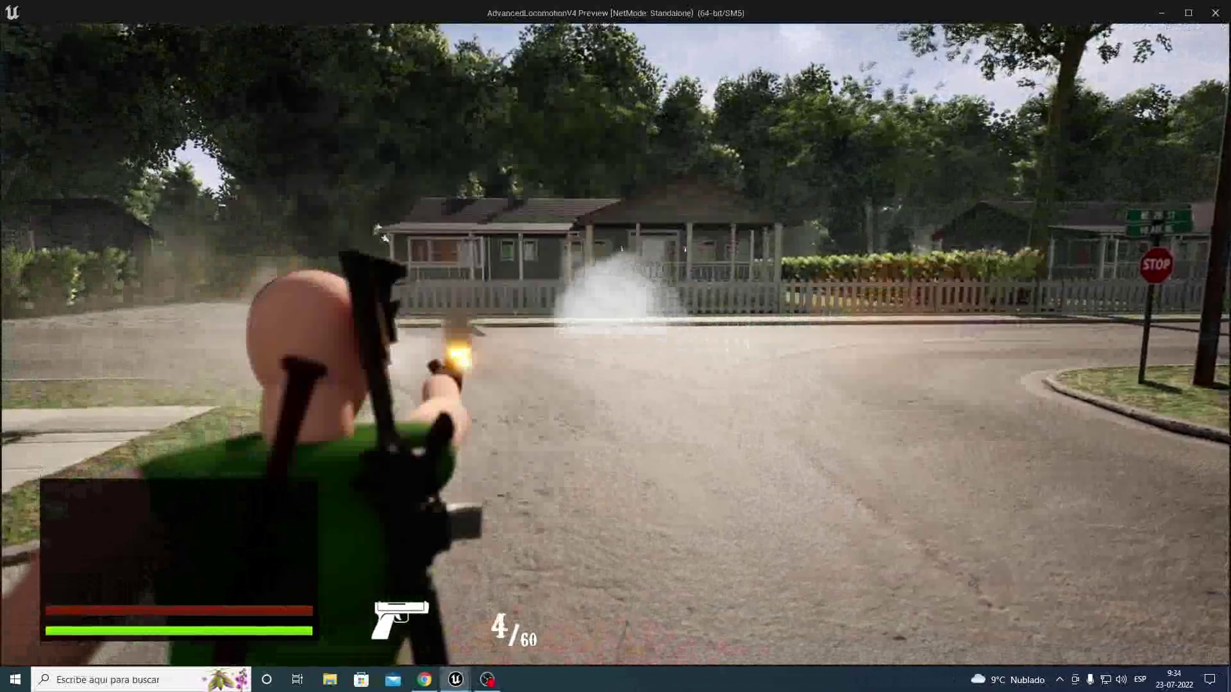
{"action": "left_click", "coordinate": [616, 347]}
{"action": "left_click", "coordinate": [616, 346]}
{"action": "left_click", "coordinate": [615, 346]}
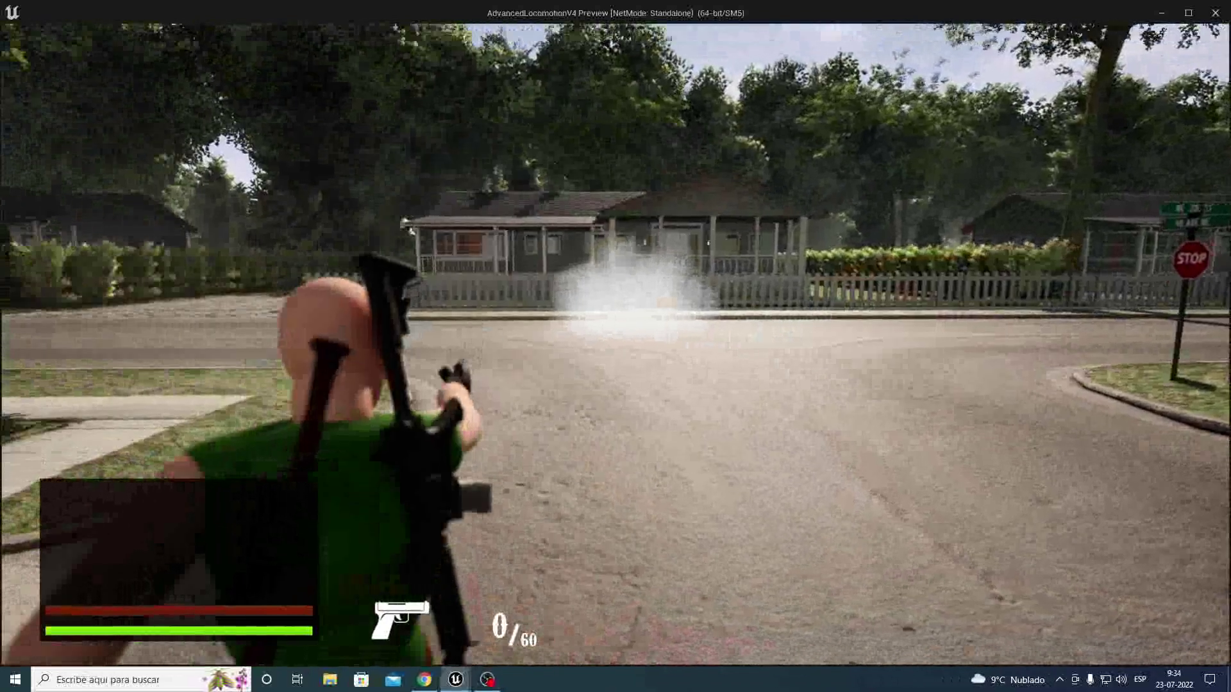
{"action": "key", "text": "Escape"}
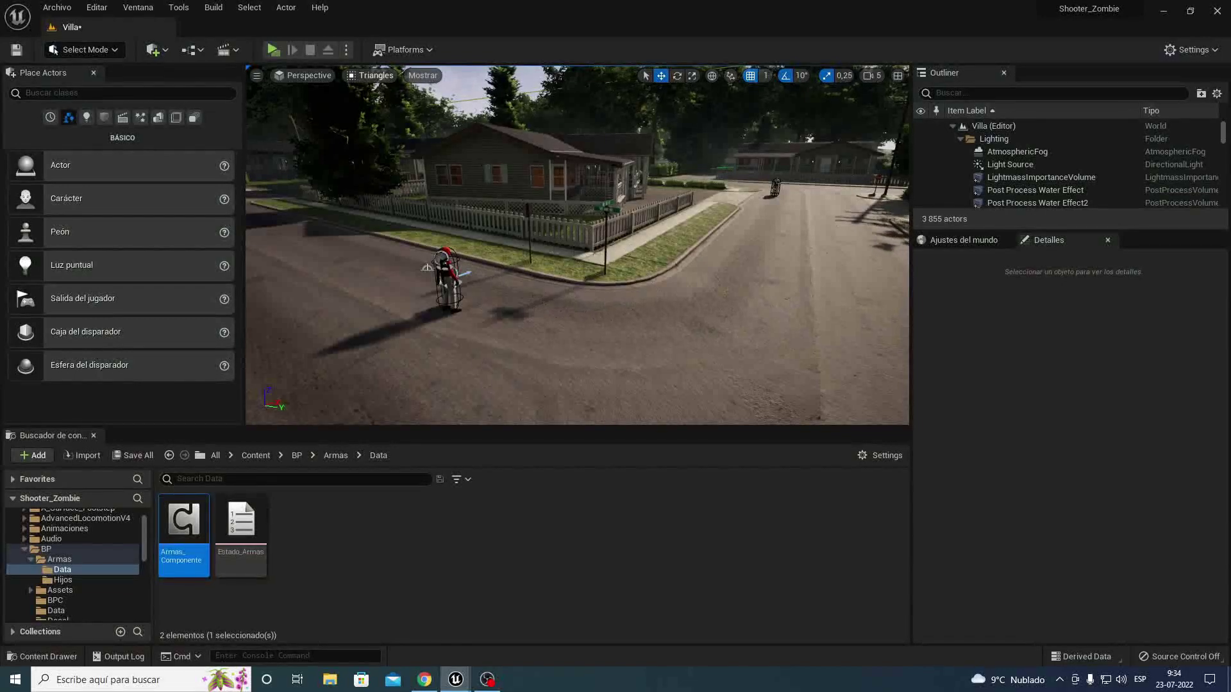
Step: Open the Jugador Blueprint from Content > AdvancedLocomotionV4 > Blueprints > CharacterLogic > Jugador
{"action": "mouse_move", "coordinate": [456, 679]}
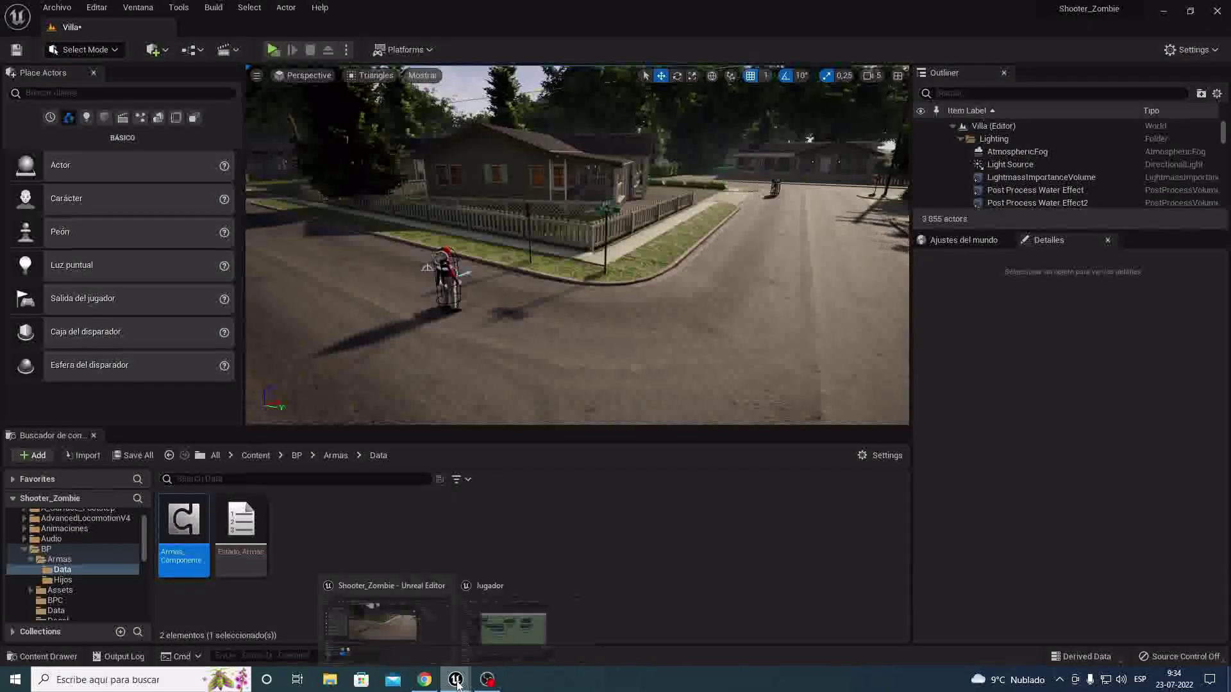
{"action": "left_click", "coordinate": [509, 644]}
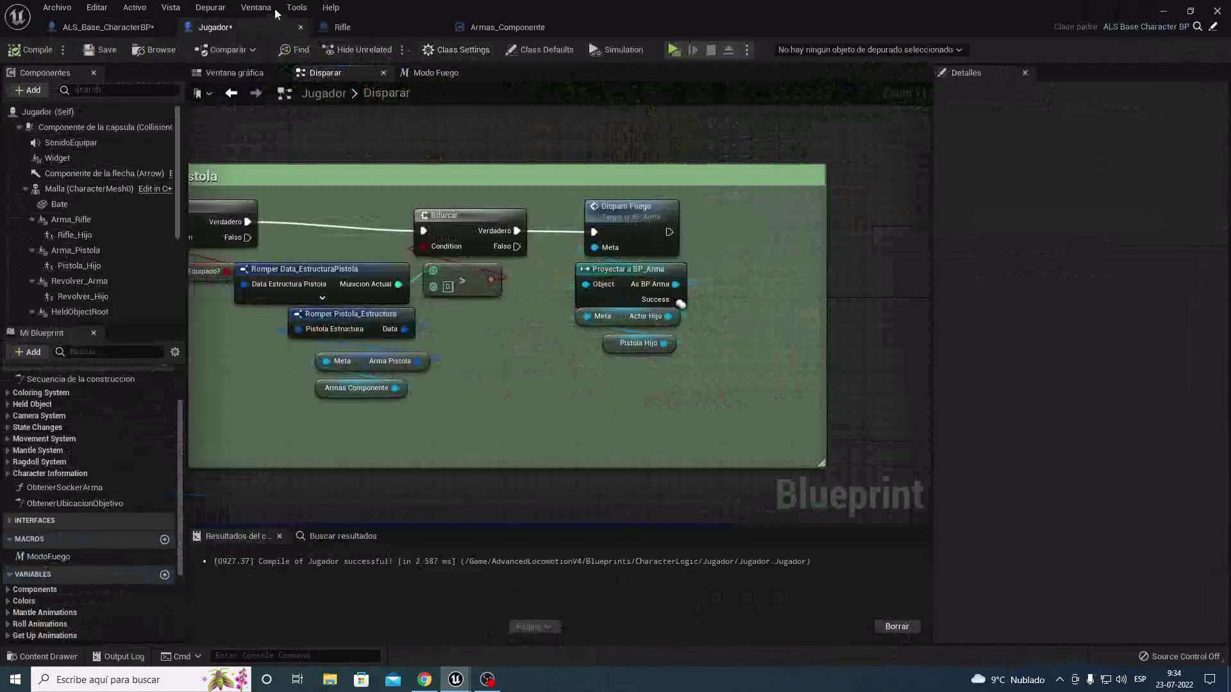
{"action": "left_click", "coordinate": [1163, 11]}
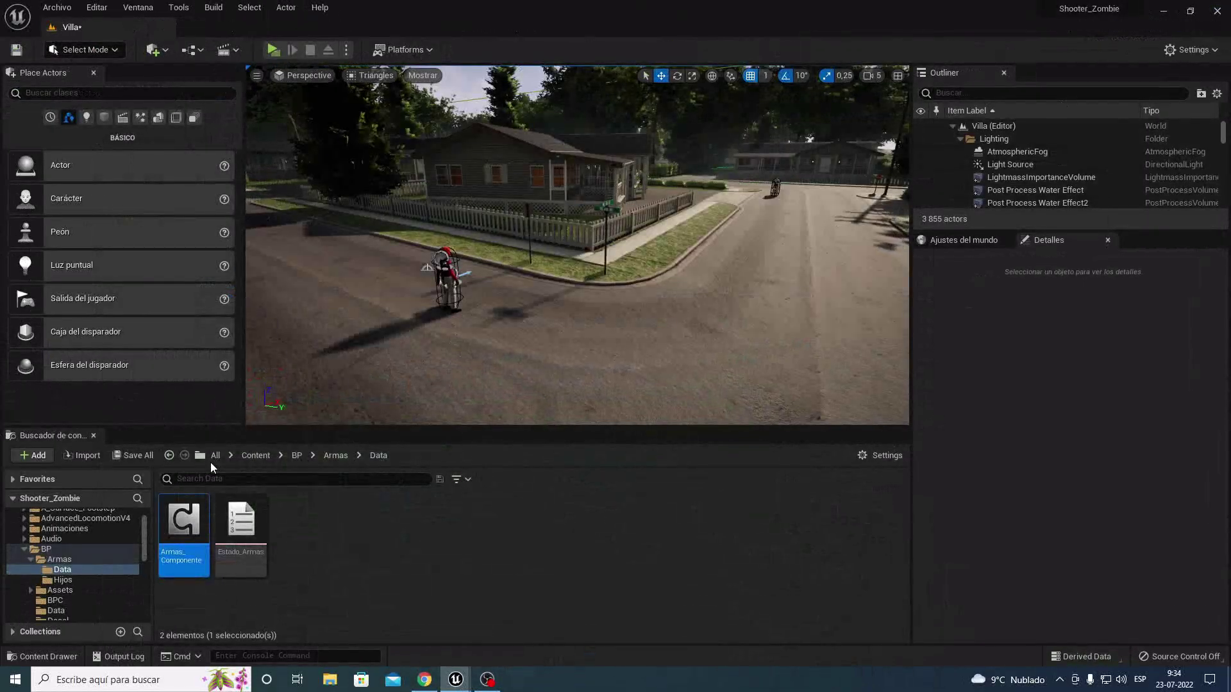
{"action": "left_click", "coordinate": [245, 456]}
{"action": "left_click", "coordinate": [243, 524]}
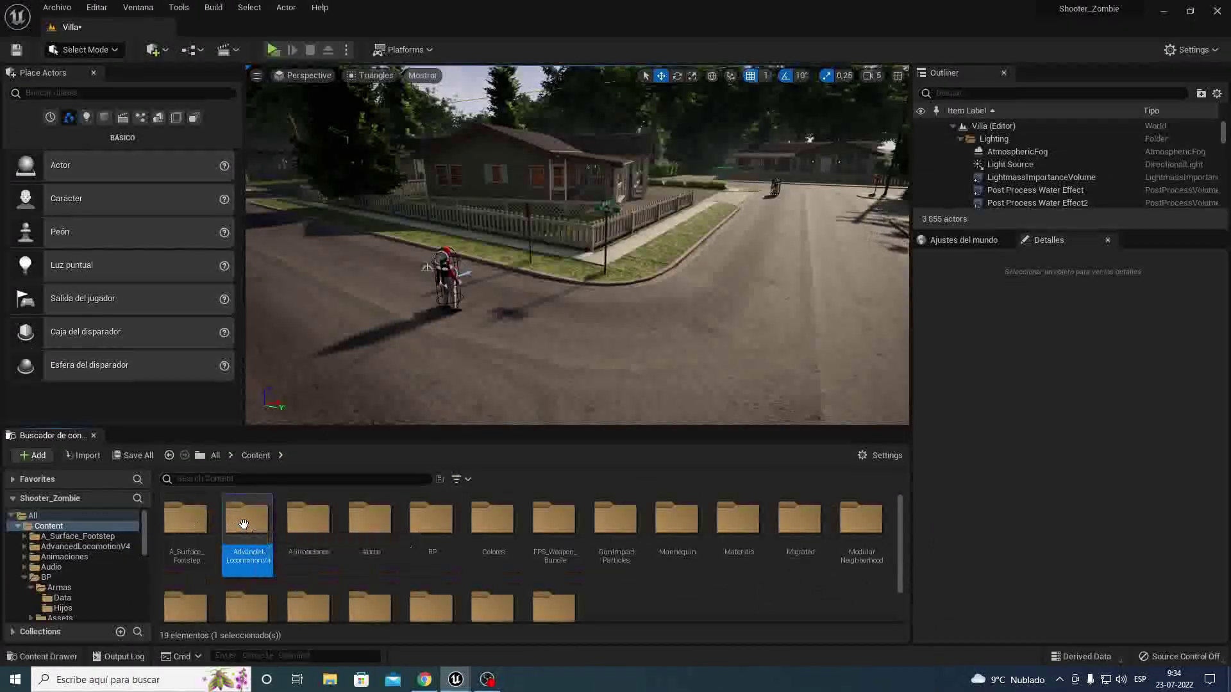
{"action": "double_click", "coordinate": [244, 524]}
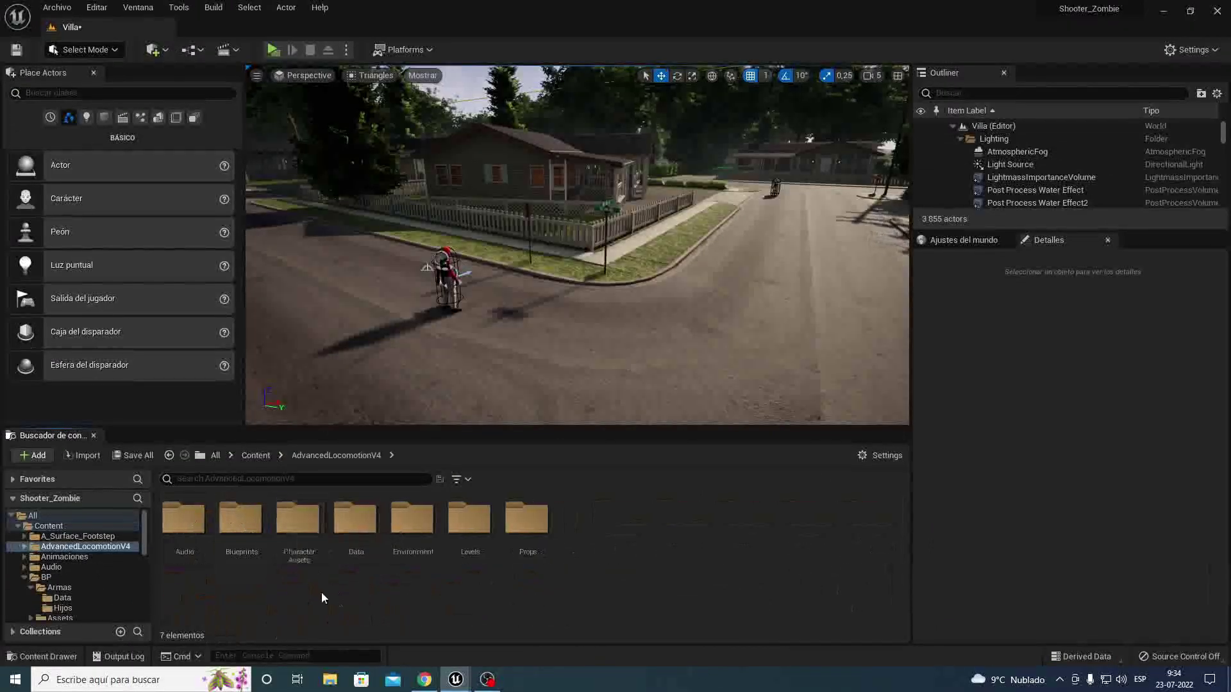
{"action": "double_click", "coordinate": [241, 526]}
{"action": "double_click", "coordinate": [356, 518]}
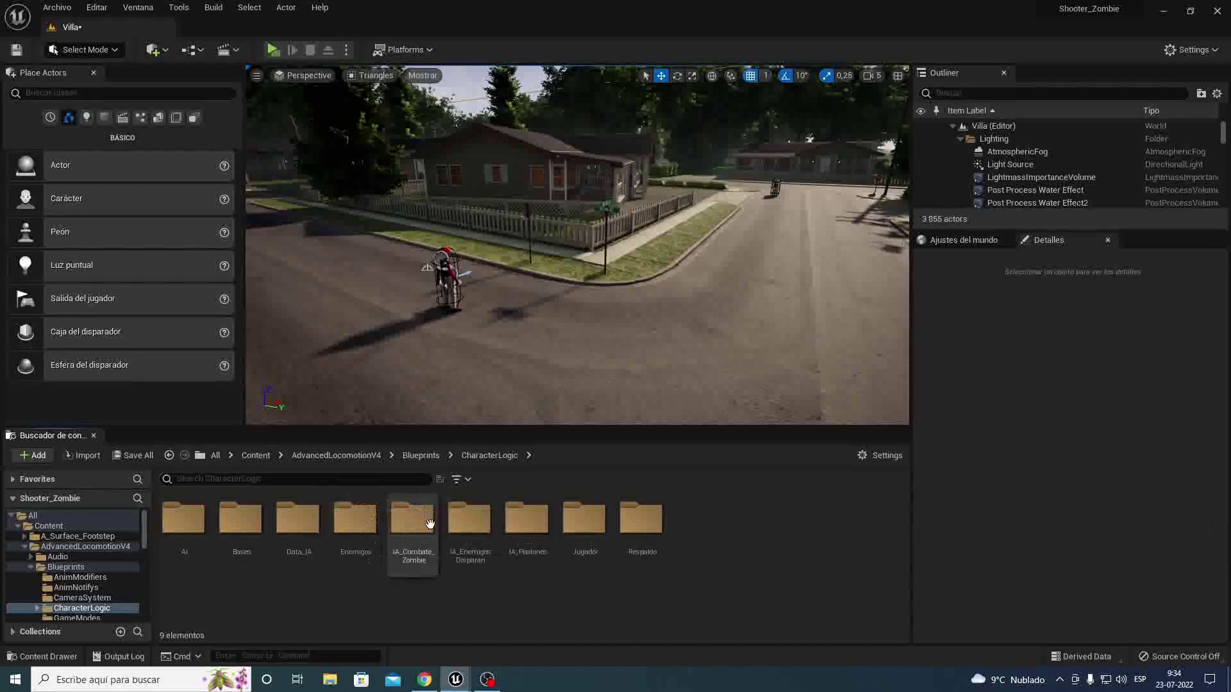
{"action": "double_click", "coordinate": [583, 519]}
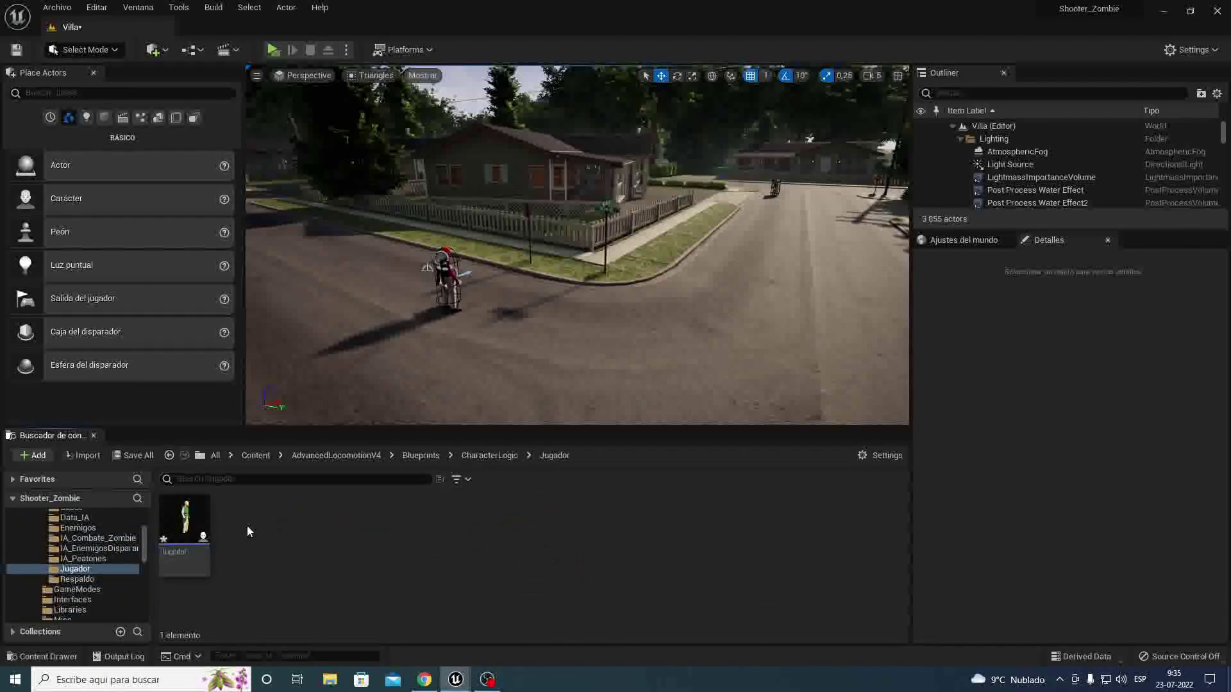
{"action": "double_click", "coordinate": [186, 512]}
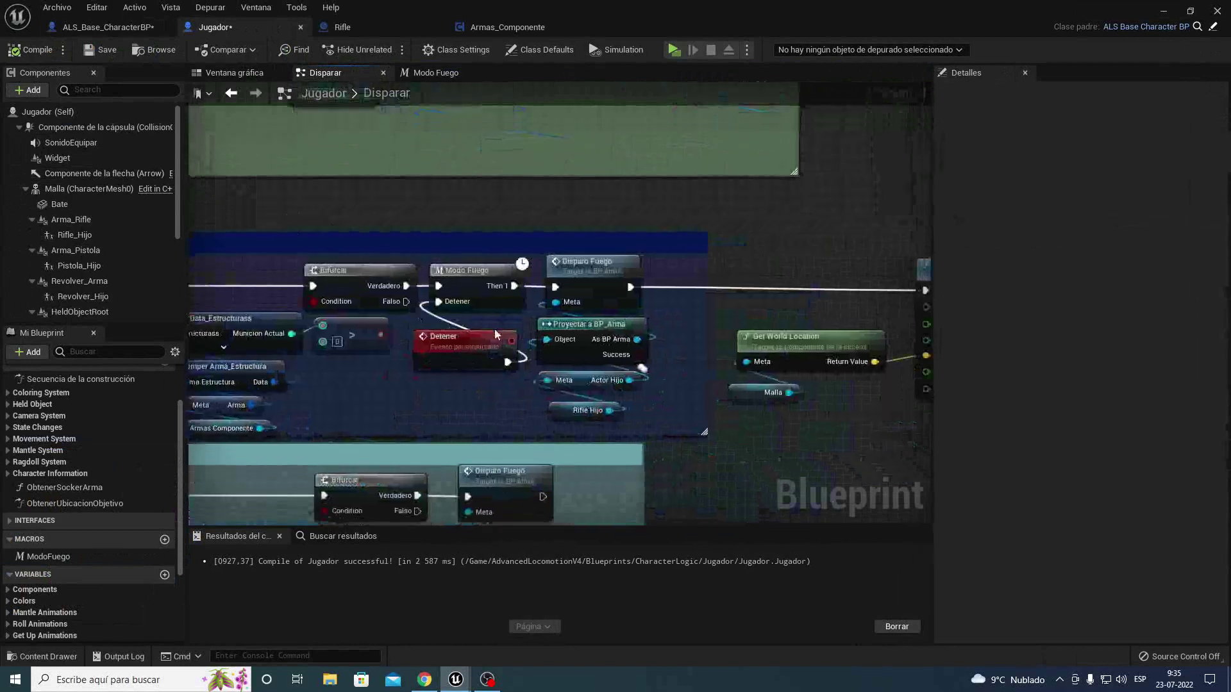
Step: Open the Modo Fuego macro node and inspect its entry, Gate, Secuencia and Demora nodes
{"action": "left_click", "coordinate": [476, 285]}
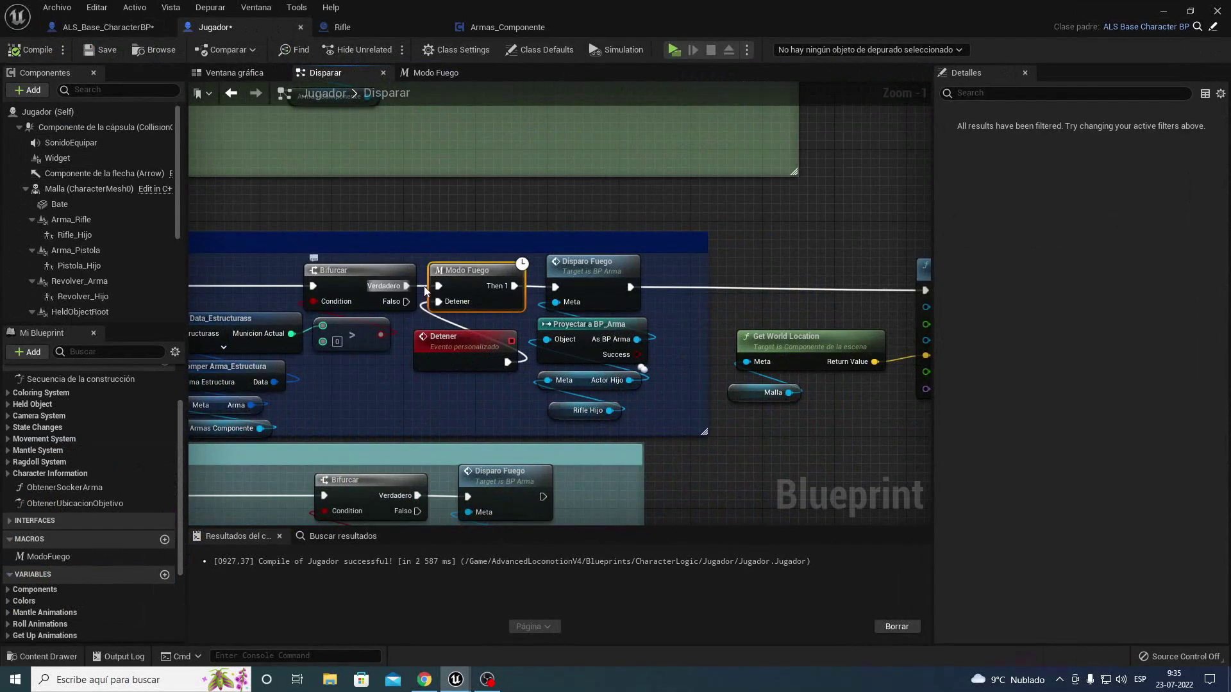
{"action": "double_click", "coordinate": [473, 291]}
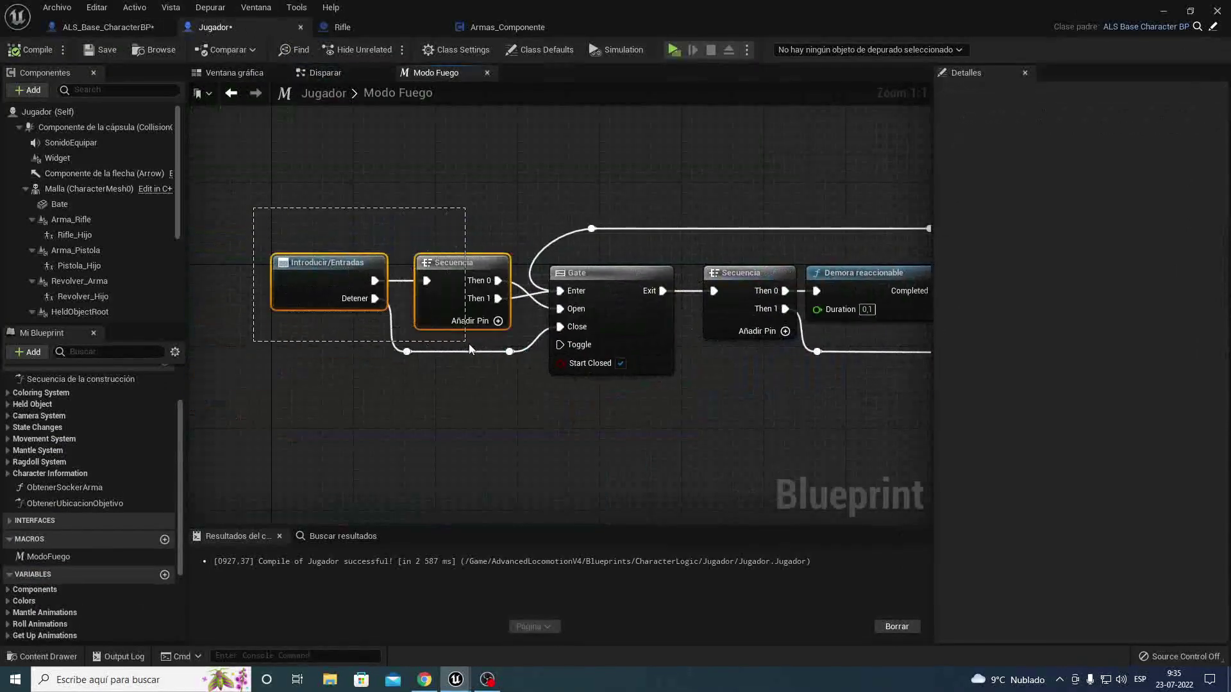
{"action": "left_click_drag", "start_coordinate": [256, 211], "coordinate": [480, 393]}
{"action": "right_click_drag", "start_coordinate": [481, 394], "coordinate": [366, 379]}
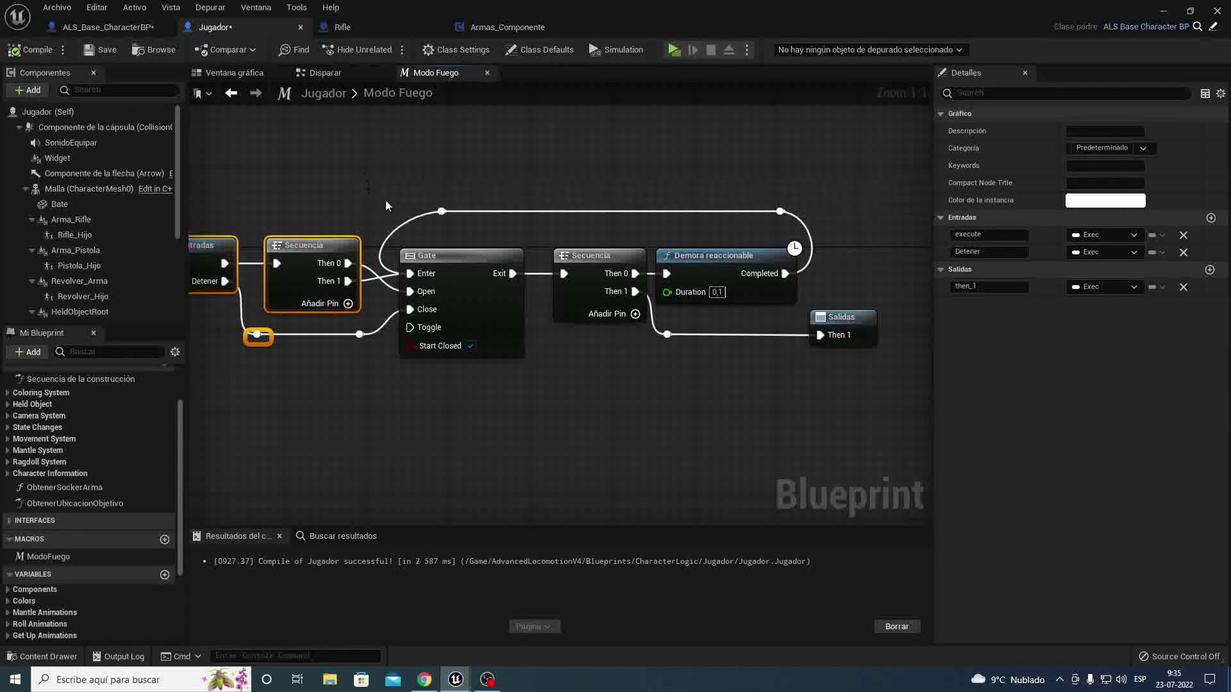
{"action": "left_click_drag", "start_coordinate": [369, 186], "coordinate": [634, 391]}
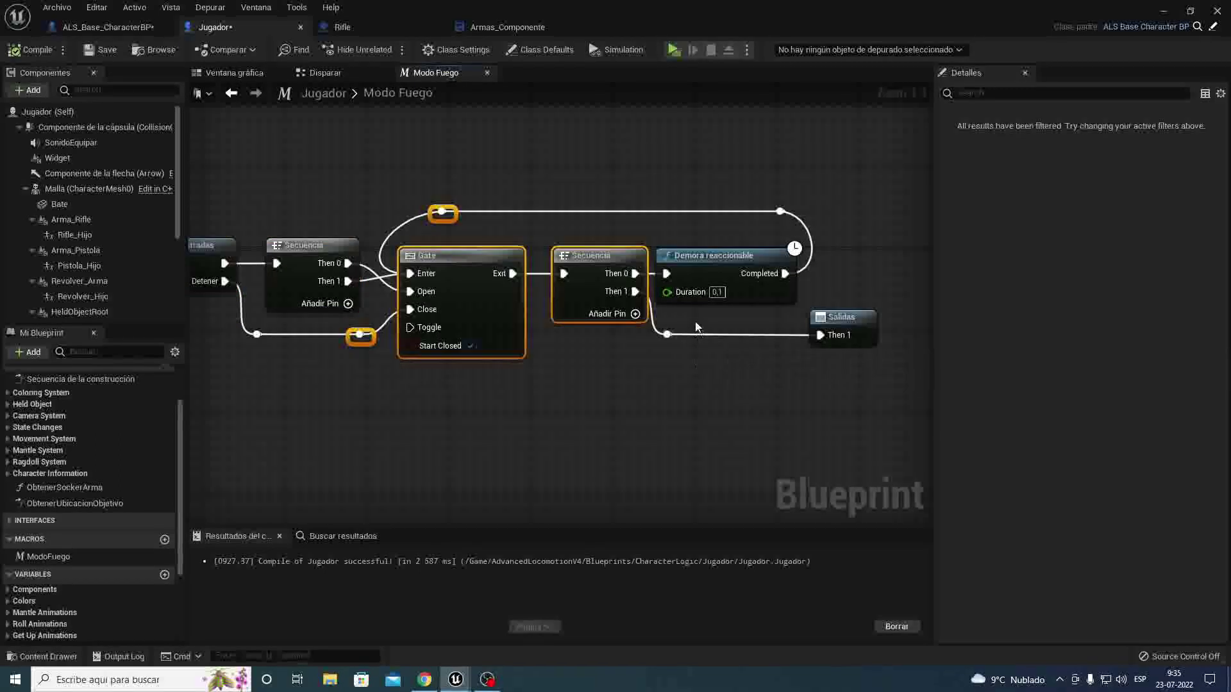
{"action": "left_click", "coordinate": [698, 293]}
{"action": "mouse_move", "coordinate": [710, 352]}
{"action": "right_mouse_down"}
{"action": "mouse_move", "coordinate": [603, 364]}
{"action": "mouse_move", "coordinate": [643, 352]}
{"action": "right_mouse_up"}
Step: Review the whole macro graph, then show ModoFuego's execute and Detener inputs and then_1 output
{"action": "right_click_drag", "start_coordinate": [505, 159], "coordinate": [740, 173]}
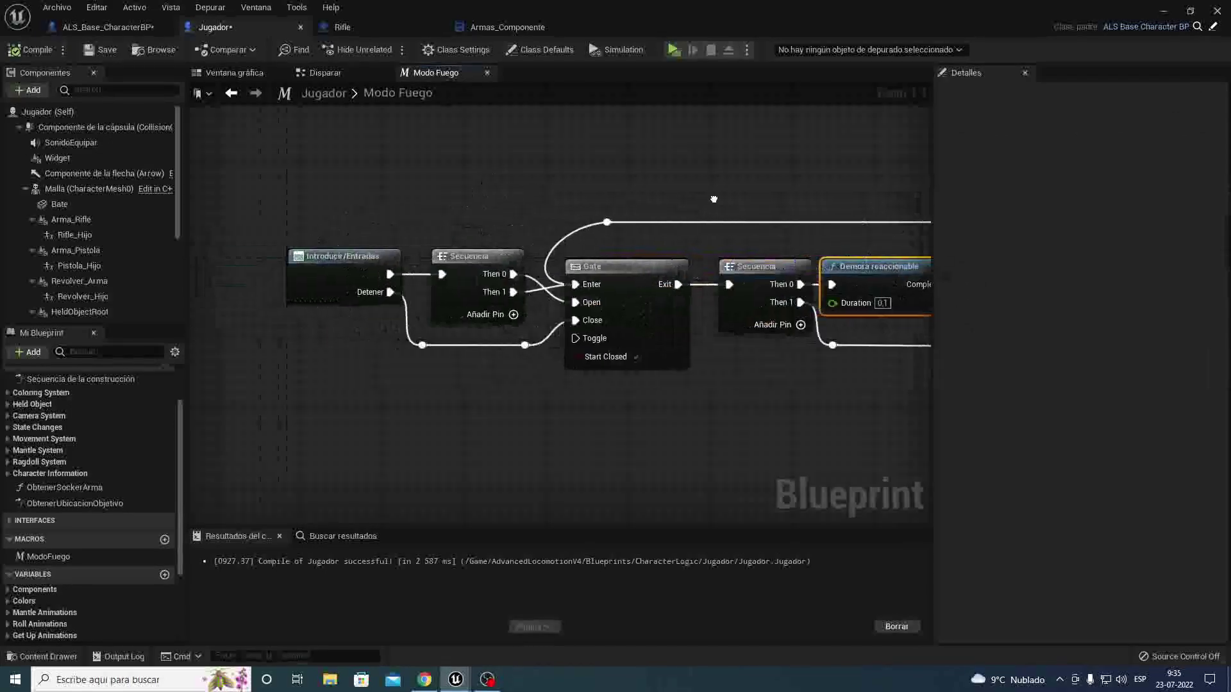
{"action": "left_click_drag", "start_coordinate": [286, 184], "coordinate": [860, 418]}
{"action": "right_click_drag", "start_coordinate": [860, 417], "coordinate": [530, 337]}
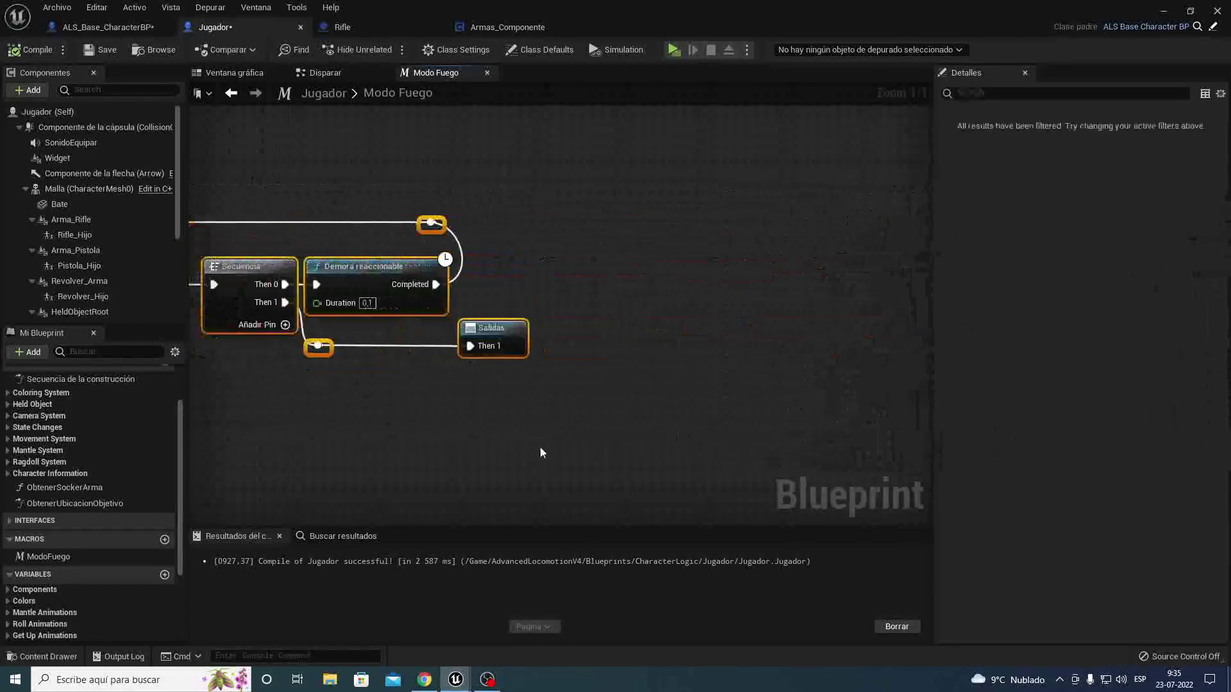
{"action": "left_click", "coordinate": [332, 75]}
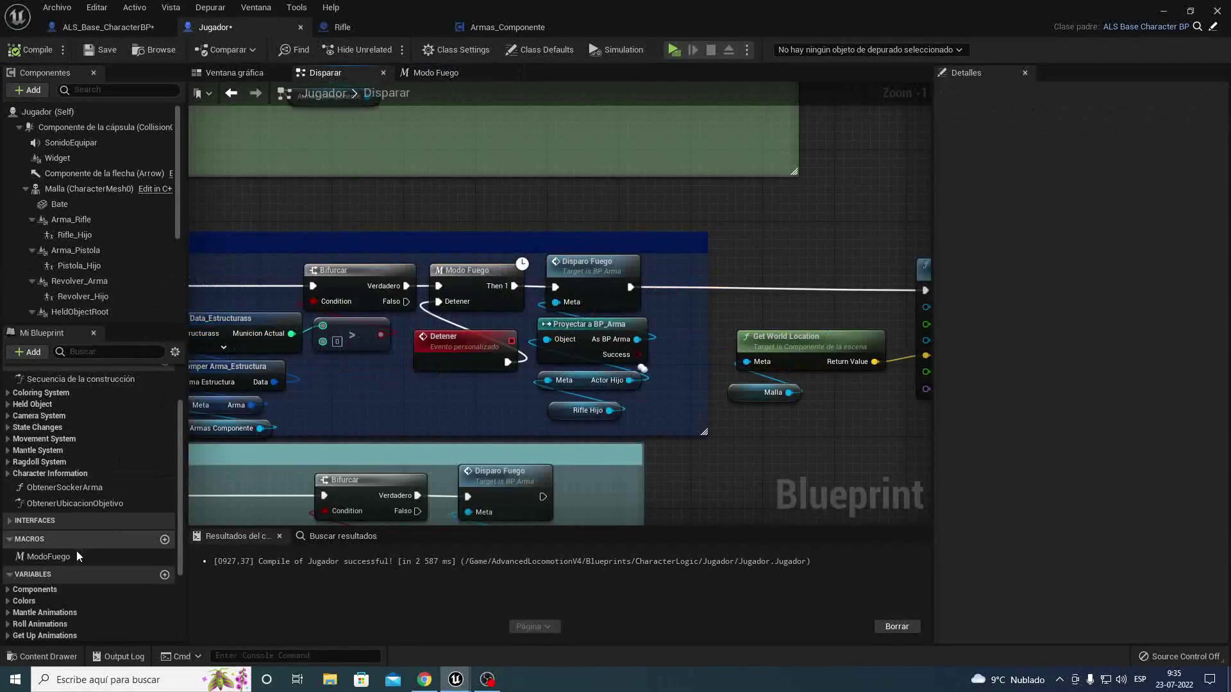
{"action": "left_click", "coordinate": [50, 555]}
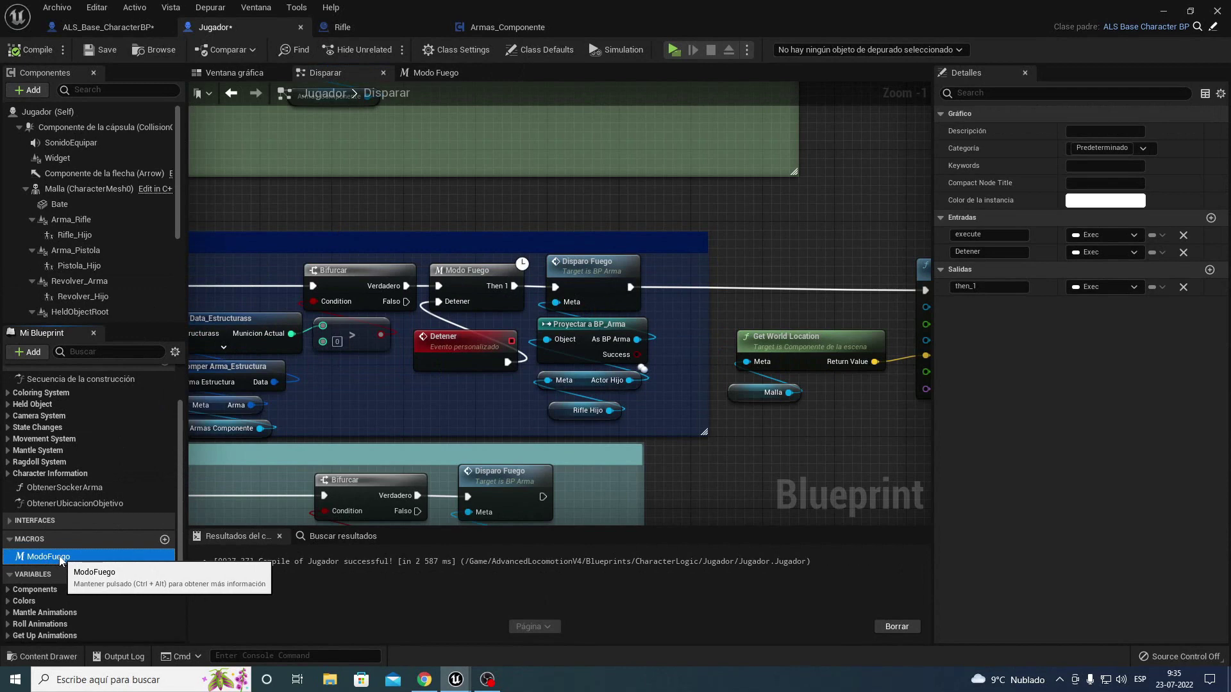
Step: Duplicate the ModoFuego macro as ModoFuego_Pistola
{"action": "right_click", "coordinate": [59, 558]}
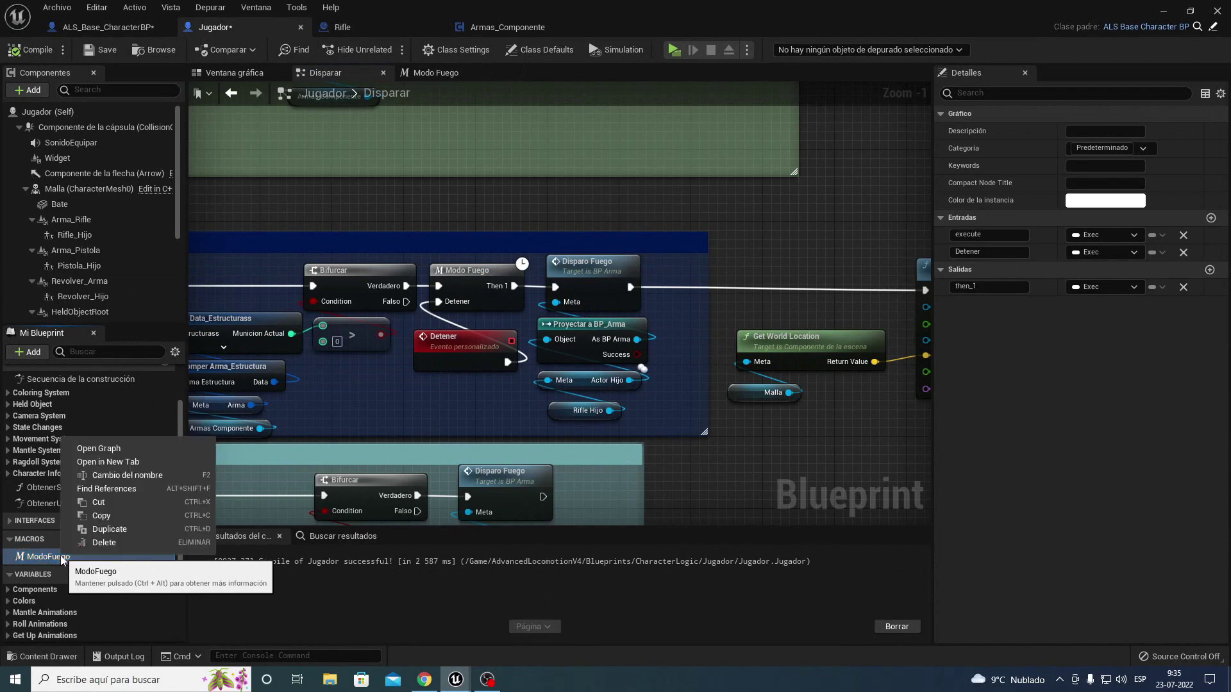
{"action": "left_click", "coordinate": [103, 530]}
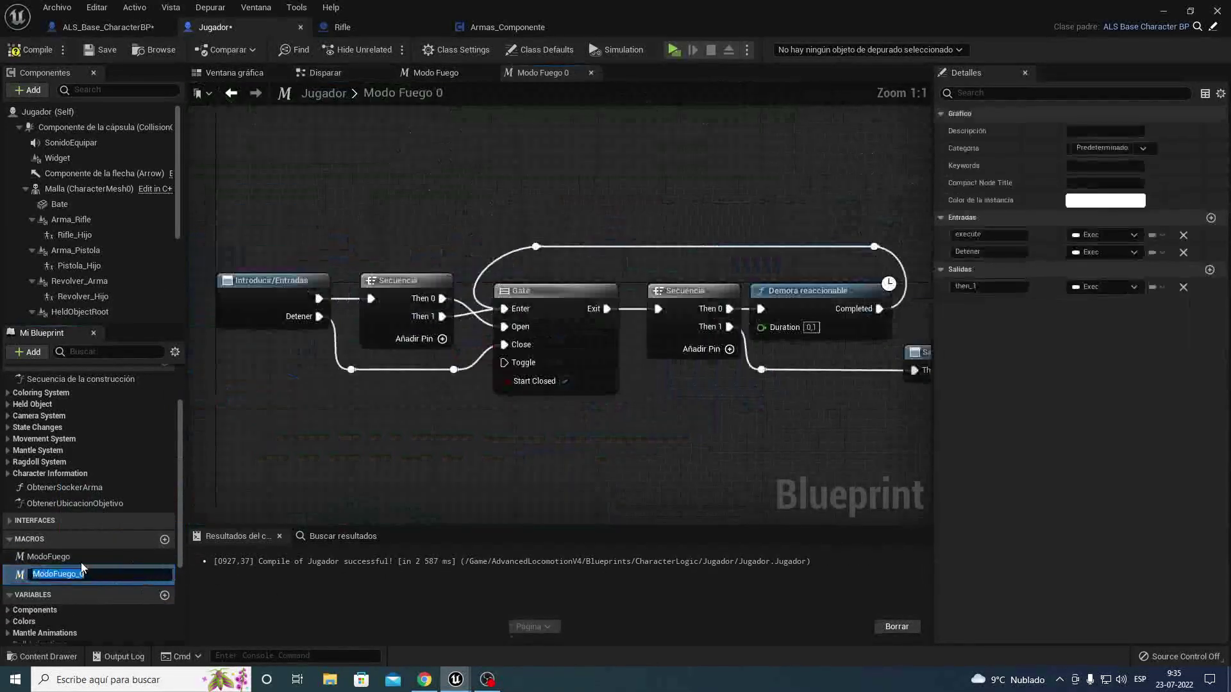
{"action": "left_click_drag", "start_coordinate": [80, 574], "coordinate": [133, 574]}
{"action": "type", "text": "Pistola"}
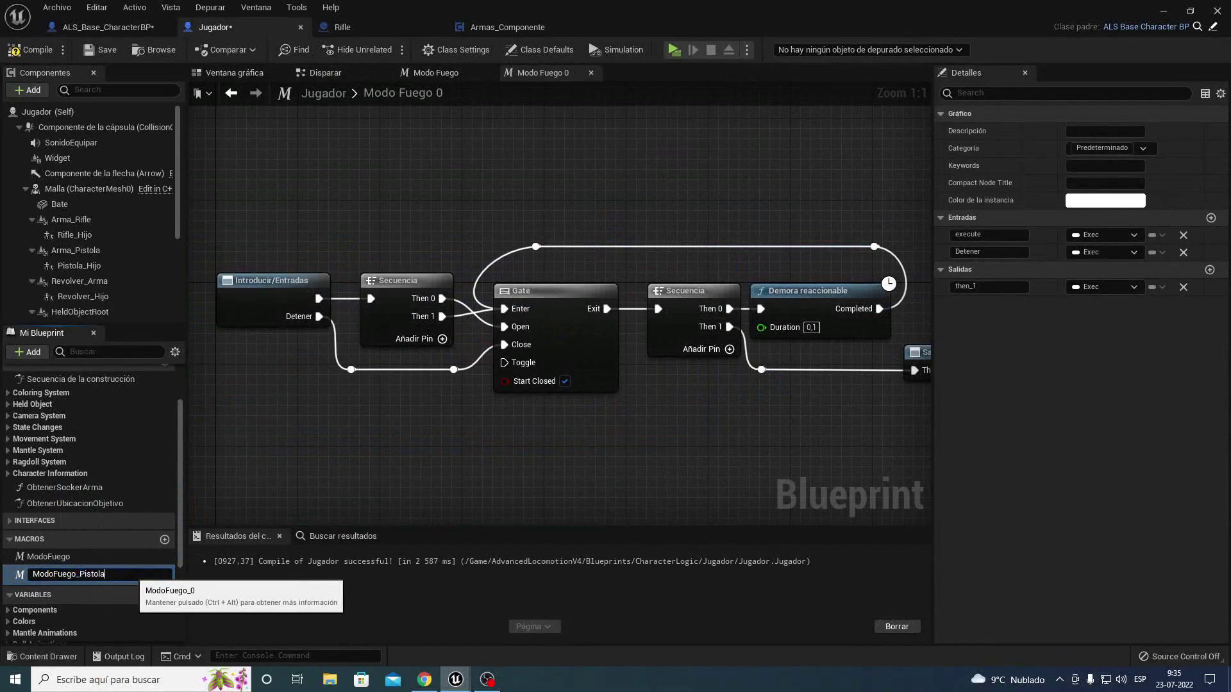
{"action": "key", "text": "Return"}
Step: Rename the original macro to ModoFuego_Rifle, compile Jugador, and return to the Disparar graph
{"action": "left_click", "coordinate": [63, 557]}
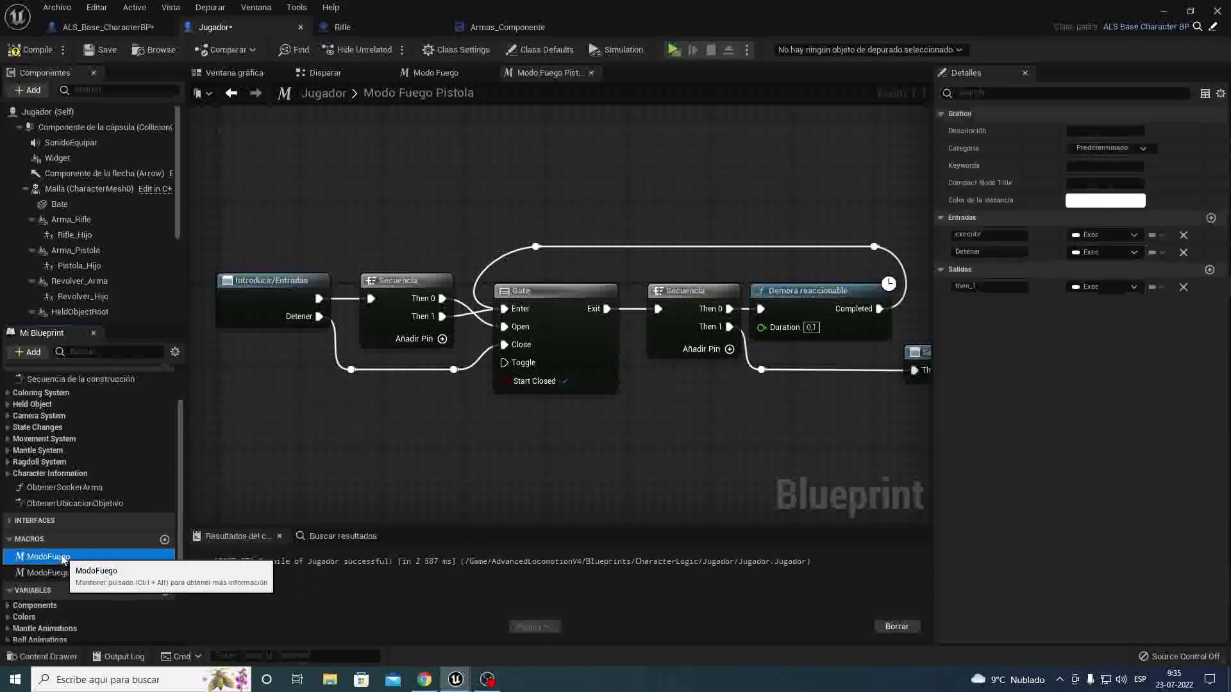
{"action": "left_click", "coordinate": [62, 557]}
{"action": "type", "text": "_Rif"}
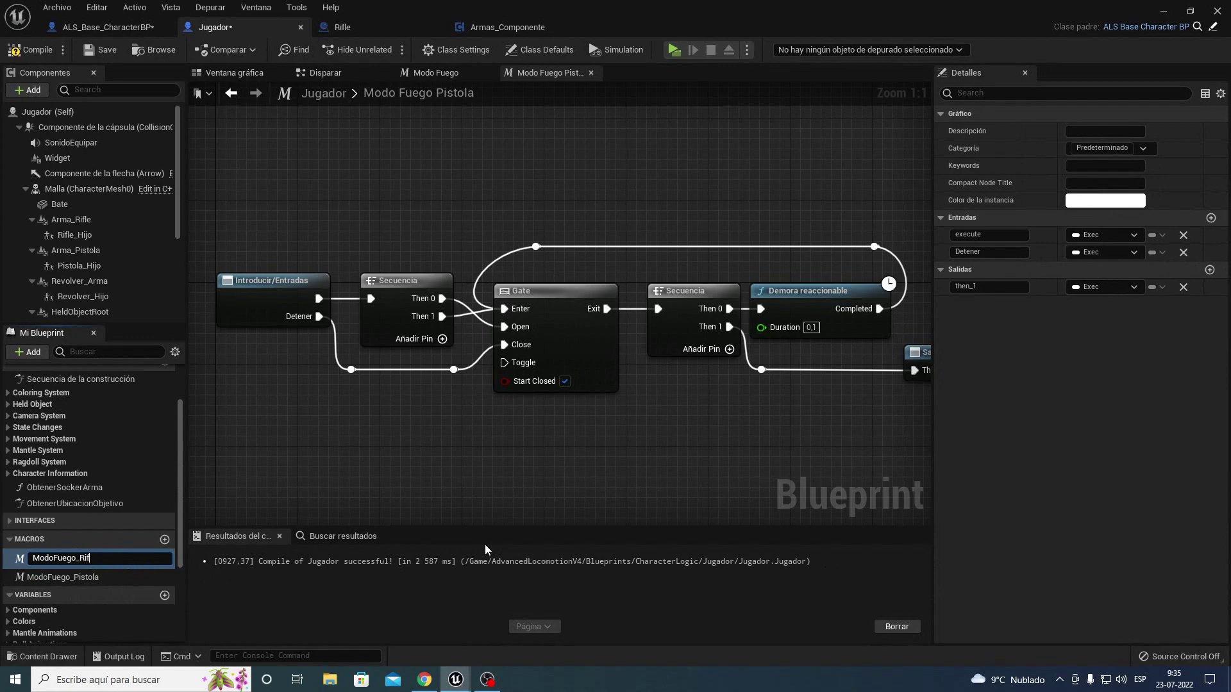
{"action": "type", "text": "le"}
{"action": "key", "text": "Return"}
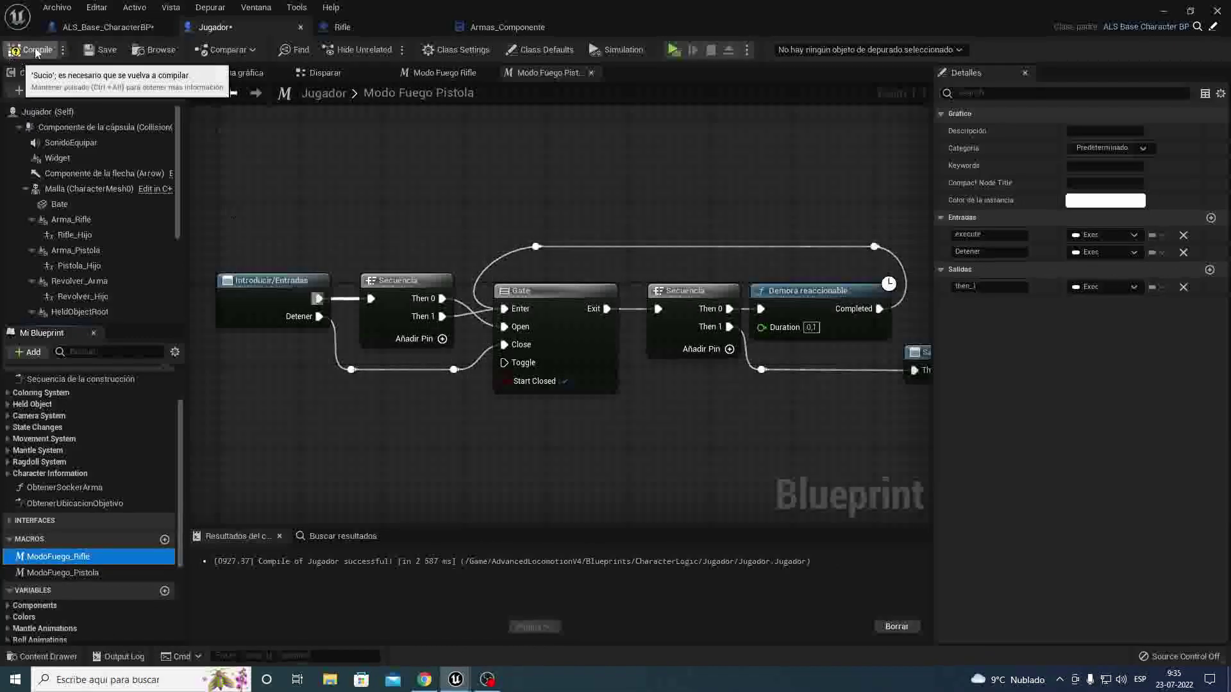
{"action": "left_click", "coordinate": [36, 53]}
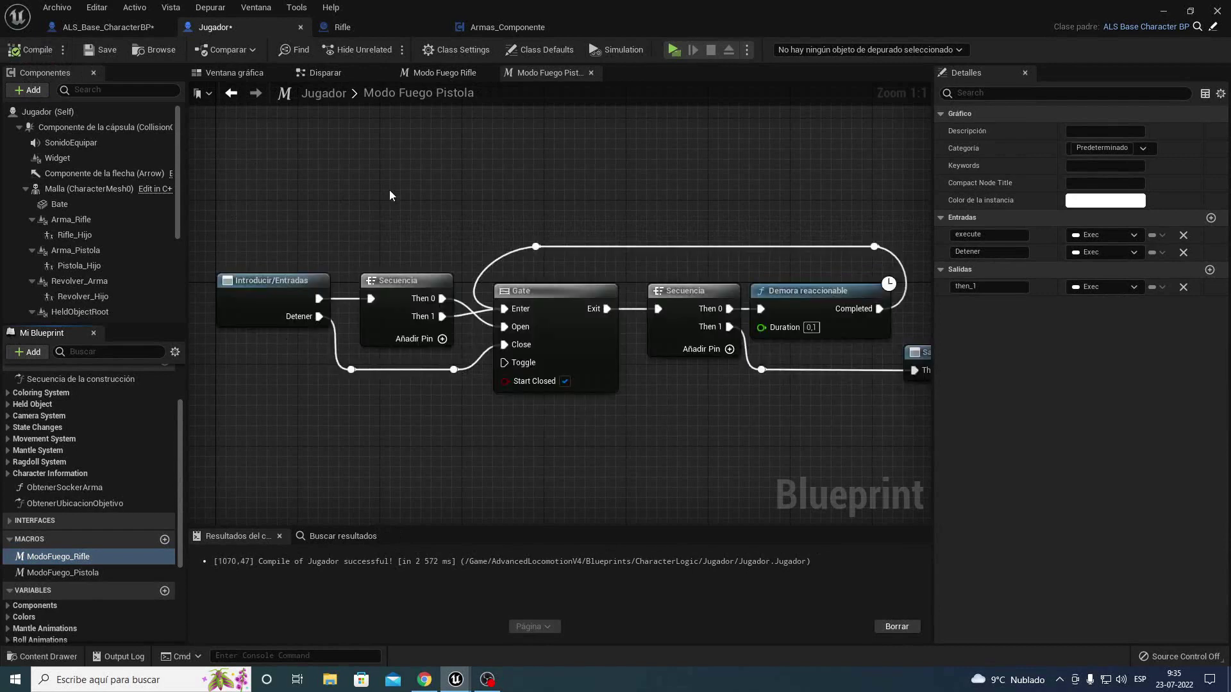
{"action": "left_click", "coordinate": [338, 73]}
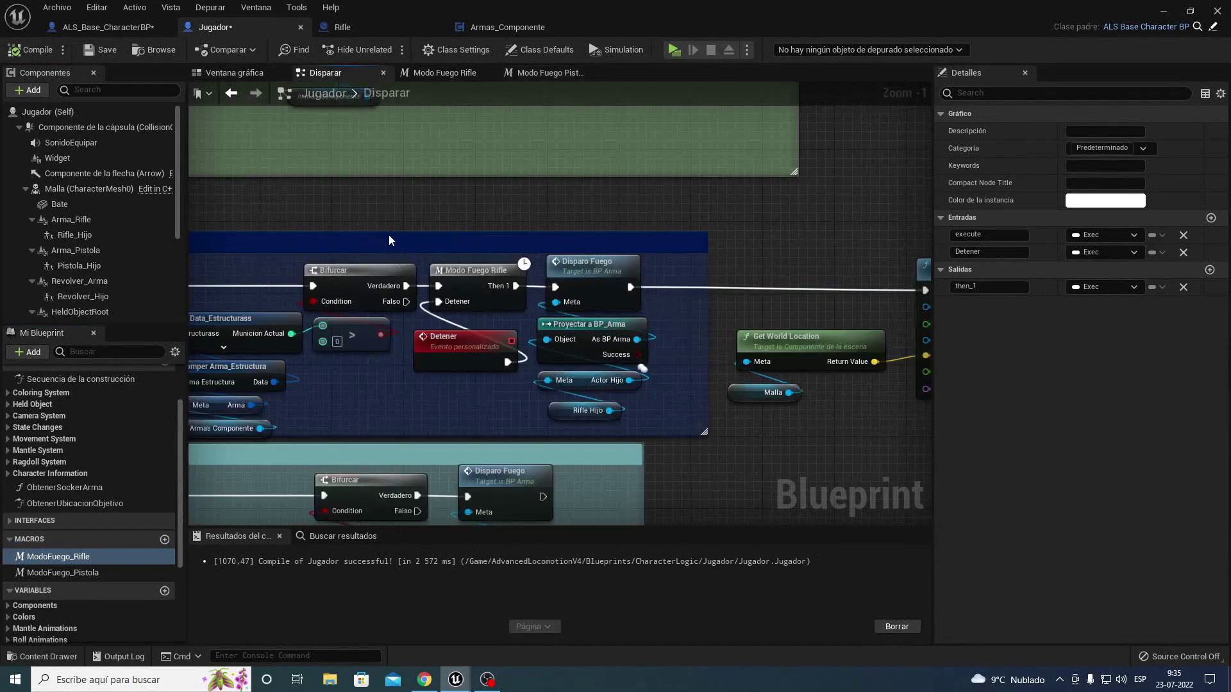
Step: Make room in the pistol section and place a ModoFuego_Pistola macro before its Disparo Fuego call
{"action": "right_click_drag", "start_coordinate": [389, 239], "coordinate": [459, 352]}
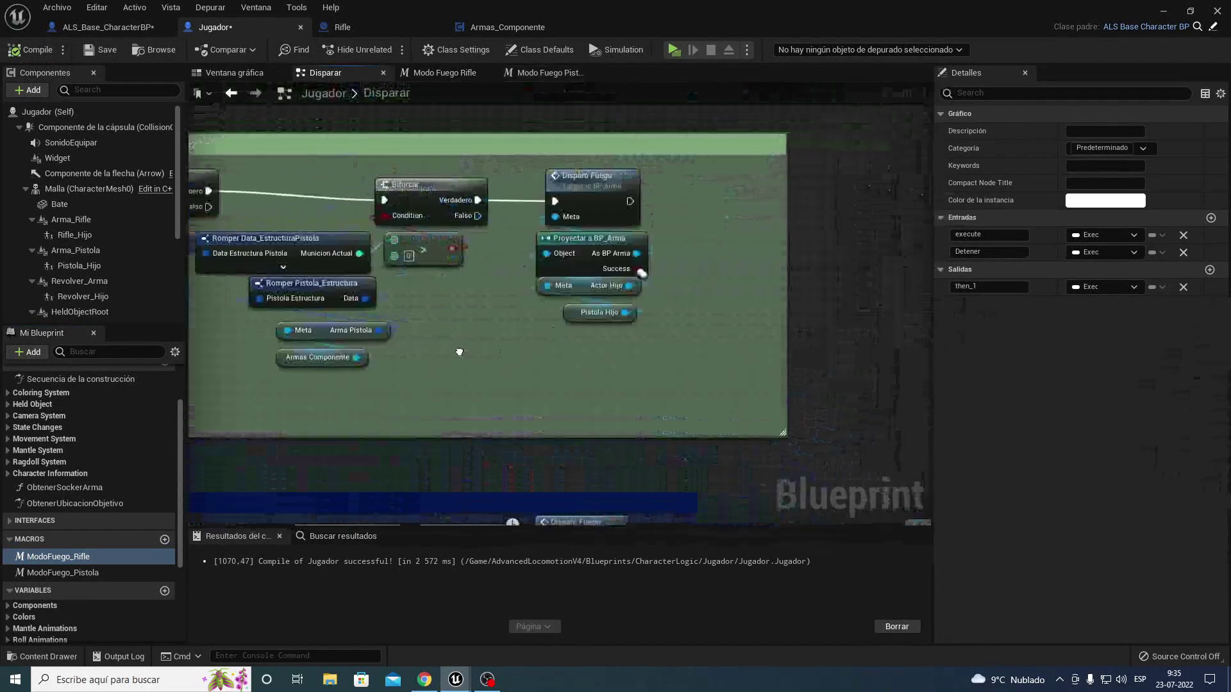
{"action": "left_click_drag", "start_coordinate": [660, 336], "coordinate": [548, 189]}
{"action": "right_click_drag", "start_coordinate": [447, 260], "coordinate": [651, 265]}
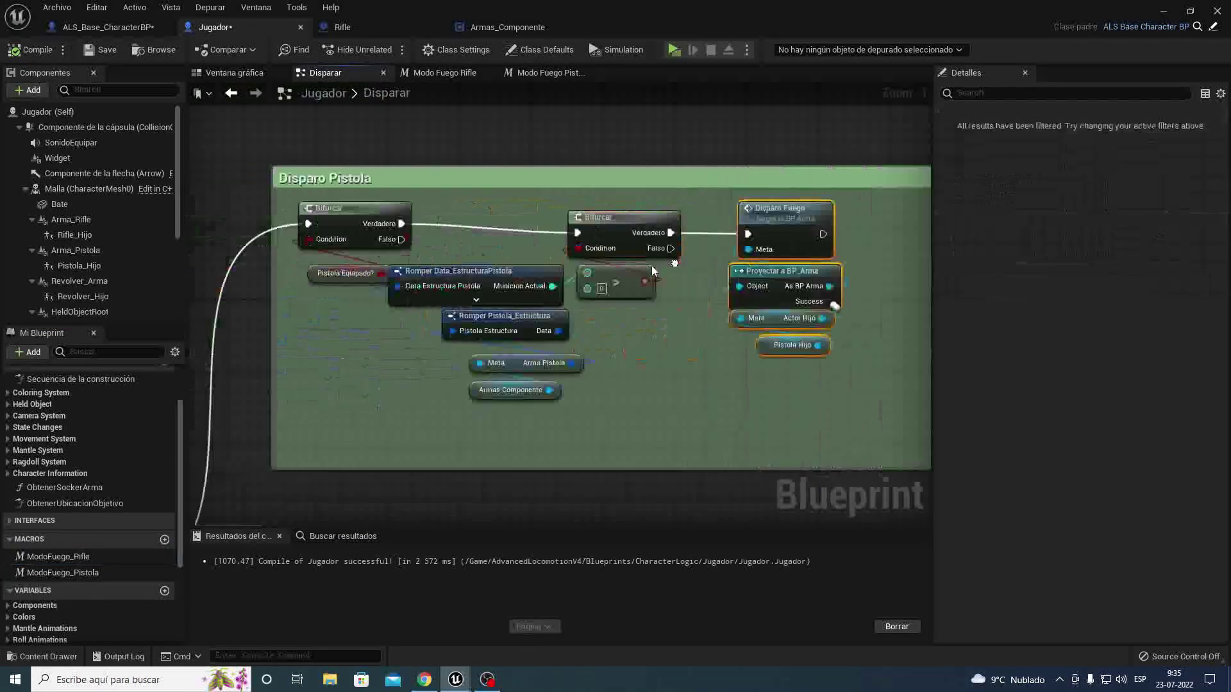
{"action": "right_click_drag", "start_coordinate": [846, 299], "coordinate": [503, 314]}
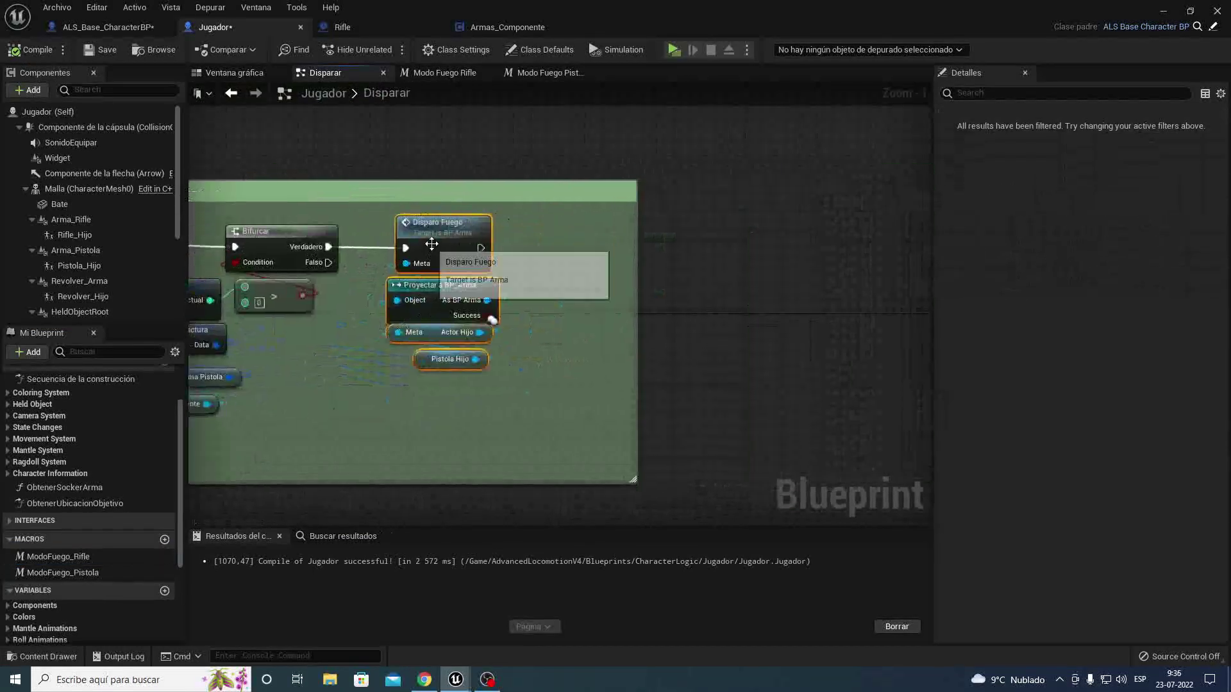
{"action": "left_click_drag", "start_coordinate": [431, 244], "coordinate": [557, 244]}
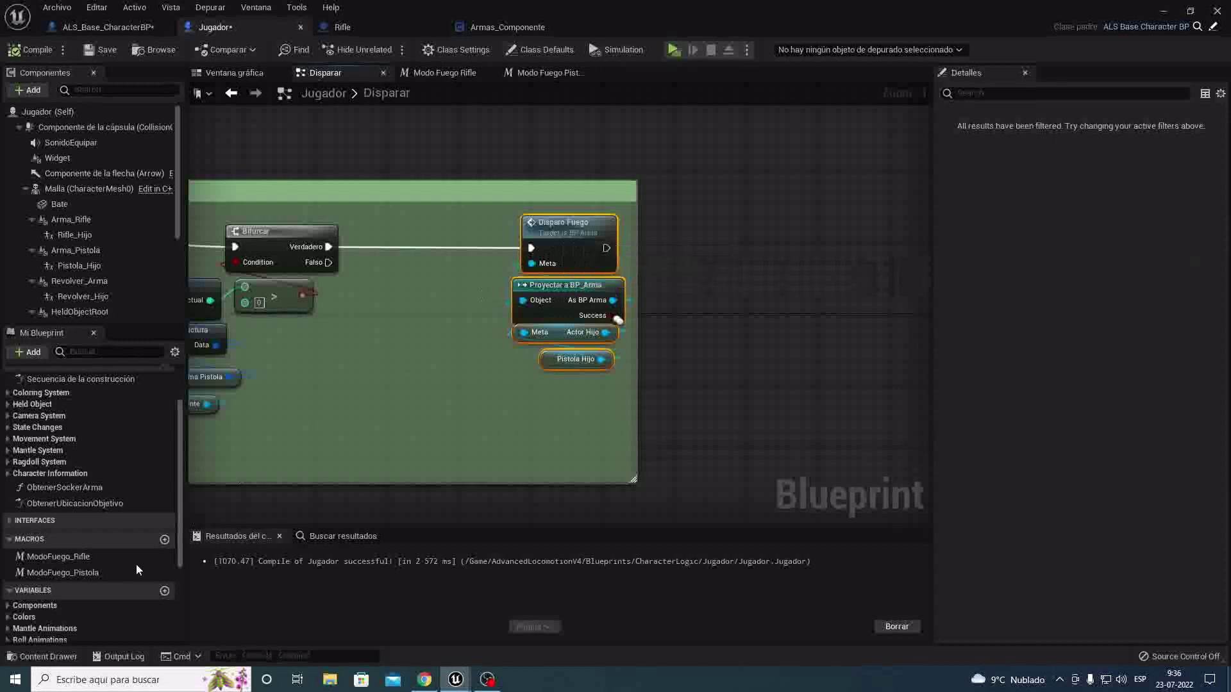
{"action": "mouse_move", "coordinate": [63, 571]}
{"action": "left_mouse_down"}
{"action": "mouse_move", "coordinate": [402, 220]}
{"action": "mouse_move", "coordinate": [386, 232]}
{"action": "left_mouse_up"}
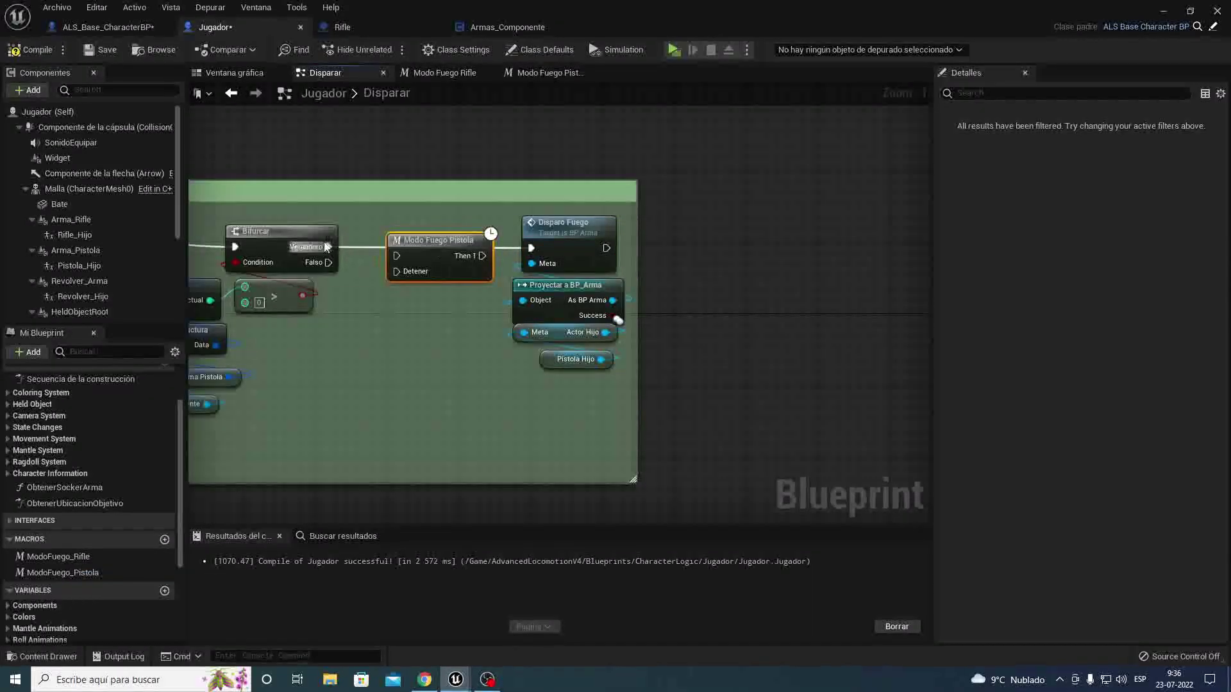
{"action": "mouse_move", "coordinate": [414, 250]}
{"action": "left_mouse_down"}
{"action": "mouse_move", "coordinate": [405, 242]}
{"action": "mouse_move", "coordinate": [531, 253]}
{"action": "left_mouse_up"}
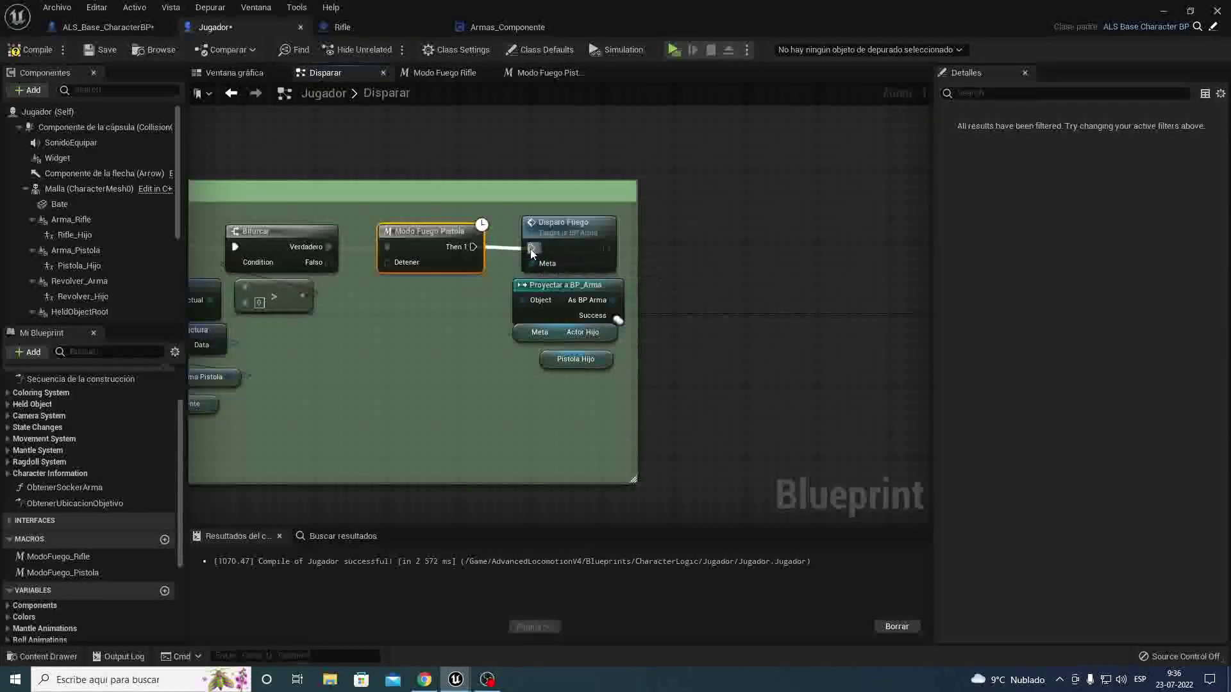
Step: Set the ModoFuego_Pistola macro's delay Duration to 1,0
{"action": "double_click", "coordinate": [423, 242]}
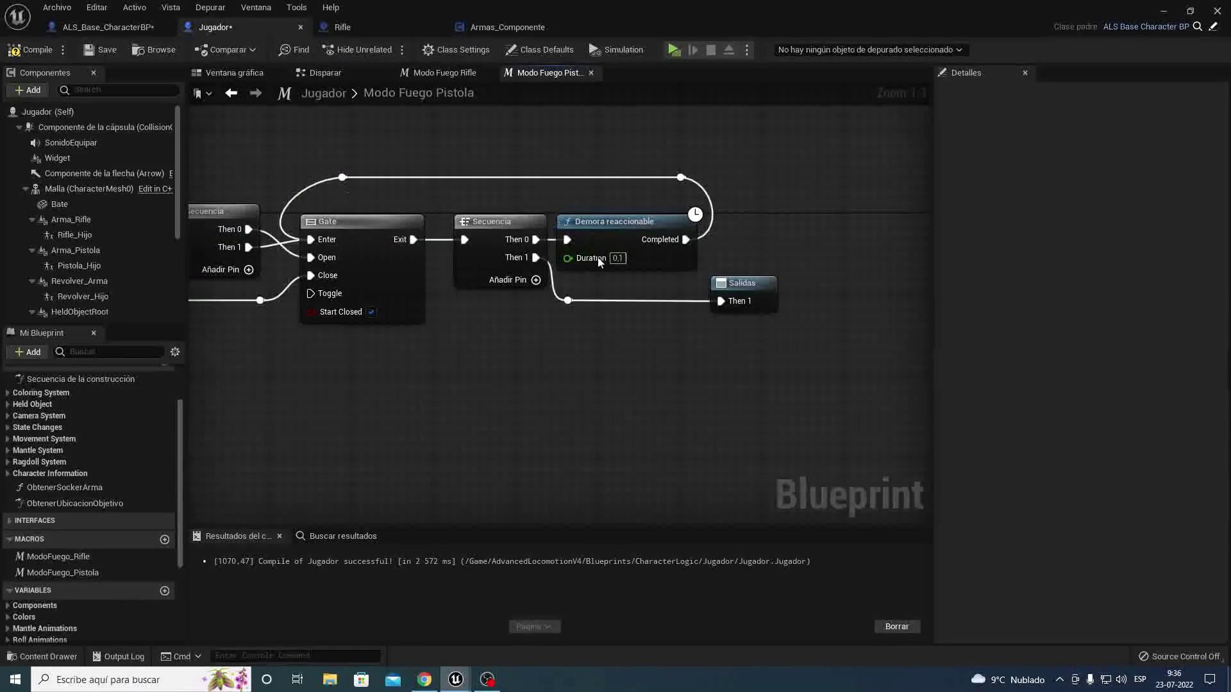
{"action": "left_click", "coordinate": [618, 258]}
{"action": "type", "text": "1,0"}
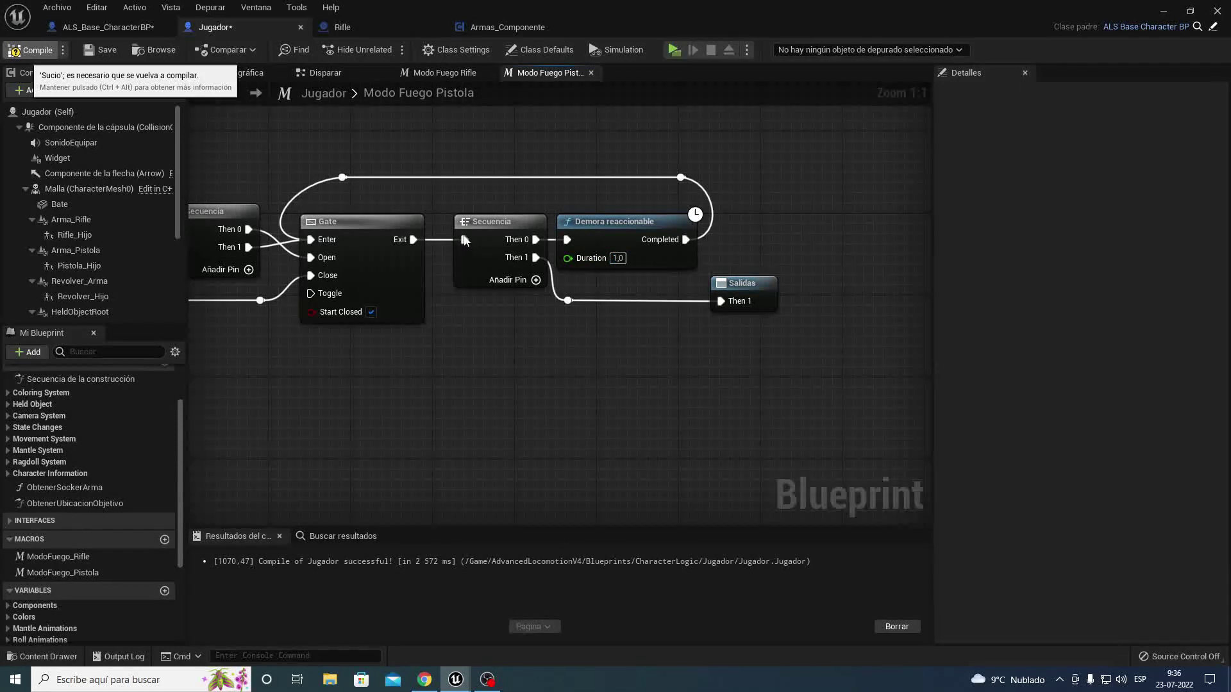
{"action": "left_click", "coordinate": [351, 74]}
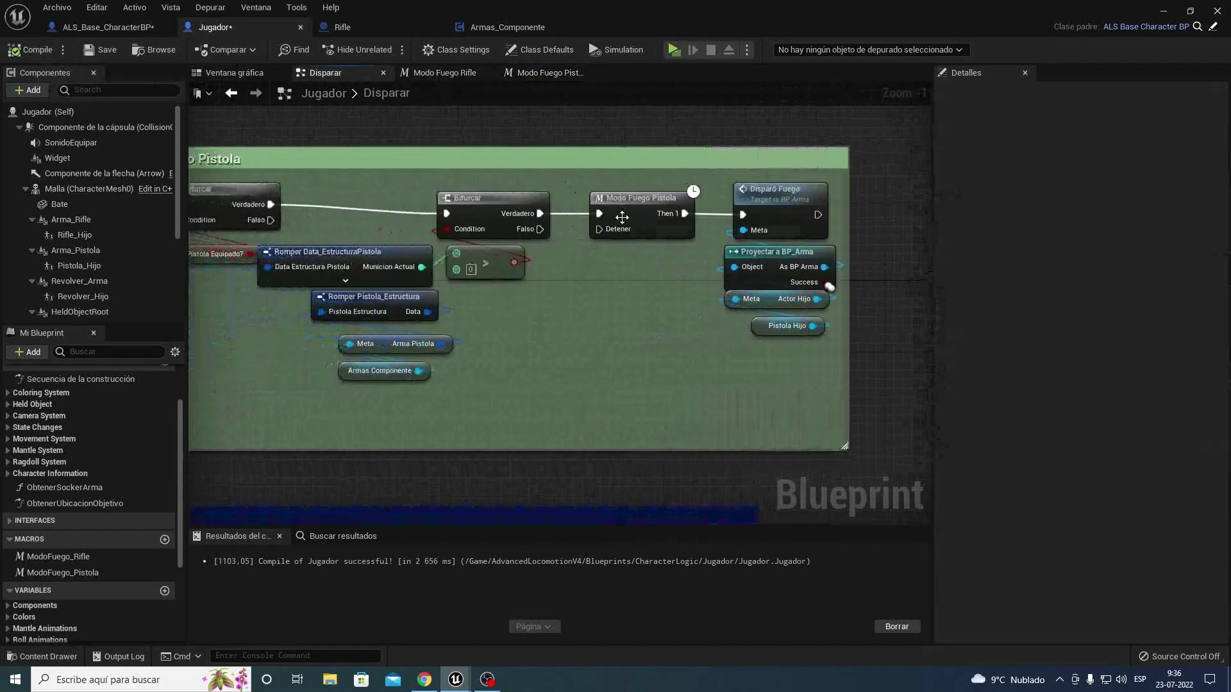
Step: Add a custom event named DetenerDisparoPistola wired into the pistol macro's Detener input
{"action": "left_click_drag", "start_coordinate": [598, 228], "coordinate": [594, 302]}
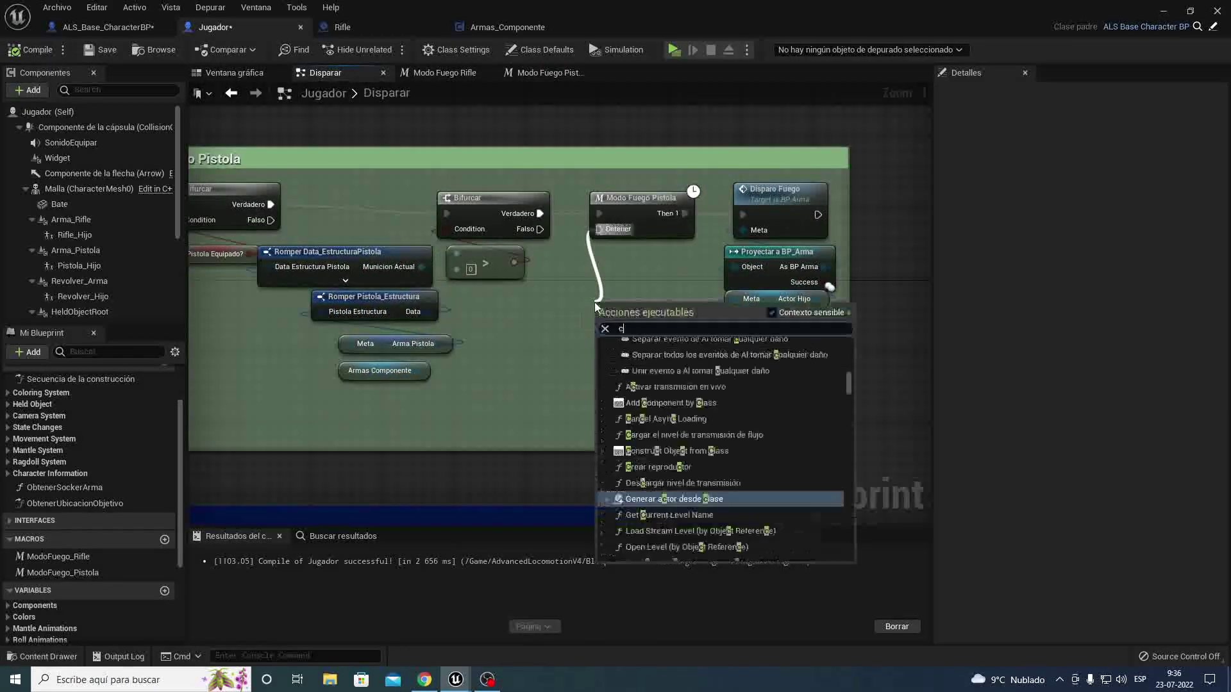
{"action": "type", "text": "cus"}
{"action": "key", "text": "Return"}
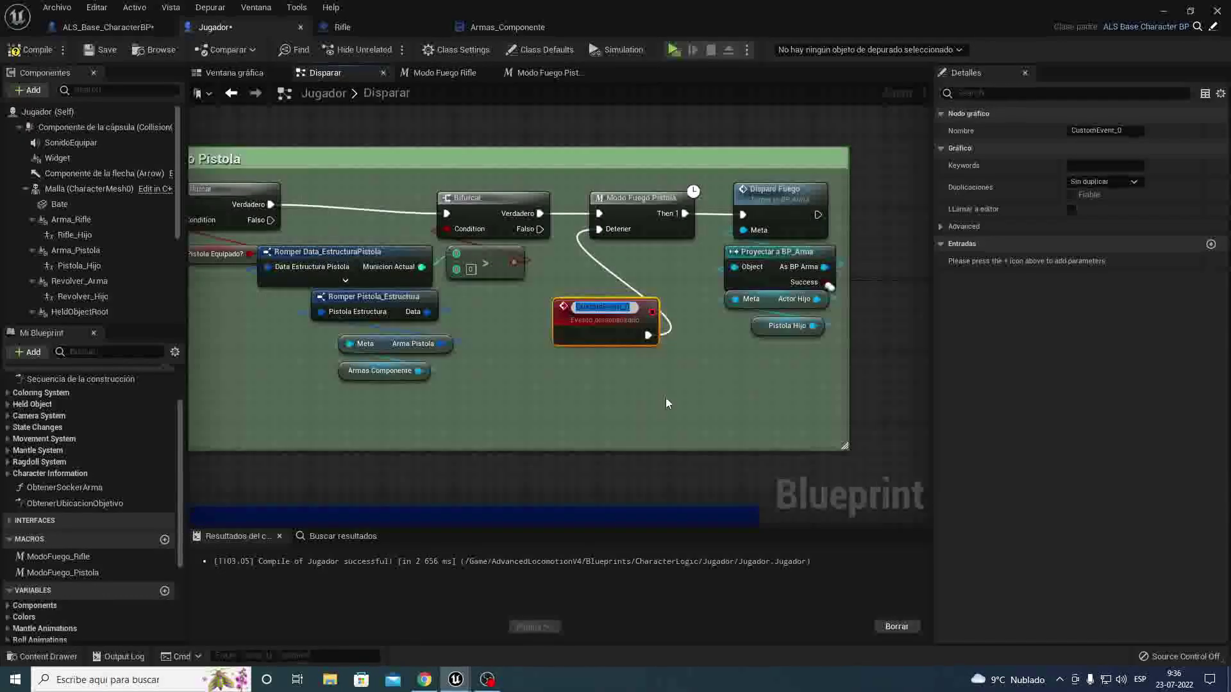
{"action": "type", "text": "De"}
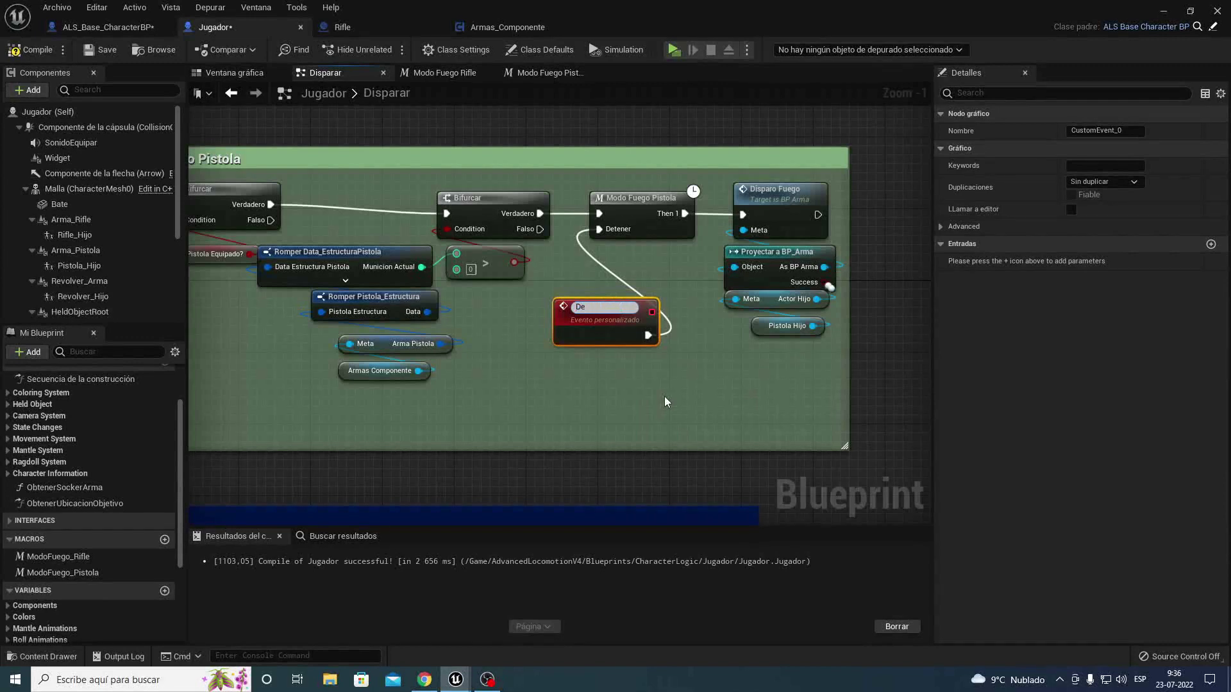
{"action": "type", "text": "tee"}
{"action": "key", "text": "BackSpace"}
{"action": "type", "text": "ner"}
{"action": "type", "text": "p"}
{"action": "key", "text": "BackSpace"}
{"action": "type", "text": "D"}
{"action": "type", "text": "isparoP"}
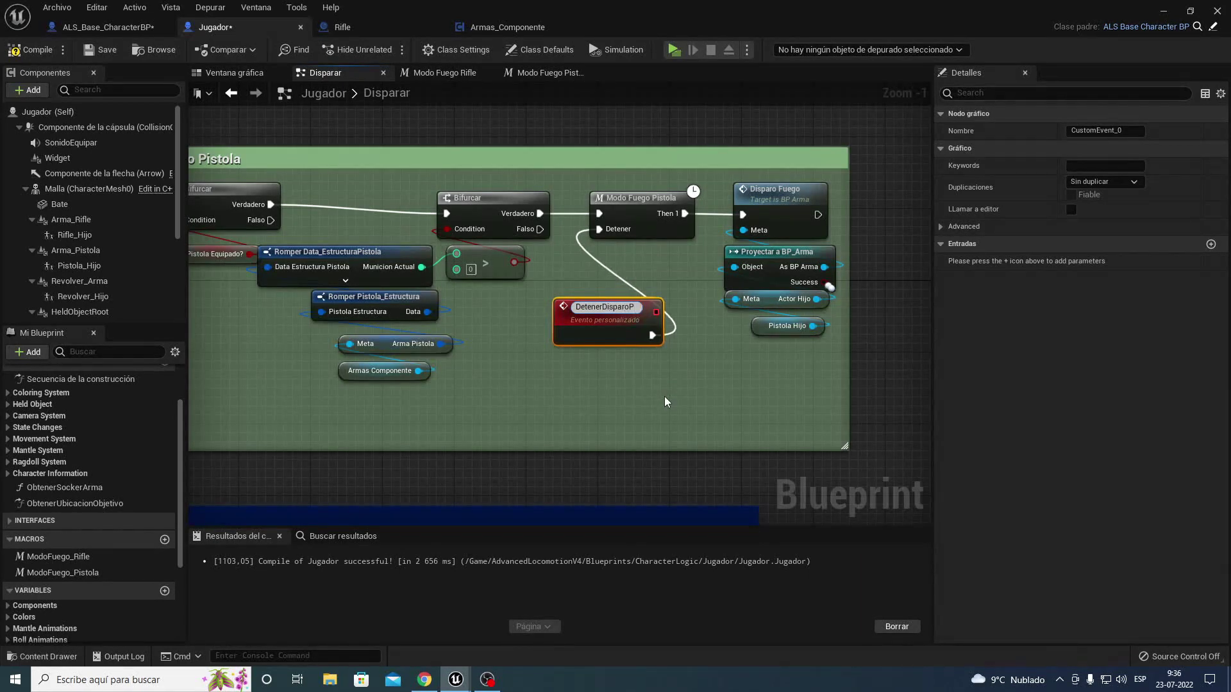
{"action": "type", "text": "istola"}
{"action": "key", "text": "Return"}
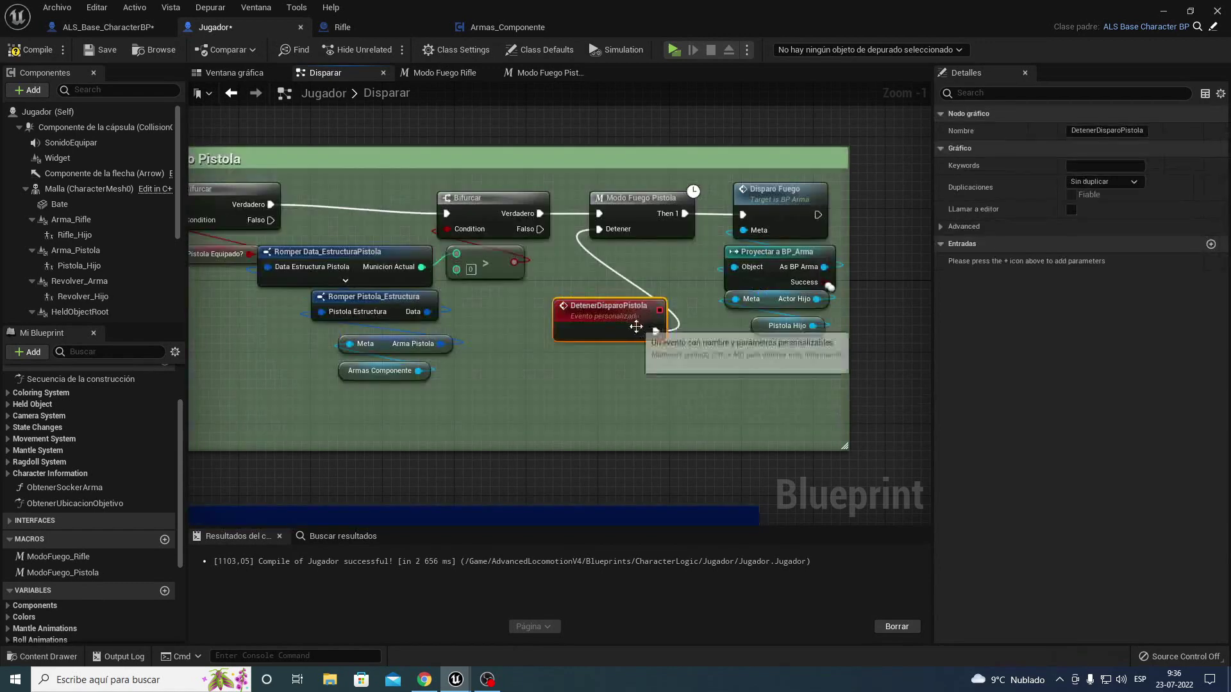
{"action": "right_click_drag", "start_coordinate": [572, 260], "coordinate": [639, 92]}
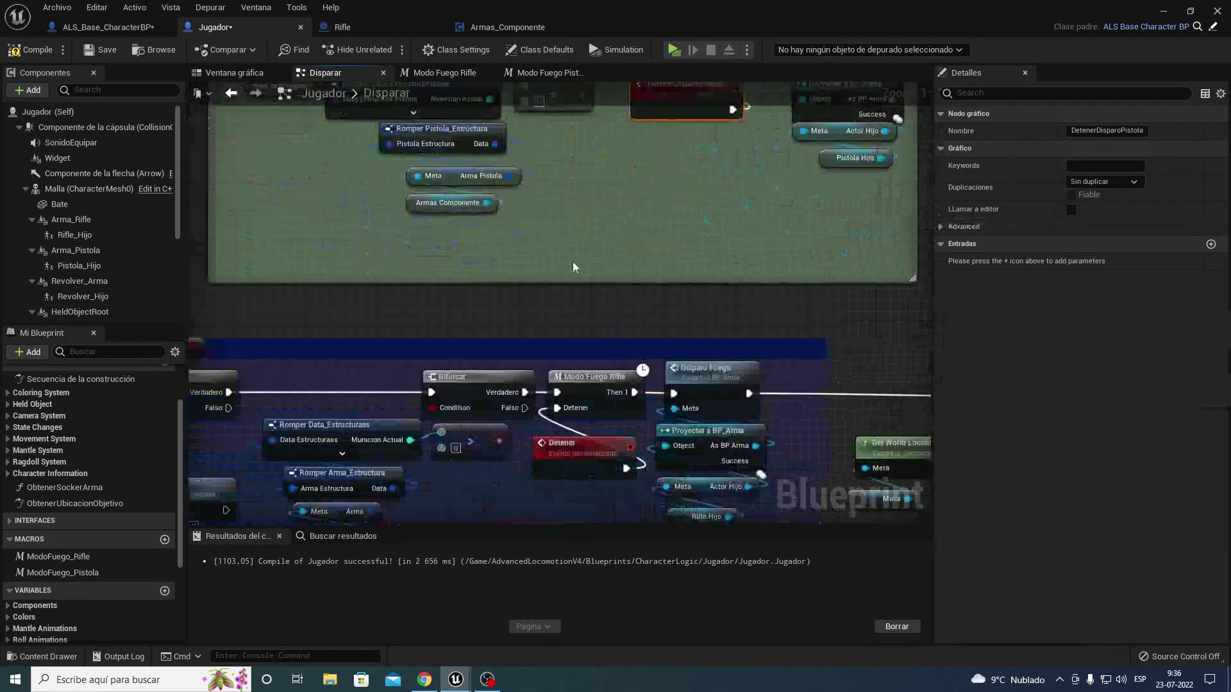
Step: Move the Detener call beside the Released wire and rename the rifle's Detener event to DetenerDisparoRifle
{"action": "mouse_move", "coordinate": [573, 266]}
{"action": "right_mouse_down"}
{"action": "mouse_move", "coordinate": [345, 242]}
{"action": "mouse_move", "coordinate": [423, 320]}
{"action": "right_mouse_up"}
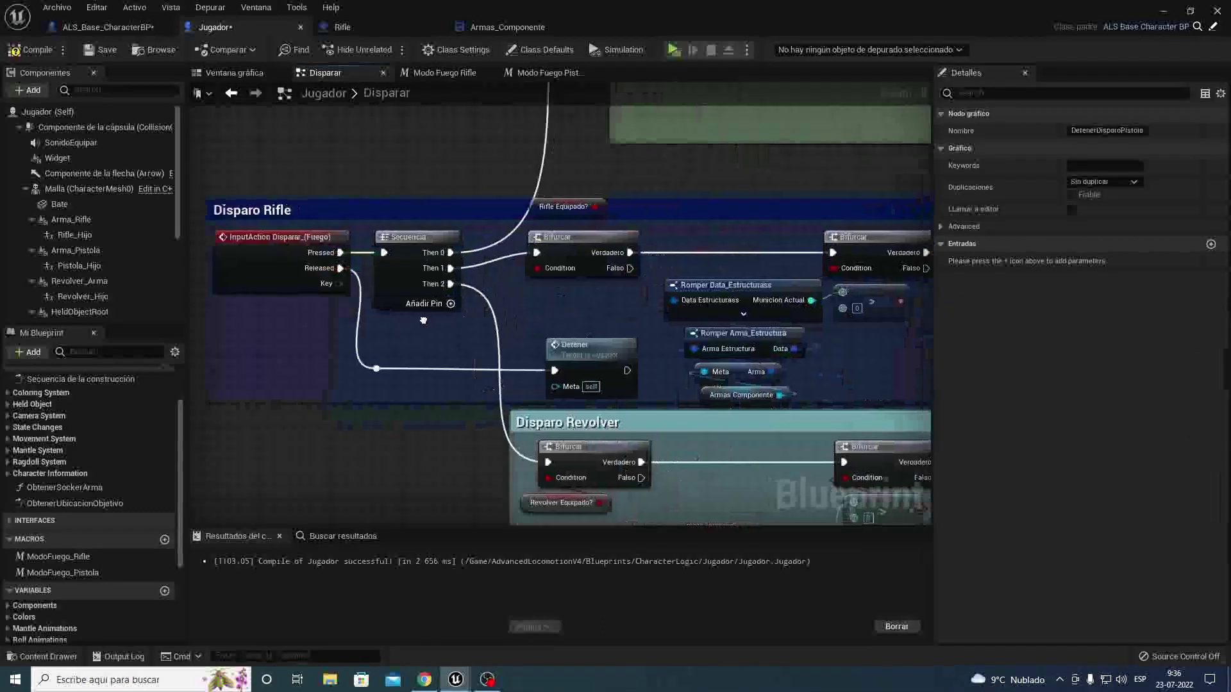
{"action": "left_click_drag", "start_coordinate": [575, 353], "coordinate": [423, 352]}
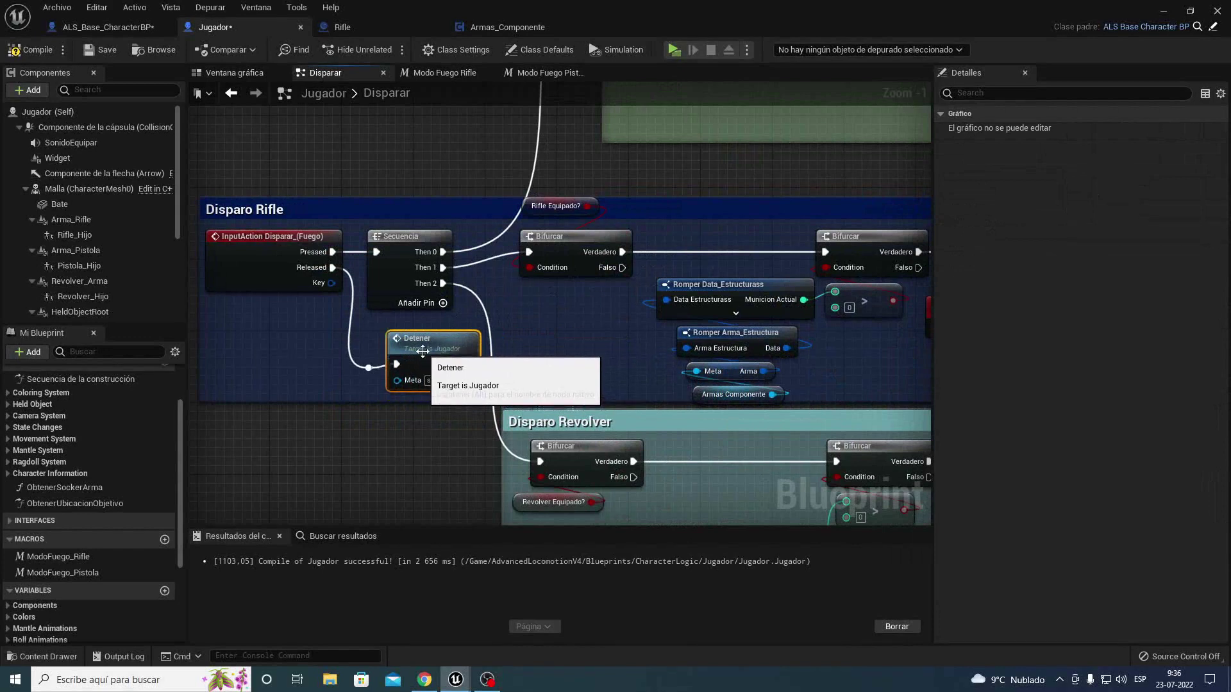
{"action": "right_click_drag", "start_coordinate": [687, 323], "coordinate": [309, 323]}
{"action": "left_click", "coordinate": [589, 305]}
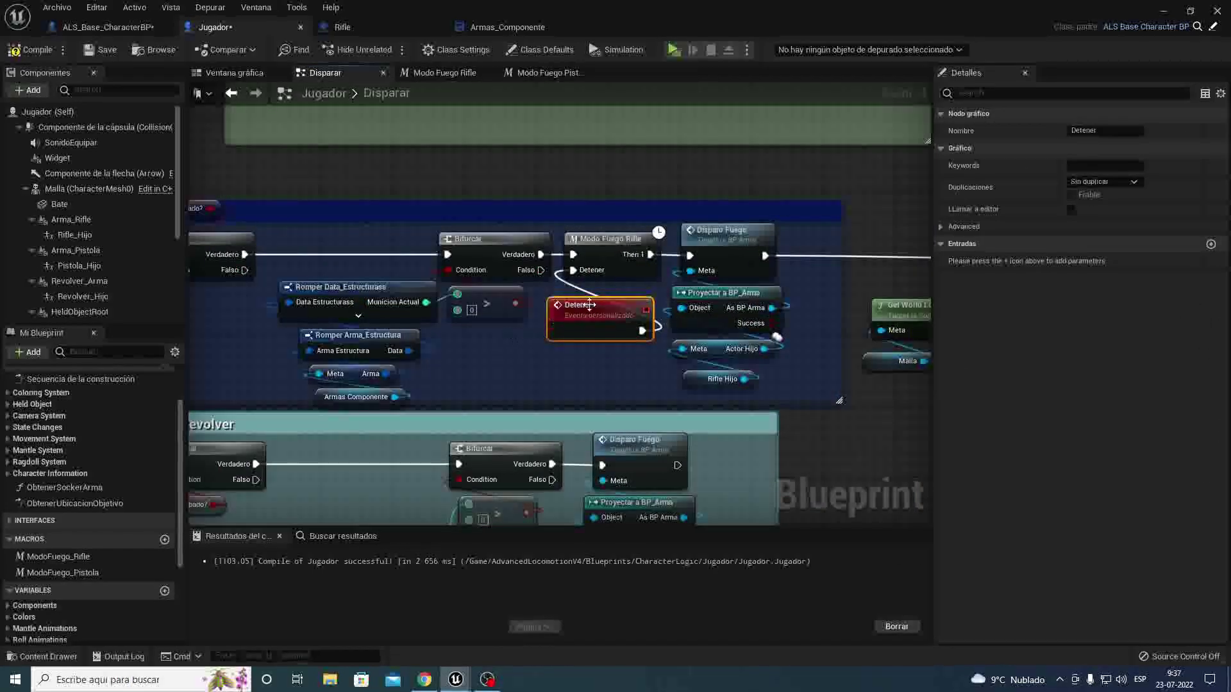
{"action": "left_click", "coordinate": [1104, 130]}
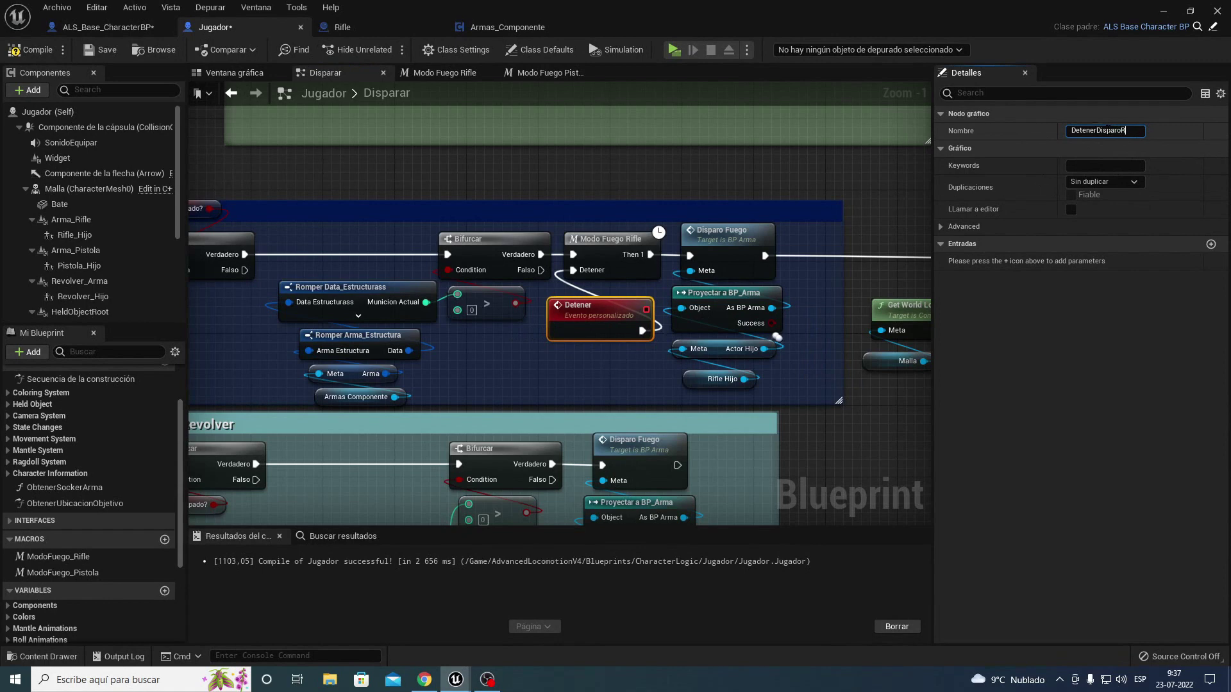
{"action": "type", "text": "ifle"}
{"action": "key", "text": "Return"}
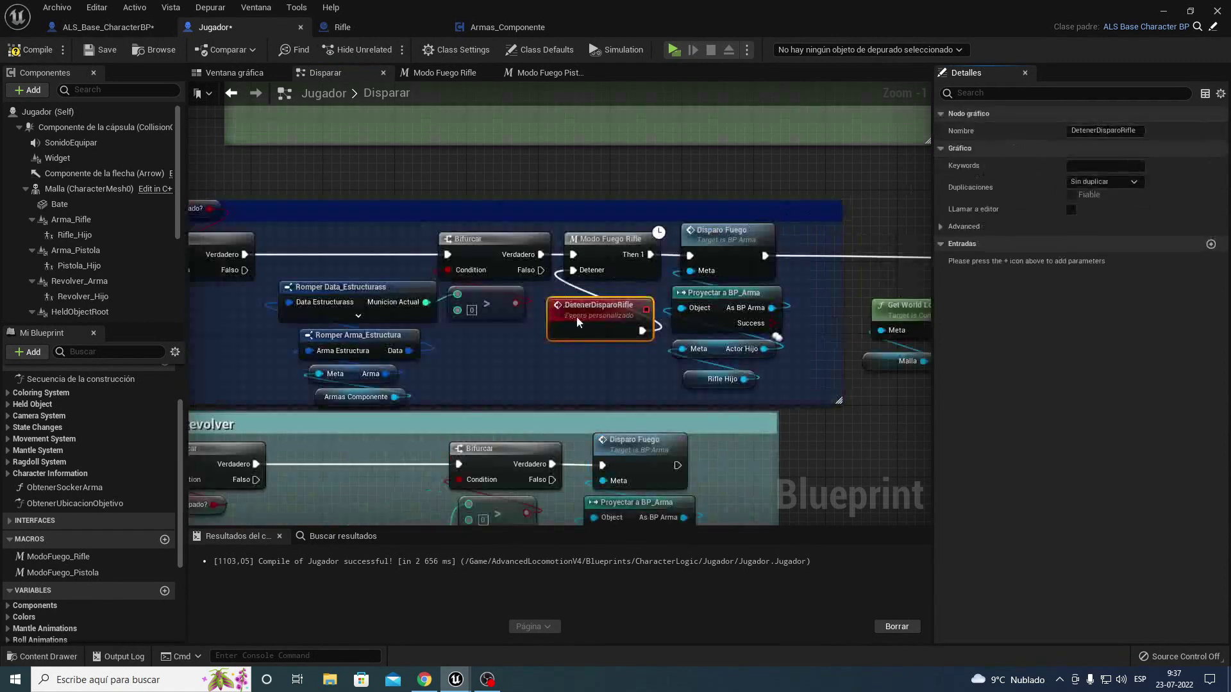
{"action": "right_click_drag", "start_coordinate": [575, 316], "coordinate": [852, 241]}
Step: Move the InputAction Disparar_(Fuego) node and the Released wire's reroute point to the left
{"action": "right_click_drag", "start_coordinate": [515, 232], "coordinate": [858, 262]}
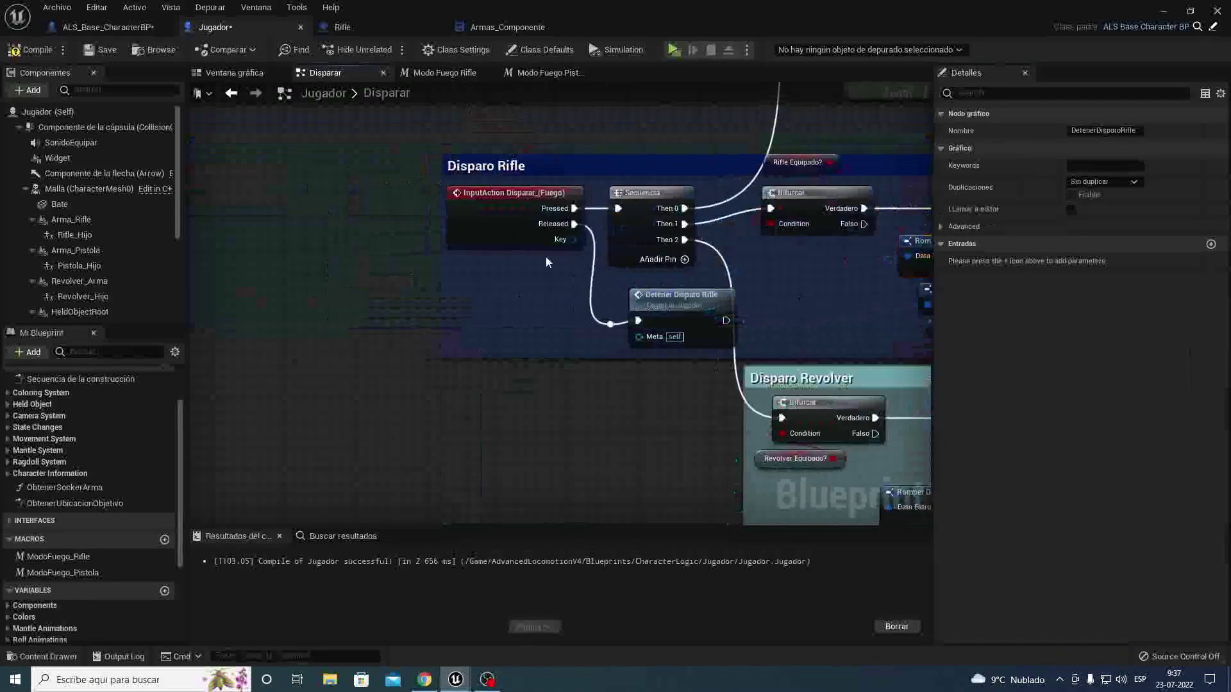
{"action": "left_click_drag", "start_coordinate": [516, 232], "coordinate": [346, 236]}
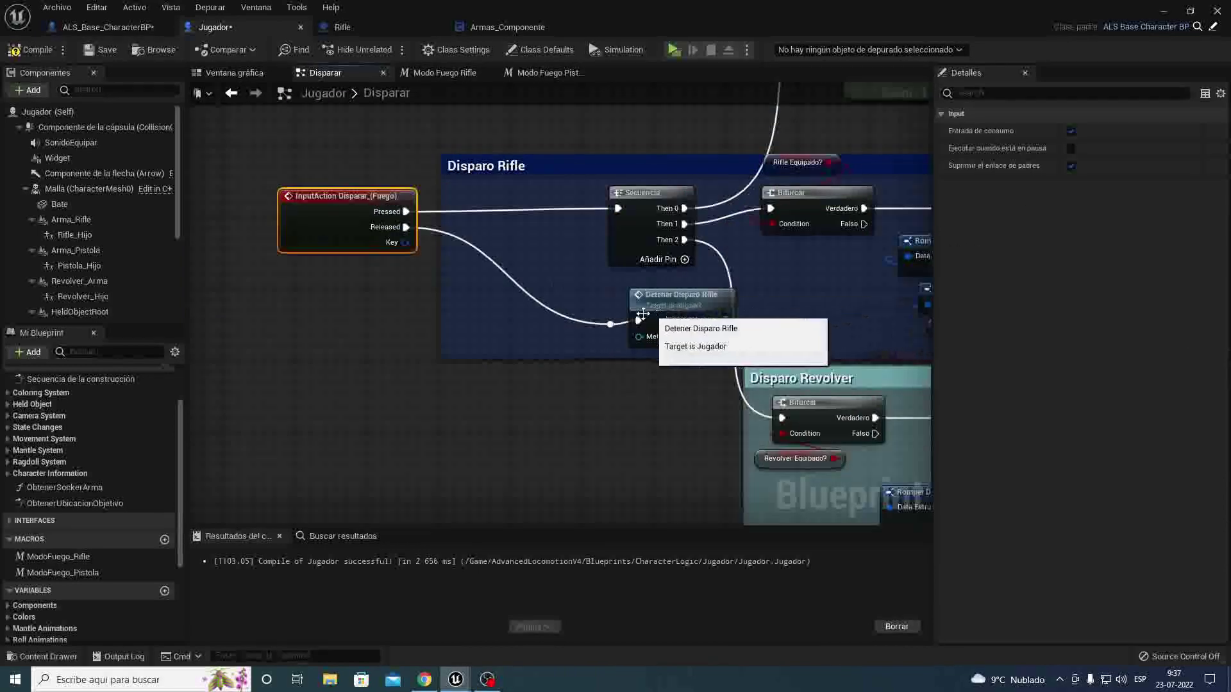
{"action": "left_click", "coordinate": [612, 321]}
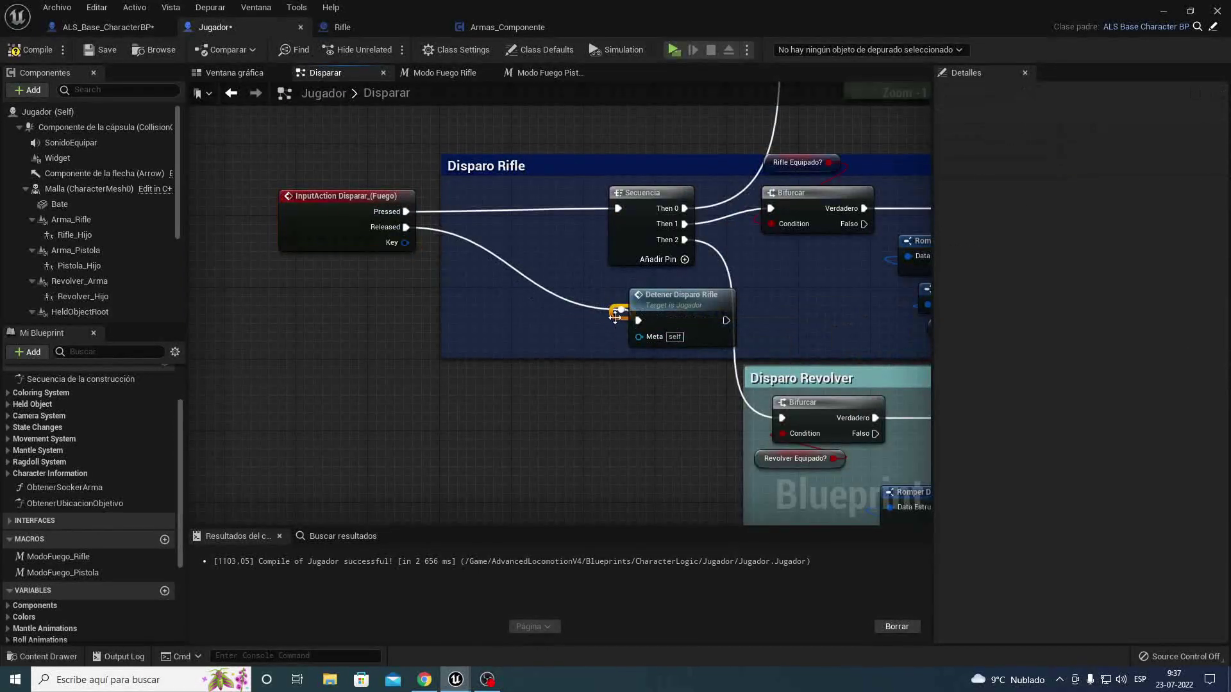
{"action": "left_click_drag", "start_coordinate": [614, 319], "coordinate": [433, 325]}
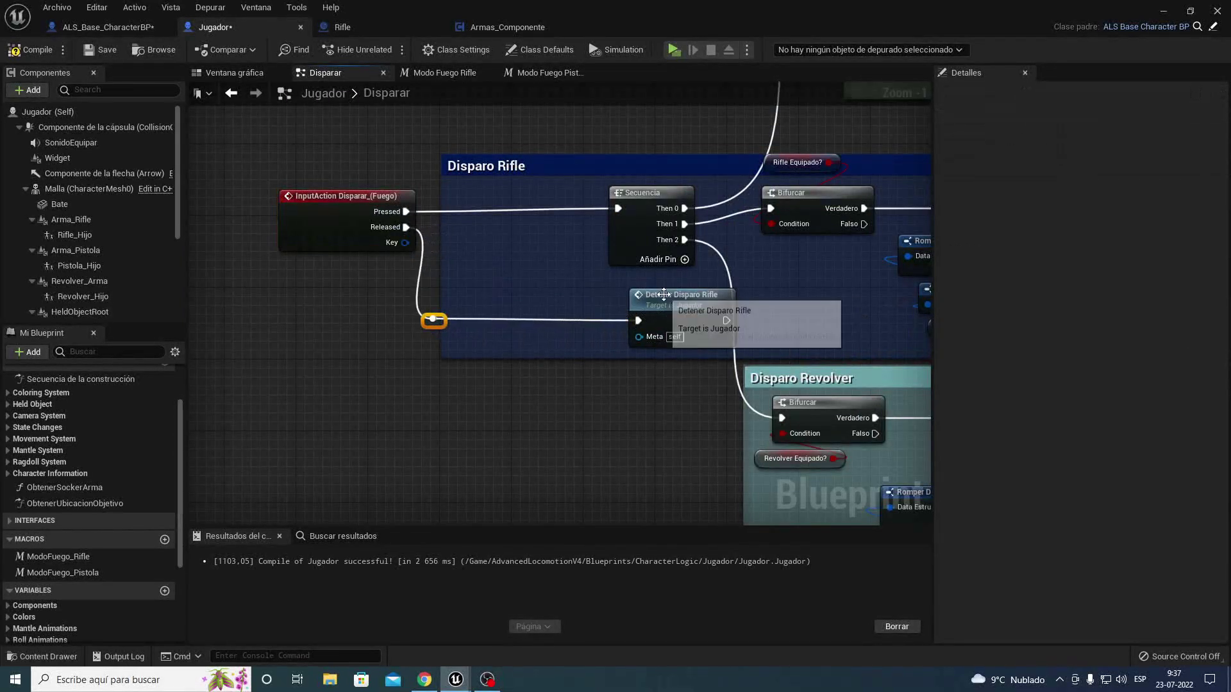
{"action": "left_click_drag", "start_coordinate": [642, 306], "coordinate": [499, 306]}
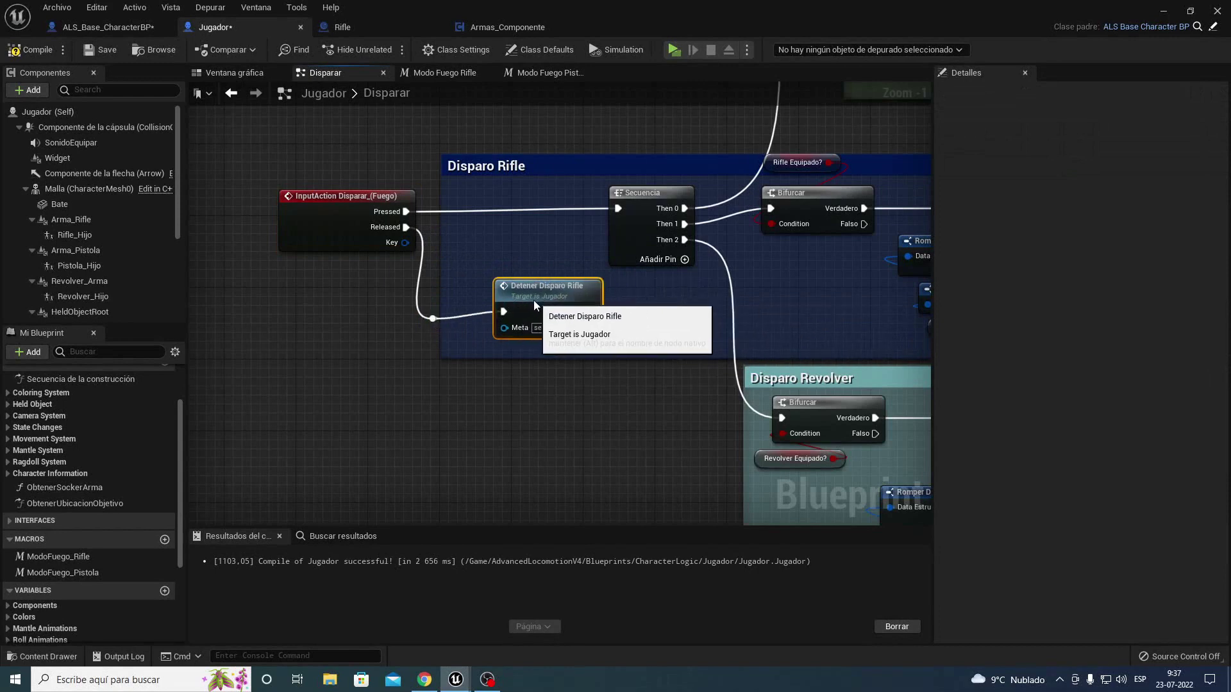
Step: Add a Detener Disparo Pistola call and chain it after Detener Disparo Rifle
{"action": "right_click", "coordinate": [603, 377]}
{"action": "type", "text": "dete"}
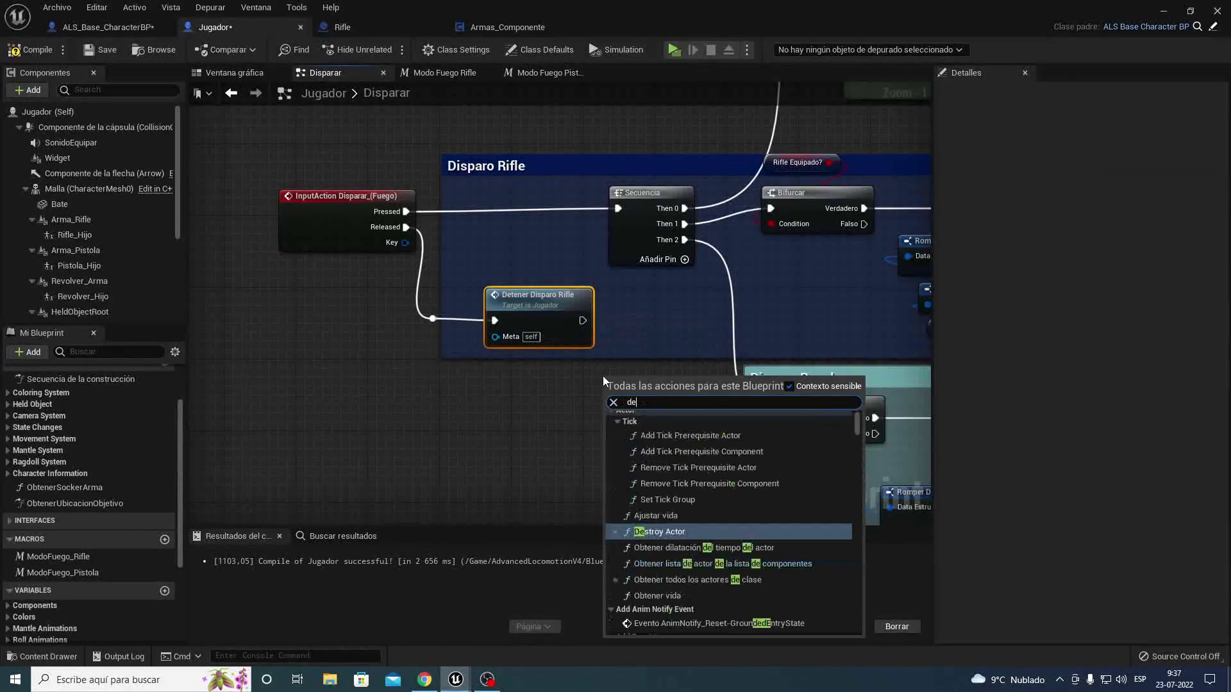
{"action": "type", "text": "ner"}
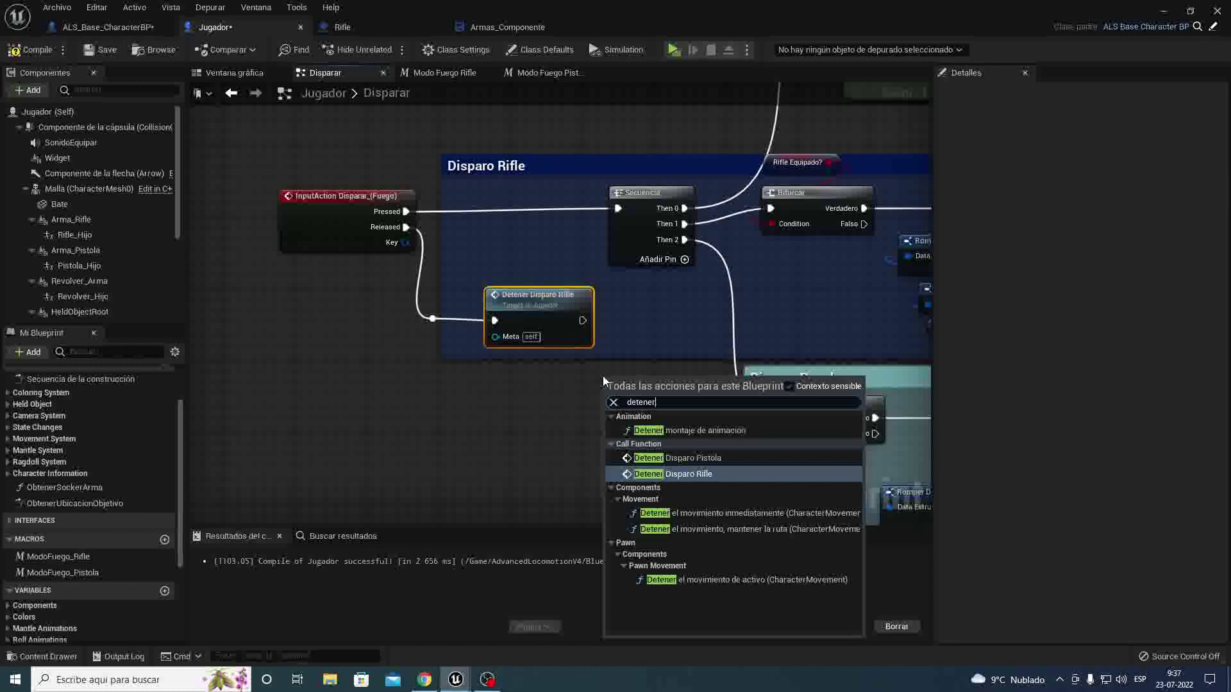
{"action": "key", "text": "Up"}
{"action": "key", "text": "Return"}
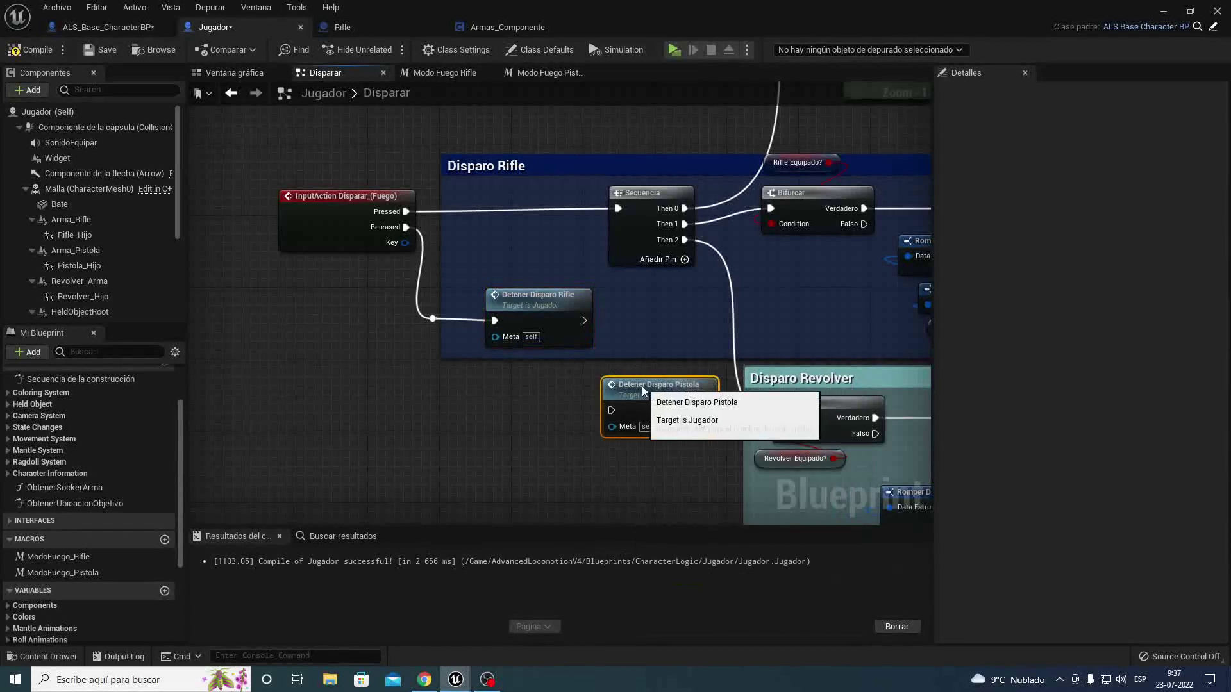
{"action": "left_click_drag", "start_coordinate": [643, 389], "coordinate": [652, 300]}
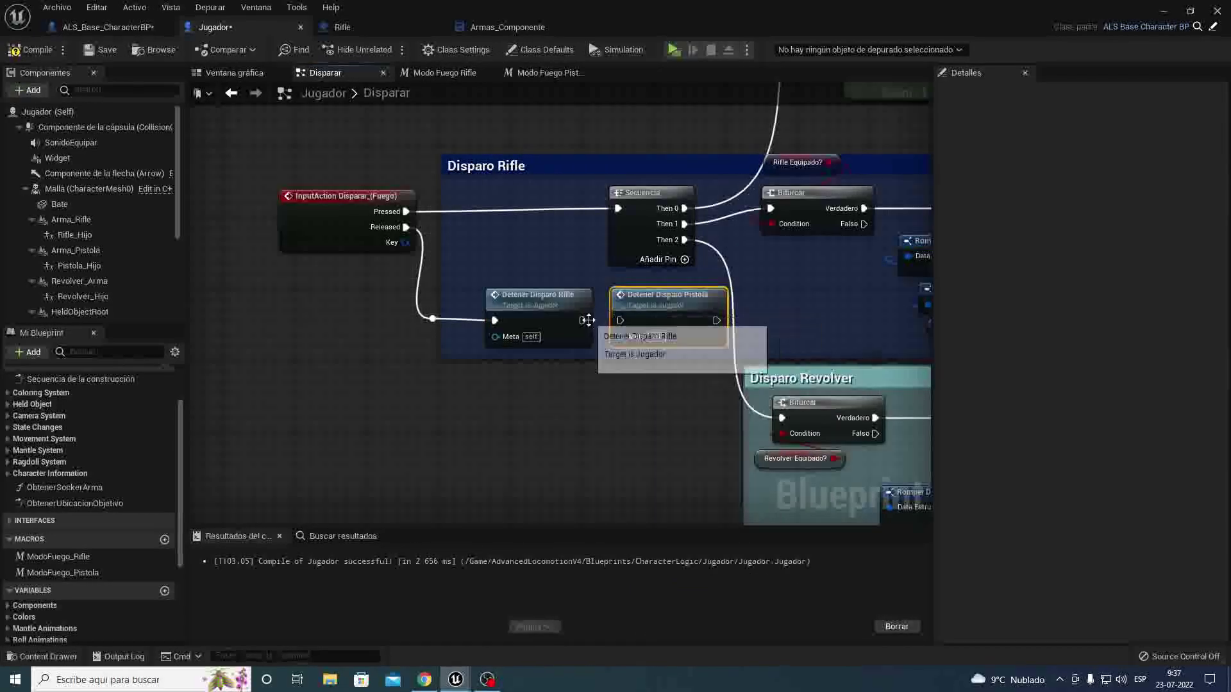
{"action": "left_click_drag", "start_coordinate": [587, 321], "coordinate": [621, 320]}
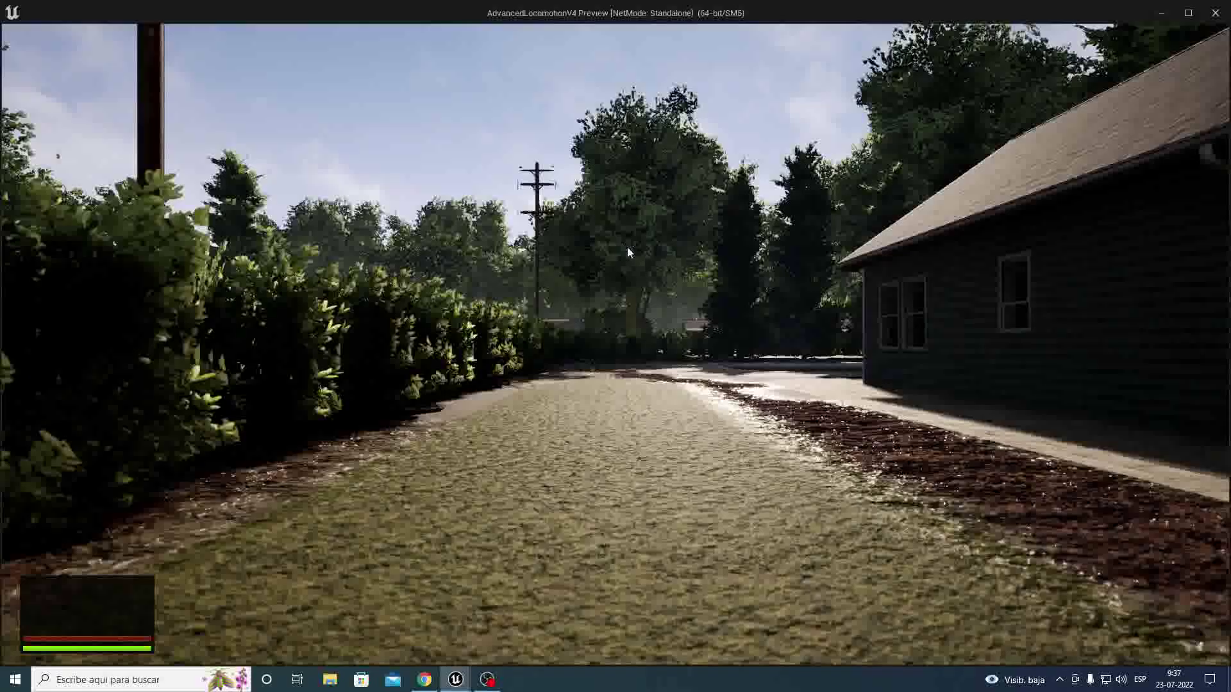
Step: Equip the rifle and fire a few shots in the game preview
{"action": "key", "text": "1"}
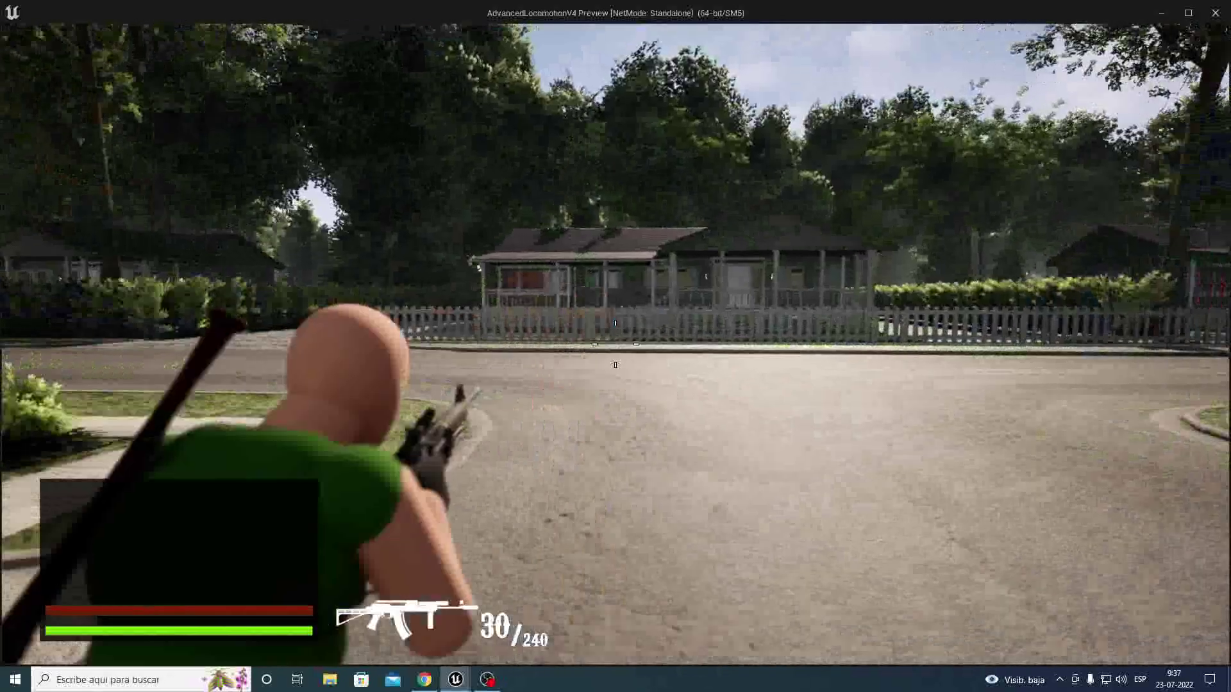
{"action": "left_click", "coordinate": [615, 345]}
{"action": "left_click", "coordinate": [615, 344]}
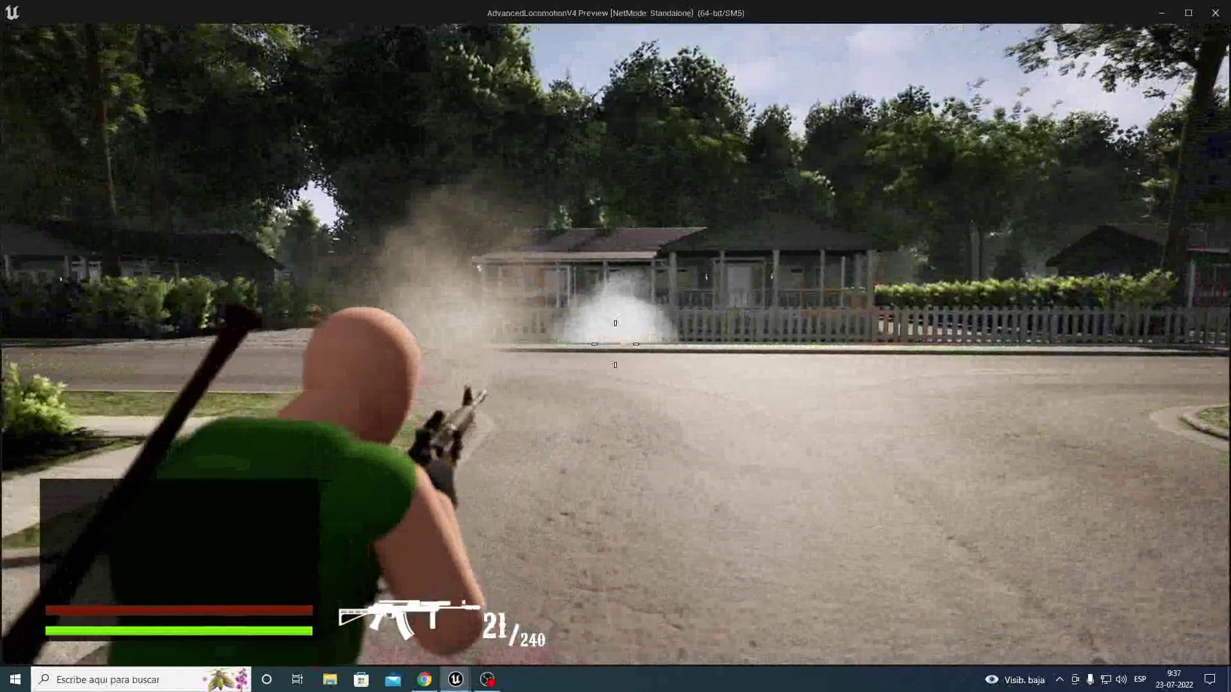
Step: Switch to the pistol, fire until ammo reads 0/60, then exit the preview
{"action": "key", "text": "2"}
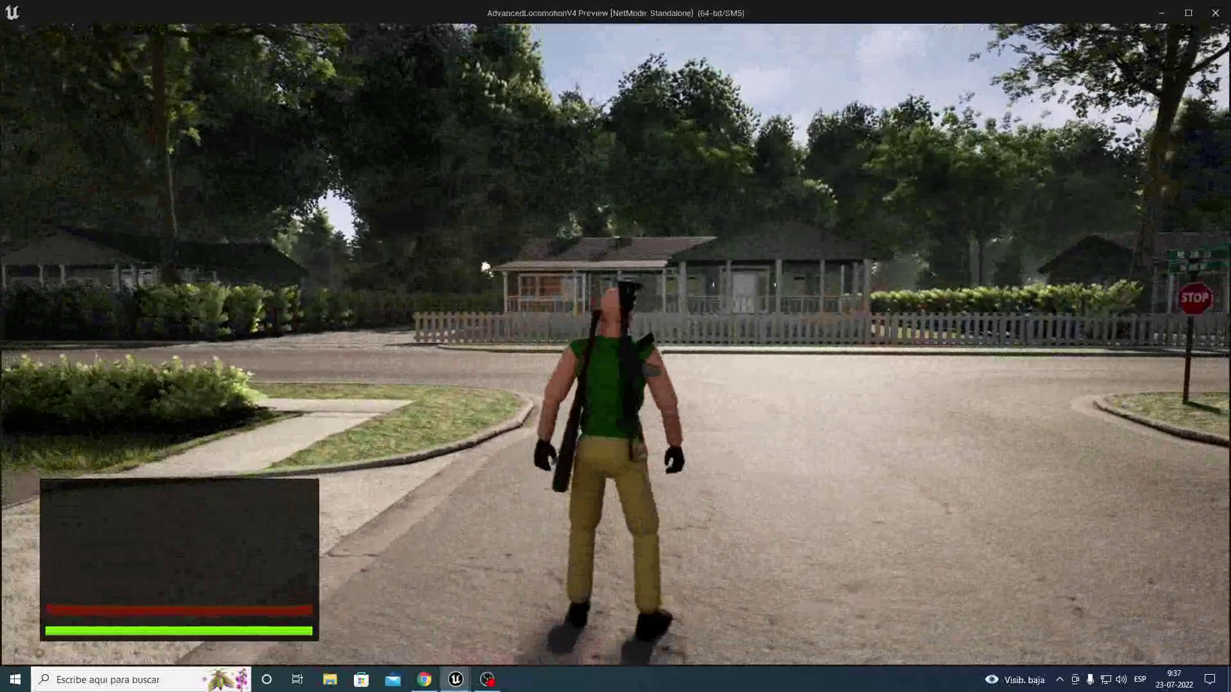
{"action": "left_click", "coordinate": [615, 344]}
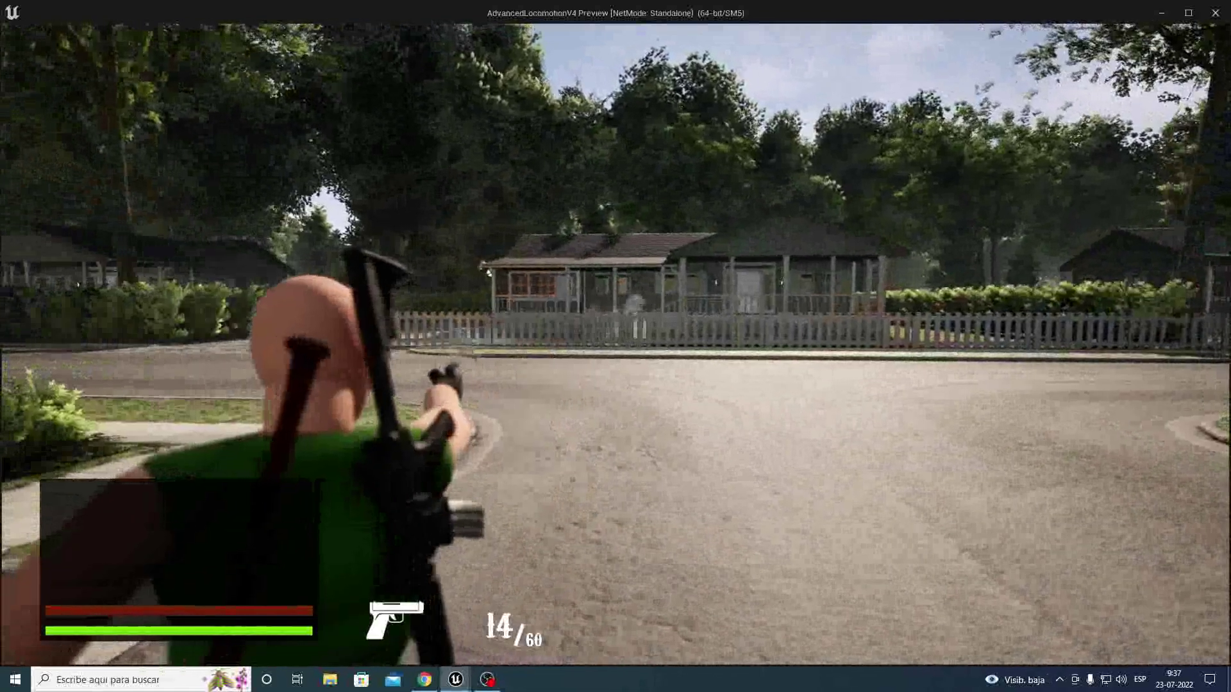
{"action": "left_click", "coordinate": [614, 344]}
{"action": "left_click", "coordinate": [614, 345]}
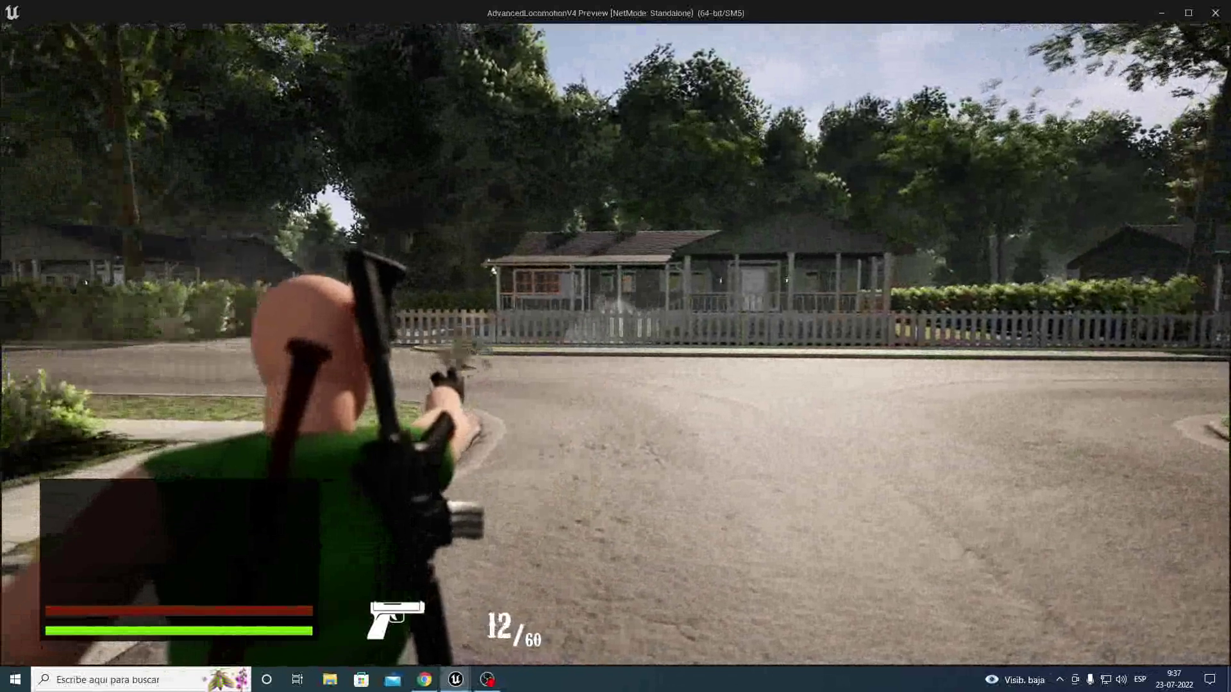
{"action": "left_click", "coordinate": [615, 345]}
{"action": "left_click", "coordinate": [615, 344]}
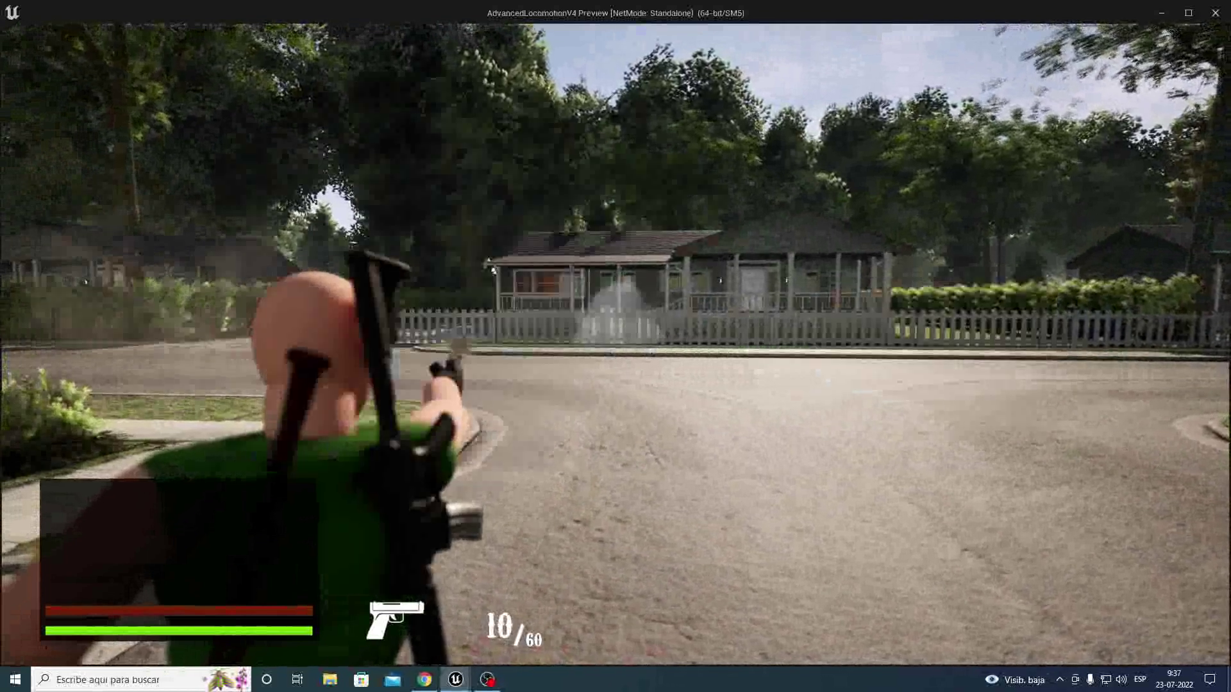
{"action": "left_click", "coordinate": [614, 345]}
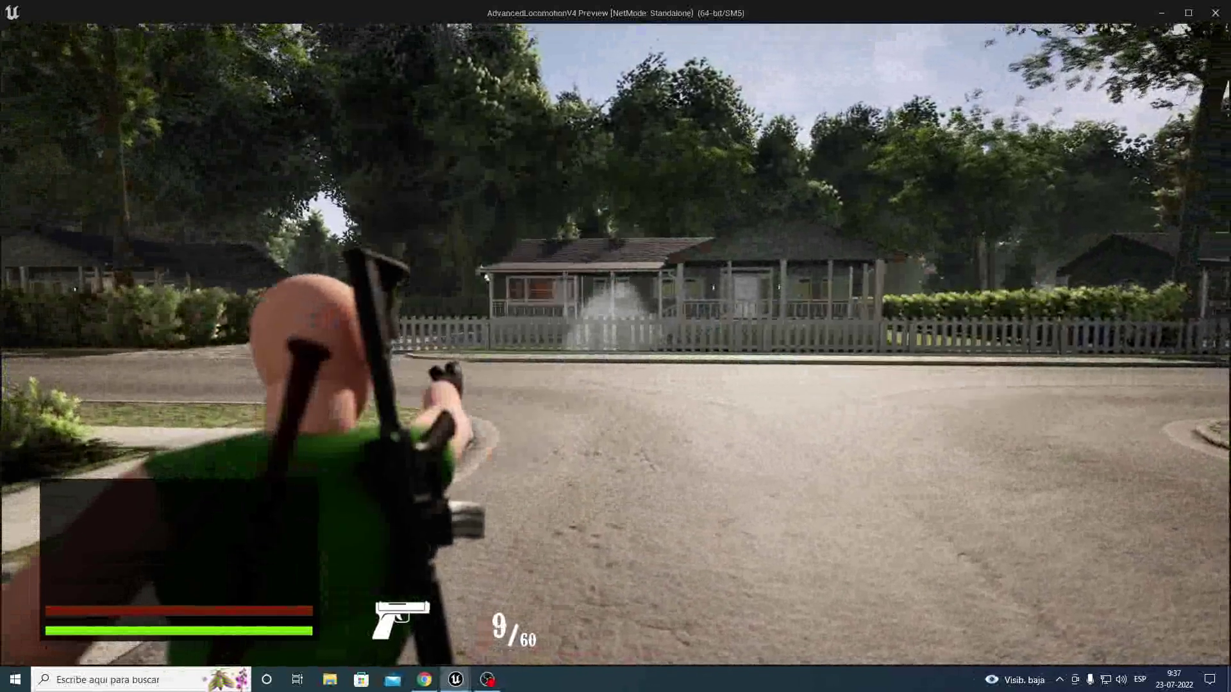
{"action": "left_click", "coordinate": [614, 344]}
{"action": "left_click", "coordinate": [614, 344]}
{"action": "left_click", "coordinate": [614, 344]}
{"action": "left_click", "coordinate": [615, 344]}
{"action": "left_click", "coordinate": [615, 344]}
{"action": "left_click", "coordinate": [615, 344]}
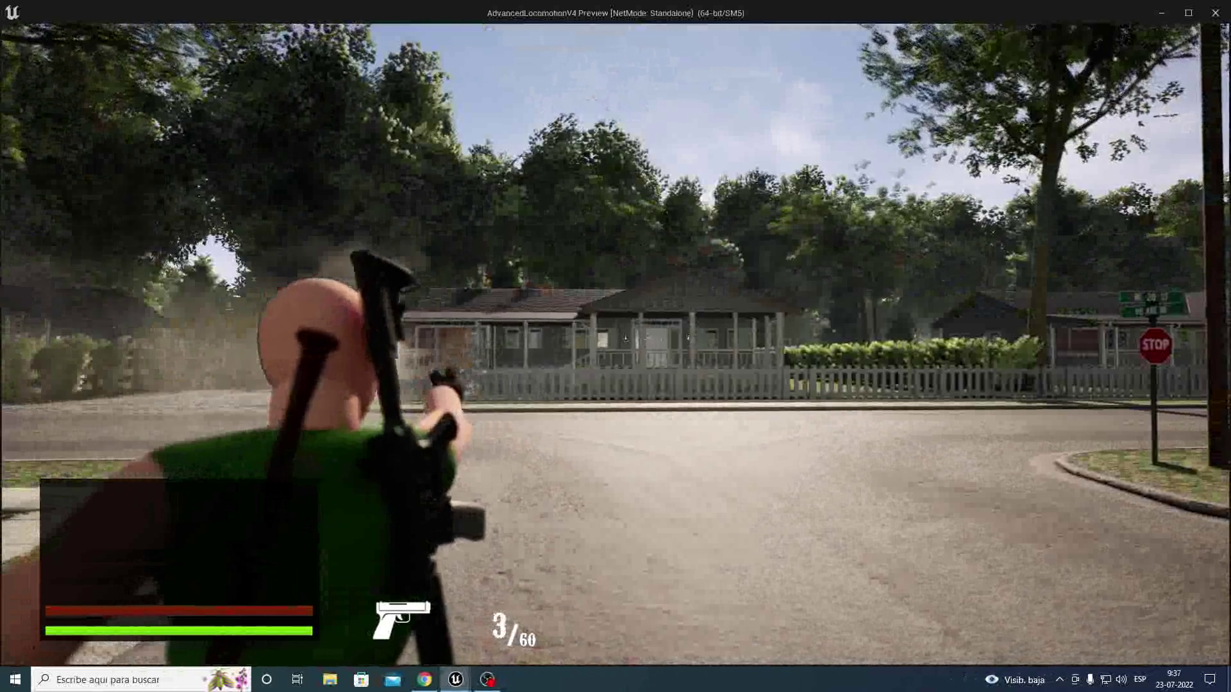
{"action": "left_click", "coordinate": [614, 345]}
{"action": "left_click", "coordinate": [615, 344]}
{"action": "left_click", "coordinate": [615, 344]}
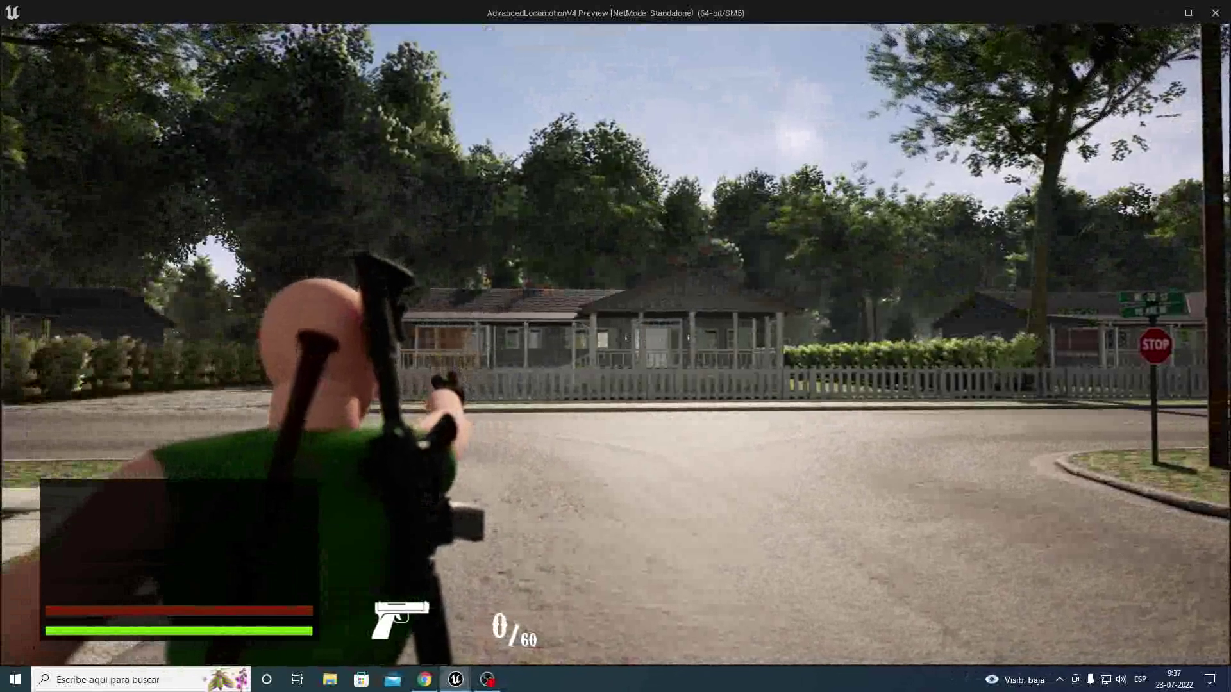
{"action": "key", "text": "shift+F1"}
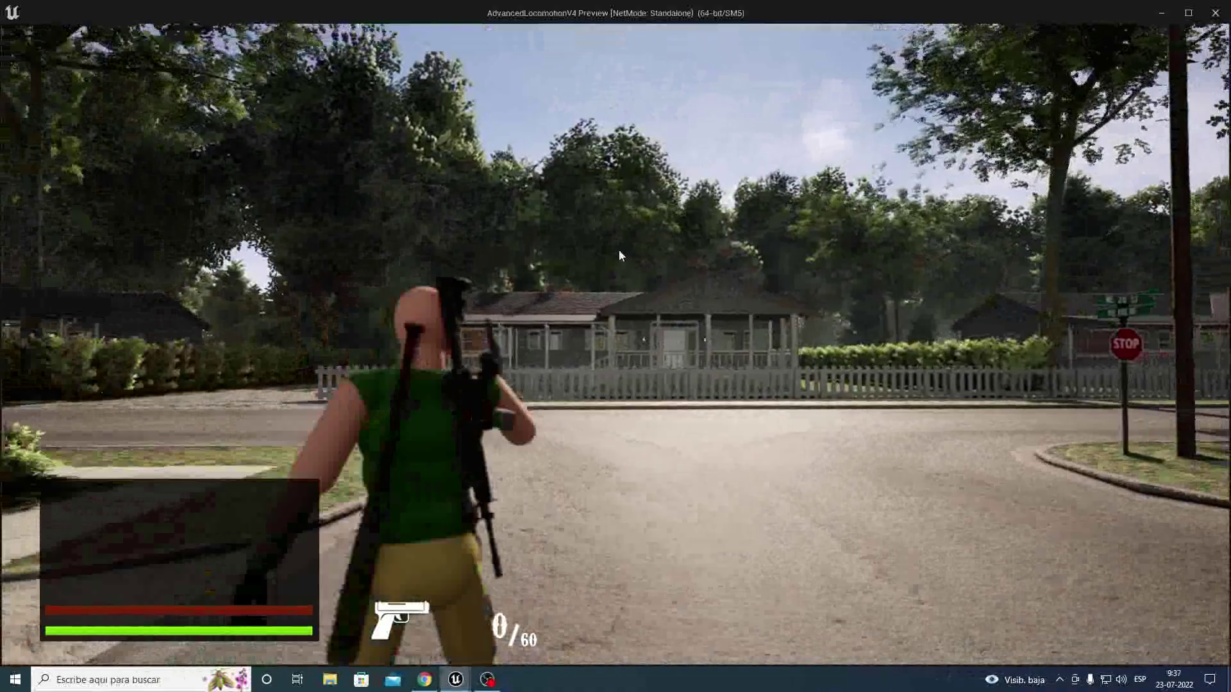
{"action": "key", "text": "Escape"}
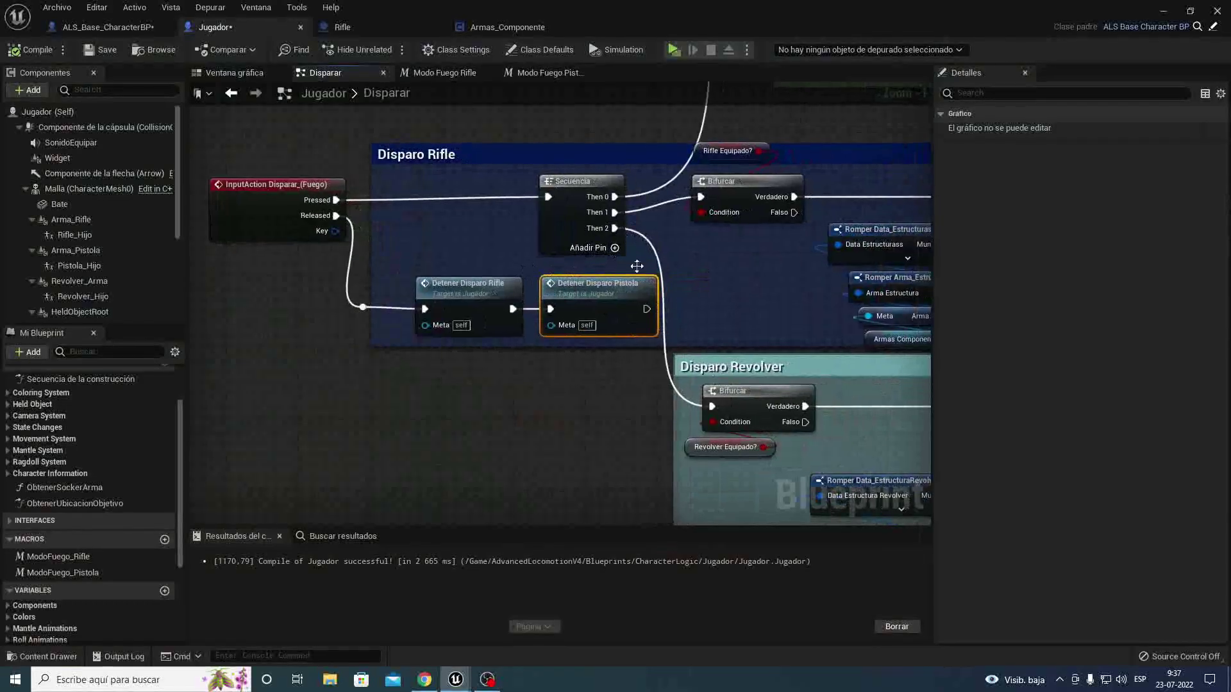
Step: Widen the Disparo Revolver comment rightward and select its Disparo Fuego, cast and Revolver Hijo nodes
{"action": "right_click_drag", "start_coordinate": [637, 266], "coordinate": [504, 216]}
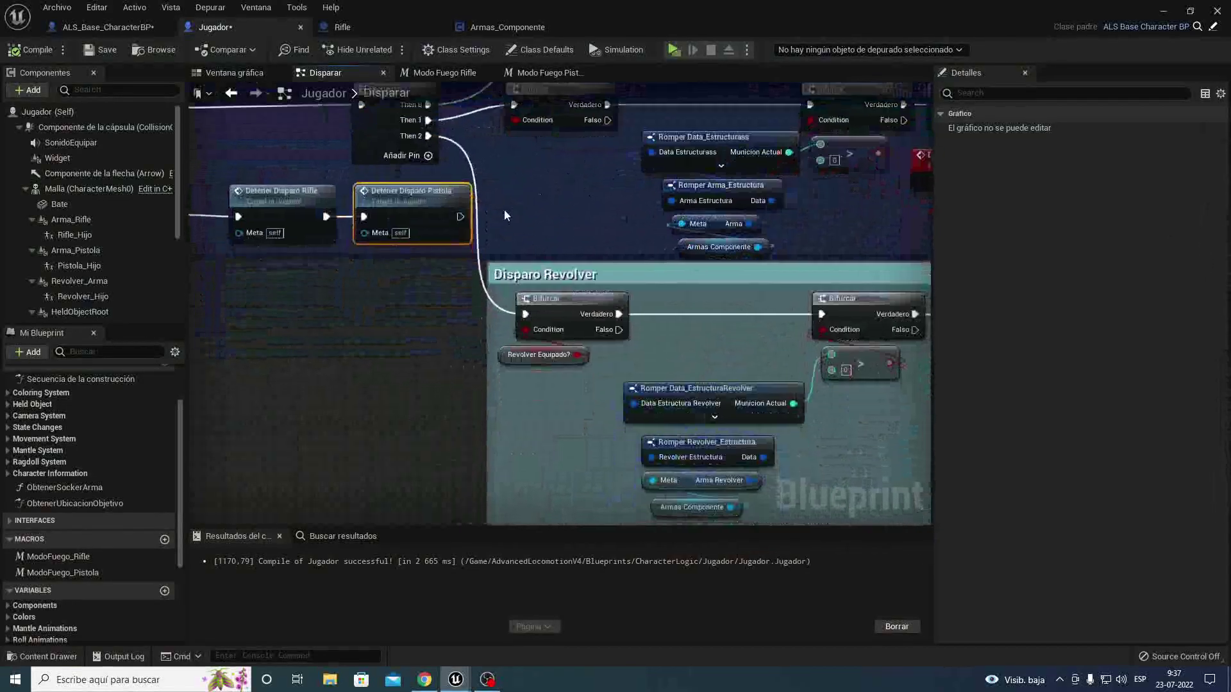
{"action": "right_click_drag", "start_coordinate": [833, 290], "coordinate": [554, 288]}
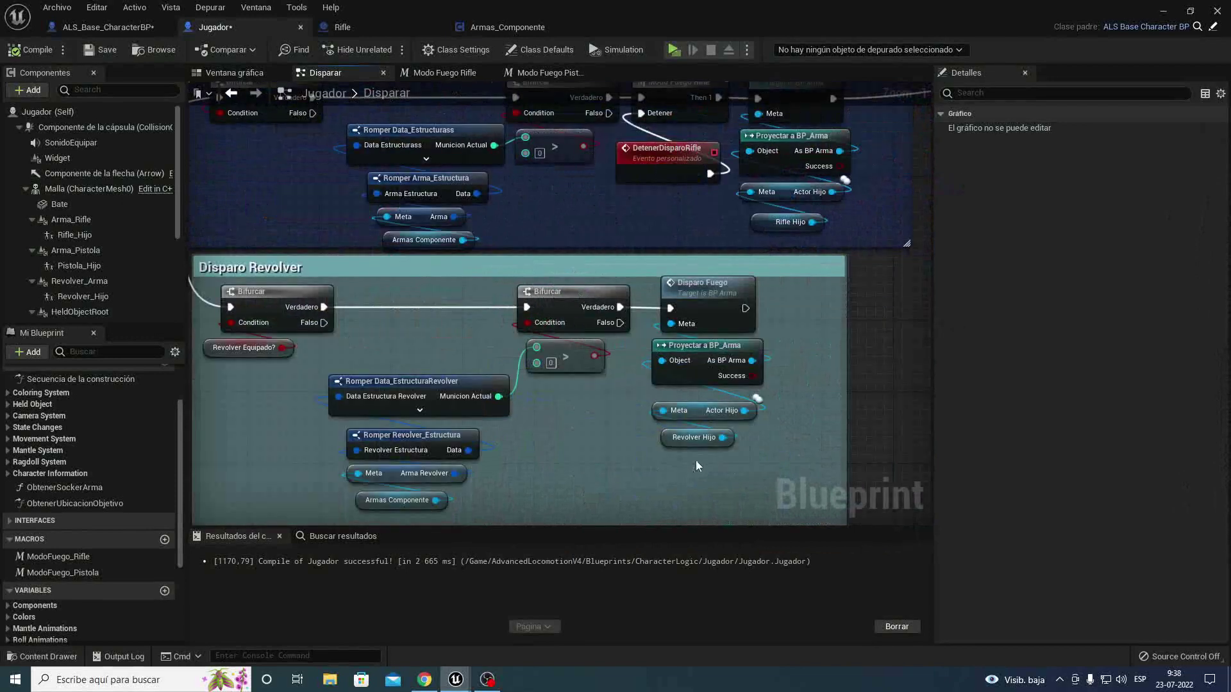
{"action": "right_click_drag", "start_coordinate": [796, 445], "coordinate": [547, 402]}
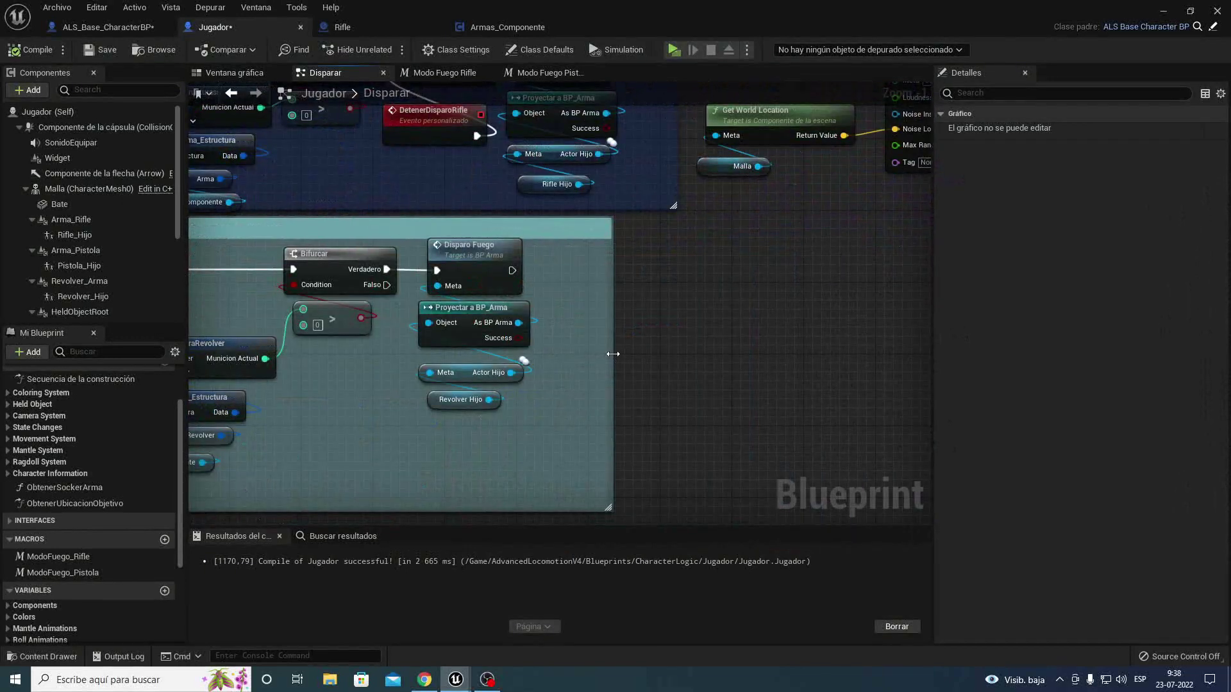
{"action": "left_click_drag", "start_coordinate": [613, 354], "coordinate": [755, 354]}
{"action": "mouse_move", "coordinate": [560, 437]}
{"action": "left_mouse_down"}
{"action": "mouse_move", "coordinate": [455, 260]}
{"action": "mouse_move", "coordinate": [680, 256]}
{"action": "left_mouse_up"}
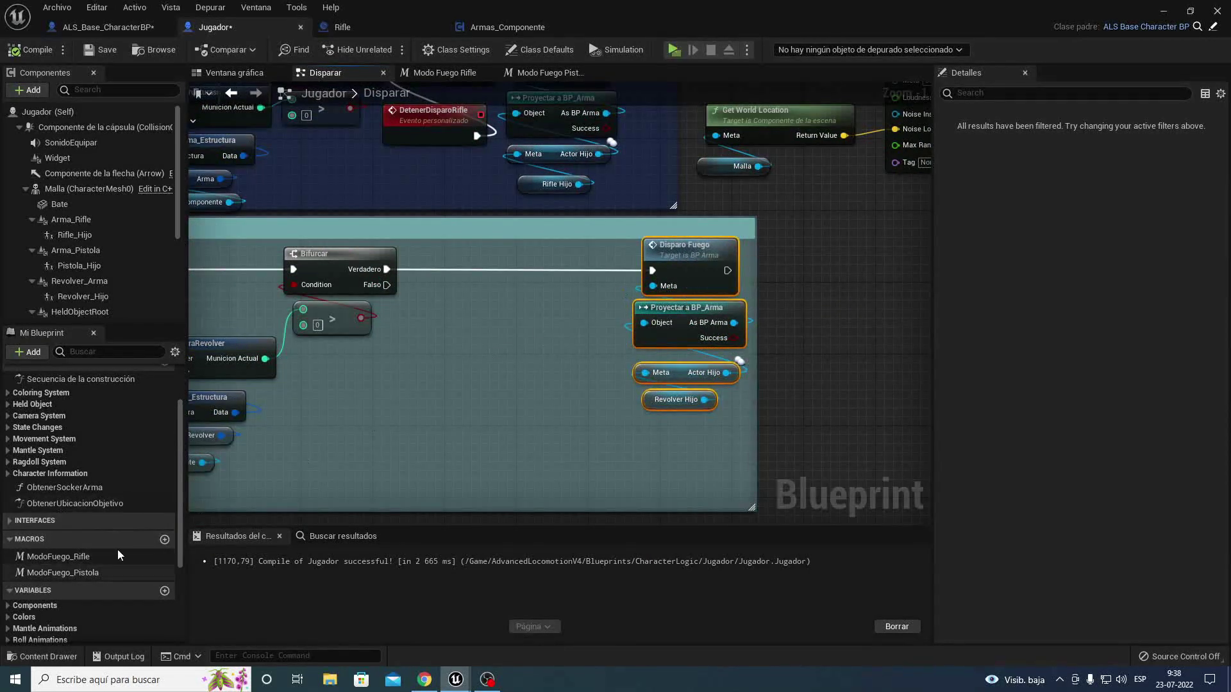
Step: Move the revolver's second branch, compare and break nodes left toward the first branch
{"action": "right_click_drag", "start_coordinate": [388, 374], "coordinate": [485, 507]}
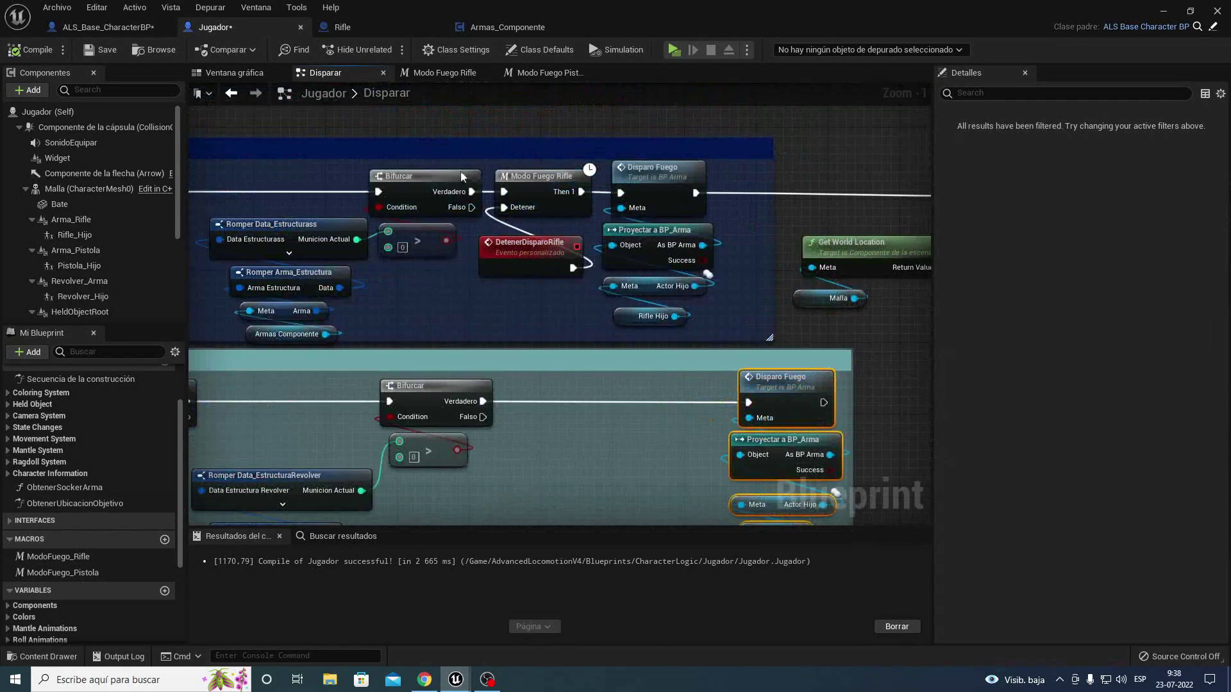
{"action": "right_click_drag", "start_coordinate": [413, 392], "coordinate": [473, 259]}
{"action": "right_click_drag", "start_coordinate": [355, 436], "coordinate": [555, 436]}
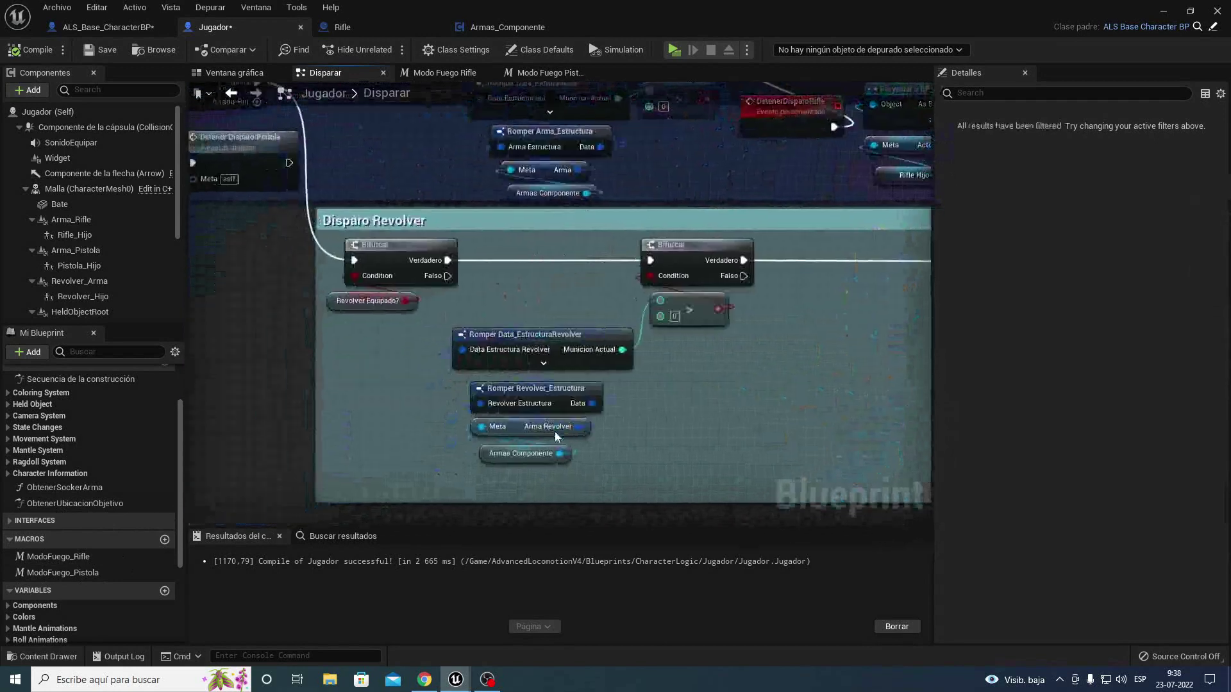
{"action": "left_click_drag", "start_coordinate": [754, 481], "coordinate": [564, 257]}
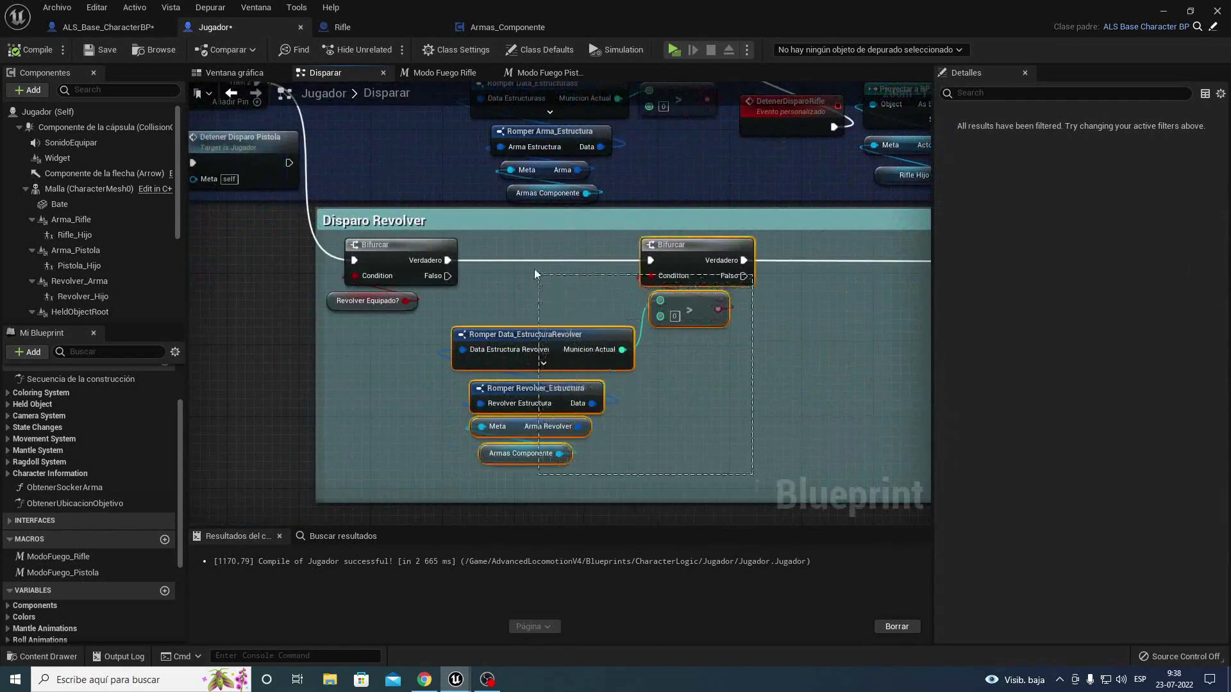
{"action": "left_click_drag", "start_coordinate": [683, 266], "coordinate": [620, 257]}
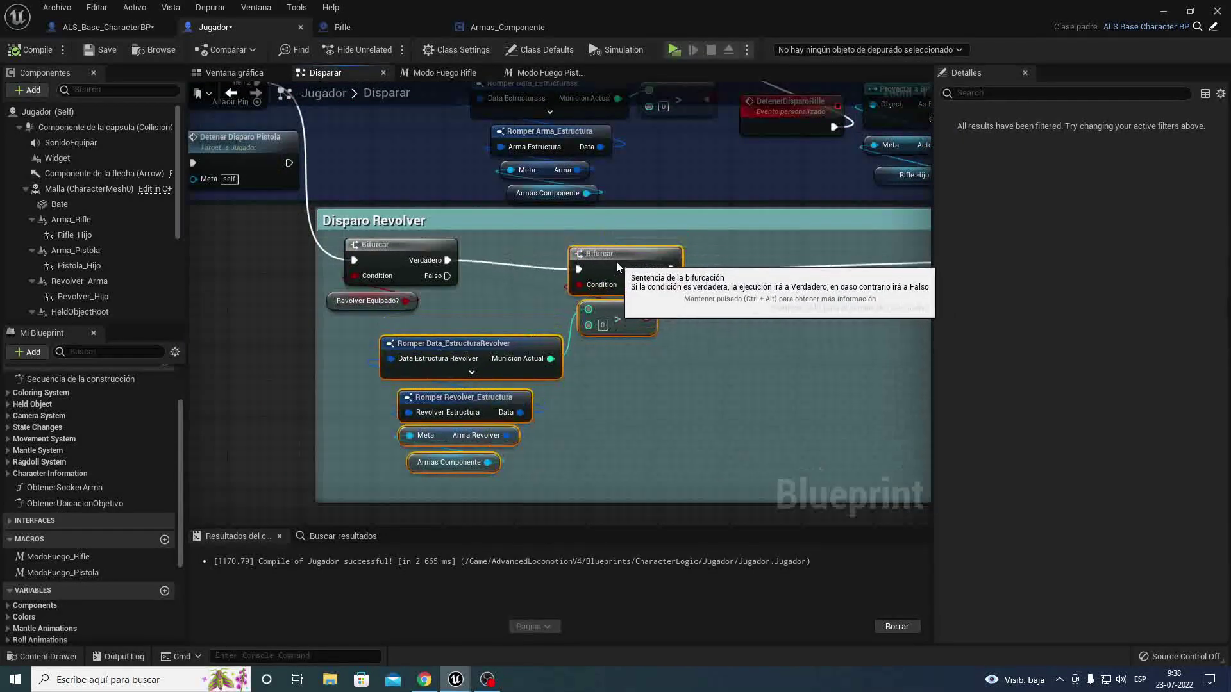
{"action": "mouse_move", "coordinate": [730, 330]}
{"action": "right_mouse_down"}
{"action": "mouse_move", "coordinate": [530, 322]}
{"action": "mouse_move", "coordinate": [649, 374]}
{"action": "mouse_move", "coordinate": [508, 133]}
{"action": "right_mouse_up"}
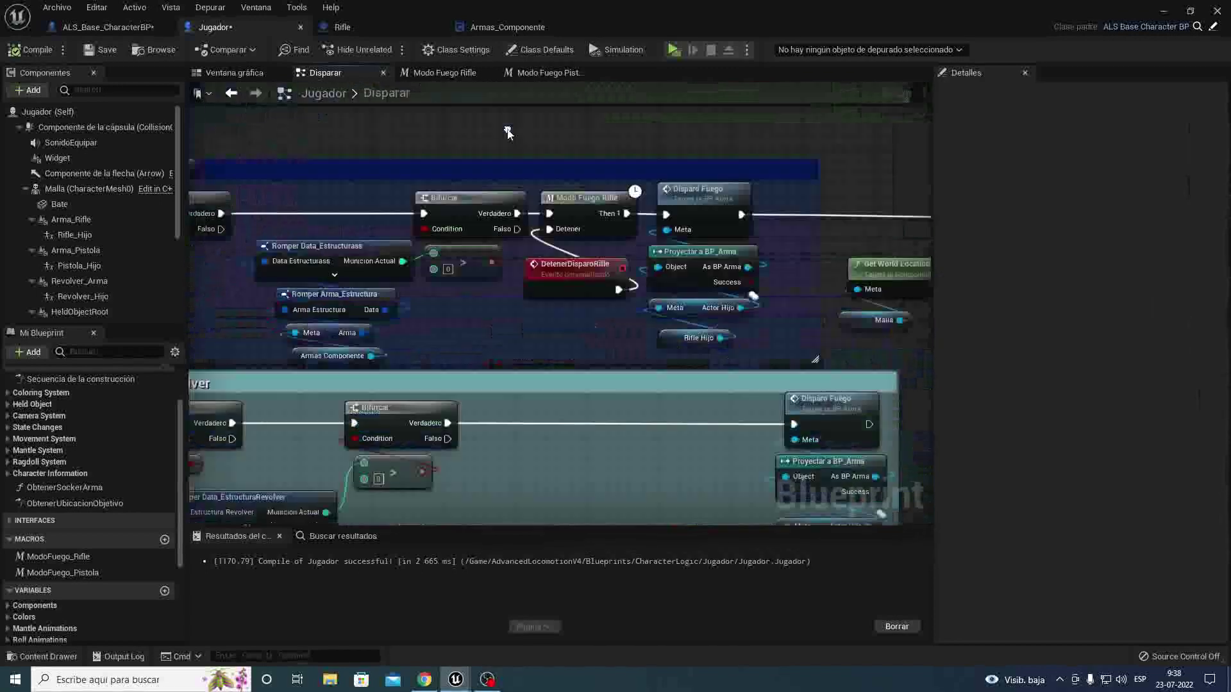
{"action": "right_click_drag", "start_coordinate": [497, 305], "coordinate": [536, 454]}
{"action": "right_click_drag", "start_coordinate": [570, 367], "coordinate": [485, 98]}
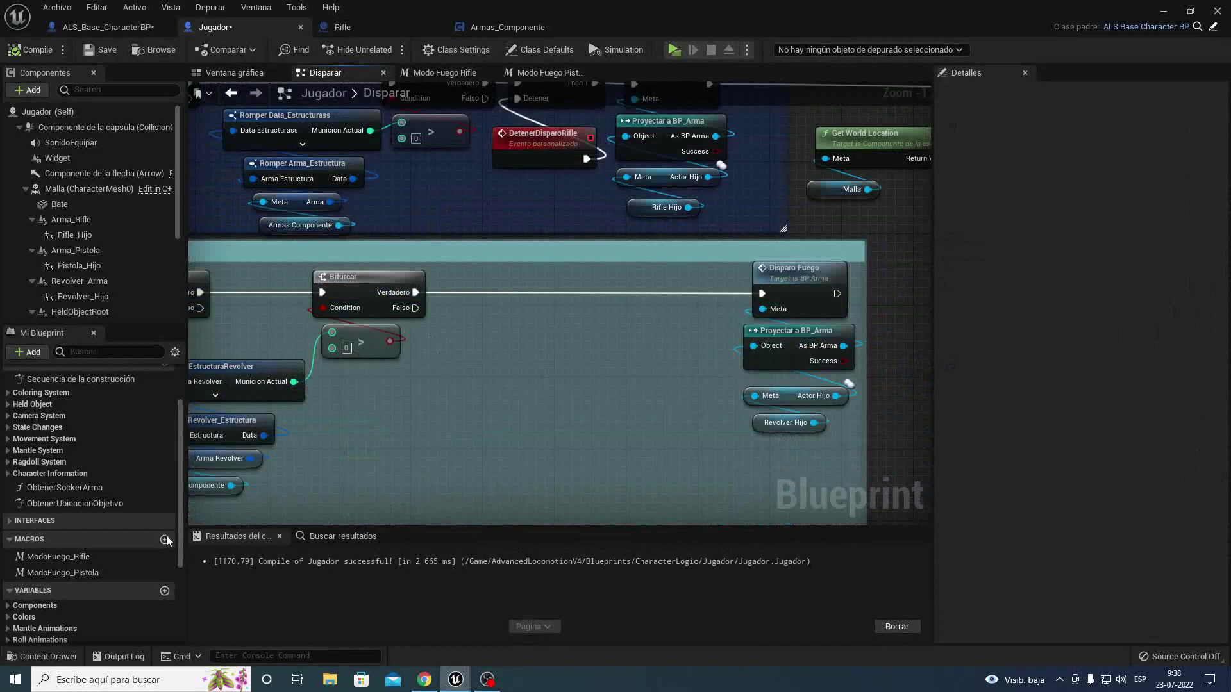
Step: Duplicate the ModoFuego_Pistola macro and name the copy ModoFuego_Revolver
{"action": "right_click", "coordinate": [55, 572]}
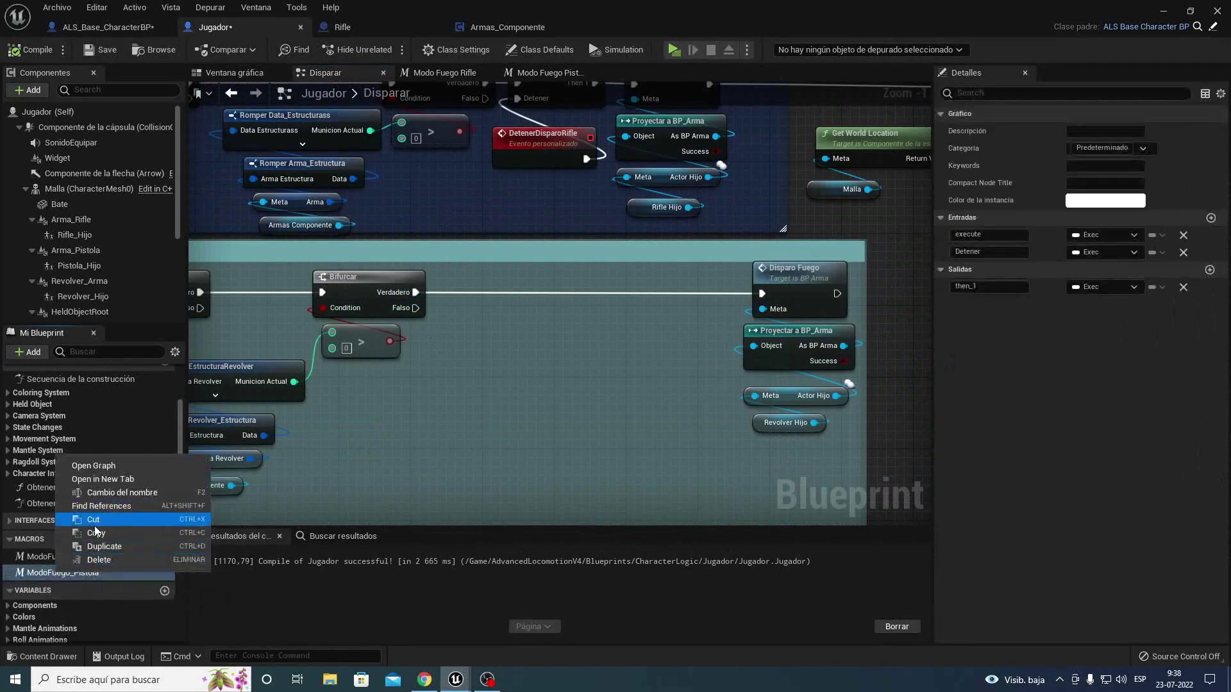
{"action": "left_click", "coordinate": [103, 546]}
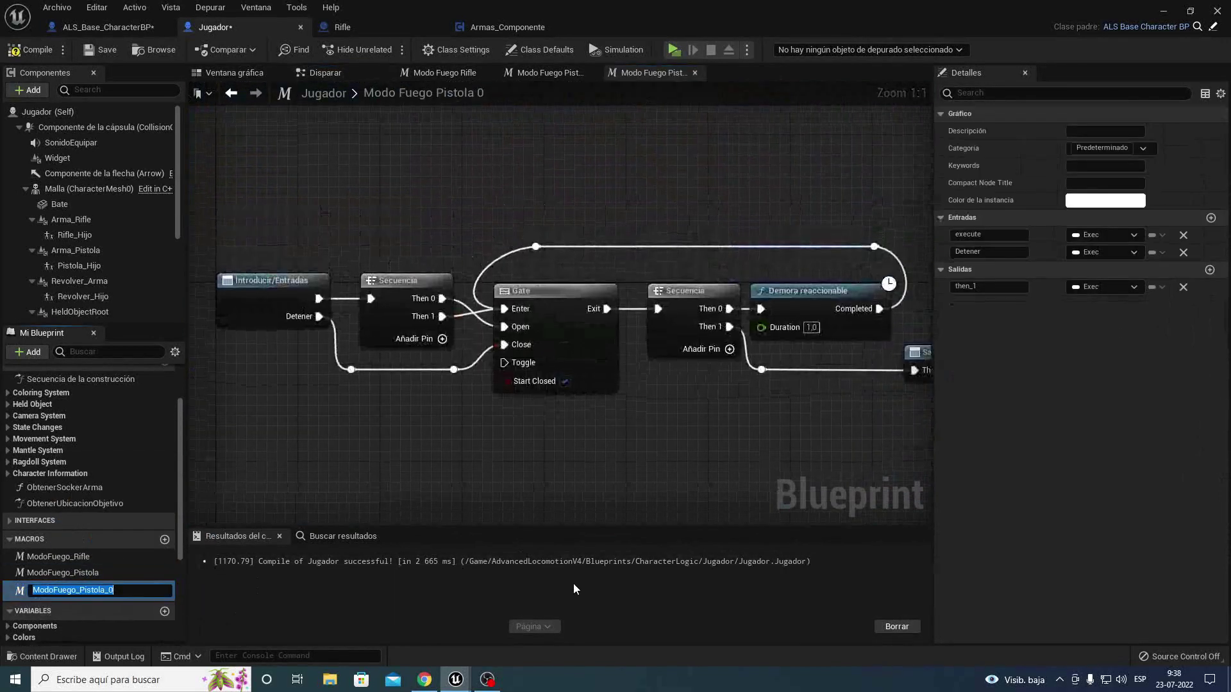
{"action": "key", "text": "End"}
{"action": "key", "text": "BackSpace"}
{"action": "key", "text": "BackSpace"}
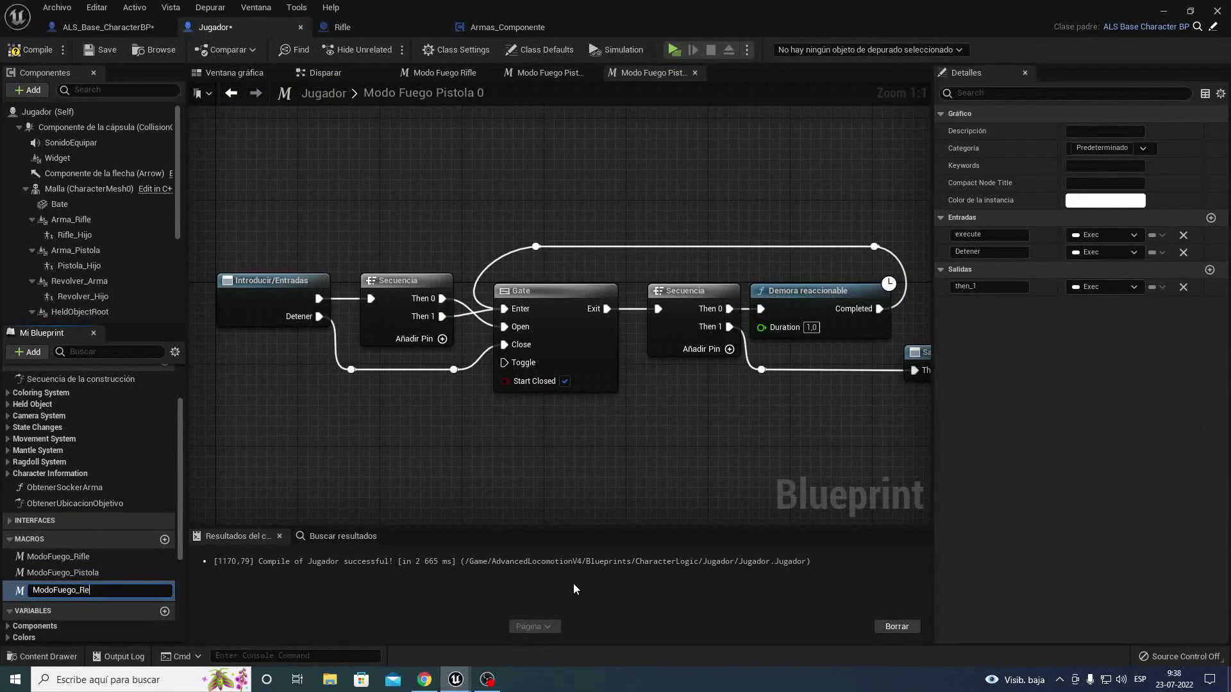
{"action": "type", "text": "volver"}
{"action": "key", "text": "Return"}
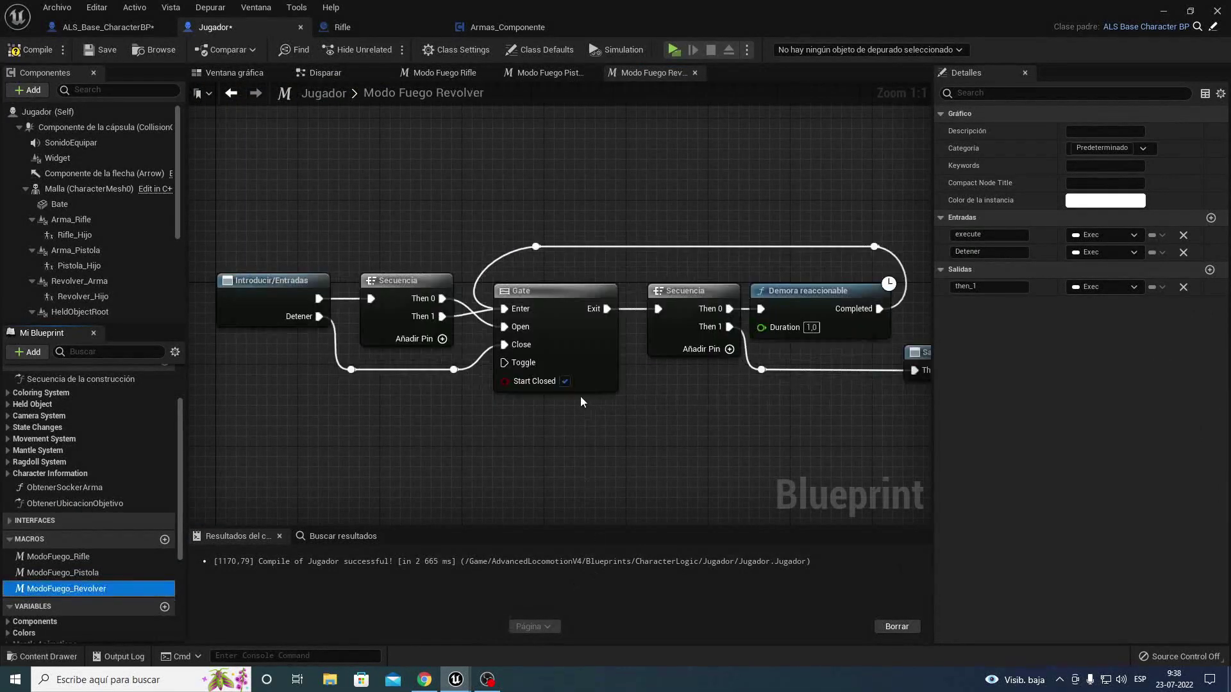
Step: Set the ModoFuego_Revolver delay Duration to 1,5 and compile Jugador
{"action": "left_click", "coordinate": [811, 327]}
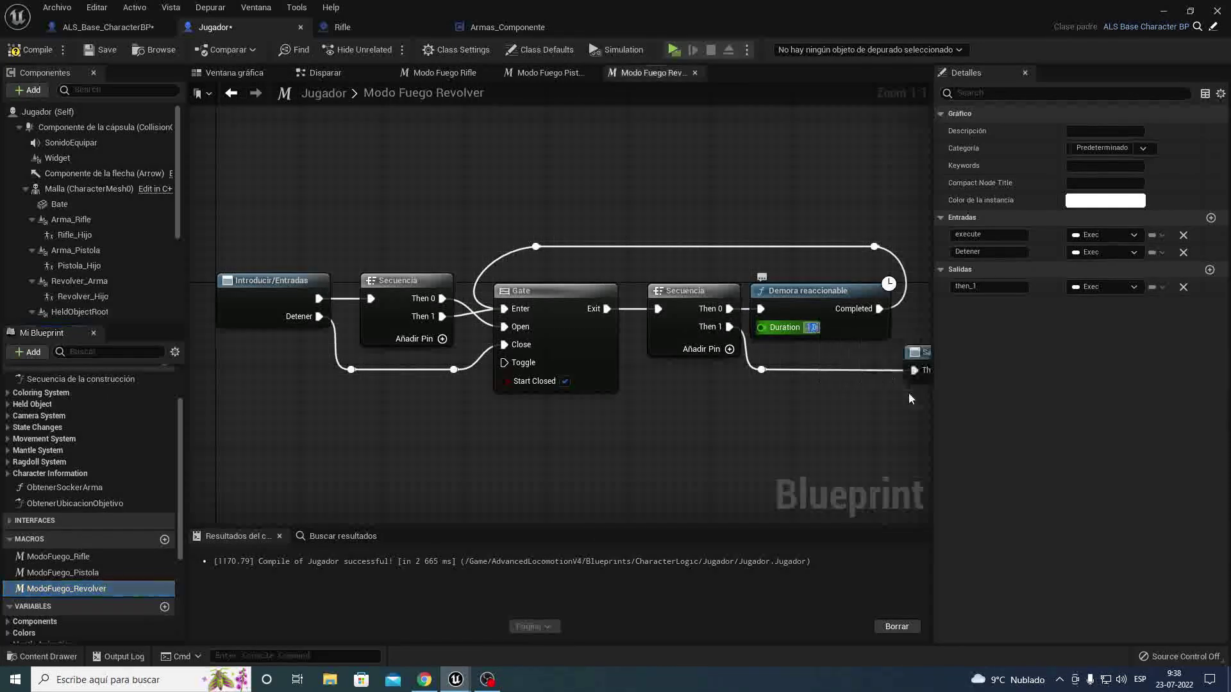
{"action": "key", "text": "Return"}
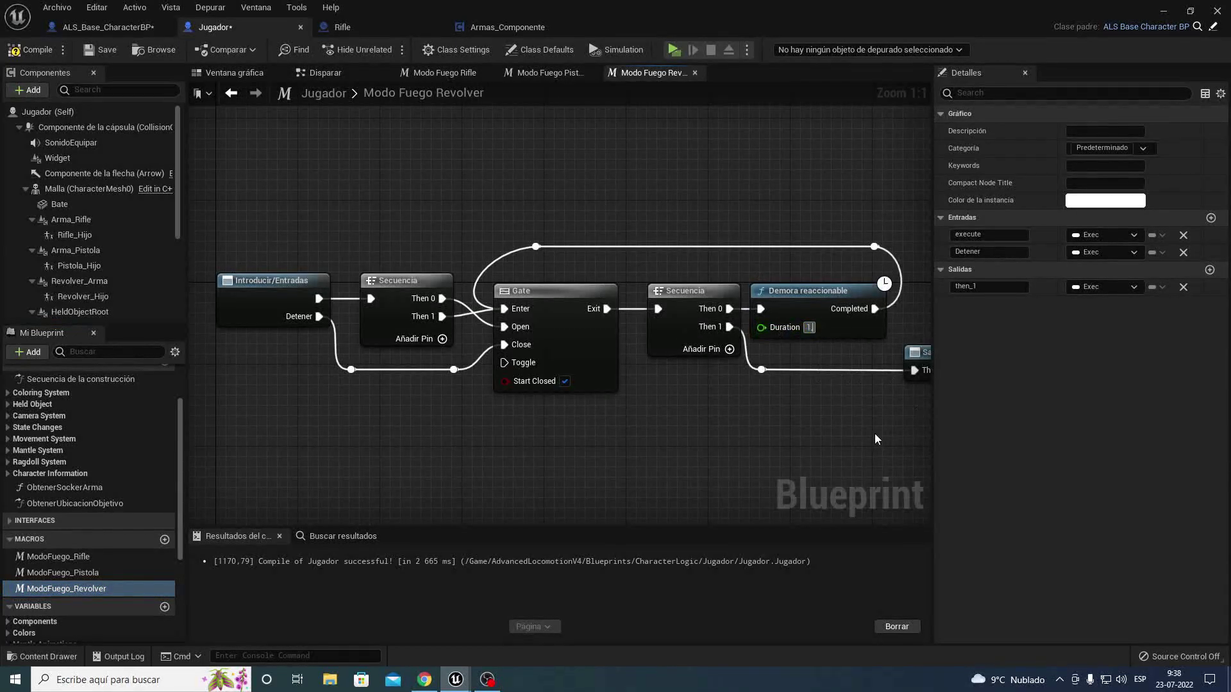
{"action": "type", "text": ",5"}
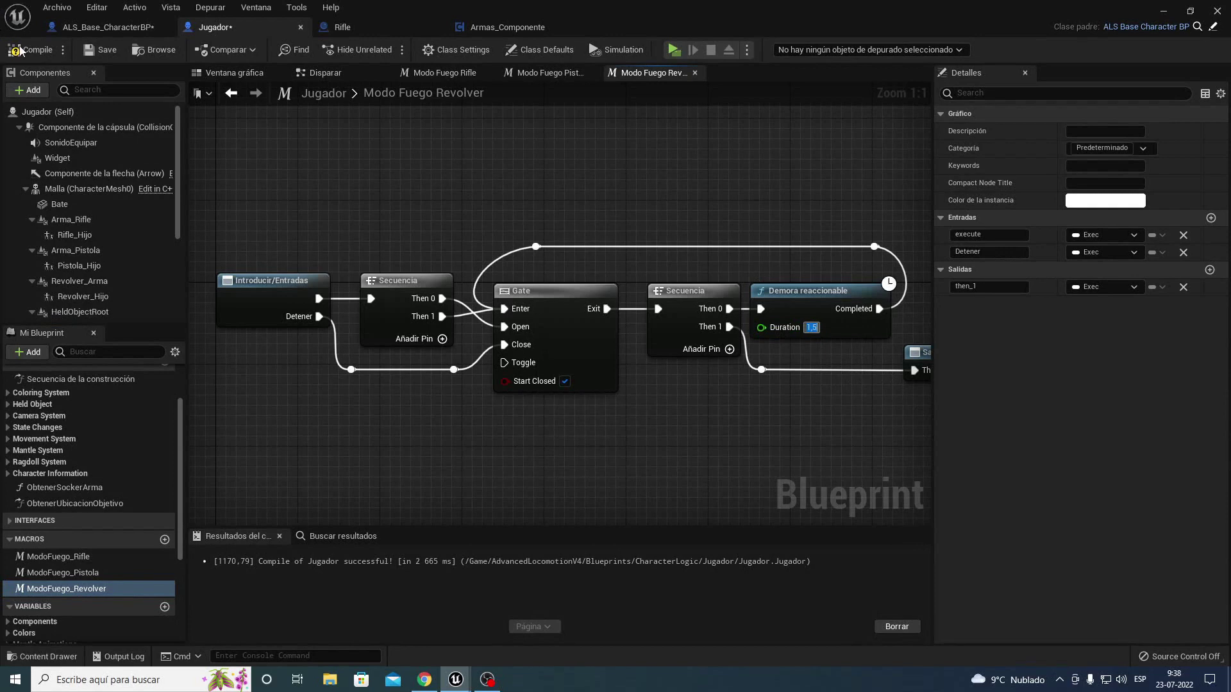
{"action": "left_click", "coordinate": [572, 220]}
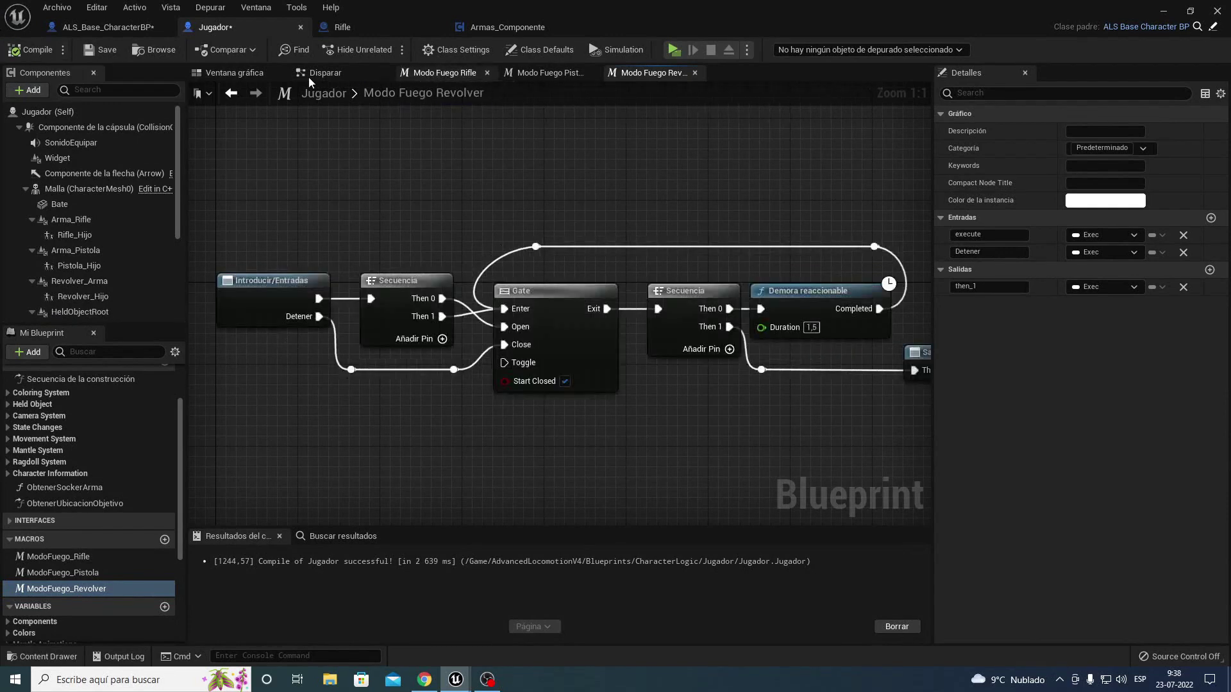
Step: Place the ModoFuego_Revolver macro in the Disparar graph and add a DetenerDisparoRevolver custom event
{"action": "left_click", "coordinate": [327, 75]}
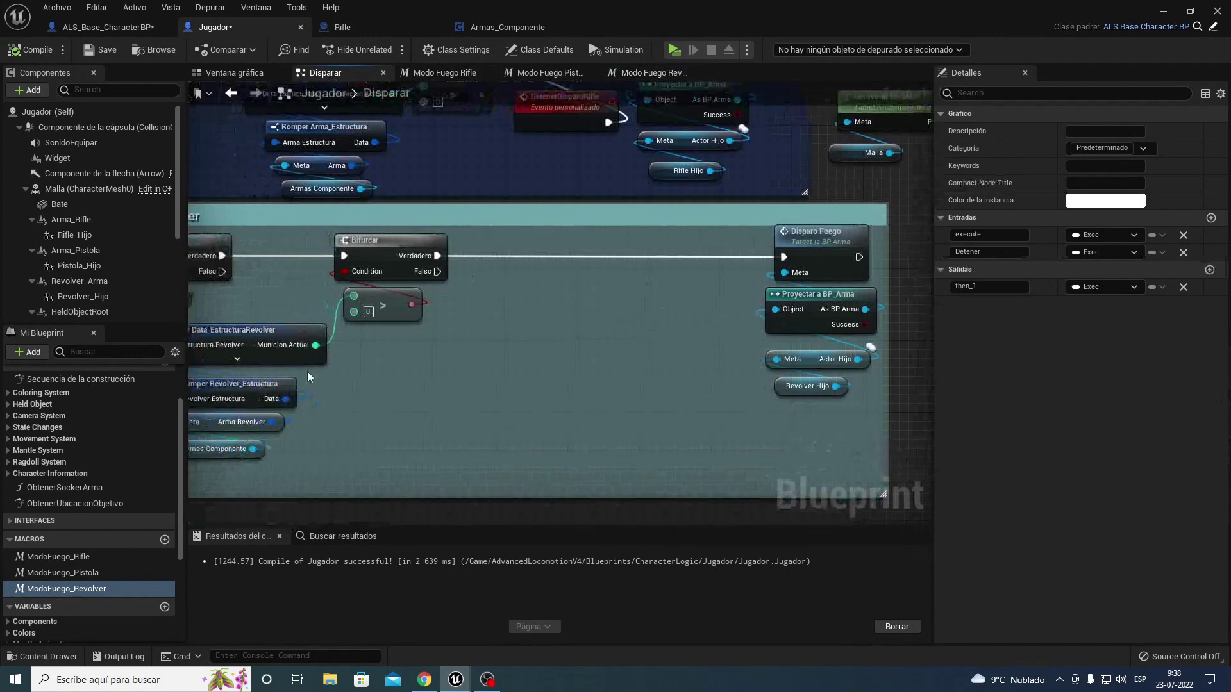
{"action": "mouse_move", "coordinate": [56, 587]}
{"action": "left_mouse_down"}
{"action": "mouse_move", "coordinate": [543, 240]}
{"action": "mouse_move", "coordinate": [528, 318]}
{"action": "left_mouse_up"}
{"action": "type", "text": "cus"}
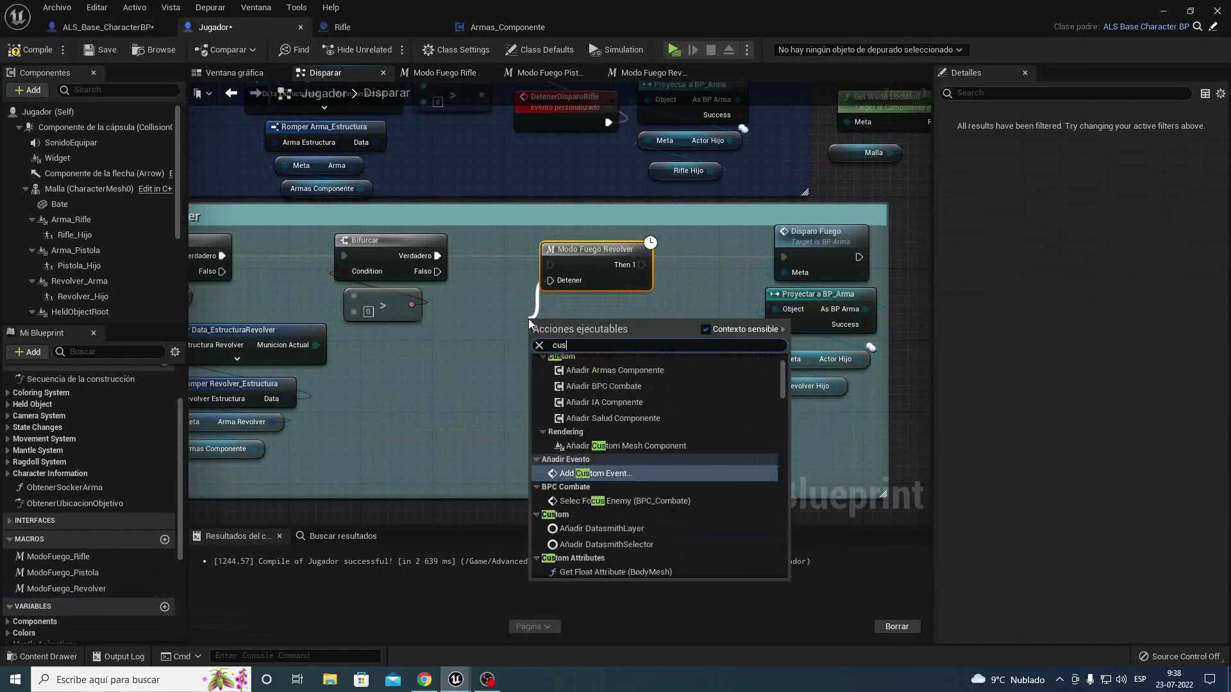
{"action": "key", "text": "Return"}
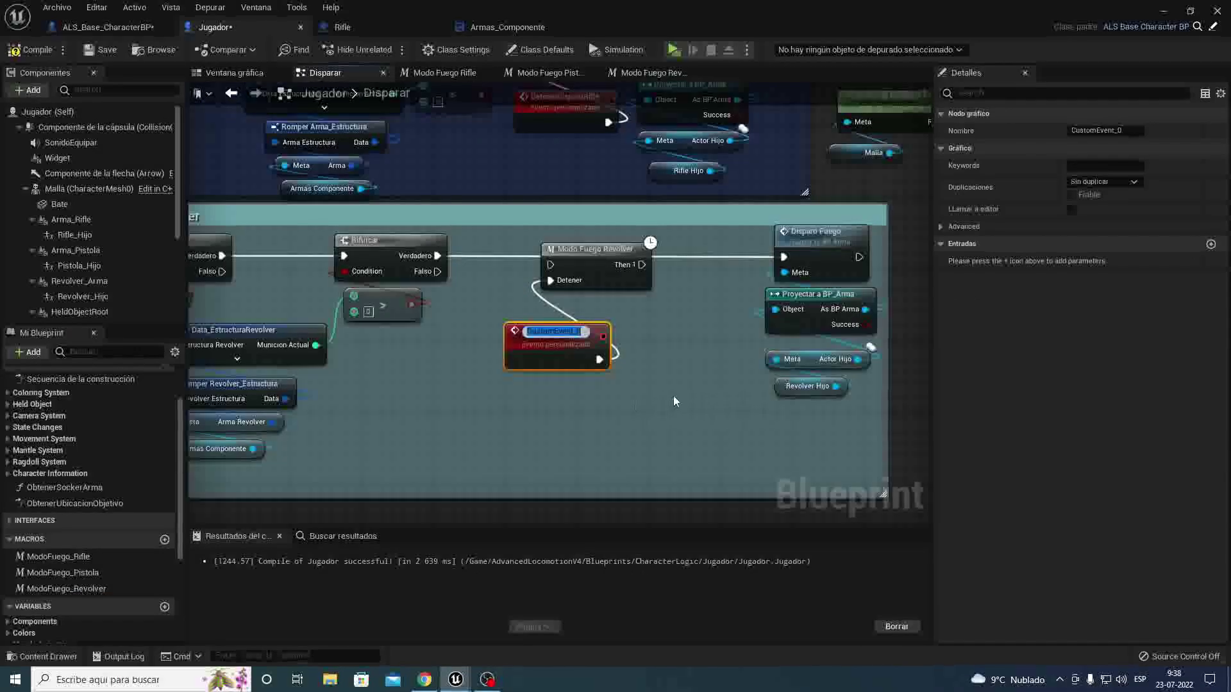
{"action": "type", "text": "Detene"}
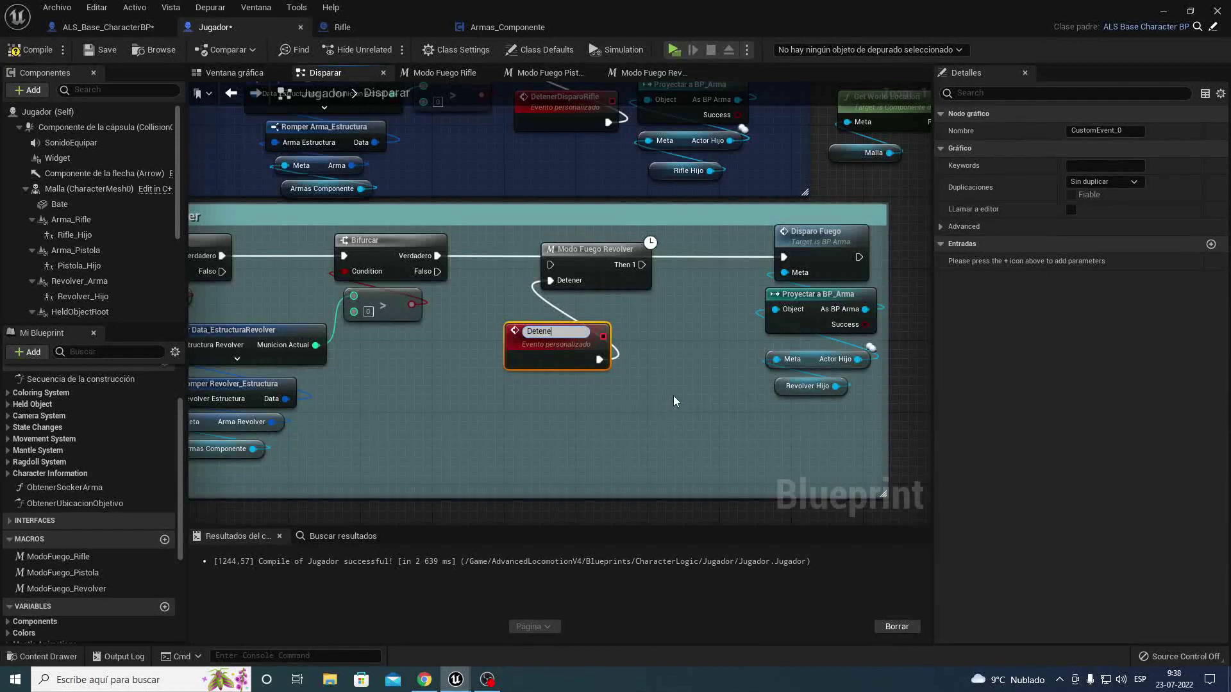
{"action": "type", "text": "rDispar"}
{"action": "type", "text": "oRevolv"}
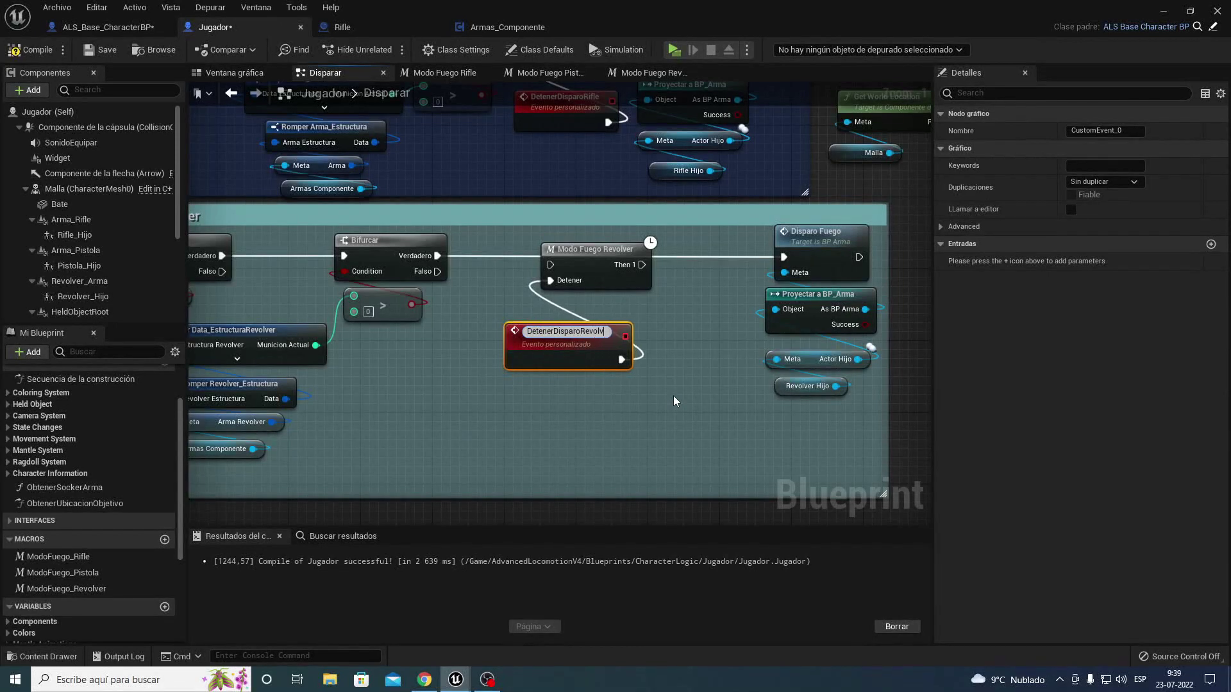
{"action": "key", "text": "Return"}
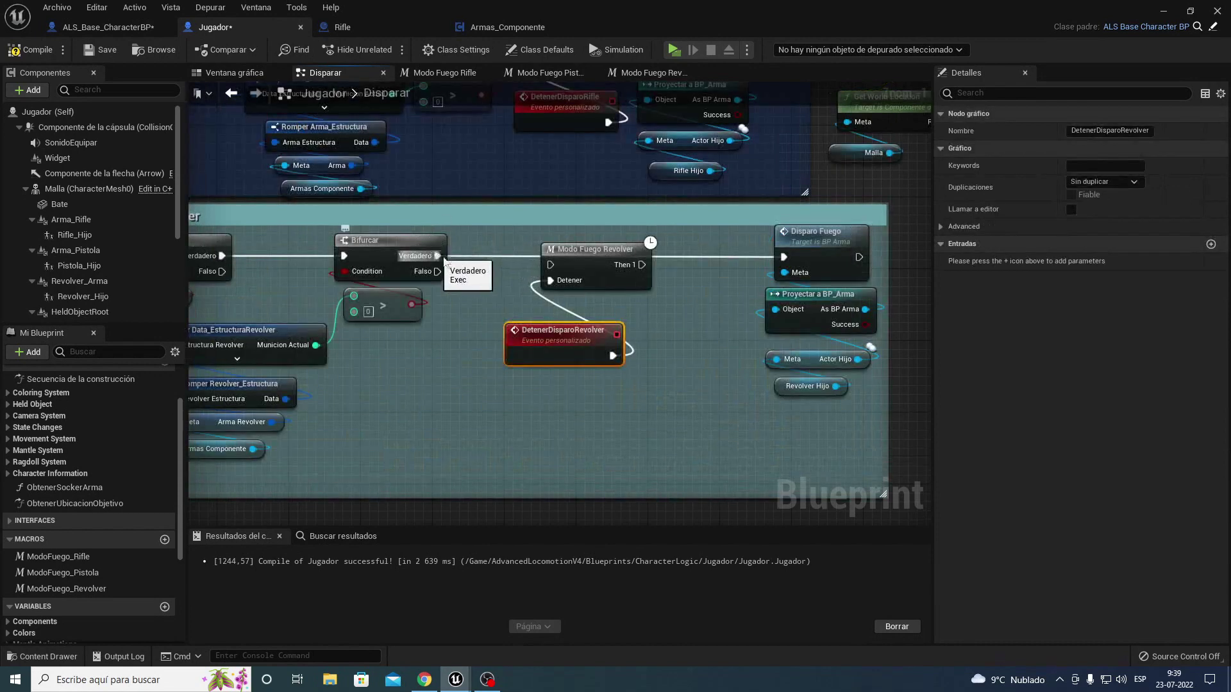
Step: Wire Bifurcar Verdadero into Modo Fuego Revolver and Then 1 into Disparo Fuego, then tidy the nodes and comment
{"action": "left_click_drag", "start_coordinate": [550, 264], "coordinate": [437, 256]}
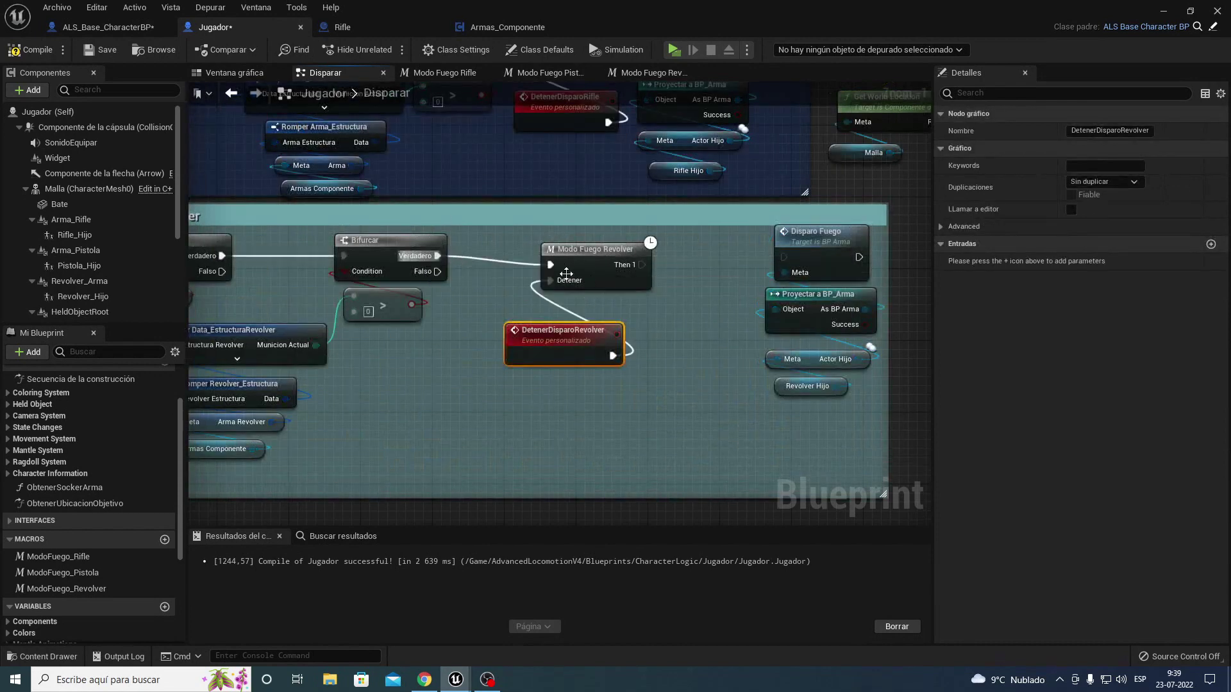
{"action": "left_click_drag", "start_coordinate": [641, 265], "coordinate": [783, 257]}
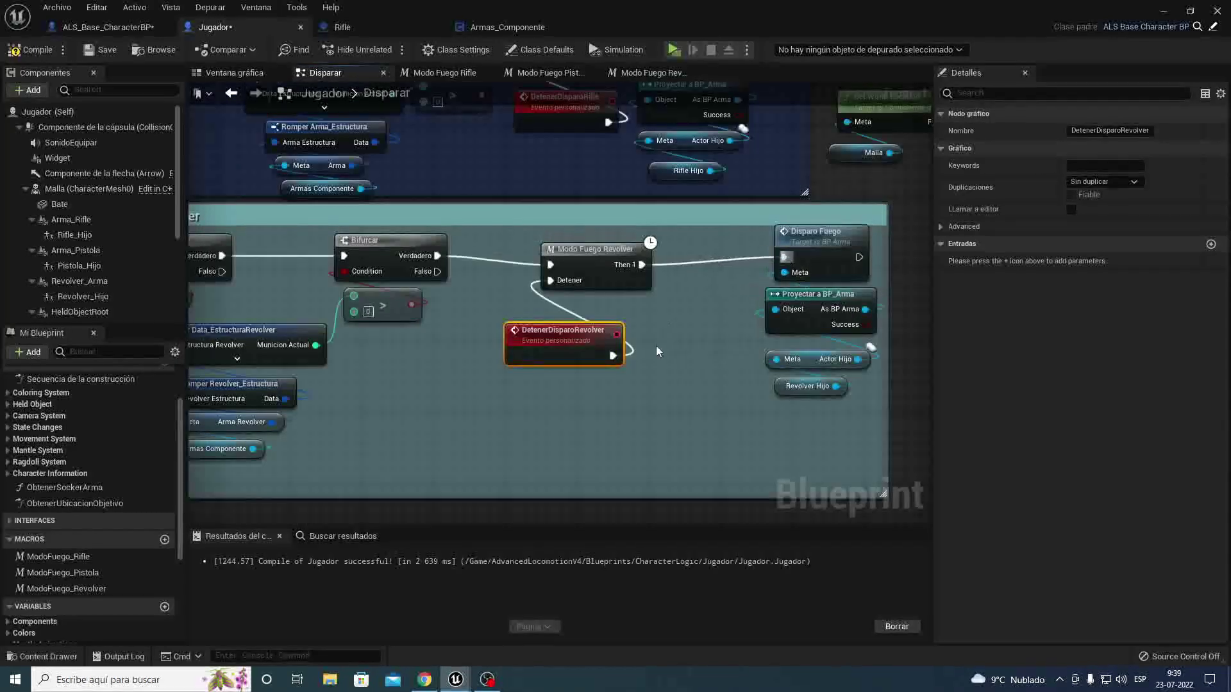
{"action": "mouse_move", "coordinate": [625, 384]}
{"action": "left_mouse_down"}
{"action": "mouse_move", "coordinate": [570, 254]}
{"action": "mouse_move", "coordinate": [498, 244]}
{"action": "left_mouse_up"}
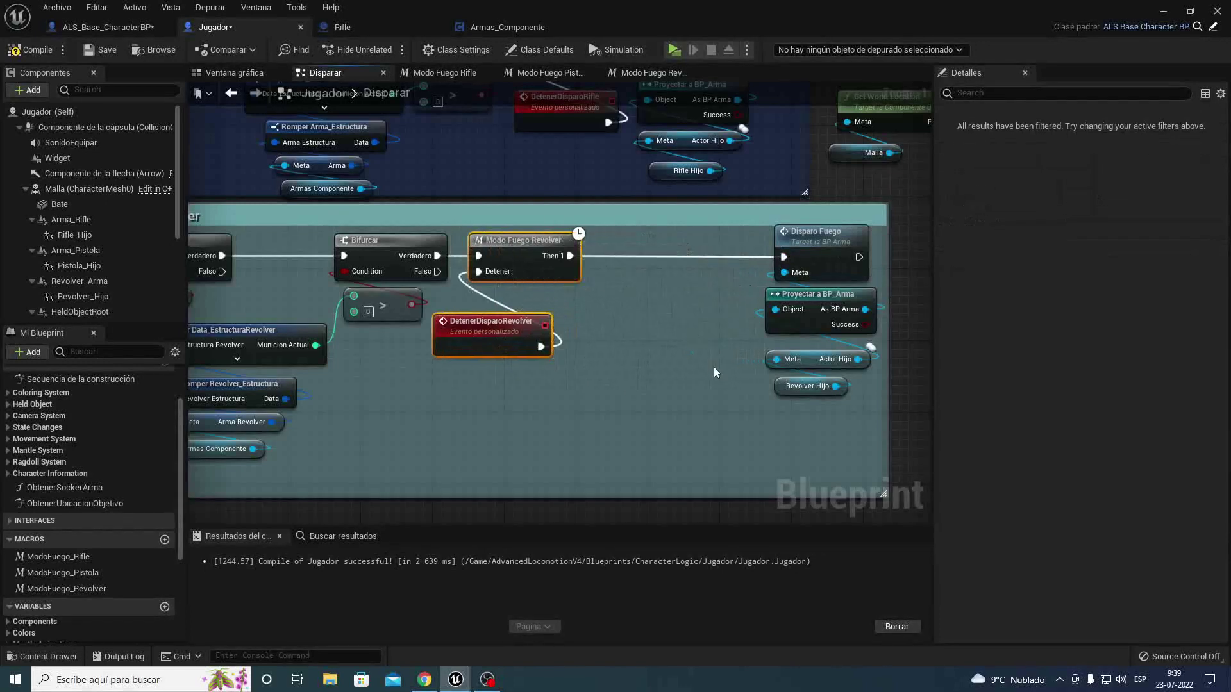
{"action": "mouse_move", "coordinate": [734, 410]}
{"action": "left_mouse_down"}
{"action": "mouse_move", "coordinate": [841, 254]}
{"action": "mouse_move", "coordinate": [651, 247]}
{"action": "mouse_move", "coordinate": [669, 248]}
{"action": "left_mouse_up"}
{"action": "left_click_drag", "start_coordinate": [888, 282], "coordinate": [723, 285]}
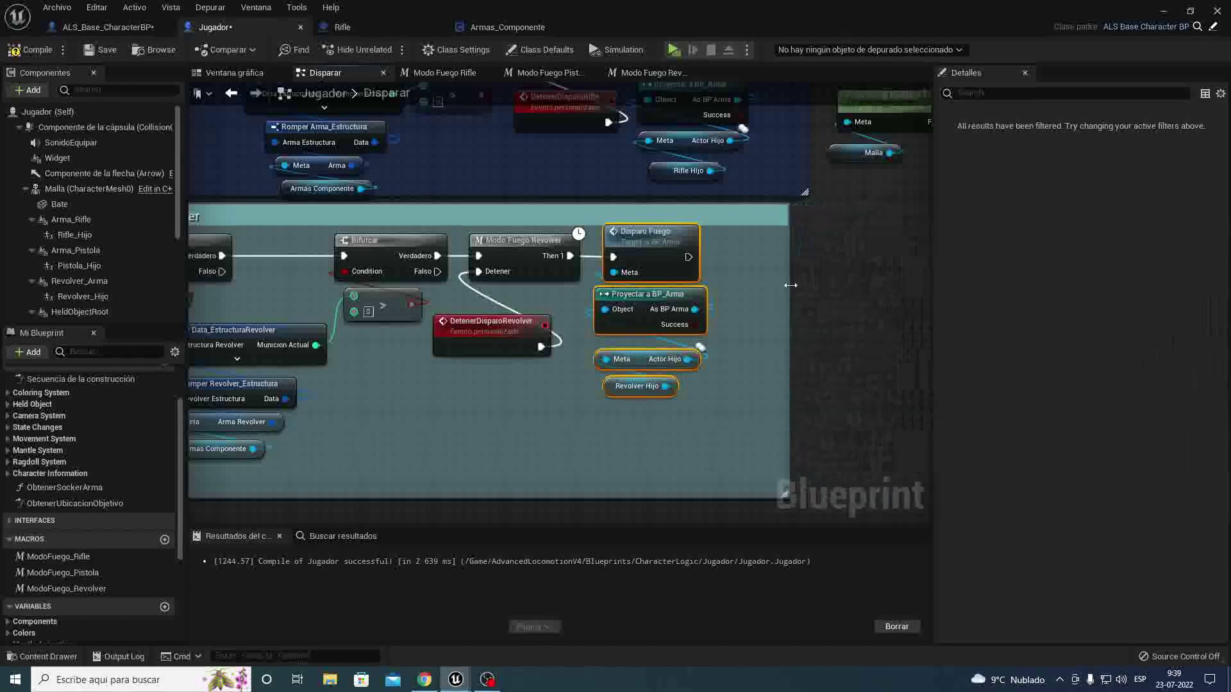
{"action": "mouse_move", "coordinate": [724, 284]}
{"action": "right_mouse_down"}
{"action": "mouse_move", "coordinate": [325, 322]}
{"action": "mouse_move", "coordinate": [613, 487]}
{"action": "right_mouse_up"}
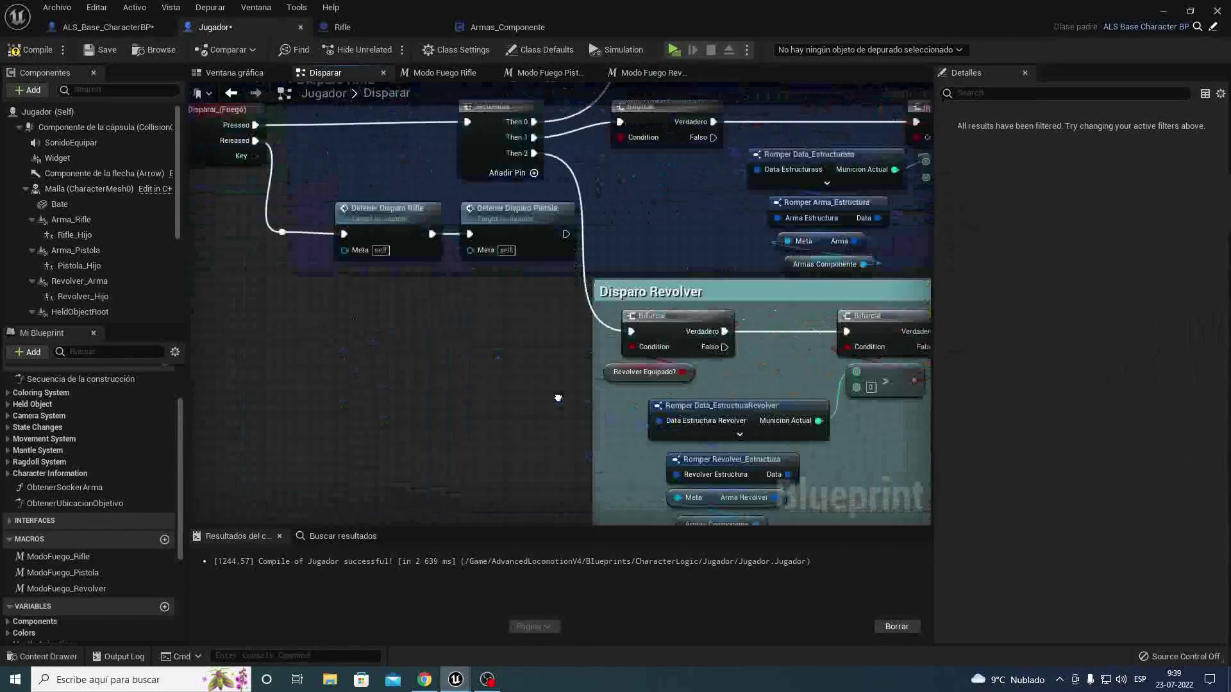
Step: Chain a Detener Disparo Revolver call after Detener Disparo Pistola
{"action": "left_click_drag", "start_coordinate": [611, 325], "coordinate": [664, 317]}
{"action": "type", "text": "detener"}
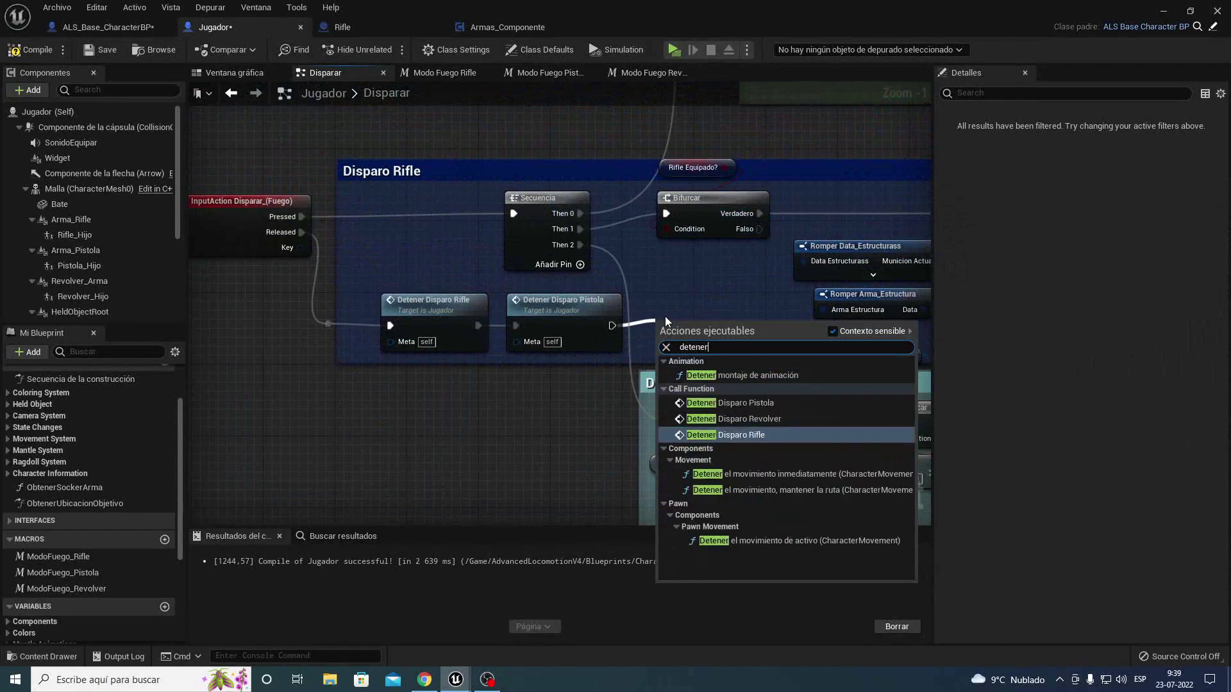
{"action": "key", "text": "Up"}
{"action": "key", "text": "Return"}
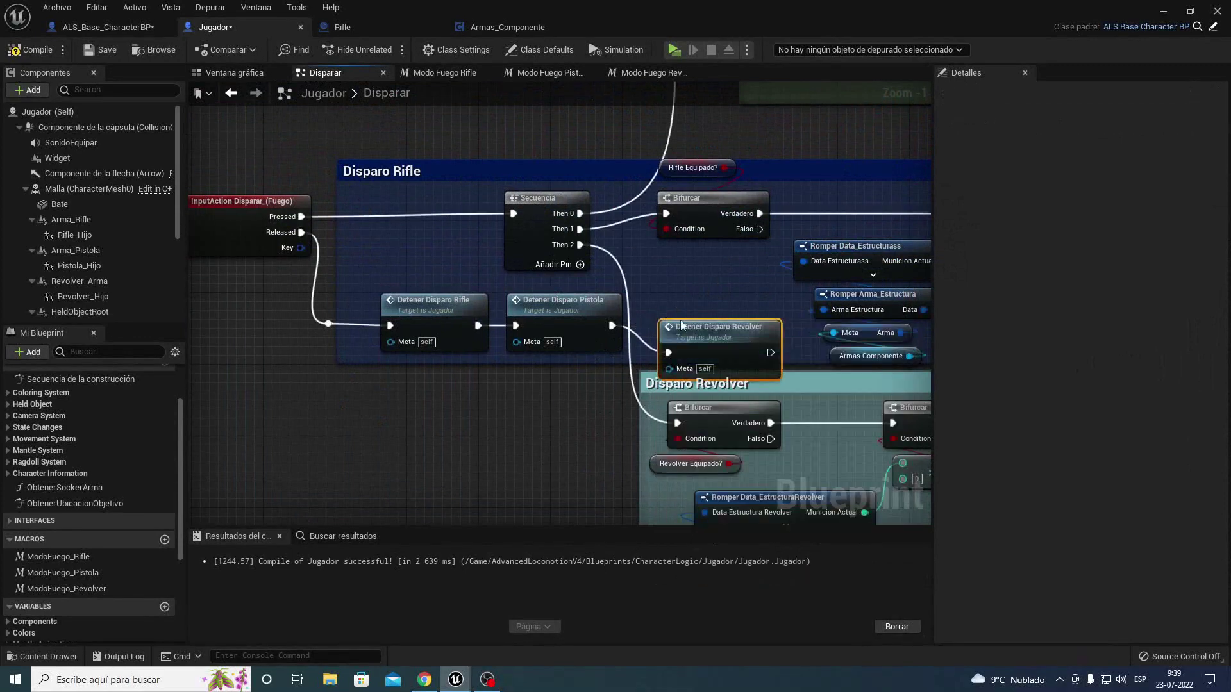
Step: Extend the Disparo Rifle comment leftward to cover the fire input event
{"action": "right_click_drag", "start_coordinate": [290, 284], "coordinate": [434, 288]}
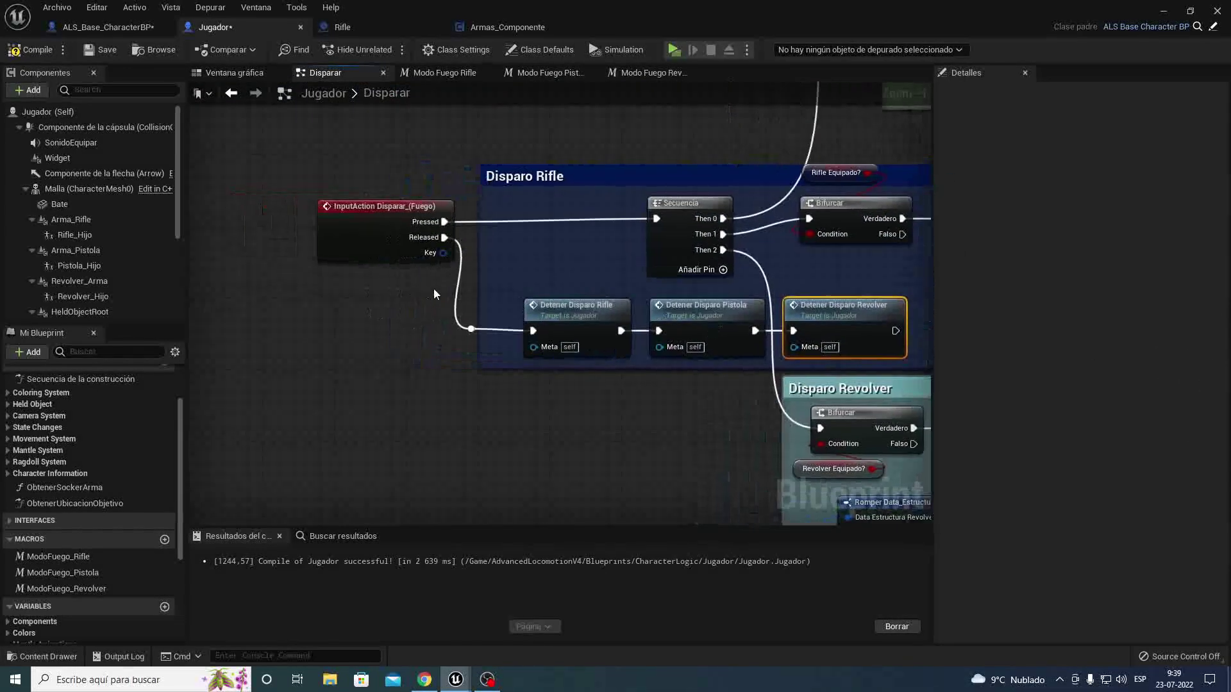
{"action": "left_click_drag", "start_coordinate": [479, 286], "coordinate": [292, 291]}
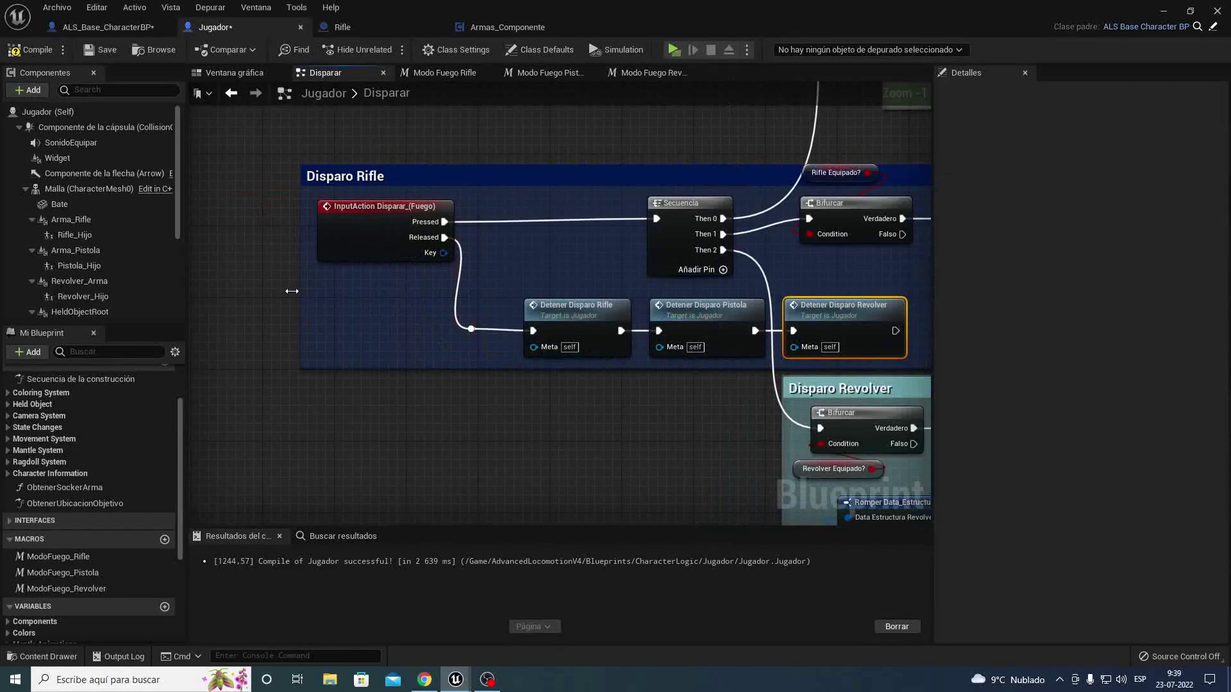
{"action": "left_click", "coordinate": [349, 254]}
{"action": "right_click_drag", "start_coordinate": [480, 316], "coordinate": [247, 305]}
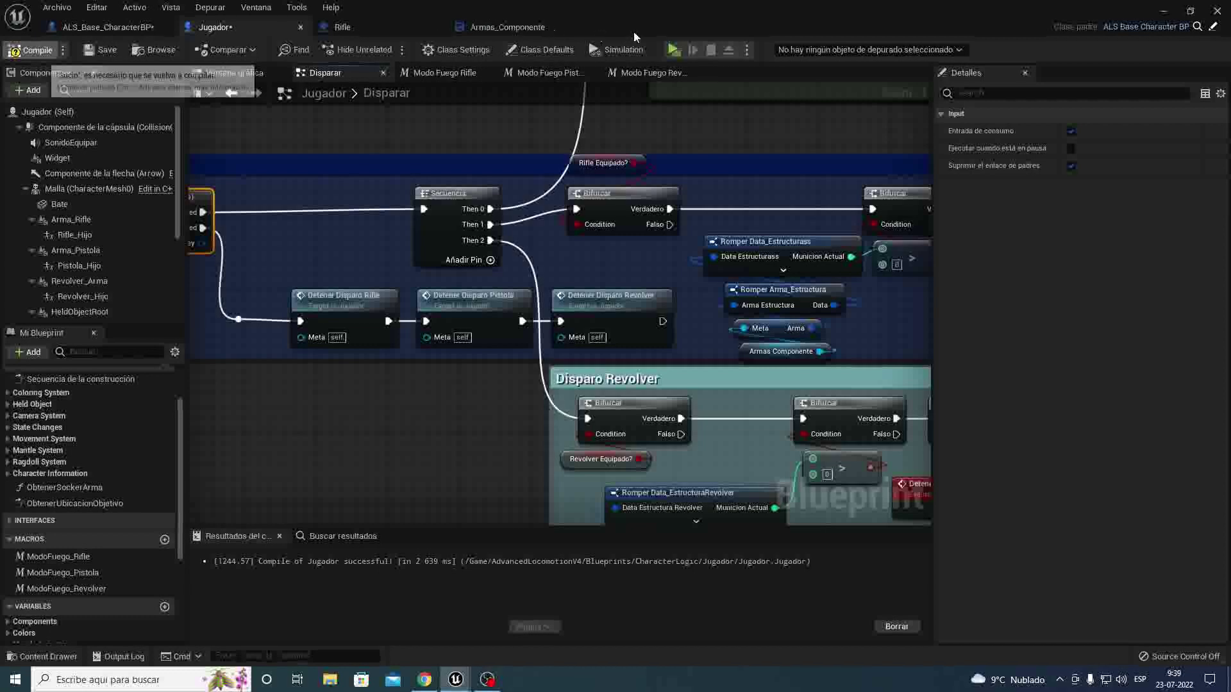
Step: Compile the Jugador blueprint, then equip the revolver in play and fire until it is empty
{"action": "left_click", "coordinate": [672, 48]}
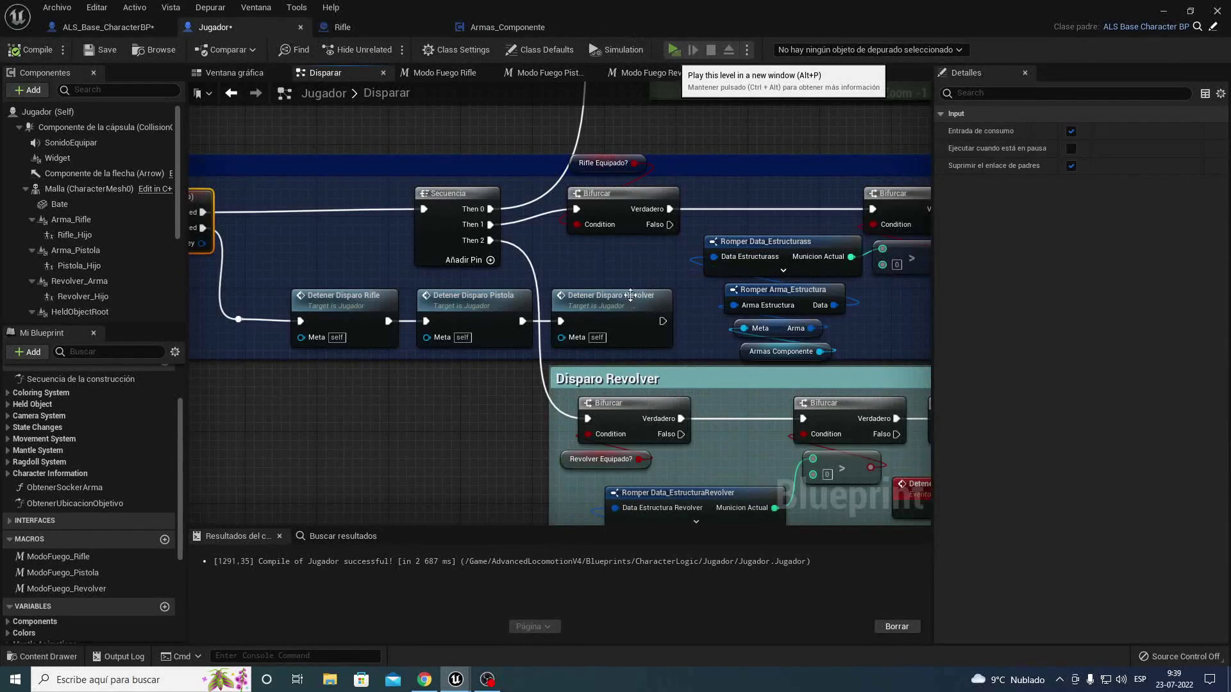
{"action": "key", "text": "1"}
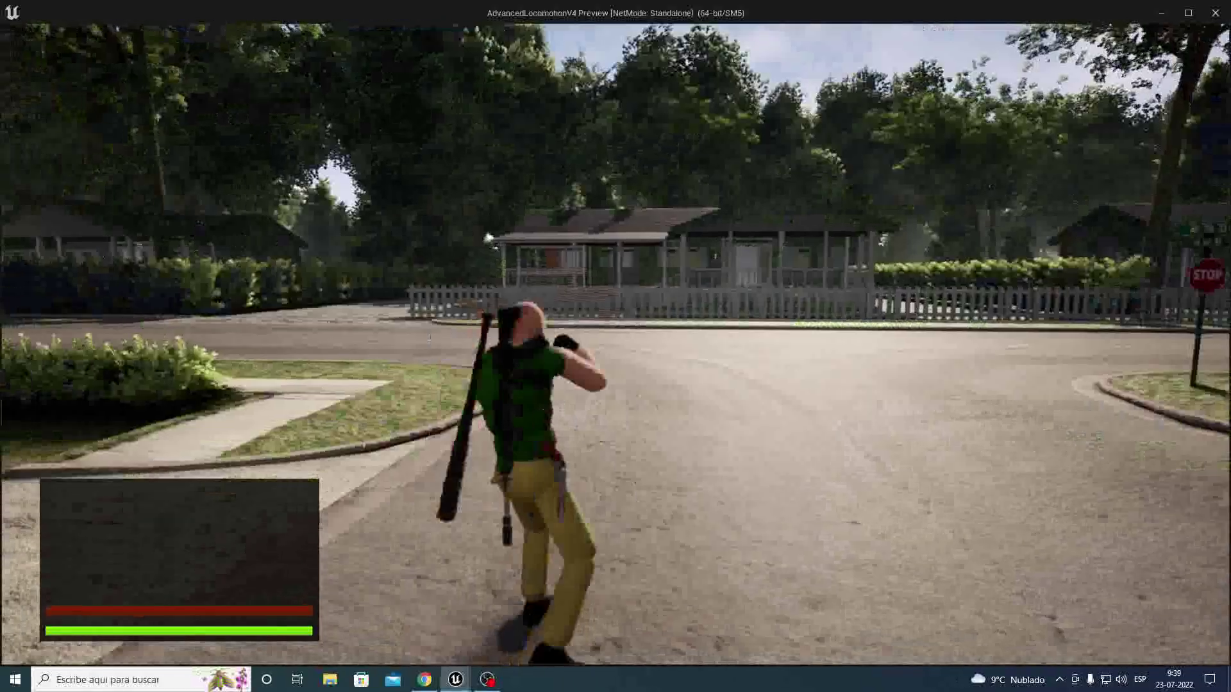
{"action": "left_click", "coordinate": [615, 346]}
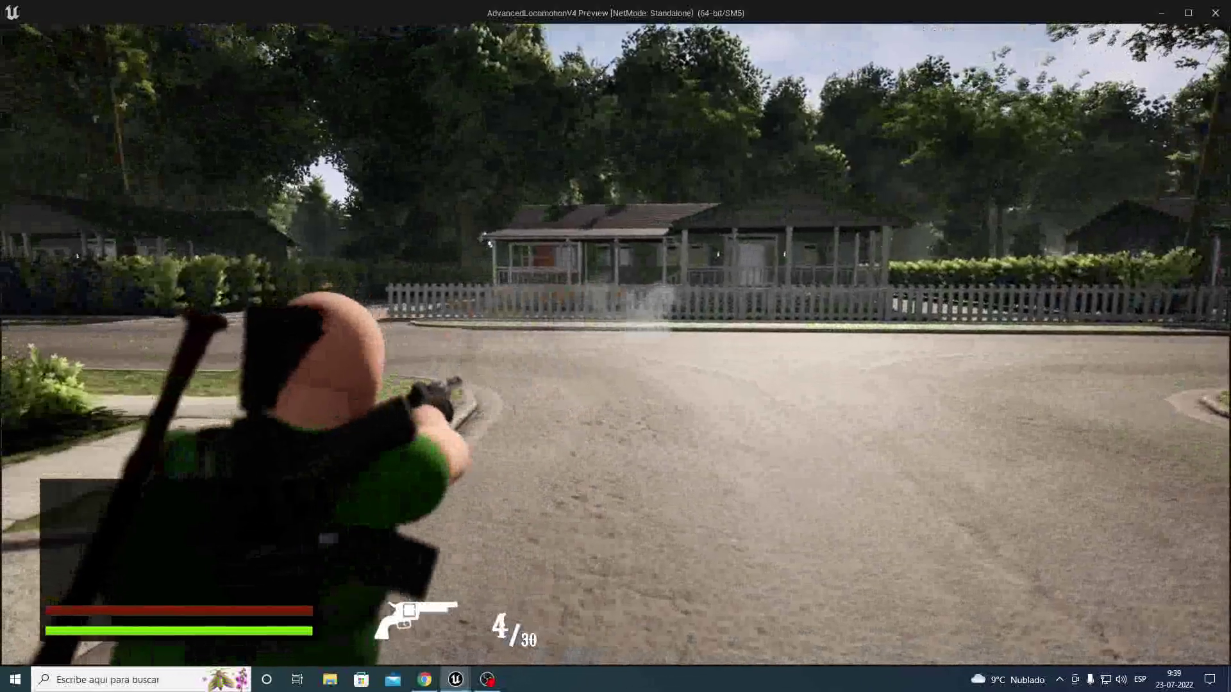
{"action": "left_click", "coordinate": [616, 346]}
{"action": "left_click", "coordinate": [616, 346]}
{"action": "left_click", "coordinate": [615, 347]}
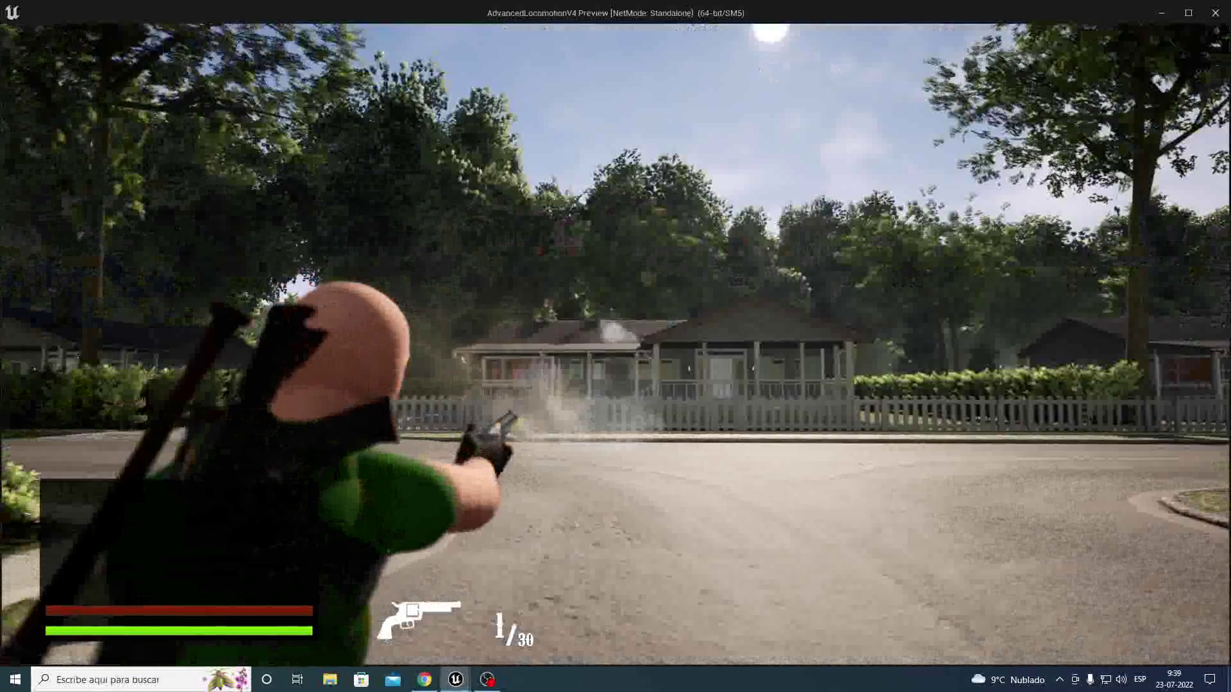
{"action": "left_click", "coordinate": [616, 347]}
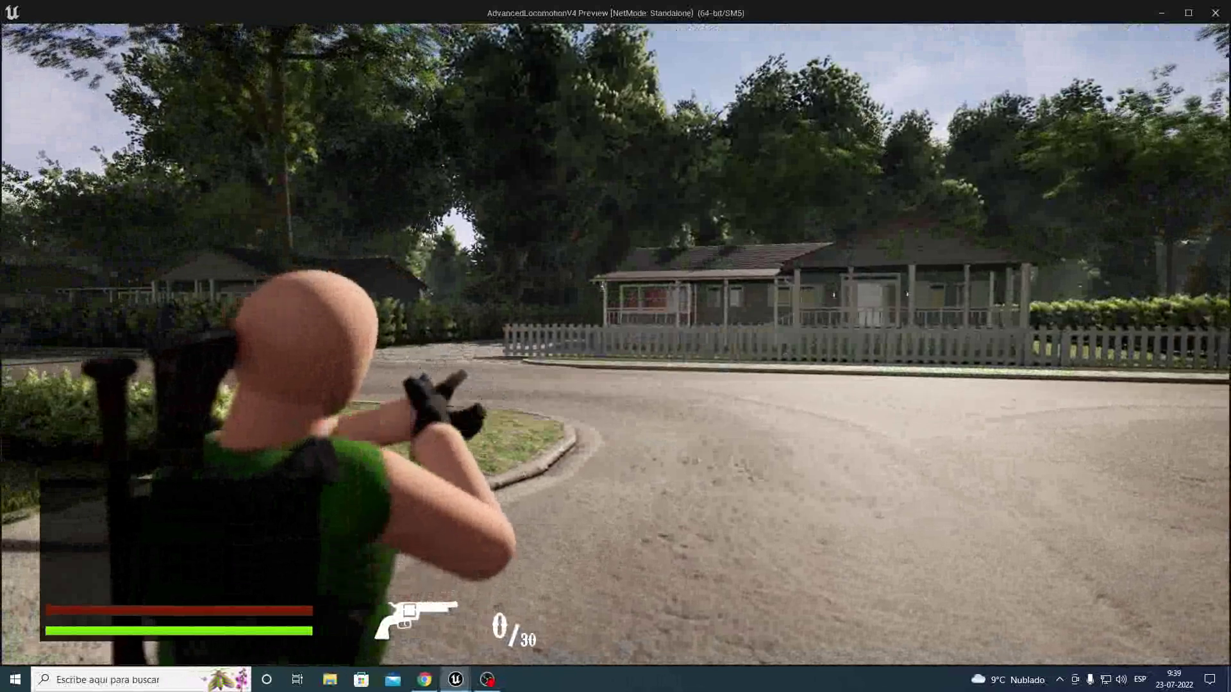
Step: Reload and fire the revolver again, then exit the play preview
{"action": "left_click", "coordinate": [615, 346]}
{"action": "left_click", "coordinate": [616, 346]}
{"action": "left_click", "coordinate": [615, 346]}
{"action": "left_click", "coordinate": [616, 346]}
{"action": "left_click", "coordinate": [616, 346]}
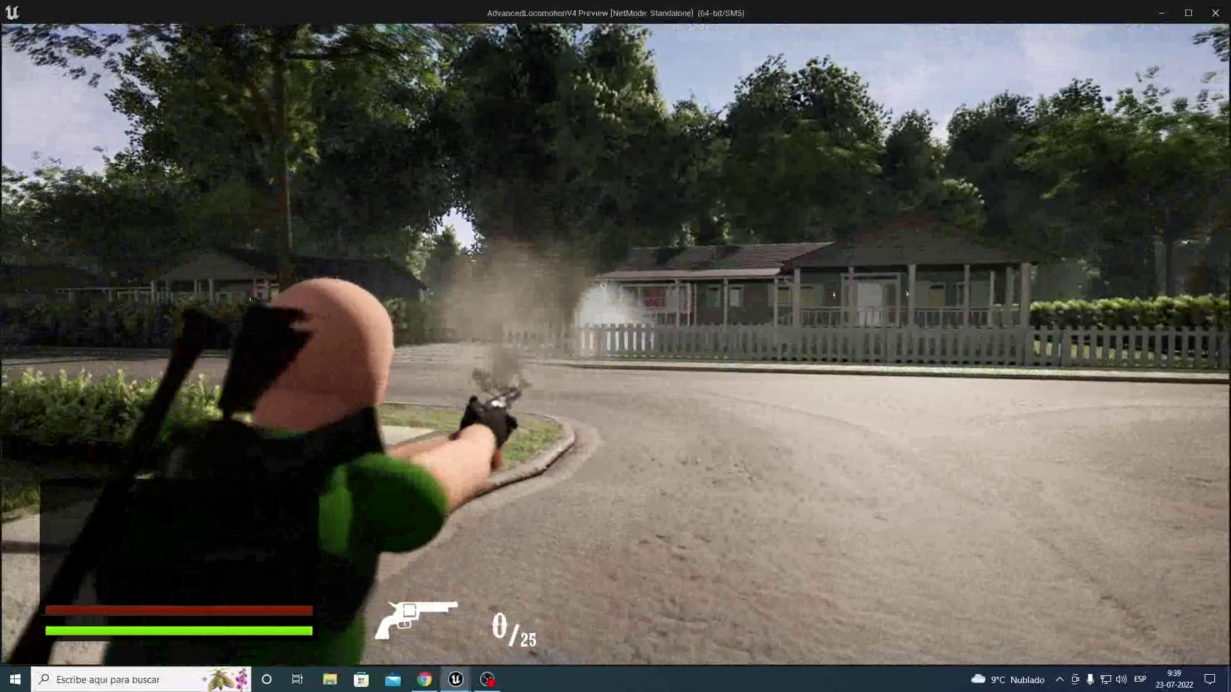
{"action": "key", "text": "Escape"}
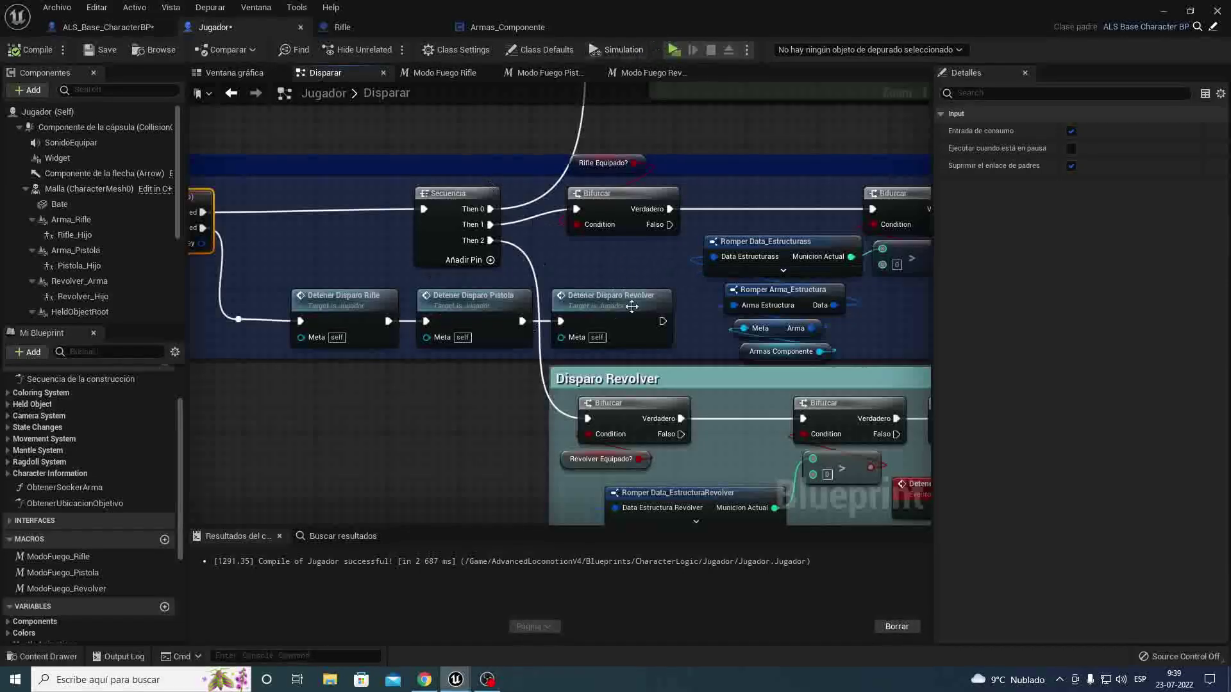
Step: Connect the revolver's Disparo Fuego exec output to the original Crear ruido node
{"action": "mouse_move", "coordinate": [631, 306]}
{"action": "right_mouse_down"}
{"action": "mouse_move", "coordinate": [505, 340]}
{"action": "mouse_move", "coordinate": [490, 312]}
{"action": "right_mouse_up"}
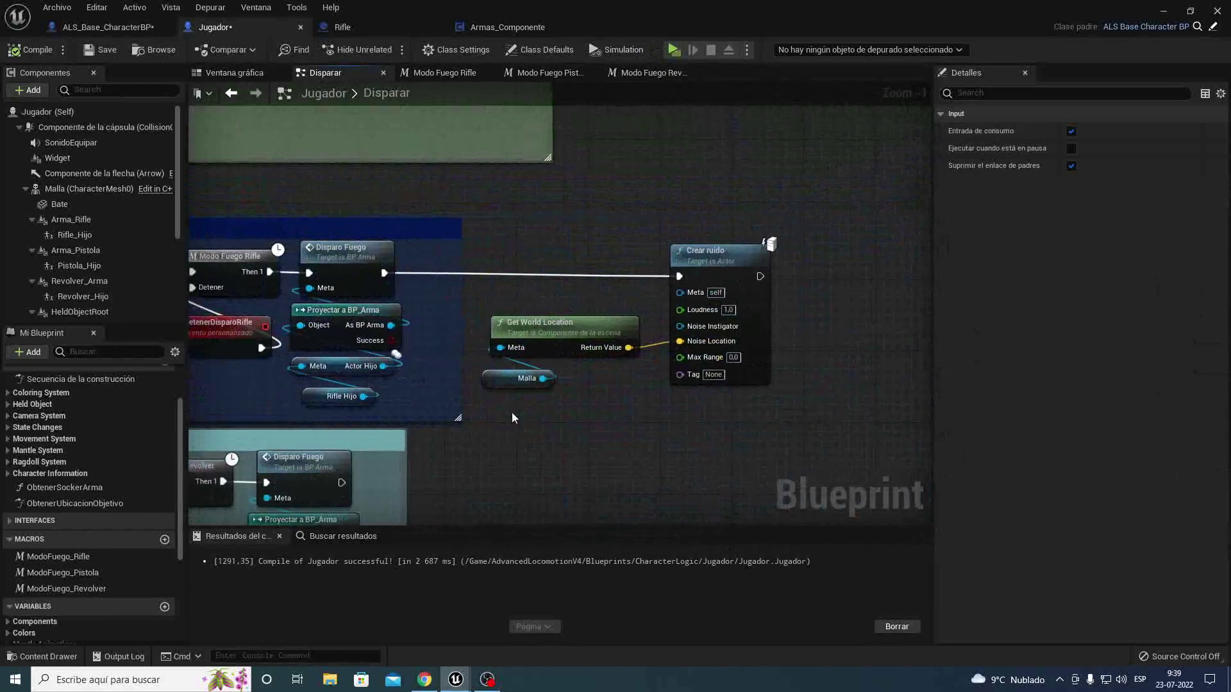
{"action": "left_click_drag", "start_coordinate": [515, 408], "coordinate": [799, 257]}
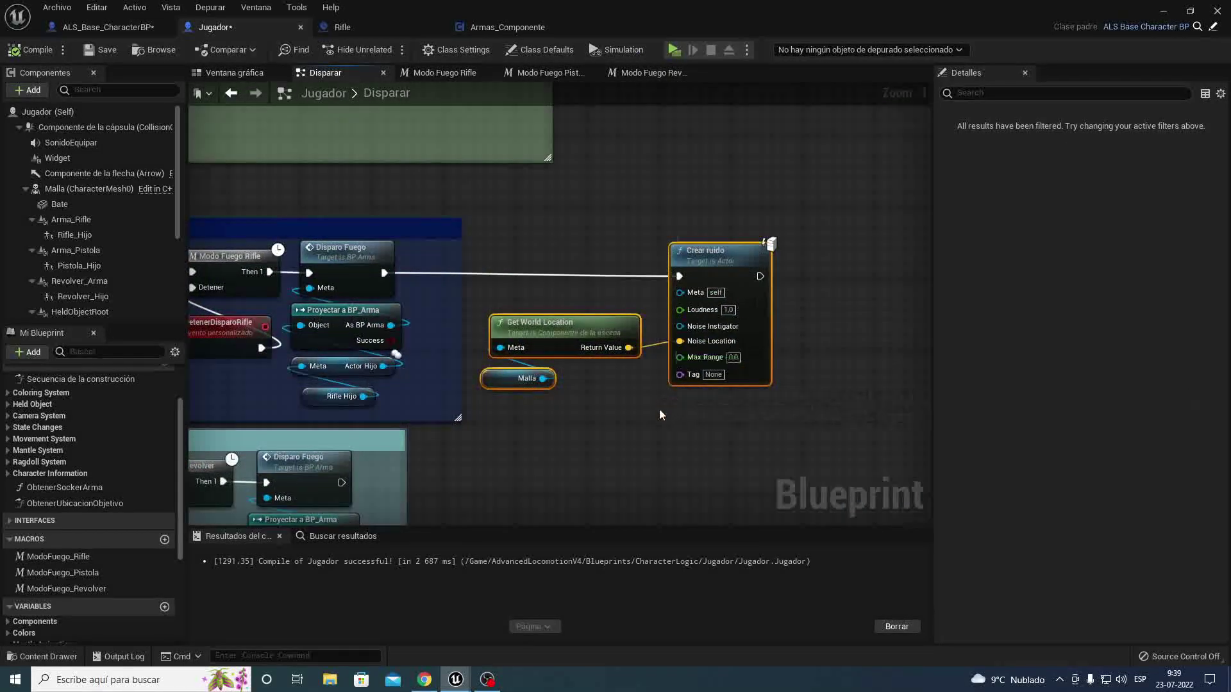
{"action": "right_click_drag", "start_coordinate": [607, 448], "coordinate": [664, 234]}
{"action": "key", "text": "ctrl+v"}
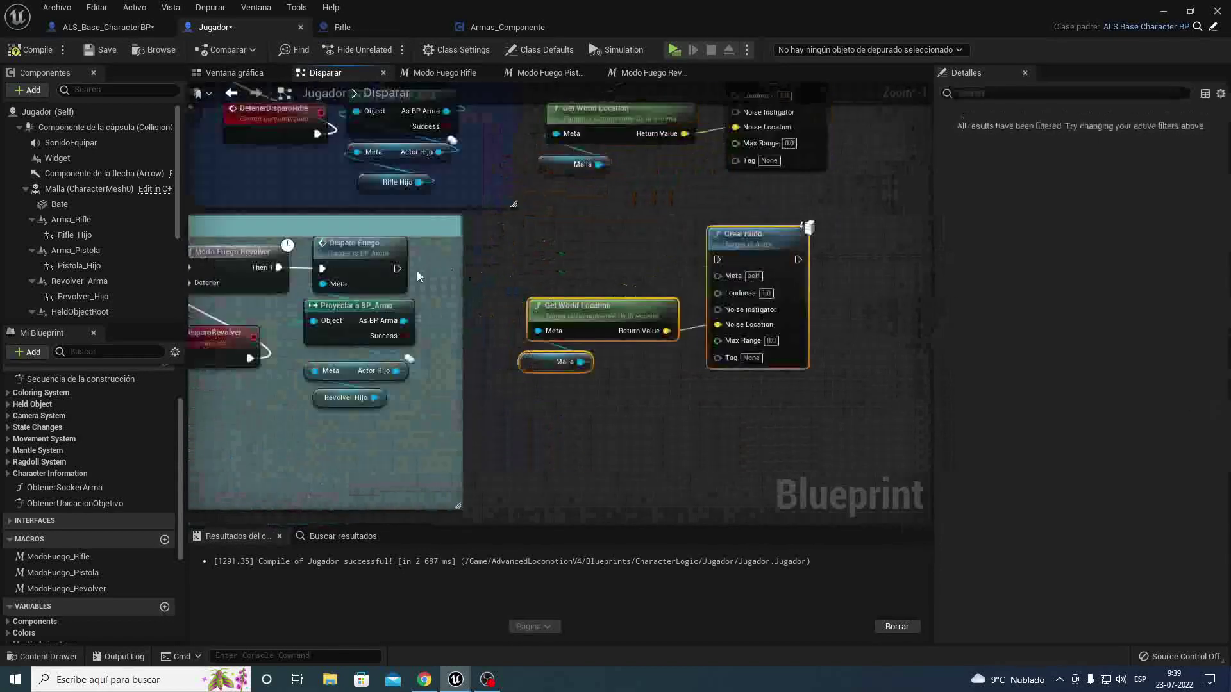
{"action": "left_click_drag", "start_coordinate": [396, 268], "coordinate": [779, 259]}
{"action": "right_click_drag", "start_coordinate": [704, 229], "coordinate": [692, 316]}
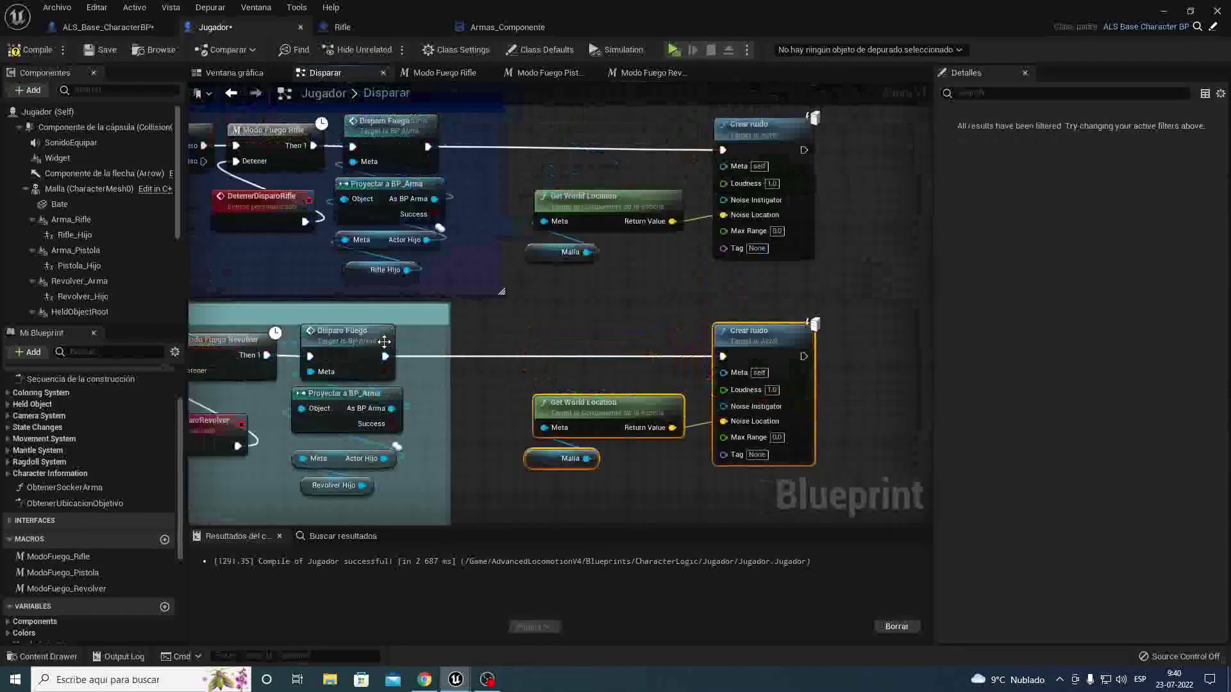
{"action": "left_click_drag", "start_coordinate": [385, 356], "coordinate": [724, 151], "text": "ctrl"}
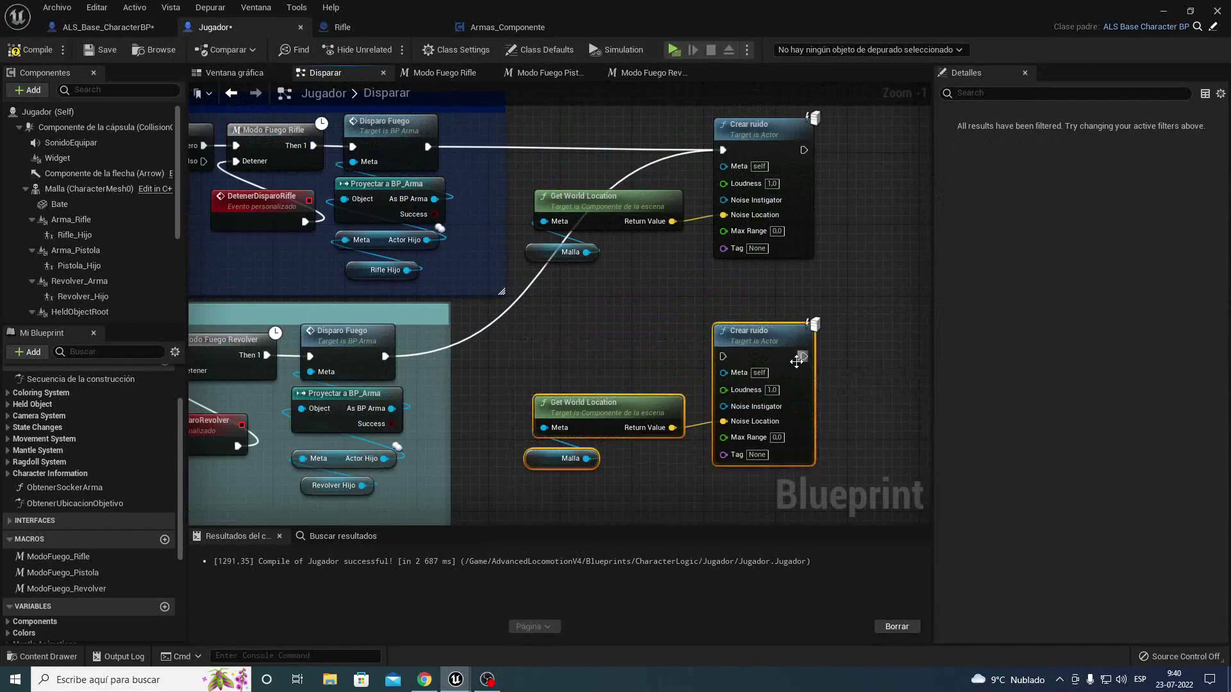
Step: Connect the pistol's Disparo Fuego to Crear ruido as well, then zoom out and select it
{"action": "left_click", "coordinate": [717, 274]}
{"action": "right_click_drag", "start_coordinate": [718, 274], "coordinate": [680, 389]}
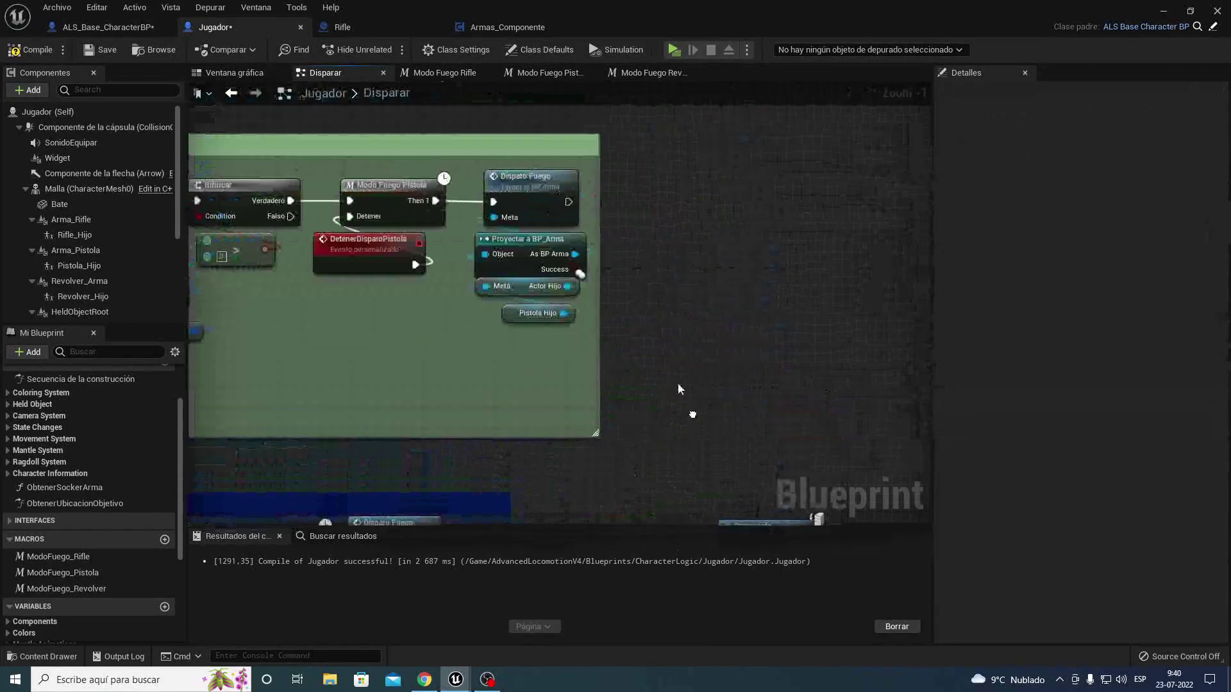
{"action": "left_click_drag", "start_coordinate": [567, 202], "coordinate": [727, 363]}
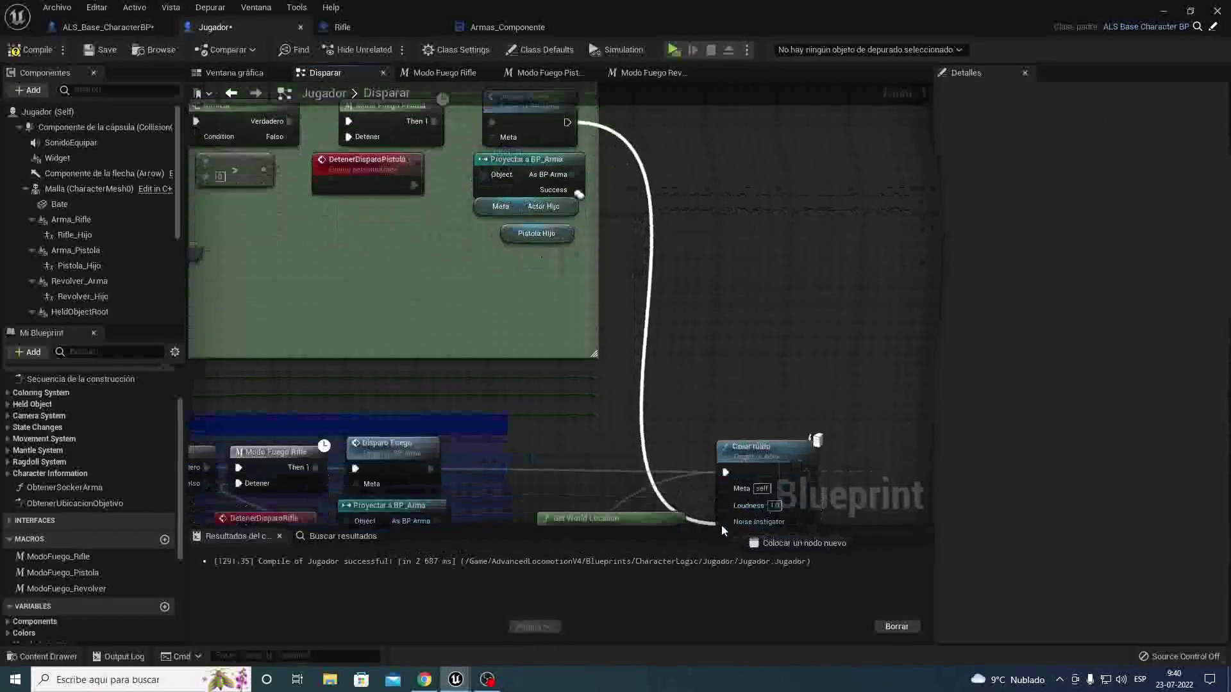
{"action": "scroll", "coordinate": [729, 362], "scroll_direction": "down", "scroll_amount": 2}
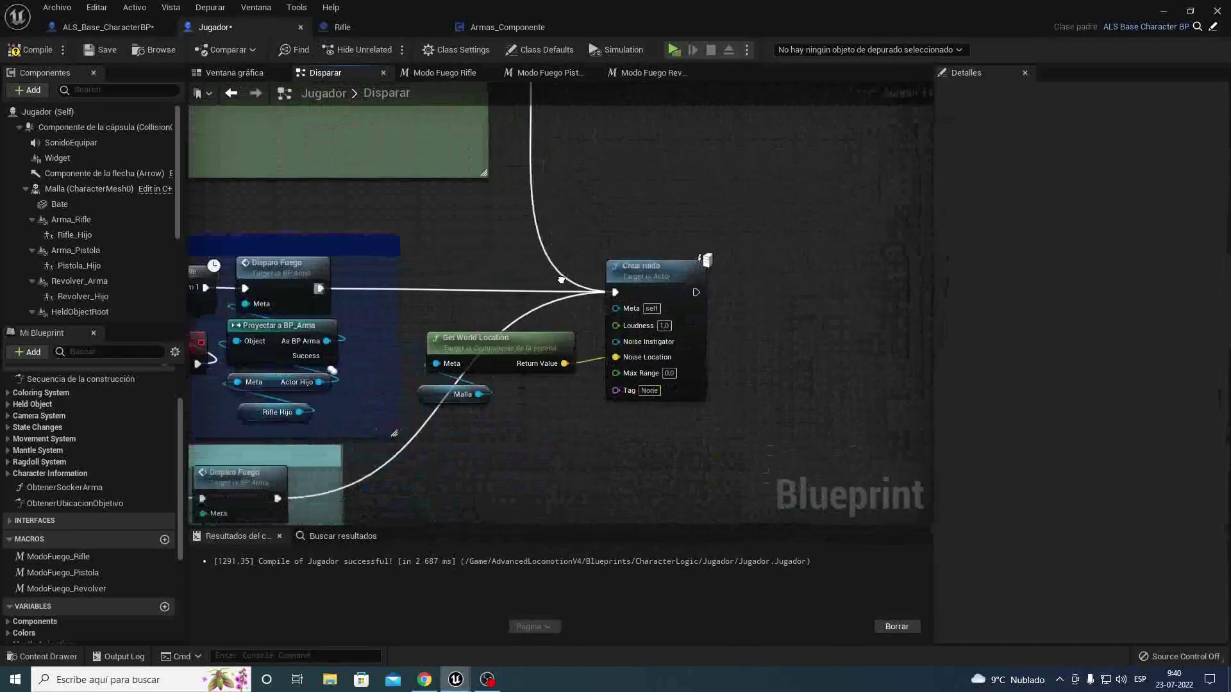
{"action": "scroll", "coordinate": [683, 372], "scroll_direction": "down", "scroll_amount": 2}
{"action": "scroll", "coordinate": [668, 382], "scroll_direction": "down", "scroll_amount": 1}
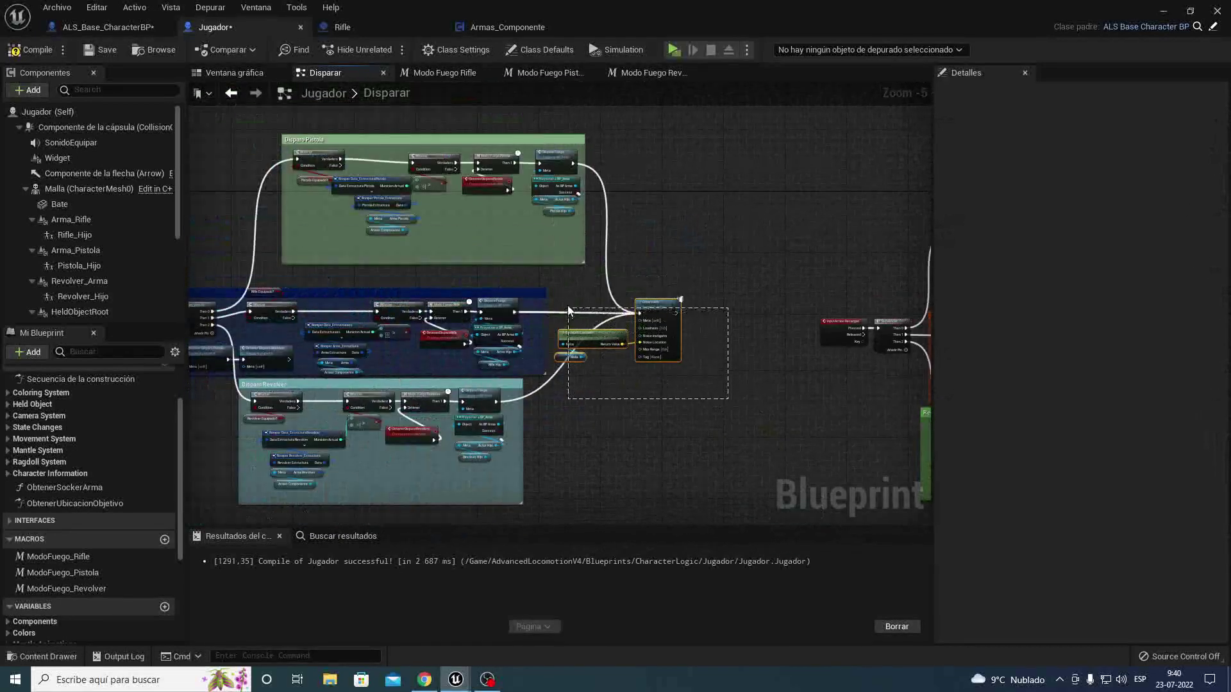
{"action": "left_click", "coordinate": [661, 308]}
Step: Wrap the noise nodes in a yellow comment box titled 'Crear Ruido'
{"action": "mouse_move", "coordinate": [661, 309]}
{"action": "left_mouse_down"}
{"action": "mouse_move", "coordinate": [721, 309]}
{"action": "mouse_move", "coordinate": [705, 309]}
{"action": "left_mouse_up"}
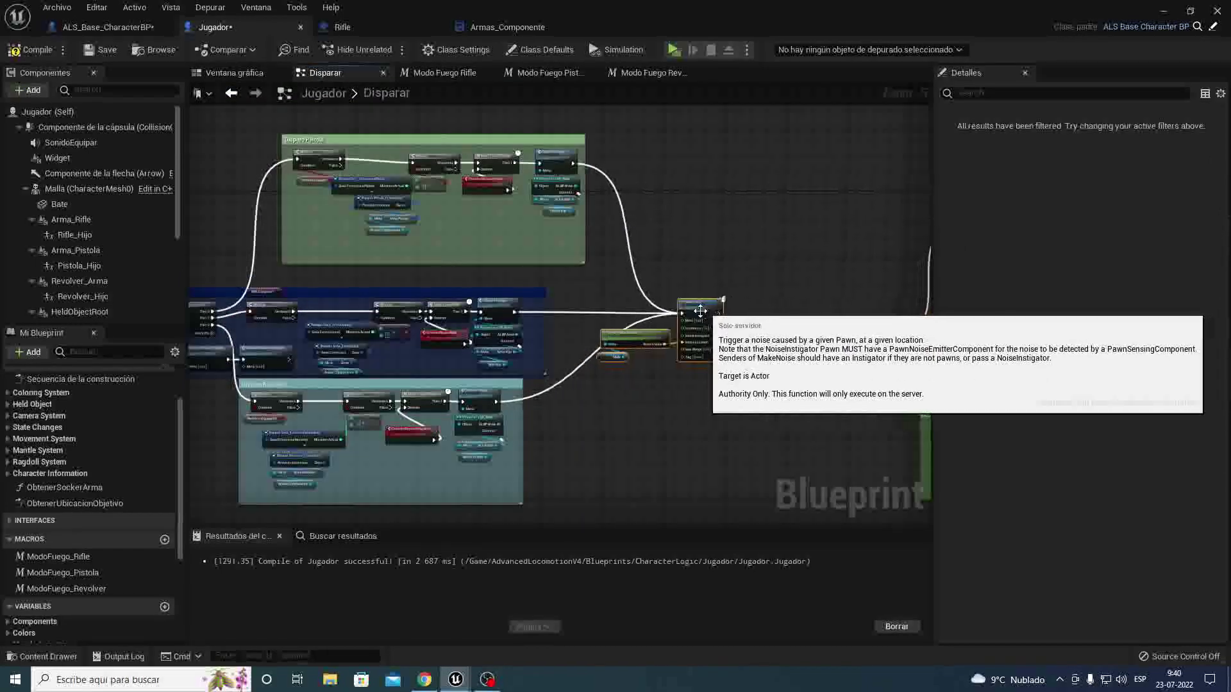
{"action": "key", "text": "c"}
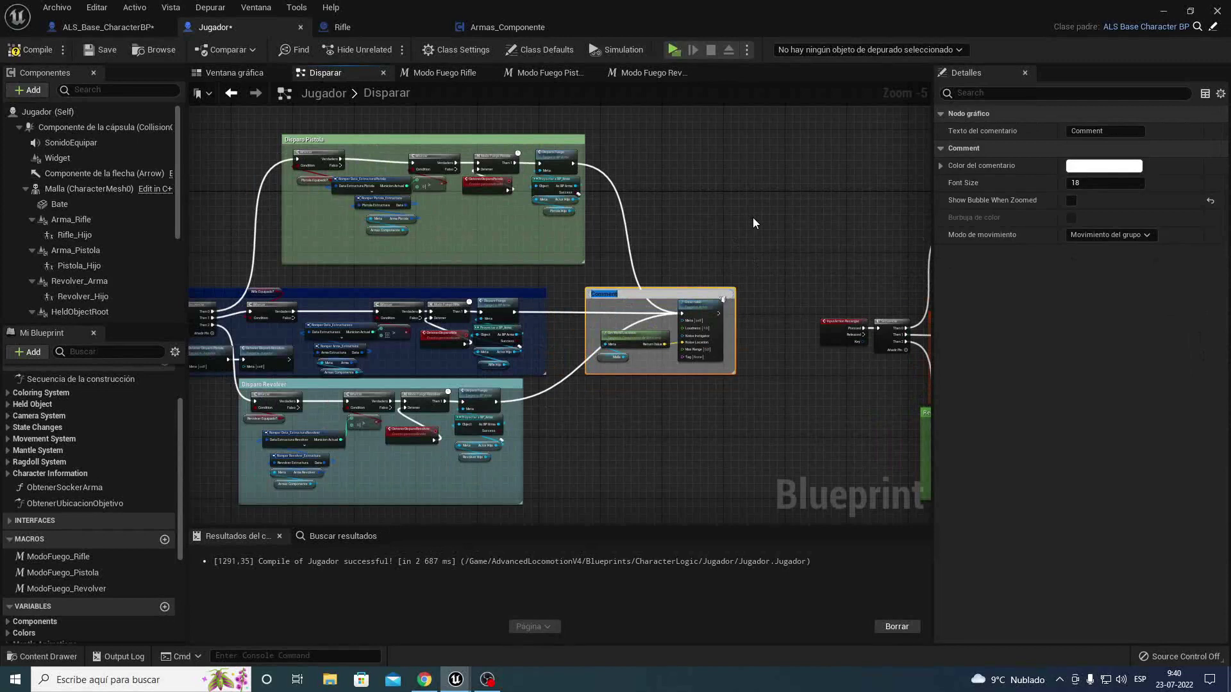
{"action": "type", "text": "Crear"}
{"action": "type", "text": " Ruido"}
{"action": "key", "text": "Return"}
{"action": "key", "text": "Home"}
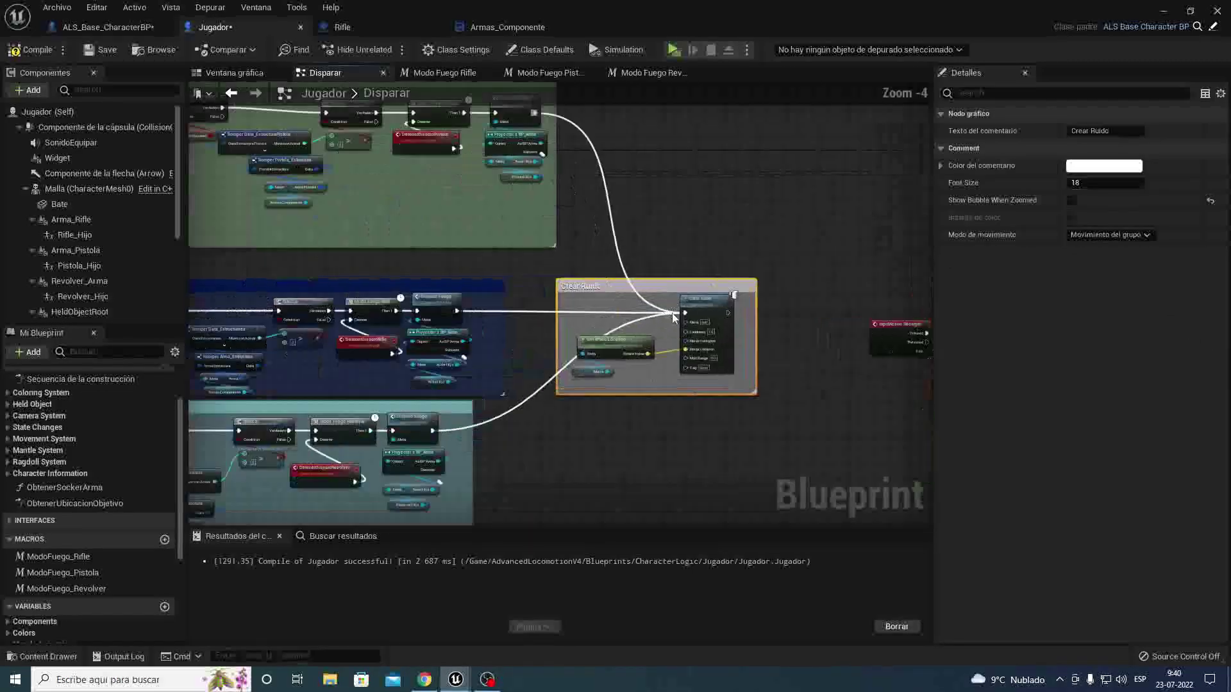
{"action": "left_click", "coordinate": [1129, 170]}
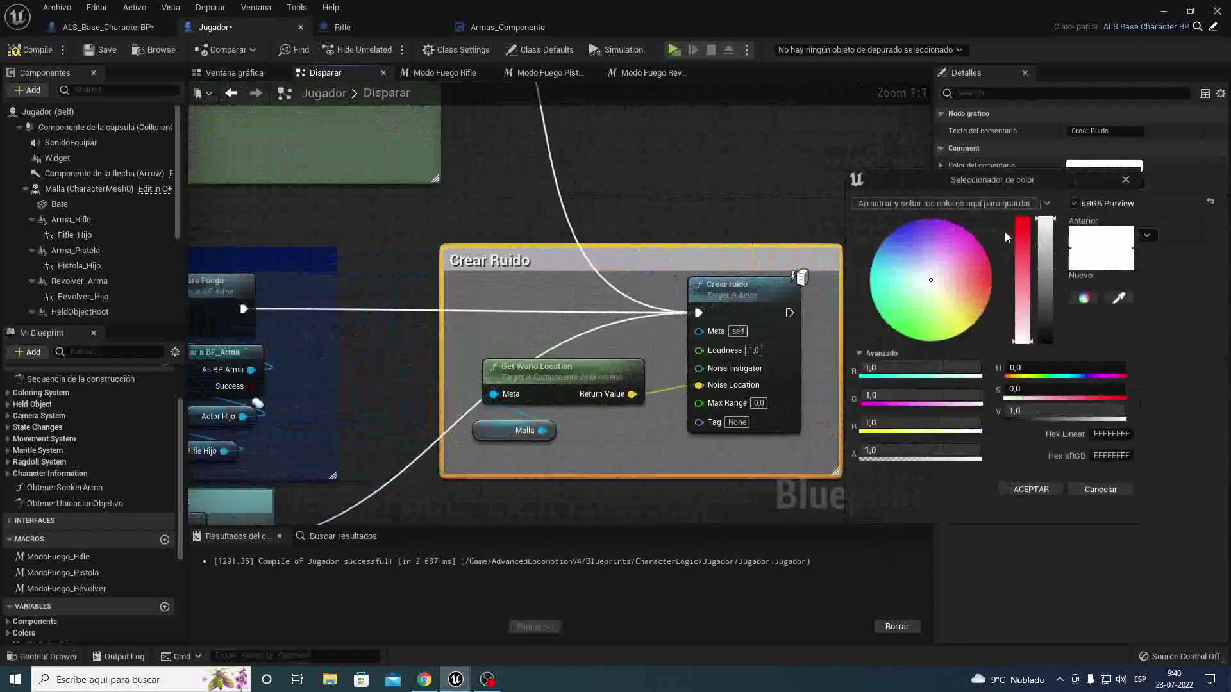
{"action": "left_click_drag", "start_coordinate": [946, 316], "coordinate": [971, 327]}
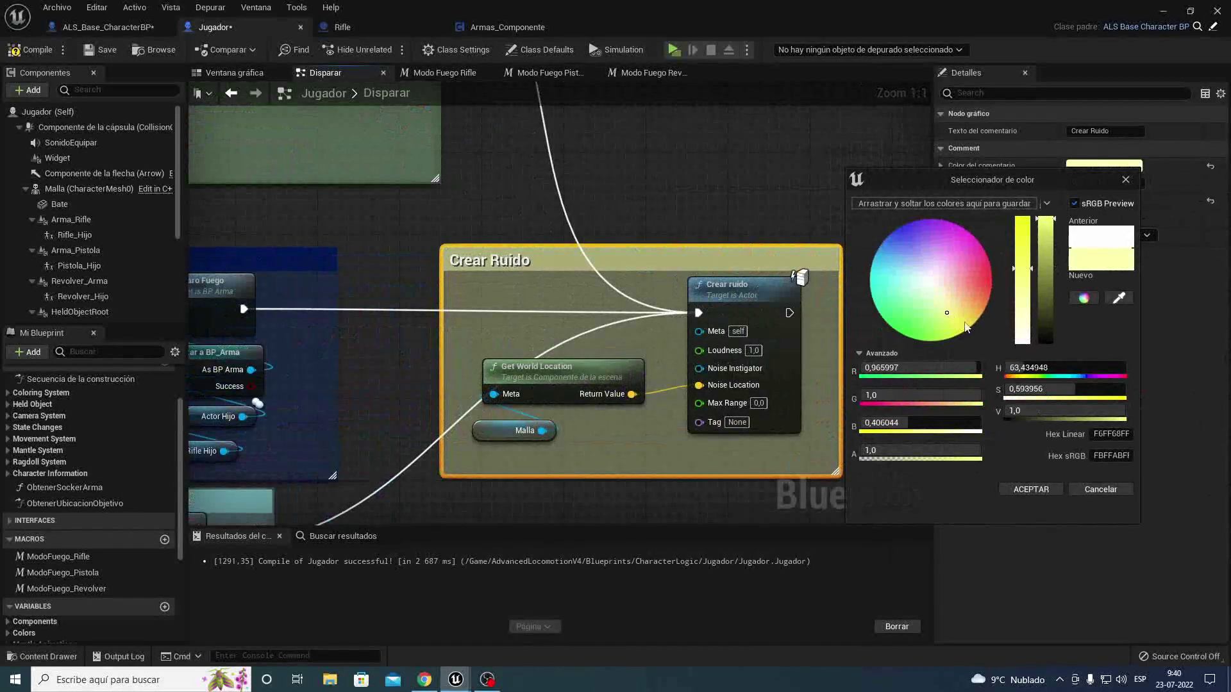
{"action": "left_click", "coordinate": [682, 172]}
Step: Review the InputAction Recargar reload groups for rifle, revolver and pistol, then minimize the Jugador window
{"action": "right_click_drag", "start_coordinate": [682, 171], "coordinate": [395, 216]}
{"action": "right_click_drag", "start_coordinate": [627, 244], "coordinate": [342, 279]}
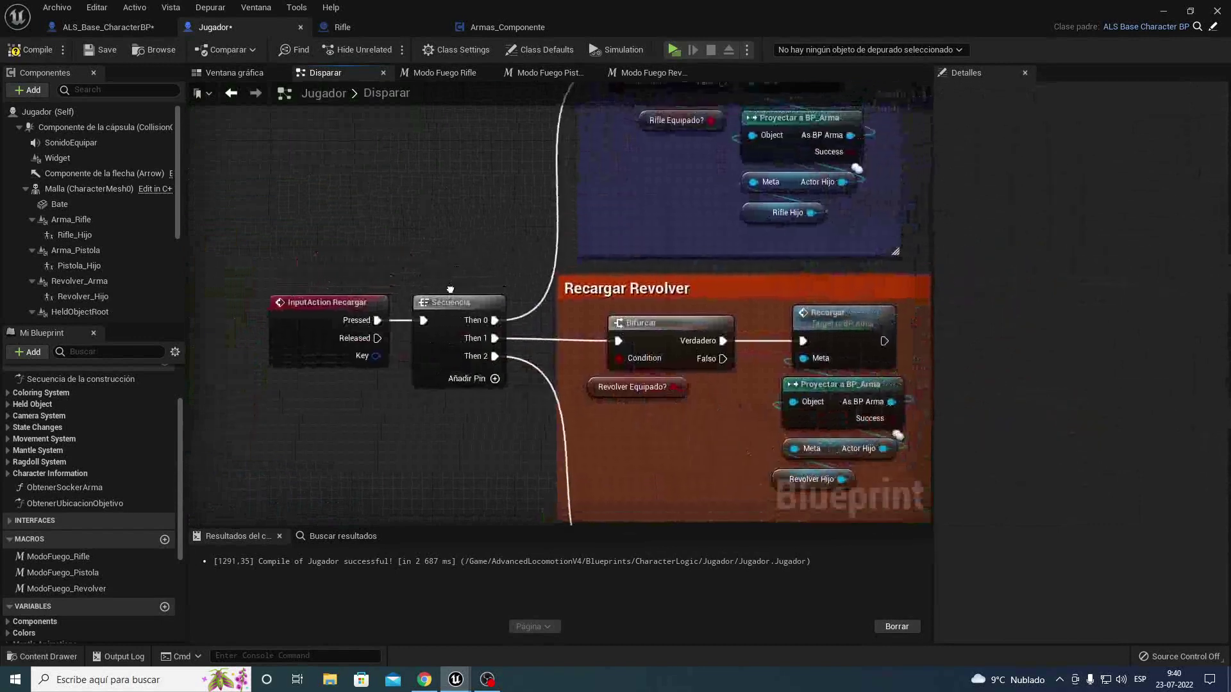
{"action": "left_click_drag", "start_coordinate": [275, 255], "coordinate": [421, 441]}
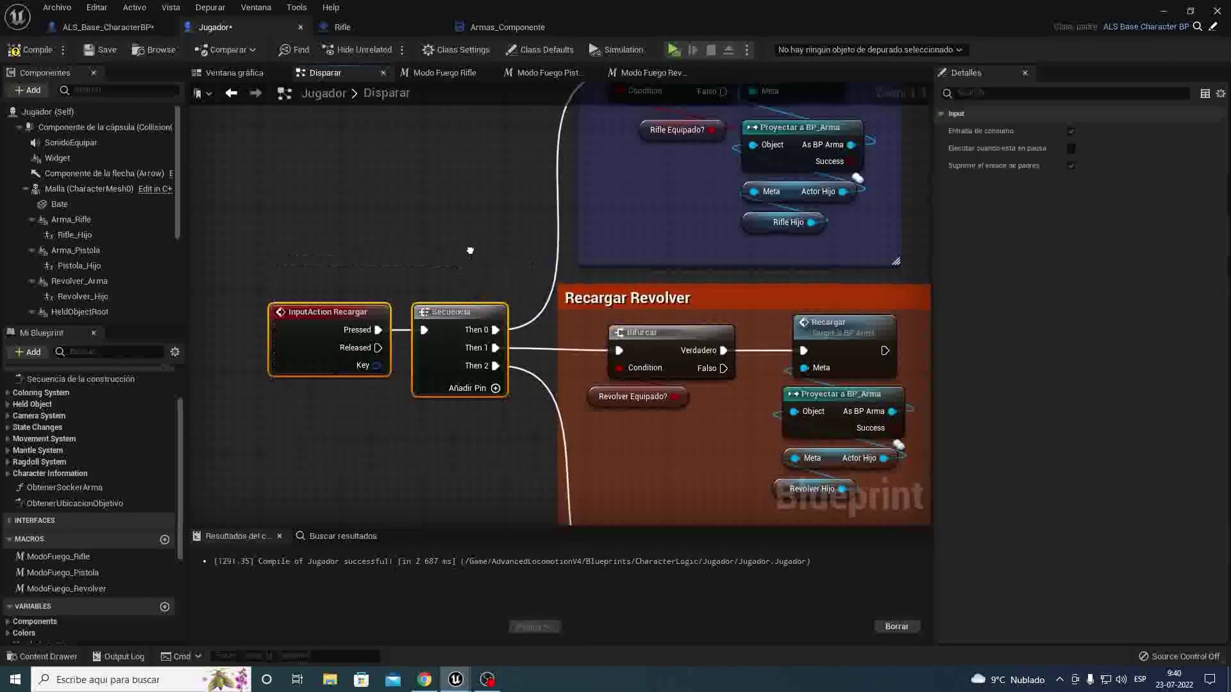
{"action": "right_click_drag", "start_coordinate": [468, 247], "coordinate": [264, 356]}
{"action": "mouse_move", "coordinate": [403, 333]}
{"action": "right_mouse_down"}
{"action": "mouse_move", "coordinate": [591, 207]}
{"action": "mouse_move", "coordinate": [389, 165]}
{"action": "mouse_move", "coordinate": [705, 417]}
{"action": "right_mouse_up"}
{"action": "scroll", "coordinate": [591, 207], "scroll_direction": "down", "scroll_amount": 2}
{"action": "scroll", "coordinate": [390, 165], "scroll_direction": "down", "scroll_amount": 3}
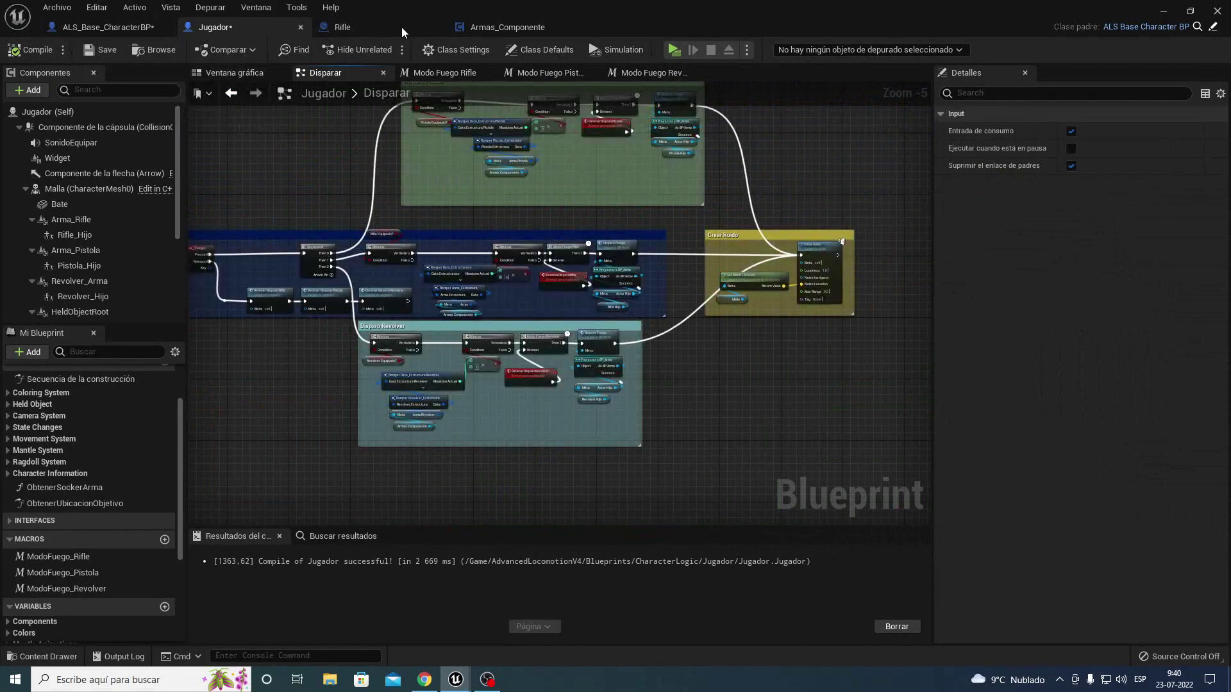
{"action": "left_click", "coordinate": [1163, 12]}
Step: Open the IA_Base blueprint from Blueprints > CharacterLogic > Bases
{"action": "left_click", "coordinate": [357, 573]}
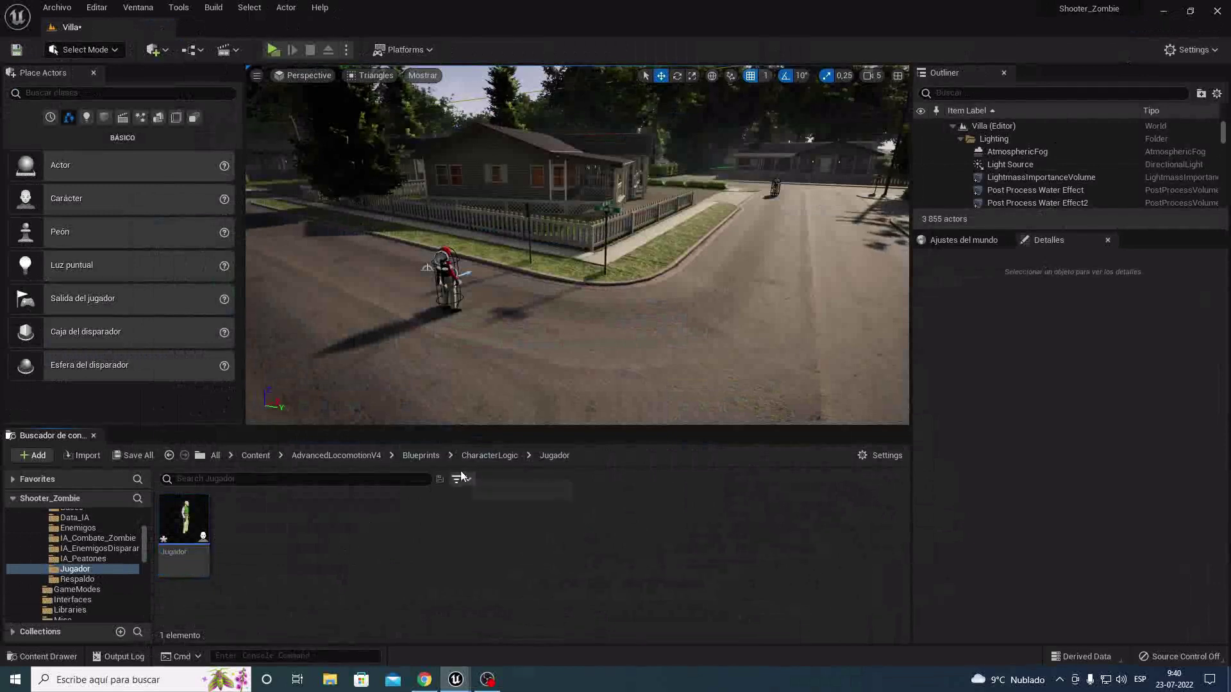
{"action": "left_click", "coordinate": [420, 456]}
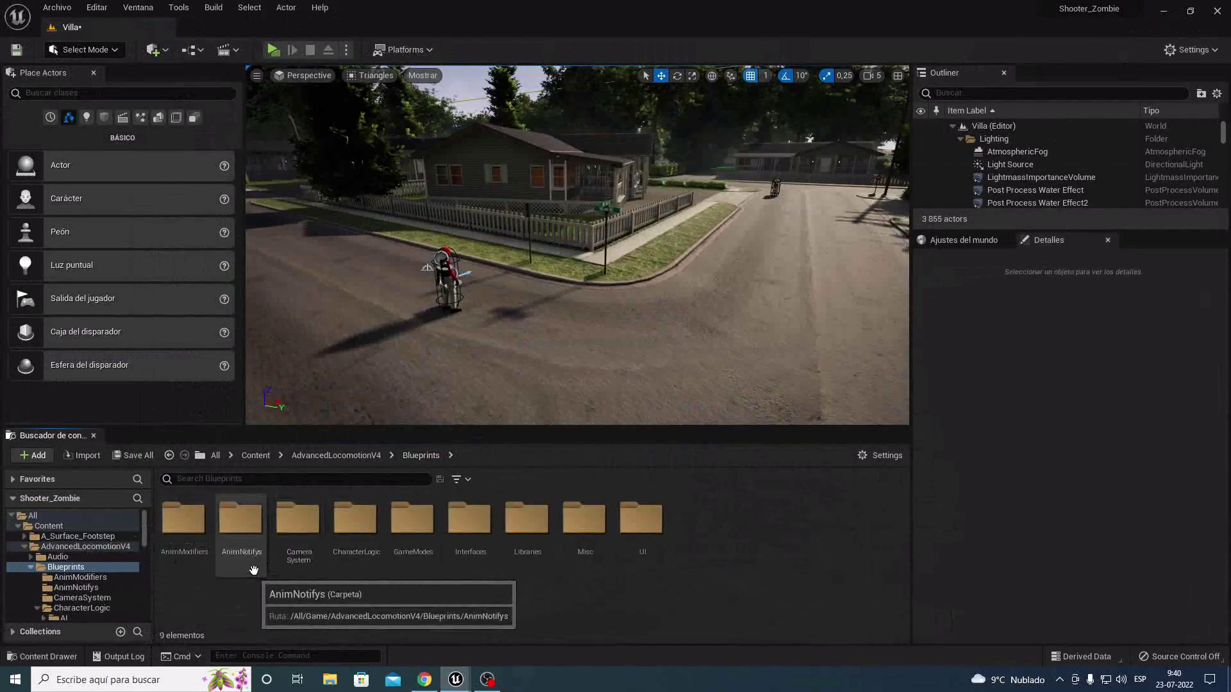
{"action": "double_click", "coordinate": [356, 522]}
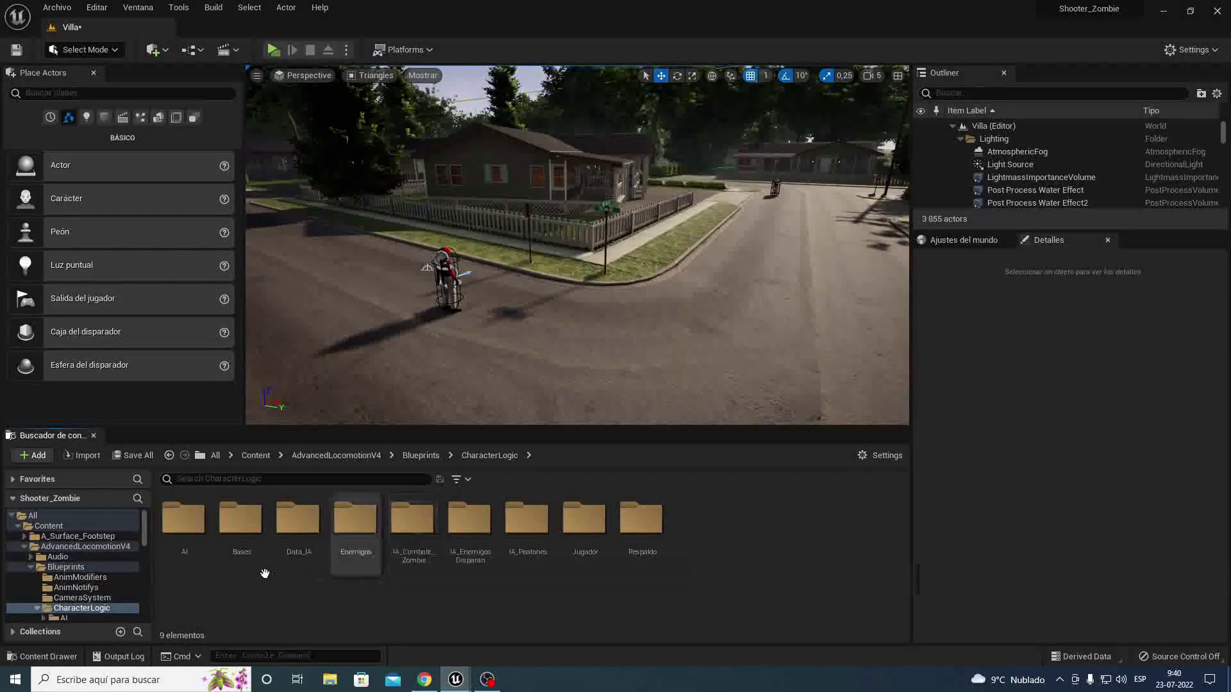
{"action": "double_click", "coordinate": [244, 539]}
{"action": "double_click", "coordinate": [240, 522]}
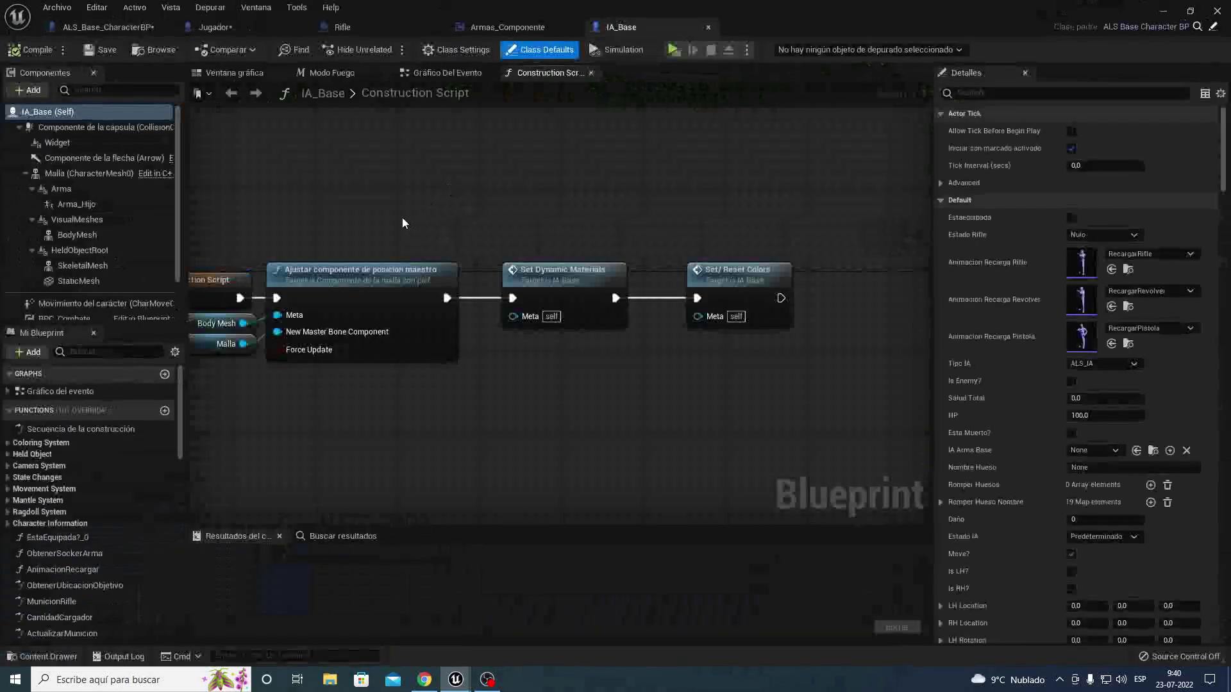
Step: Inspect IA_Base's Modo Fuego macro graph, selecting all of its nodes
{"action": "right_click_drag", "start_coordinate": [402, 216], "coordinate": [593, 239]}
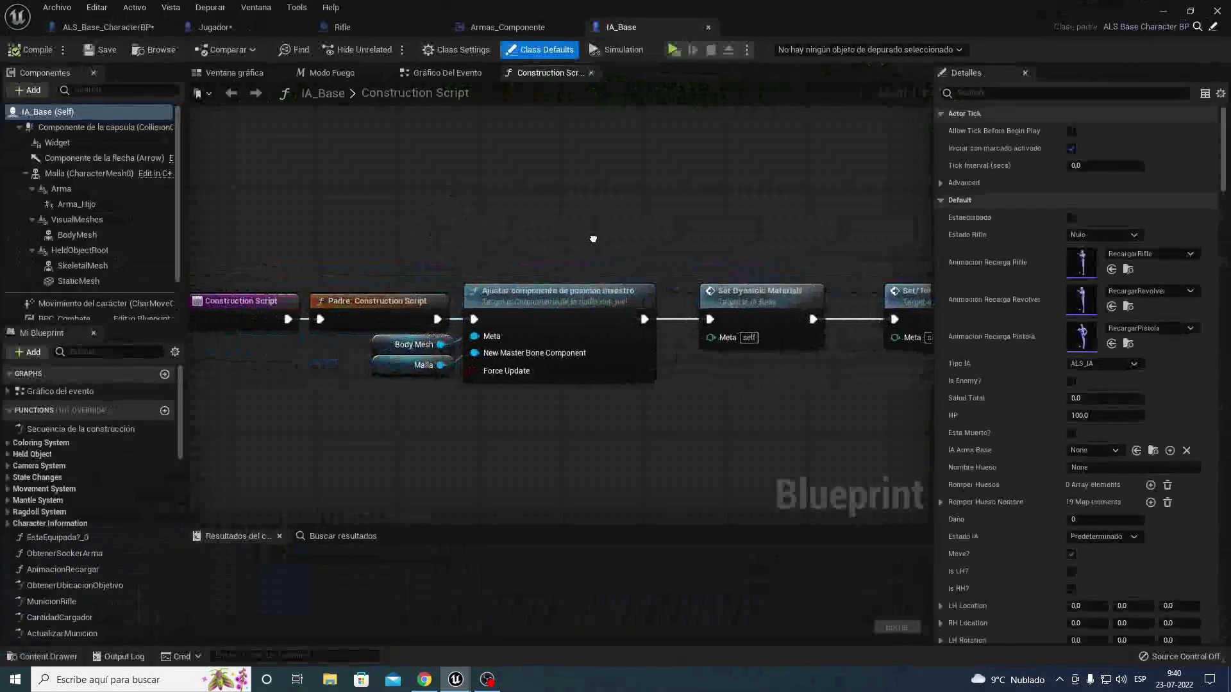
{"action": "left_click", "coordinate": [422, 72]}
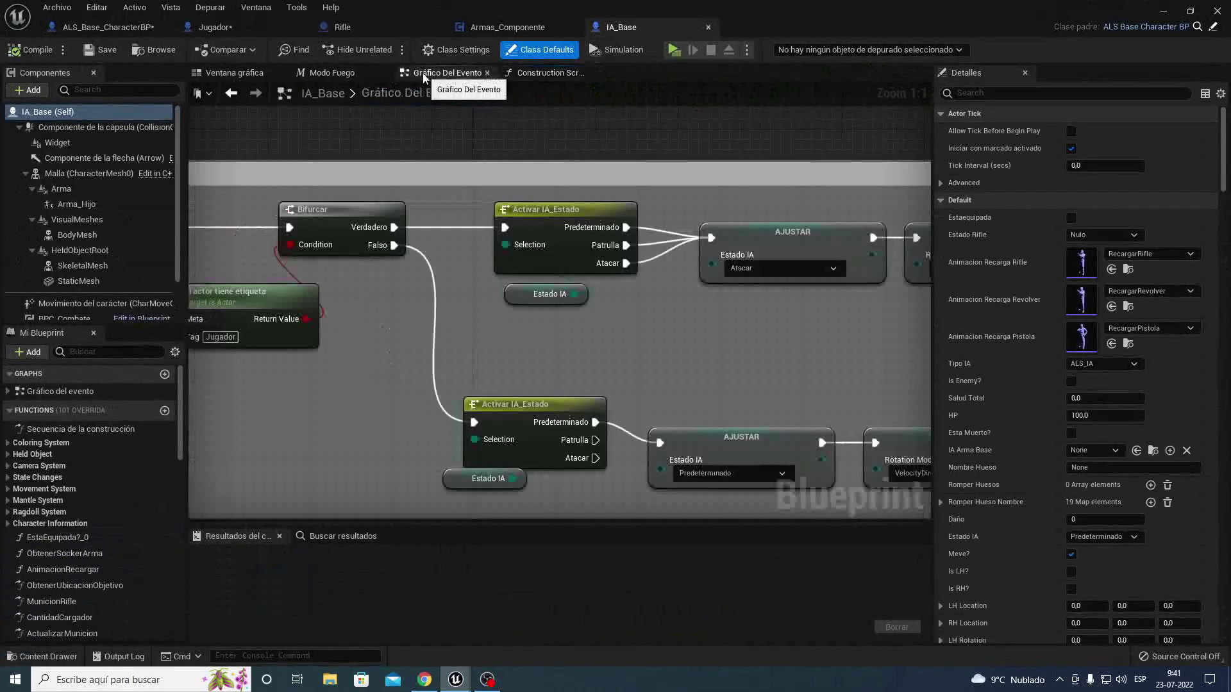
{"action": "left_click", "coordinate": [331, 75]}
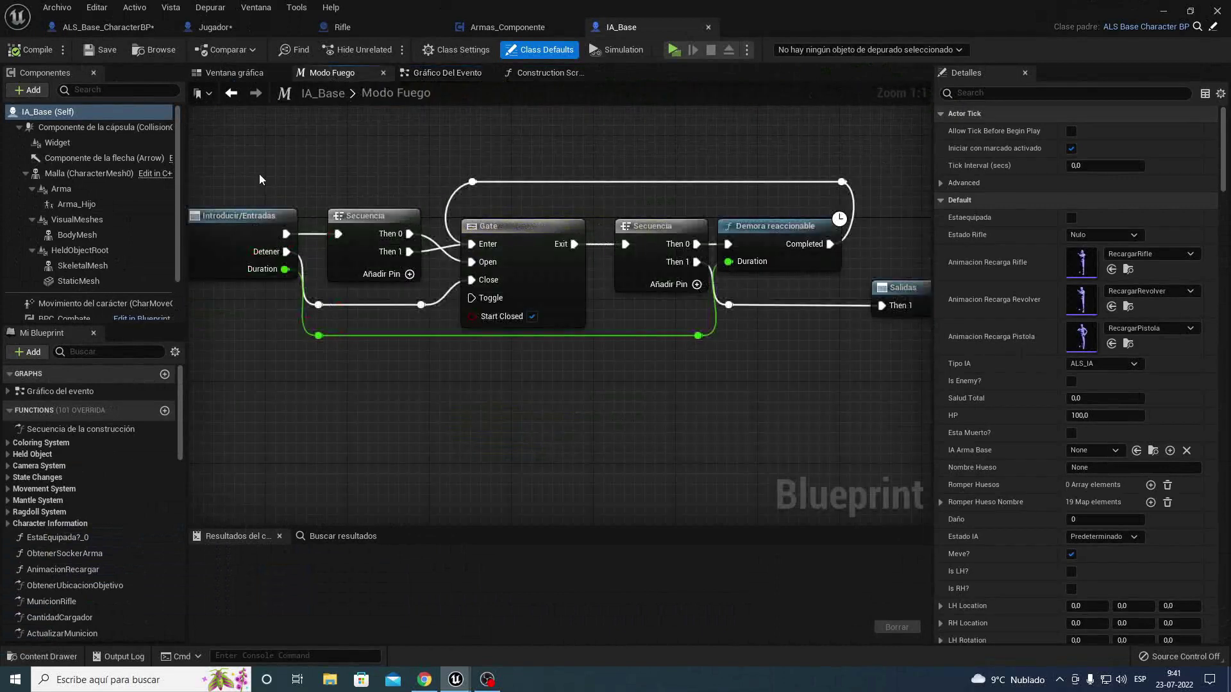
{"action": "left_click_drag", "start_coordinate": [260, 179], "coordinate": [758, 373]}
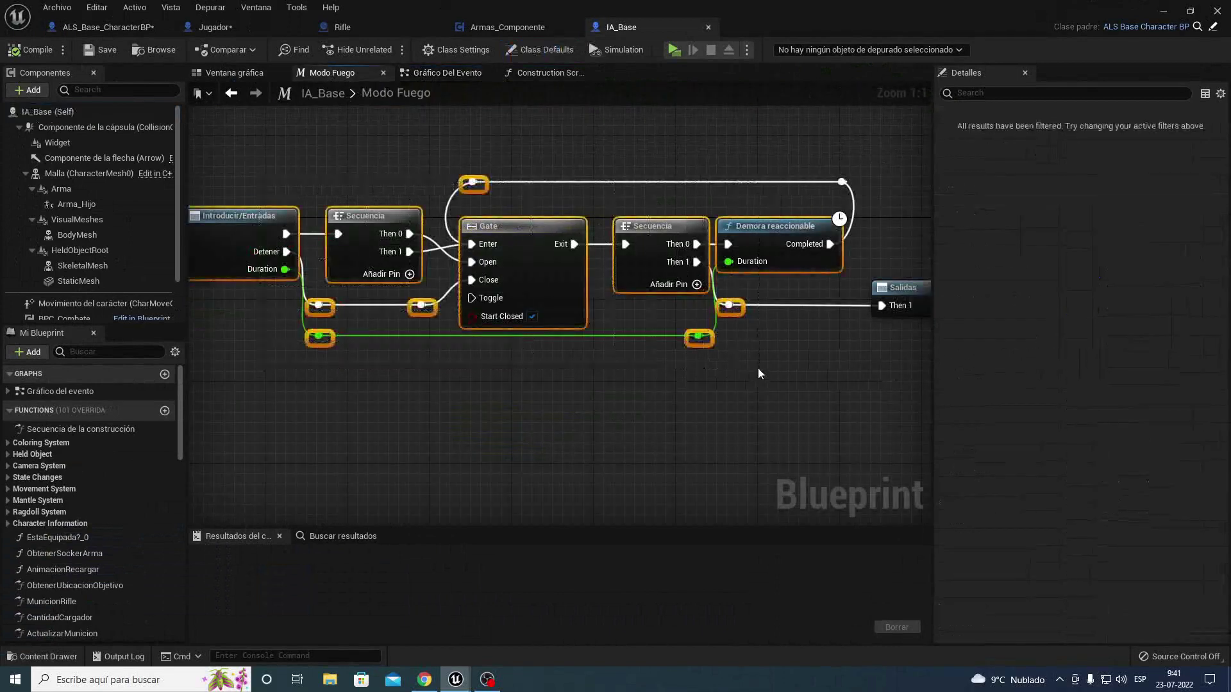
{"action": "left_click", "coordinate": [447, 72]}
Step: Review the Bifurcar and Activar IA_Estado nodes and the EstadoDisparo event in the event graph
{"action": "right_click_drag", "start_coordinate": [333, 282], "coordinate": [566, 286]}
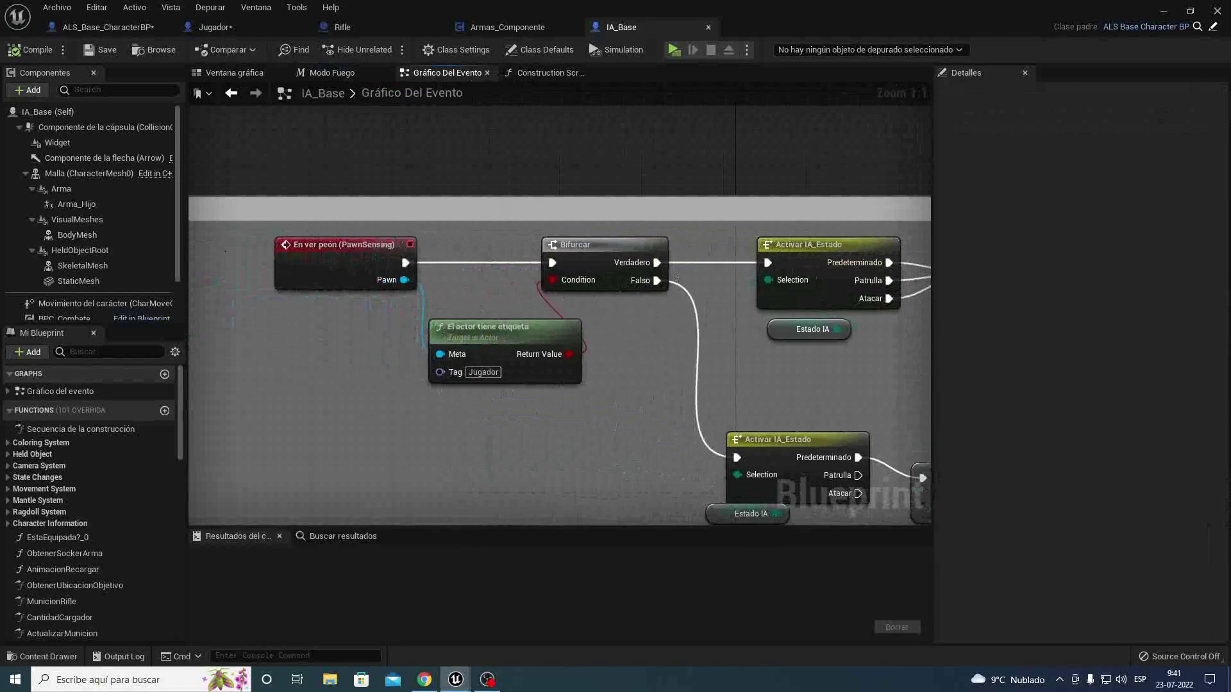
{"action": "scroll", "coordinate": [522, 336], "scroll_direction": "down", "scroll_amount": 2}
{"action": "scroll", "coordinate": [528, 334], "scroll_direction": "down", "scroll_amount": 2}
{"action": "scroll", "coordinate": [465, 316], "scroll_direction": "down", "scroll_amount": 2}
{"action": "scroll", "coordinate": [437, 400], "scroll_direction": "down", "scroll_amount": 2}
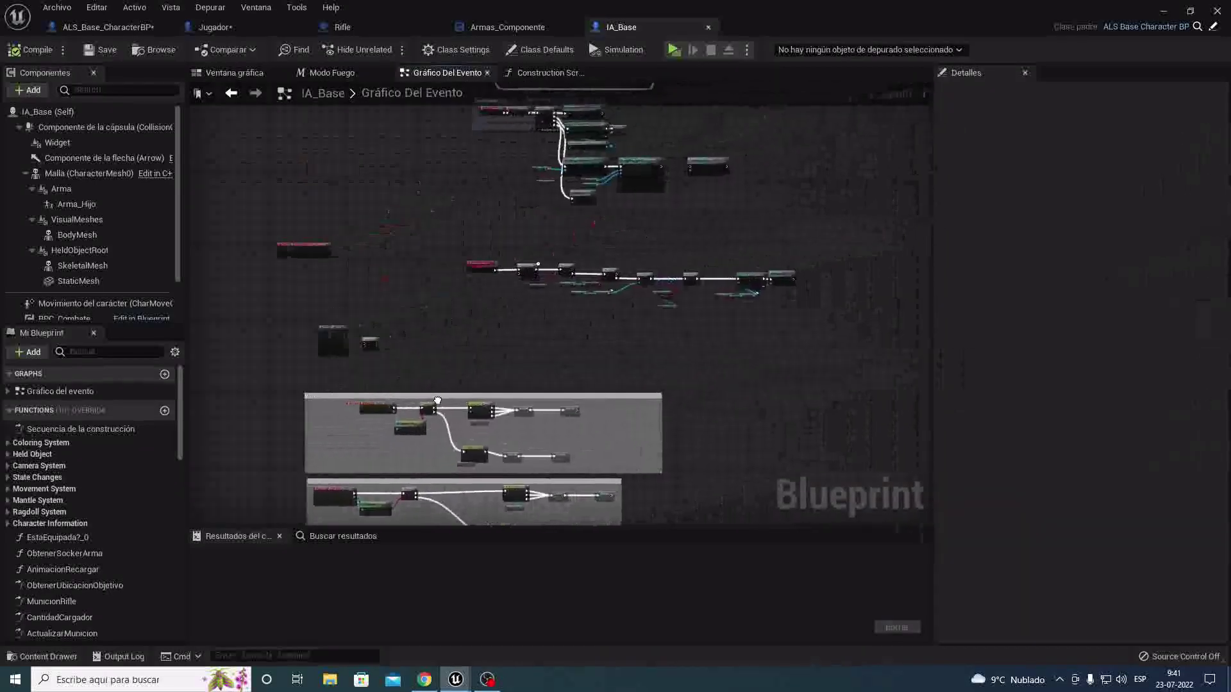
{"action": "scroll", "coordinate": [528, 293], "scroll_direction": "up", "scroll_amount": 2}
{"action": "scroll", "coordinate": [466, 357], "scroll_direction": "up", "scroll_amount": 2}
{"action": "scroll", "coordinate": [466, 358], "scroll_direction": "up", "scroll_amount": 1}
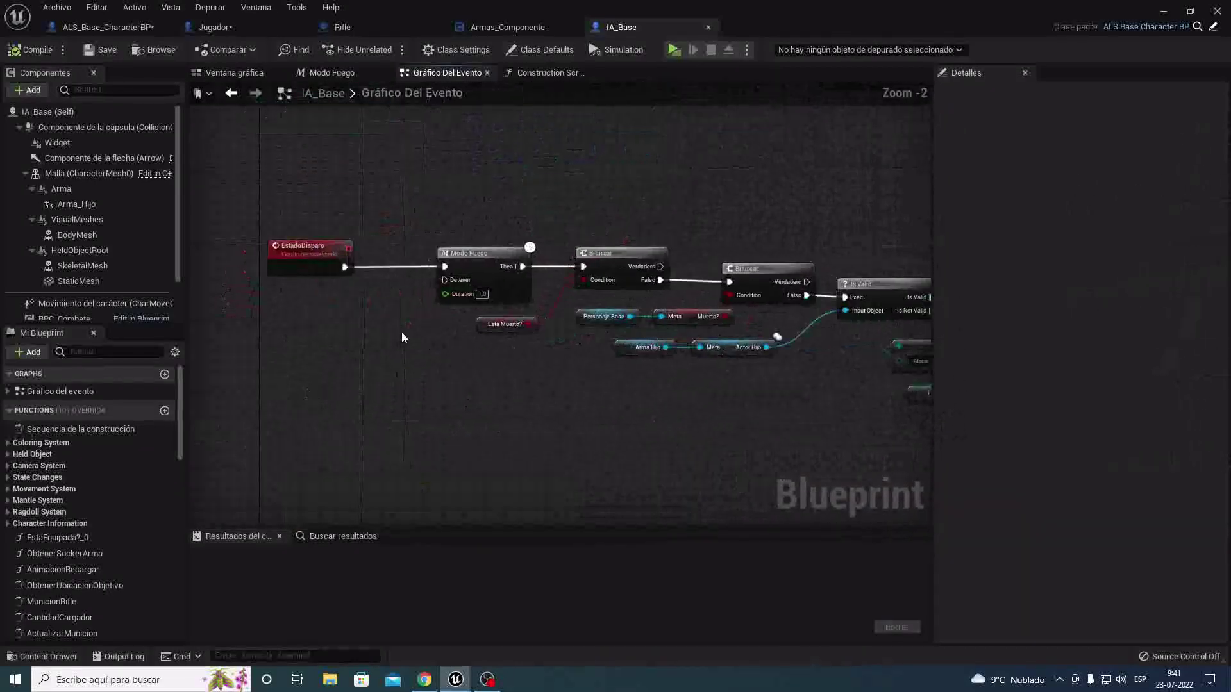
{"action": "left_click_drag", "start_coordinate": [402, 314], "coordinate": [391, 312]}
{"action": "scroll", "coordinate": [359, 312], "scroll_direction": "up", "scroll_amount": 2}
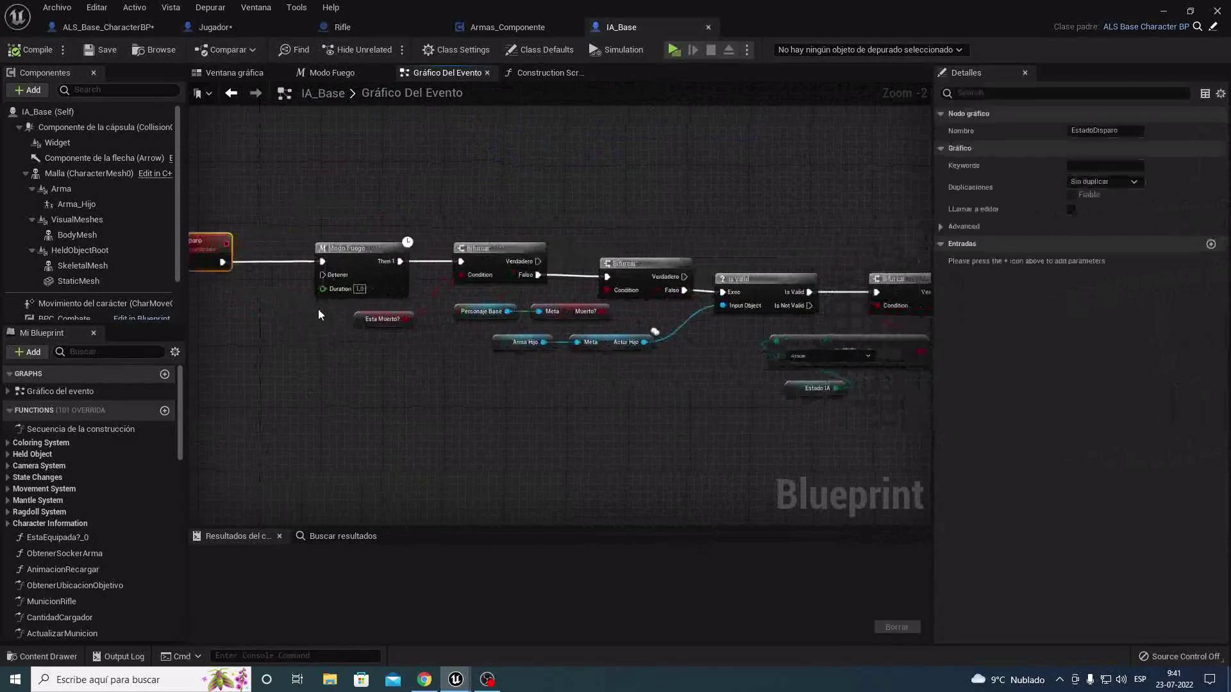
Step: Select the Modo Fuego macro node and trace it to the Proyectar a IA_Armas and IA Fuego nodes
{"action": "left_click_drag", "start_coordinate": [333, 191], "coordinate": [385, 264]}
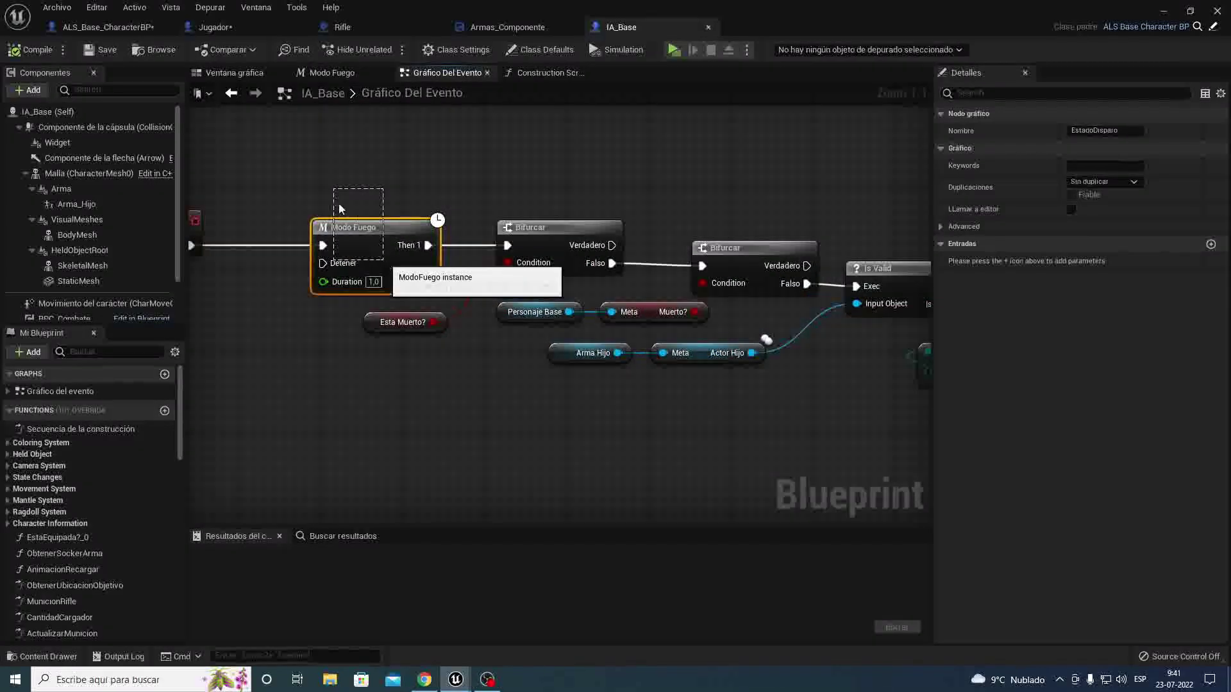
{"action": "left_click_drag", "start_coordinate": [340, 209], "coordinate": [384, 260]}
{"action": "right_click_drag", "start_coordinate": [337, 186], "coordinate": [446, 196]}
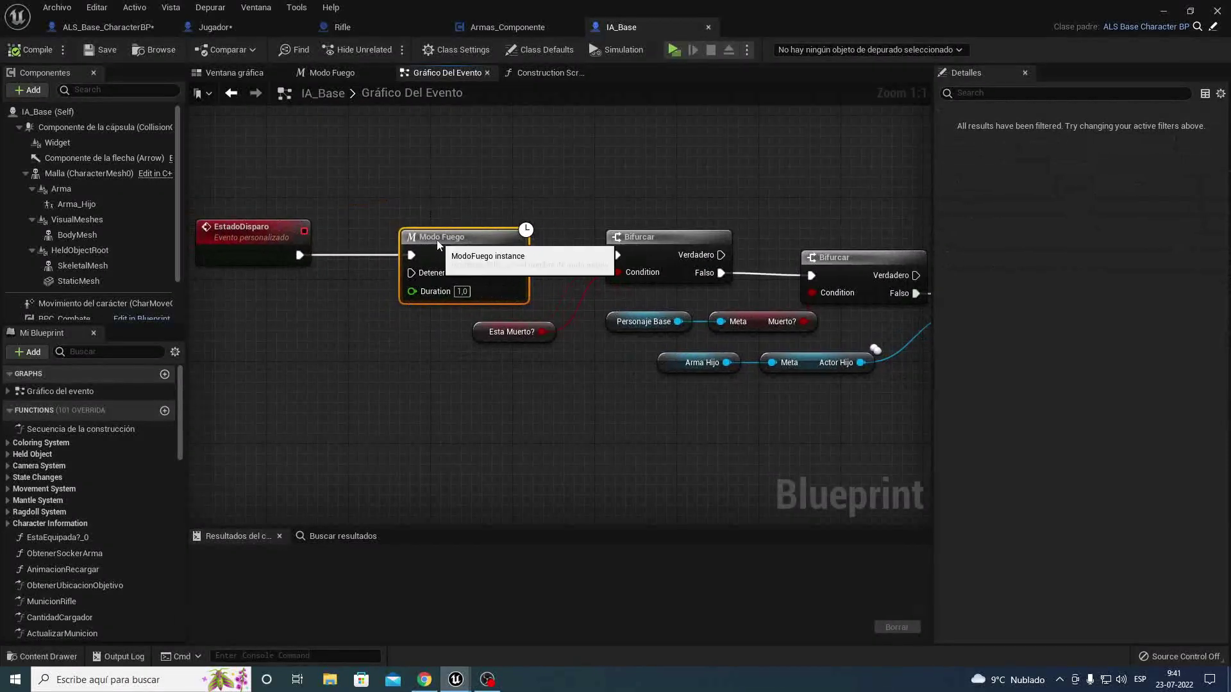
{"action": "right_click_drag", "start_coordinate": [582, 223], "coordinate": [102, 229]}
{"action": "mouse_move", "coordinate": [437, 257]}
{"action": "right_mouse_down"}
{"action": "mouse_move", "coordinate": [254, 250]}
{"action": "mouse_move", "coordinate": [305, 266]}
{"action": "mouse_move", "coordinate": [755, 268]}
{"action": "right_mouse_up"}
{"action": "right_click_drag", "start_coordinate": [313, 262], "coordinate": [613, 263]}
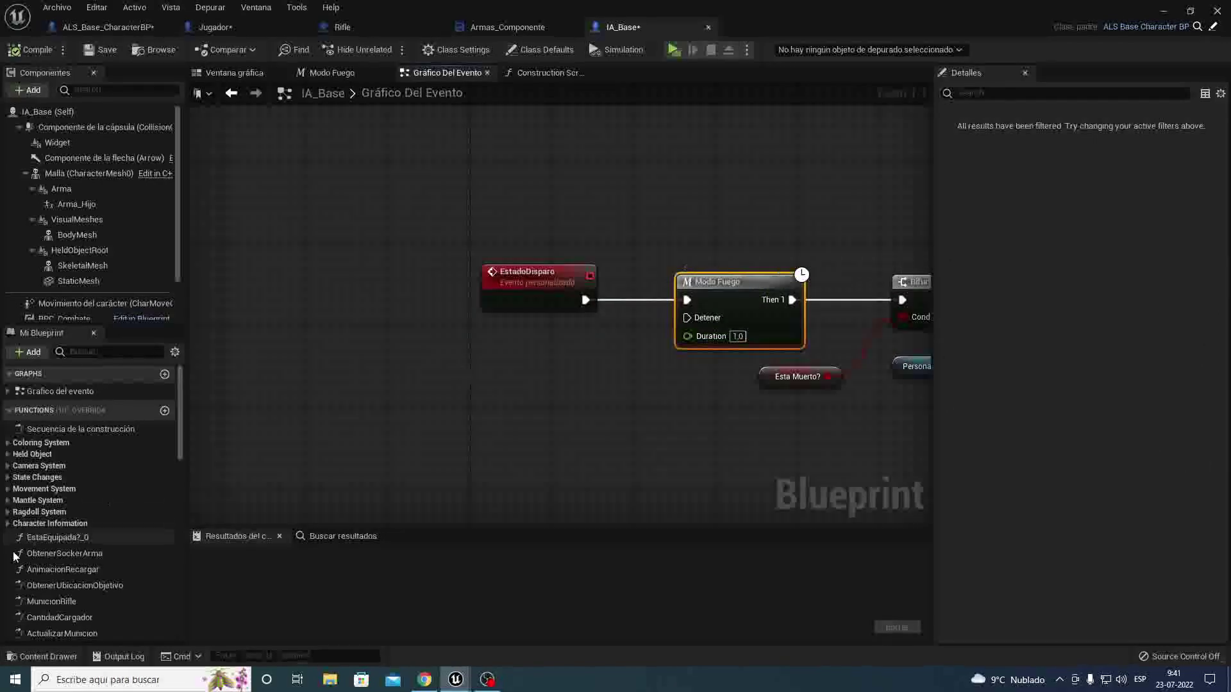
Step: Check the Bifurcar nodes once more, then minimize the IA_Base window
{"action": "scroll", "coordinate": [14, 557], "scroll_direction": "down", "scroll_amount": 2}
{"action": "scroll", "coordinate": [679, 358], "scroll_direction": "down", "scroll_amount": 1}
{"action": "scroll", "coordinate": [679, 357], "scroll_direction": "down", "scroll_amount": 1}
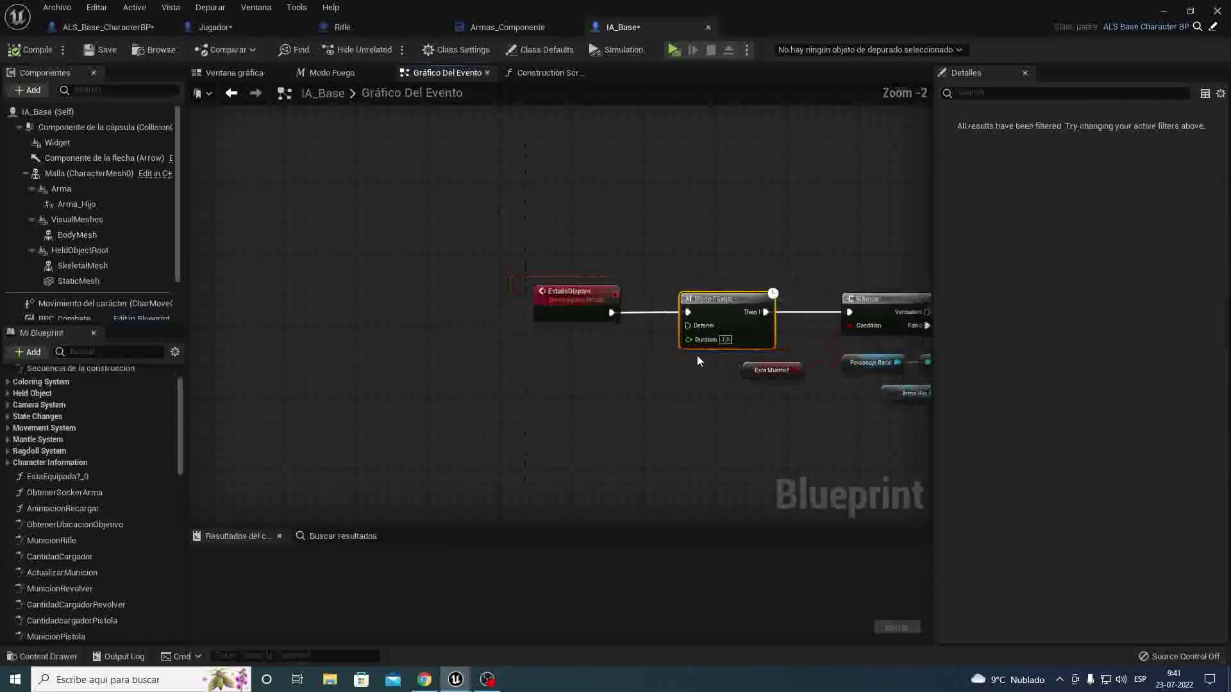
{"action": "scroll", "coordinate": [697, 359], "scroll_direction": "up", "scroll_amount": 2}
{"action": "right_click_drag", "start_coordinate": [694, 342], "coordinate": [441, 361]}
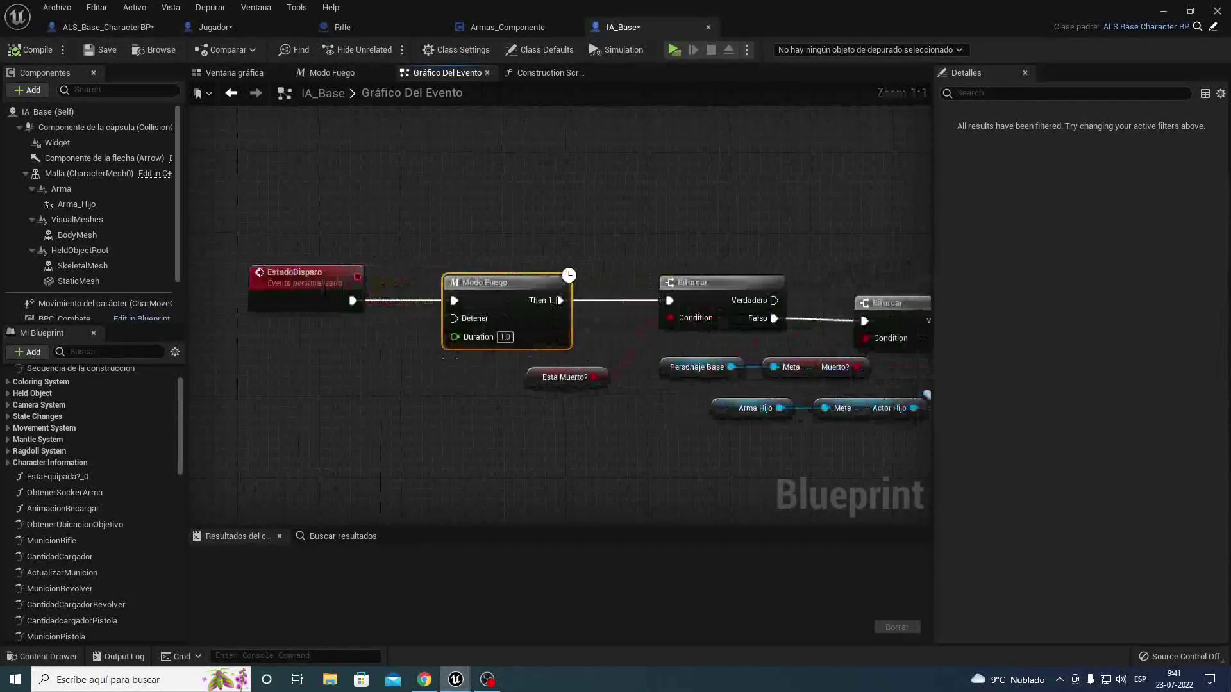
{"action": "left_click", "coordinate": [1164, 12]}
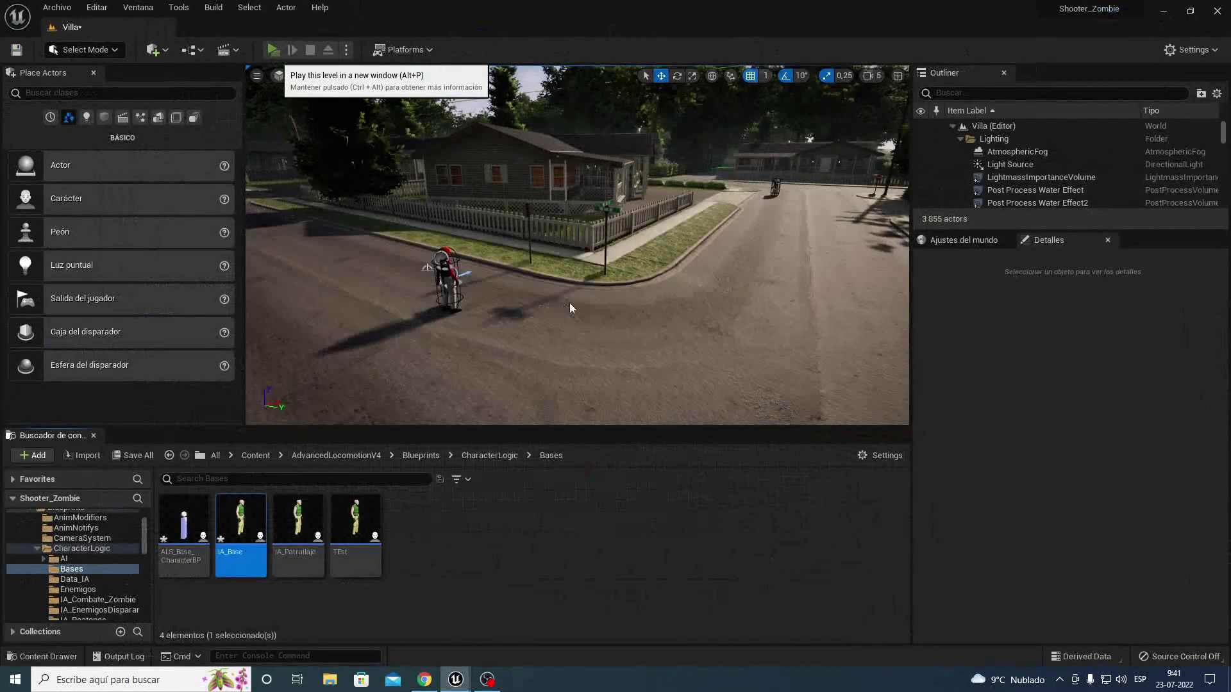
{"action": "left_click", "coordinate": [273, 50]}
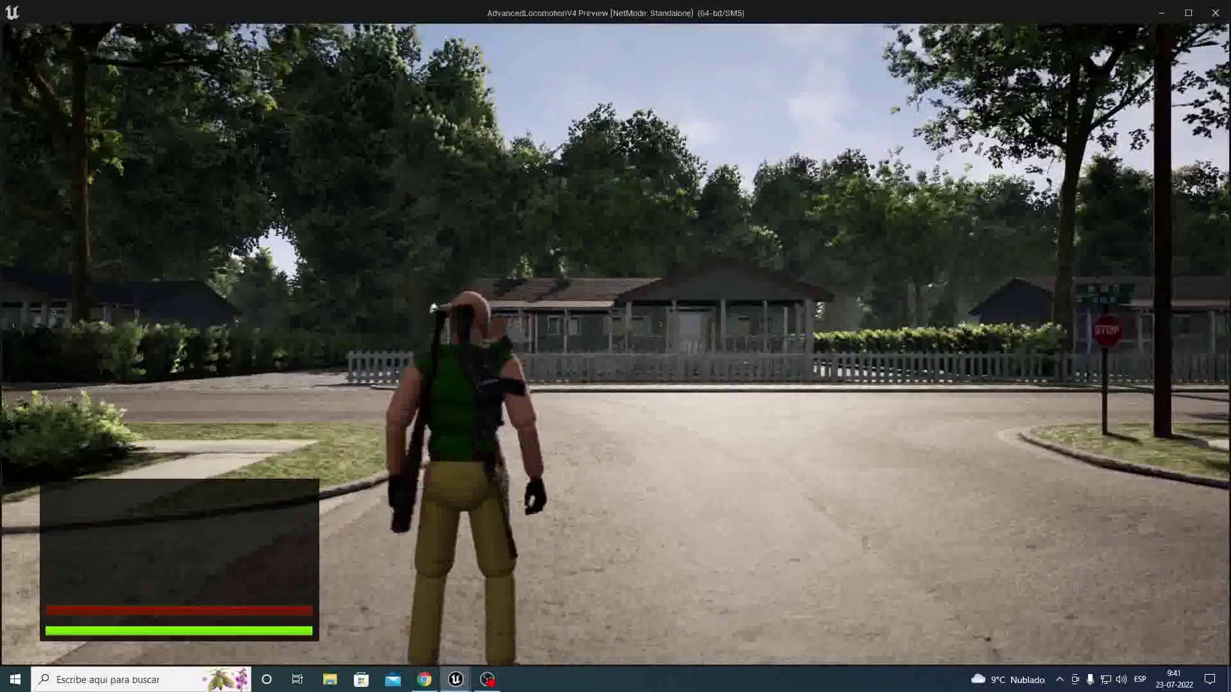
{"action": "key", "text": "1"}
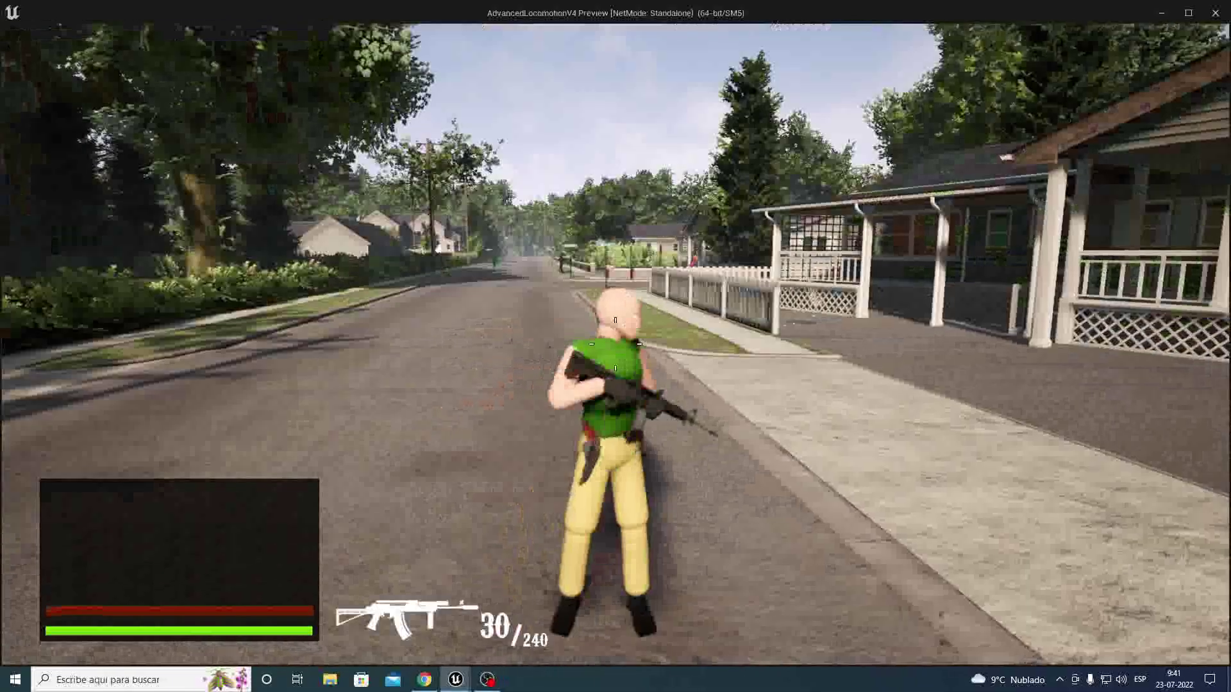
{"action": "key", "text": "w"}
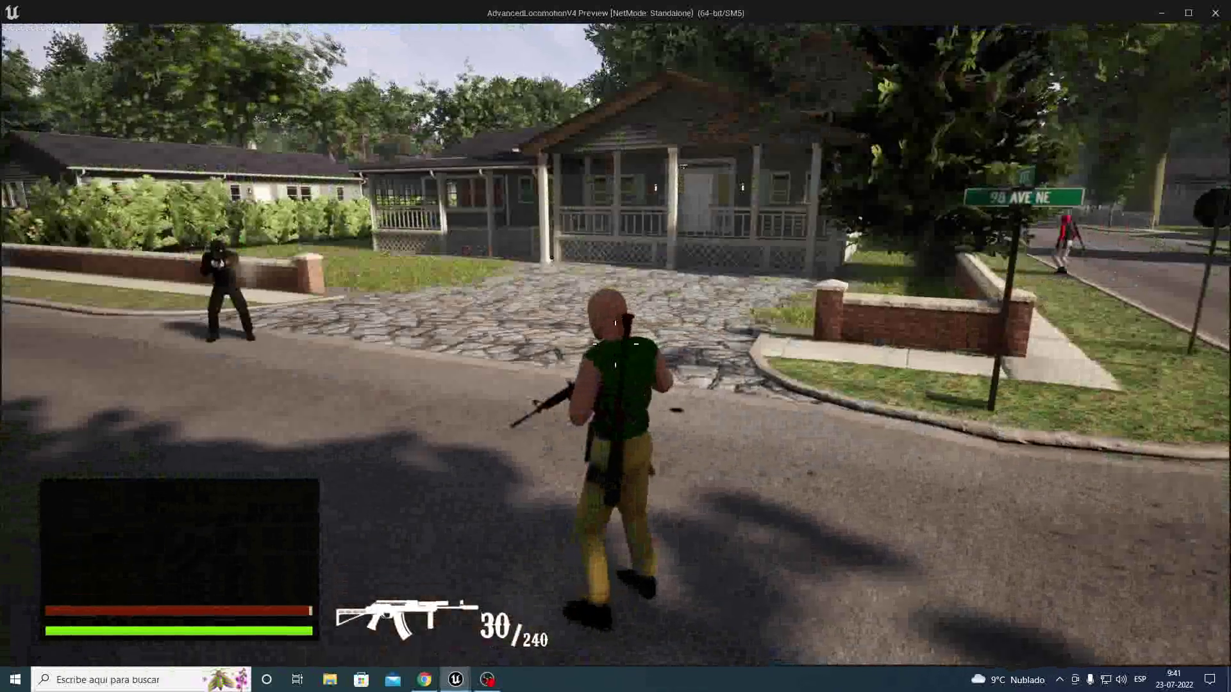
Step: Stop the play test, restore IA_Base and locate the EstadoDisparo event and Is Valid node
{"action": "key", "text": "Escape"}
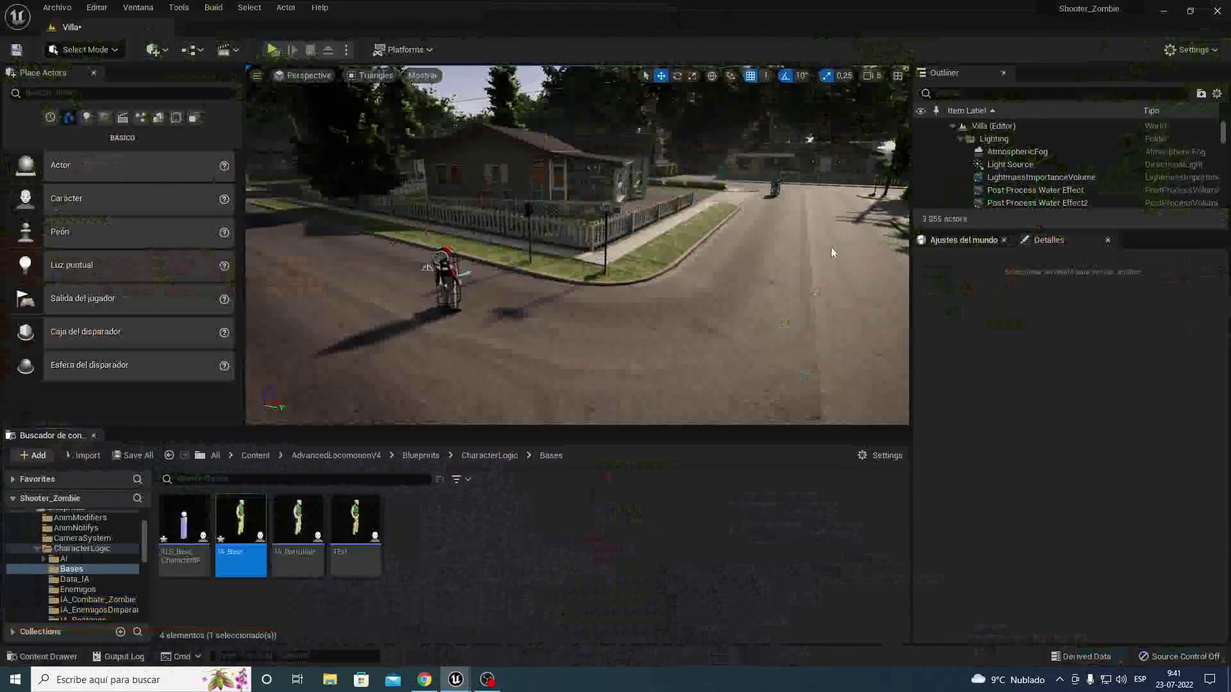
{"action": "mouse_move", "coordinate": [463, 679]}
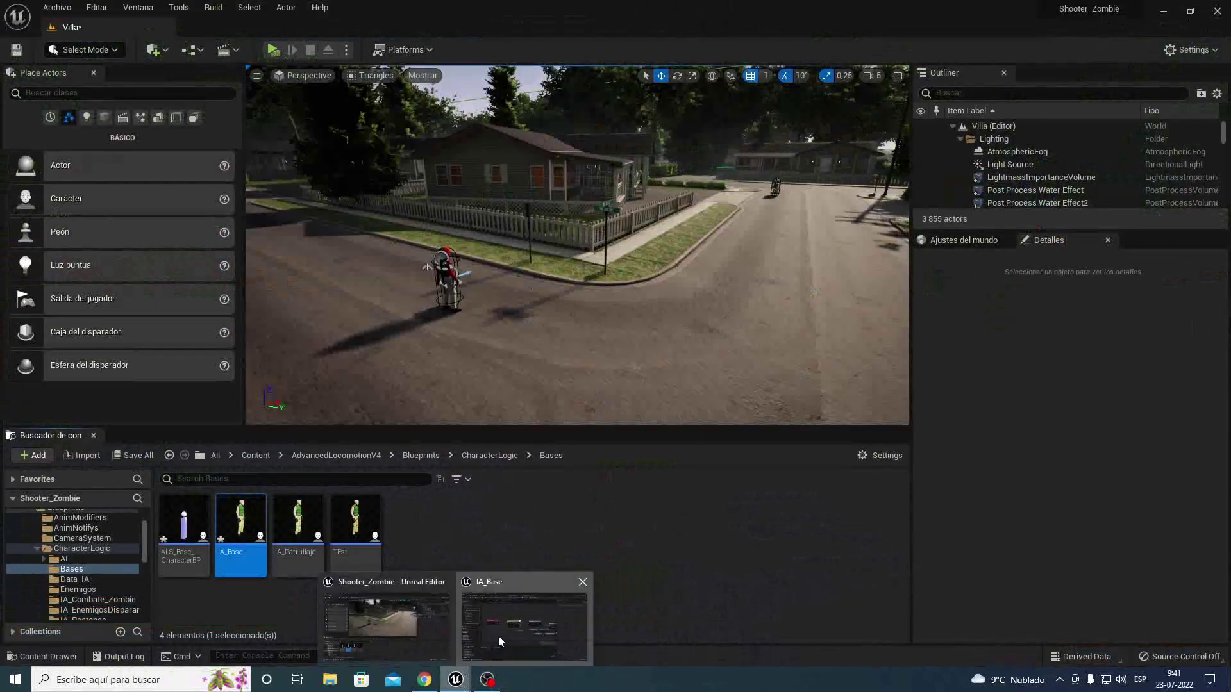
{"action": "left_click", "coordinate": [498, 636]}
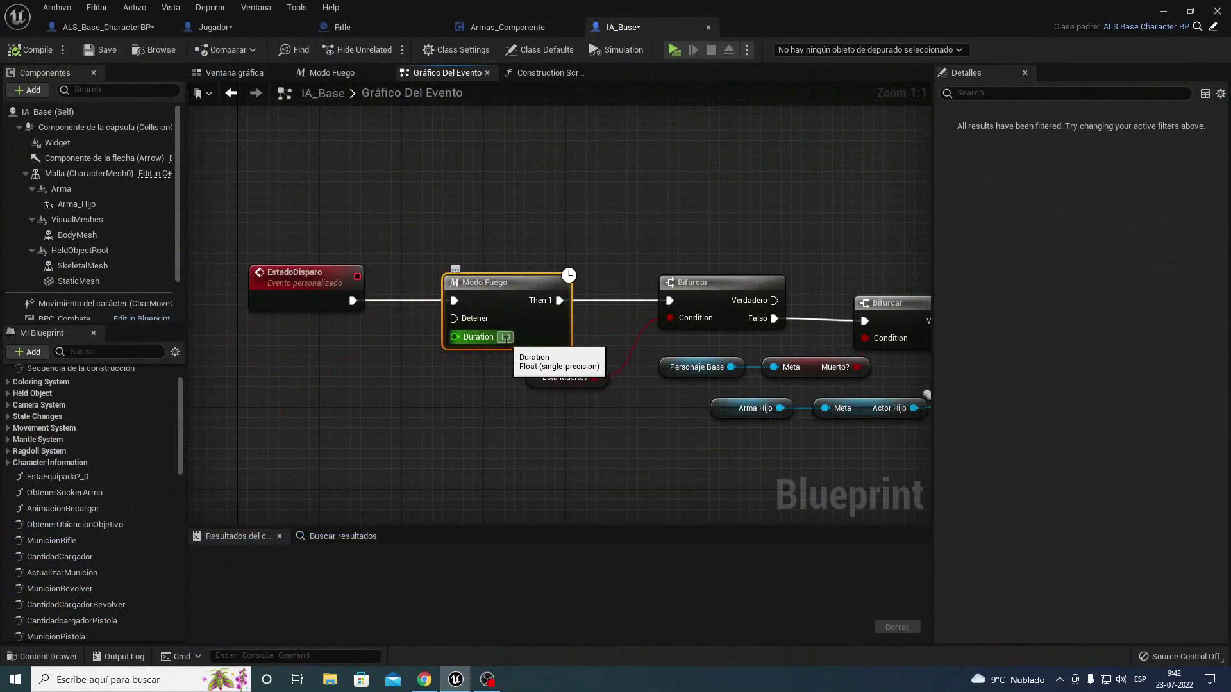
{"action": "mouse_move", "coordinate": [576, 423]}
{"action": "right_mouse_down"}
{"action": "mouse_move", "coordinate": [605, 420]}
{"action": "mouse_move", "coordinate": [421, 408]}
{"action": "right_mouse_up"}
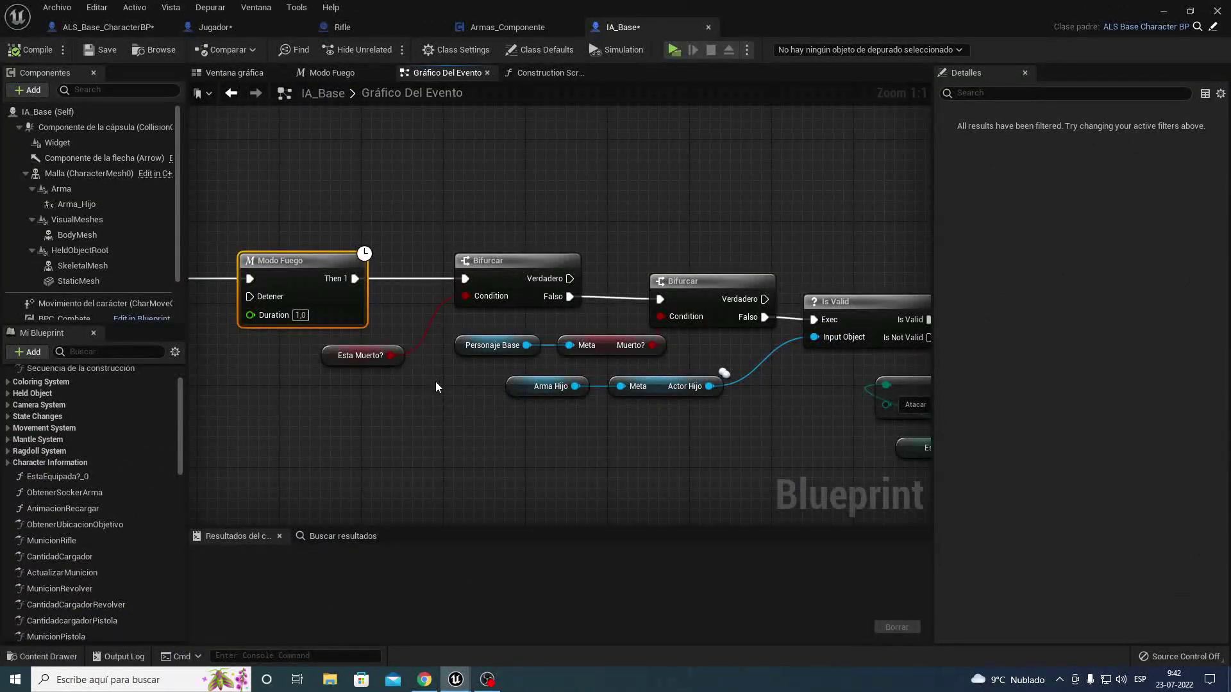
{"action": "right_click_drag", "start_coordinate": [435, 382], "coordinate": [566, 386]}
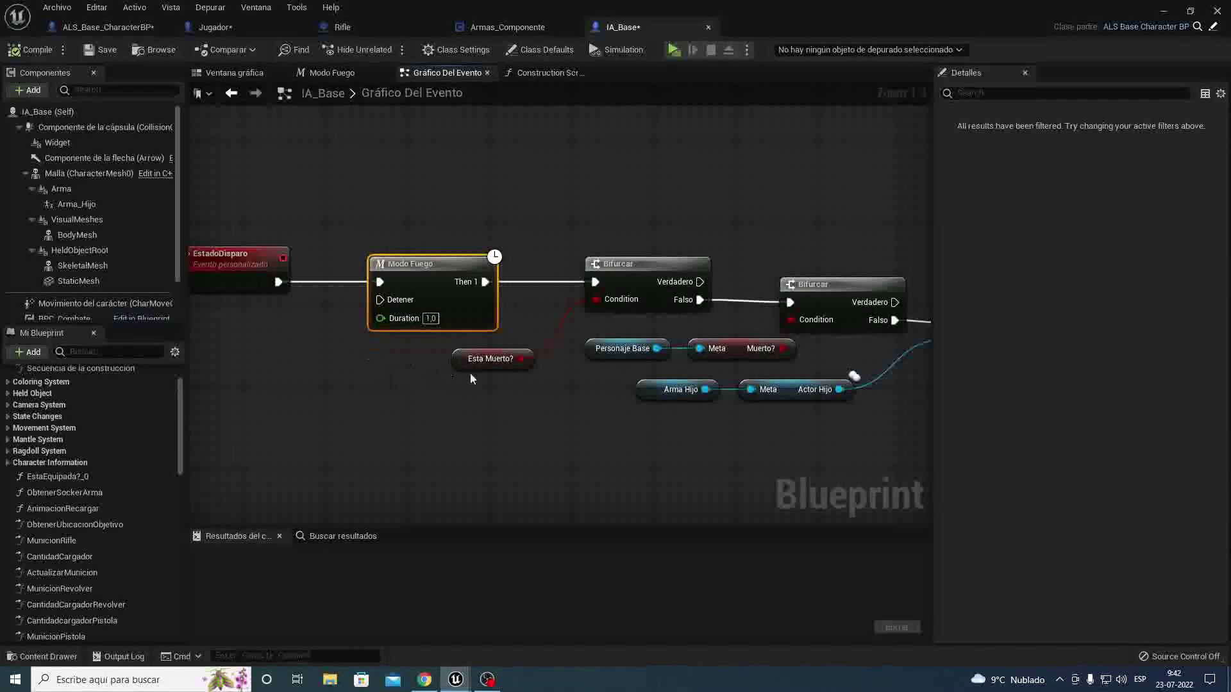
{"action": "right_click_drag", "start_coordinate": [470, 379], "coordinate": [249, 361]}
Step: Inspect the Arma Hijo variable alongside the EstadoDisparo and Modo Fuego nodes
{"action": "left_click", "coordinate": [487, 374]}
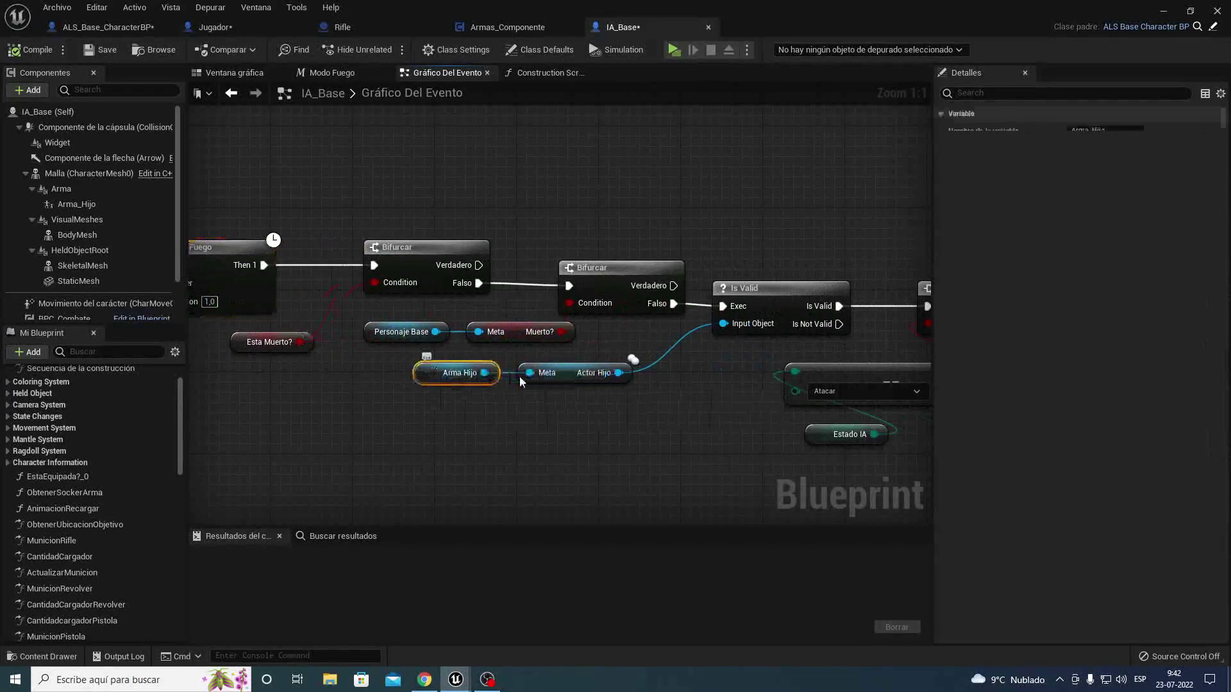
{"action": "right_click_drag", "start_coordinate": [288, 379], "coordinate": [670, 395]}
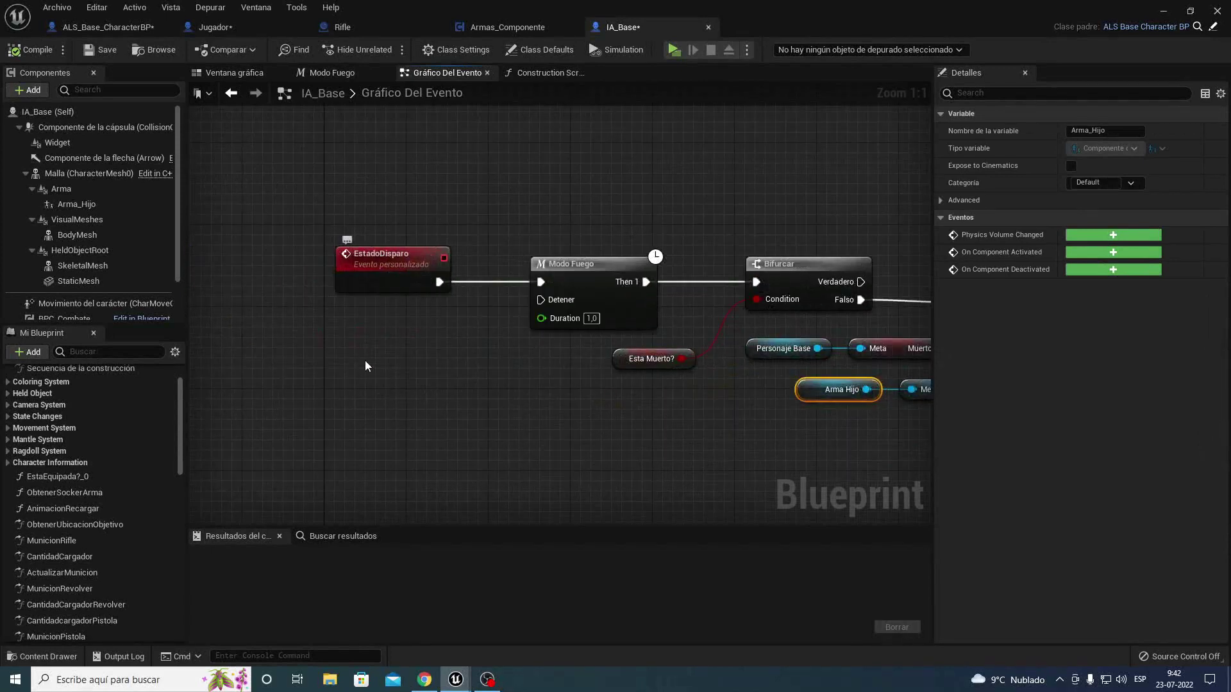
{"action": "right_click", "coordinate": [362, 386]}
{"action": "left_click", "coordinate": [337, 350]}
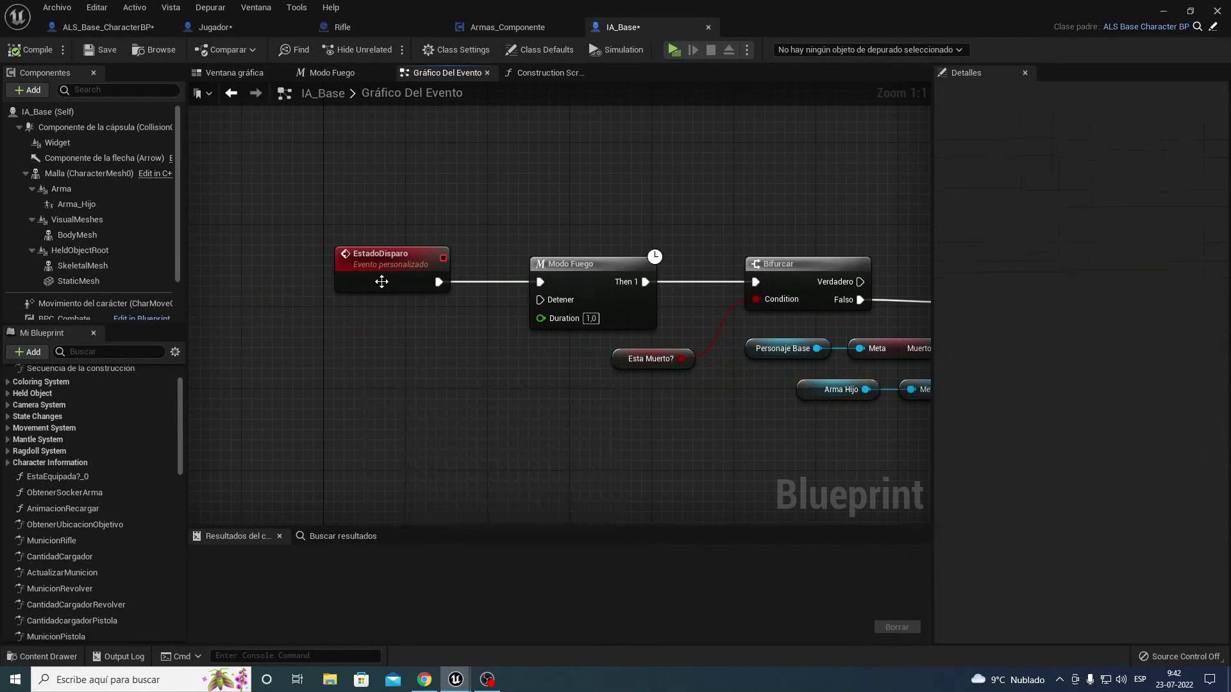
{"action": "scroll", "coordinate": [145, 479], "scroll_direction": "up", "scroll_amount": 2}
{"action": "scroll", "coordinate": [138, 486], "scroll_direction": "down", "scroll_amount": 3}
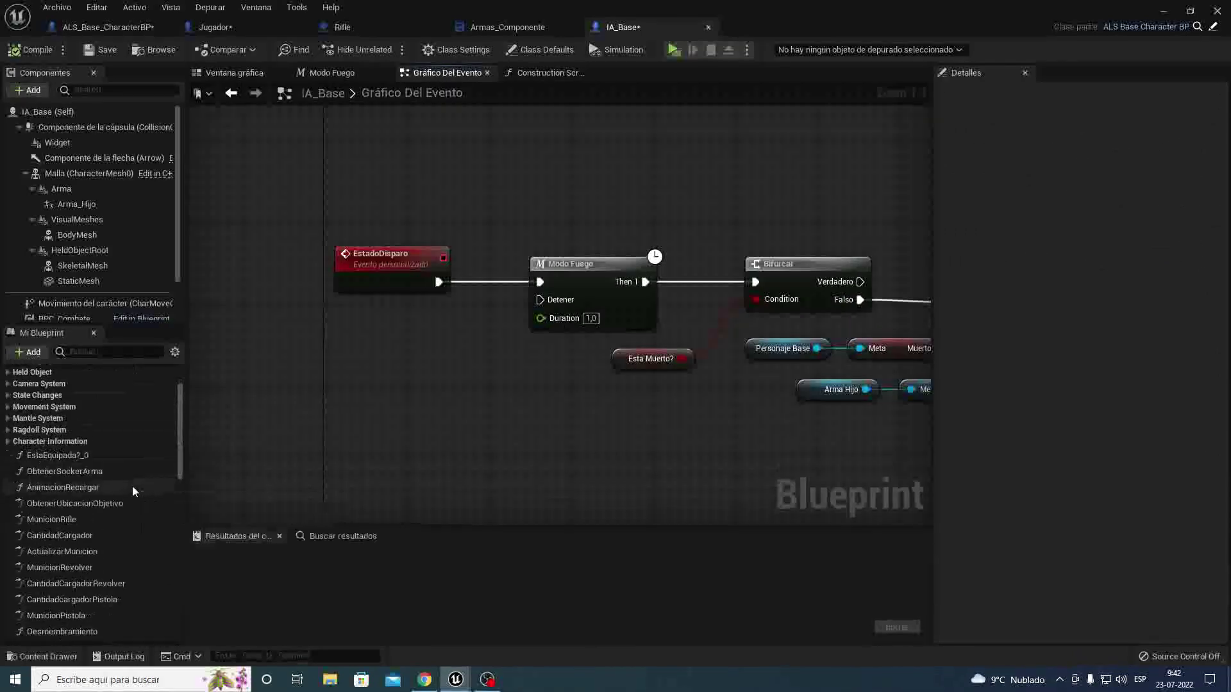
{"action": "scroll", "coordinate": [501, 445], "scroll_direction": "down", "scroll_amount": 2}
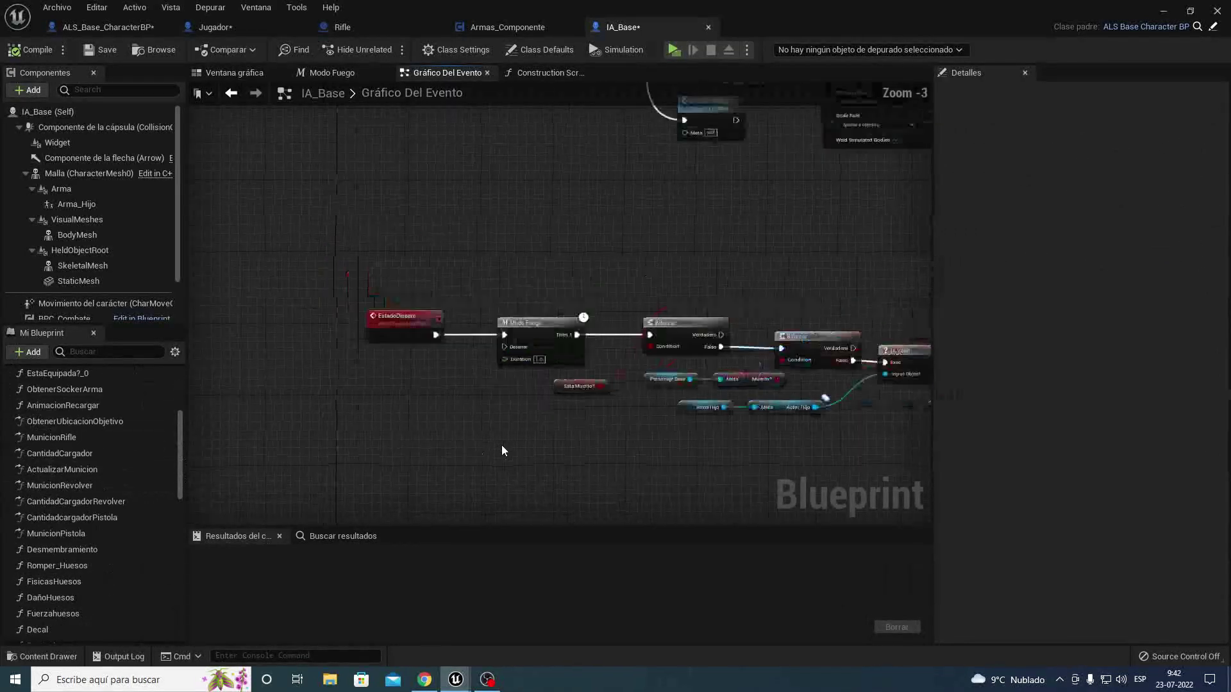
Step: Zoom out over the fire logic, hide the blueprint editor and return to the Content root
{"action": "right_click_drag", "start_coordinate": [706, 430], "coordinate": [426, 192]}
{"action": "scroll", "coordinate": [425, 191], "scroll_direction": "up", "scroll_amount": 1}
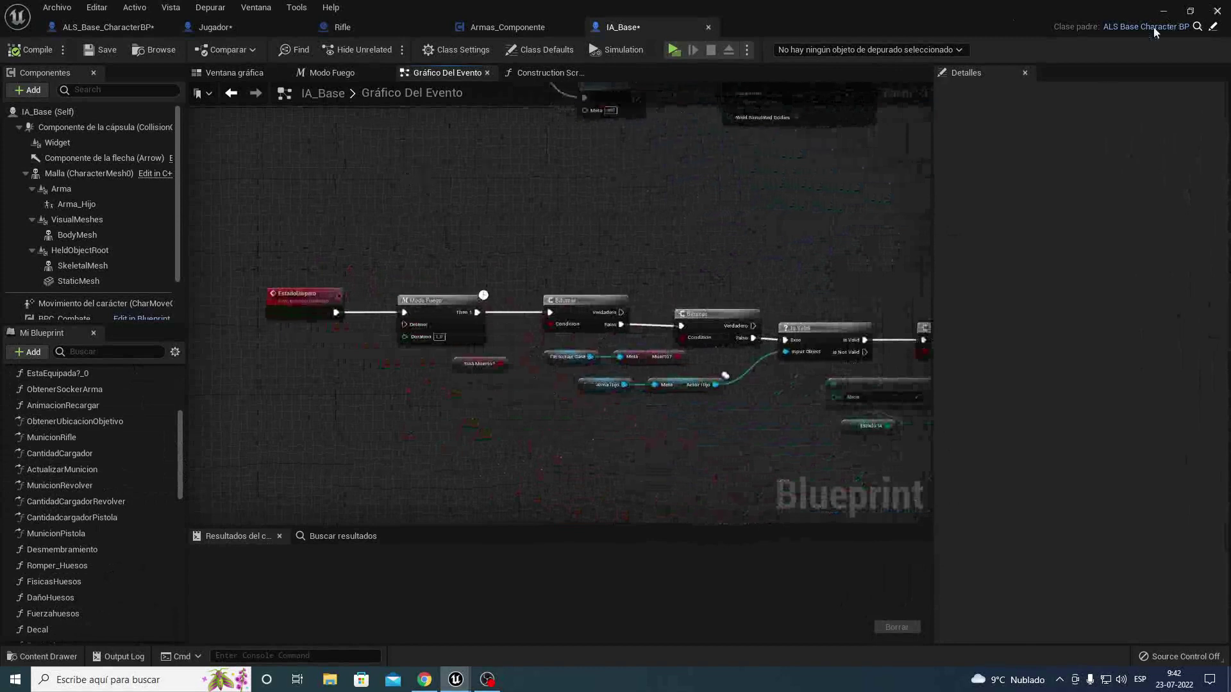
{"action": "scroll", "coordinate": [509, 225], "scroll_direction": "up", "scroll_amount": 1}
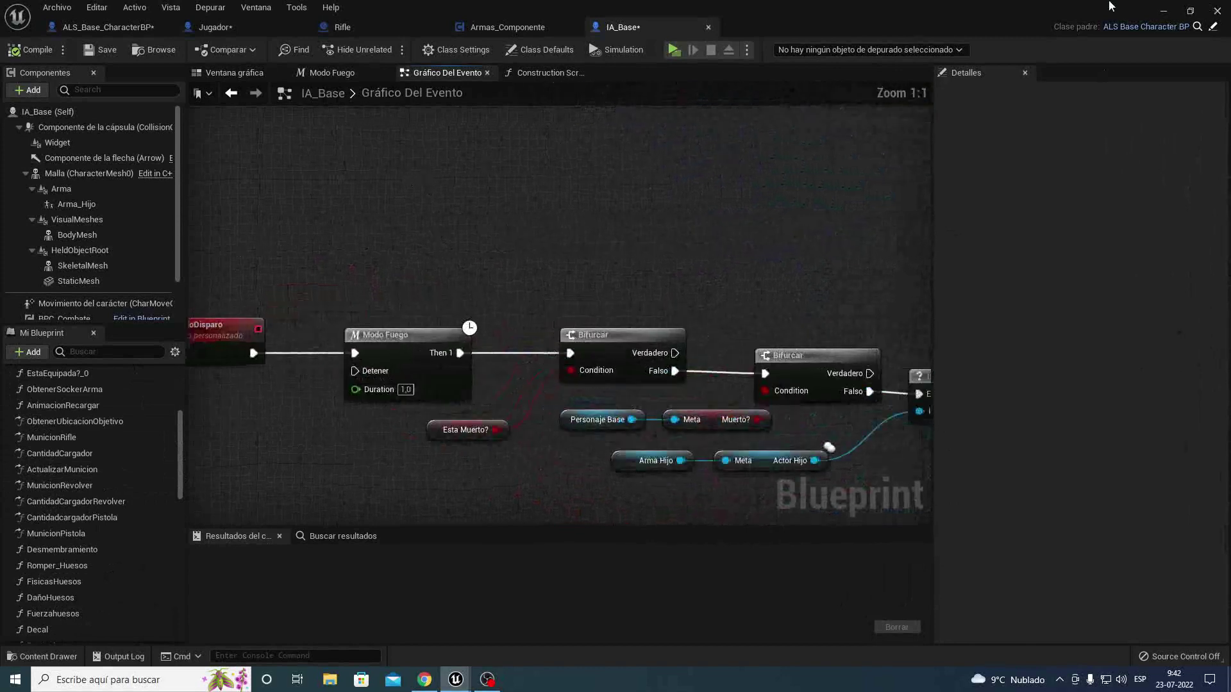
{"action": "left_click", "coordinate": [1152, 9]}
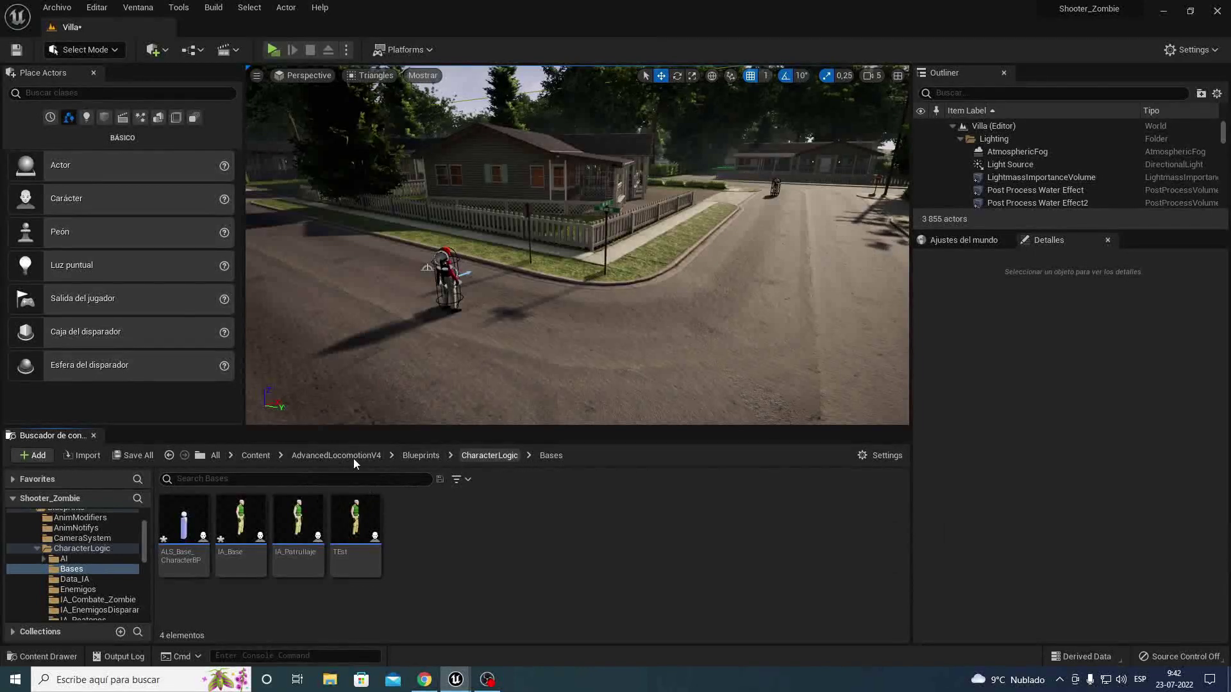
{"action": "left_click", "coordinate": [256, 456]}
Step: Check the states of the IA_Estado enumeration in BP > IA_Nueva
{"action": "double_click", "coordinate": [428, 532]}
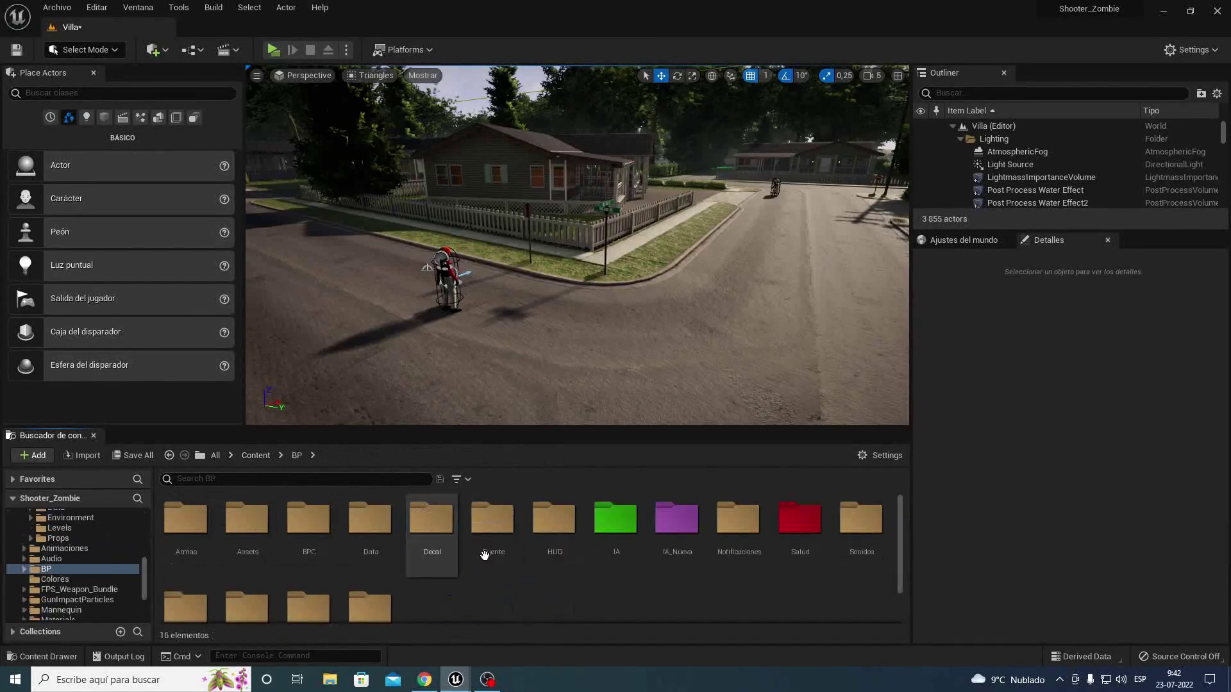
{"action": "double_click", "coordinate": [677, 521]}
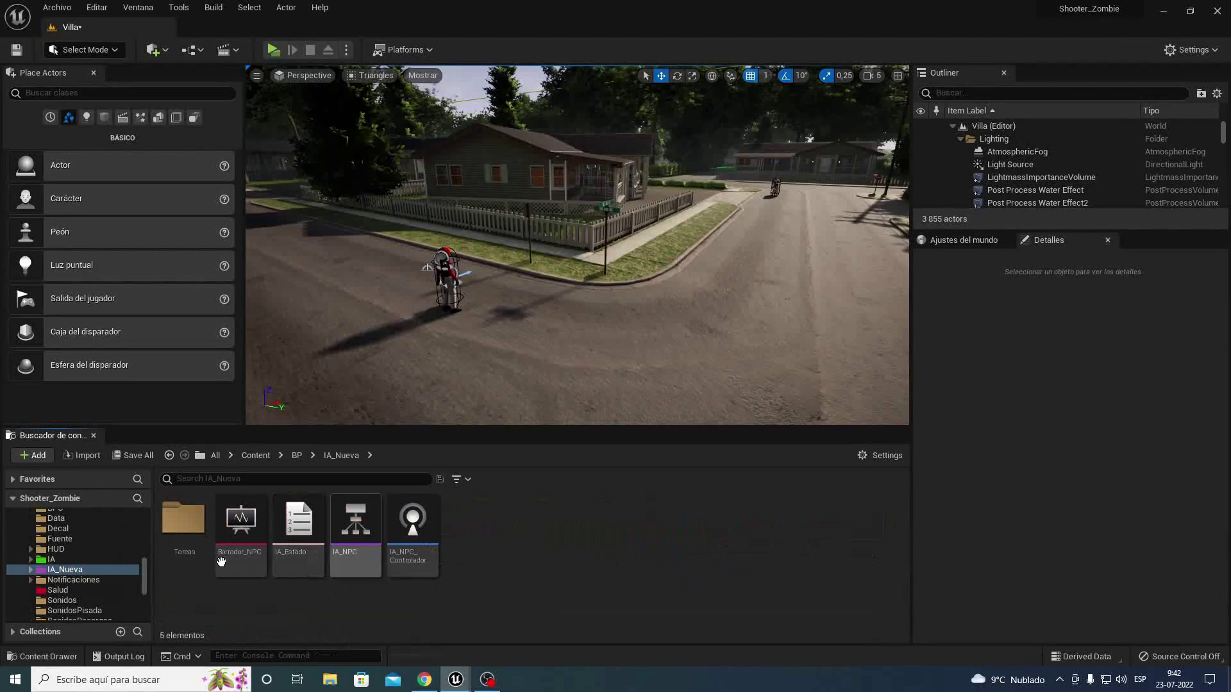
{"action": "double_click", "coordinate": [285, 562]}
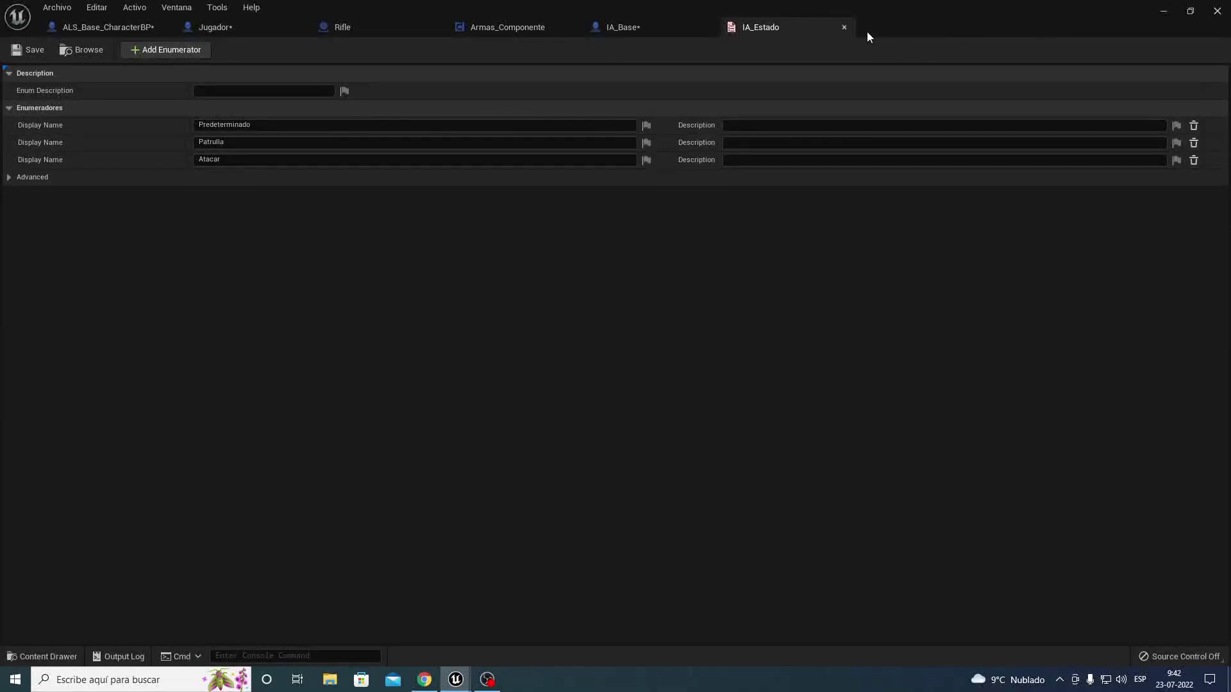
{"action": "left_click", "coordinate": [844, 28]}
{"action": "left_click", "coordinate": [1164, 11]}
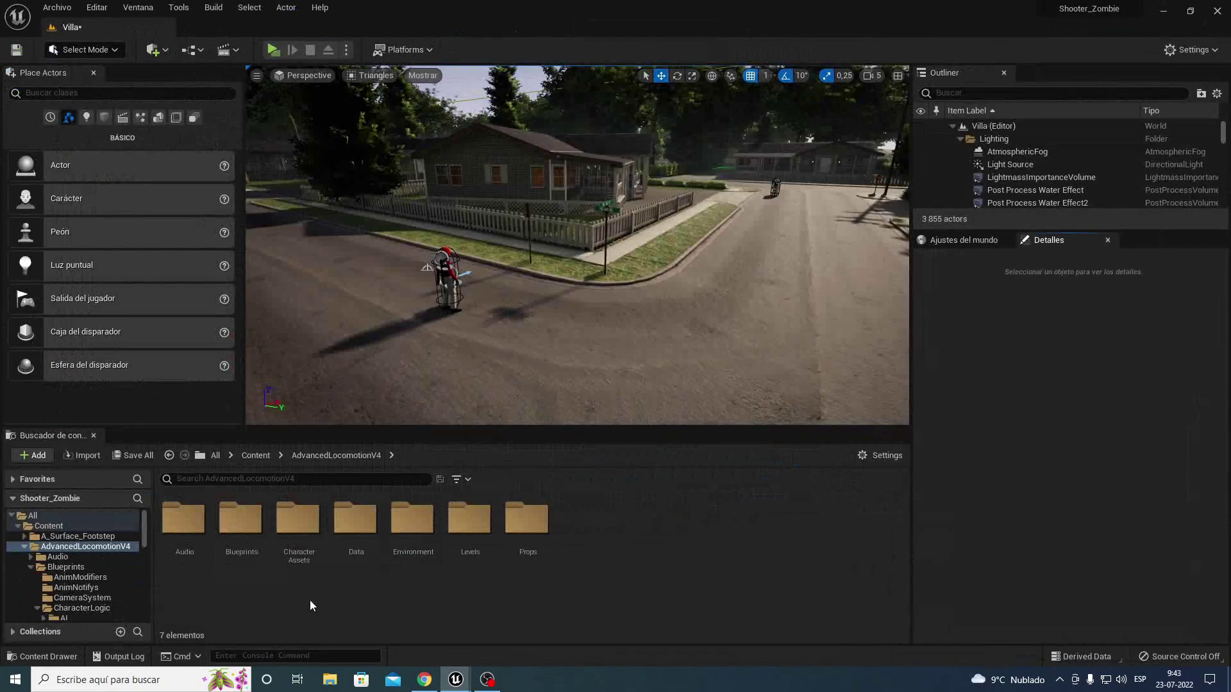
Step: Select IA_NPC_Pistola in Blueprints > CharacterLogic > IA_EnemigosDisparan
{"action": "double_click", "coordinate": [252, 555]}
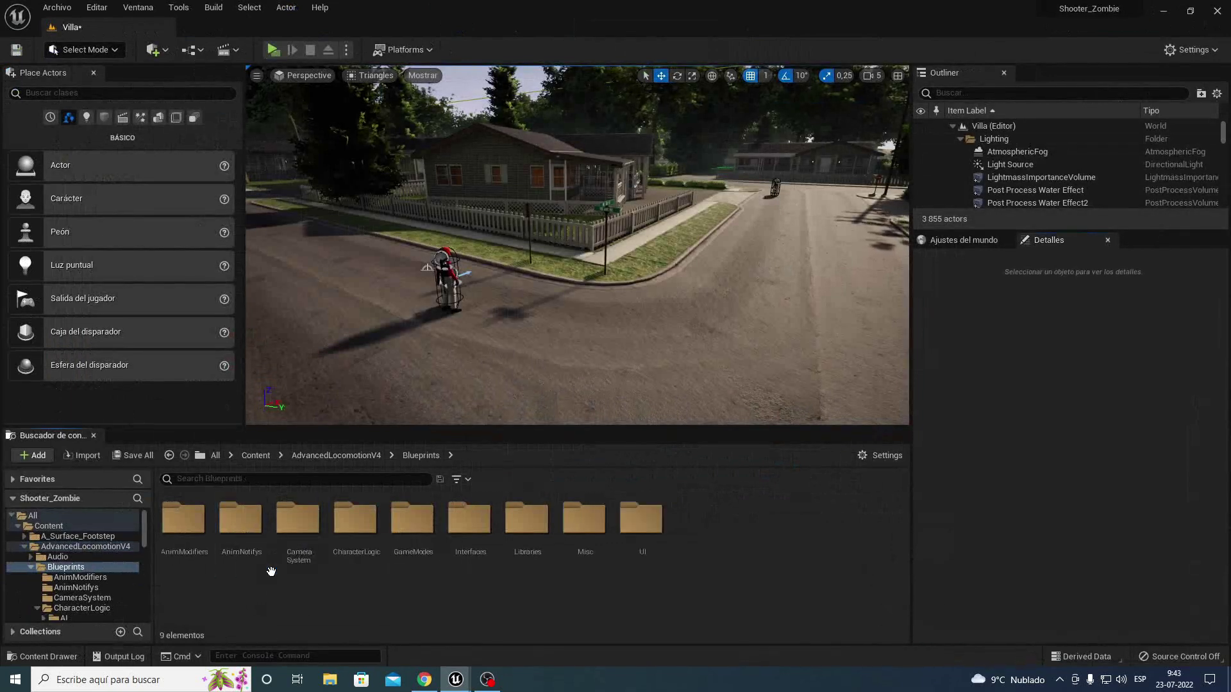
{"action": "double_click", "coordinate": [355, 522]}
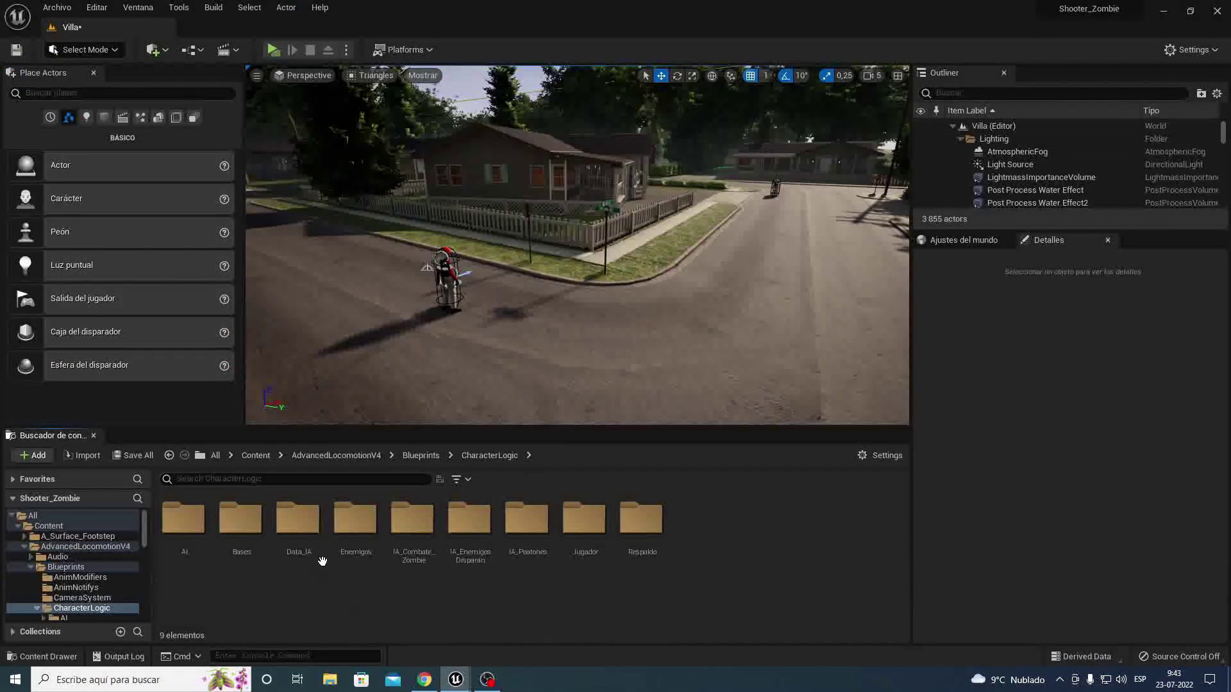
{"action": "double_click", "coordinate": [473, 536]}
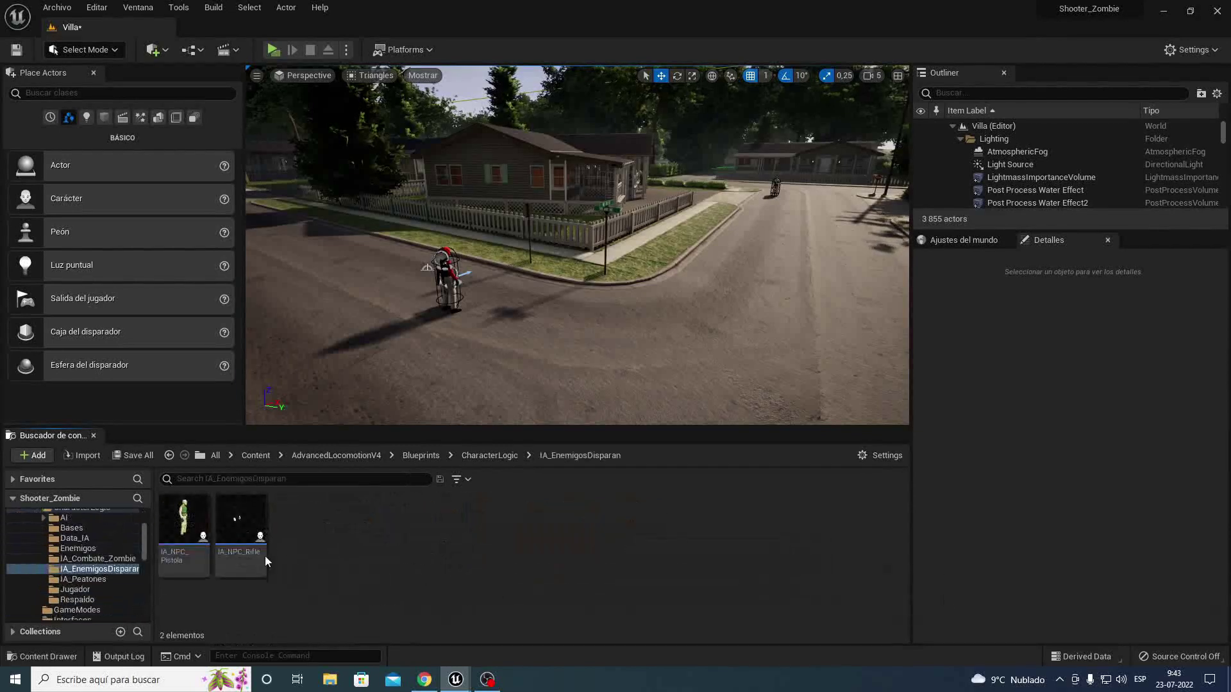
{"action": "left_click", "coordinate": [178, 534]}
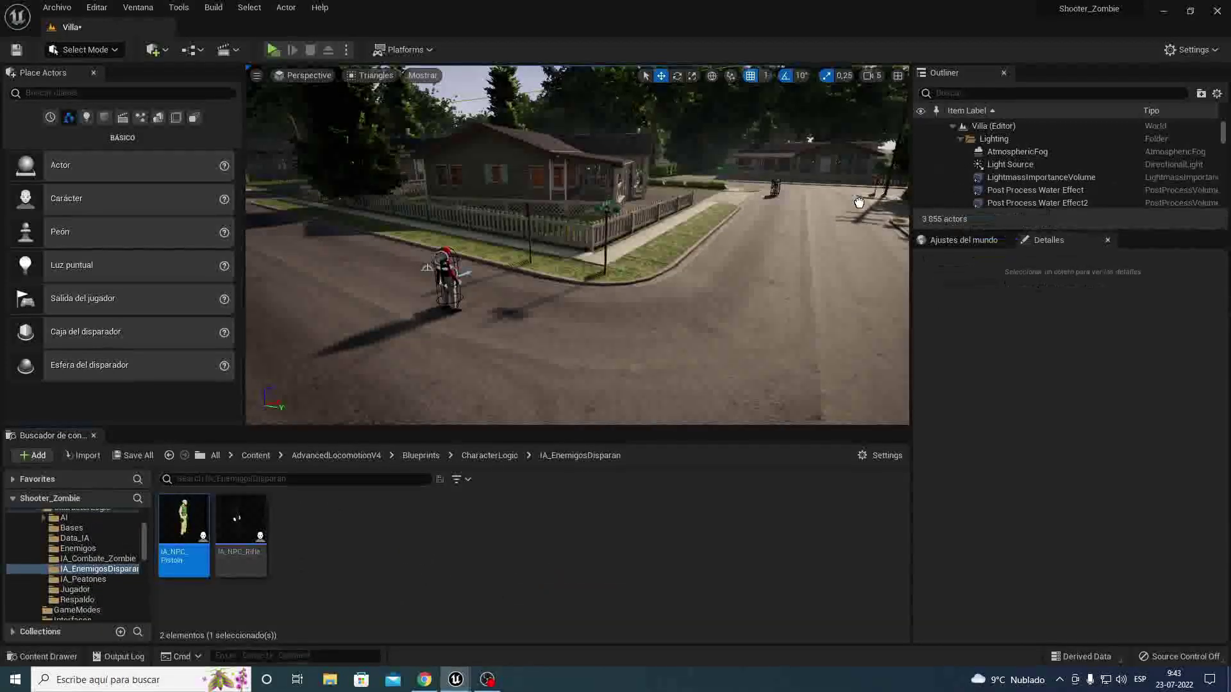
Step: Drop IA_NPC_Pistola onto the Villa street and rotate it about 150° around its vertical axis
{"action": "left_click_drag", "start_coordinate": [833, 205], "coordinate": [833, 207]}
{"action": "mouse_move", "coordinate": [833, 207]}
{"action": "right_mouse_down"}
{"action": "mouse_move", "coordinate": [801, 218]}
{"action": "mouse_move", "coordinate": [885, 276]}
{"action": "mouse_move", "coordinate": [833, 256]}
{"action": "mouse_move", "coordinate": [714, 299]}
{"action": "right_mouse_up"}
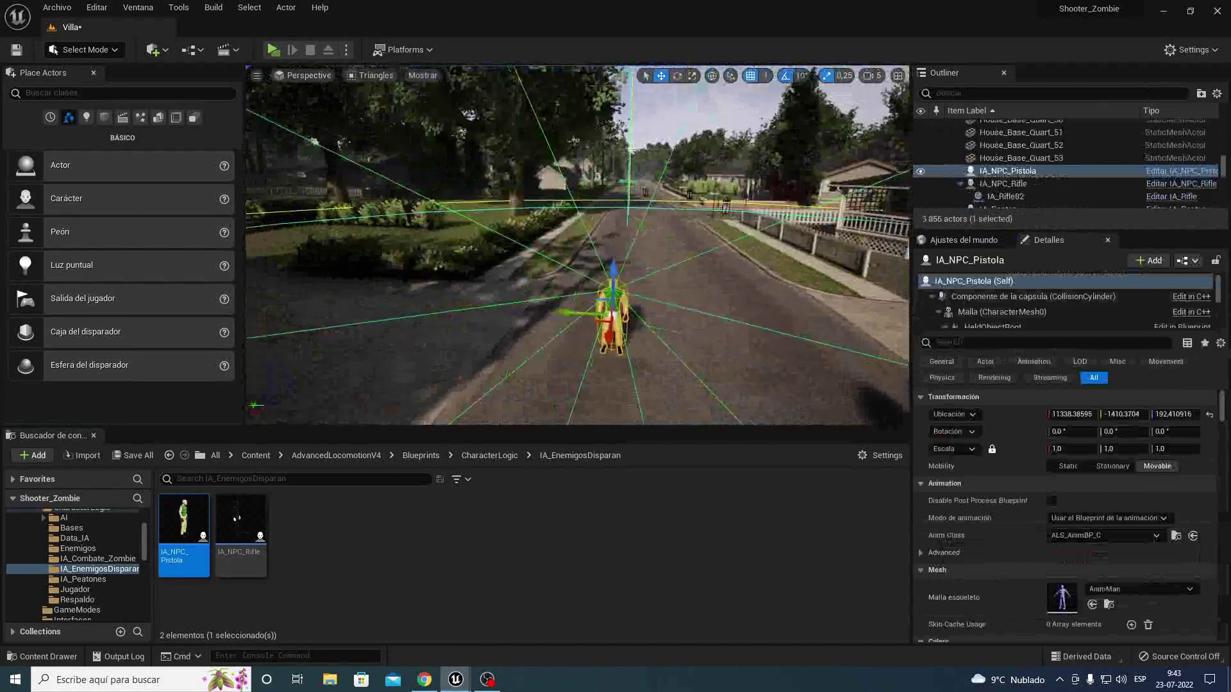
{"action": "key", "text": "e"}
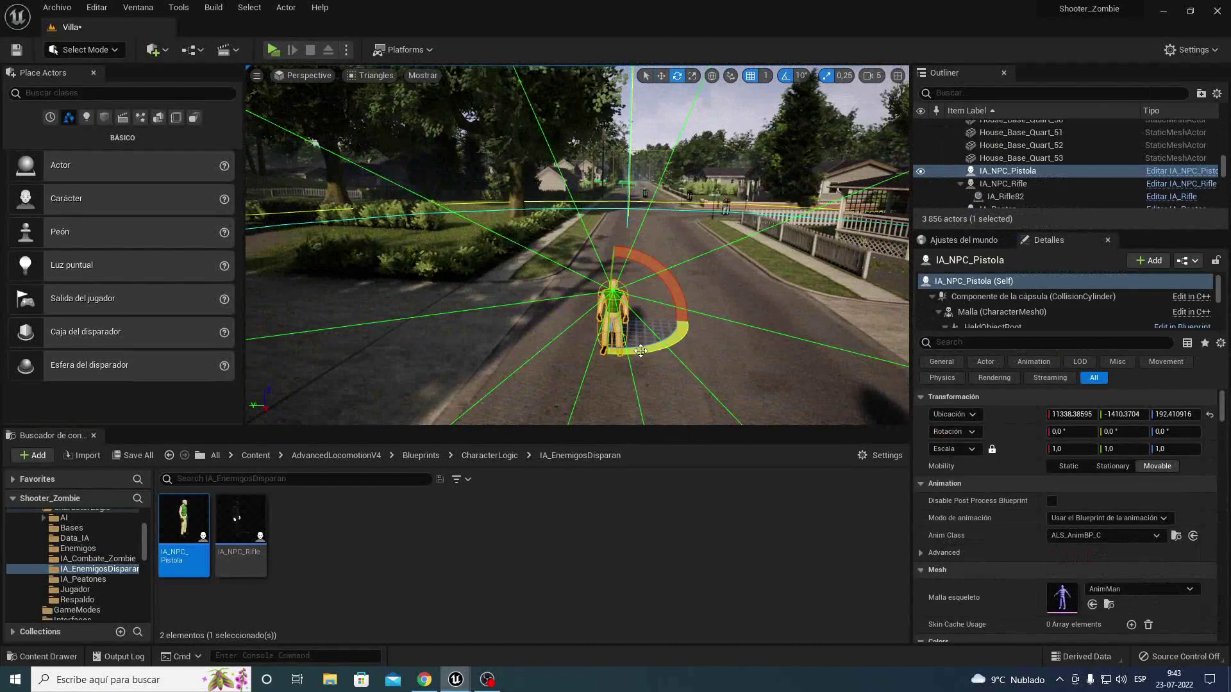
{"action": "mouse_move", "coordinate": [641, 351]}
{"action": "left_mouse_down"}
{"action": "mouse_move", "coordinate": [522, 353]}
{"action": "mouse_move", "coordinate": [581, 369]}
{"action": "left_mouse_up"}
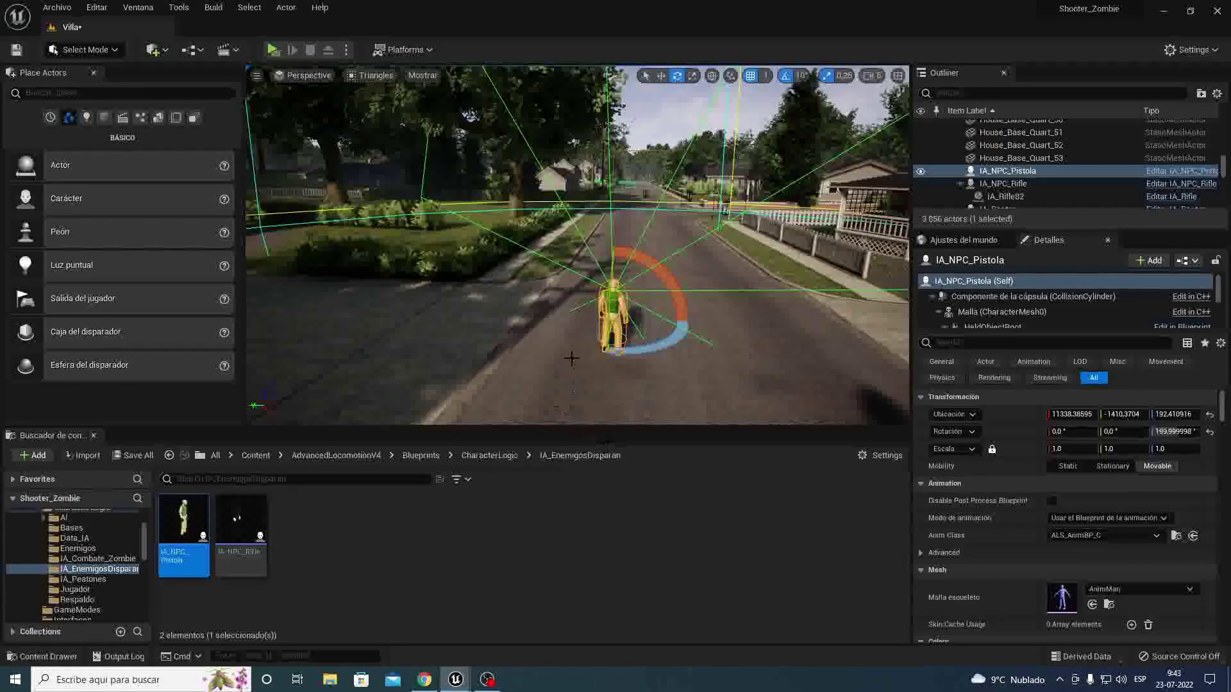
{"action": "mouse_move", "coordinate": [571, 358]}
{"action": "right_mouse_down"}
{"action": "mouse_move", "coordinate": [648, 349]}
{"action": "mouse_move", "coordinate": [576, 349]}
{"action": "right_mouse_up"}
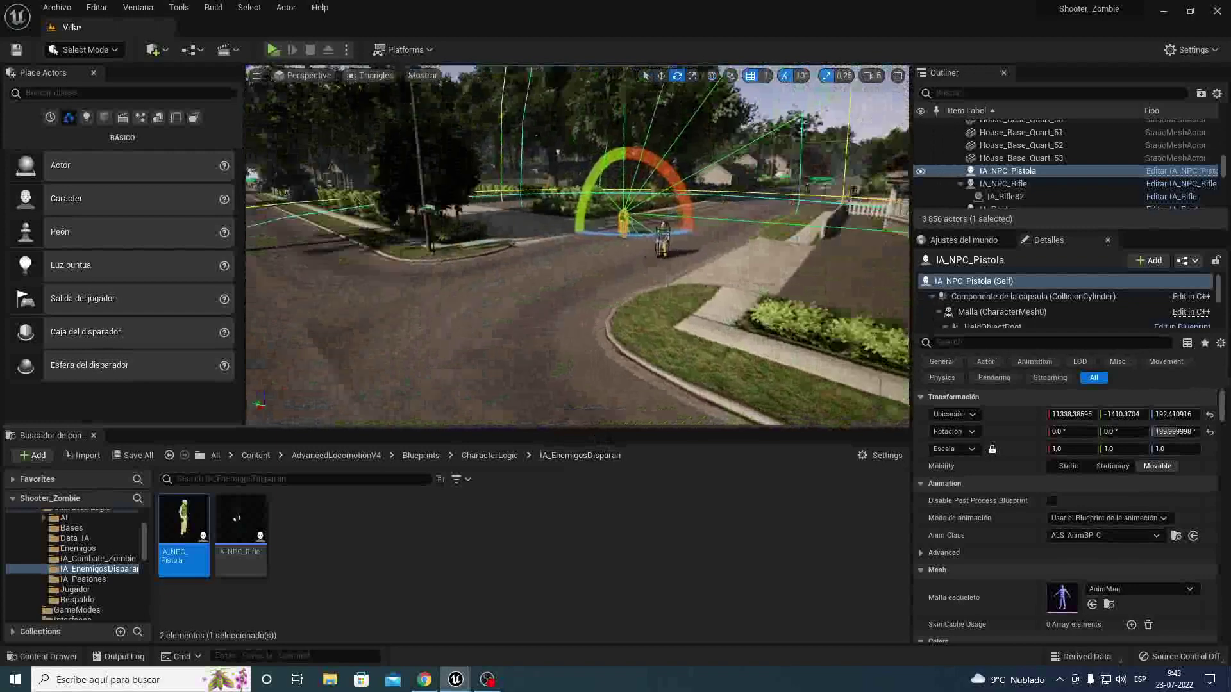
{"action": "right_click_drag", "start_coordinate": [577, 350], "coordinate": [636, 455]}
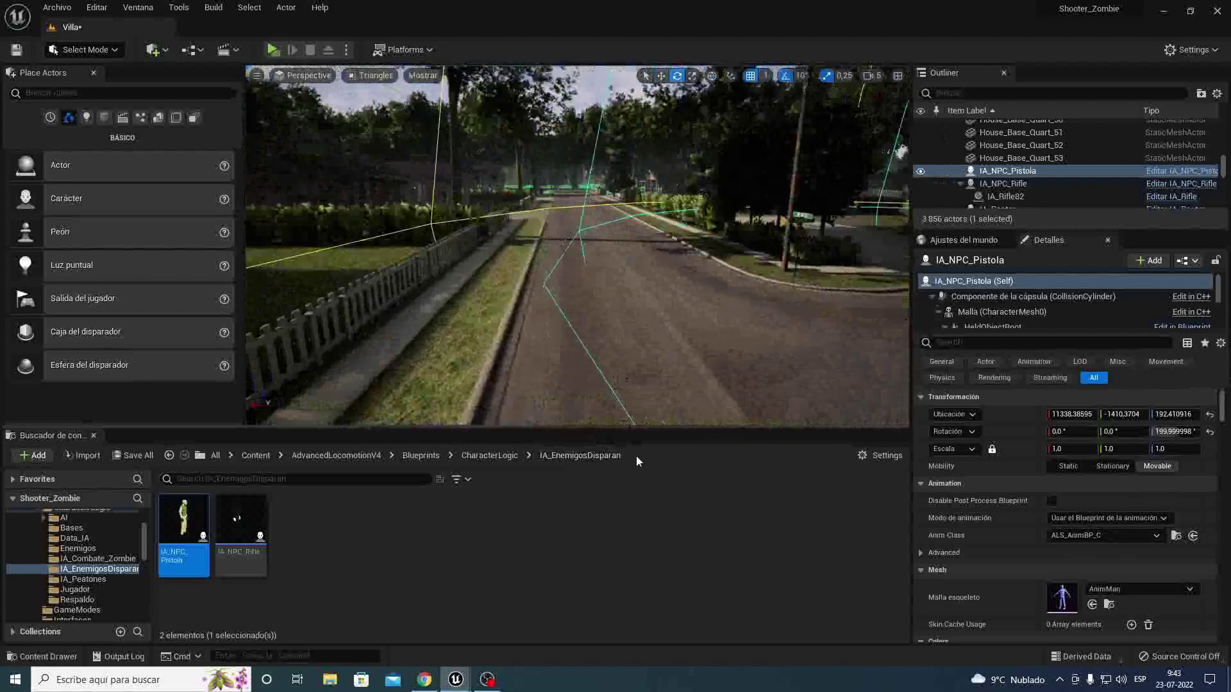
{"action": "double_click", "coordinate": [186, 522]}
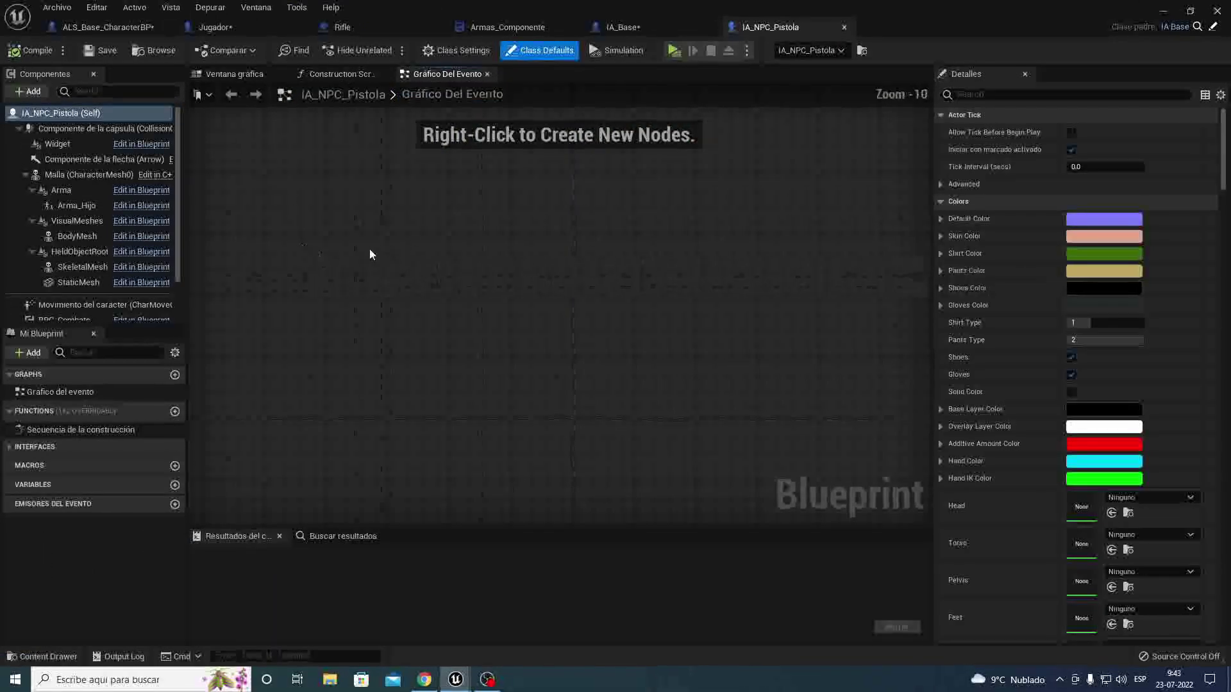
{"action": "right_click_drag", "start_coordinate": [457, 459], "coordinate": [423, 220]}
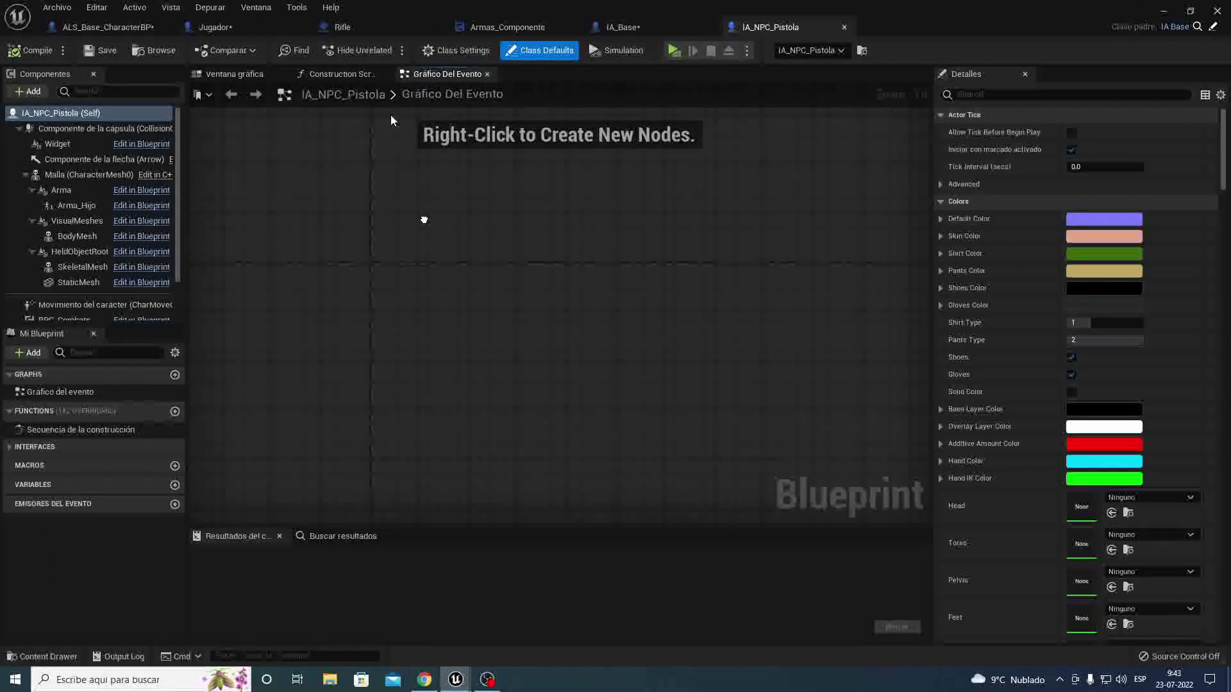
{"action": "left_click", "coordinate": [341, 75]}
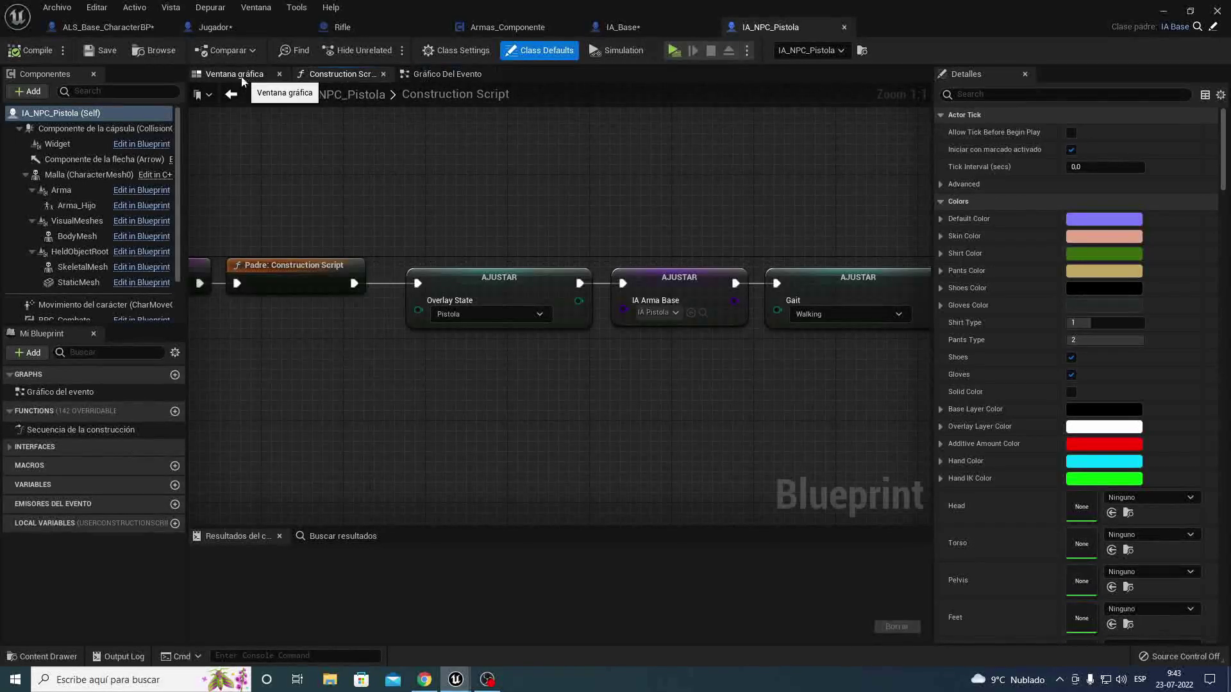
{"action": "left_click", "coordinate": [463, 301]}
{"action": "right_click_drag", "start_coordinate": [464, 410], "coordinate": [299, 415]}
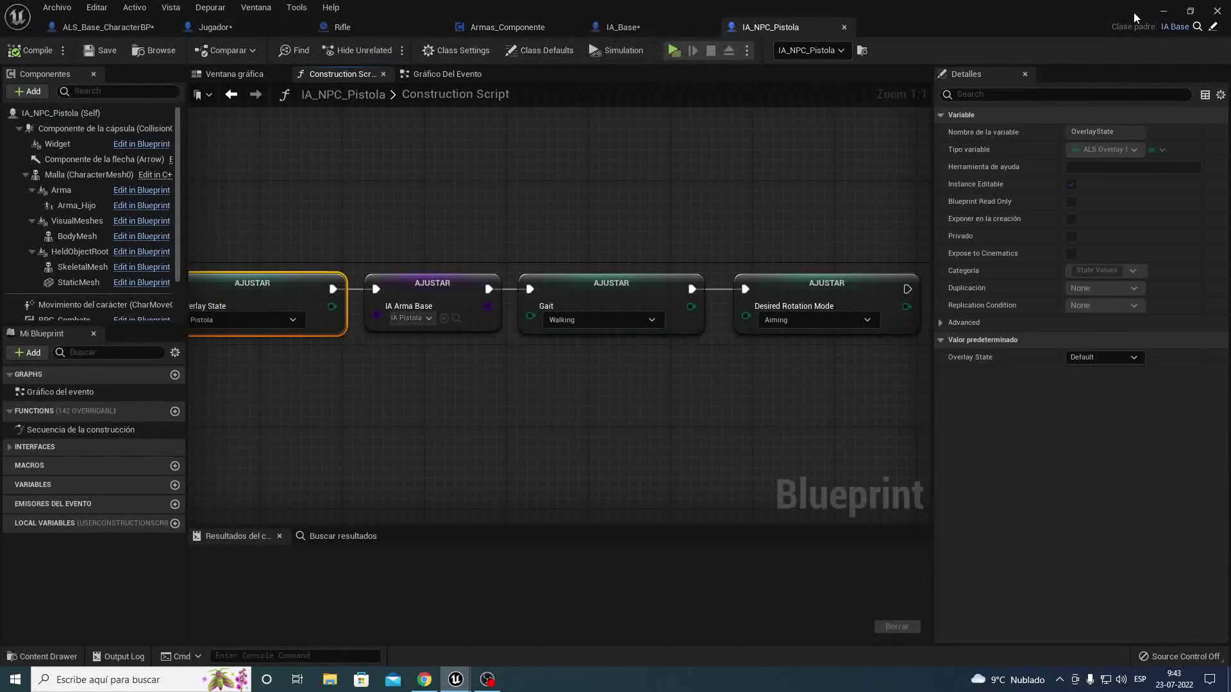
{"action": "left_click", "coordinate": [1163, 13]}
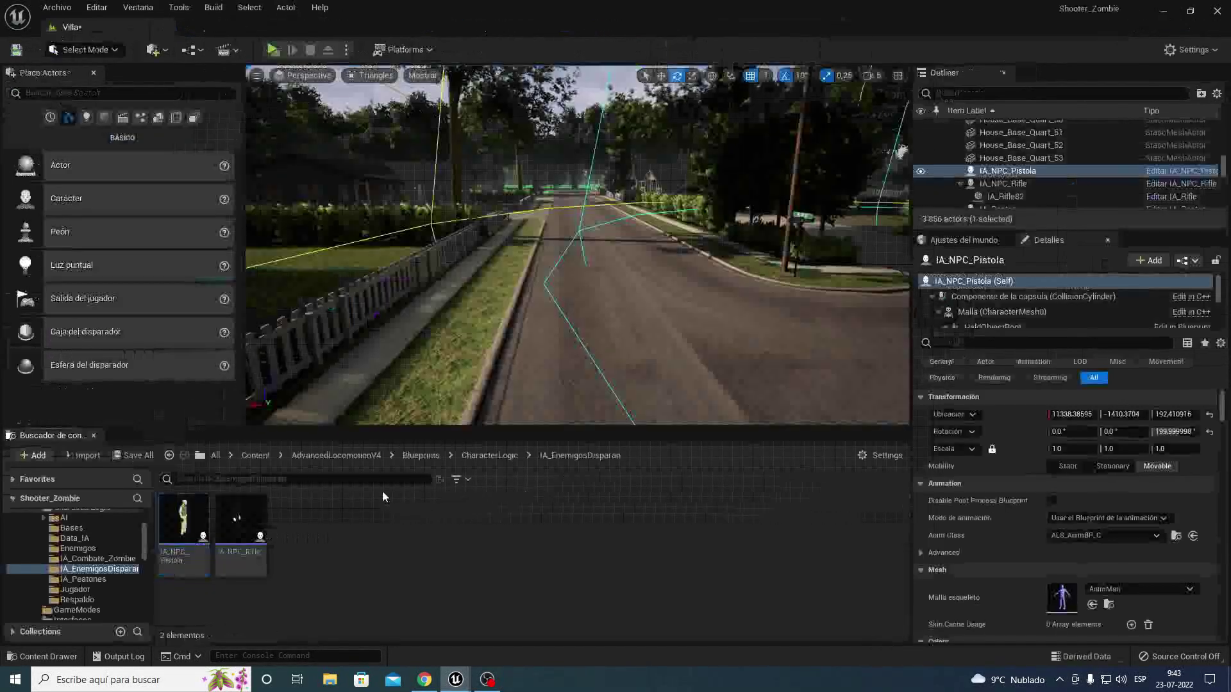
{"action": "left_click", "coordinate": [257, 456]}
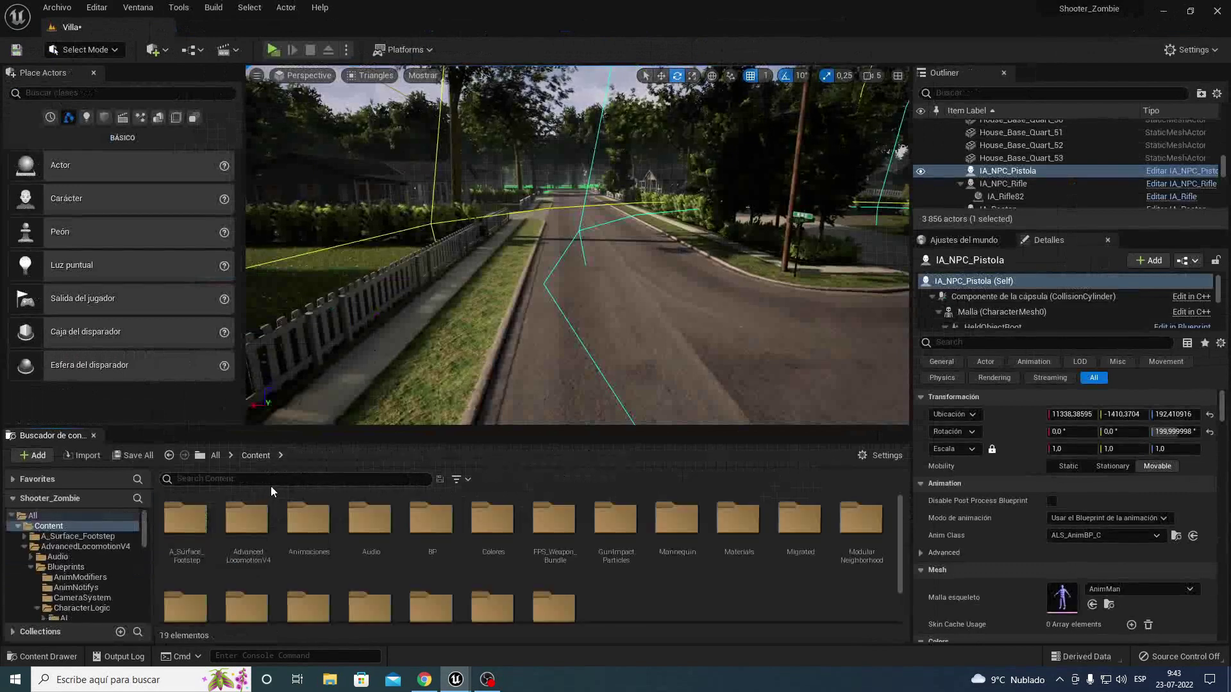
{"action": "type", "text": "arma"}
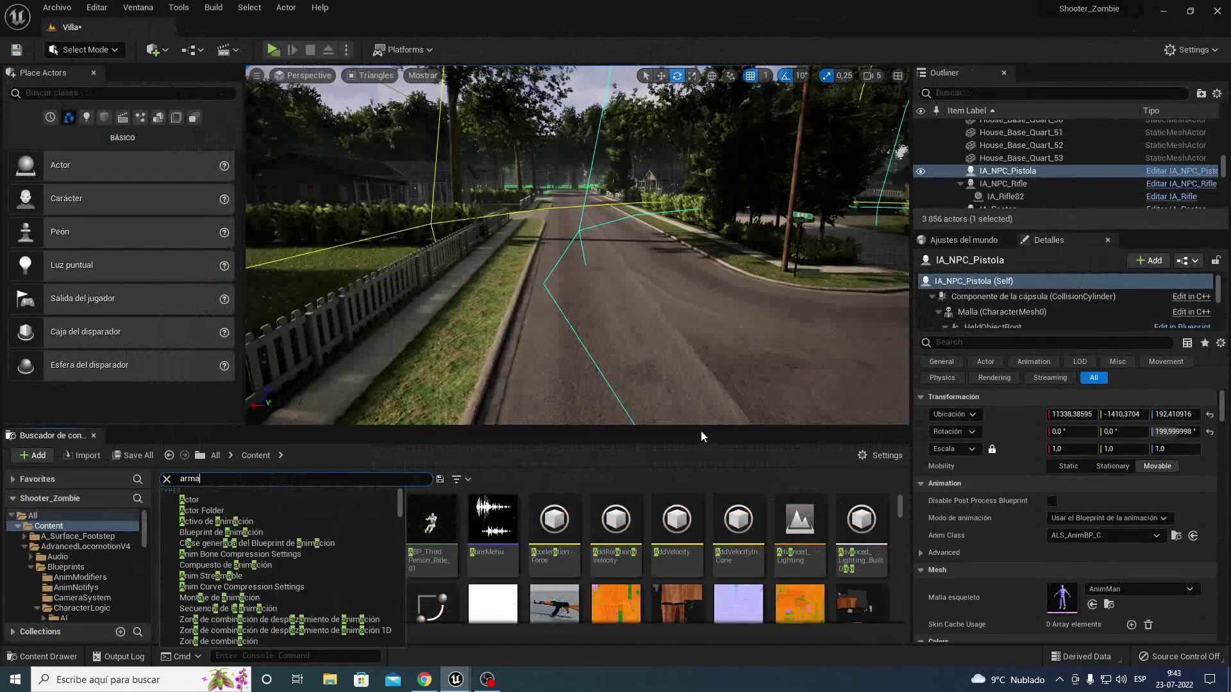
{"action": "type", "text": "sc"}
{"action": "key", "text": "BackSpace"}
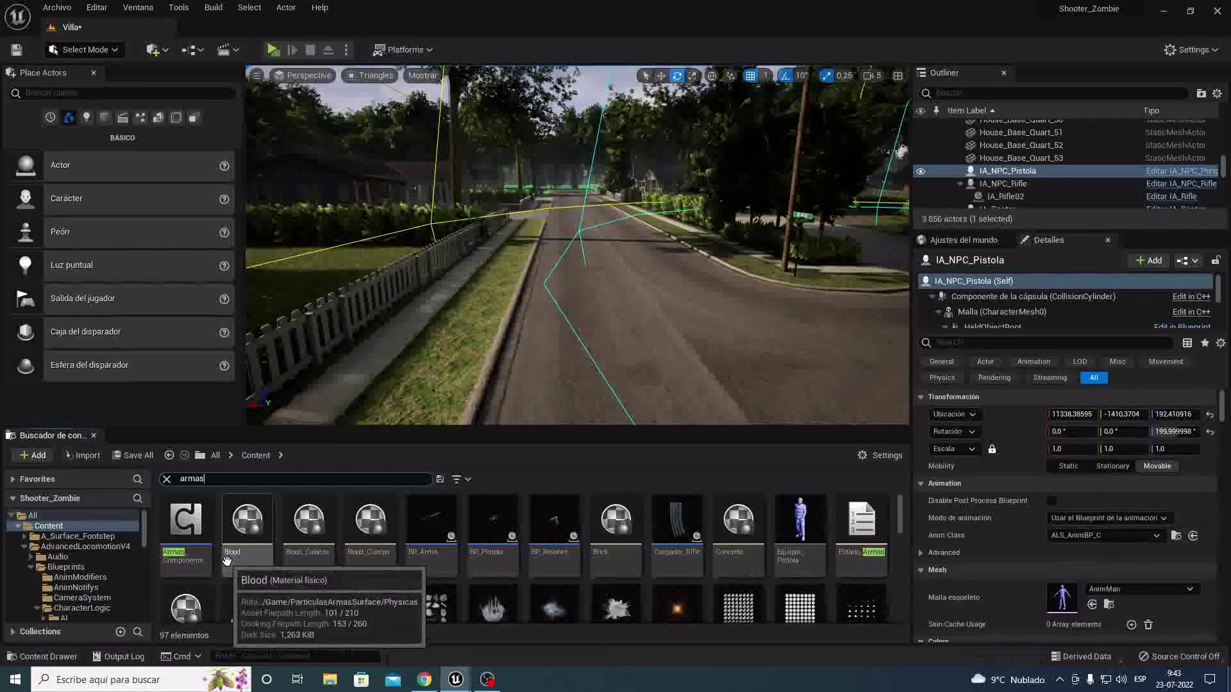
{"action": "scroll", "coordinate": [368, 606], "scroll_direction": "down", "scroll_amount": 2}
{"action": "scroll", "coordinate": [256, 564], "scroll_direction": "up", "scroll_amount": 2}
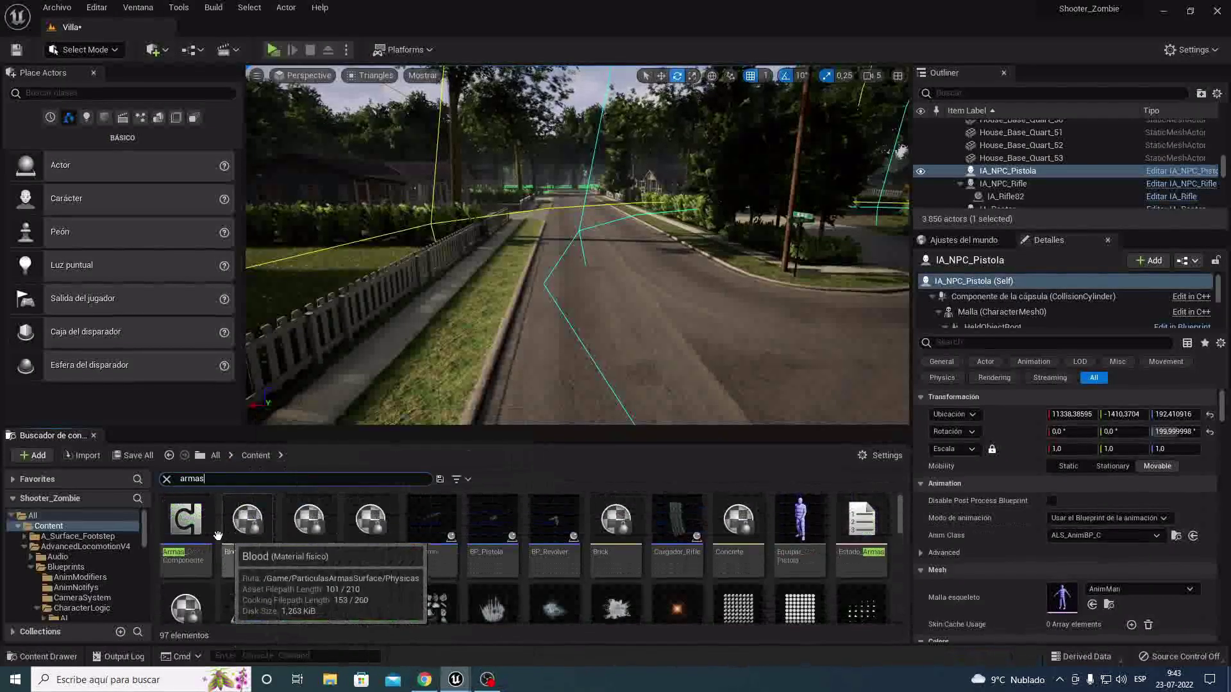
{"action": "left_click", "coordinate": [189, 544]}
{"action": "double_click", "coordinate": [190, 544]}
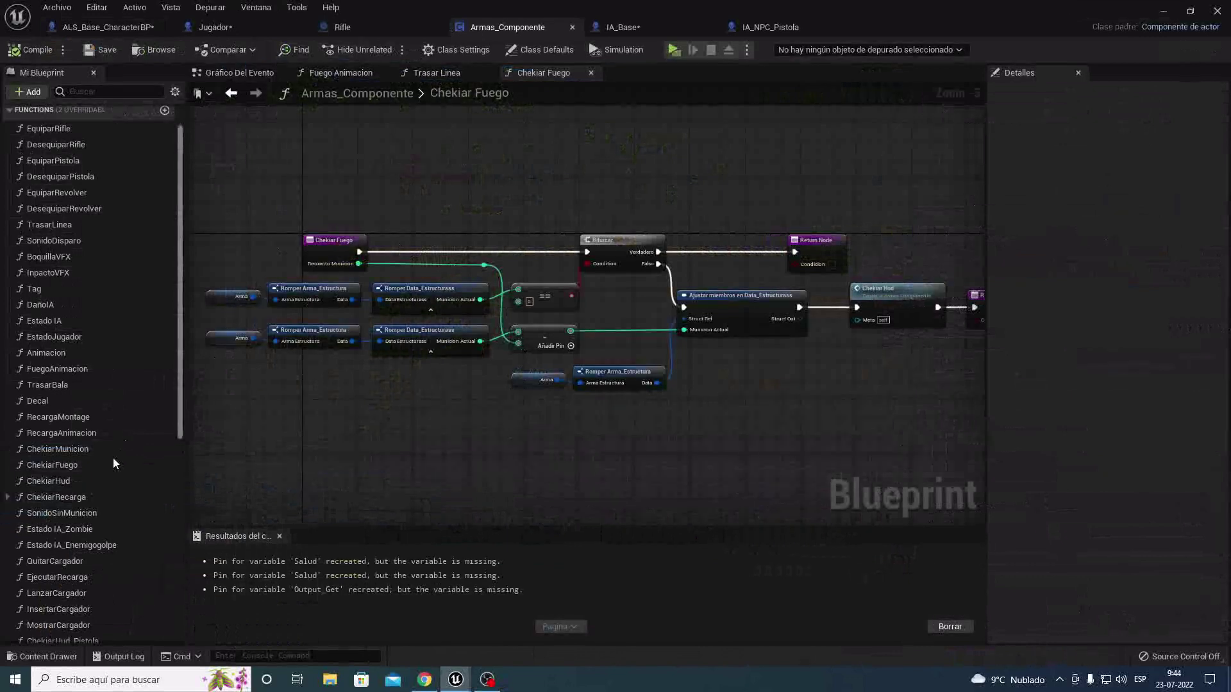
{"action": "scroll", "coordinate": [113, 458], "scroll_direction": "down", "scroll_amount": 5}
{"action": "scroll", "coordinate": [109, 468], "scroll_direction": "down", "scroll_amount": 1}
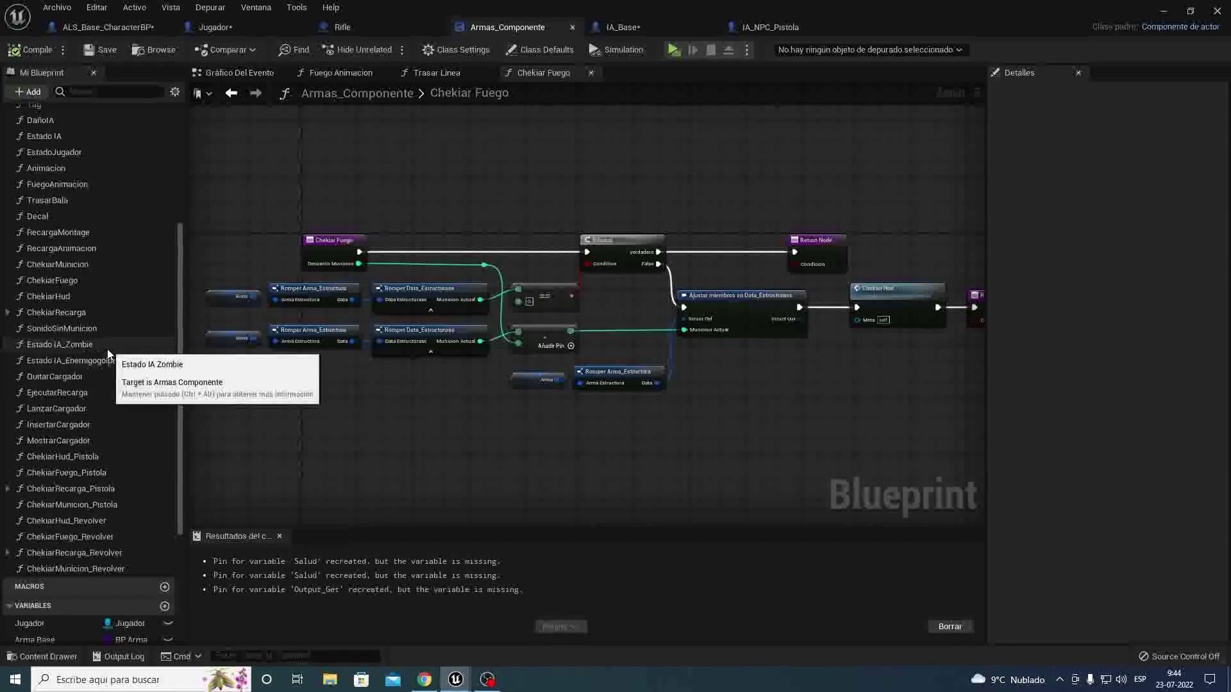
{"action": "double_click", "coordinate": [104, 361]}
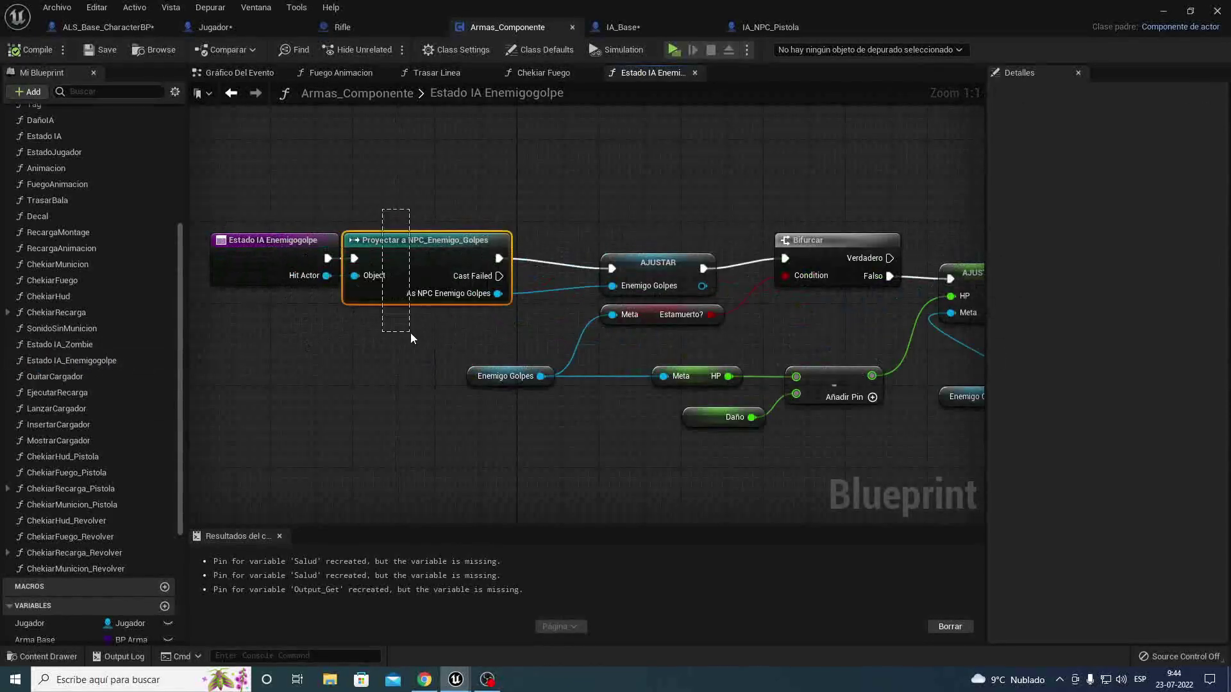
{"action": "right_click_drag", "start_coordinate": [410, 332], "coordinate": [199, 361]}
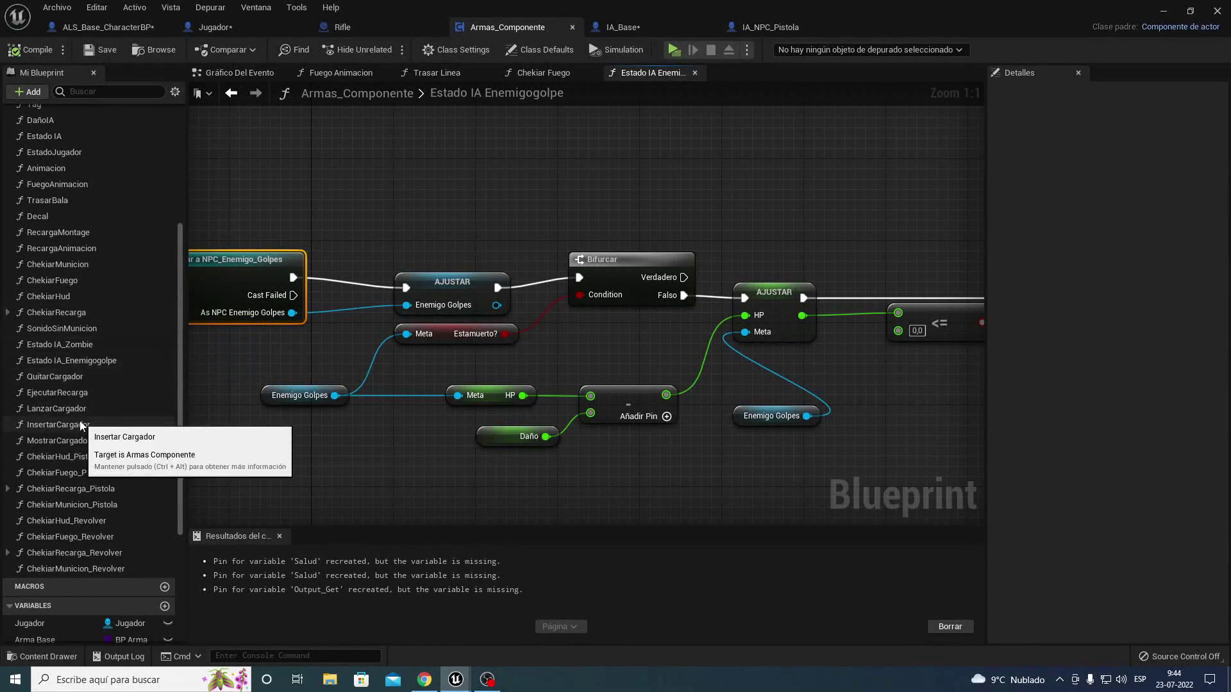
{"action": "left_click", "coordinate": [81, 361]}
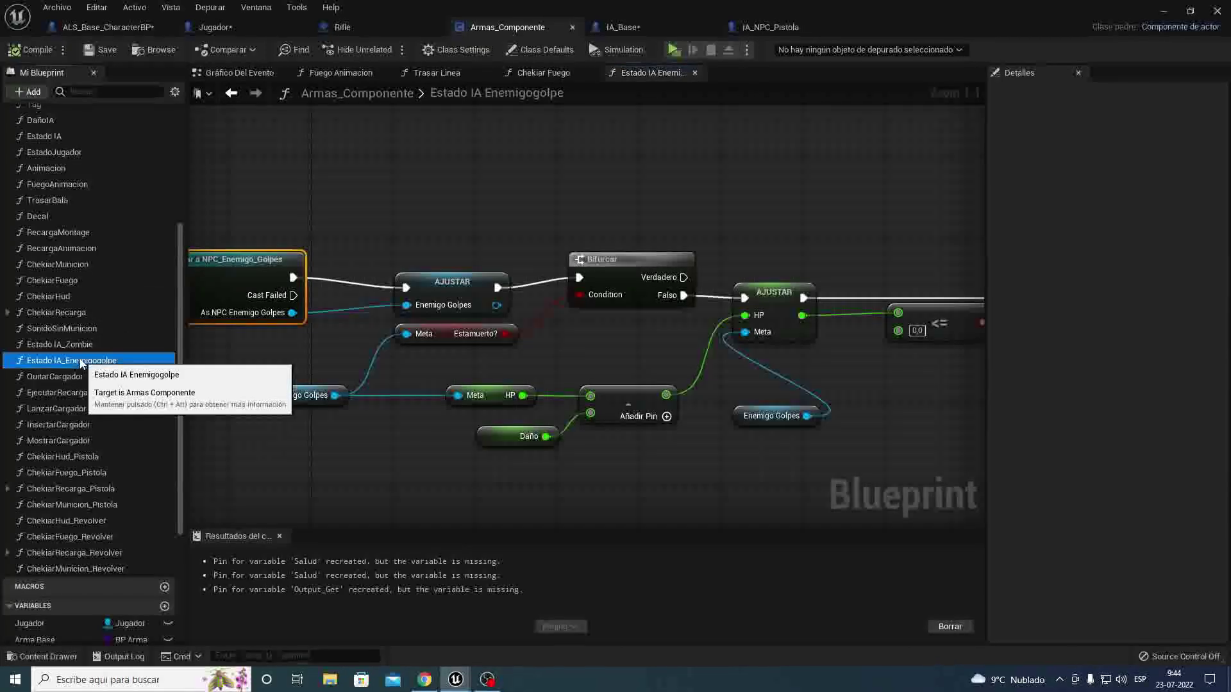
{"action": "left_click", "coordinate": [75, 345]}
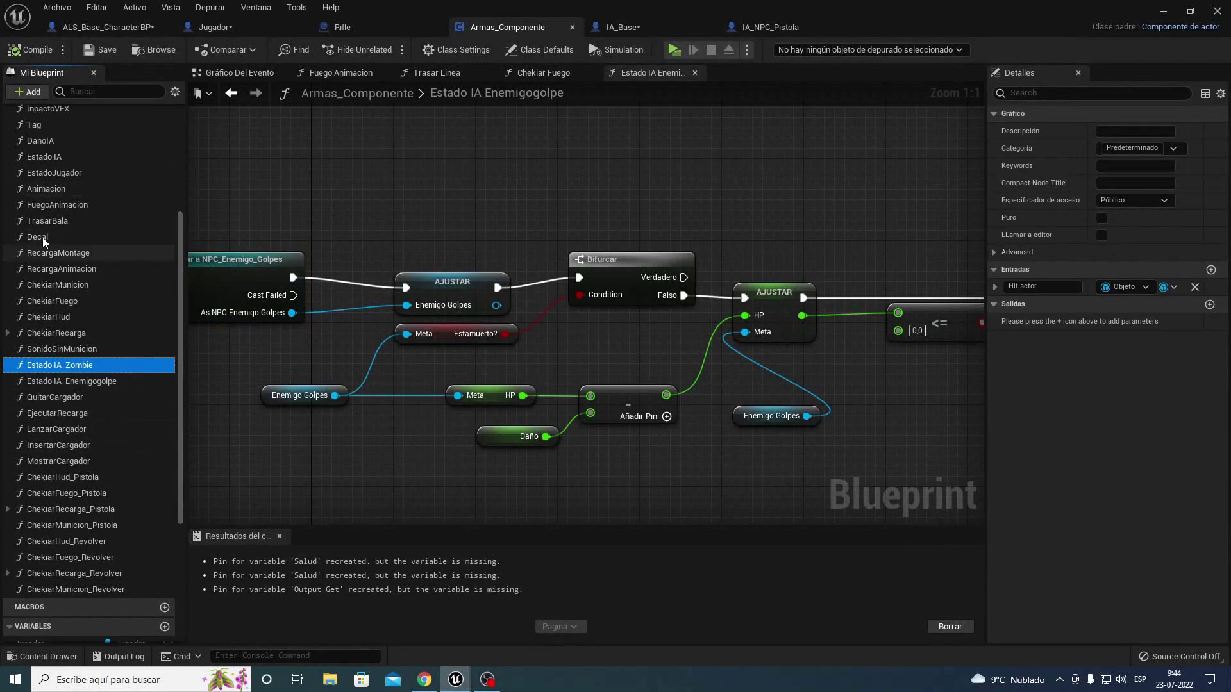
{"action": "scroll", "coordinate": [42, 237], "scroll_direction": "up", "scroll_amount": 5}
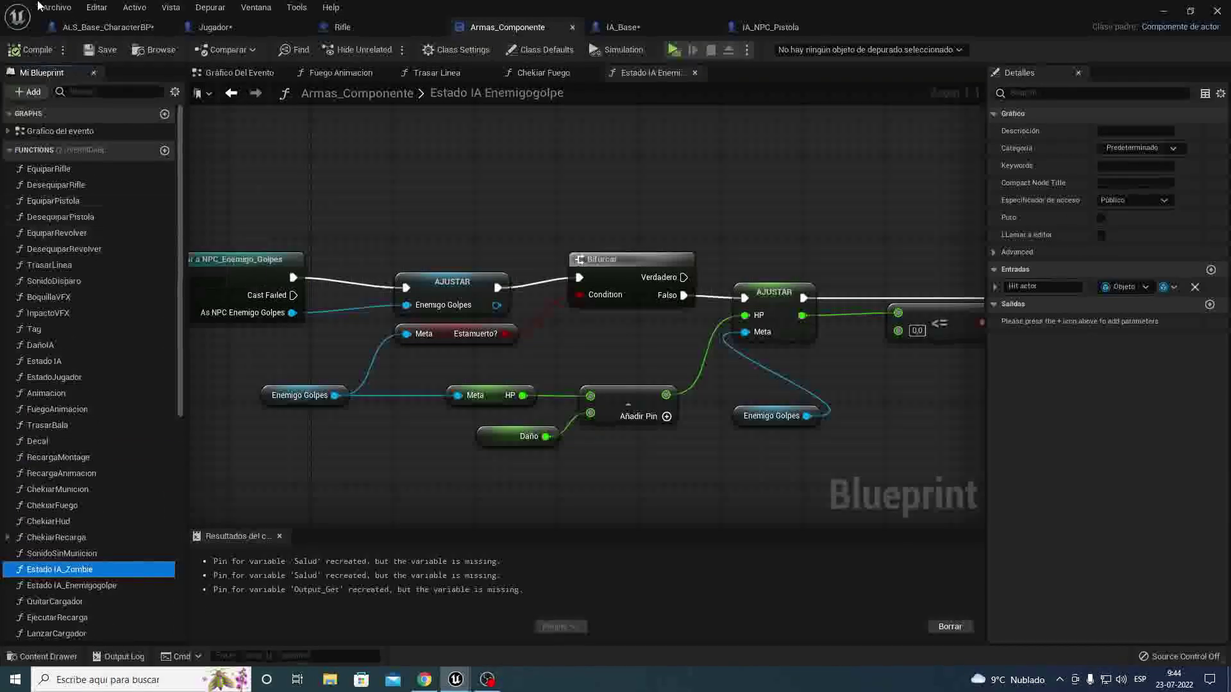
Step: In IA_Base's event graph, zoom out and marquee-select the whole row of fire-logic nodes
{"action": "left_click", "coordinate": [769, 27]}
{"action": "left_click", "coordinate": [622, 27]}
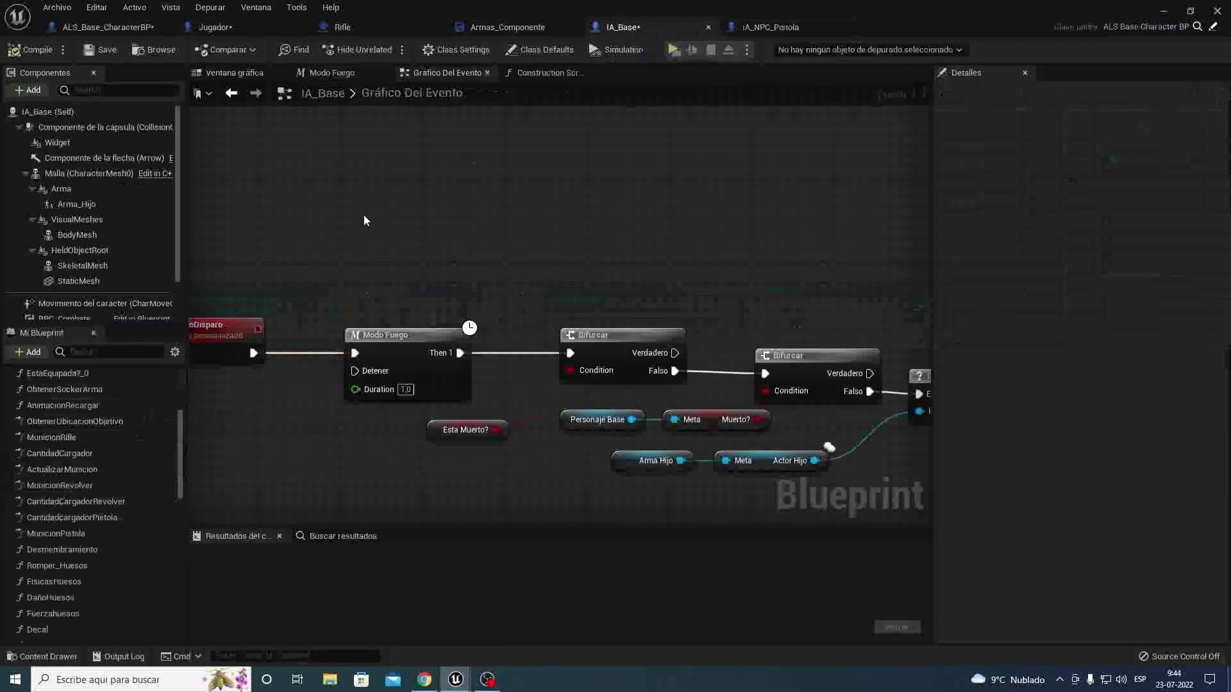
{"action": "scroll", "coordinate": [333, 401], "scroll_direction": "down", "scroll_amount": 5}
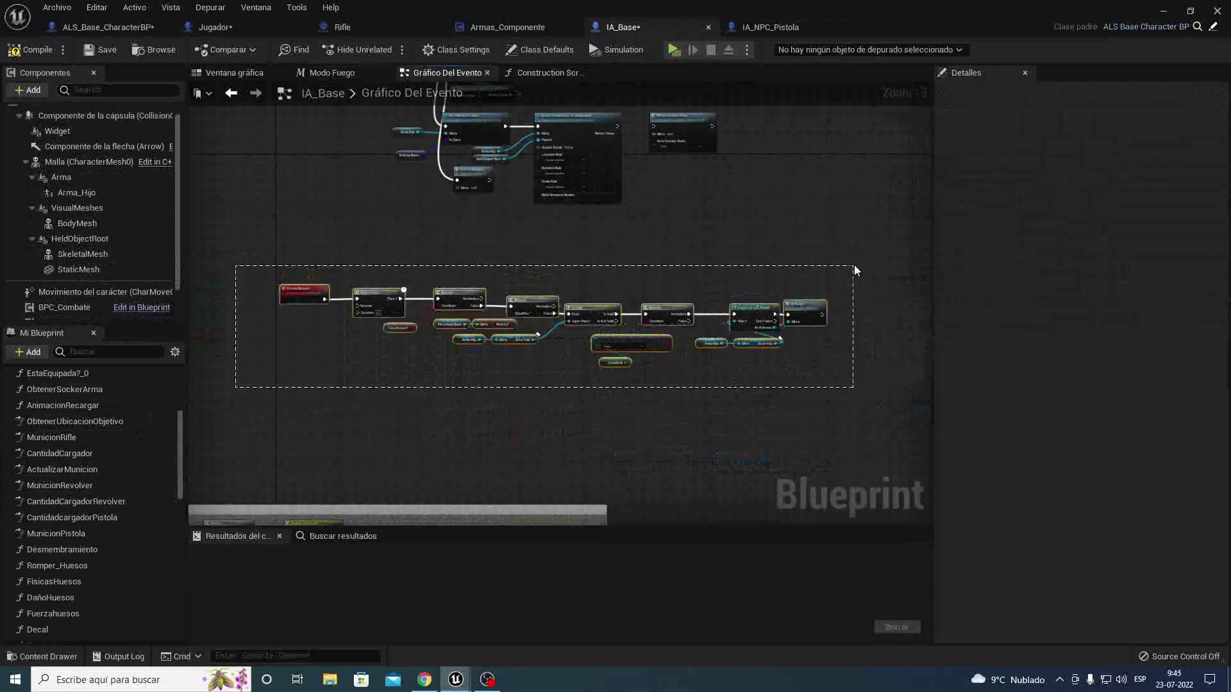
{"action": "left_click_drag", "start_coordinate": [245, 387], "coordinate": [828, 268]}
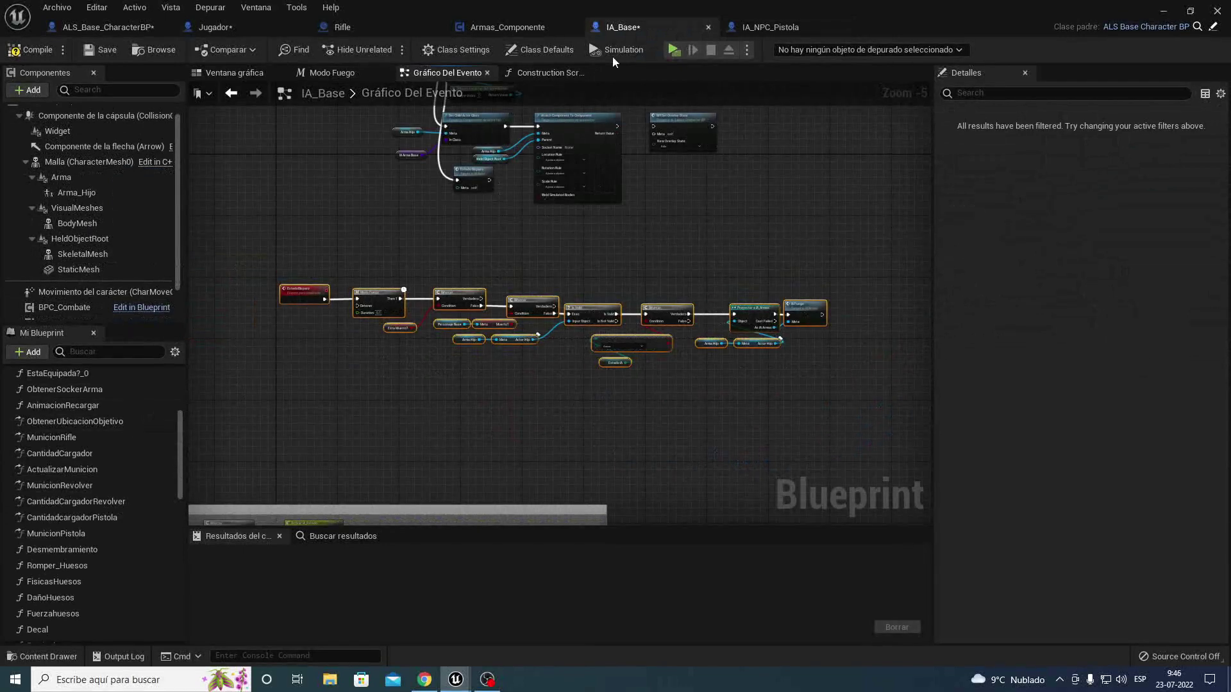
Step: Paste the copied fire-logic nodes into IA_NPC_Pistola's event graph and delete the pasted CustomEvent node
{"action": "left_click", "coordinate": [769, 29]}
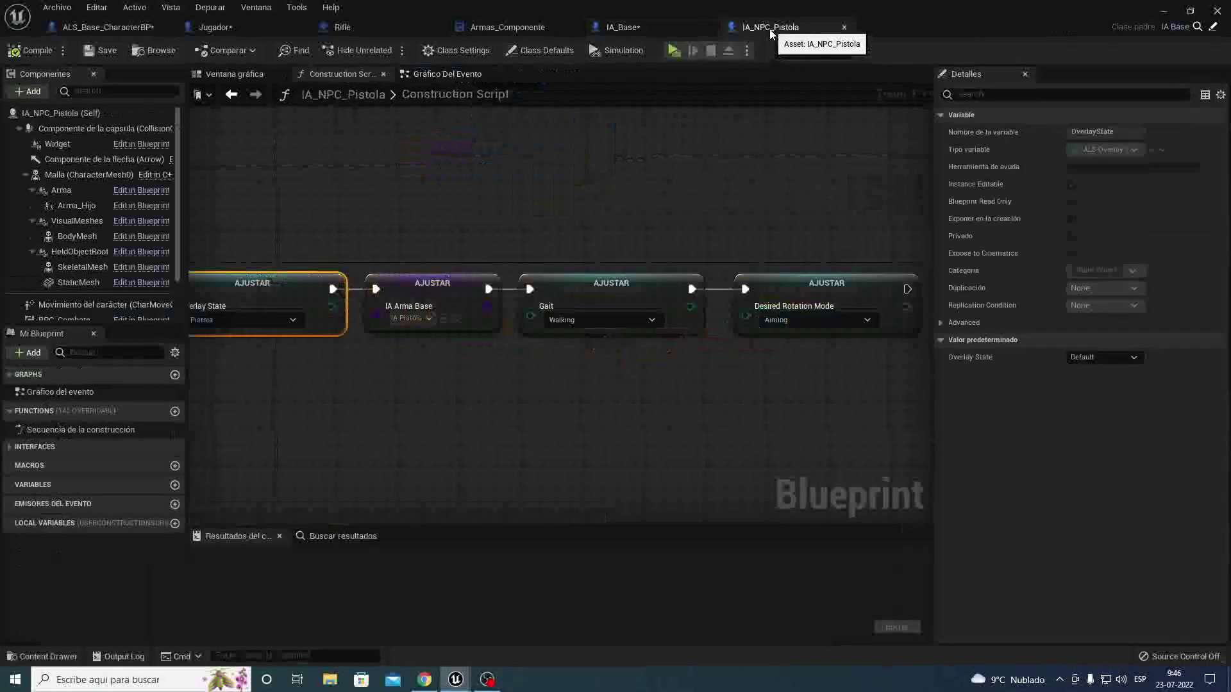
{"action": "left_click", "coordinate": [447, 74]}
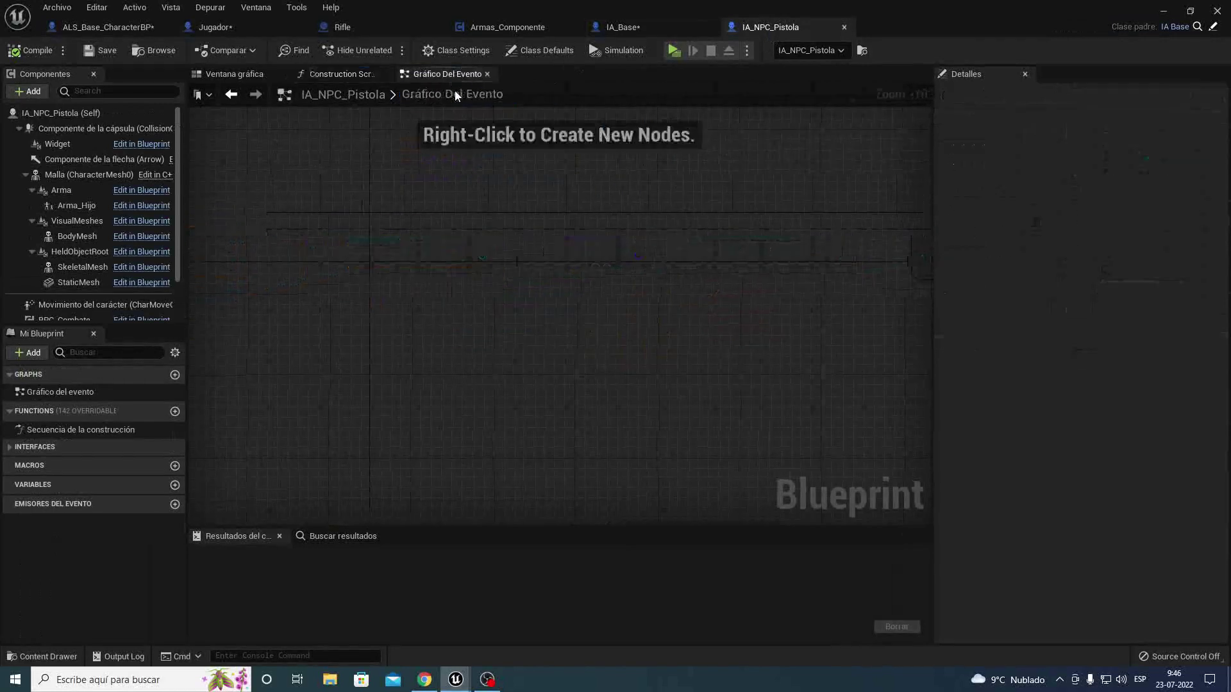
{"action": "key", "text": "ctrl+v"}
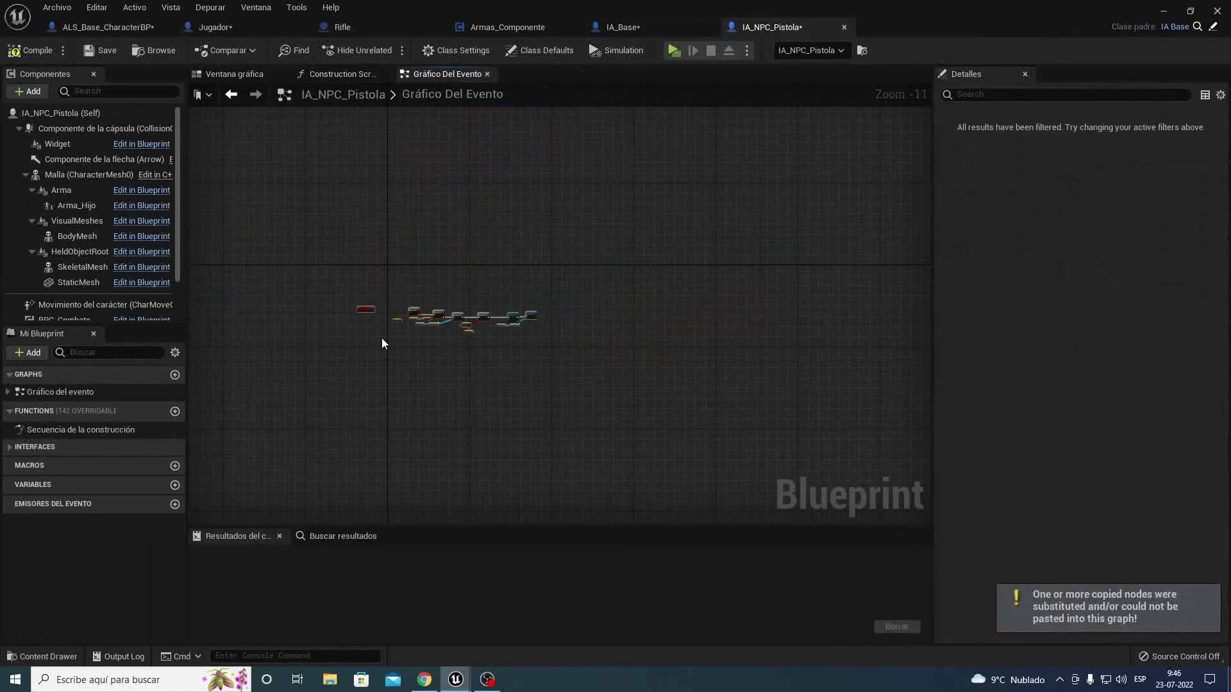
{"action": "scroll", "coordinate": [382, 333], "scroll_direction": "up", "scroll_amount": 1}
{"action": "scroll", "coordinate": [371, 302], "scroll_direction": "up", "scroll_amount": 9}
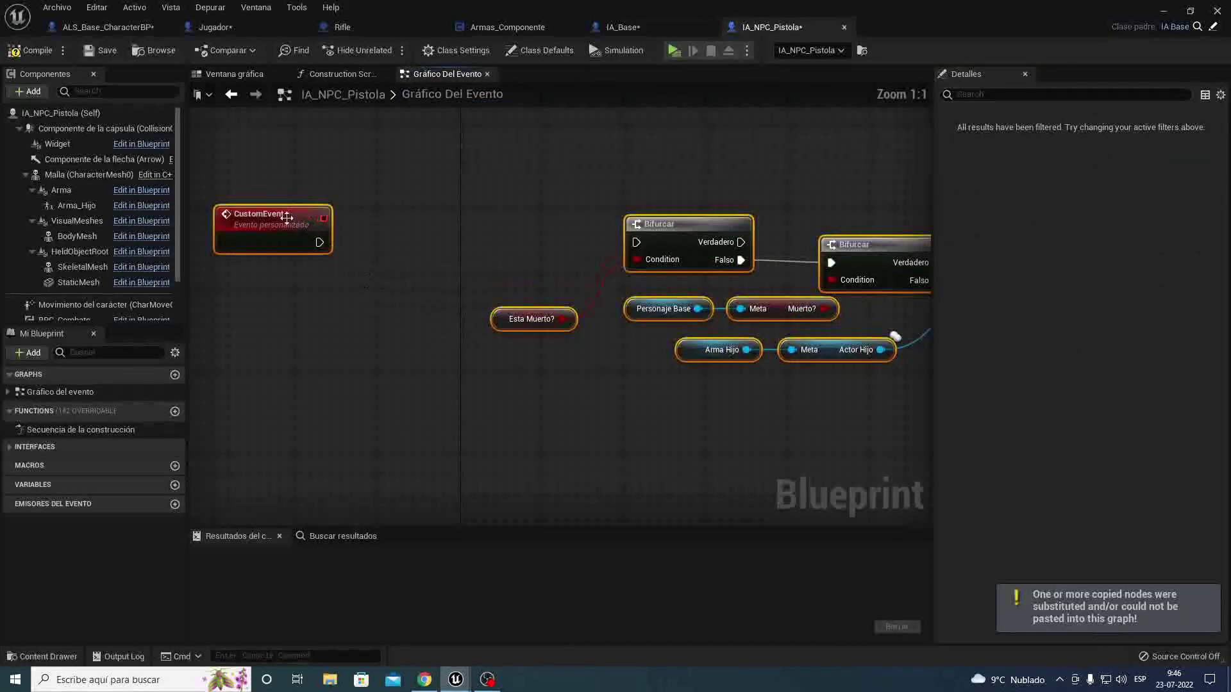
{"action": "left_click_drag", "start_coordinate": [496, 267], "coordinate": [277, 212]}
{"action": "key", "text": "Delete"}
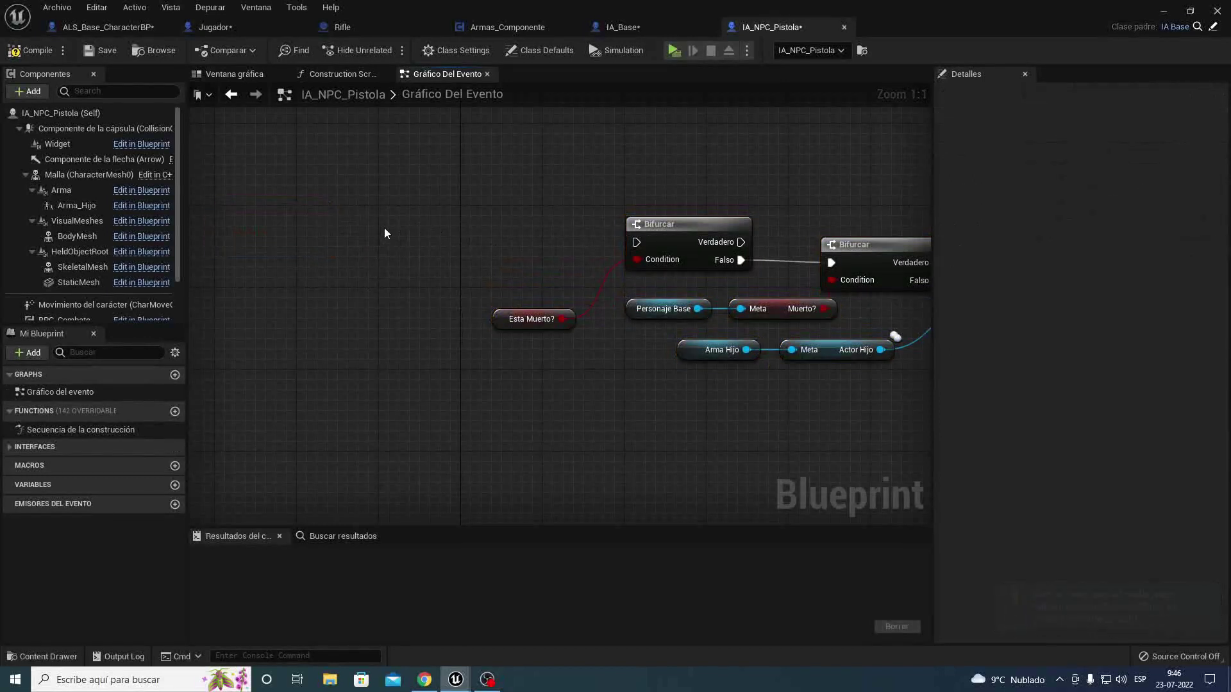
Step: Add a custom event named EstadoDisparoPistola and wire it into the first Bifurcar node
{"action": "right_click", "coordinate": [384, 233]}
{"action": "type", "text": "custom"}
{"action": "key", "text": "Return"}
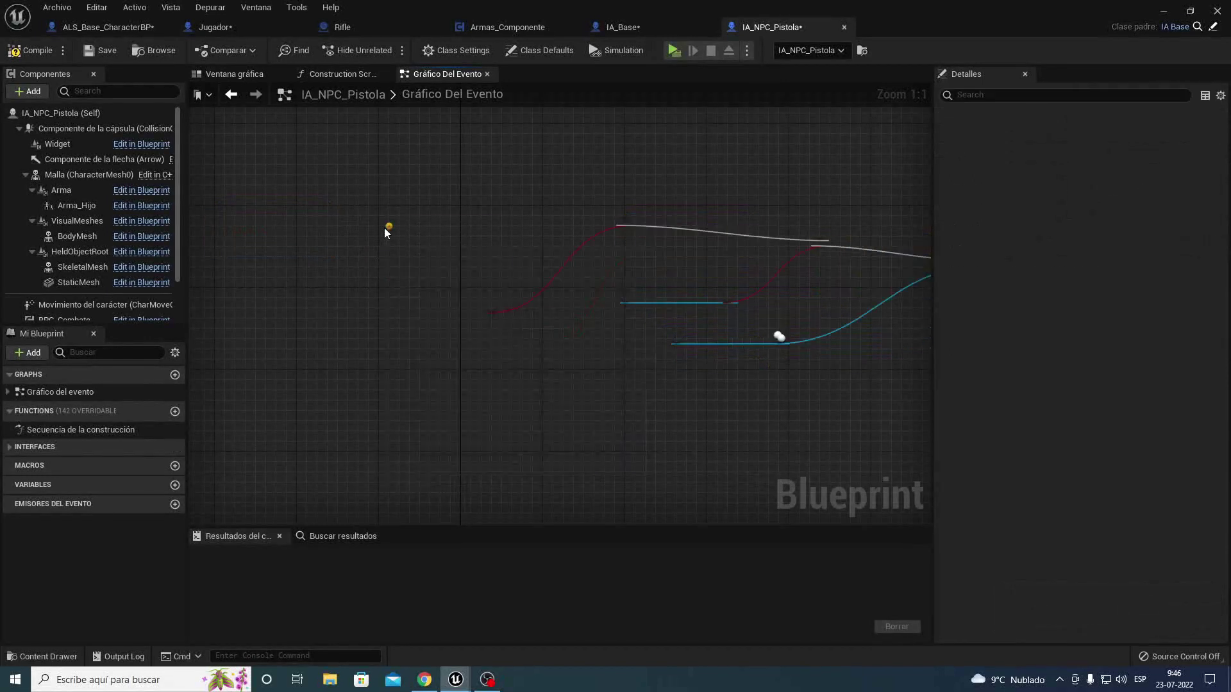
{"action": "type", "text": "EstadoDisparoP"}
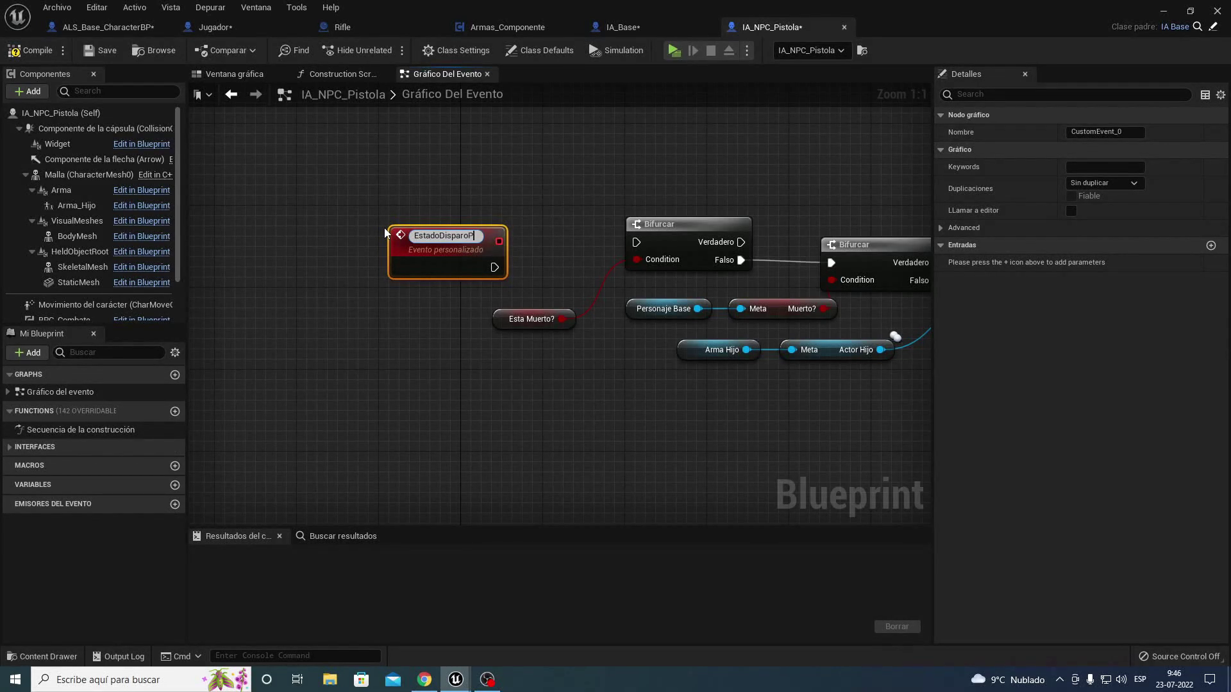
{"action": "type", "text": "istola"}
{"action": "key", "text": "Return"}
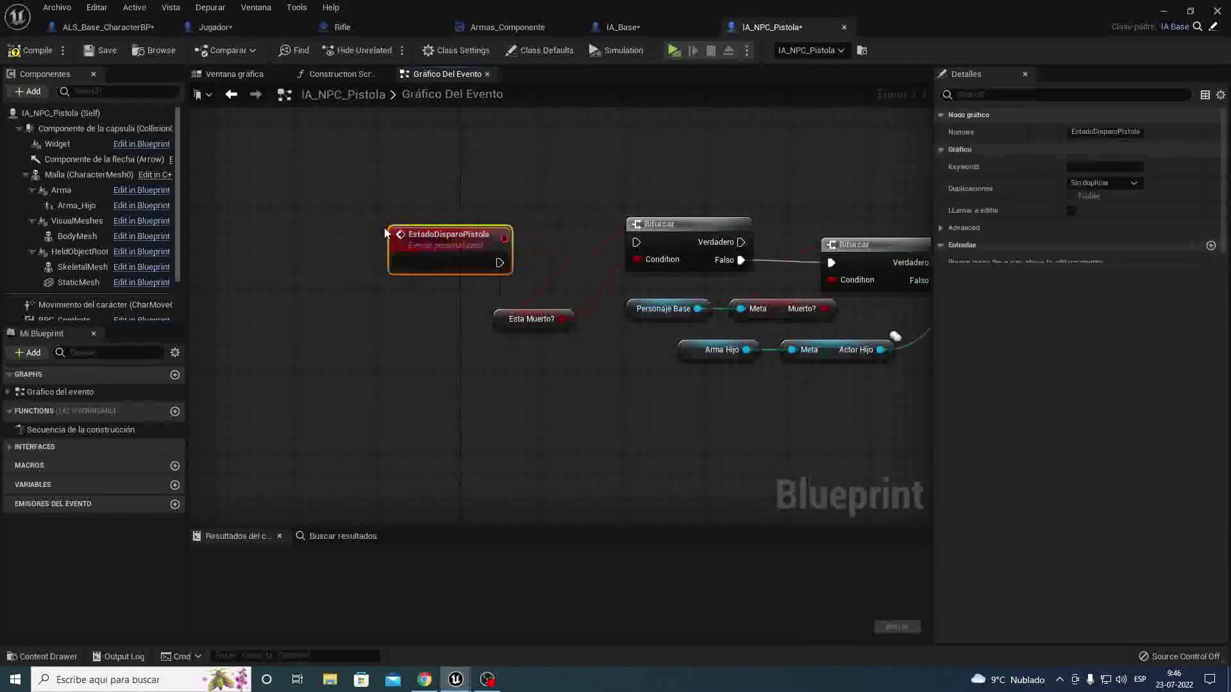
{"action": "right_click_drag", "start_coordinate": [382, 217], "coordinate": [380, 209]}
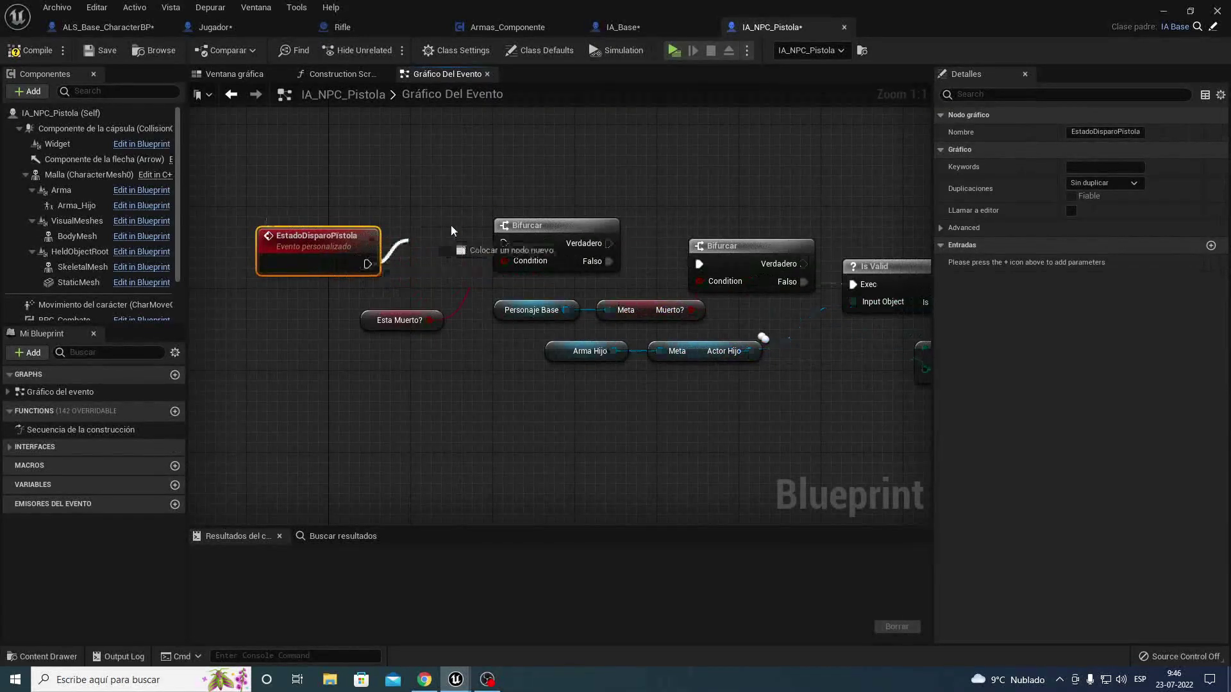
{"action": "left_click_drag", "start_coordinate": [367, 264], "coordinate": [505, 243]}
{"action": "left_click_drag", "start_coordinate": [333, 245], "coordinate": [364, 235]}
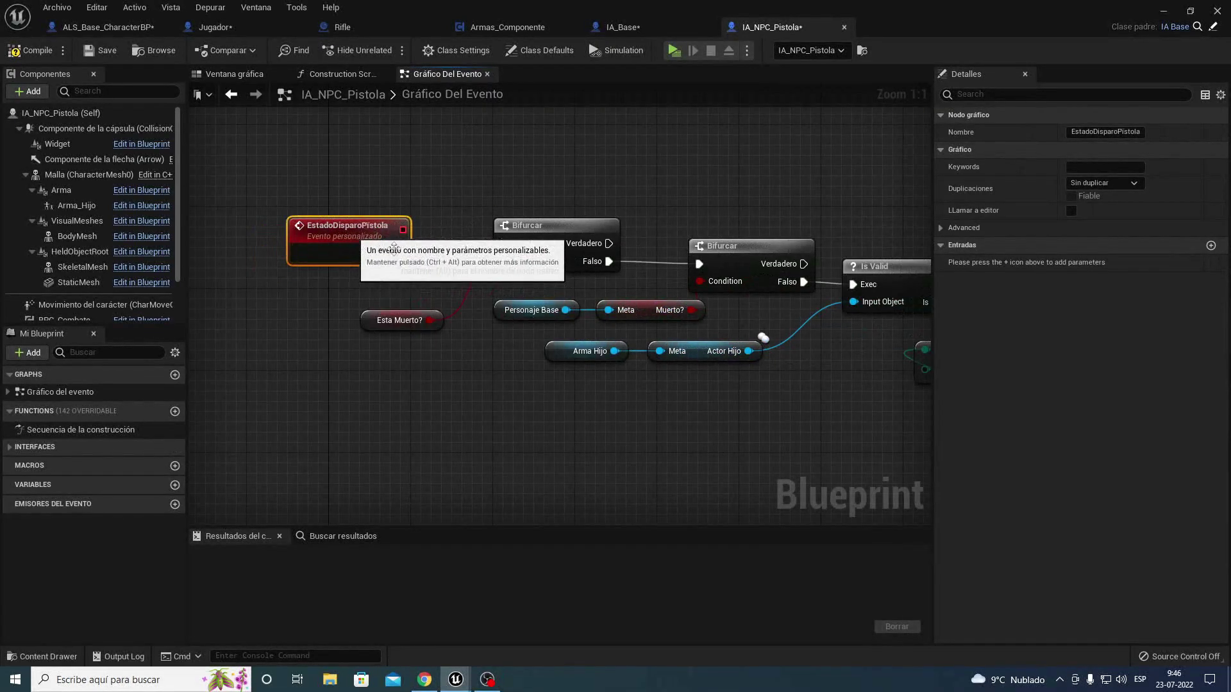
{"action": "right_click_drag", "start_coordinate": [542, 317], "coordinate": [430, 292]}
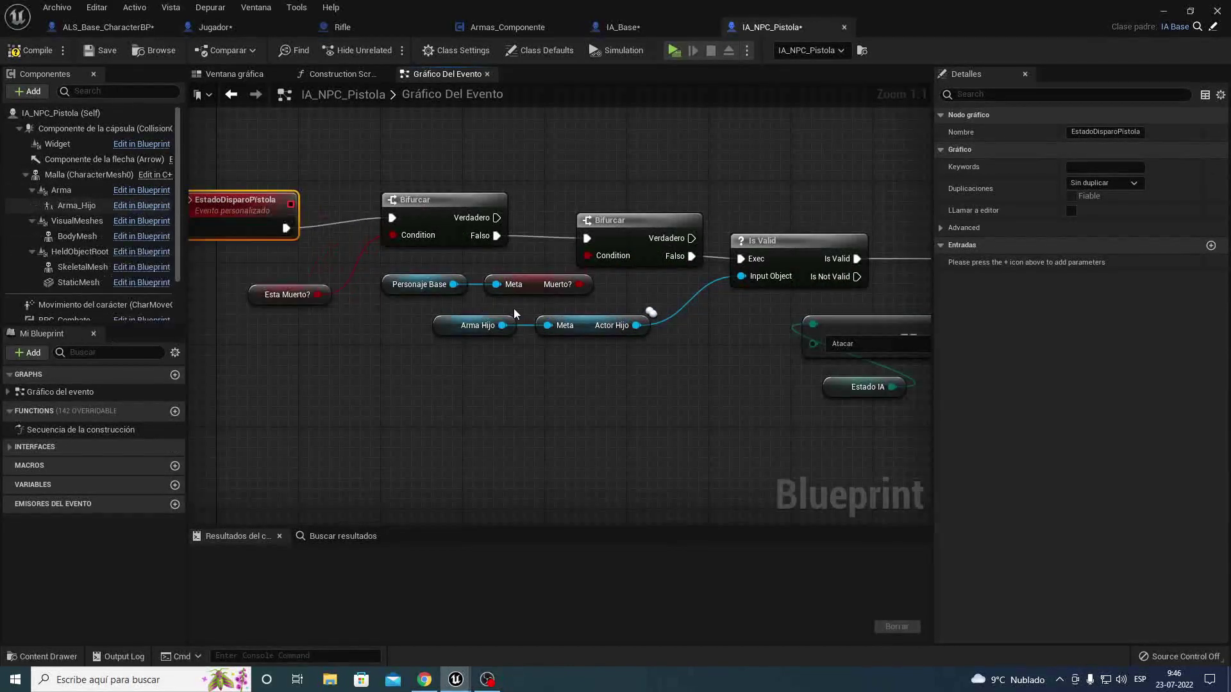
Step: Compare the Arma_Hijo child actor component in IA_NPC_Pistola and IA_Base
{"action": "left_click", "coordinate": [246, 76]}
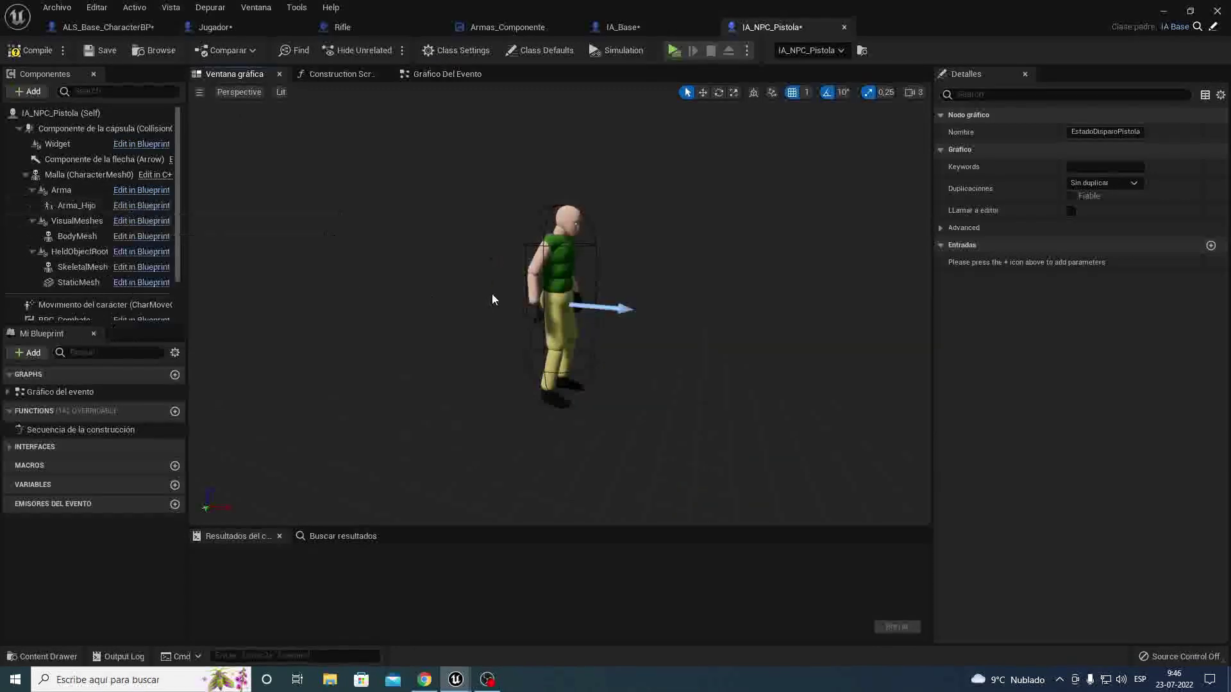
{"action": "left_click", "coordinate": [52, 207]}
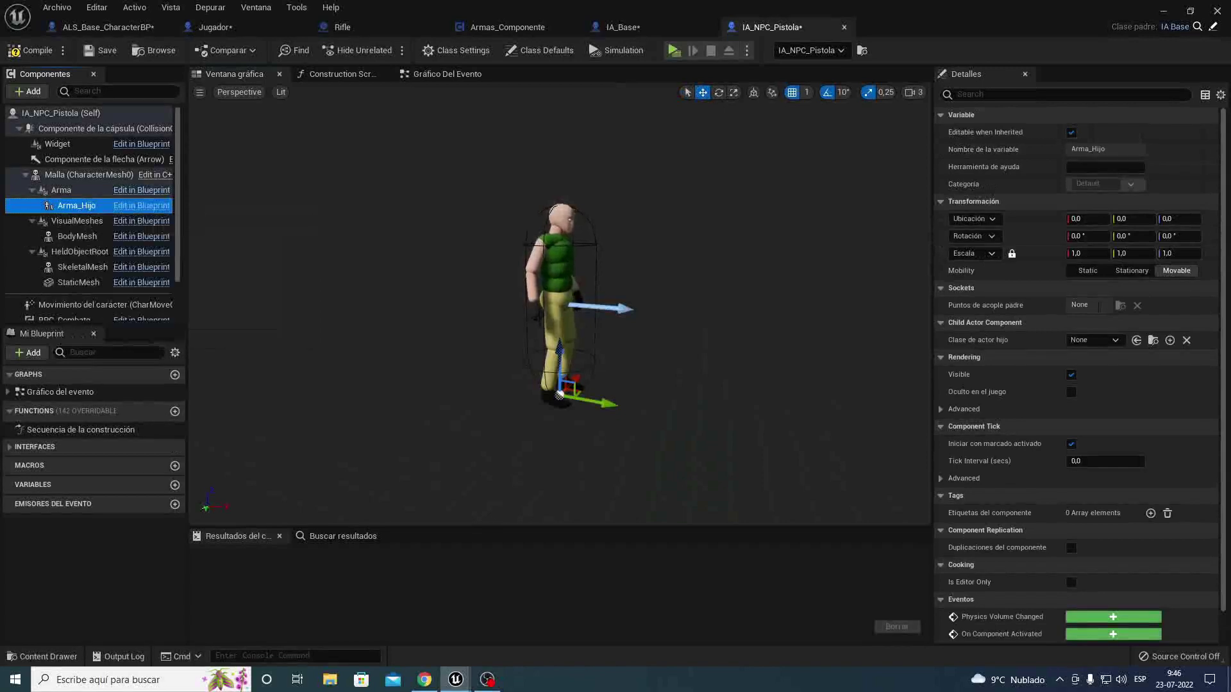
{"action": "left_click", "coordinate": [618, 27]}
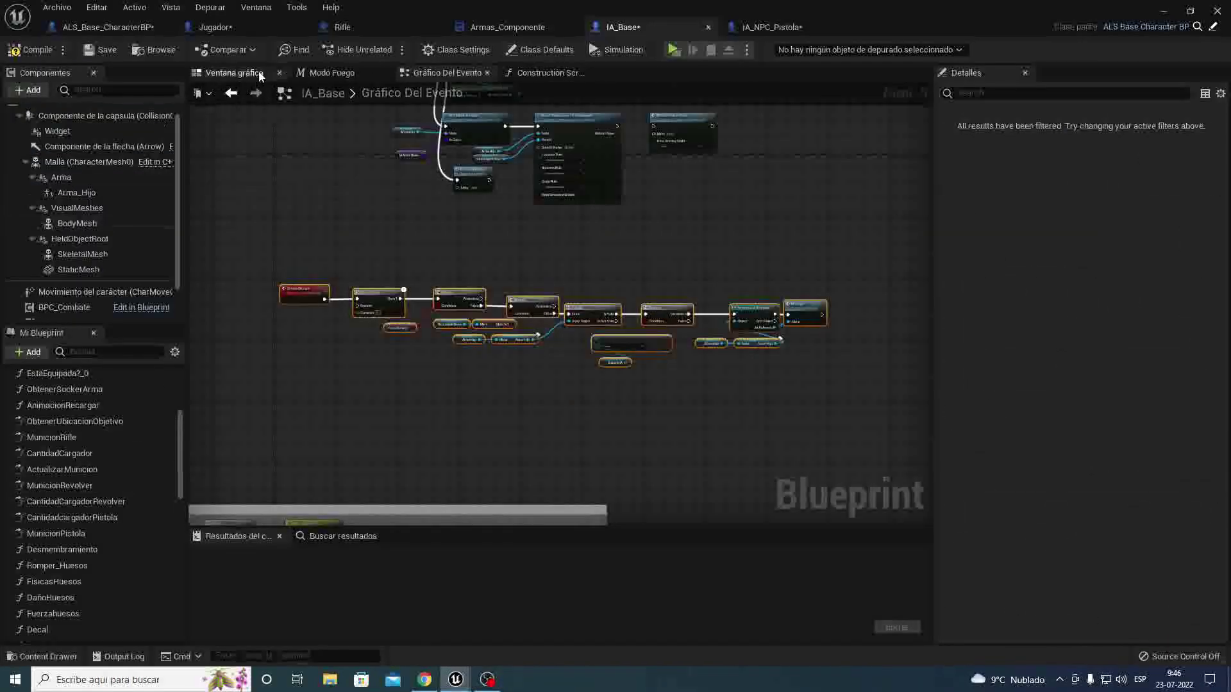
{"action": "left_click", "coordinate": [77, 192]}
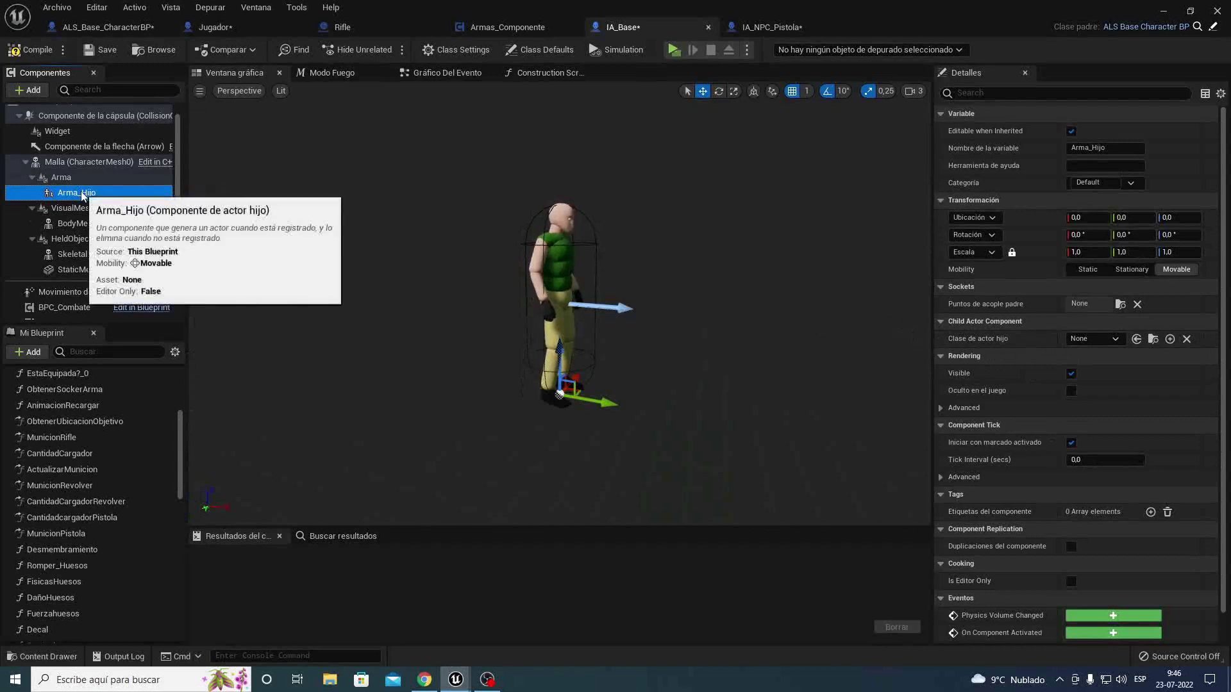
Step: Review IA_NPC_Pistola's pasted chain, including the Atacar, Estado IA, Arma Hijo, Proyectar and IA Fuego nodes
{"action": "left_click", "coordinate": [773, 26]}
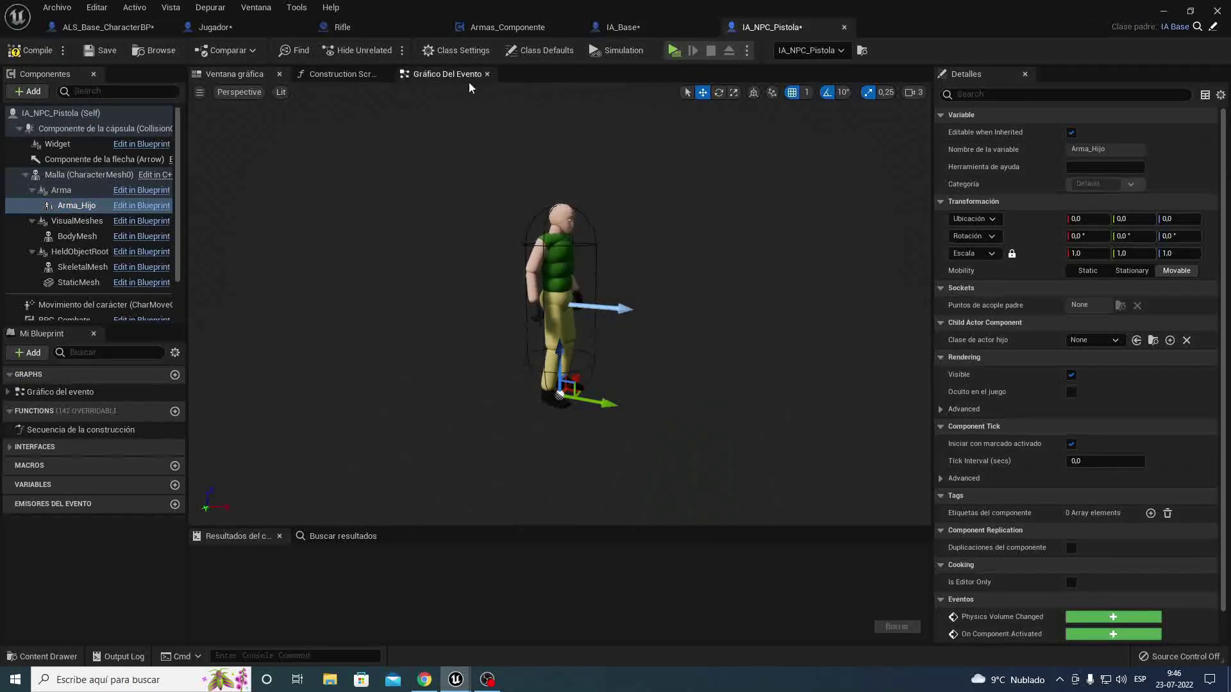
{"action": "left_click", "coordinate": [446, 74]}
{"action": "right_click_drag", "start_coordinate": [625, 270], "coordinate": [529, 338]}
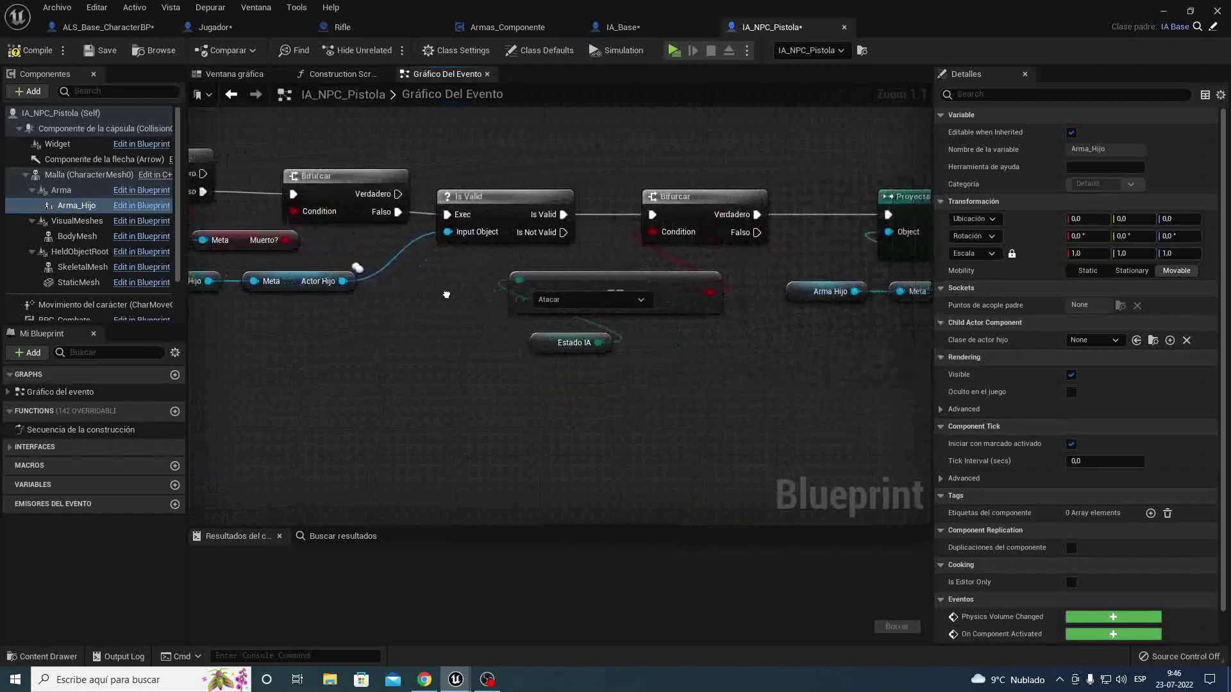
{"action": "left_click_drag", "start_coordinate": [549, 346], "coordinate": [577, 301]}
{"action": "right_click_drag", "start_coordinate": [773, 304], "coordinate": [494, 345]}
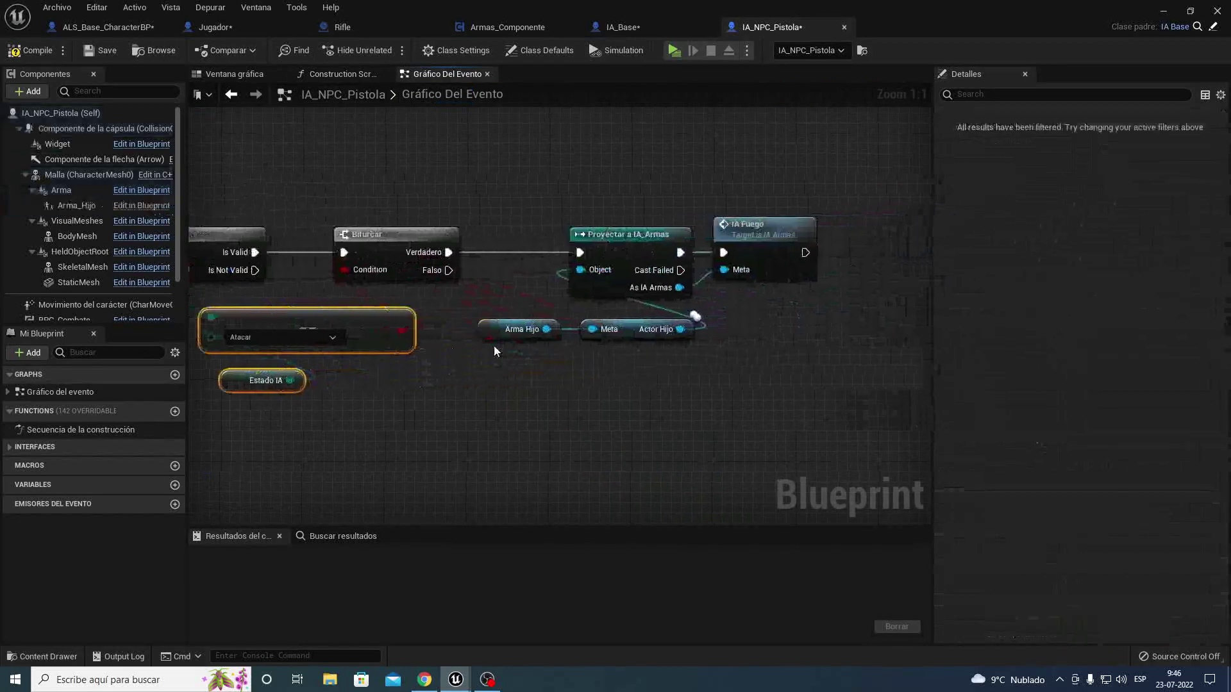
{"action": "left_click_drag", "start_coordinate": [554, 348], "coordinate": [737, 237]}
{"action": "left_click", "coordinate": [529, 173]}
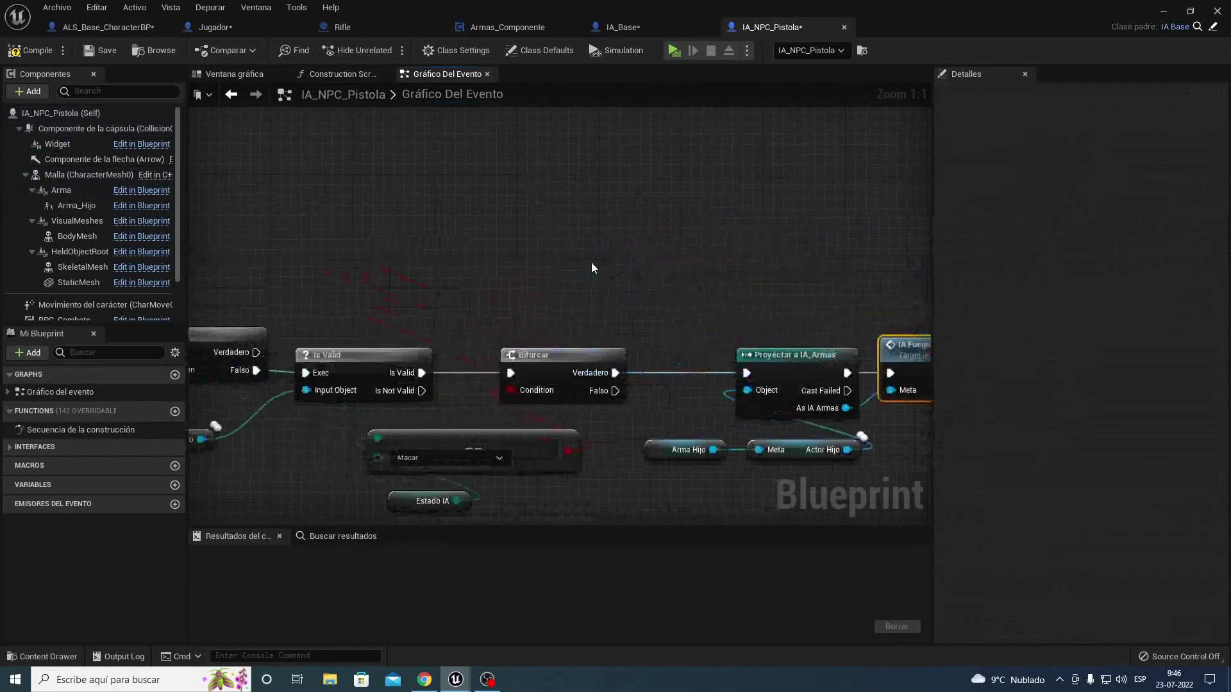
Step: Reposition the EstadoDisparoPistola event and the first Bifurcar node in IA_NPC_Pistola's graph
{"action": "right_click_drag", "start_coordinate": [591, 262], "coordinate": [775, 231]}
{"action": "right_click_drag", "start_coordinate": [507, 263], "coordinate": [725, 252]}
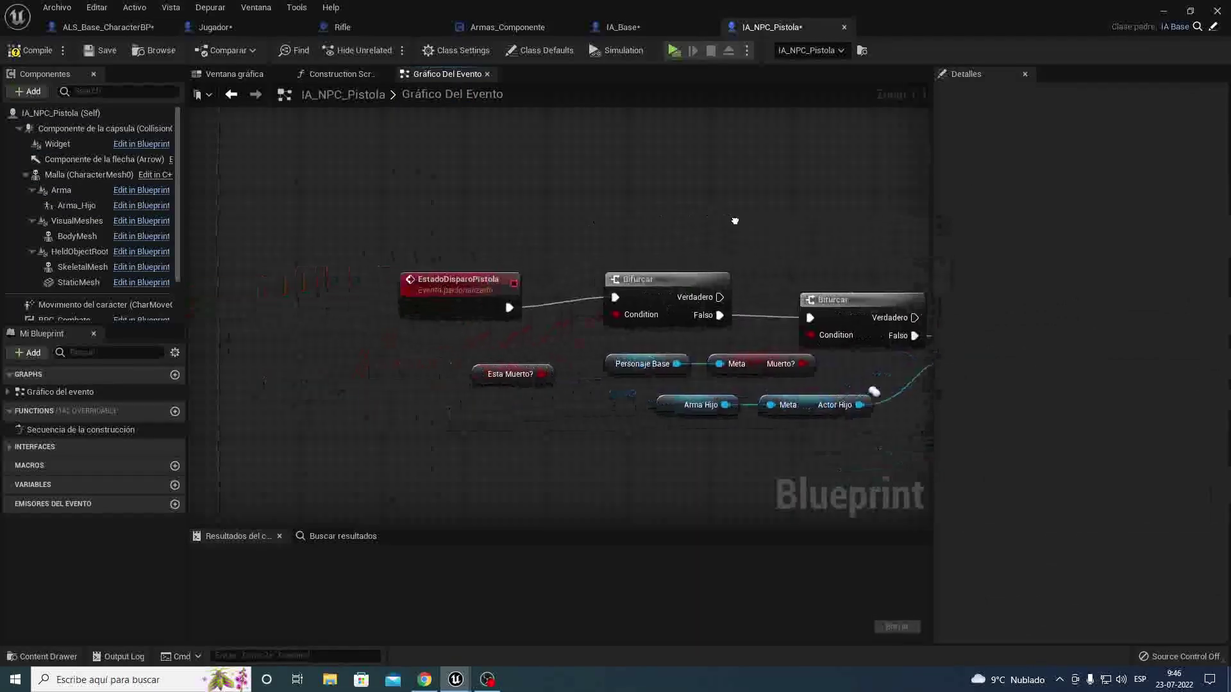
{"action": "left_click_drag", "start_coordinate": [468, 287], "coordinate": [416, 288]}
{"action": "left_click_drag", "start_coordinate": [641, 280], "coordinate": [610, 290]}
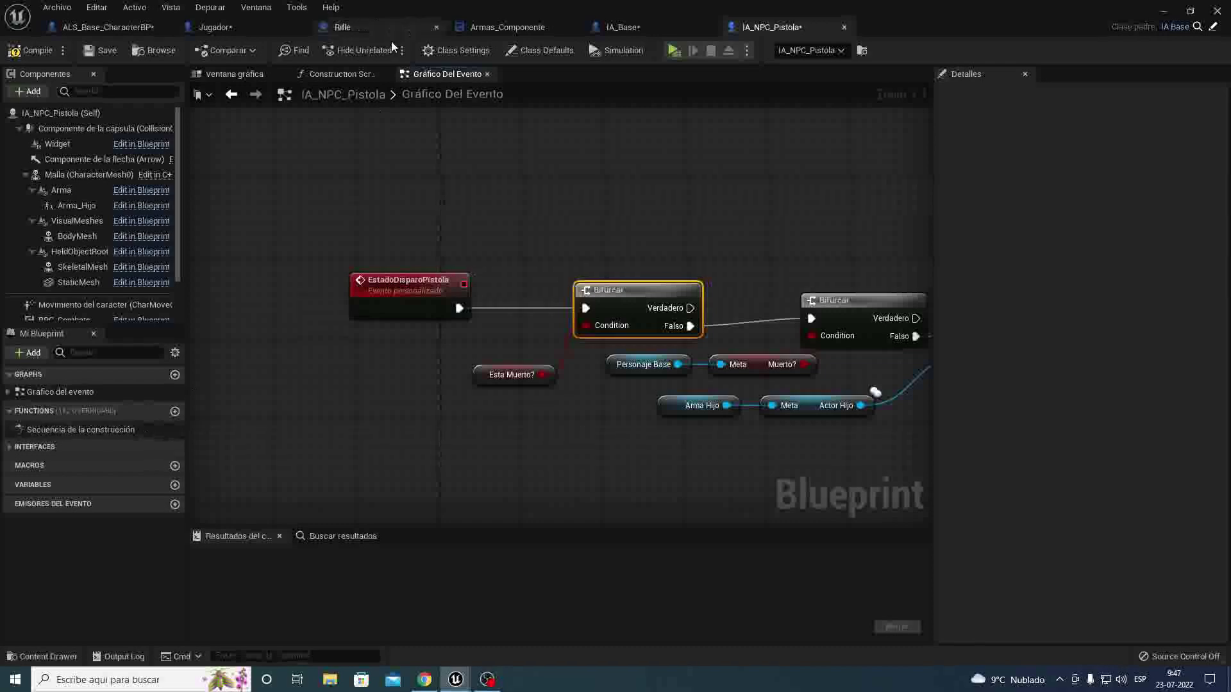
Step: In IA_Base's event graph, select the Modo Fuego node preceding the first Bifurcar
{"action": "left_click", "coordinate": [627, 29]}
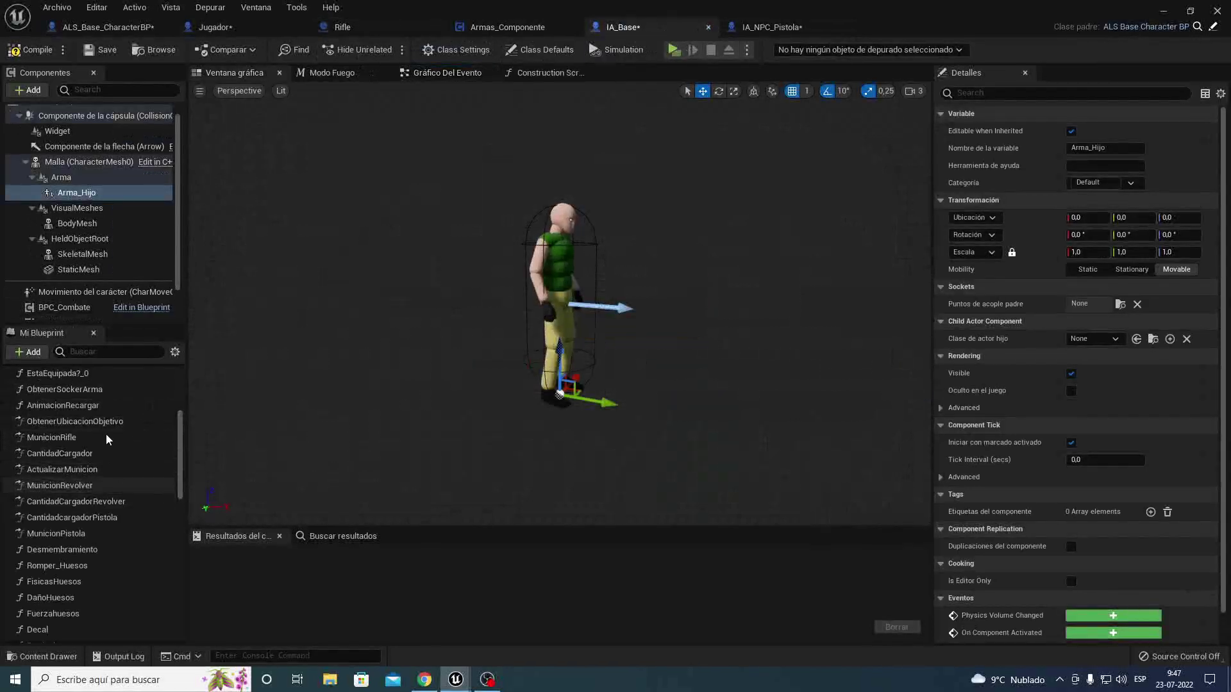
{"action": "left_click", "coordinate": [545, 72]}
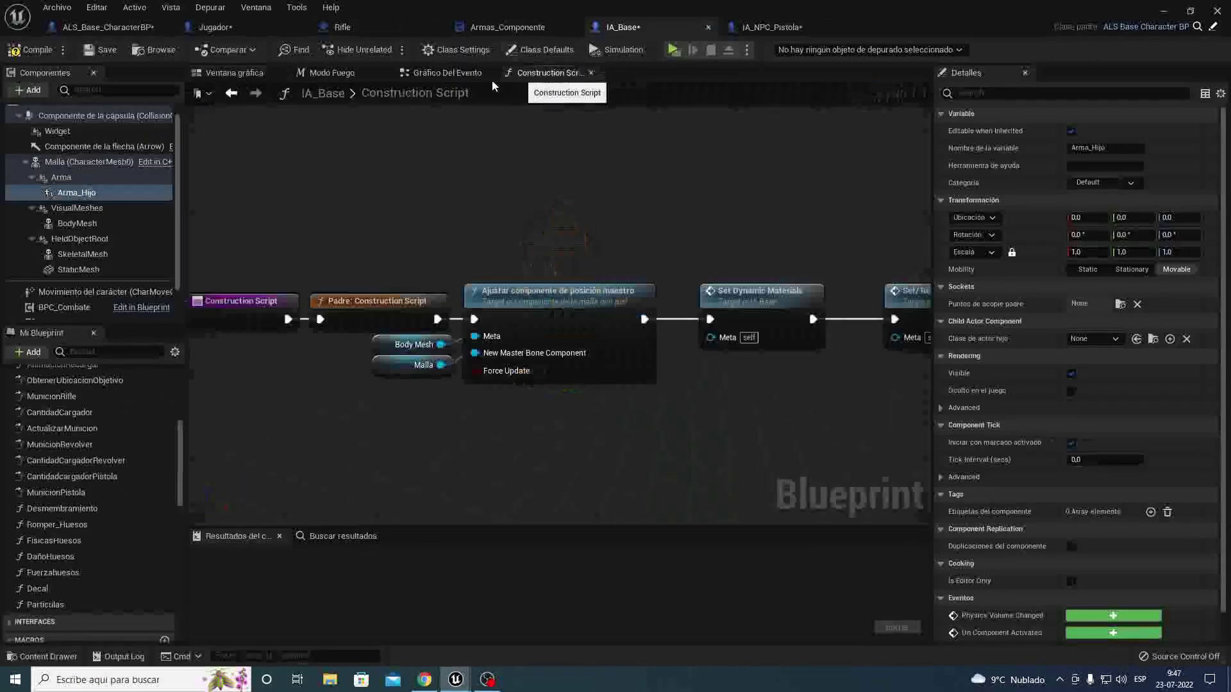
{"action": "double_click", "coordinate": [434, 95]}
{"action": "left_click", "coordinate": [447, 73]}
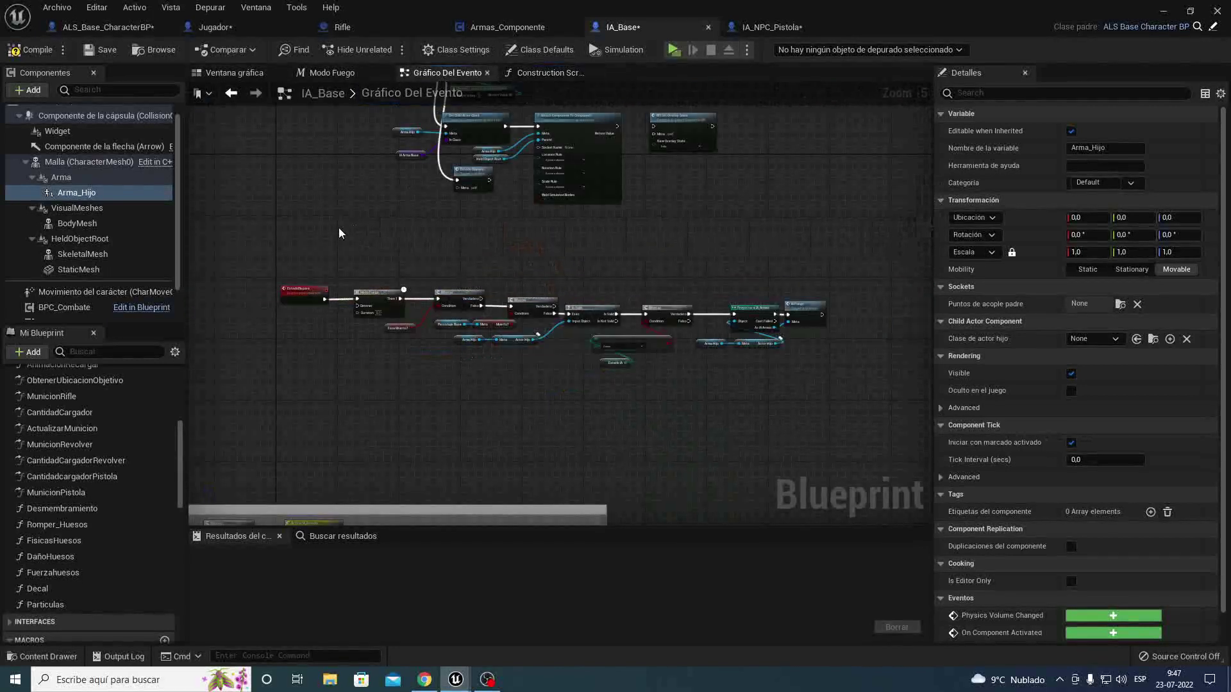
{"action": "scroll", "coordinate": [352, 313], "scroll_direction": "up", "scroll_amount": 5}
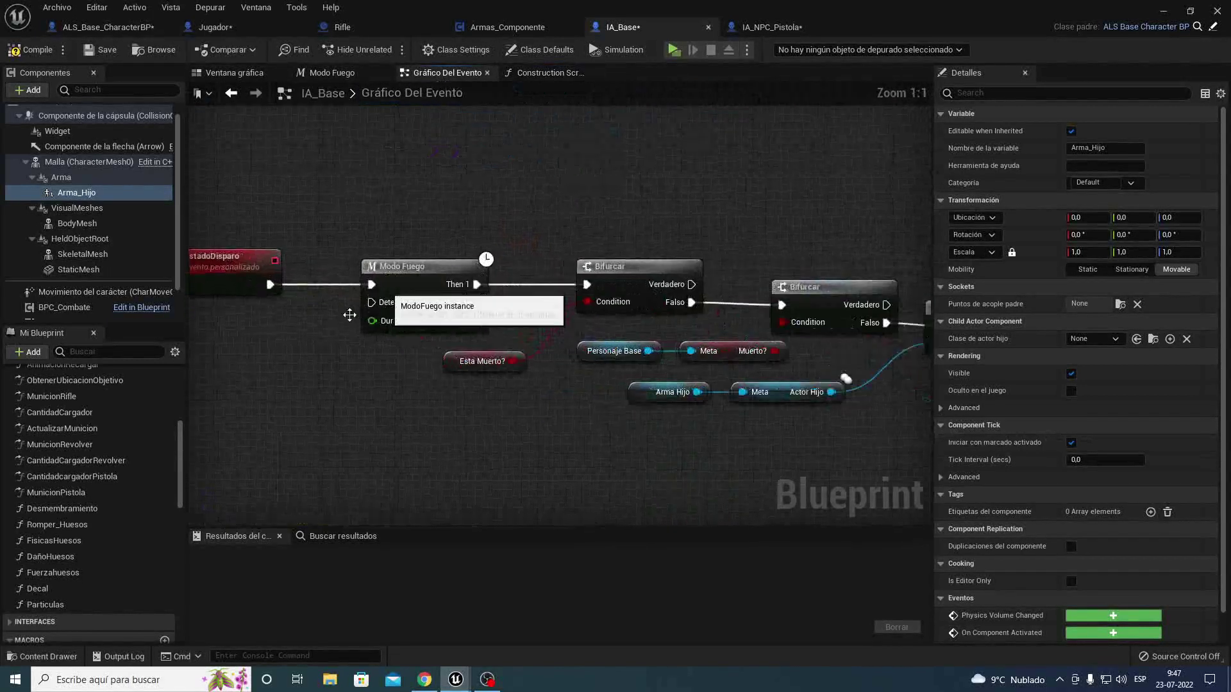
{"action": "left_click", "coordinate": [365, 311]}
{"action": "scroll", "coordinate": [143, 500], "scroll_direction": "down", "scroll_amount": 4}
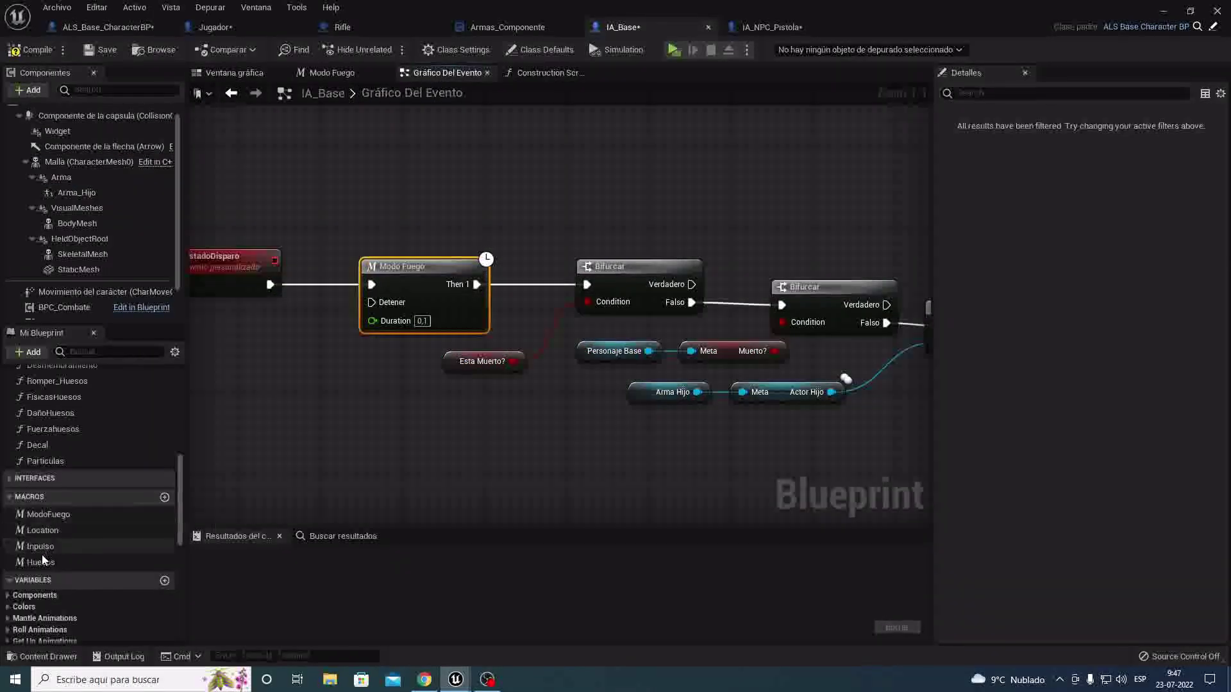
Step: Copy the ModoFuego macro from IA_Base and paste it into IA_NPC_Pistola as ModoFuego
{"action": "double_click", "coordinate": [55, 514]}
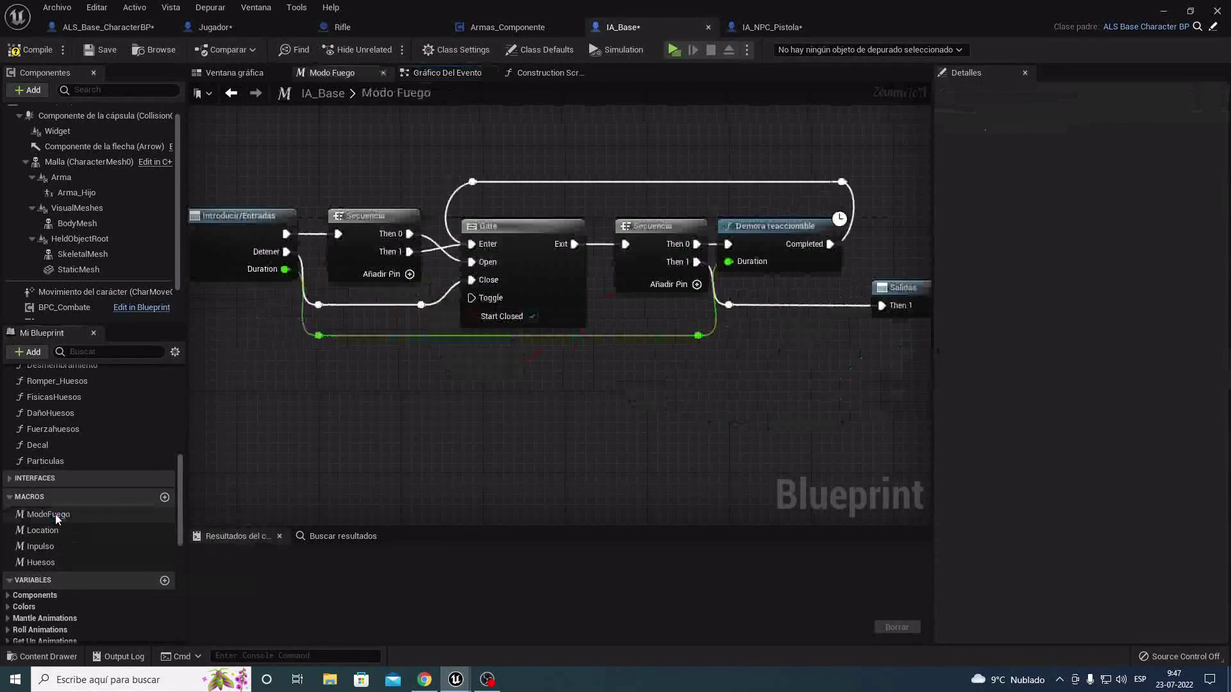
{"action": "right_click", "coordinate": [64, 515]}
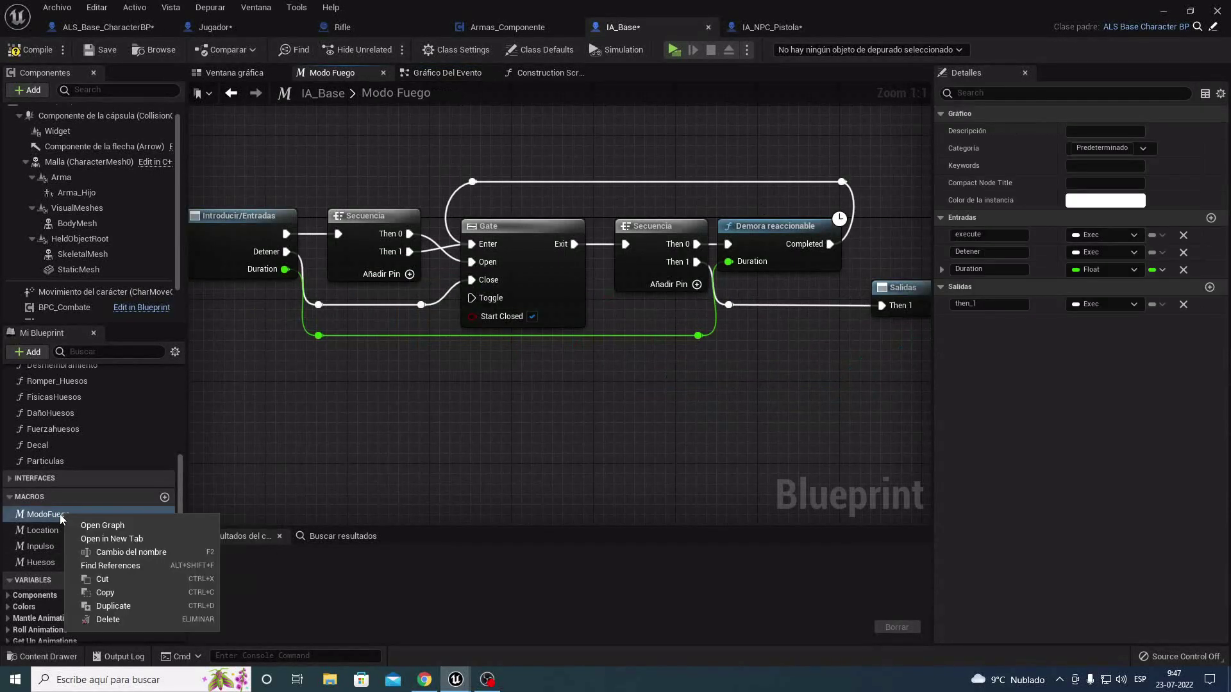
{"action": "left_click", "coordinate": [103, 593]}
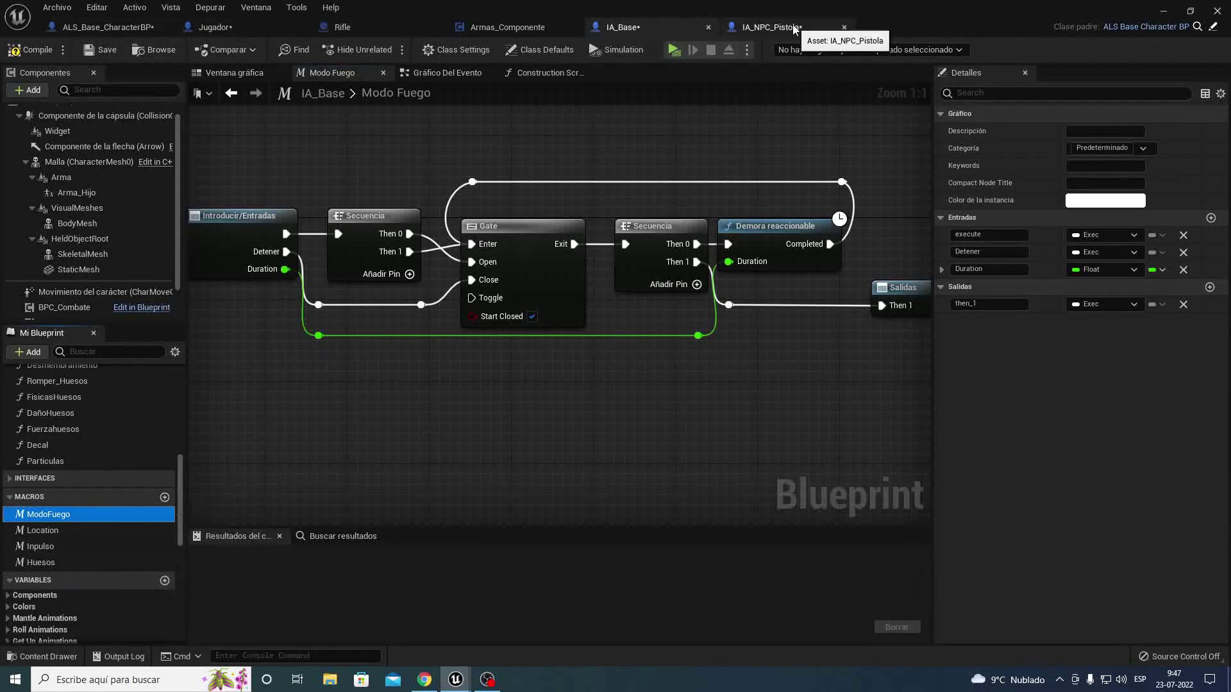
{"action": "left_click", "coordinate": [743, 27]}
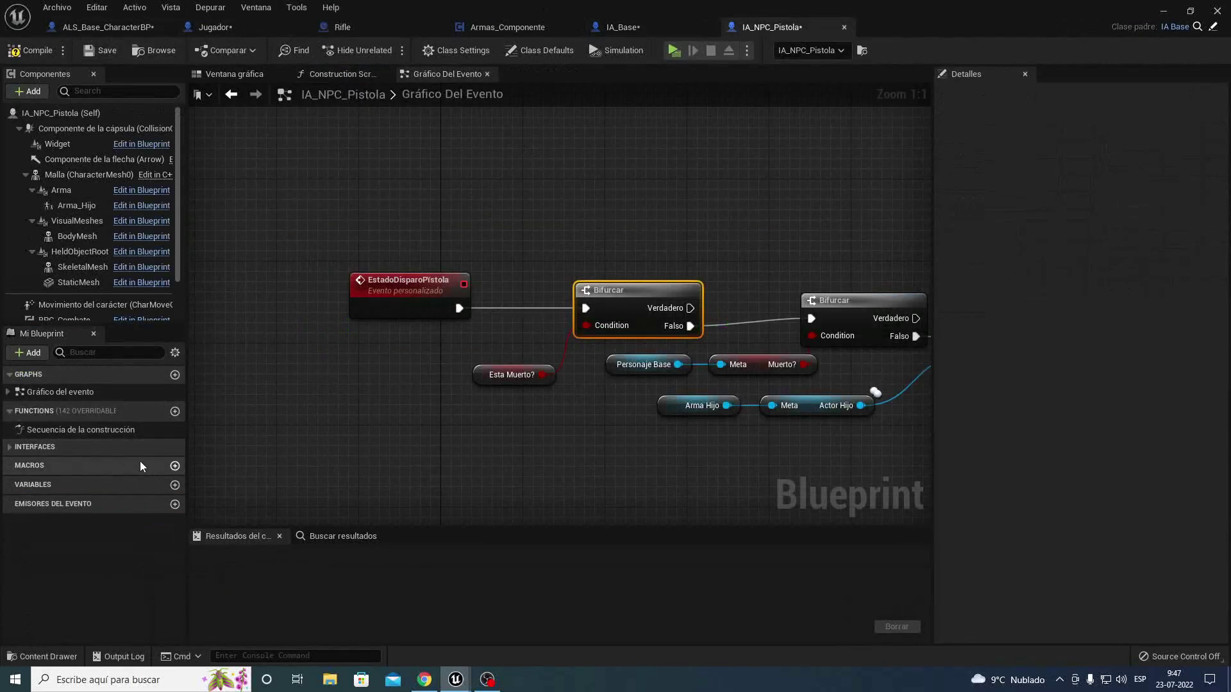
{"action": "right_click", "coordinate": [63, 467]}
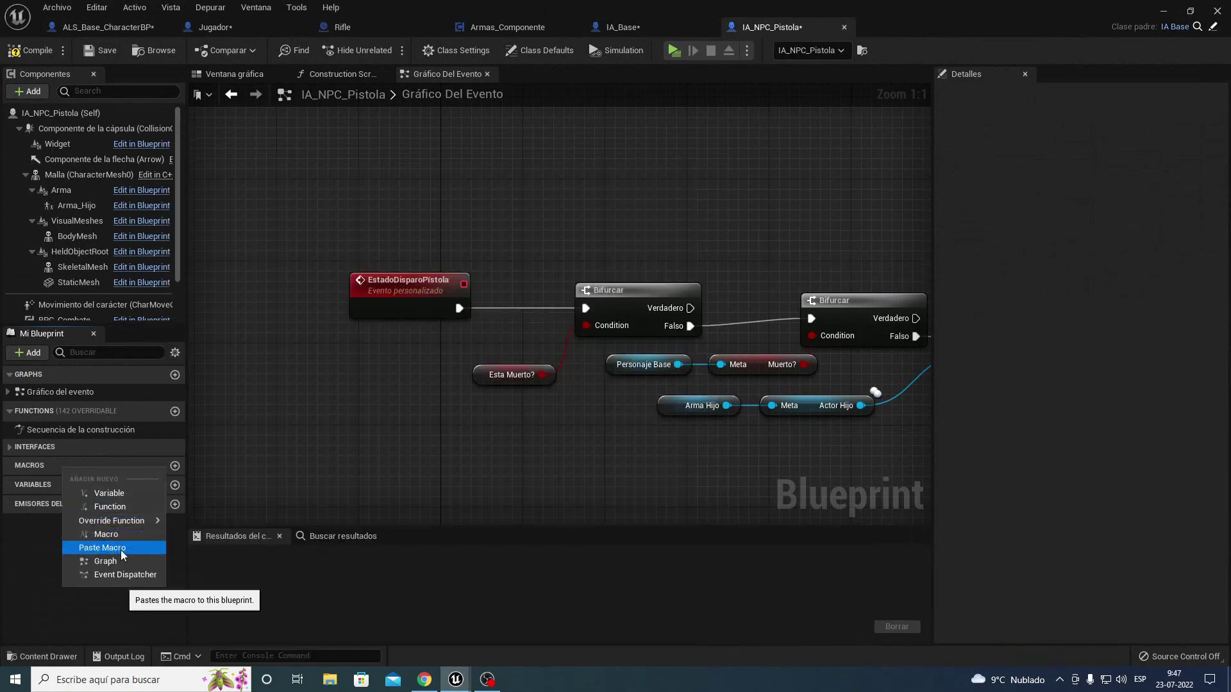
{"action": "left_click", "coordinate": [121, 549]}
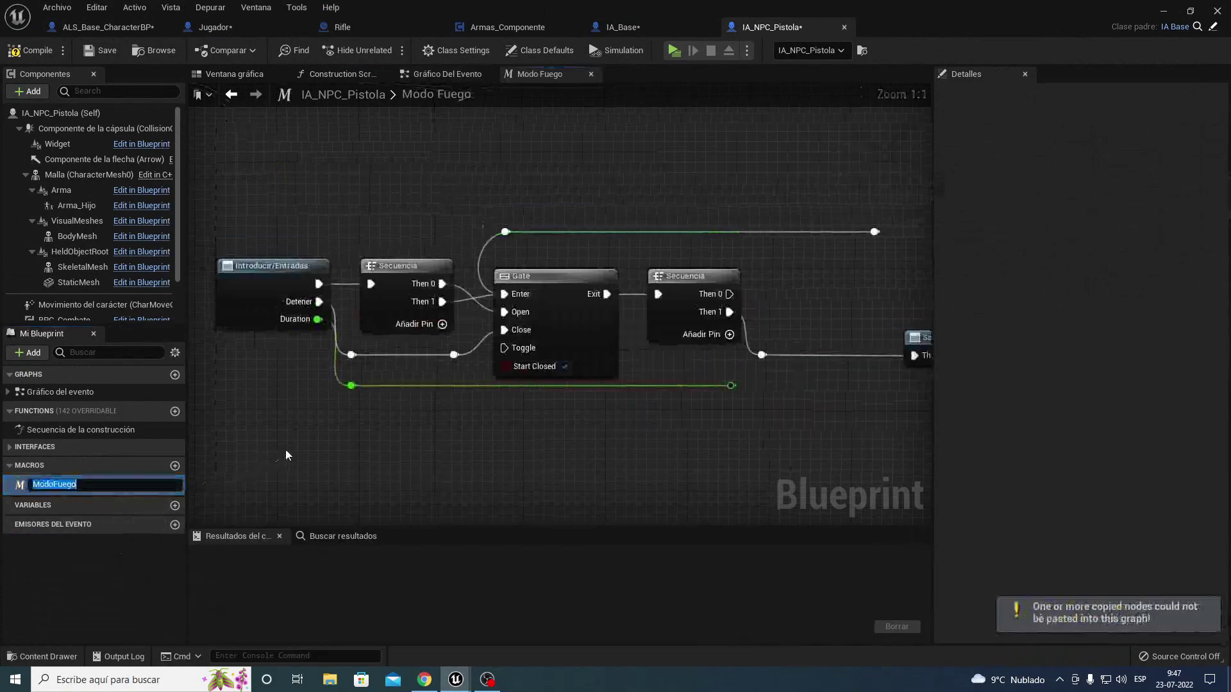
{"action": "left_click", "coordinate": [300, 449]}
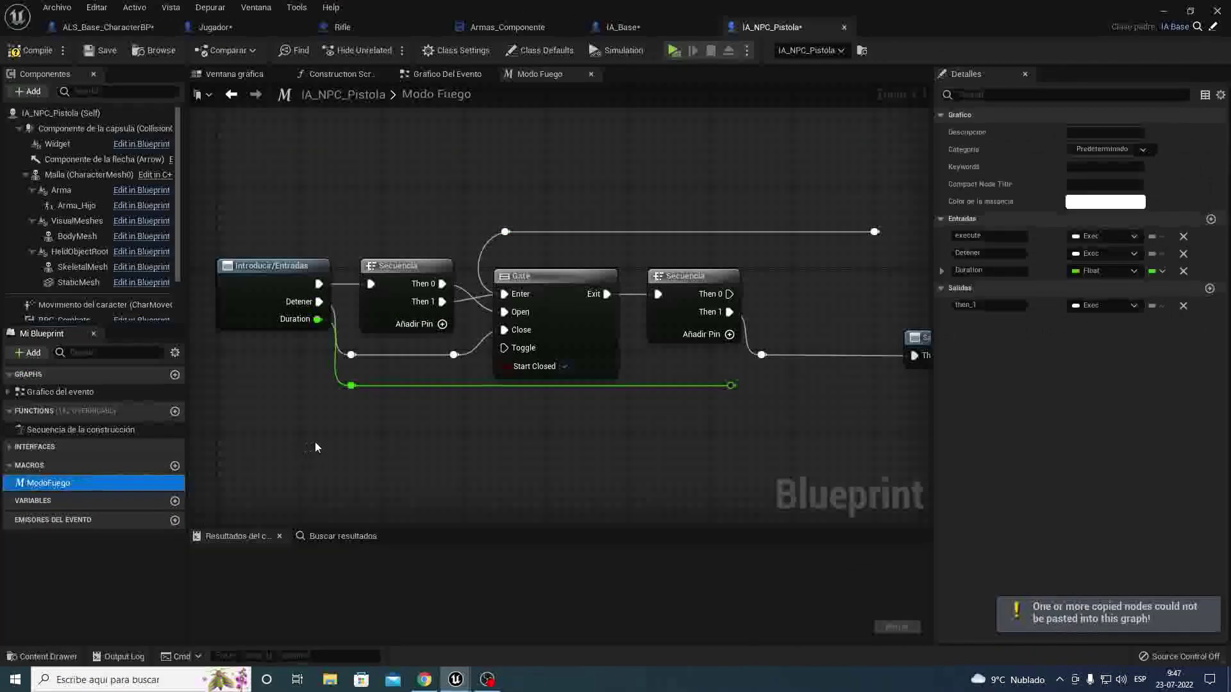
{"action": "right_click_drag", "start_coordinate": [621, 434], "coordinate": [322, 412]}
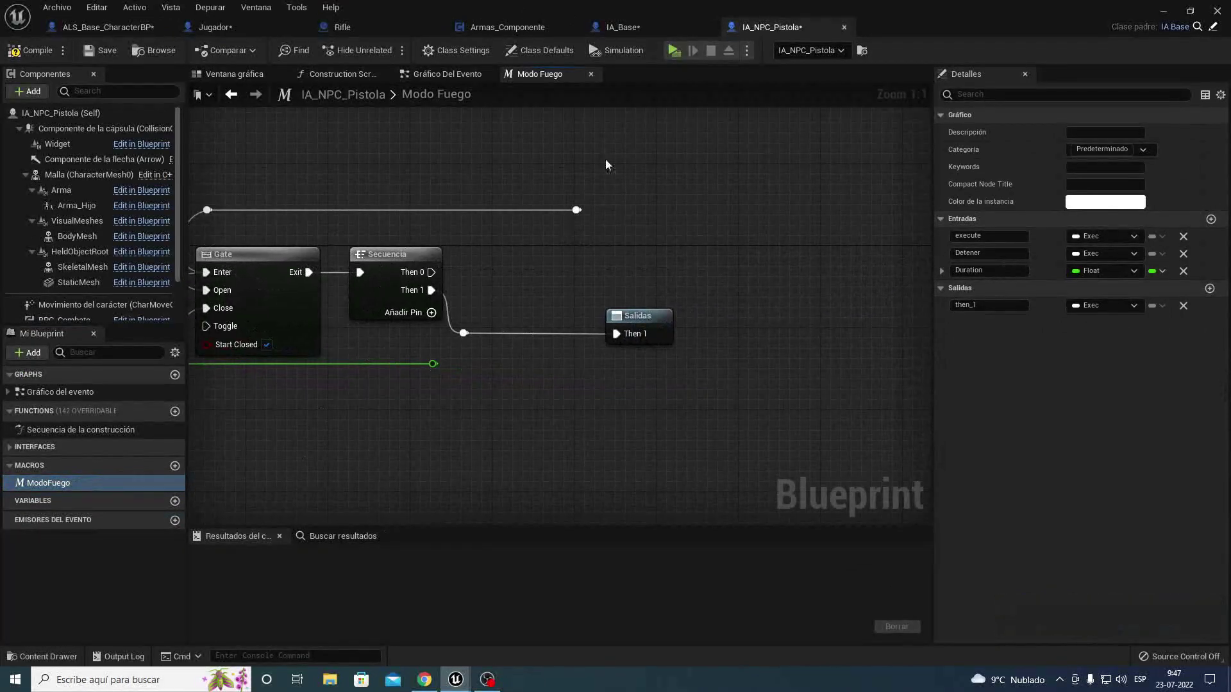
Step: Check the original macro's Demora reaccionable node in IA_Base, which the pasted copy lacks
{"action": "left_click", "coordinate": [614, 27]}
{"action": "right_click_drag", "start_coordinate": [627, 252], "coordinate": [419, 259]}
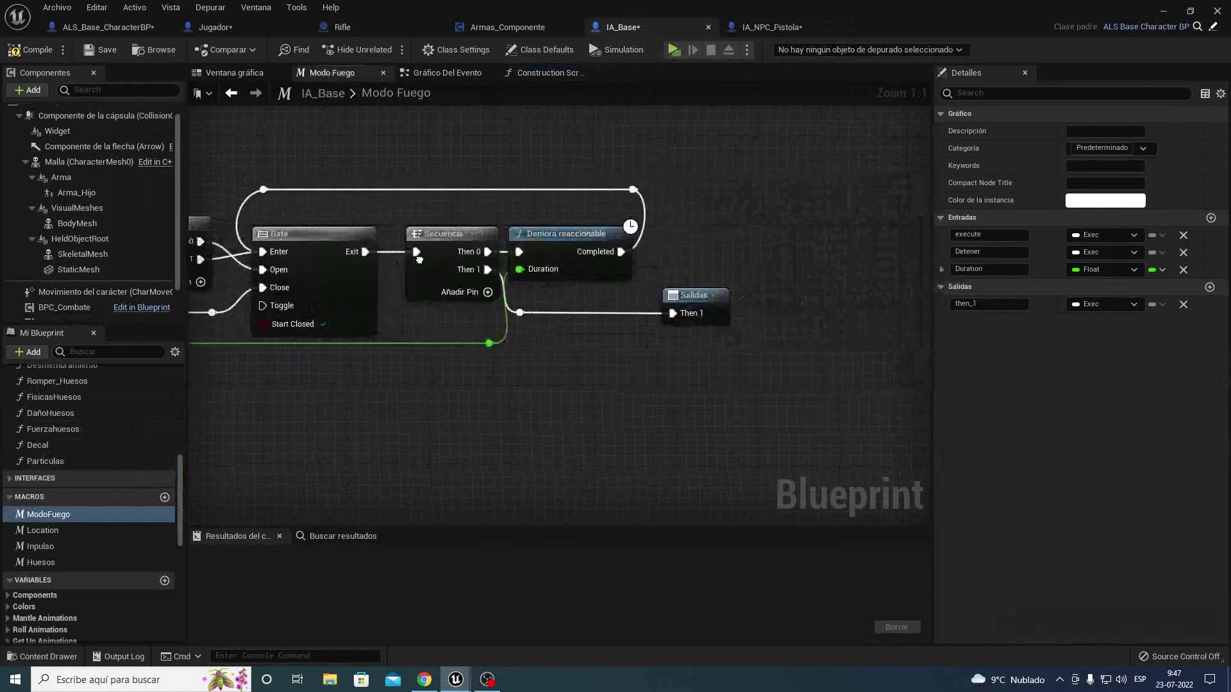
{"action": "left_click", "coordinate": [579, 248]}
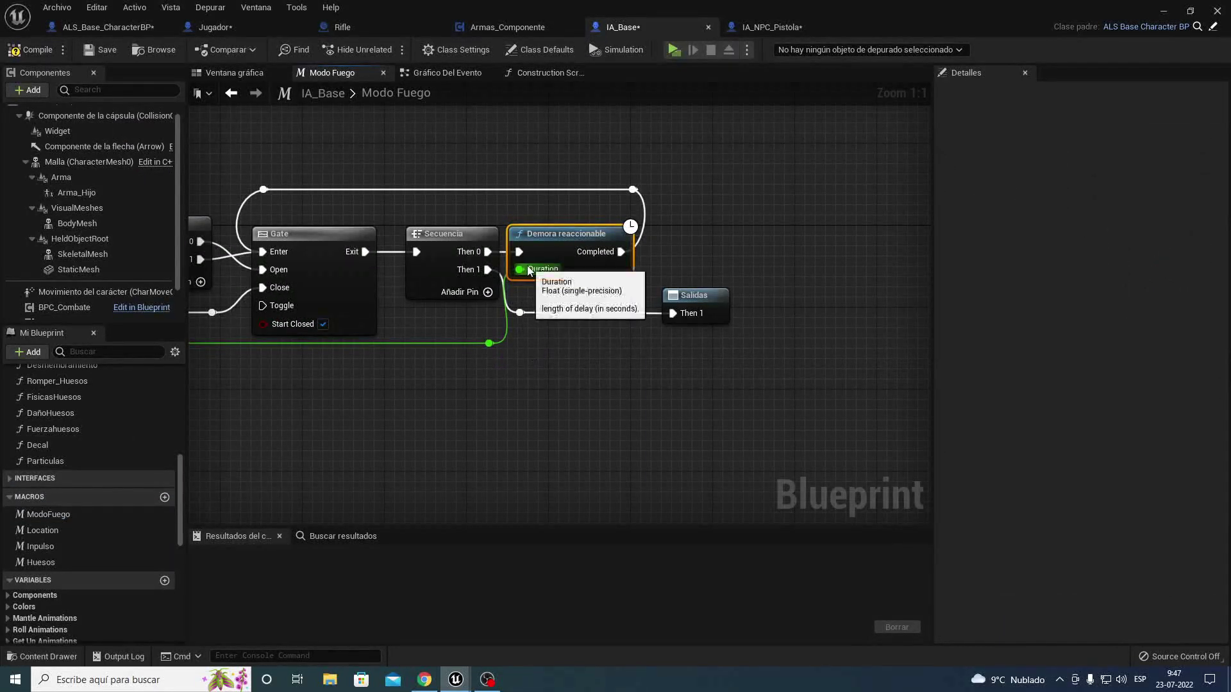
{"action": "left_click", "coordinate": [758, 22]}
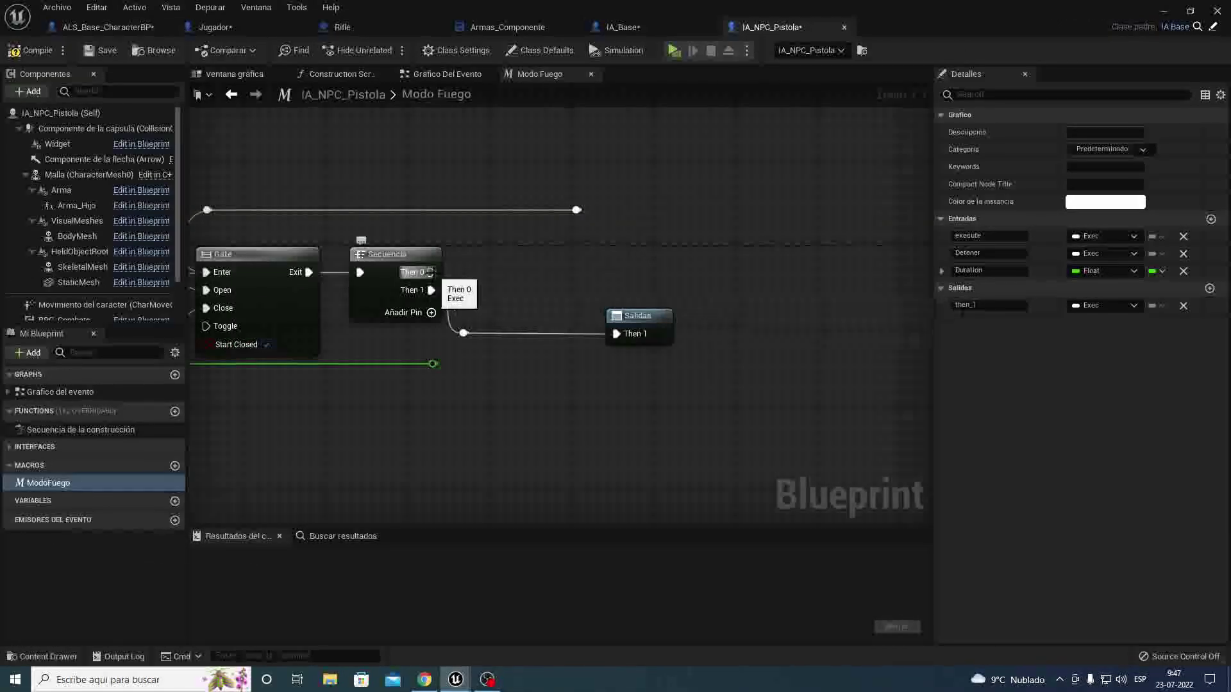
Step: Add a Demora reaccionable node off Sequence Then 0, fed by the macro's Duration input
{"action": "left_click_drag", "start_coordinate": [431, 272], "coordinate": [479, 274]}
{"action": "type", "text": "demo"}
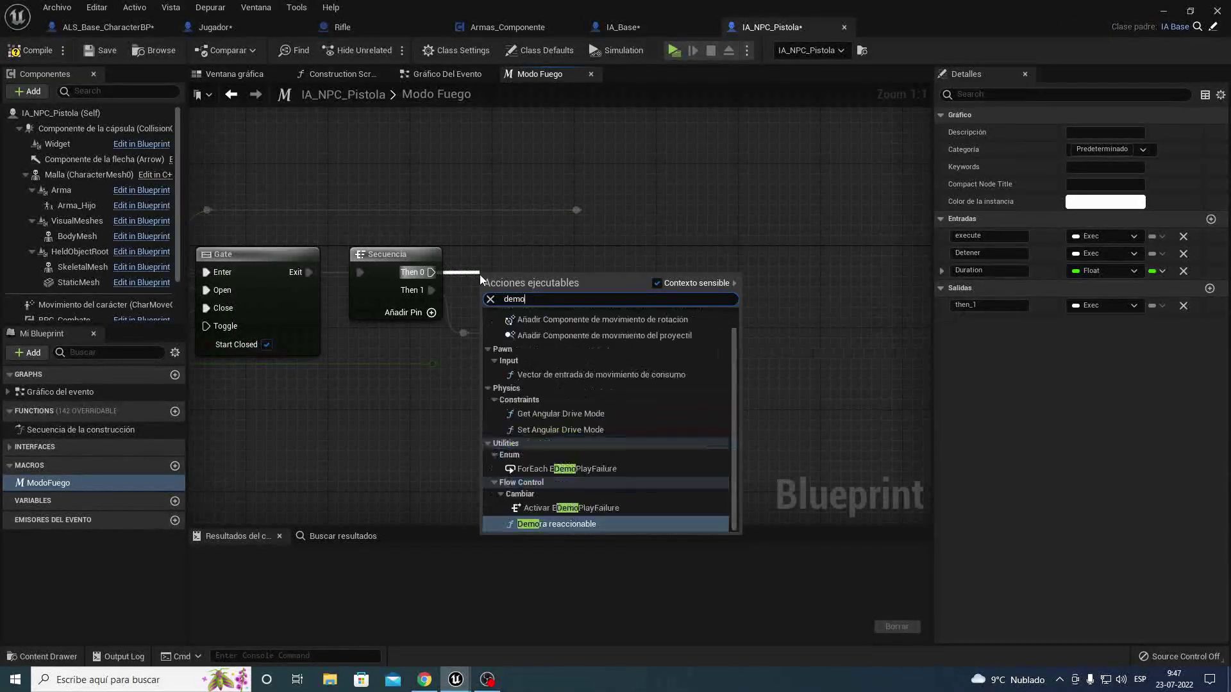
{"action": "type", "text": "ra"}
{"action": "key", "text": "Return"}
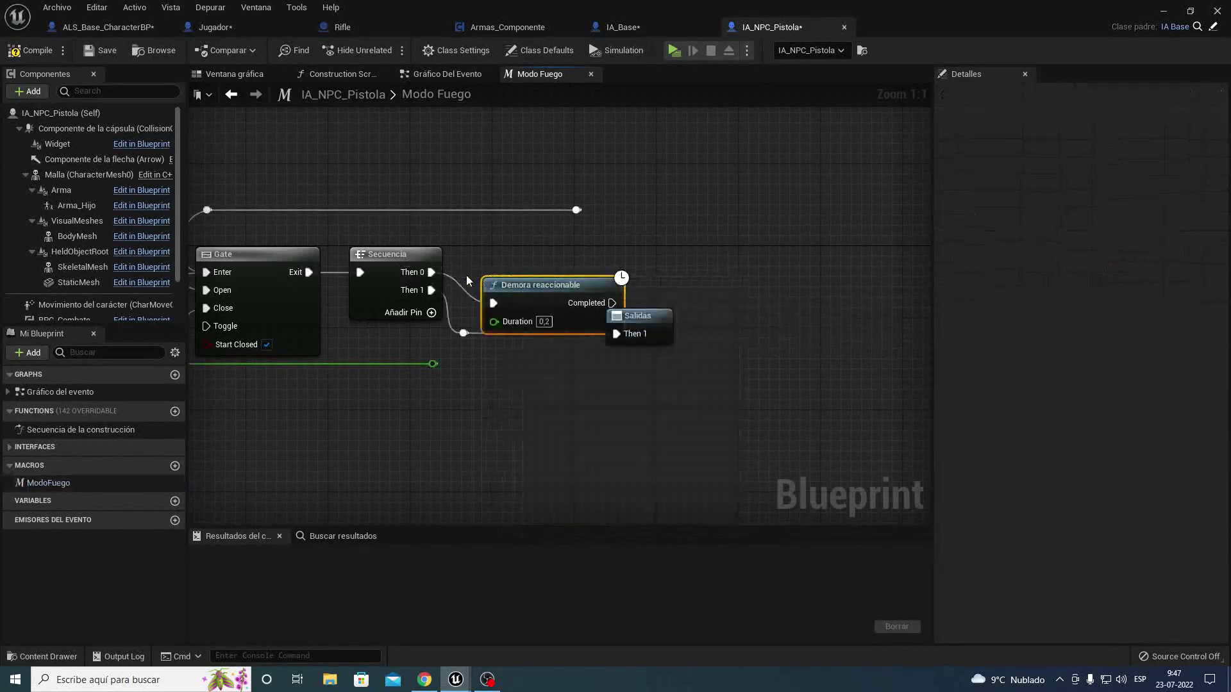
{"action": "left_click_drag", "start_coordinate": [537, 293], "coordinate": [517, 263]}
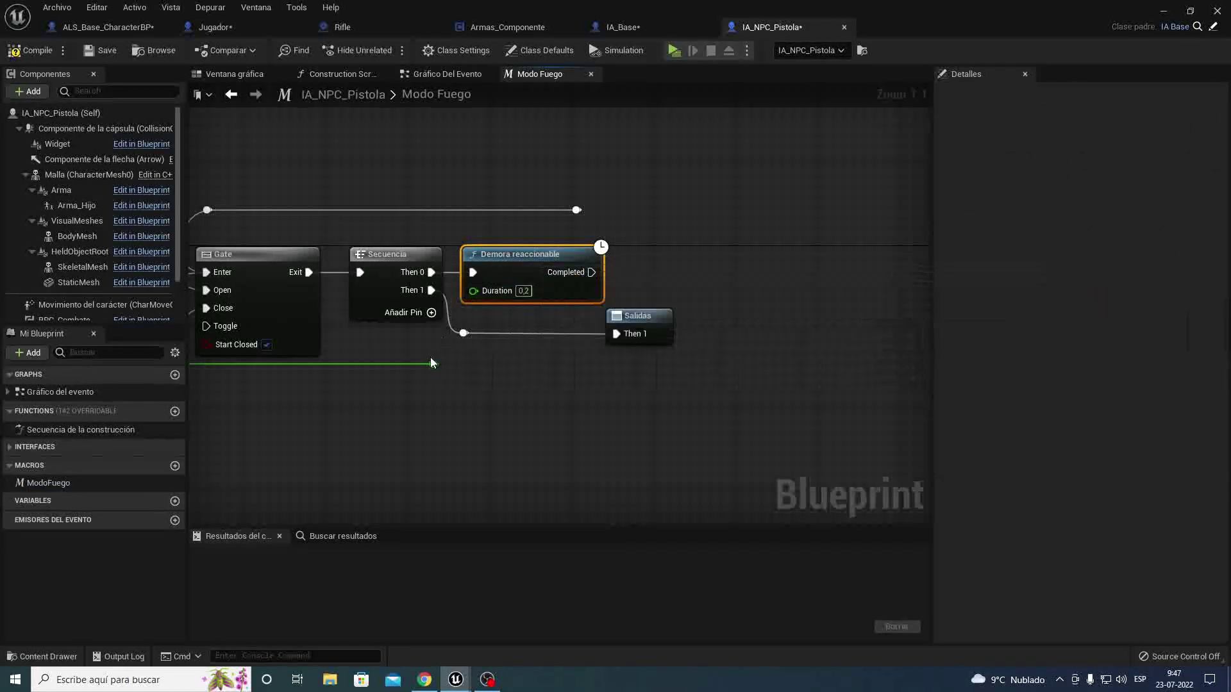
{"action": "mouse_move", "coordinate": [433, 363]}
{"action": "left_mouse_down"}
{"action": "mouse_move", "coordinate": [468, 324]}
{"action": "mouse_move", "coordinate": [473, 291]}
{"action": "left_mouse_up"}
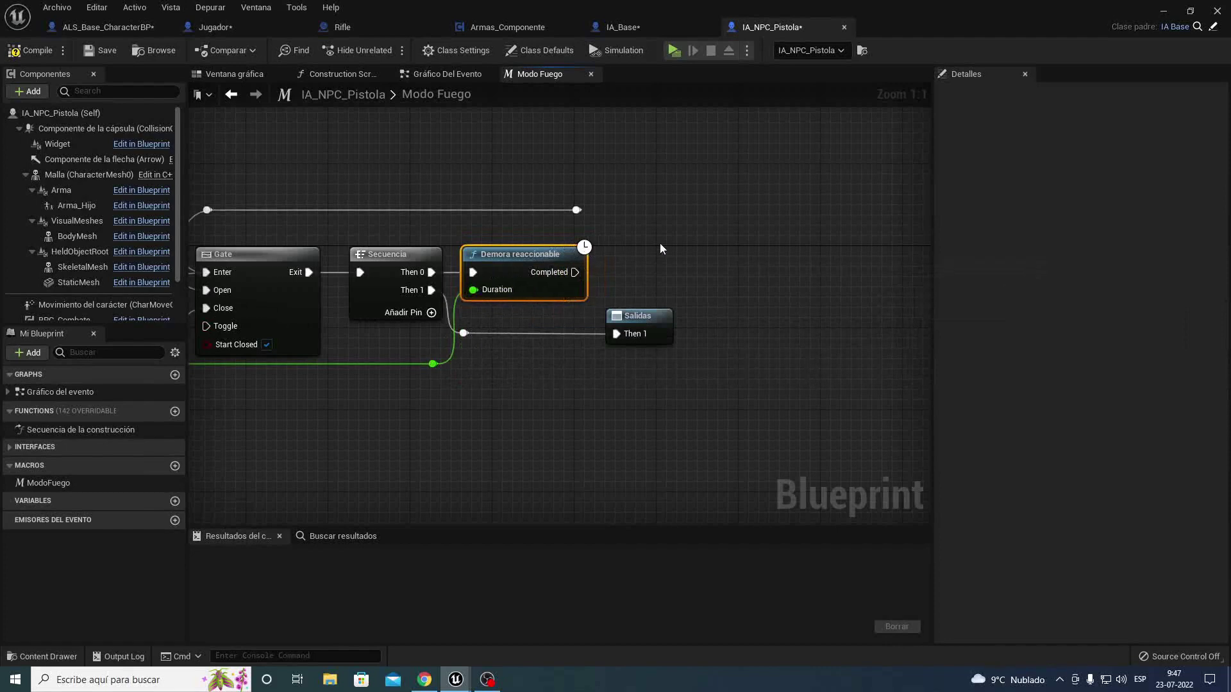
Step: Loop the delay's Completed back into the Gate, matching IA_Base, and compile IA_NPC_Pistola
{"action": "right_click_drag", "start_coordinate": [661, 248], "coordinate": [589, 229]}
{"action": "left_click", "coordinate": [645, 19]}
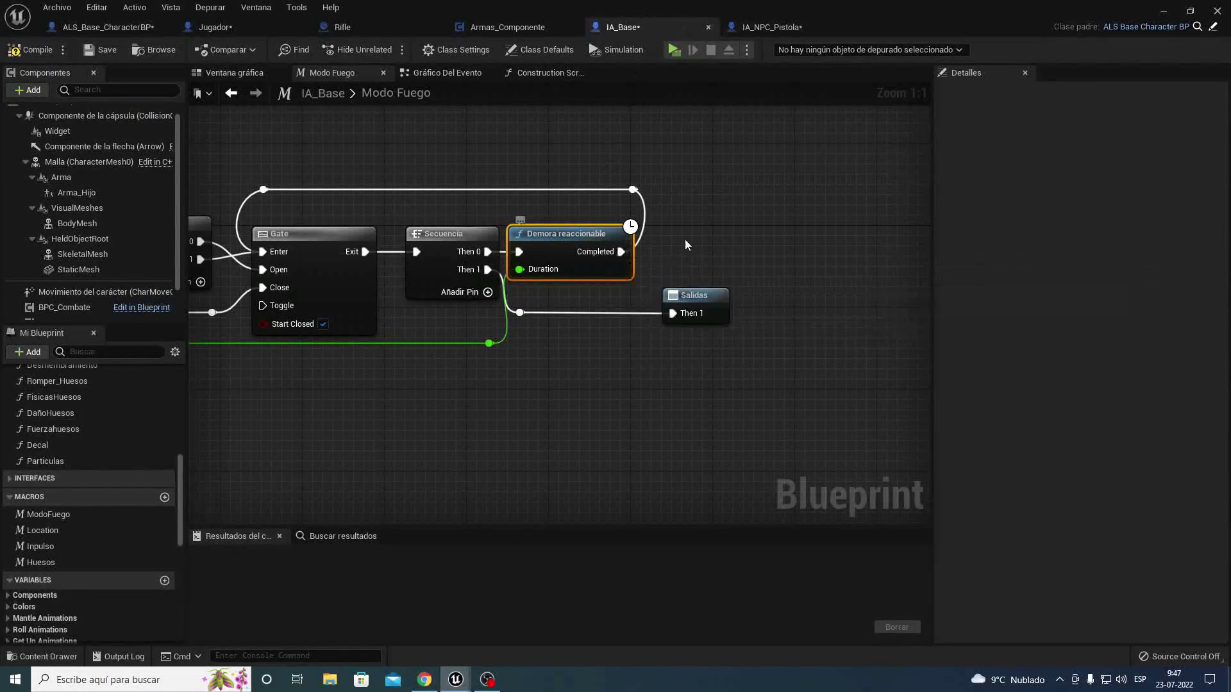
{"action": "left_click", "coordinate": [785, 31]}
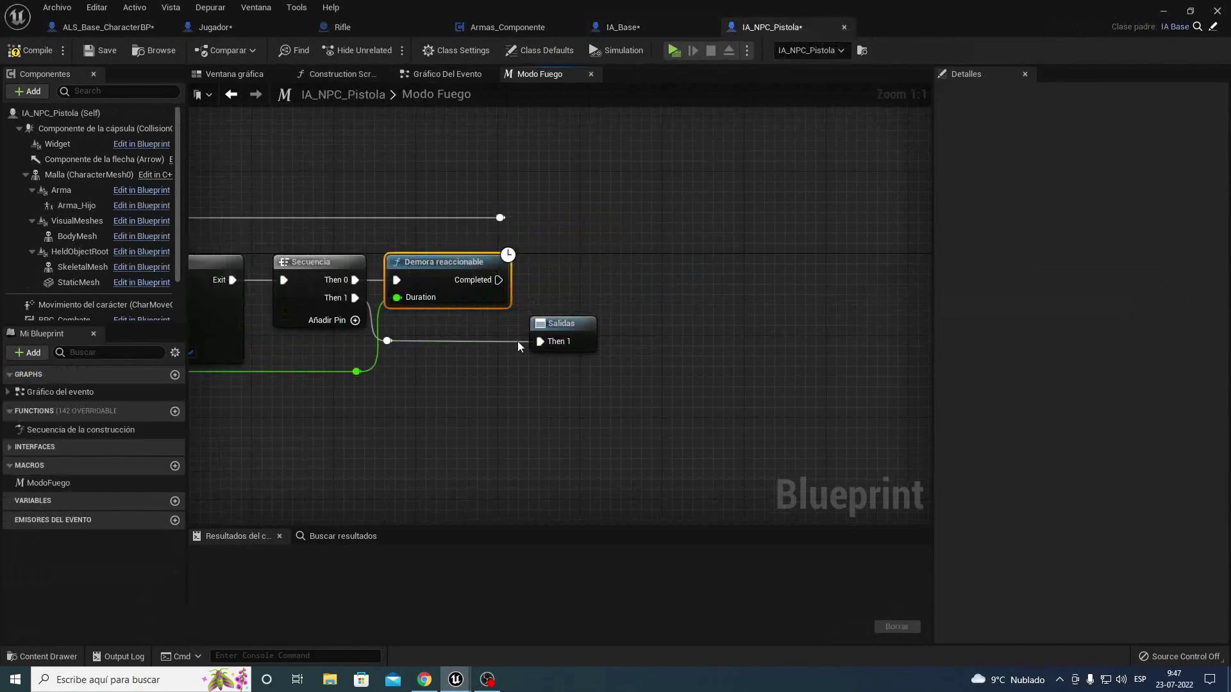
{"action": "left_click_drag", "start_coordinate": [499, 218], "coordinate": [503, 280]}
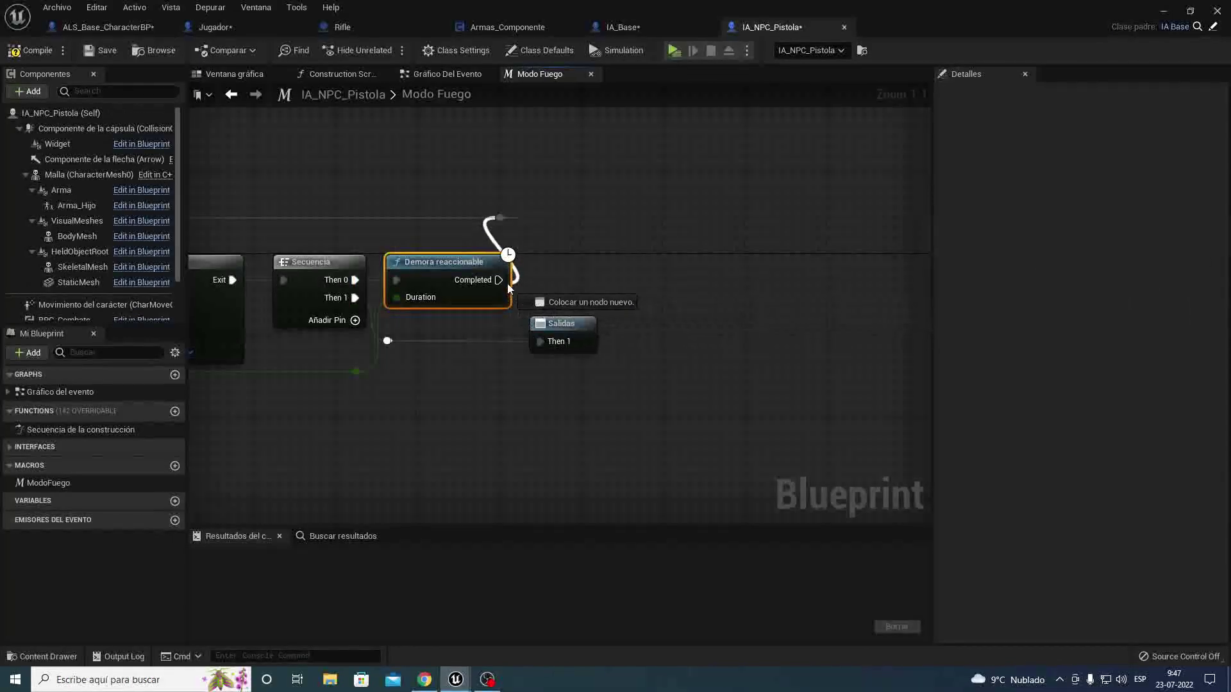
{"action": "left_click", "coordinate": [32, 50]}
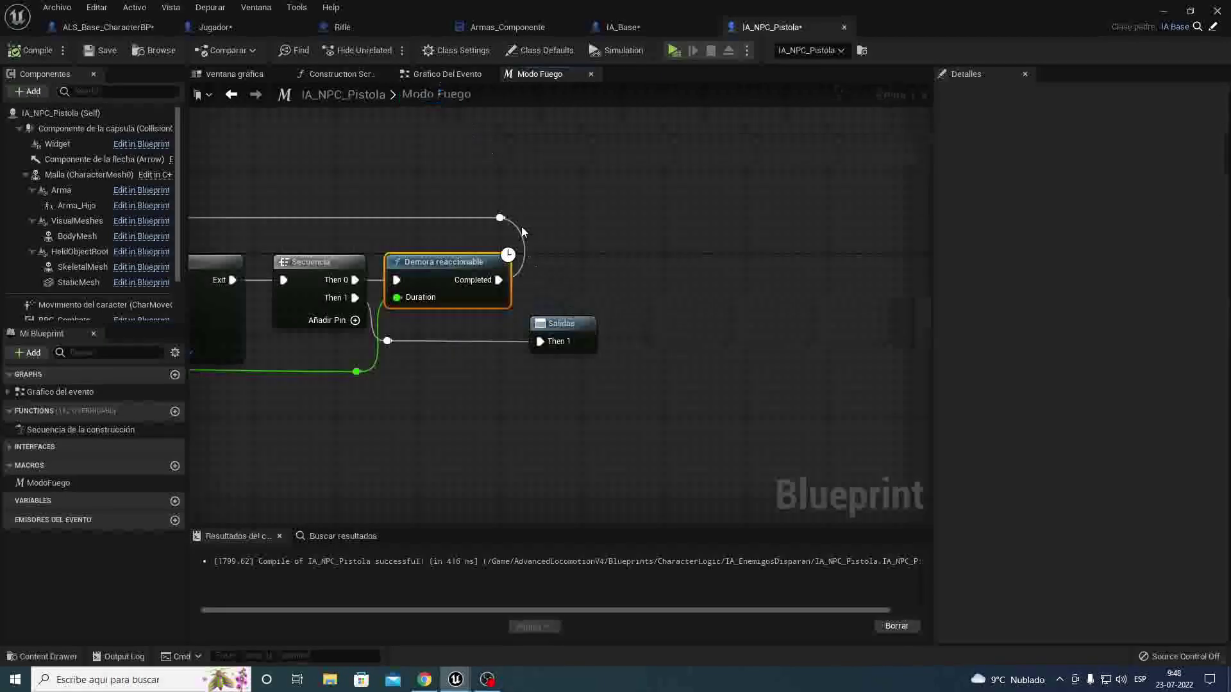
Step: Insert a Modo Fuego node with Duration 1.0 between EstadoDisparoPistola and Bifurcar, then recompile
{"action": "left_click", "coordinate": [456, 73]}
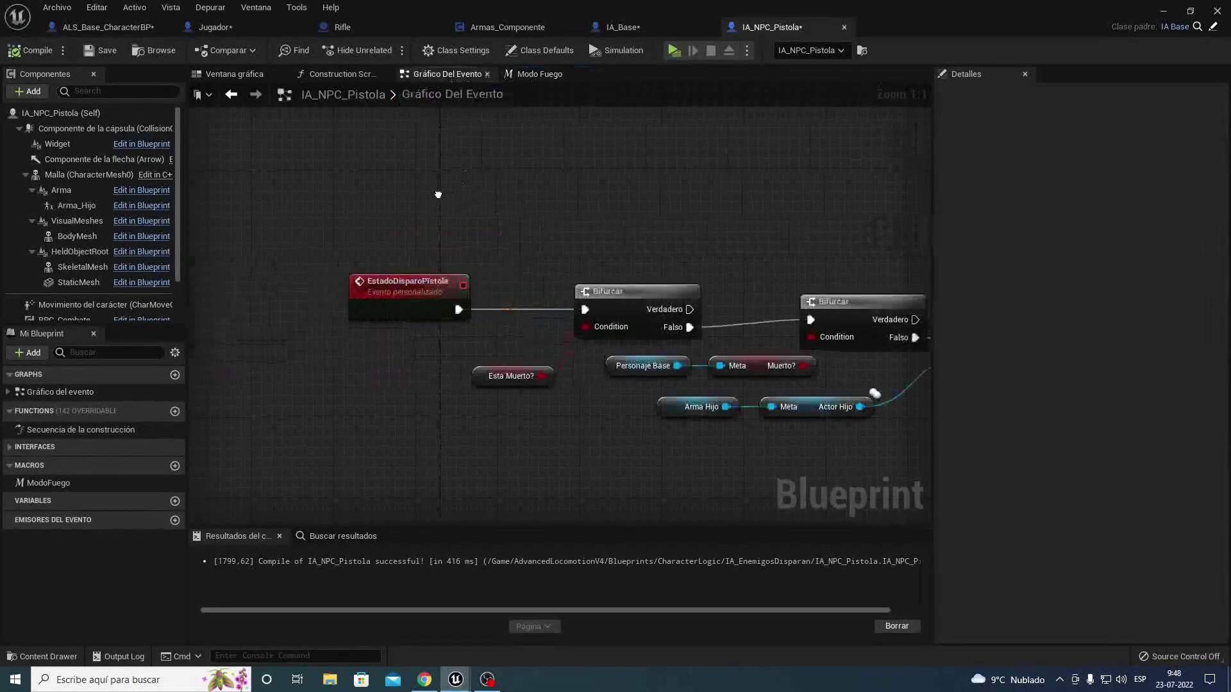
{"action": "left_click_drag", "start_coordinate": [41, 483], "coordinate": [468, 202]}
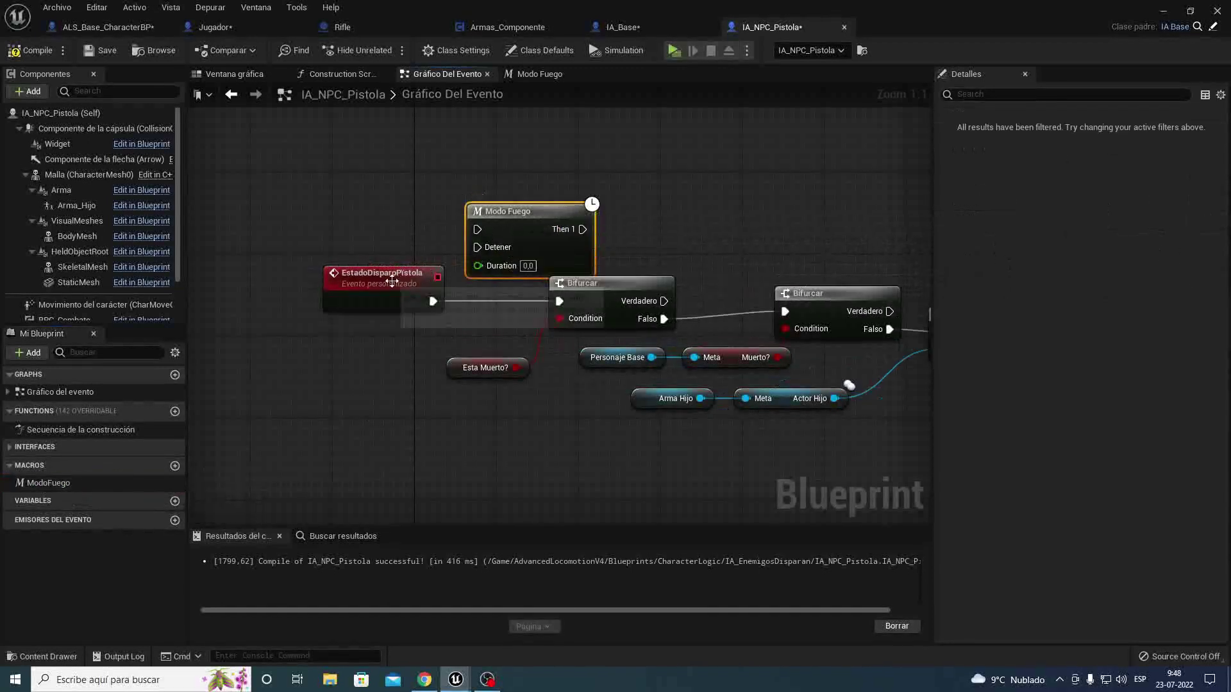
{"action": "left_click_drag", "start_coordinate": [384, 274], "coordinate": [302, 275]}
{"action": "left_click_drag", "start_coordinate": [511, 218], "coordinate": [439, 290]}
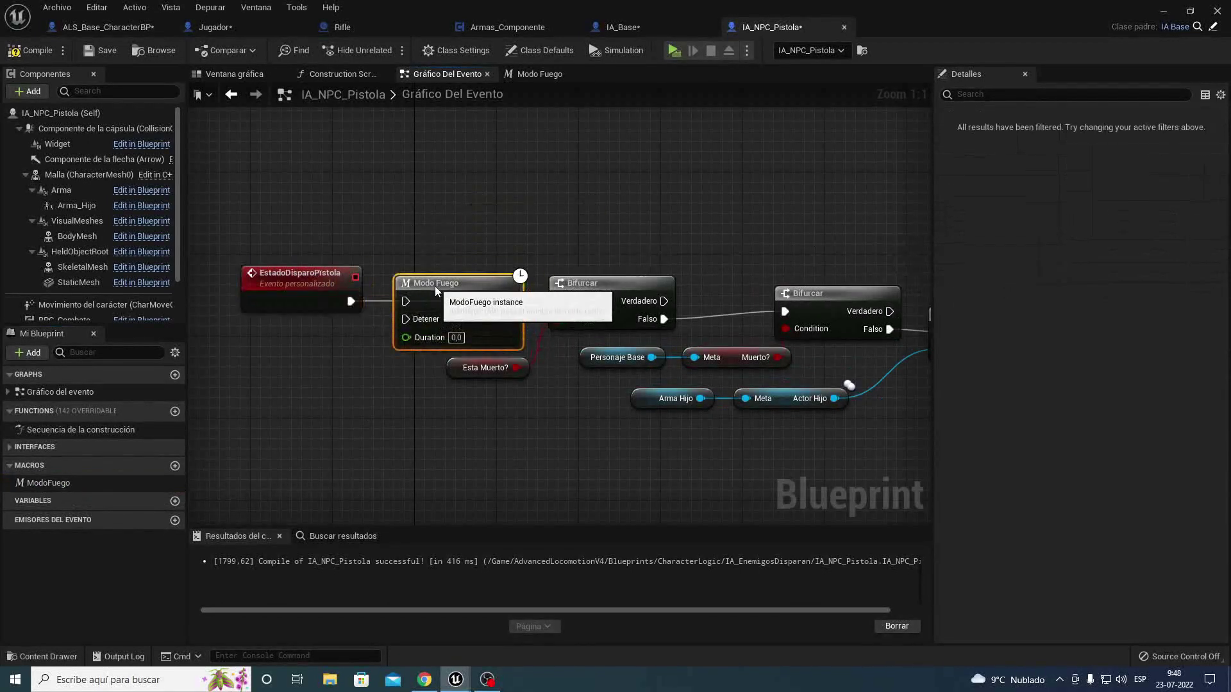
{"action": "left_click_drag", "start_coordinate": [511, 301], "coordinate": [559, 301]}
{"action": "left_click_drag", "start_coordinate": [350, 301], "coordinate": [403, 306]}
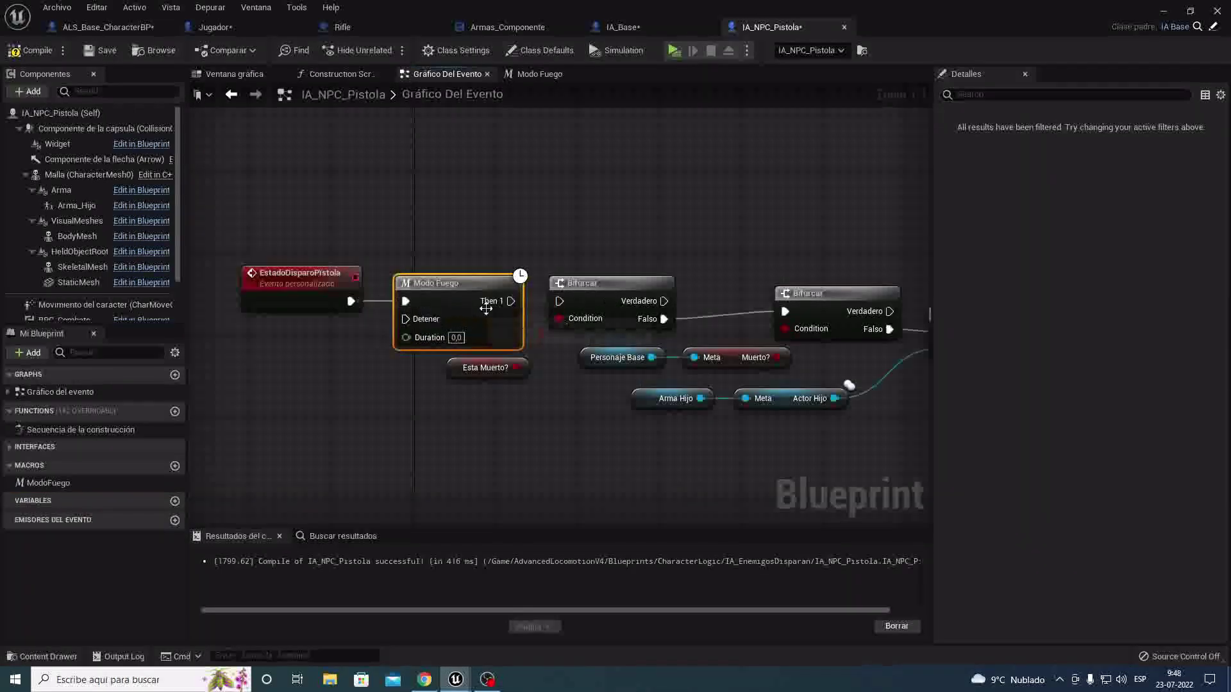
{"action": "left_click_drag", "start_coordinate": [511, 302], "coordinate": [562, 304]}
{"action": "type", "text": "1"}
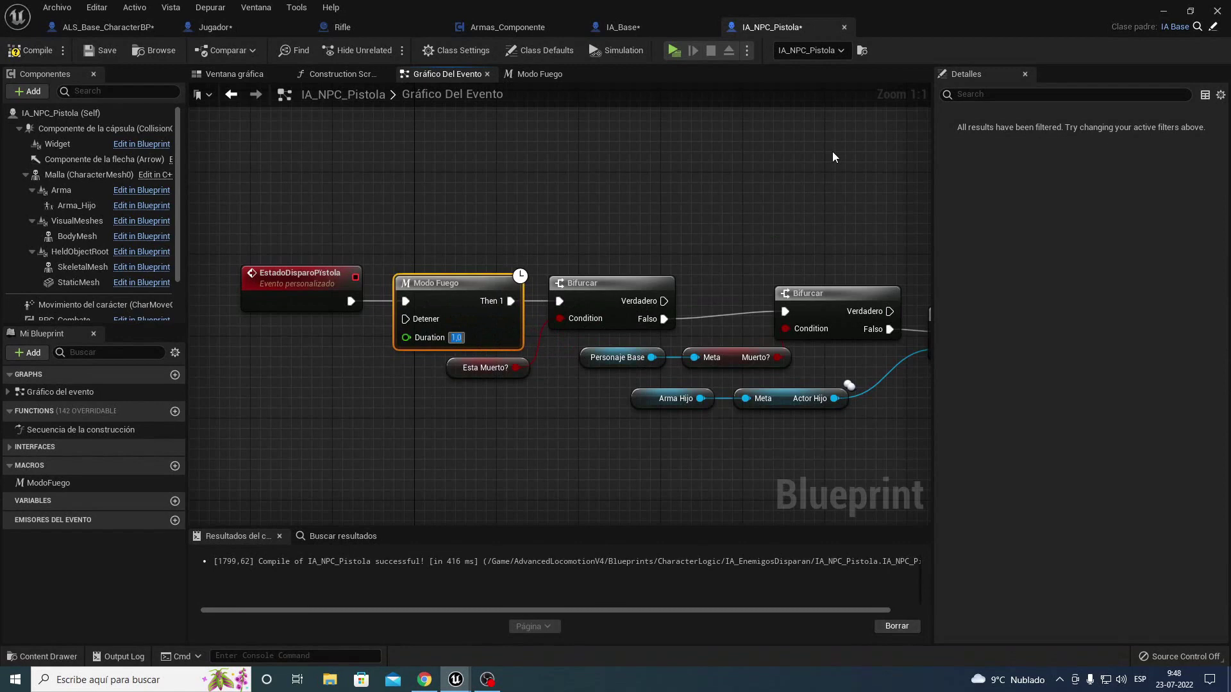
{"action": "left_click", "coordinate": [40, 49]}
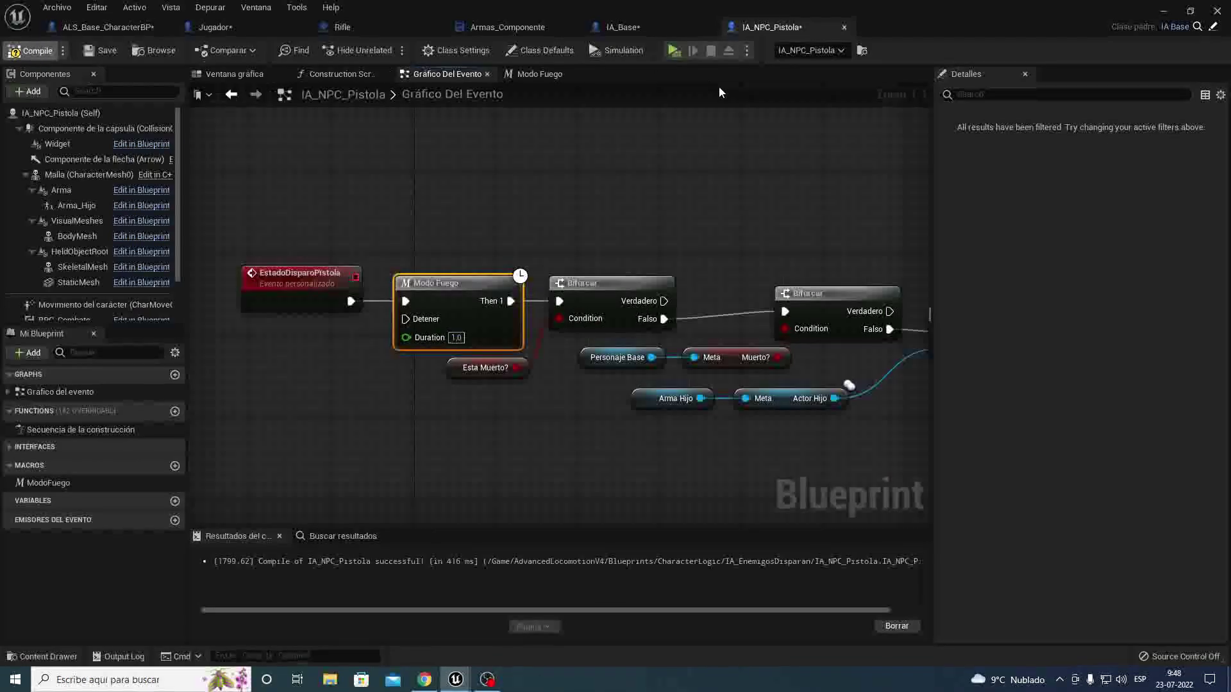
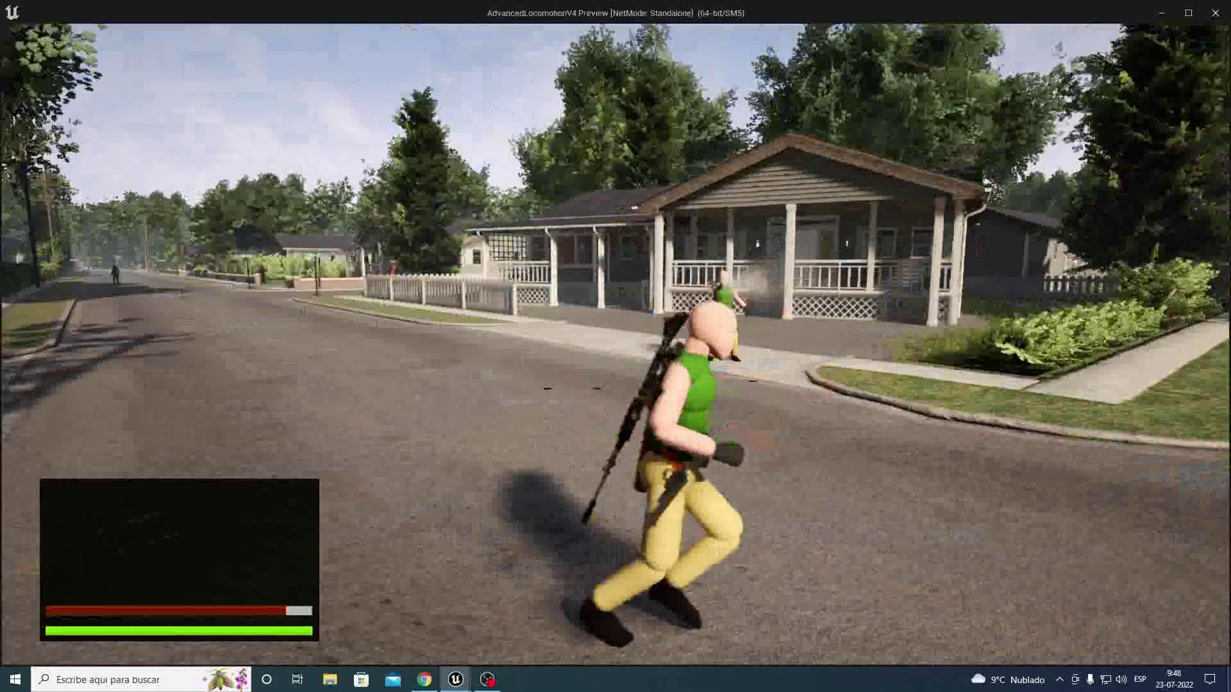
Step: Stop the standalone preview and simulation, then clear the selection and recentre the node chain
{"action": "key", "text": "Escape"}
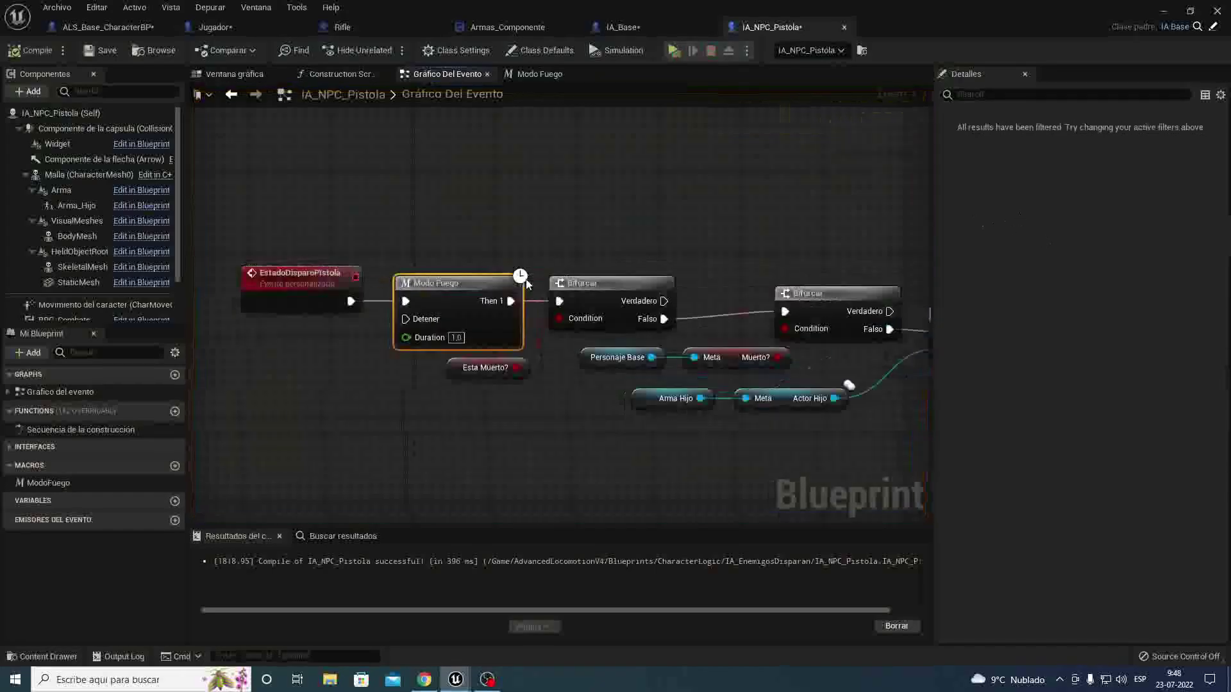
{"action": "left_click", "coordinate": [456, 338]}
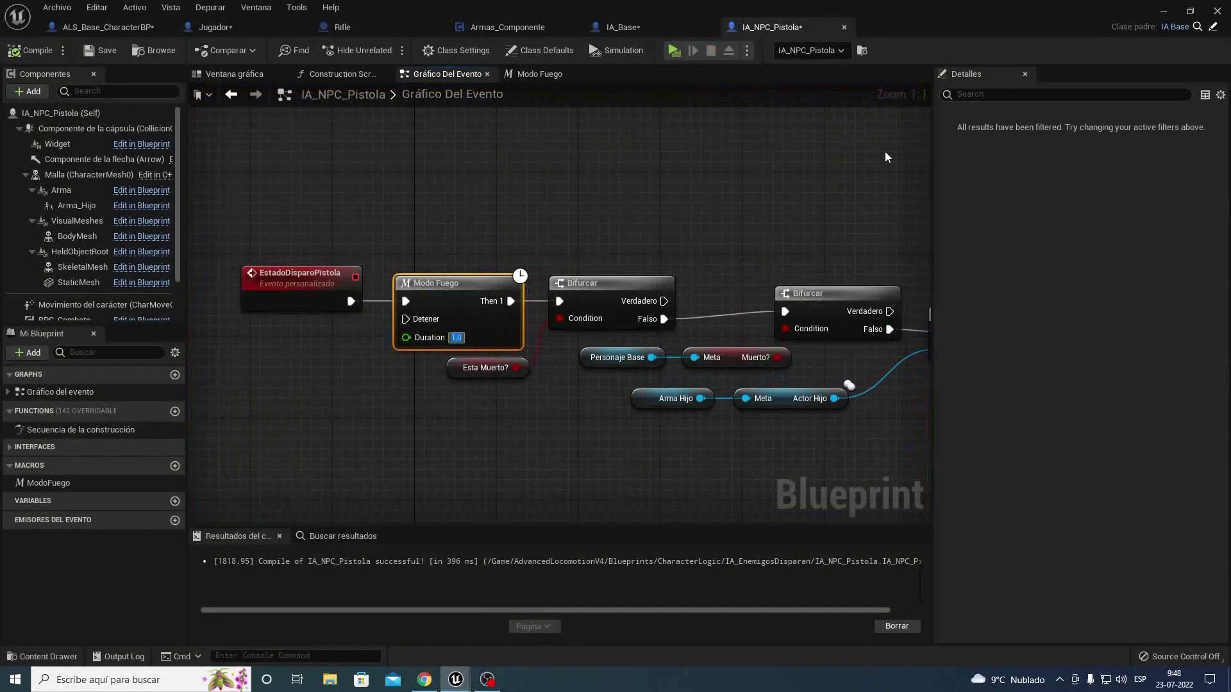
{"action": "left_click", "coordinate": [716, 190]}
{"action": "scroll", "coordinate": [692, 192], "scroll_direction": "down", "scroll_amount": 3}
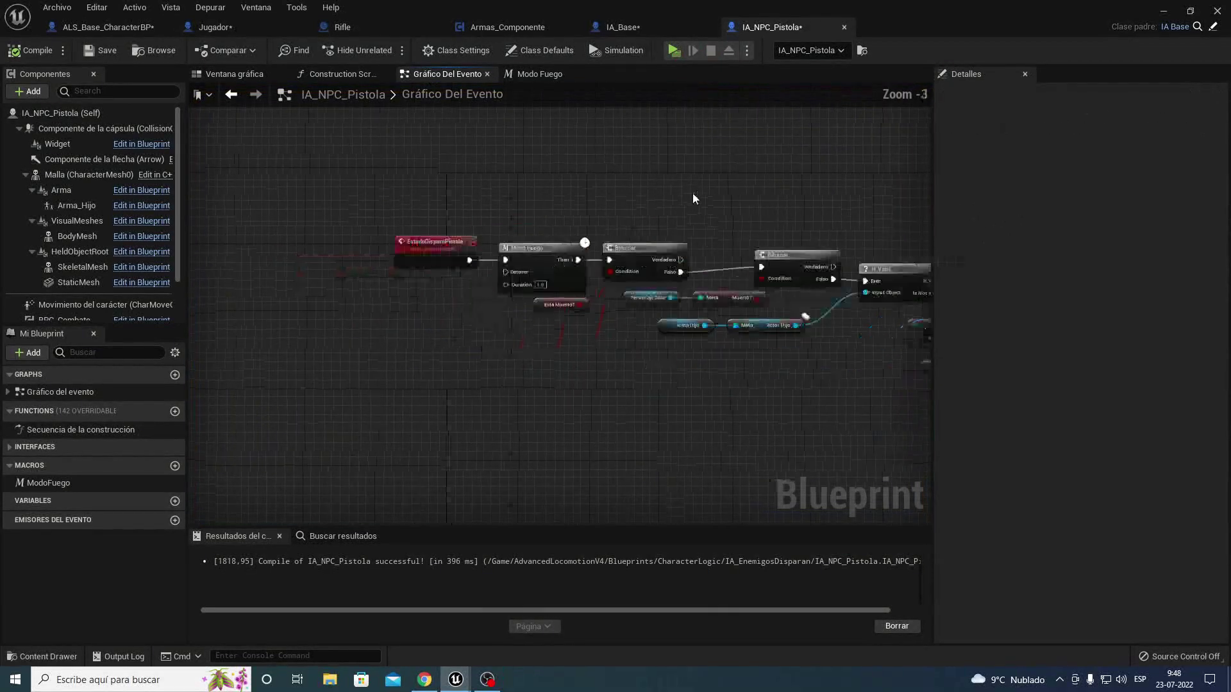
{"action": "scroll", "coordinate": [677, 197], "scroll_direction": "down", "scroll_amount": 5}
{"action": "right_click_drag", "start_coordinate": [678, 202], "coordinate": [549, 356]}
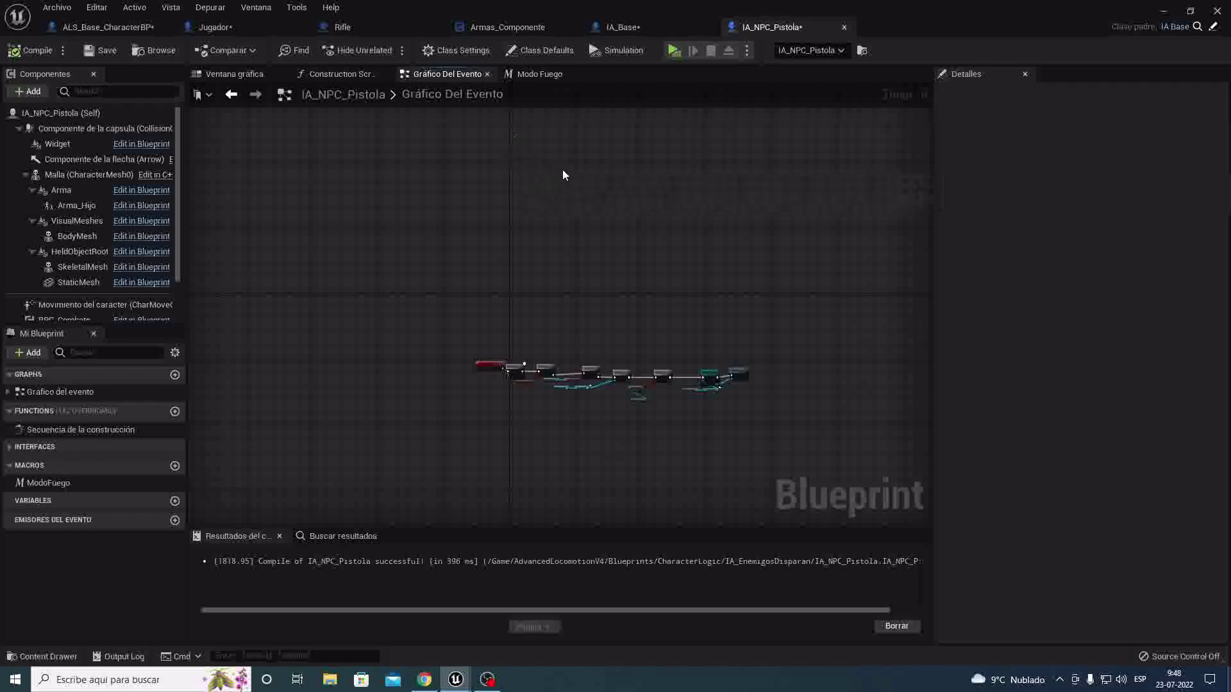
Step: Open IA_Base's event graph and survey its Secuencia, Do Once and Gate nodes
{"action": "left_click", "coordinate": [623, 27]}
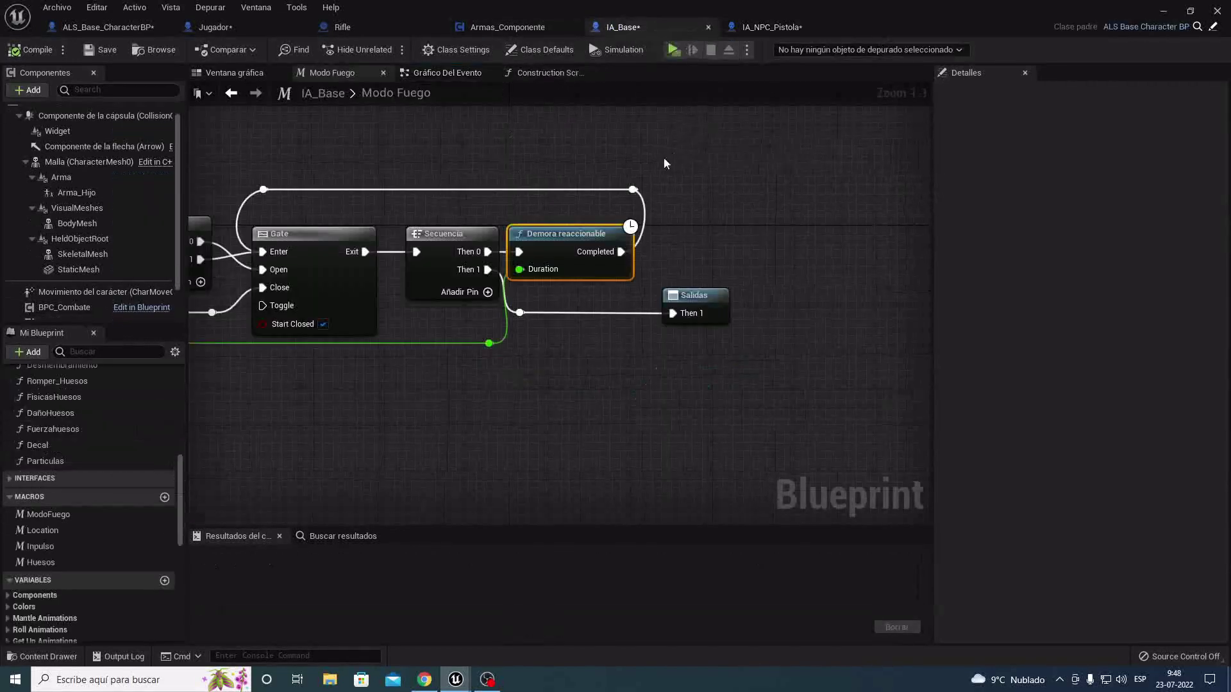
{"action": "right_click_drag", "start_coordinate": [627, 267], "coordinate": [654, 281]}
{"action": "left_click", "coordinate": [434, 73]}
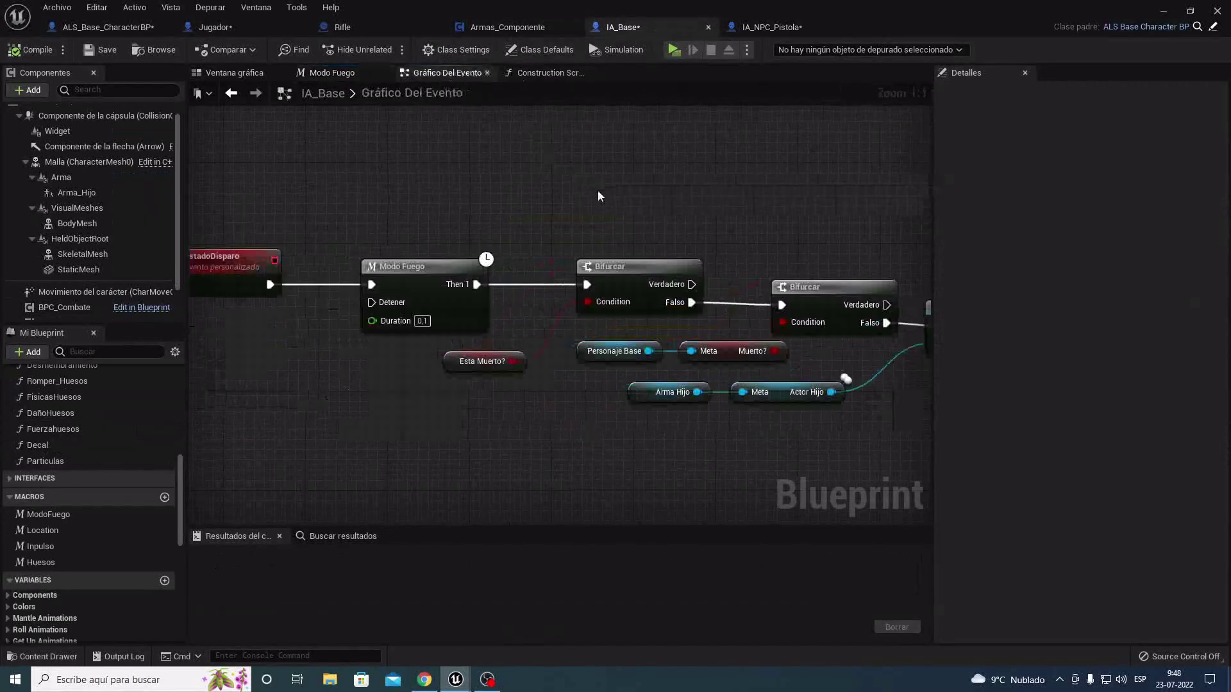
{"action": "right_click_drag", "start_coordinate": [608, 165], "coordinate": [577, 314]}
{"action": "scroll", "coordinate": [598, 287], "scroll_direction": "down", "scroll_amount": 4}
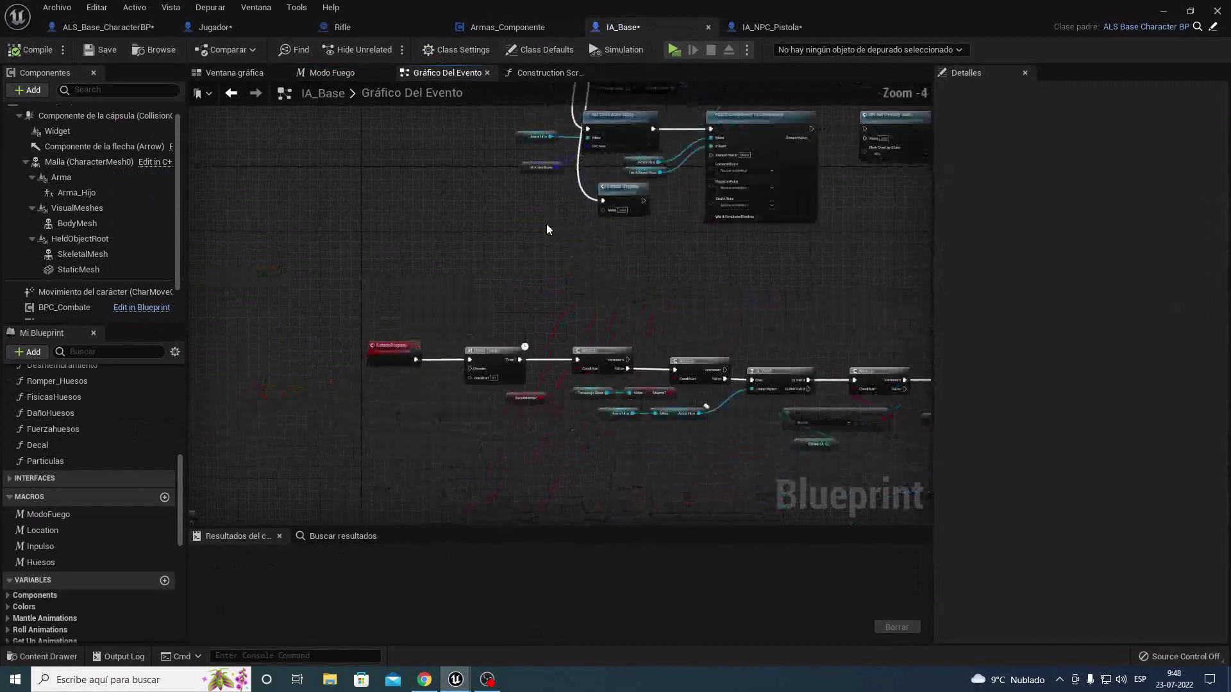
{"action": "right_click_drag", "start_coordinate": [546, 224], "coordinate": [507, 378]}
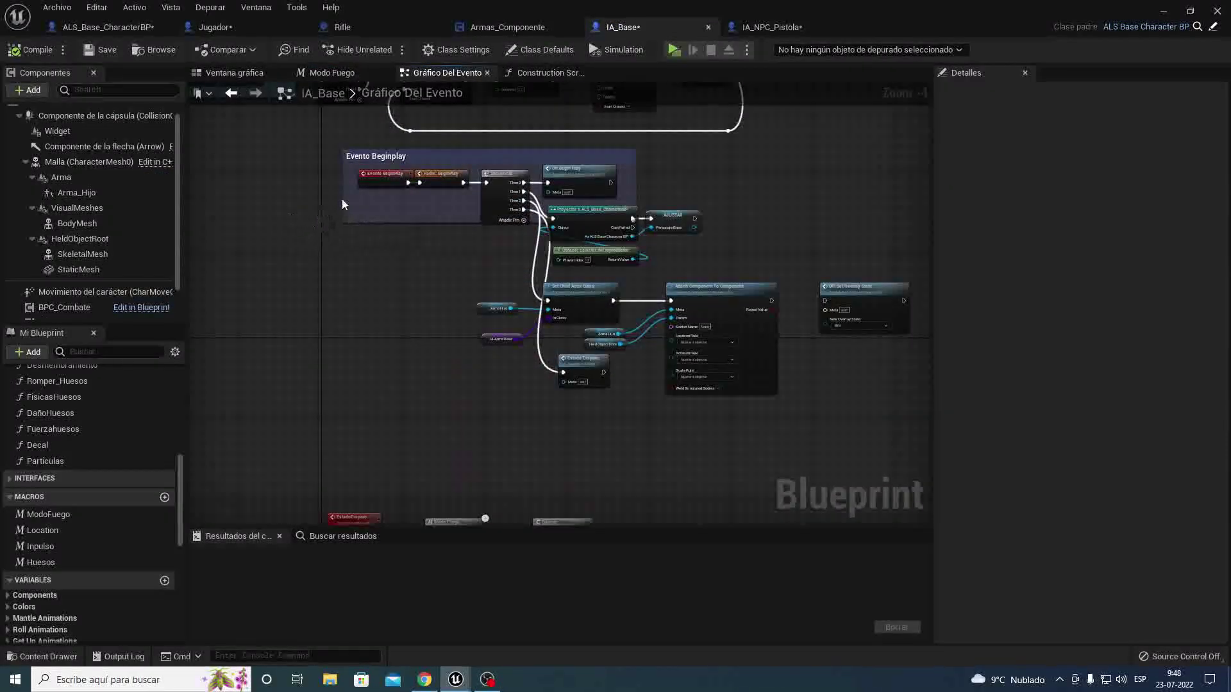
{"action": "scroll", "coordinate": [322, 161], "scroll_direction": "up", "scroll_amount": 4}
{"action": "mouse_move", "coordinate": [322, 170]}
{"action": "right_mouse_down"}
{"action": "mouse_move", "coordinate": [244, 374]}
{"action": "mouse_move", "coordinate": [841, 376]}
{"action": "right_mouse_up"}
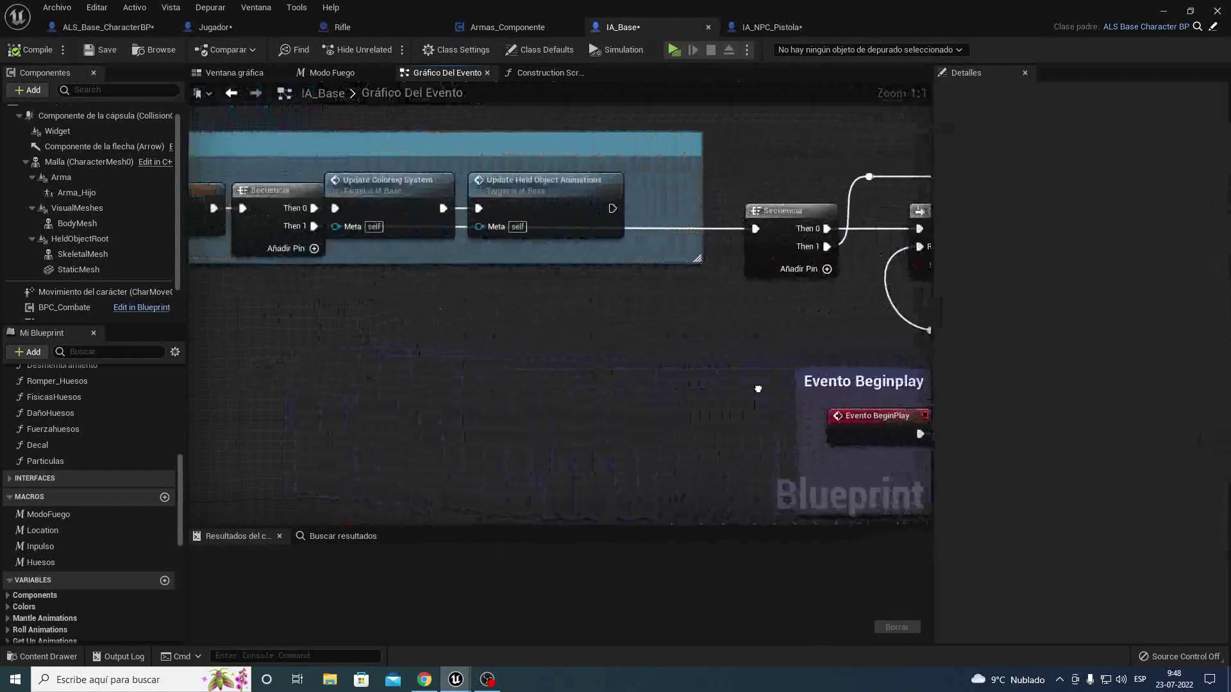
Step: Frame the whole Evento Beginplay group and marquee-select all its nodes
{"action": "mouse_move", "coordinate": [1008, 355]}
{"action": "right_mouse_down"}
{"action": "mouse_move", "coordinate": [739, 368]}
{"action": "mouse_move", "coordinate": [365, 357]}
{"action": "right_mouse_up"}
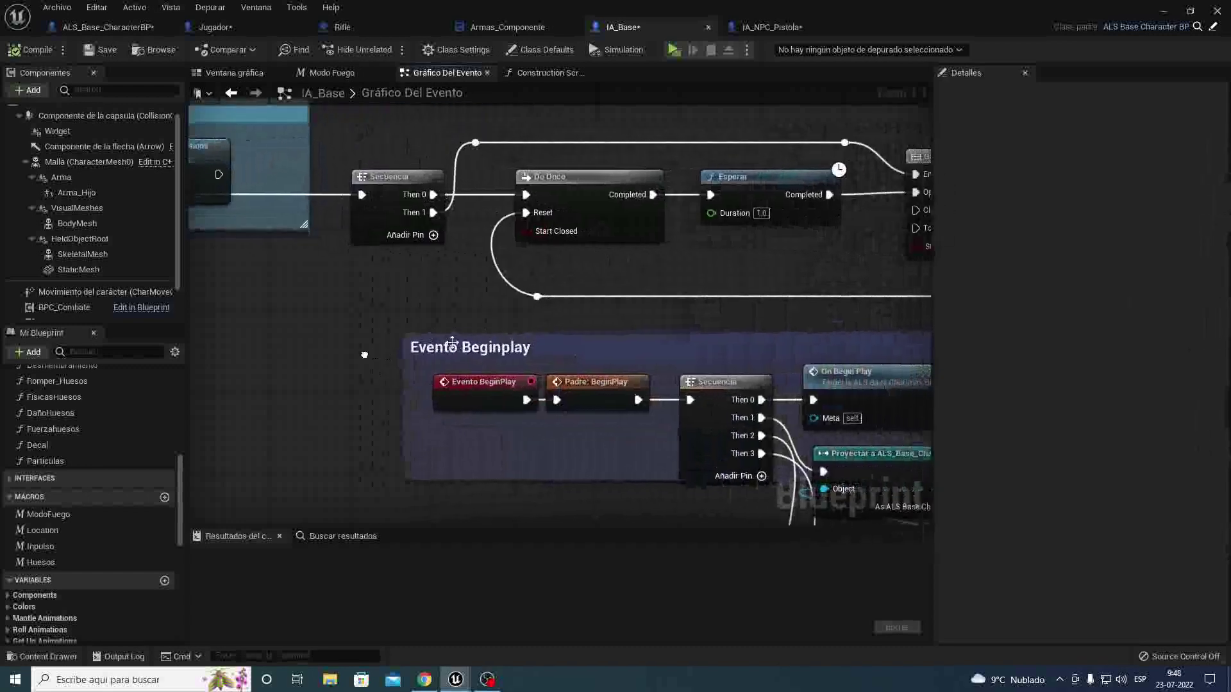
{"action": "right_click_drag", "start_coordinate": [617, 314], "coordinate": [444, 328]}
{"action": "mouse_move", "coordinate": [599, 275]}
{"action": "right_mouse_down"}
{"action": "mouse_move", "coordinate": [422, 283]}
{"action": "mouse_move", "coordinate": [518, 187]}
{"action": "mouse_move", "coordinate": [538, 187]}
{"action": "mouse_move", "coordinate": [557, 141]}
{"action": "right_mouse_up"}
{"action": "scroll", "coordinate": [517, 187], "scroll_direction": "down", "scroll_amount": 1}
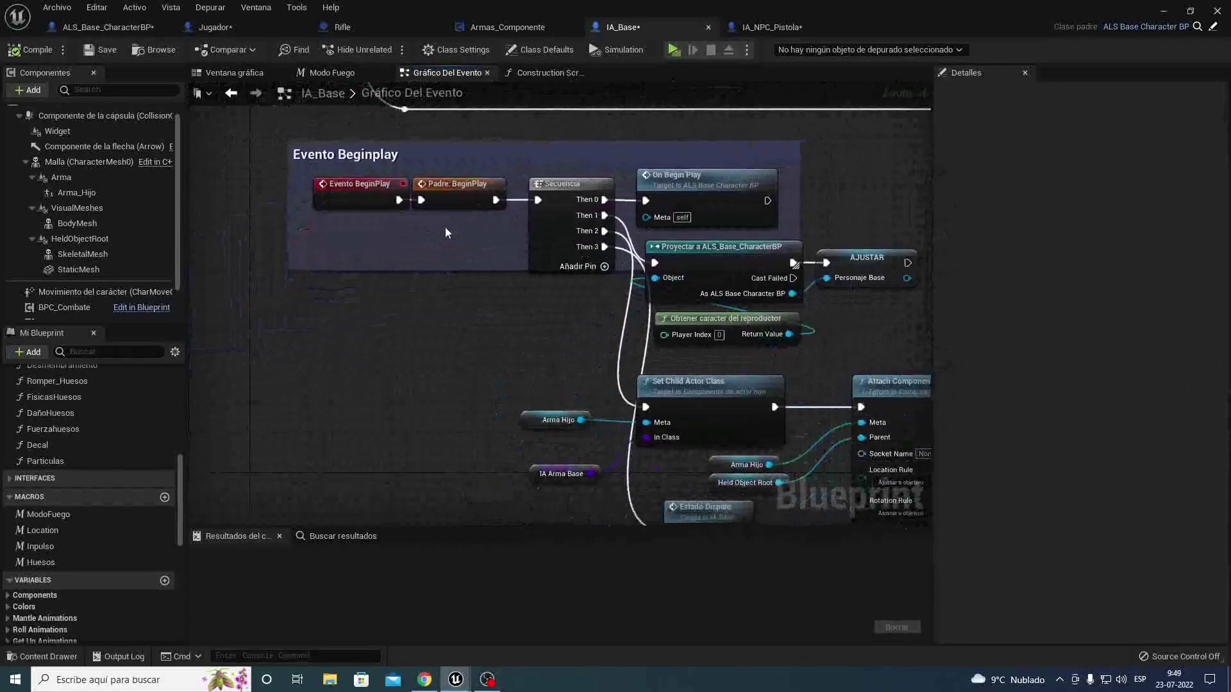
{"action": "scroll", "coordinate": [445, 226], "scroll_direction": "down", "scroll_amount": 1}
{"action": "scroll", "coordinate": [388, 263], "scroll_direction": "down", "scroll_amount": 1}
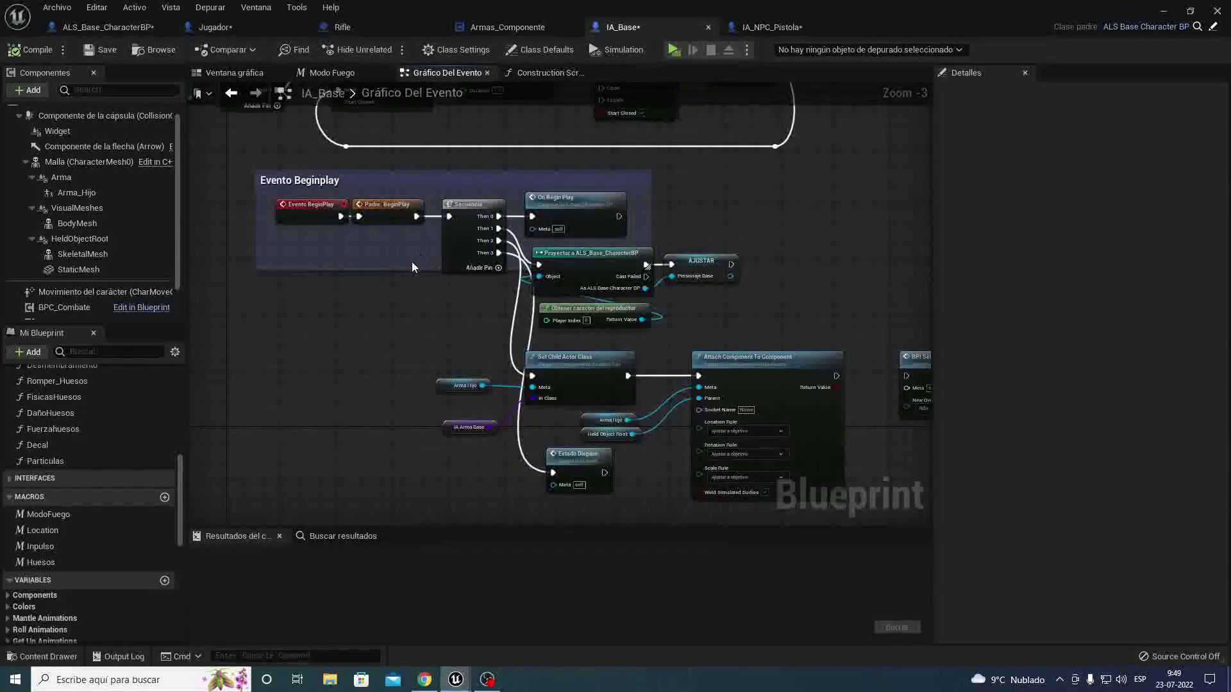
{"action": "mouse_move", "coordinate": [385, 331]}
{"action": "right_mouse_down"}
{"action": "mouse_move", "coordinate": [243, 319]}
{"action": "mouse_move", "coordinate": [271, 314]}
{"action": "right_mouse_up"}
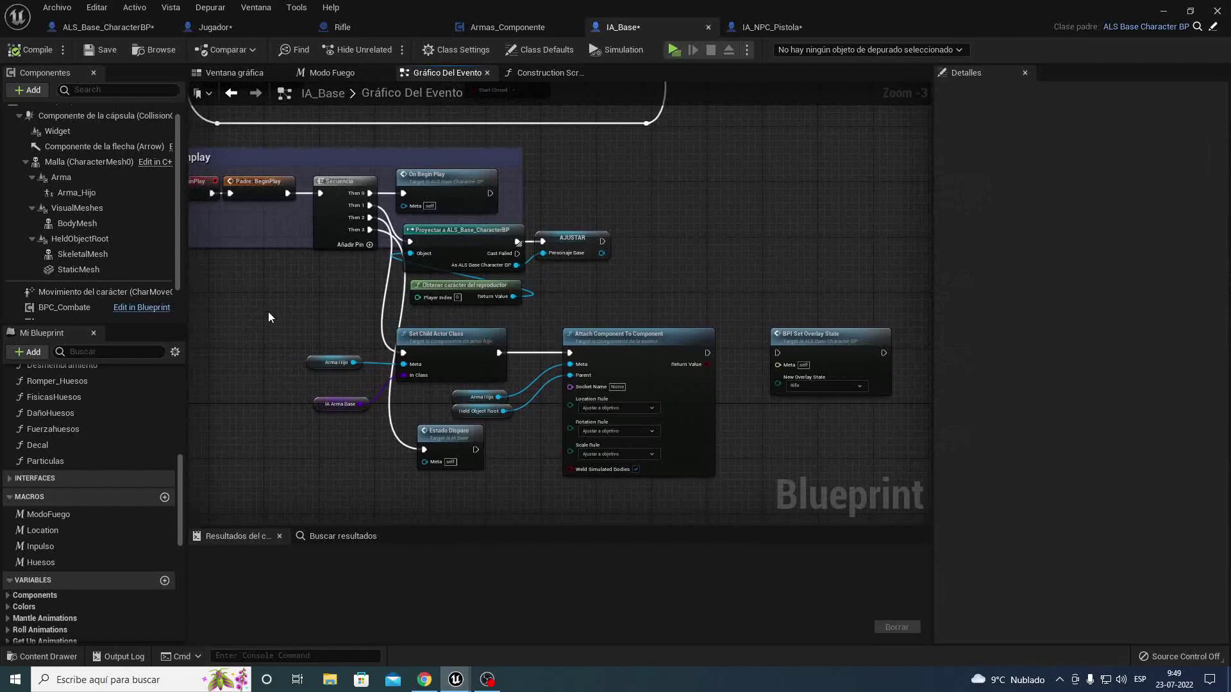
{"action": "scroll", "coordinate": [268, 316], "scroll_direction": "down", "scroll_amount": 2}
{"action": "right_click_drag", "start_coordinate": [268, 316], "coordinate": [318, 302]}
{"action": "scroll", "coordinate": [393, 251], "scroll_direction": "up", "scroll_amount": 4}
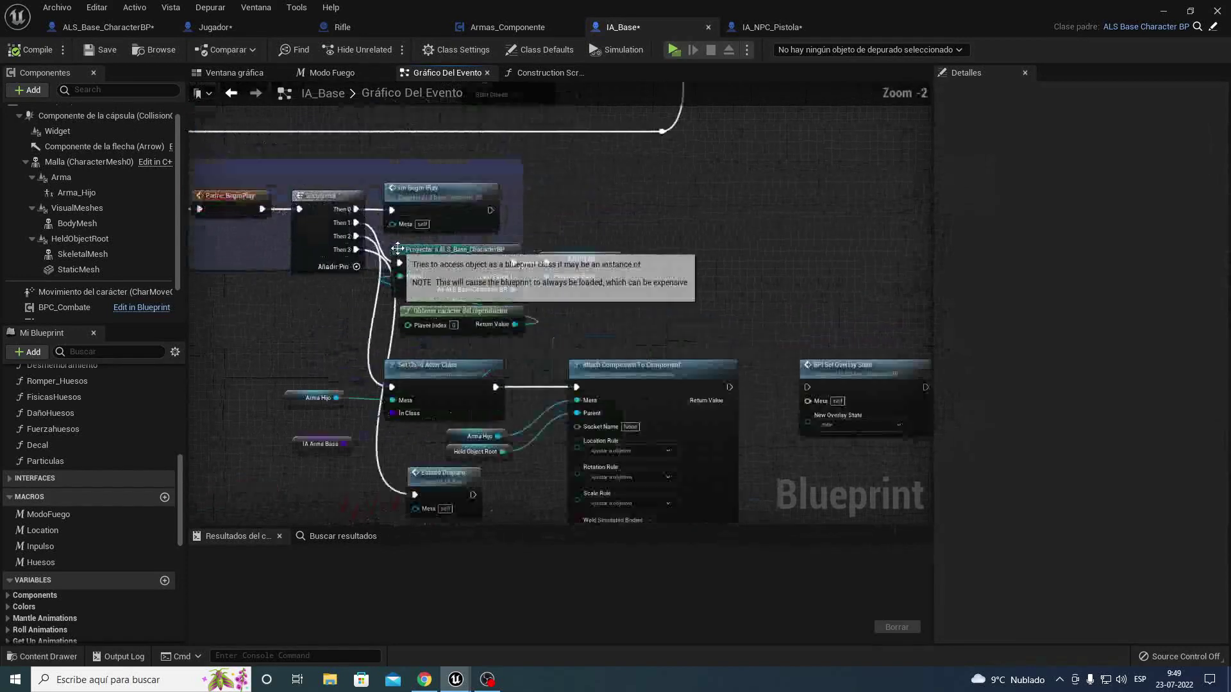
{"action": "scroll", "coordinate": [359, 250], "scroll_direction": "down", "scroll_amount": 3}
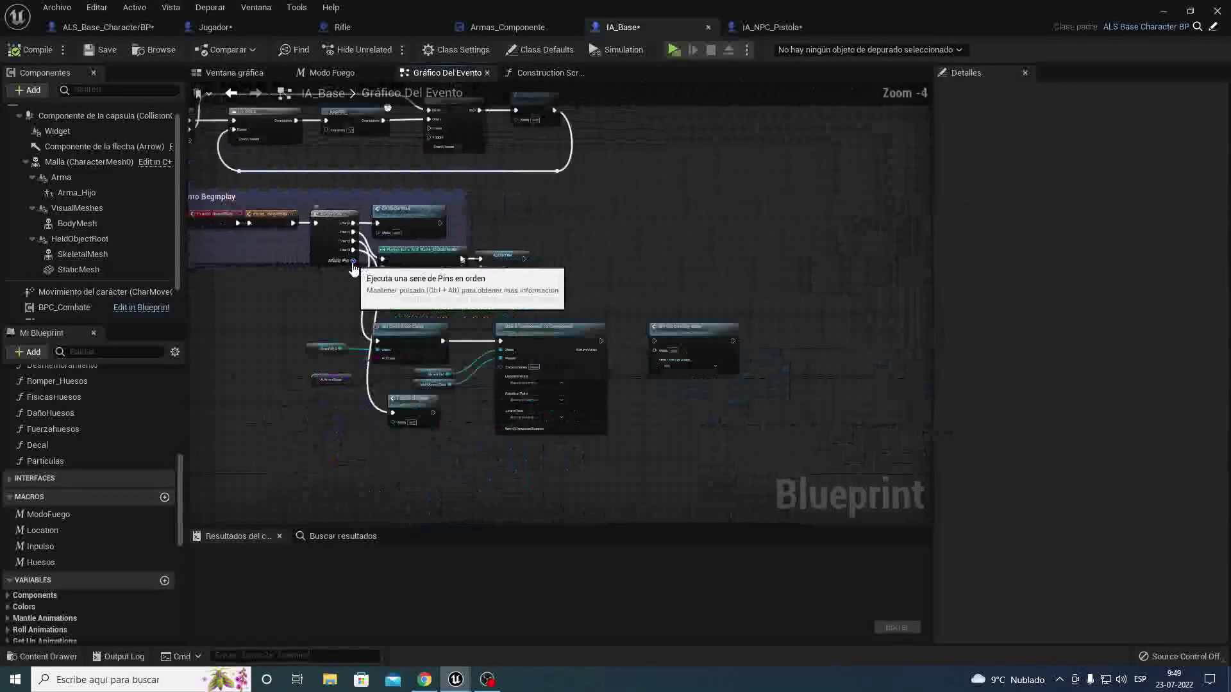
{"action": "right_click_drag", "start_coordinate": [290, 312], "coordinate": [413, 310]}
{"action": "left_click_drag", "start_coordinate": [256, 434], "coordinate": [725, 192]}
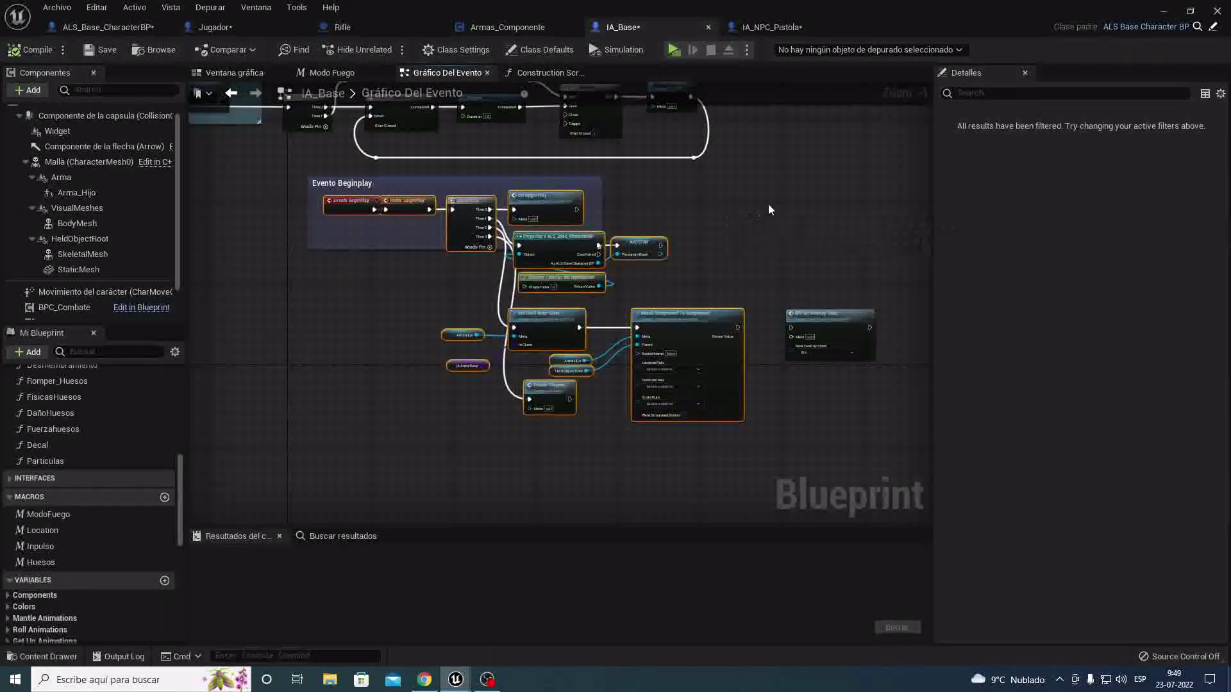
Step: Paste the copied BeginPlay nodes into IA_NPC_Pistola's event graph and delete the Estado Disparo copy
{"action": "left_click", "coordinate": [769, 27]}
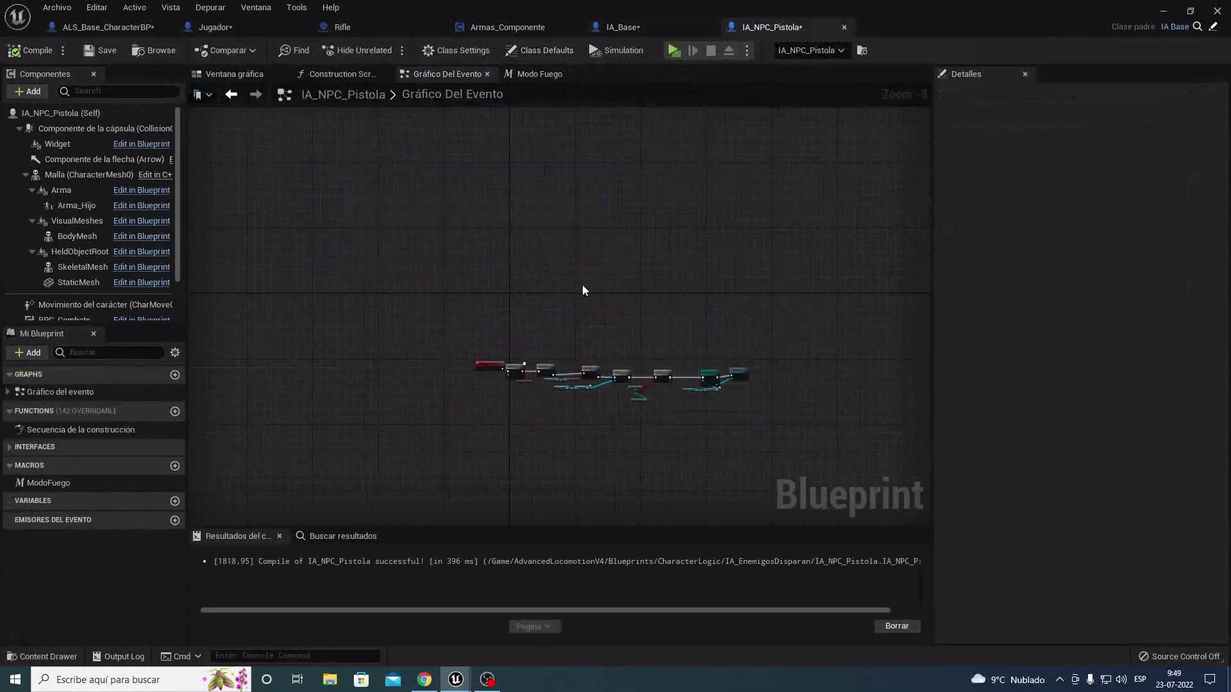
{"action": "right_click_drag", "start_coordinate": [534, 169], "coordinate": [482, 407]}
{"action": "key", "text": "ctrl+v"}
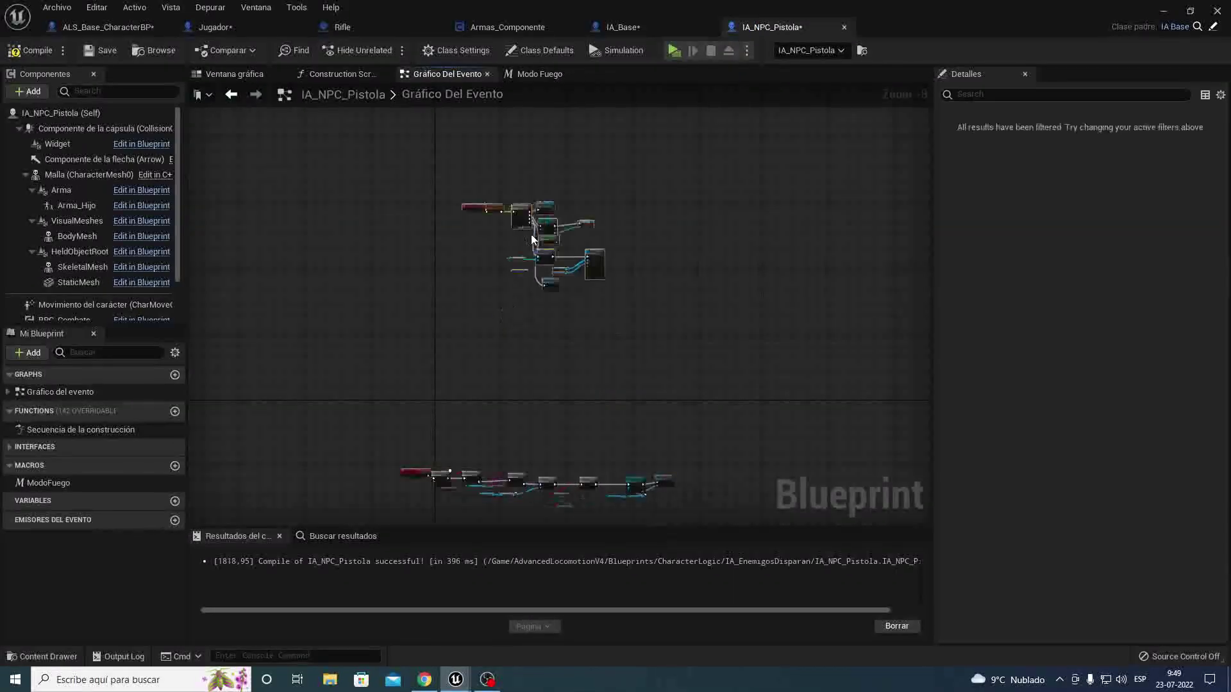
{"action": "scroll", "coordinate": [483, 238], "scroll_direction": "up", "scroll_amount": 2}
{"action": "scroll", "coordinate": [507, 256], "scroll_direction": "up", "scroll_amount": 2}
{"action": "scroll", "coordinate": [522, 267], "scroll_direction": "up", "scroll_amount": 2}
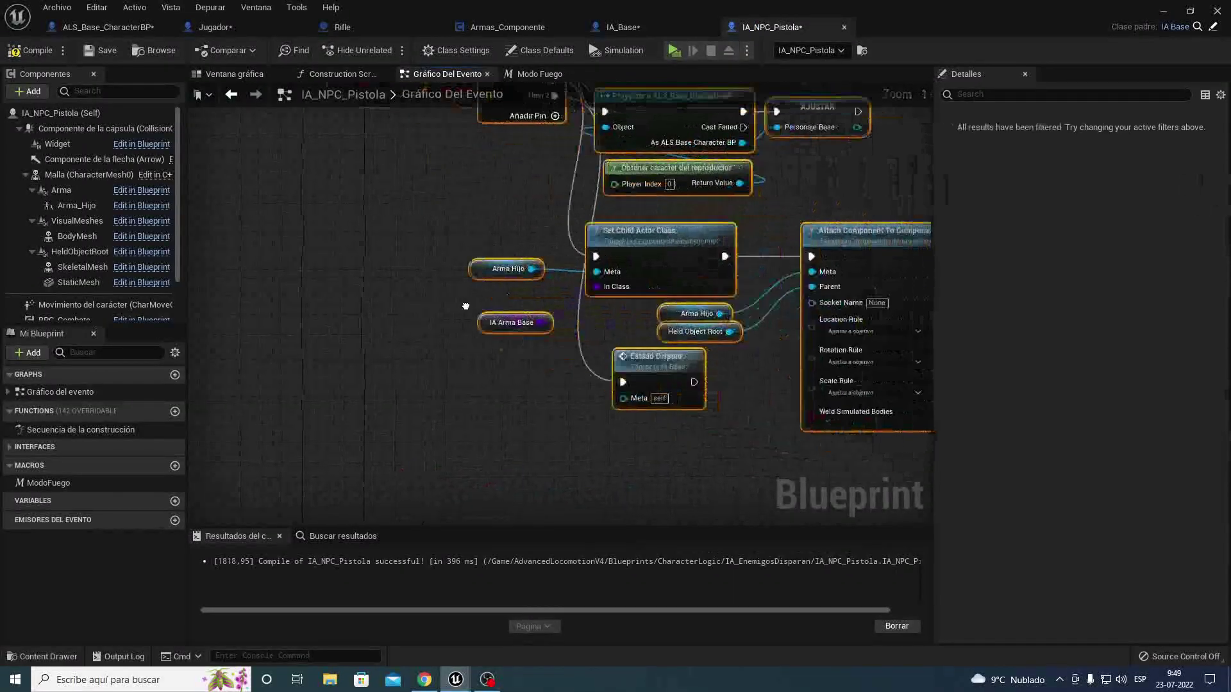
{"action": "scroll", "coordinate": [522, 267], "scroll_direction": "up", "scroll_amount": 1}
{"action": "key", "text": "Delete"}
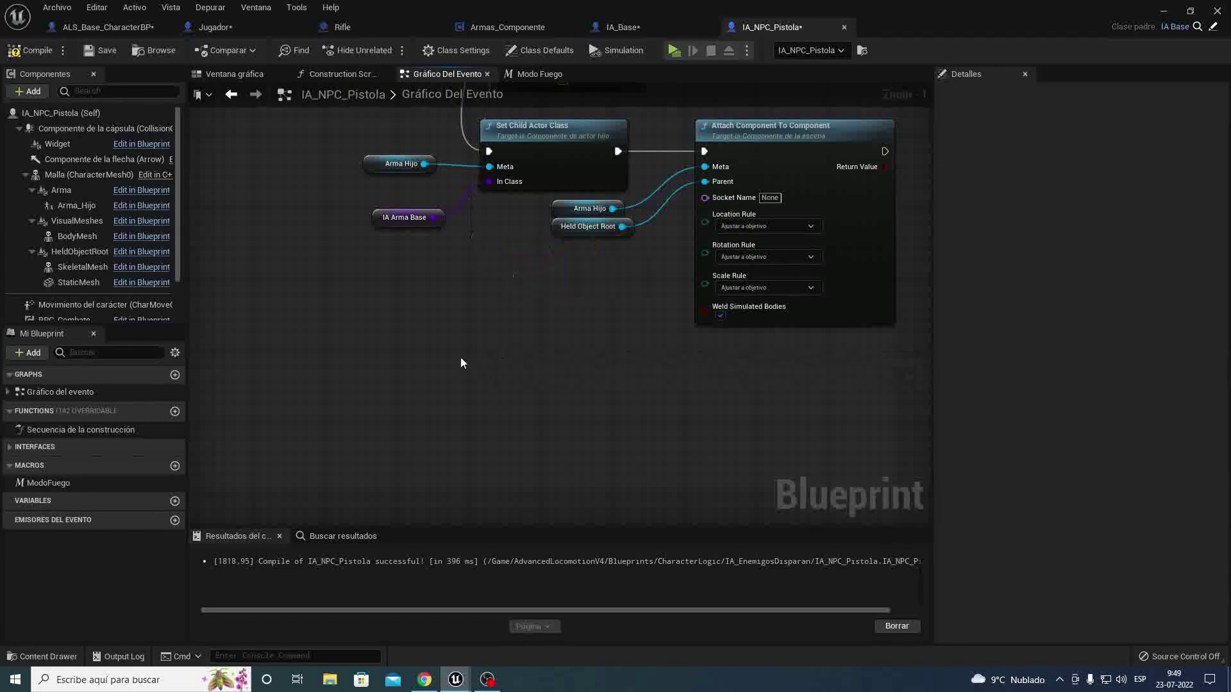
Step: Review both node groups, selecting the Modo Fuego node and framing the pasted BeginPlay group
{"action": "scroll", "coordinate": [428, 359], "scroll_direction": "down", "scroll_amount": 5}
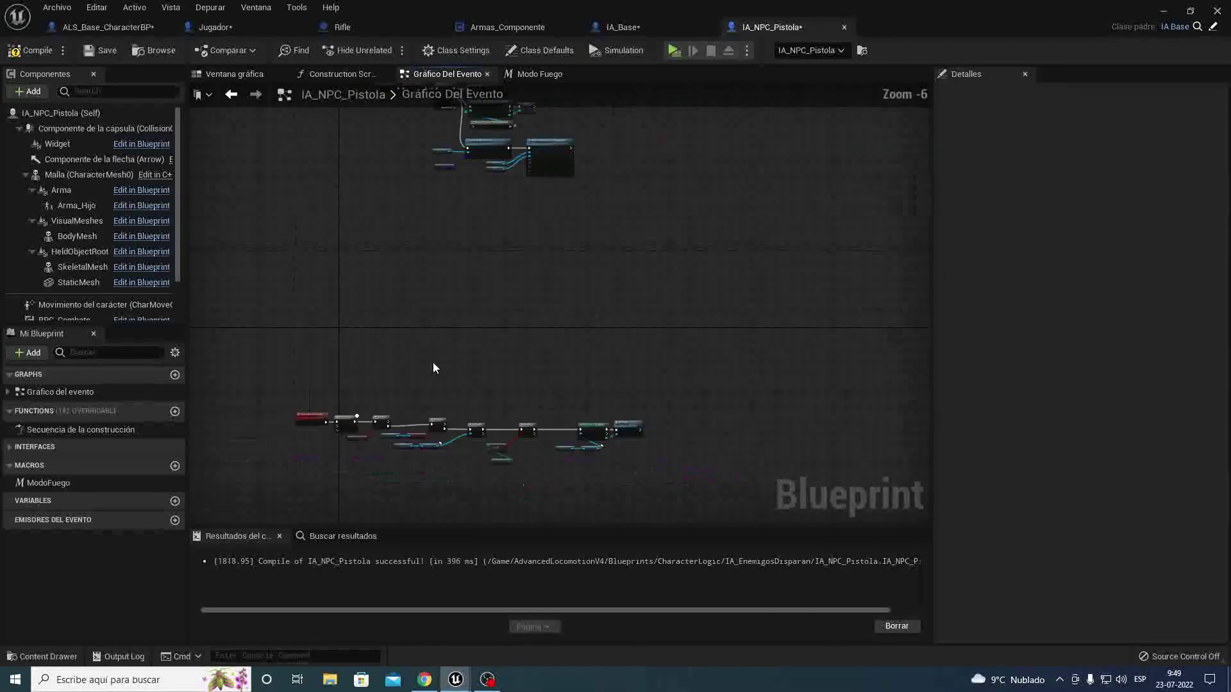
{"action": "right_click_drag", "start_coordinate": [434, 365], "coordinate": [448, 290]}
{"action": "scroll", "coordinate": [422, 325], "scroll_direction": "up", "scroll_amount": 3}
{"action": "scroll", "coordinate": [343, 348], "scroll_direction": "up", "scroll_amount": 3}
{"action": "left_click", "coordinate": [391, 287]}
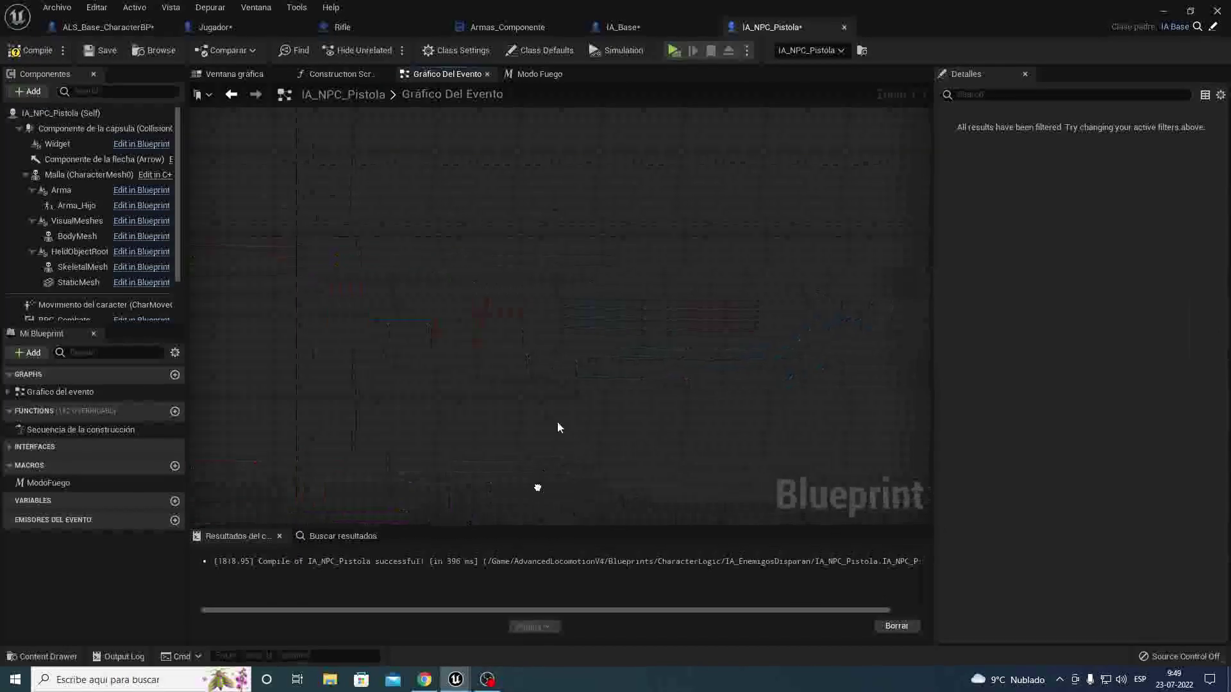
{"action": "right_click_drag", "start_coordinate": [561, 414], "coordinate": [494, 523]}
{"action": "scroll", "coordinate": [538, 434], "scroll_direction": "up", "scroll_amount": 3}
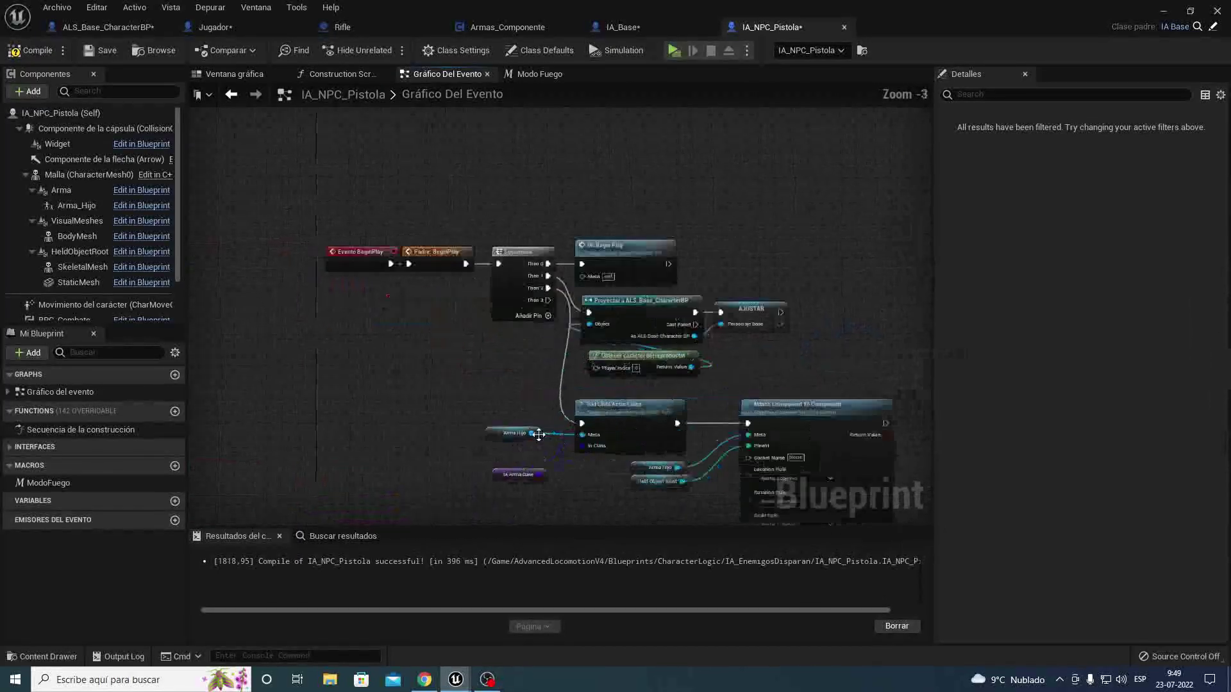
{"action": "scroll", "coordinate": [538, 434], "scroll_direction": "up", "scroll_amount": 3}
Step: Add an Estado Disparo Pistola node wired from the sequence's Then 3 output
{"action": "left_click_drag", "start_coordinate": [549, 236], "coordinate": [594, 426]}
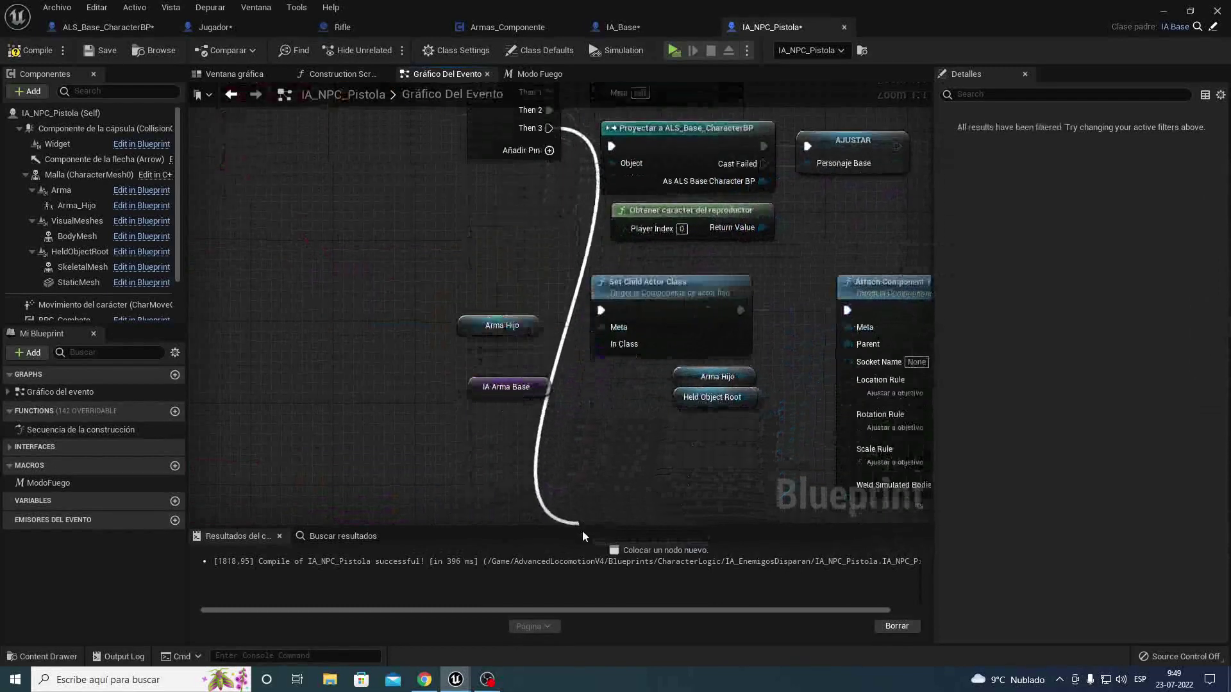
{"action": "type", "text": "estad"}
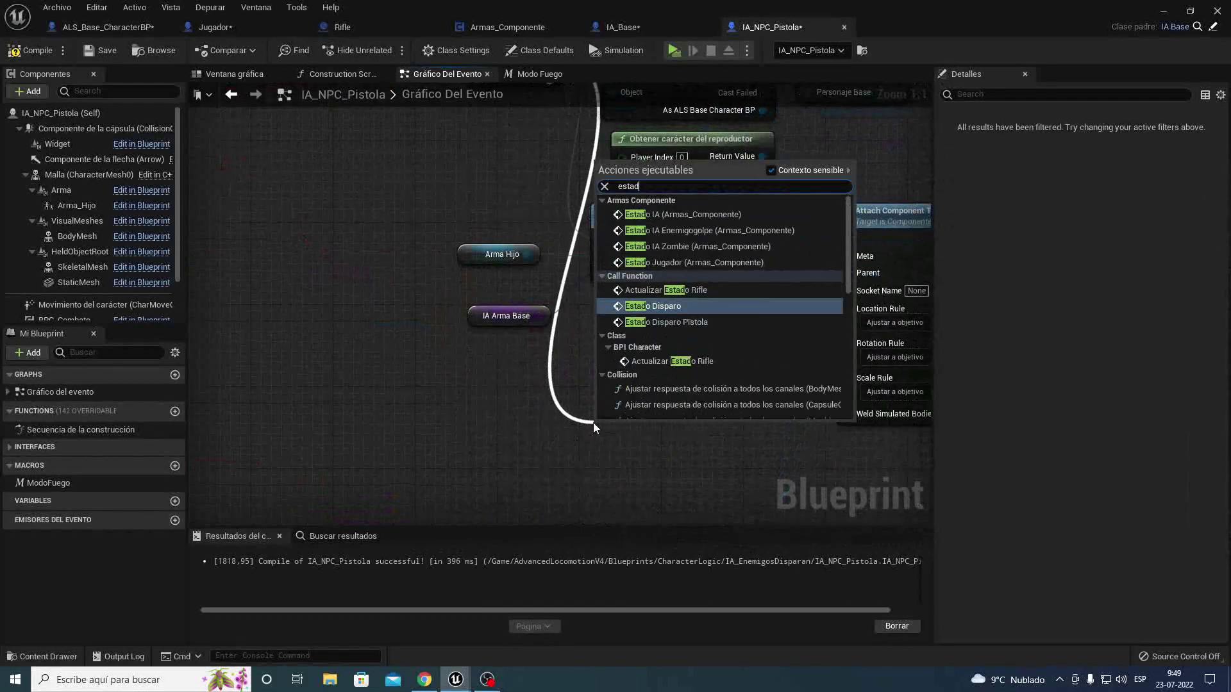
{"action": "key", "text": "Down"}
{"action": "key", "text": "Return"}
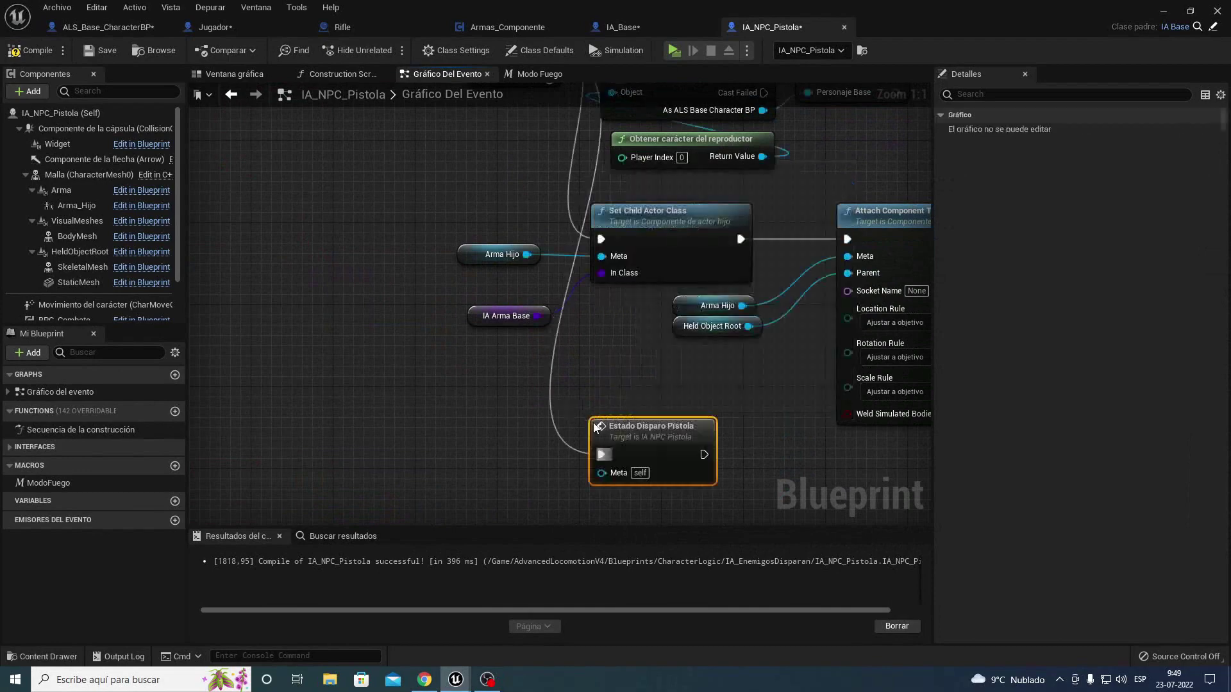
{"action": "right_click_drag", "start_coordinate": [662, 379], "coordinate": [466, 433]}
{"action": "right_click_drag", "start_coordinate": [787, 288], "coordinate": [620, 355]}
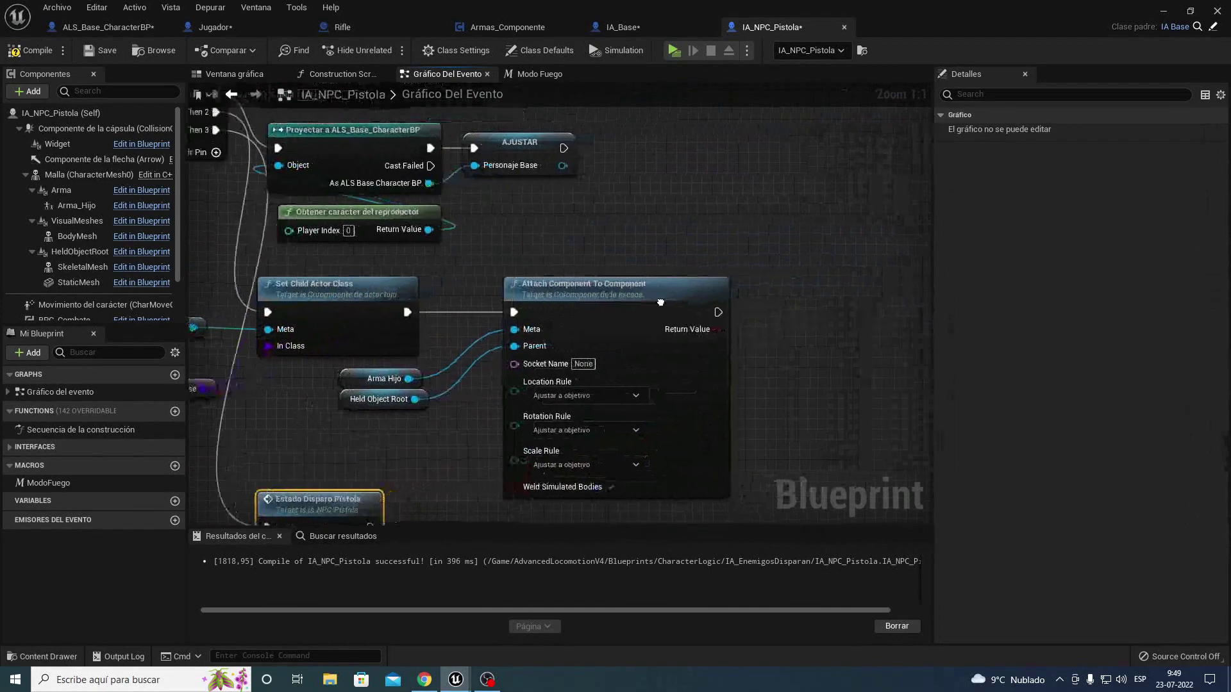
{"action": "right_click_drag", "start_coordinate": [590, 282], "coordinate": [606, 332]}
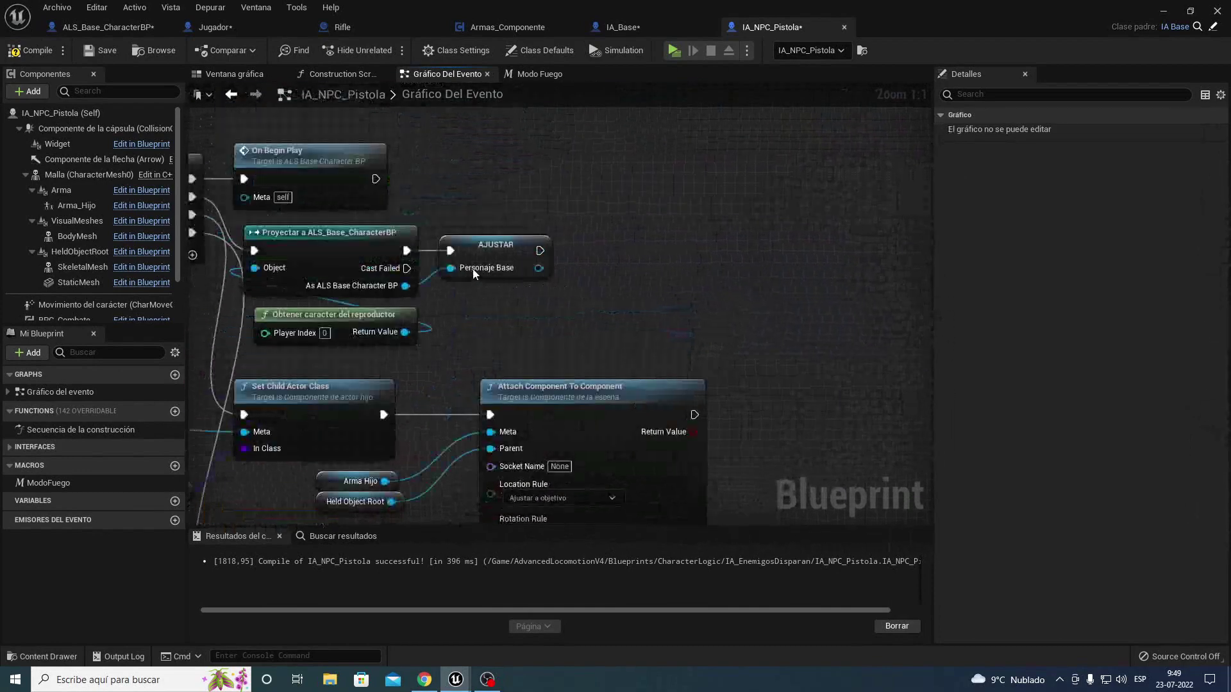
Step: Compare against IA_Base's Evento Beginplay group, then recompile IA_NPC_Pistola and start a play-test
{"action": "left_click", "coordinate": [634, 27]}
{"action": "mouse_move", "coordinate": [663, 160]}
{"action": "right_mouse_down"}
{"action": "mouse_move", "coordinate": [654, 314]}
{"action": "mouse_move", "coordinate": [620, 205]}
{"action": "right_mouse_up"}
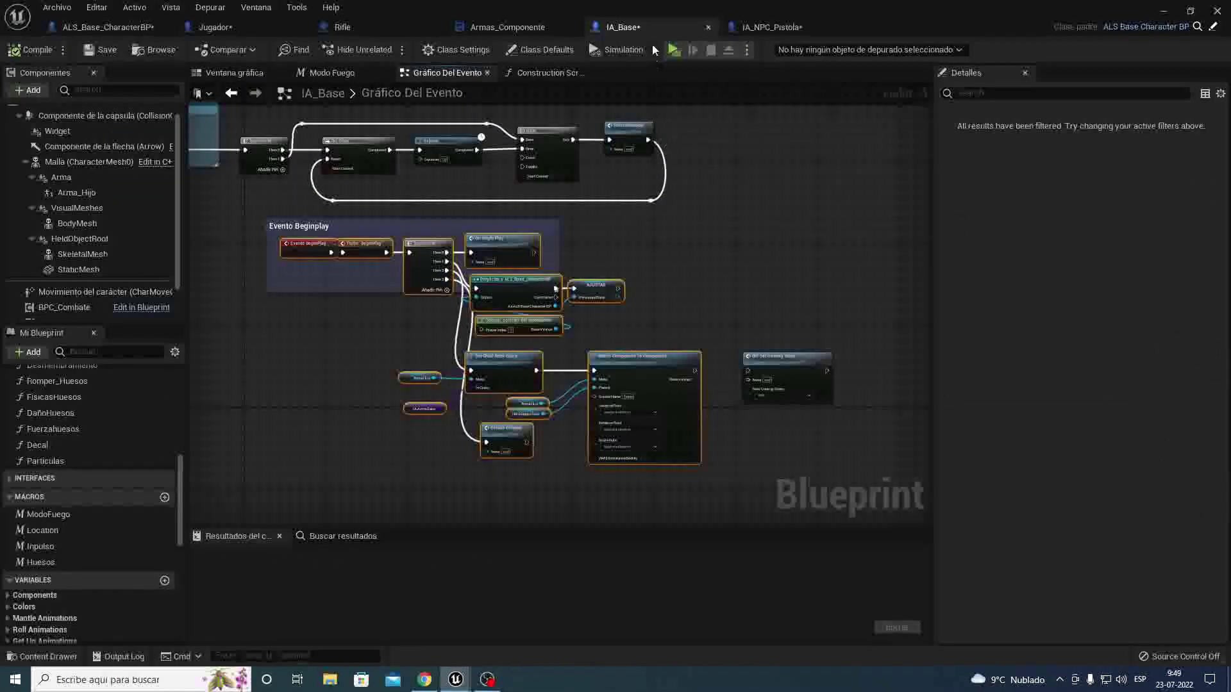
{"action": "left_click", "coordinate": [760, 28]}
{"action": "right_click_drag", "start_coordinate": [499, 331], "coordinate": [624, 229]}
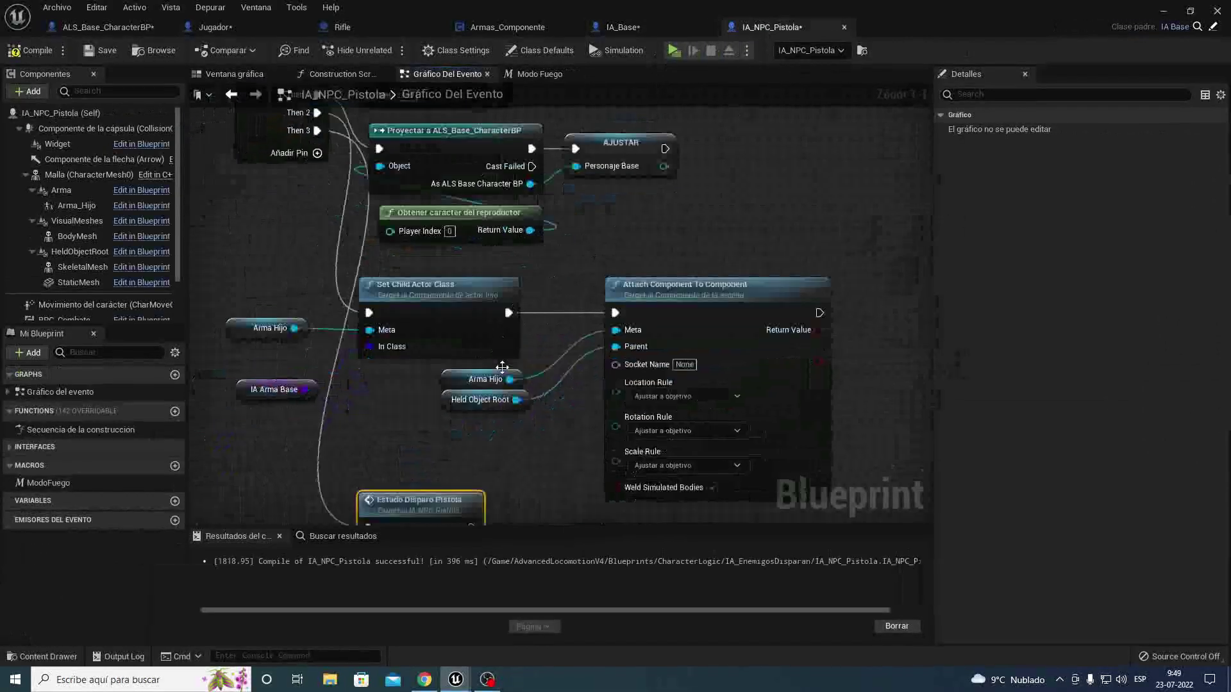
{"action": "left_click", "coordinate": [58, 59]}
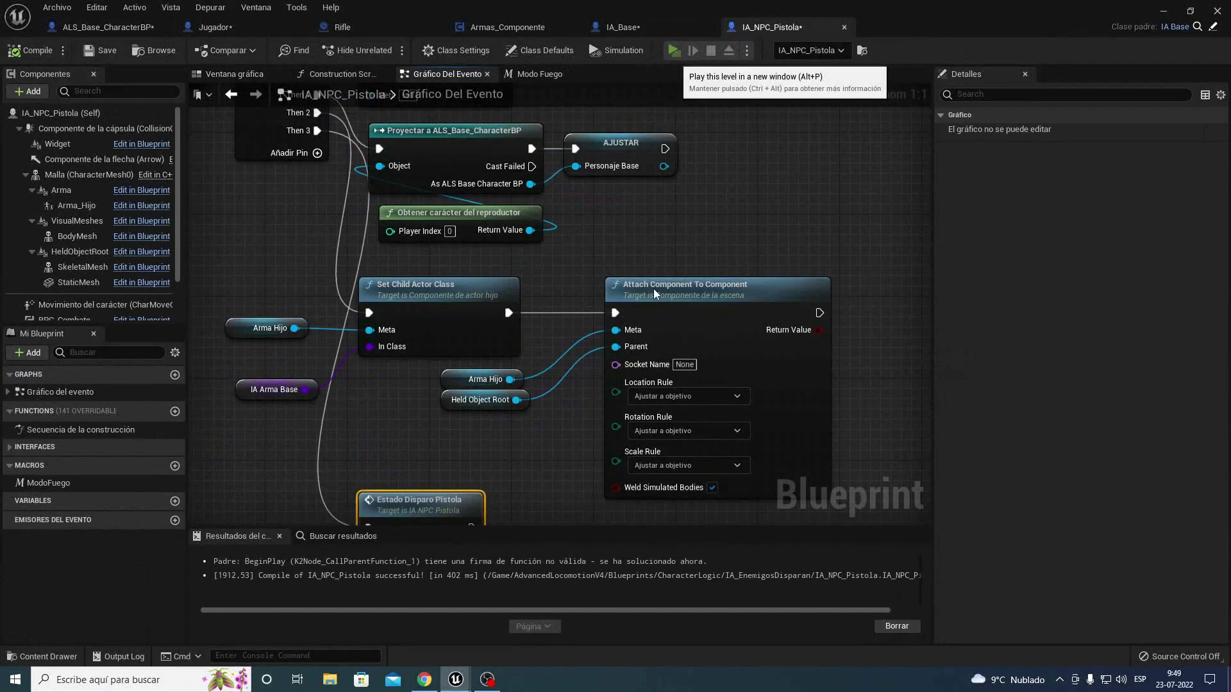
{"action": "key", "text": "alt+p"}
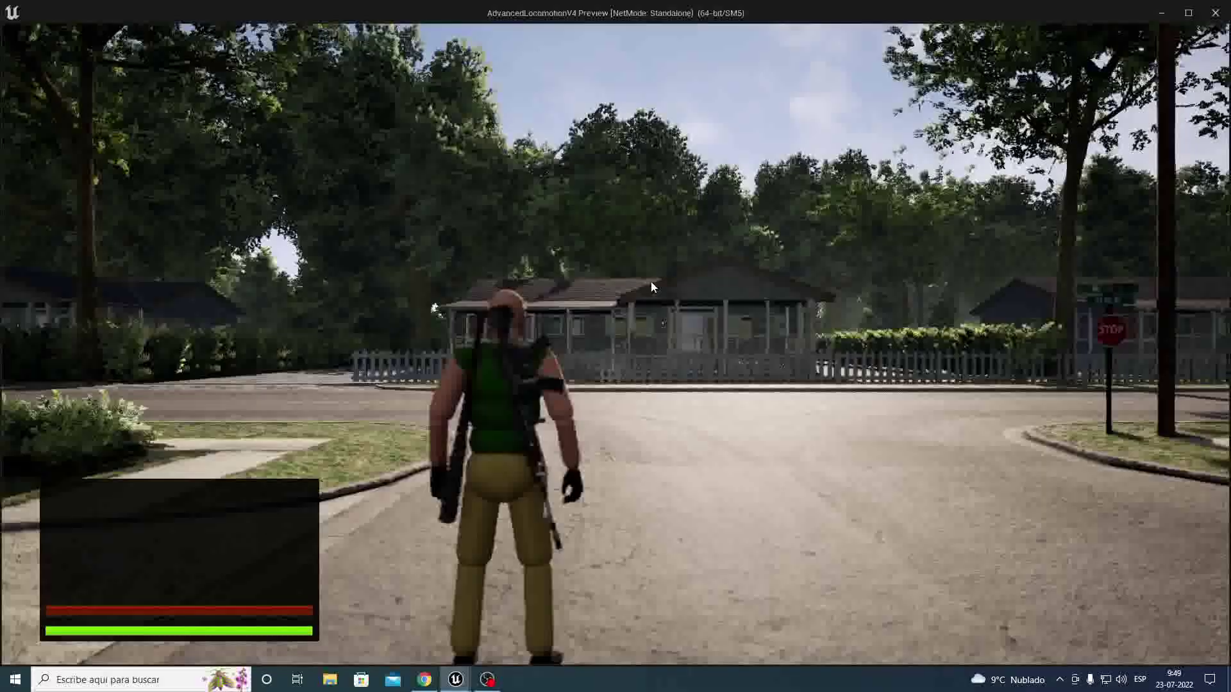
Step: Run the character toward the shooting enemy, stop the play-test, and survey the Modo Fuego firing chain
{"action": "key", "text": "d"}
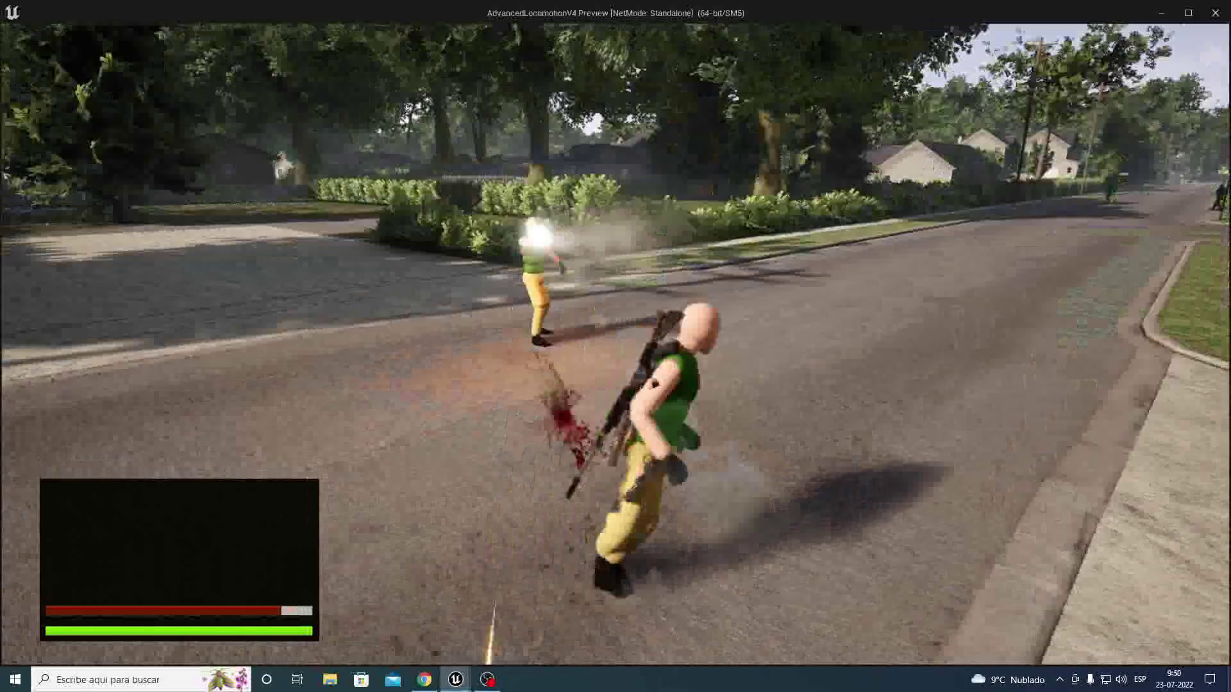
{"action": "key", "text": "d"}
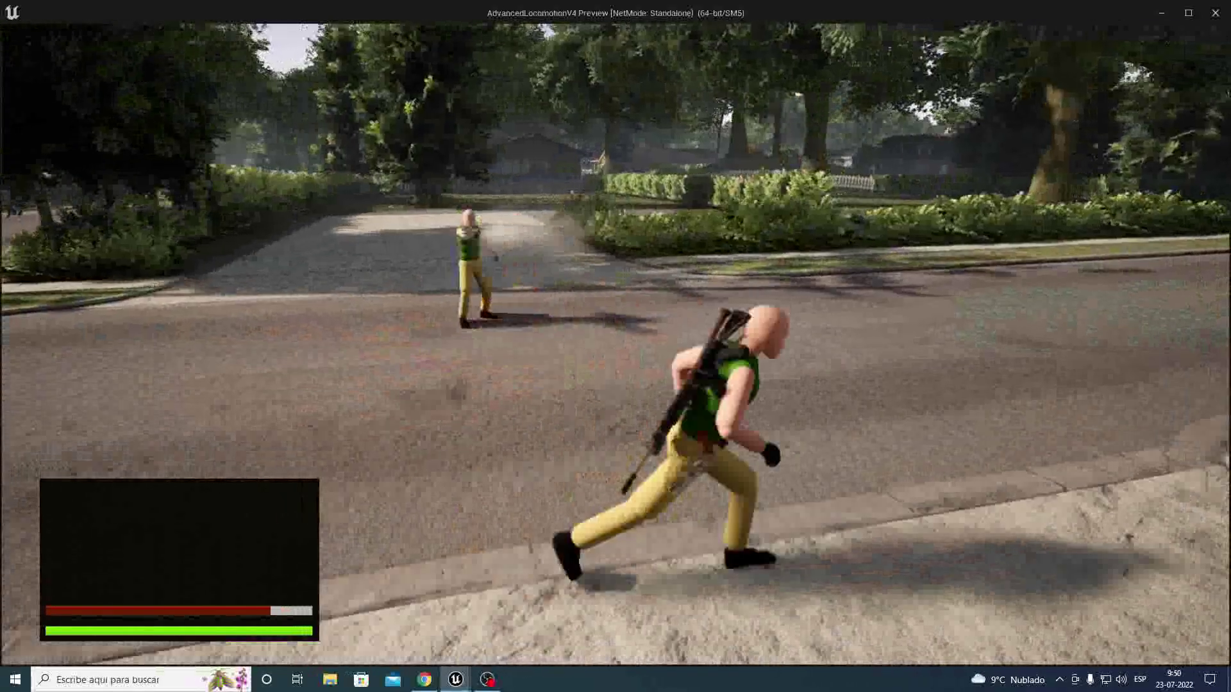
{"action": "key", "text": "Escape"}
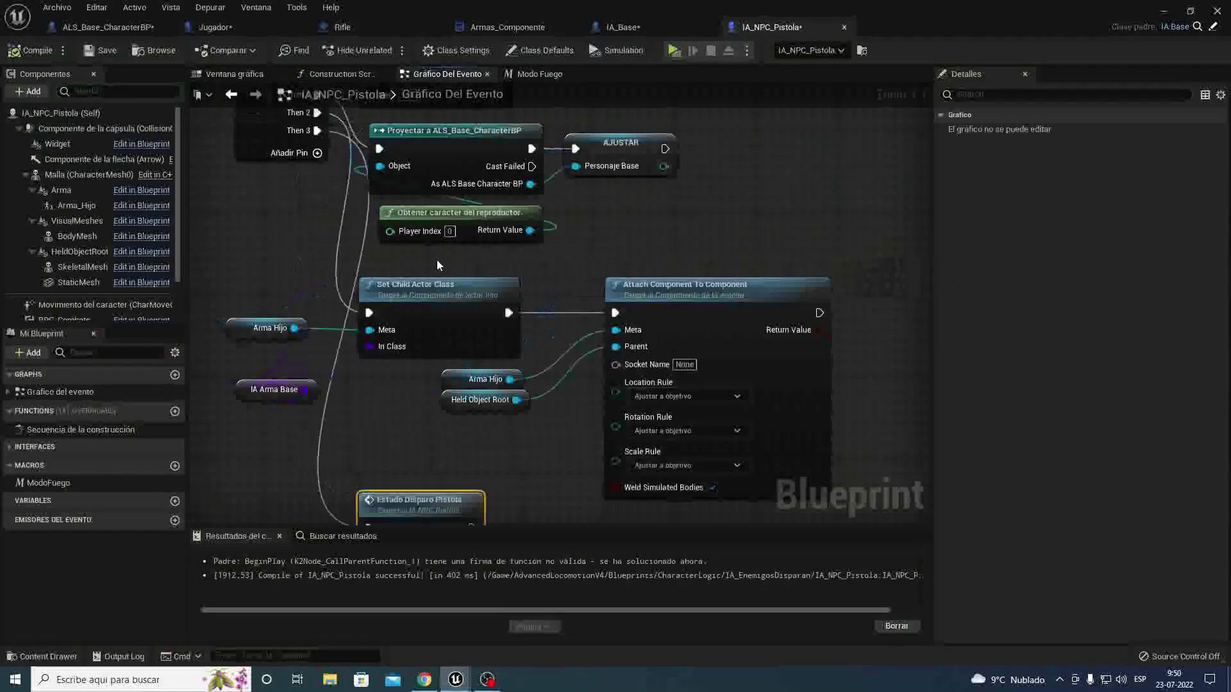
{"action": "right_click_drag", "start_coordinate": [423, 256], "coordinate": [521, 317]}
{"action": "scroll", "coordinate": [480, 256], "scroll_direction": "down", "scroll_amount": 3}
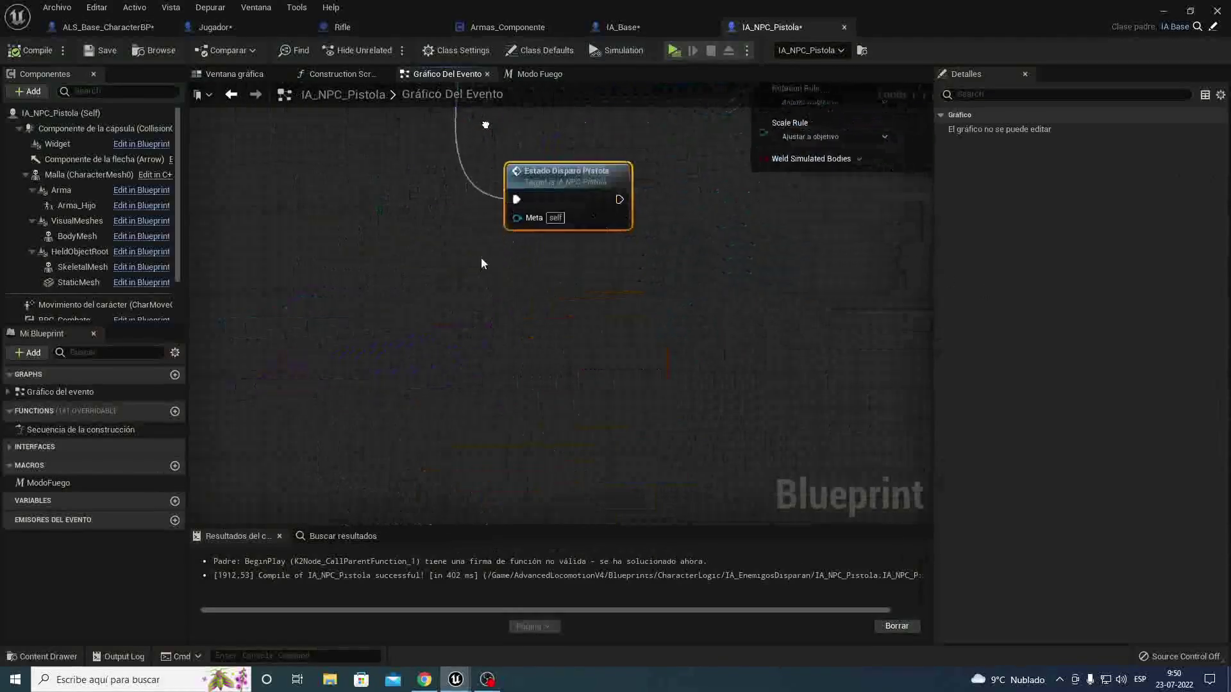
{"action": "right_click_drag", "start_coordinate": [475, 212], "coordinate": [469, 298]}
{"action": "scroll", "coordinate": [485, 308], "scroll_direction": "down", "scroll_amount": 7}
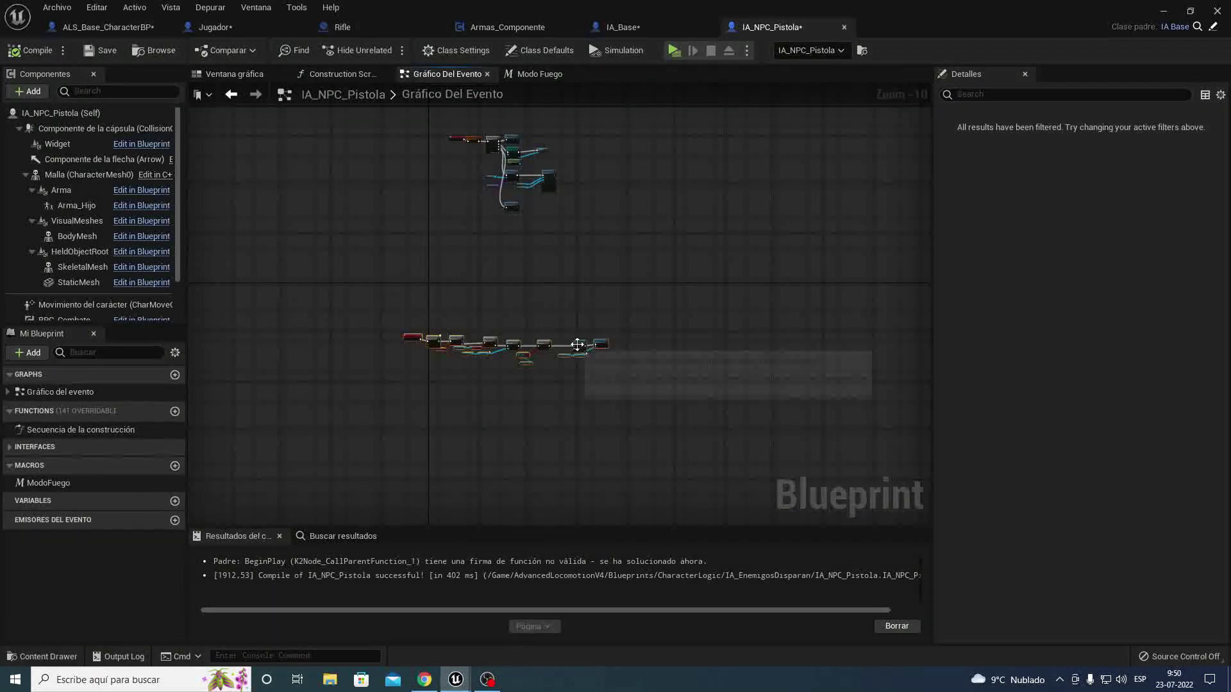
{"action": "left_click_drag", "start_coordinate": [580, 349], "coordinate": [575, 246]}
{"action": "scroll", "coordinate": [477, 231], "scroll_direction": "up", "scroll_amount": 3}
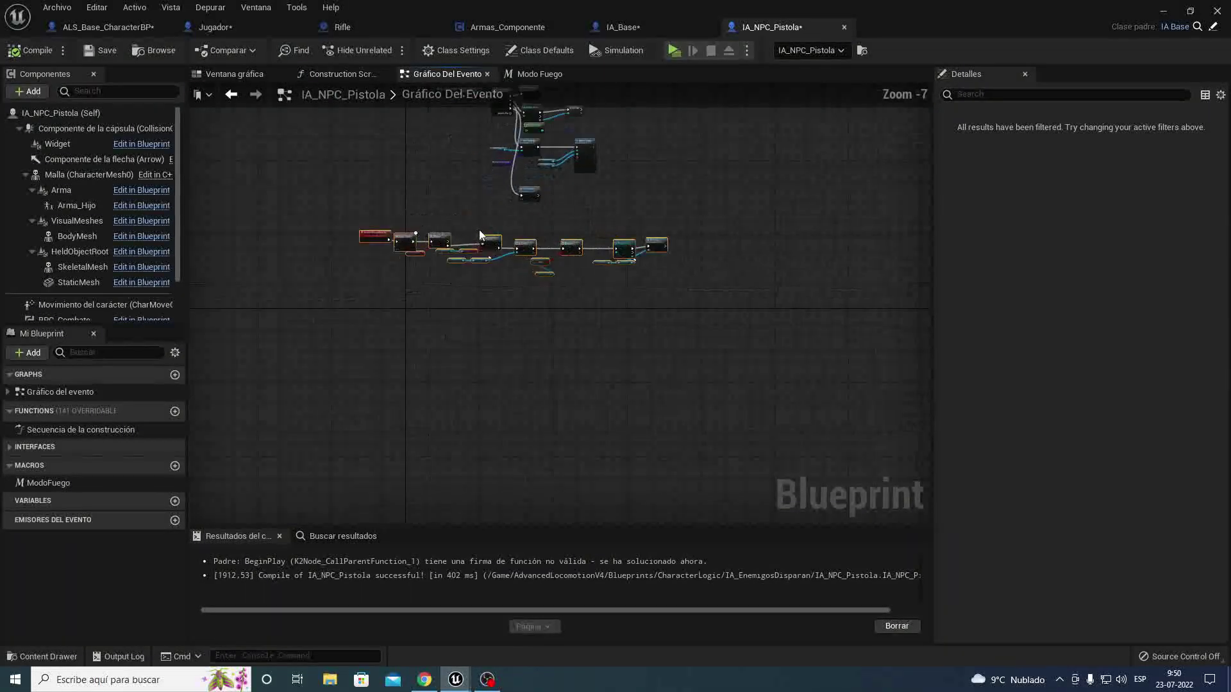
{"action": "scroll", "coordinate": [483, 222], "scroll_direction": "up", "scroll_amount": 4}
{"action": "scroll", "coordinate": [487, 205], "scroll_direction": "up", "scroll_amount": 2}
{"action": "right_click_drag", "start_coordinate": [491, 195], "coordinate": [538, 218]}
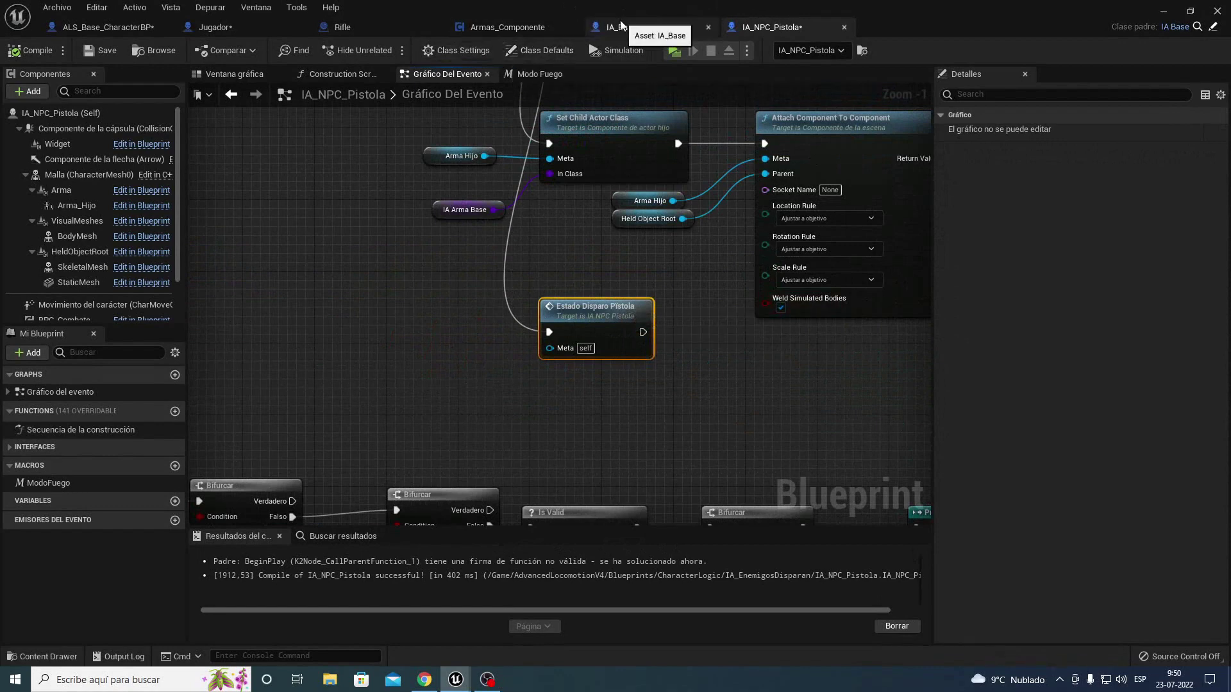
Step: Add a custom event named EstadoPistola to IA_Base's event graph
{"action": "left_click", "coordinate": [620, 26]}
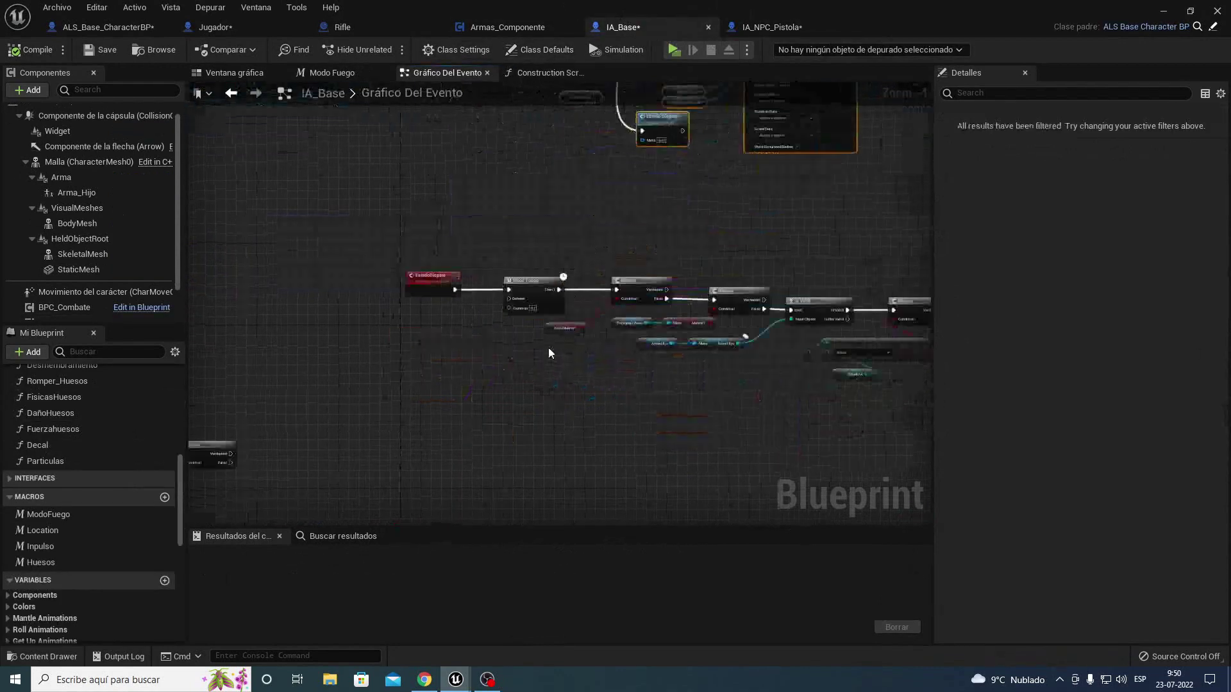
{"action": "scroll", "coordinate": [482, 326], "scroll_direction": "up", "scroll_amount": 5}
{"action": "right_click", "coordinate": [396, 352]}
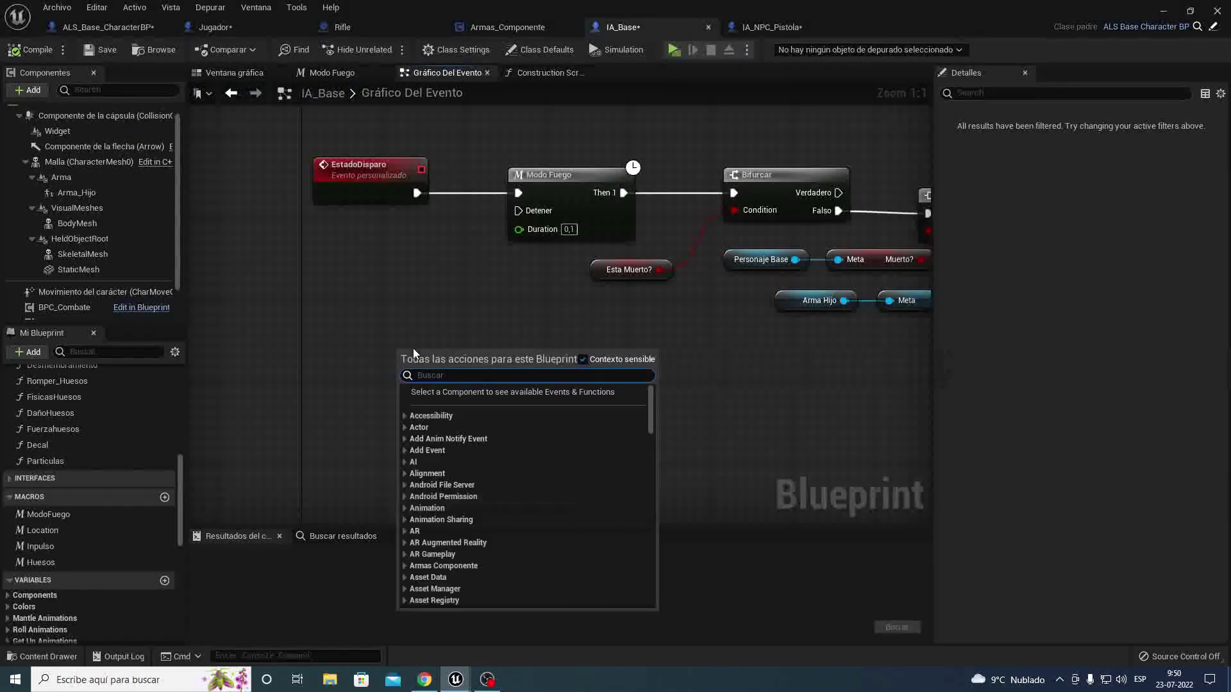
{"action": "scroll", "coordinate": [517, 298], "scroll_direction": "down", "scroll_amount": 2}
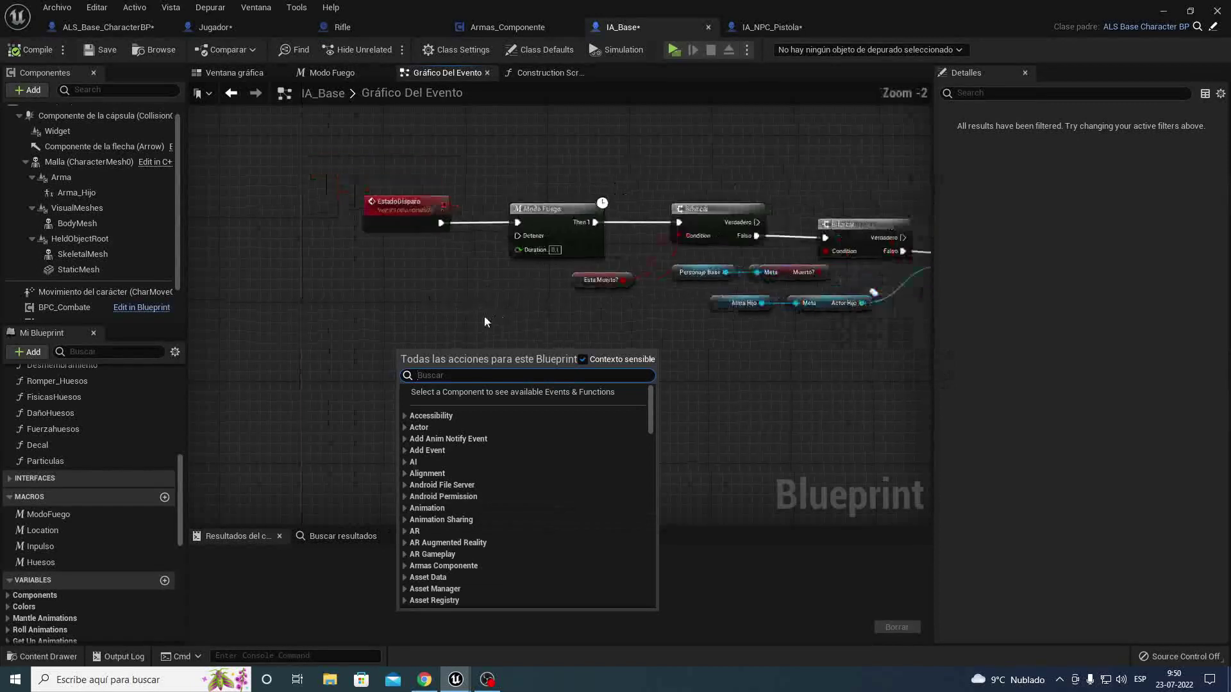
{"action": "scroll", "coordinate": [451, 329], "scroll_direction": "up", "scroll_amount": 1}
{"action": "type", "text": "e"}
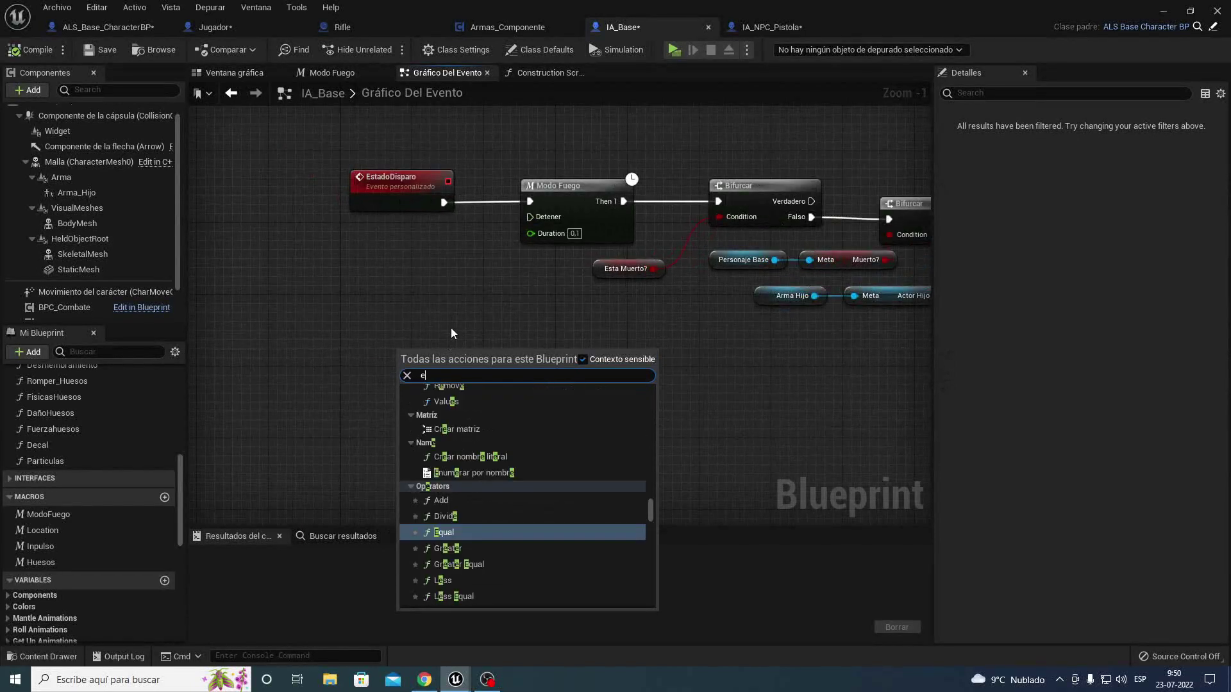
{"action": "type", "text": "stadoPistol"}
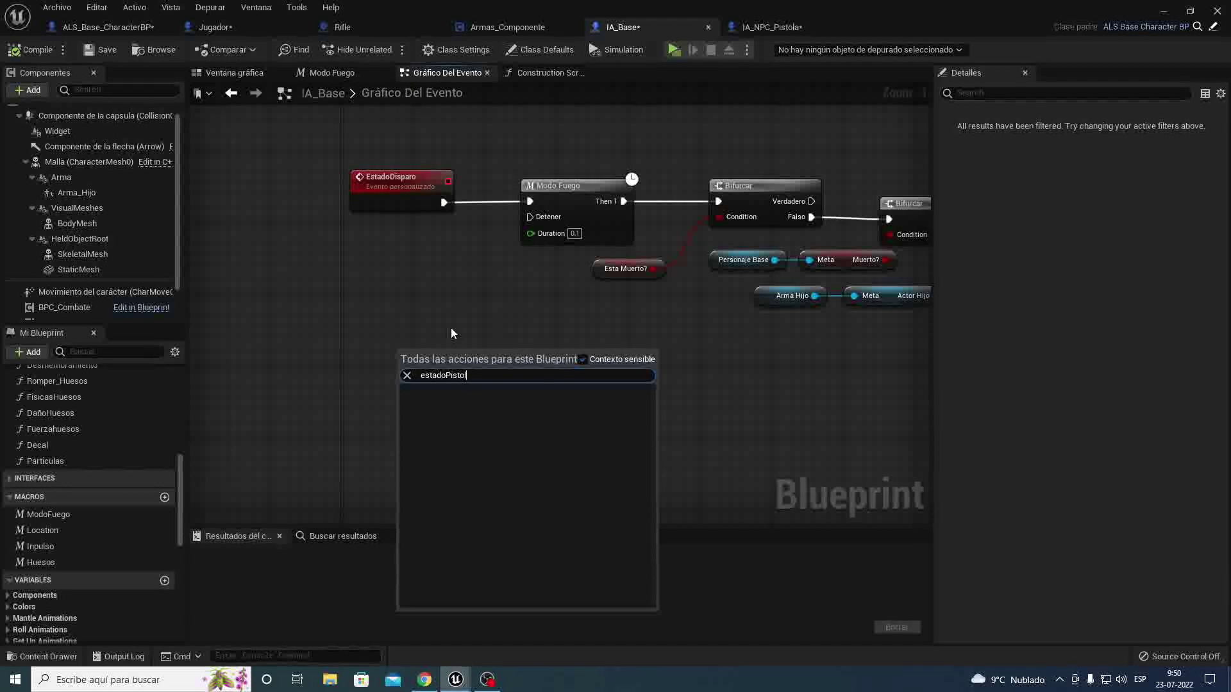
{"action": "key", "text": "BackSpace"}
{"action": "key", "text": "BackSpace"}
{"action": "key", "text": "BackSpace"}
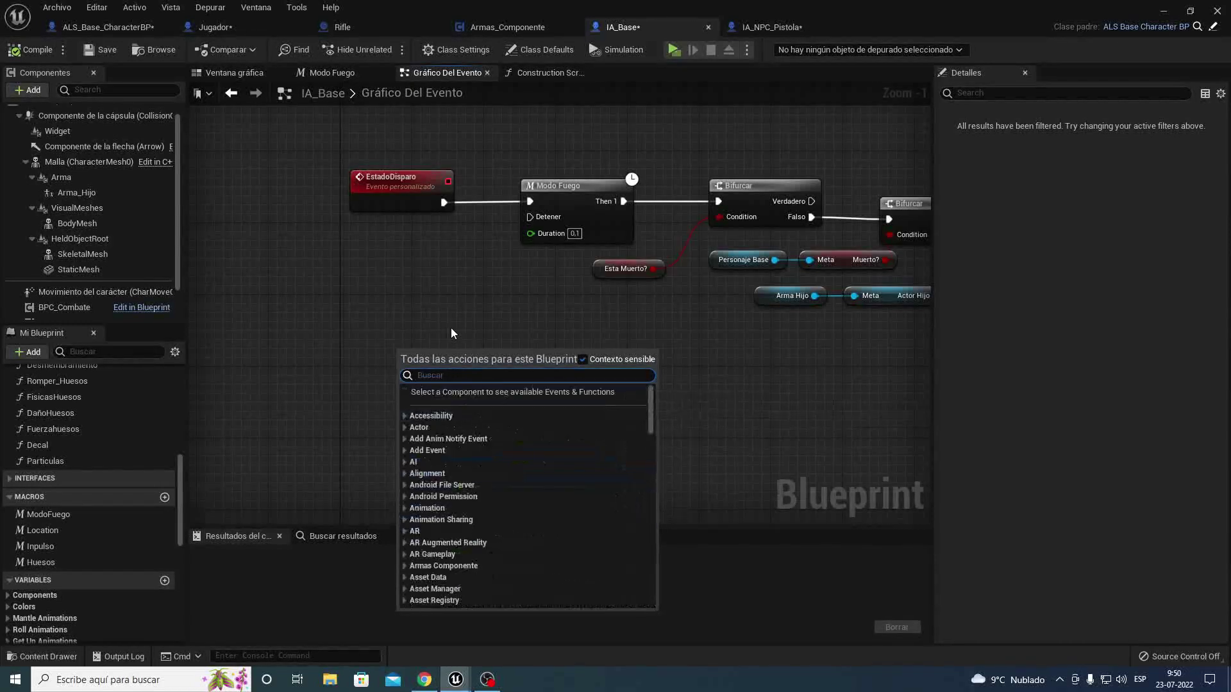
{"action": "type", "text": "cus"}
{"action": "key", "text": "Return"}
{"action": "type", "text": "Es"}
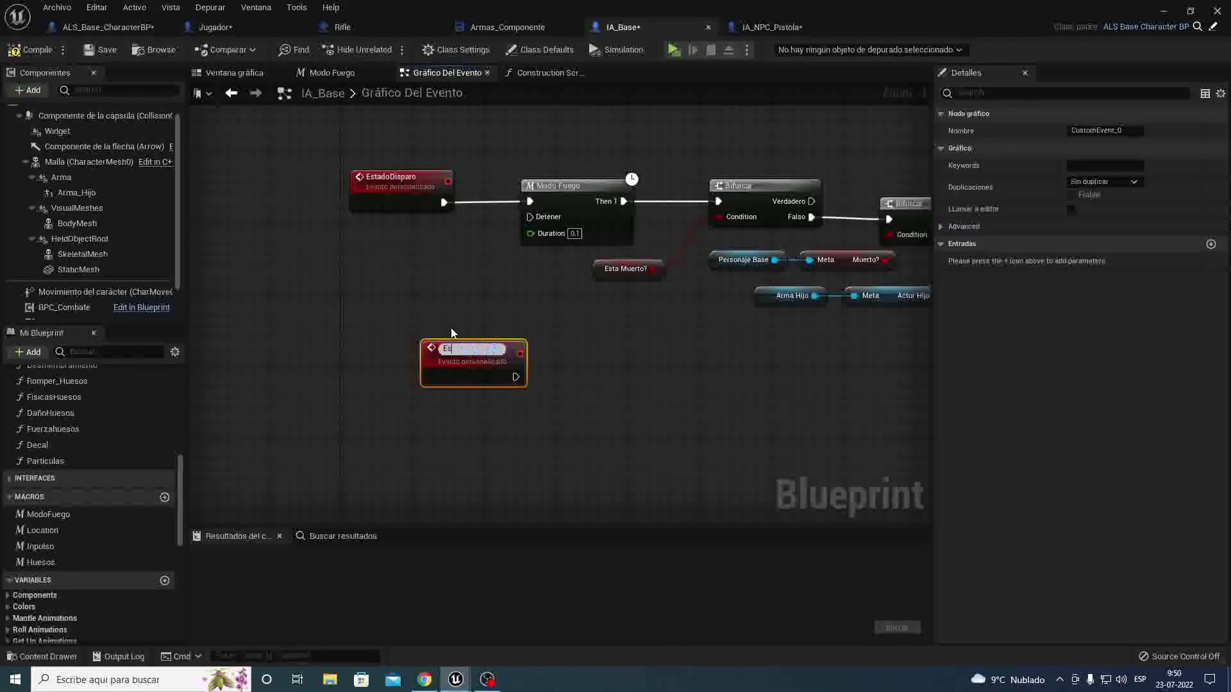
{"action": "type", "text": "tadoPistola"}
{"action": "key", "text": "Return"}
Step: Duplicate the EstadoDisparo firing chain below the original and wire EstadoPistola into the copied Modo Fuego
{"action": "scroll", "coordinate": [487, 314], "scroll_direction": "down", "scroll_amount": 4}
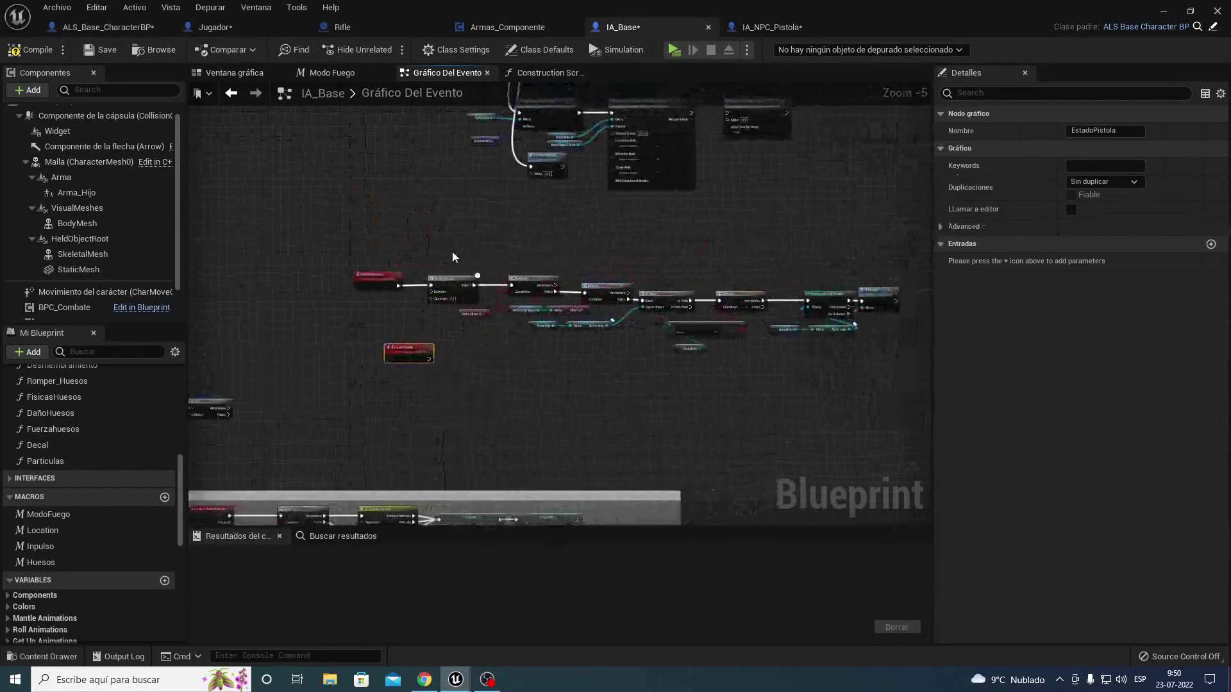
{"action": "left_click_drag", "start_coordinate": [453, 255], "coordinate": [885, 388]}
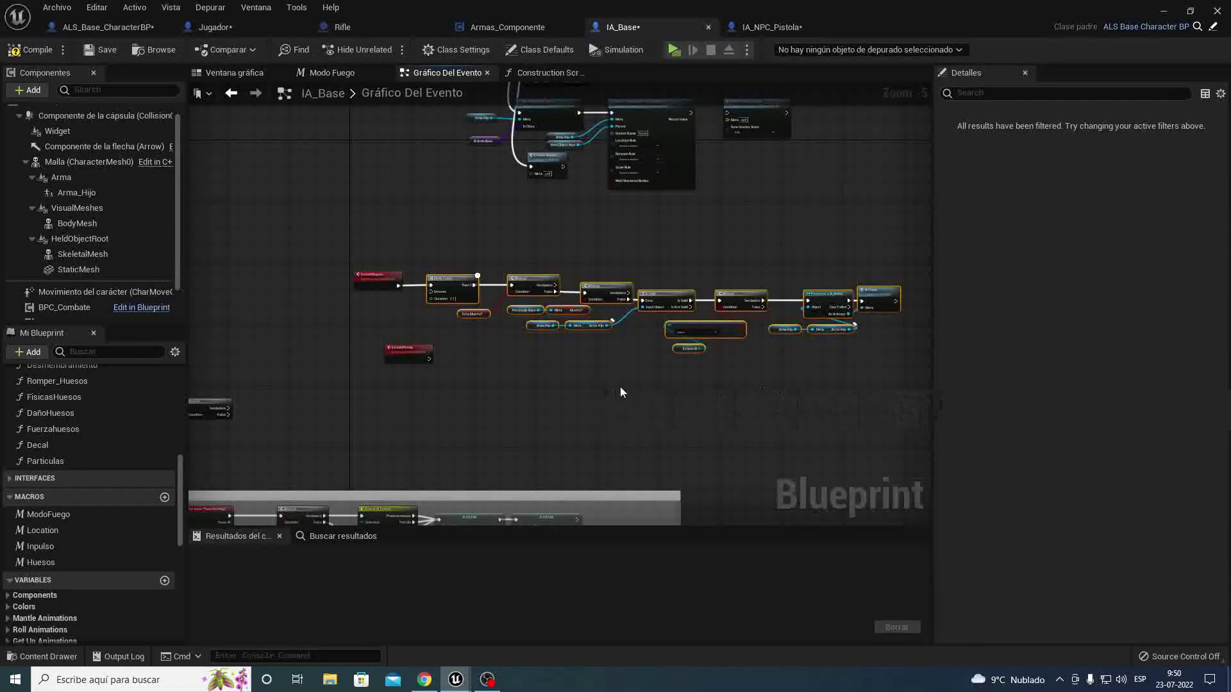
{"action": "key", "text": "ctrl+c"}
{"action": "key", "text": "ctrl+v"}
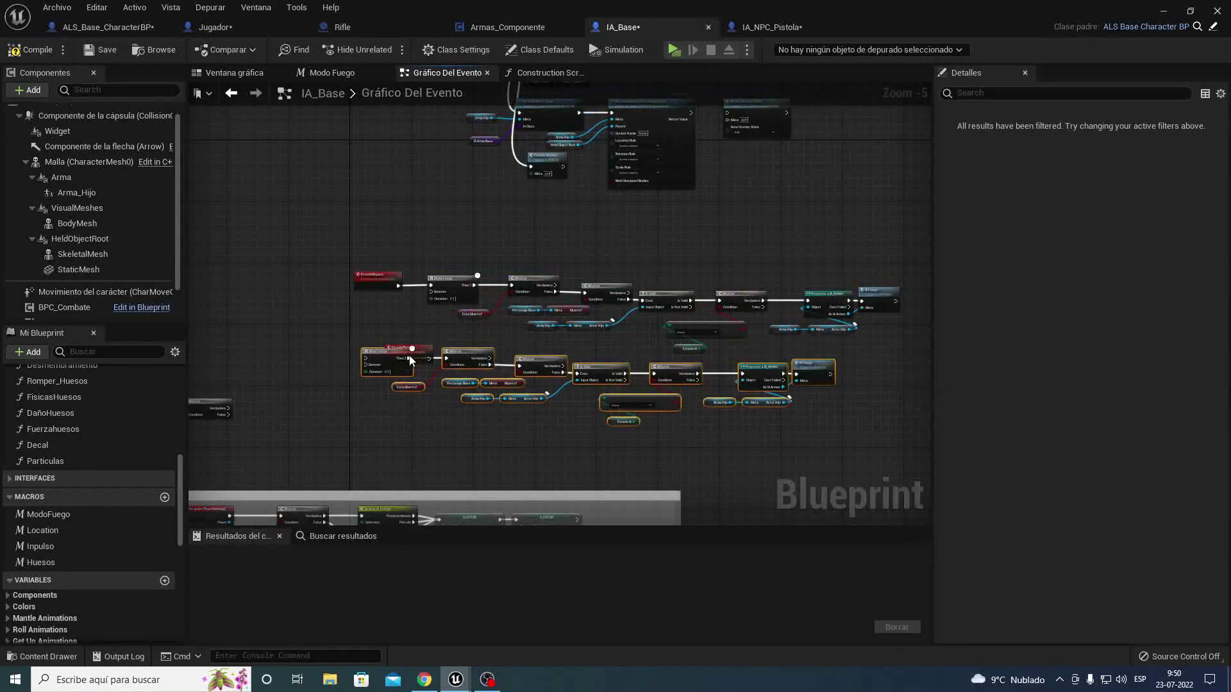
{"action": "left_click_drag", "start_coordinate": [410, 361], "coordinate": [523, 391]}
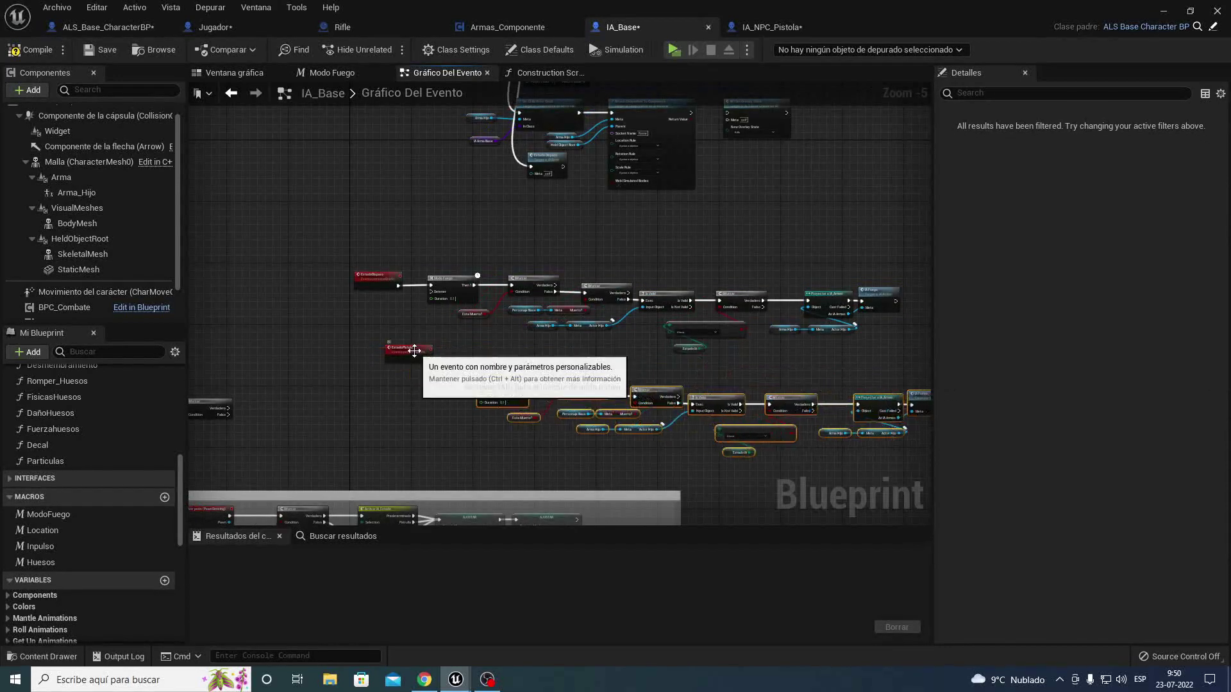
{"action": "left_click", "coordinate": [414, 350]}
{"action": "scroll", "coordinate": [416, 351], "scroll_direction": "up", "scroll_amount": 5}
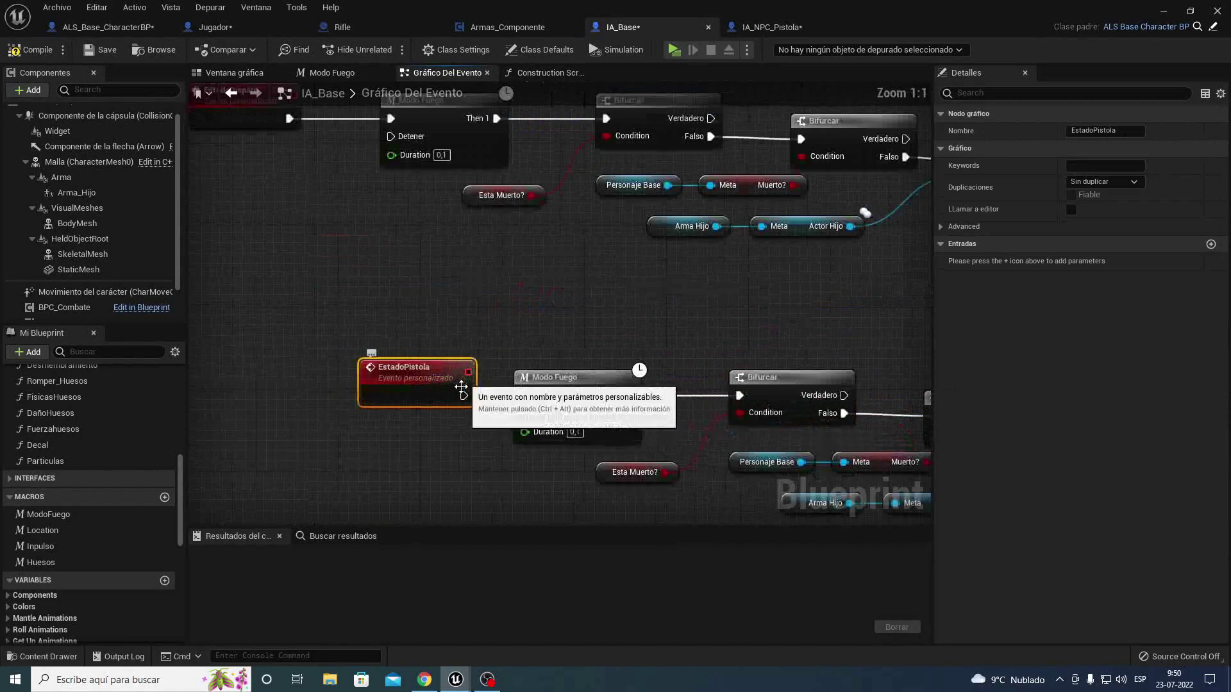
{"action": "mouse_move", "coordinate": [463, 395]}
{"action": "left_mouse_down"}
{"action": "mouse_move", "coordinate": [534, 404]}
{"action": "mouse_move", "coordinate": [527, 395]}
{"action": "left_mouse_up"}
{"action": "right_click_drag", "start_coordinate": [549, 378], "coordinate": [507, 301]}
{"action": "type", "text": "1"}
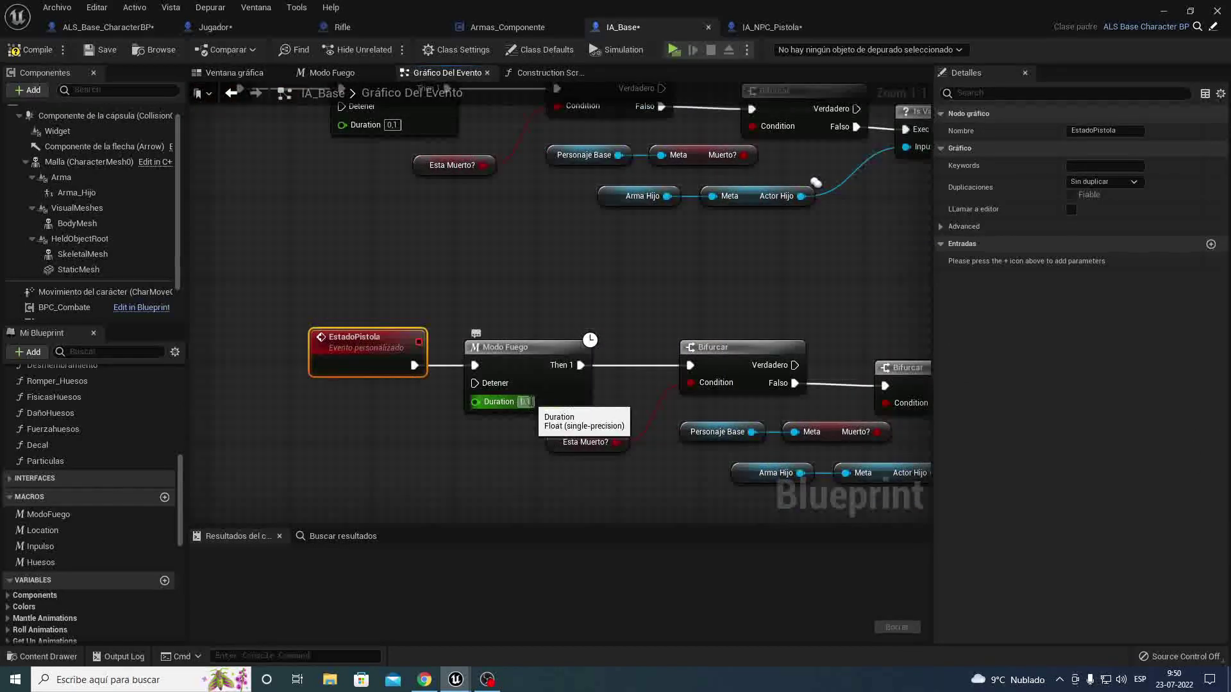
Step: Add an Estado Pistola call from the BeginPlay Sequence below Estado Disparo, then break its execution wire
{"action": "left_click", "coordinate": [560, 255]}
{"action": "right_click_drag", "start_coordinate": [560, 254], "coordinate": [455, 384]}
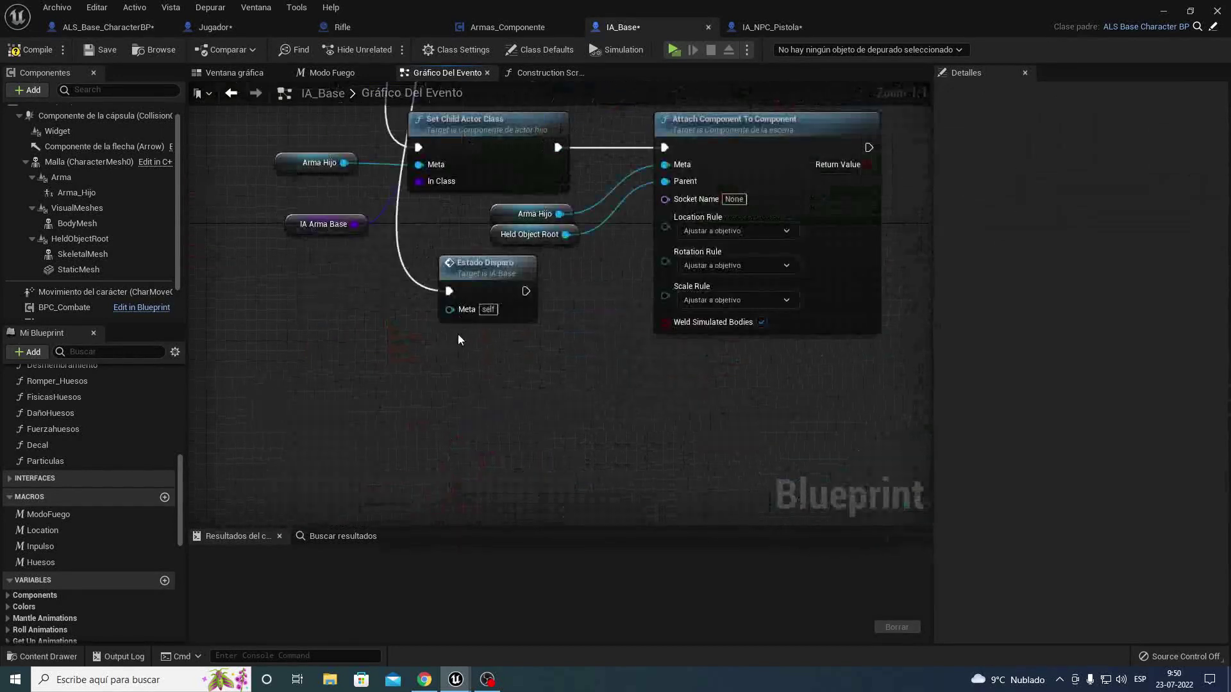
{"action": "mouse_move", "coordinate": [458, 333]}
{"action": "right_mouse_down"}
{"action": "mouse_move", "coordinate": [582, 484]}
{"action": "mouse_move", "coordinate": [573, 437]}
{"action": "right_mouse_up"}
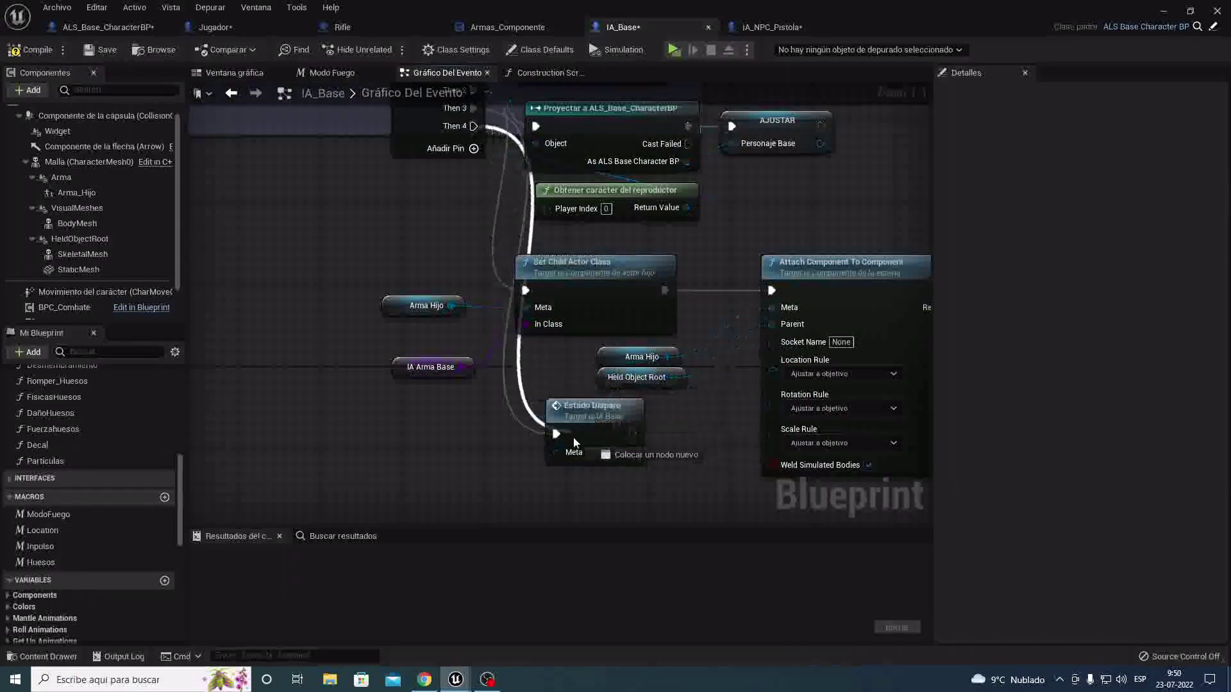
{"action": "left_click_drag", "start_coordinate": [573, 438], "coordinate": [562, 508]}
{"action": "type", "text": "e"}
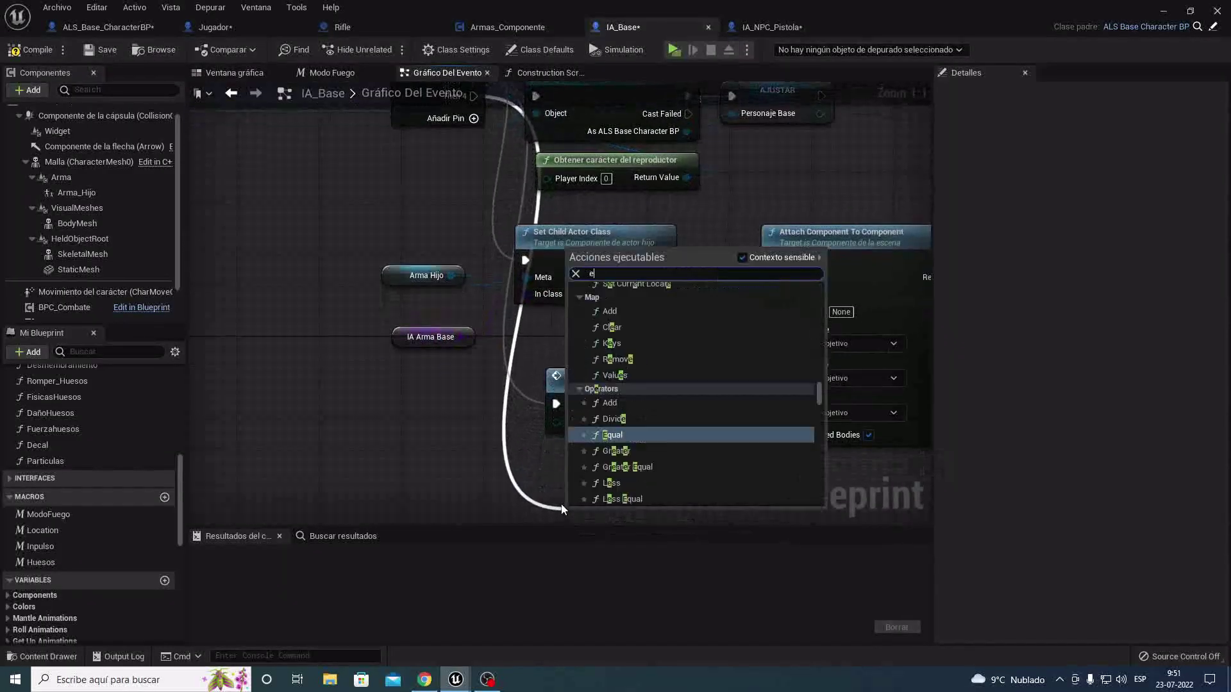
{"action": "type", "text": "stado"}
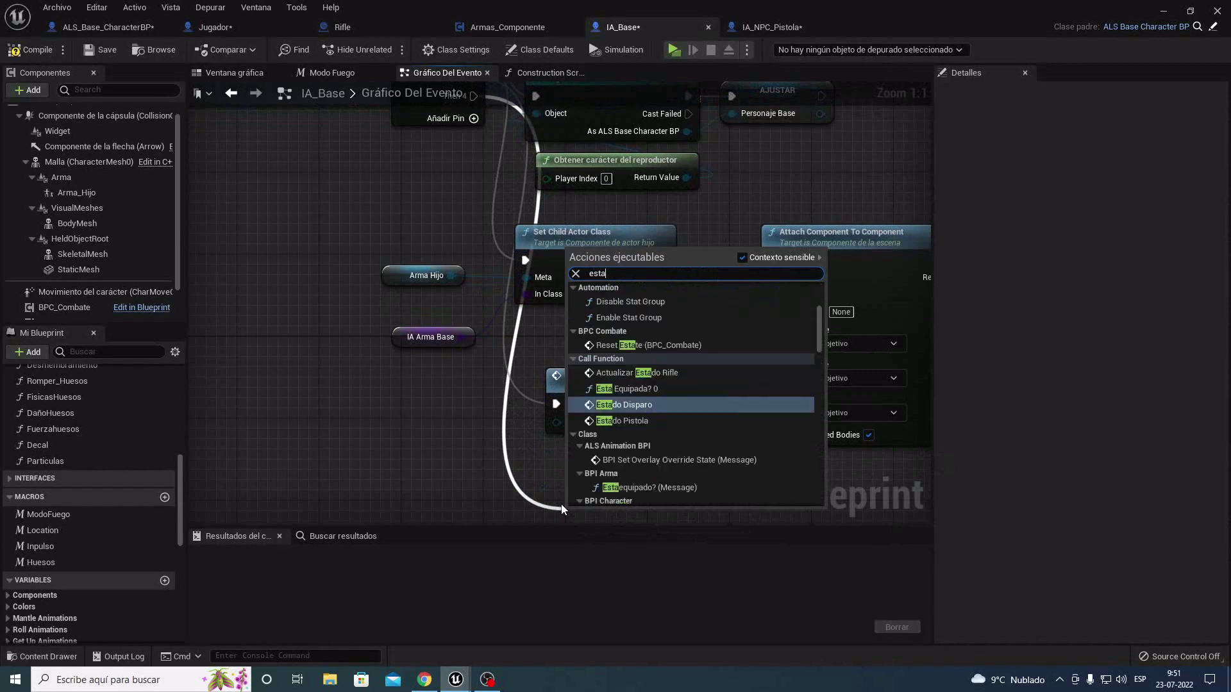
{"action": "type", "text": "pi"}
{"action": "key", "text": "Return"}
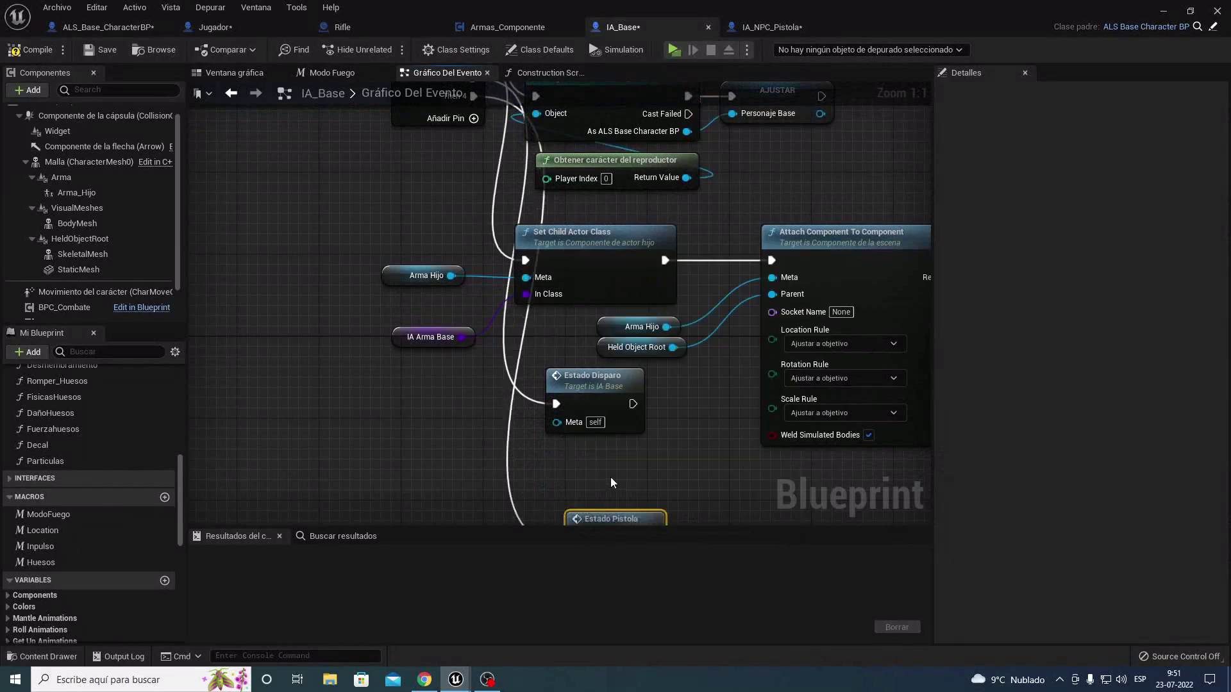
{"action": "right_click_drag", "start_coordinate": [613, 522], "coordinate": [569, 436]}
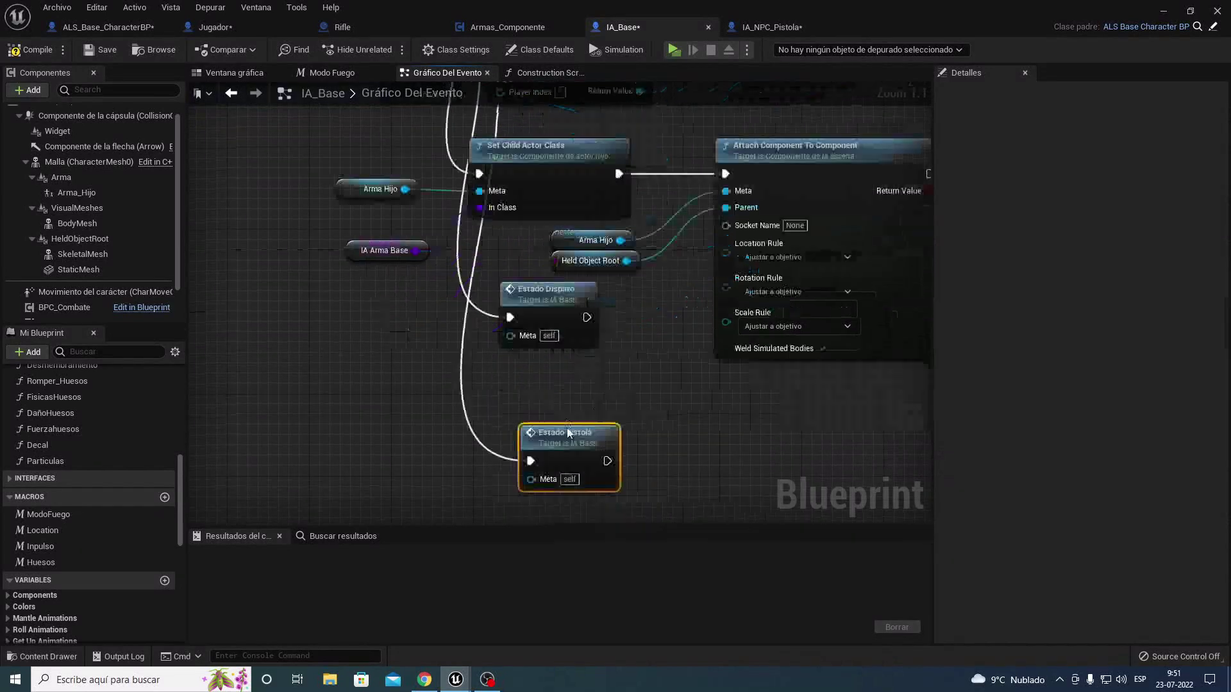
{"action": "left_click", "coordinate": [530, 460], "text": "alt"}
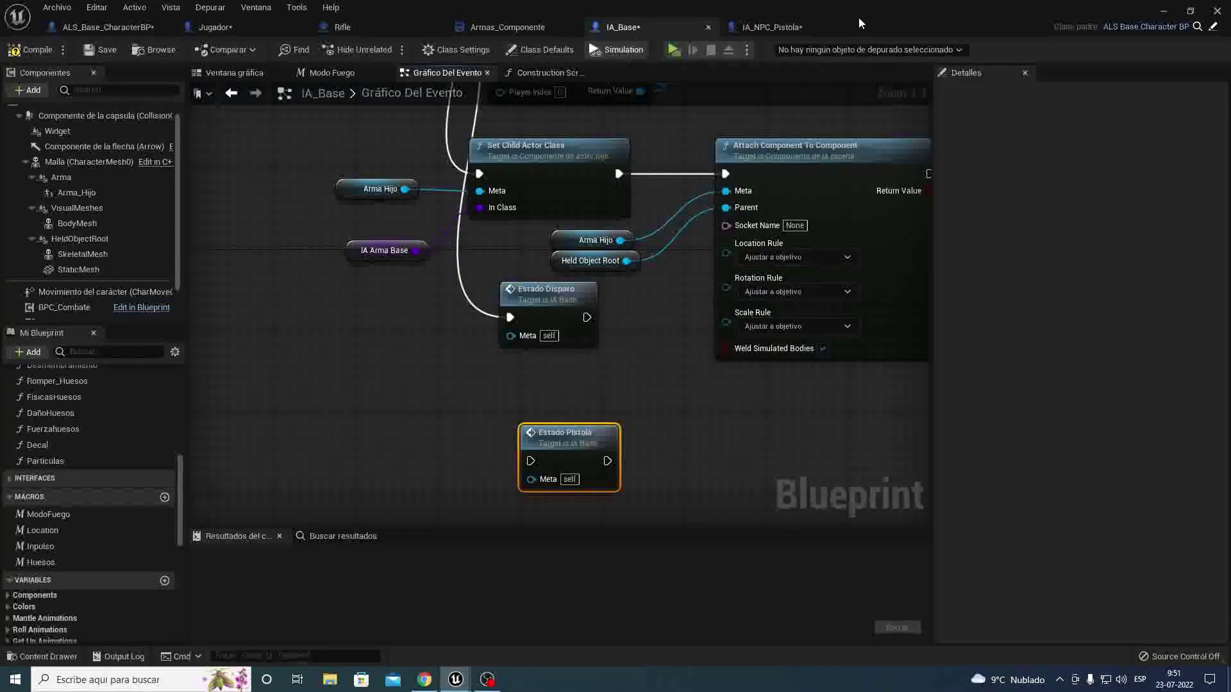
Step: In IA_NPC_Pistola, replace the Estado Disparo Pistola call with an Estado Pistola call
{"action": "left_click", "coordinate": [795, 28]}
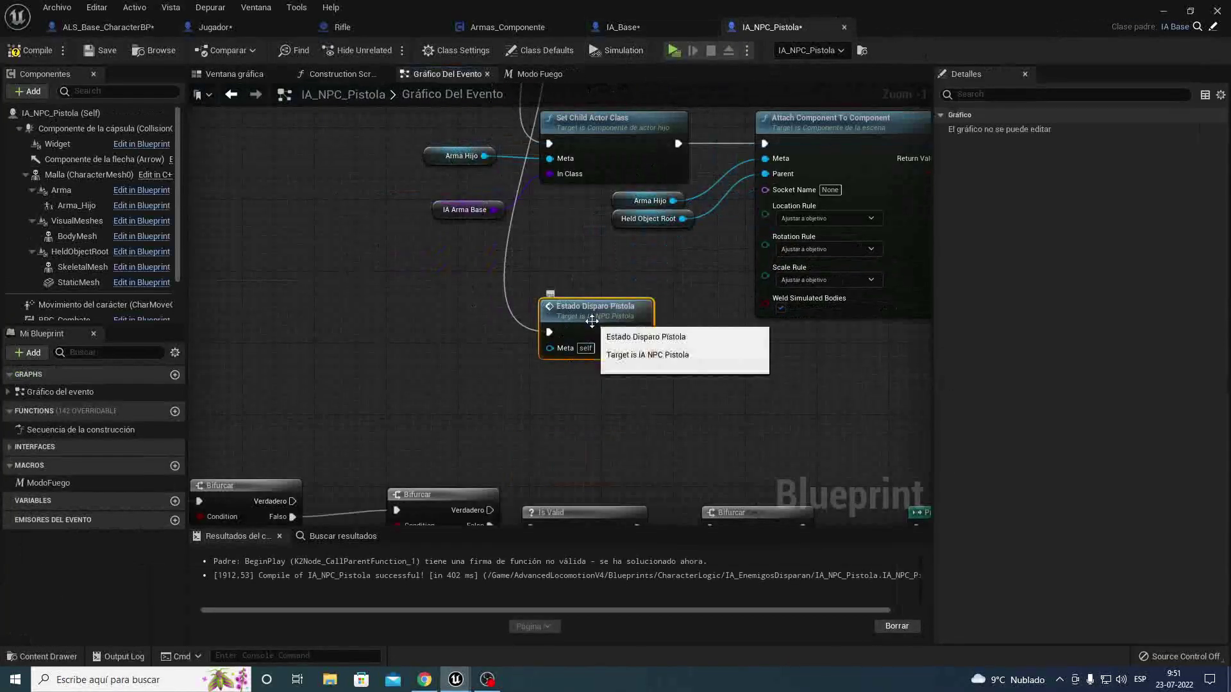
{"action": "mouse_move", "coordinate": [550, 299]}
{"action": "left_mouse_down"}
{"action": "mouse_move", "coordinate": [567, 353]}
{"action": "mouse_move", "coordinate": [583, 275]}
{"action": "left_mouse_up"}
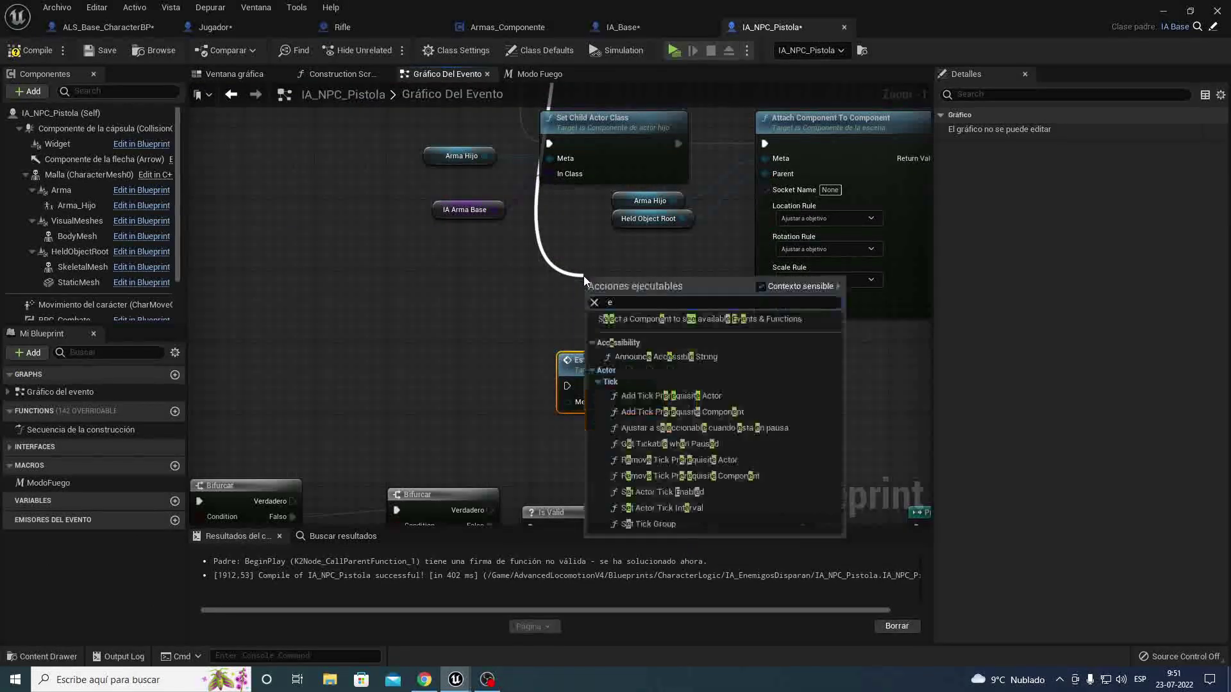
{"action": "type", "text": "estado pistola"}
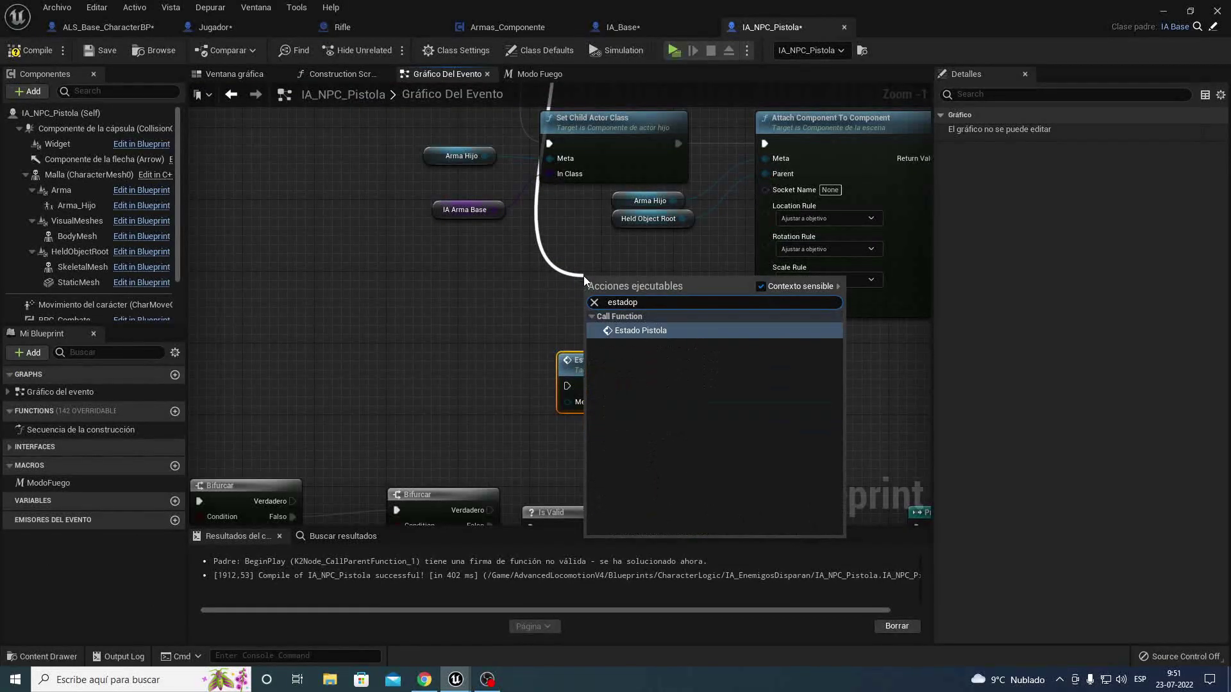
{"action": "key", "text": "Return"}
{"action": "left_click", "coordinate": [640, 359]}
{"action": "key", "text": "Delete"}
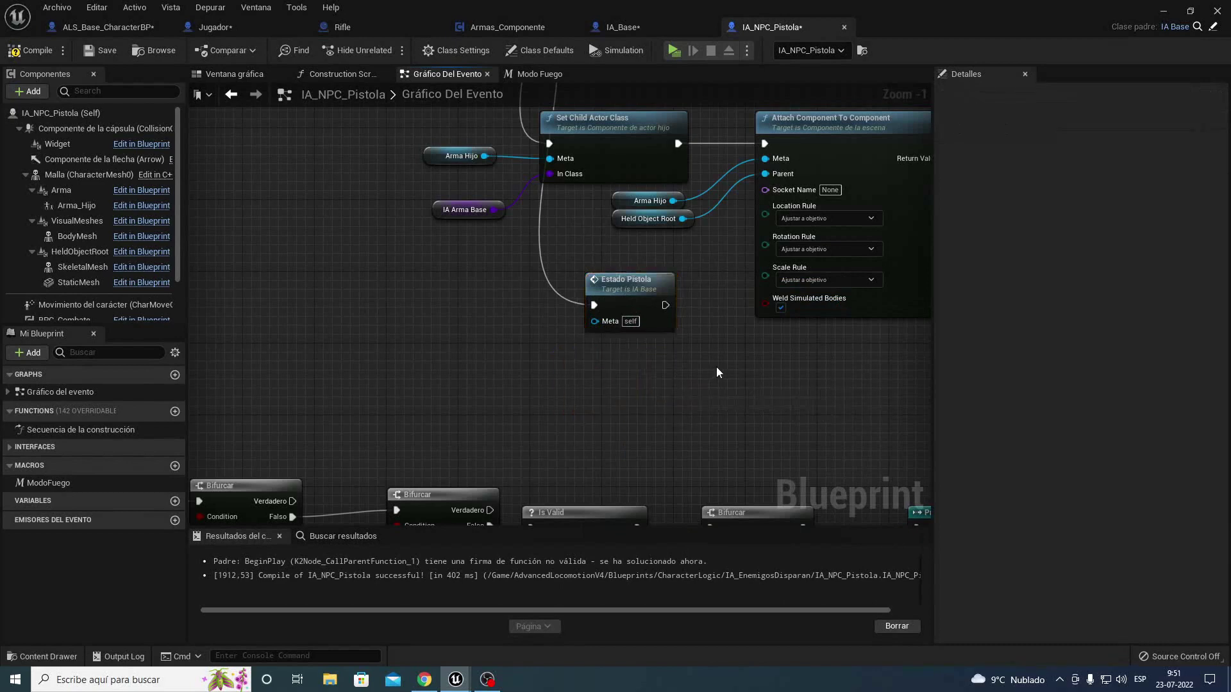
Step: Delete the lower row of firing nodes and the ModoFuego macro, then compile IA_NPC_Pistola
{"action": "mouse_move", "coordinate": [716, 367]}
{"action": "right_mouse_down"}
{"action": "mouse_move", "coordinate": [683, 248]}
{"action": "mouse_move", "coordinate": [795, 233]}
{"action": "right_mouse_up"}
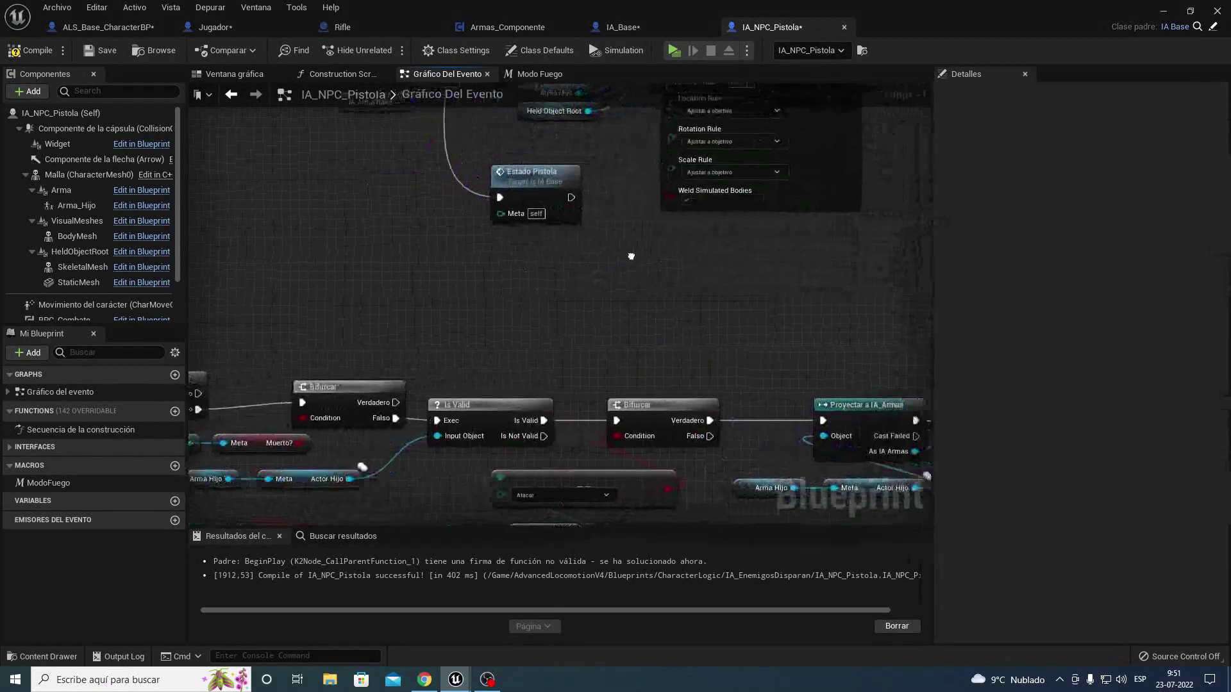
{"action": "right_click_drag", "start_coordinate": [622, 259], "coordinate": [771, 261]}
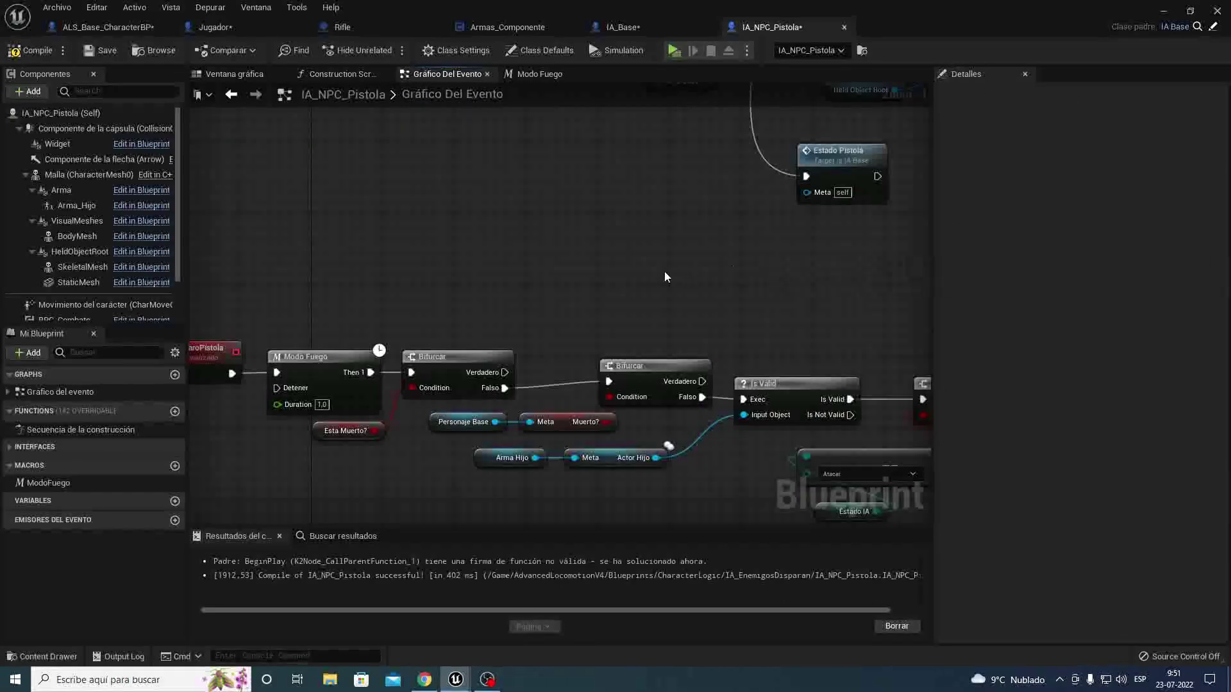
{"action": "scroll", "coordinate": [508, 299], "scroll_direction": "down", "scroll_amount": 3}
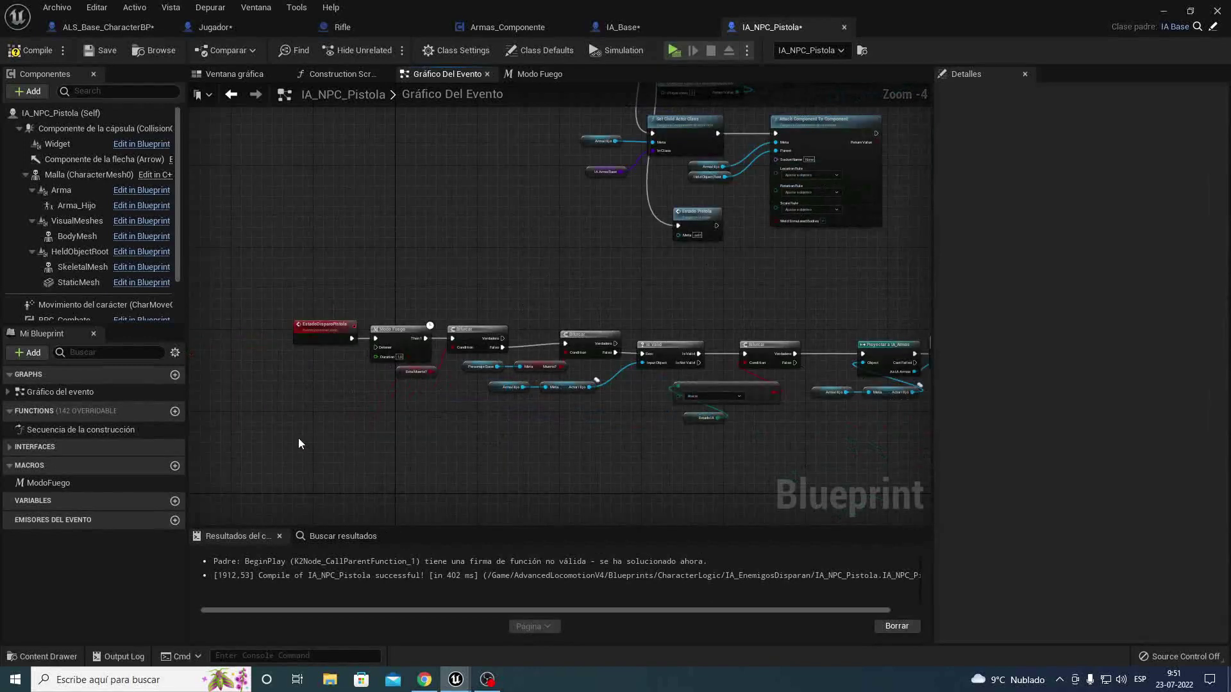
{"action": "left_click_drag", "start_coordinate": [298, 437], "coordinate": [976, 299]}
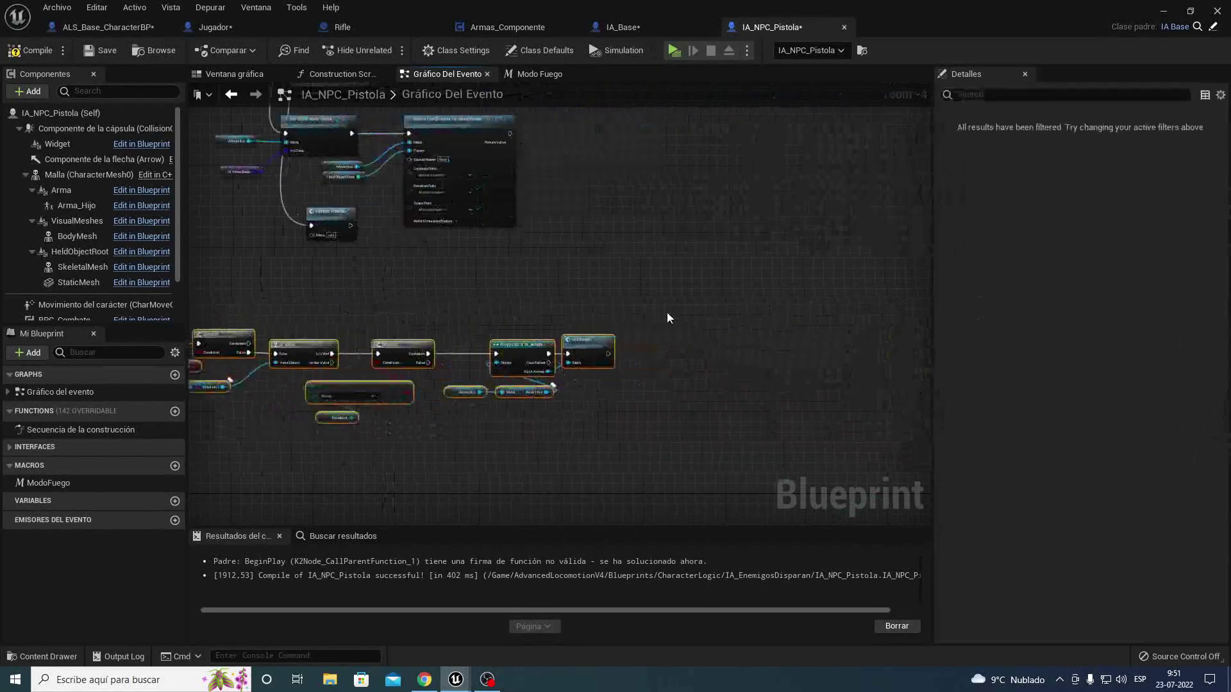
{"action": "key", "text": "Delete"}
{"action": "left_click", "coordinate": [129, 485]}
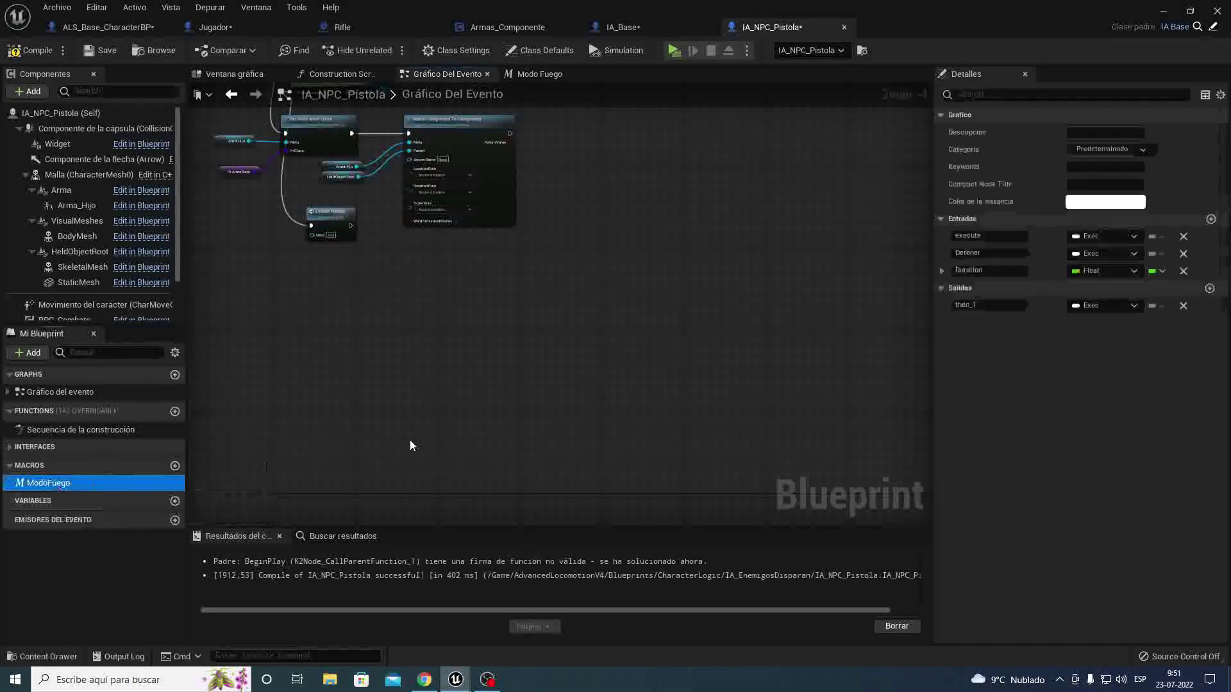
{"action": "key", "text": "Delete"}
{"action": "right_click_drag", "start_coordinate": [400, 290], "coordinate": [666, 372]}
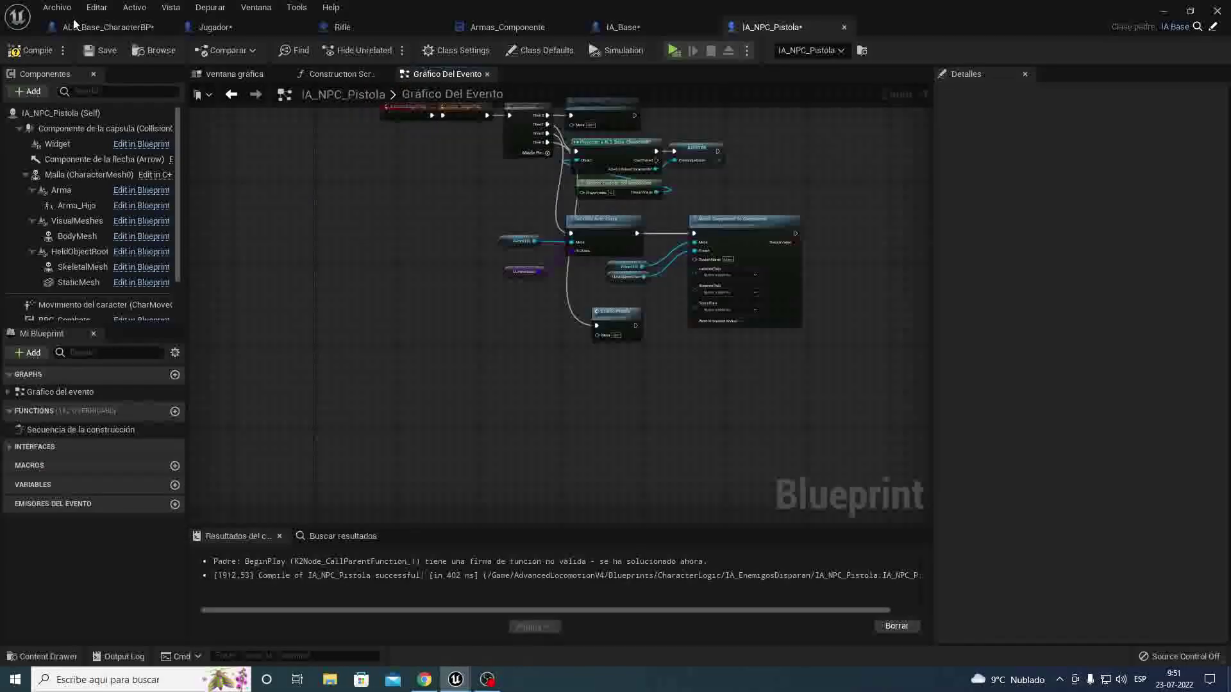
{"action": "left_click", "coordinate": [30, 50]}
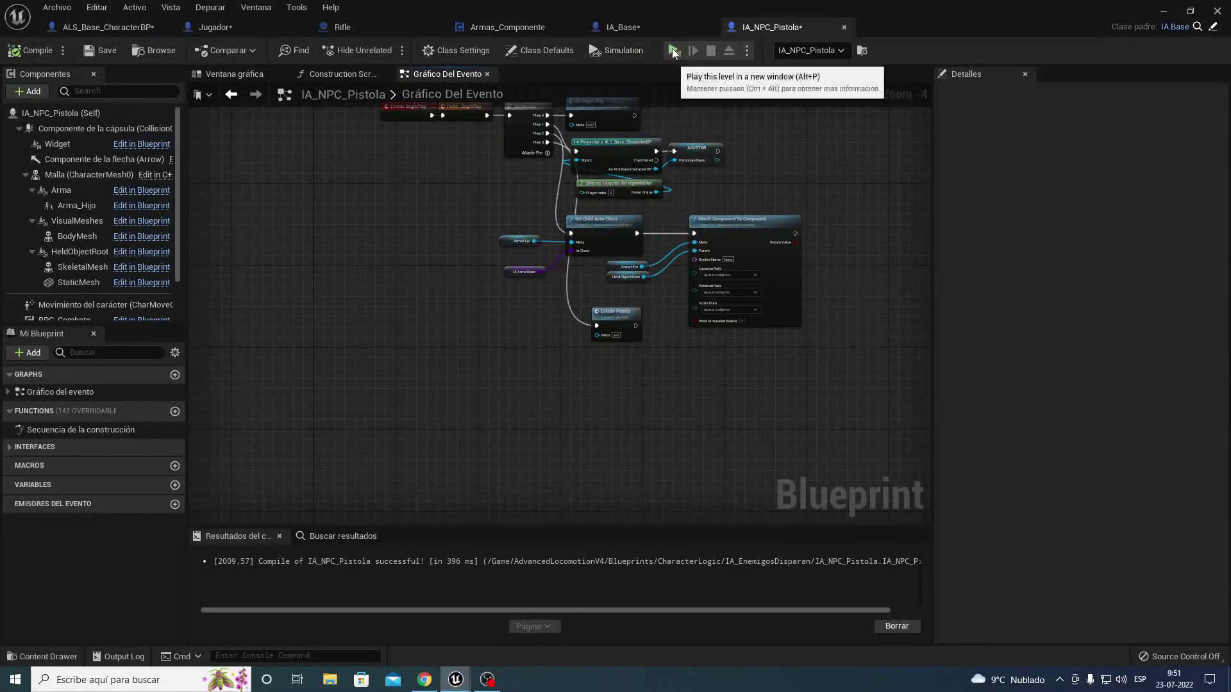
{"action": "left_click", "coordinate": [624, 27]}
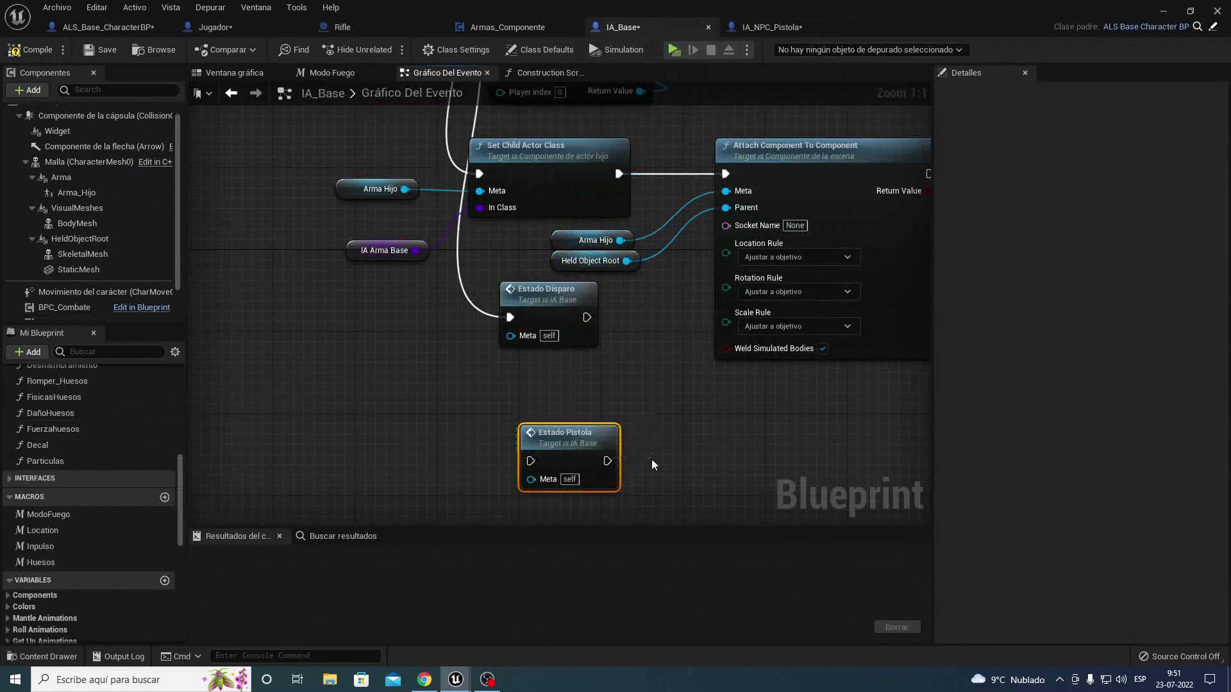
Step: Delete the Estado Pistola node from IA_Base, recompile it and play-test the level
{"action": "key", "text": "Delete"}
{"action": "mouse_move", "coordinate": [598, 371]}
{"action": "right_mouse_down"}
{"action": "mouse_move", "coordinate": [447, 267]}
{"action": "mouse_move", "coordinate": [532, 368]}
{"action": "mouse_move", "coordinate": [478, 322]}
{"action": "mouse_move", "coordinate": [556, 140]}
{"action": "right_mouse_up"}
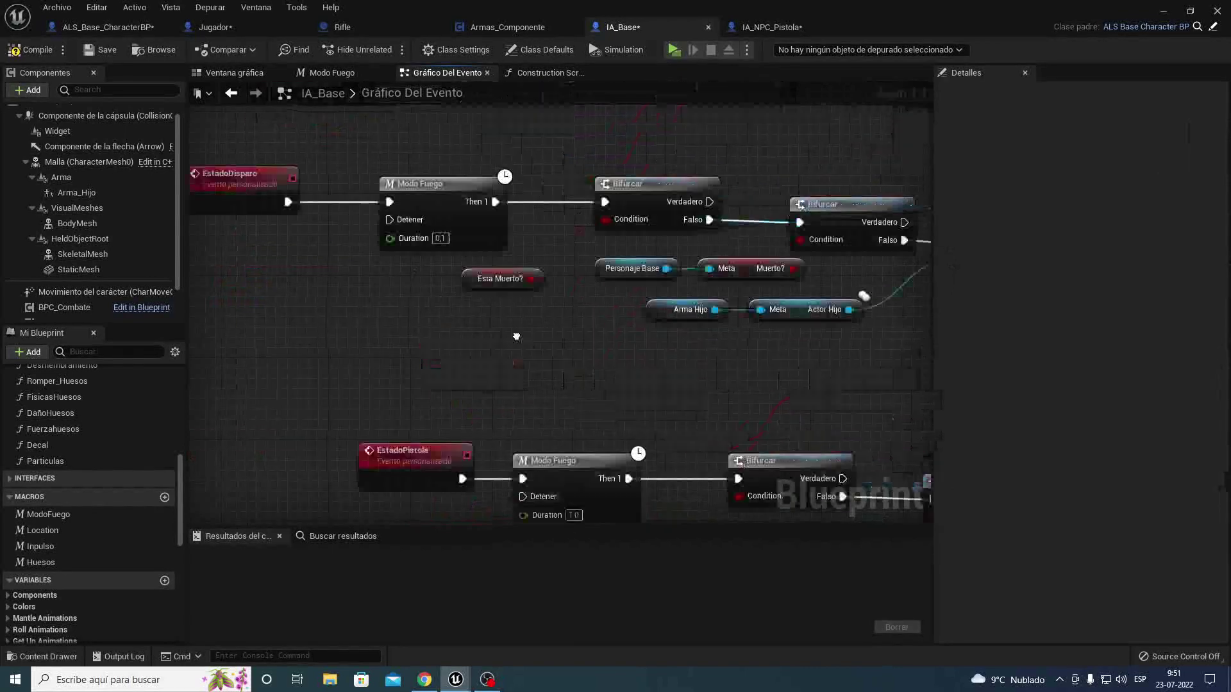
{"action": "left_click", "coordinate": [34, 50]}
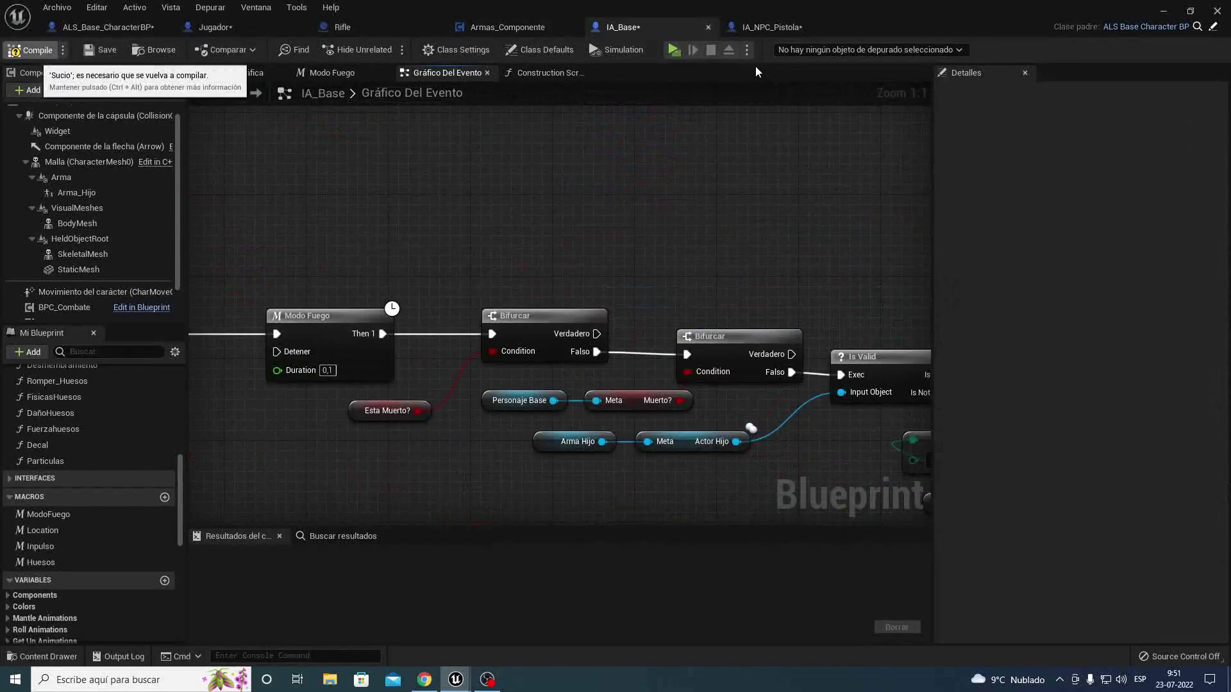
{"action": "left_click", "coordinate": [674, 50]}
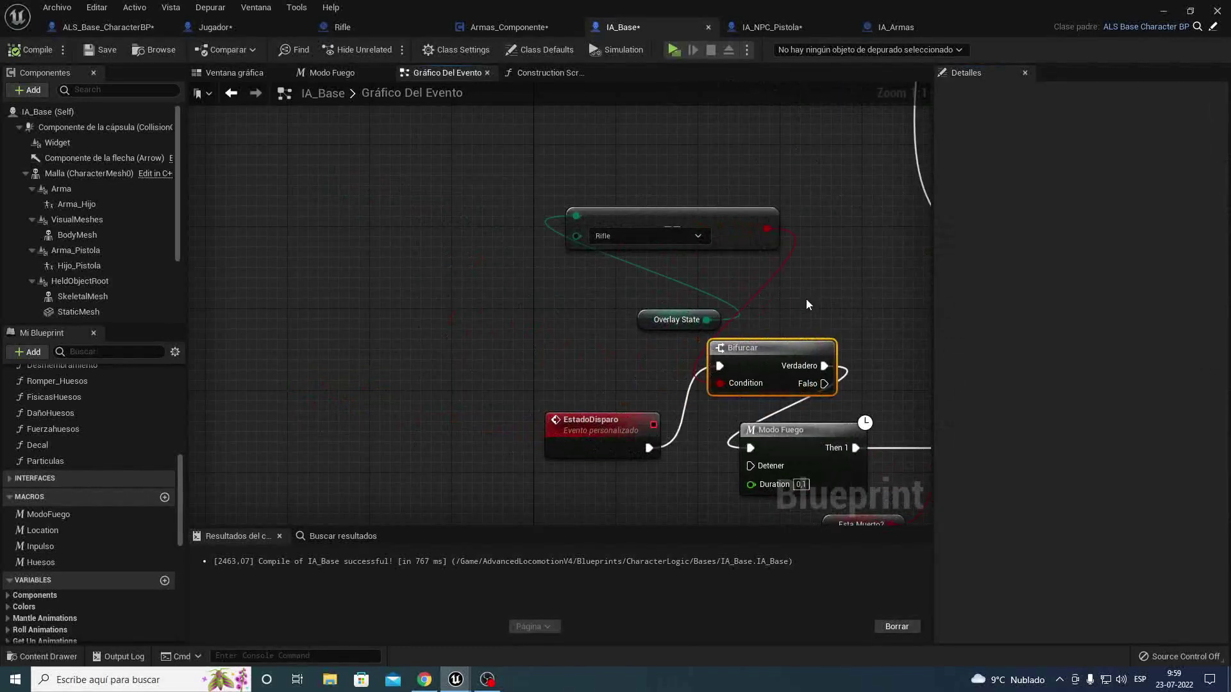
{"action": "mouse_move", "coordinate": [805, 298]}
{"action": "right_mouse_down"}
{"action": "mouse_move", "coordinate": [572, 391]}
{"action": "mouse_move", "coordinate": [608, 401]}
{"action": "right_mouse_up"}
Step: Inspect the IA Arma Base, Gait and Desired Rotation Mode setters in IA_NPC_Pistola's construction script
{"action": "left_click", "coordinate": [762, 27]}
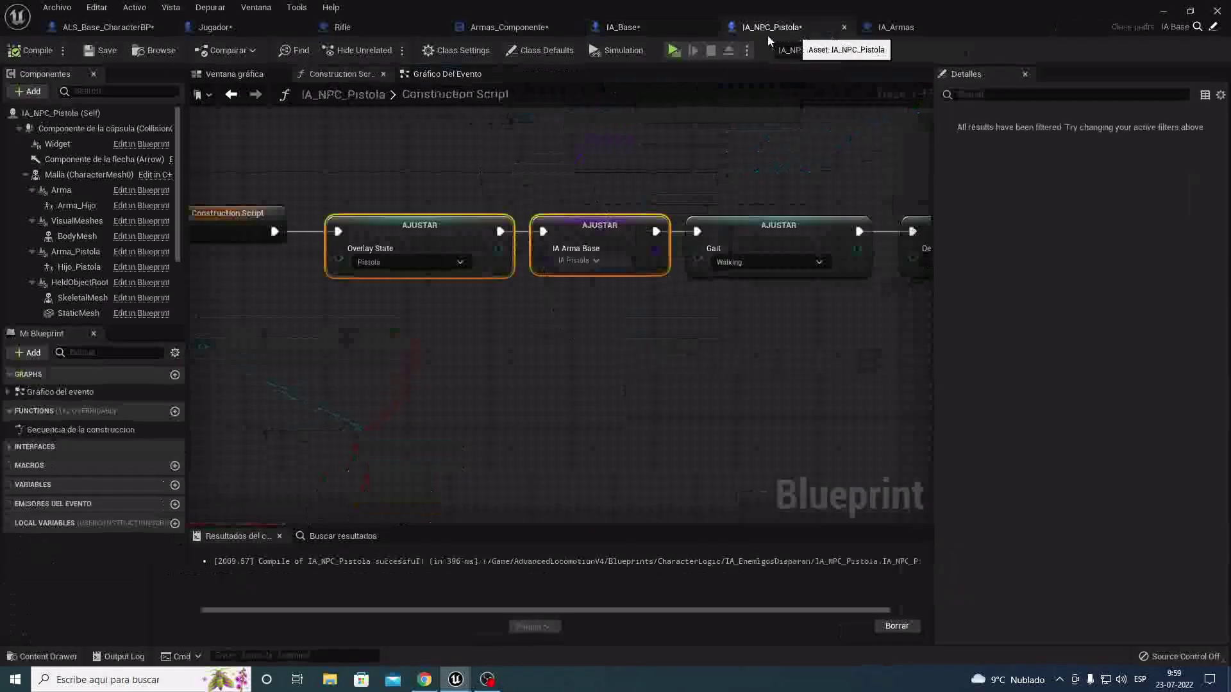
{"action": "right_click_drag", "start_coordinate": [627, 120], "coordinate": [779, 199]}
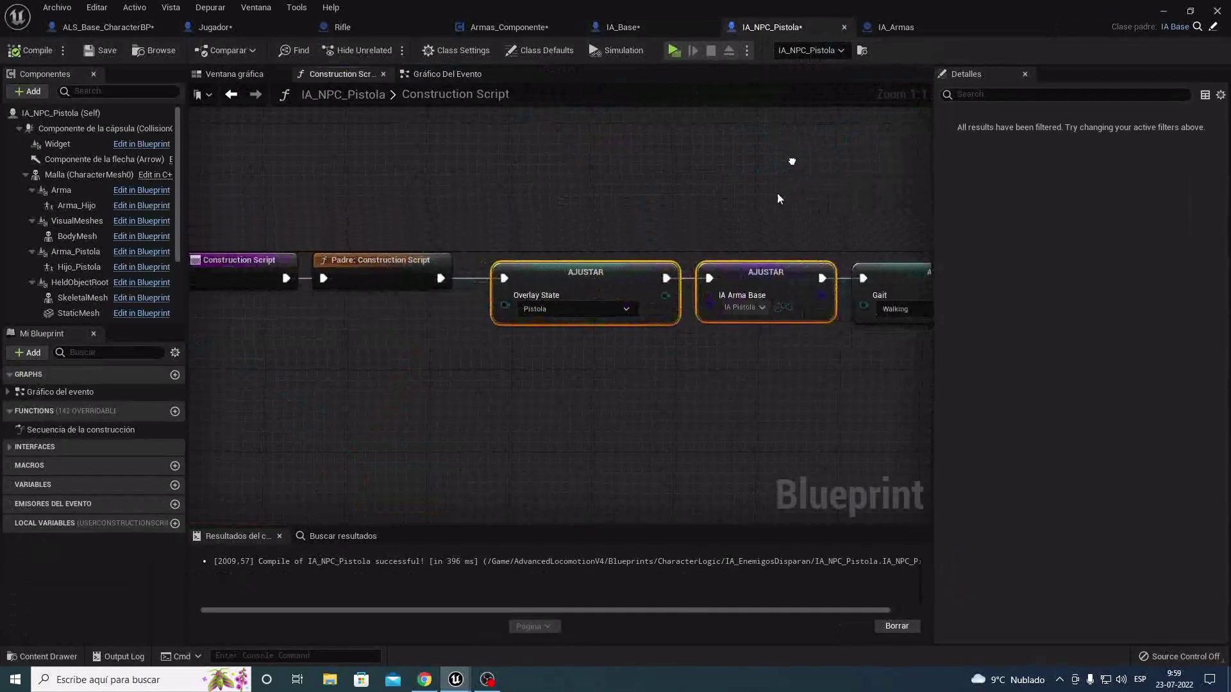
{"action": "mouse_move", "coordinate": [650, 410]}
{"action": "right_mouse_down"}
{"action": "mouse_move", "coordinate": [583, 380]}
{"action": "mouse_move", "coordinate": [482, 383]}
{"action": "right_mouse_up"}
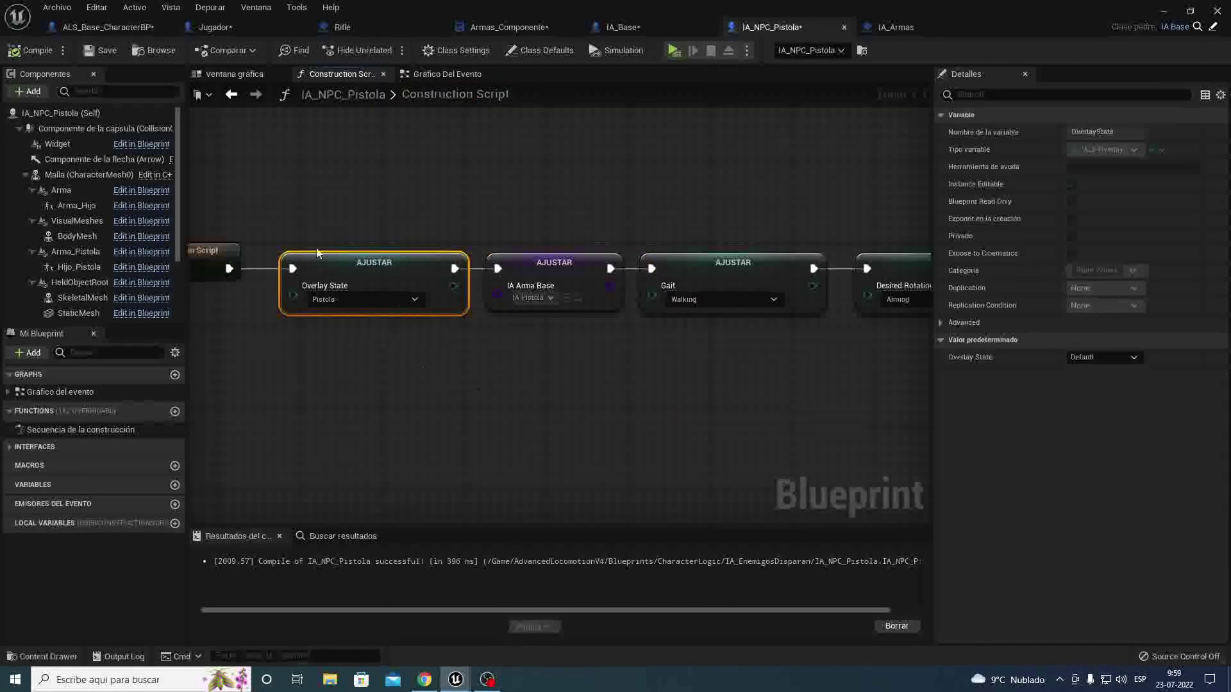
{"action": "left_click", "coordinate": [554, 276]}
{"action": "right_click_drag", "start_coordinate": [541, 355], "coordinate": [435, 362]}
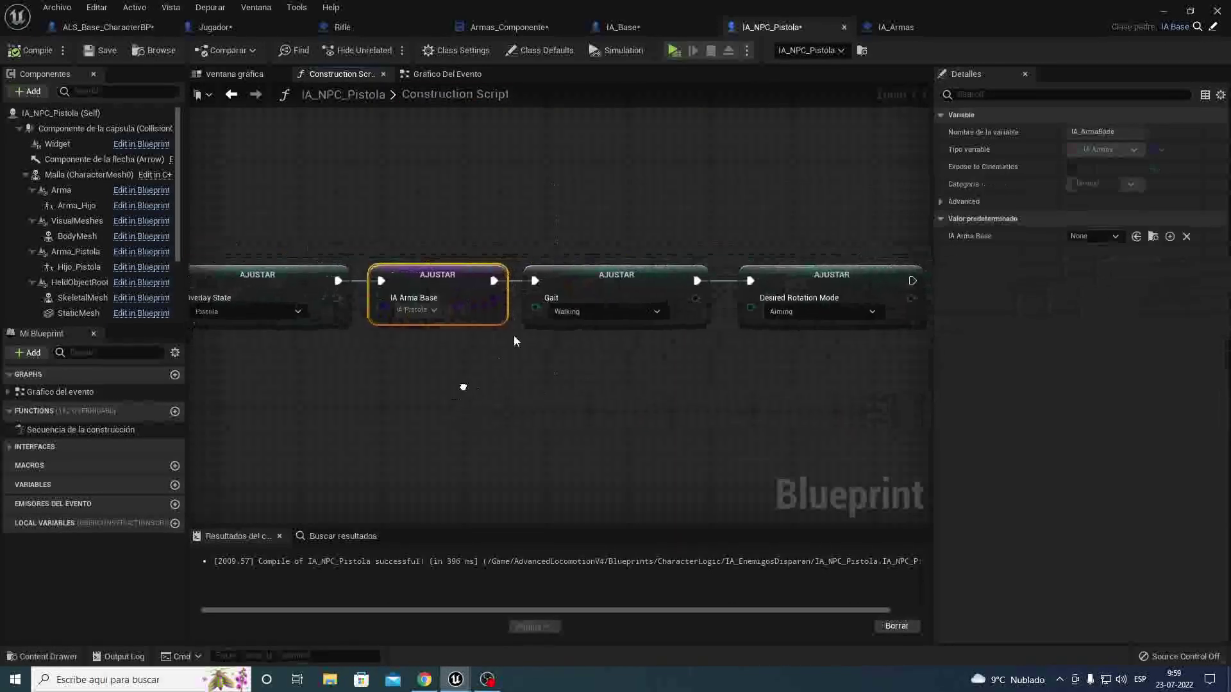
{"action": "left_click_drag", "start_coordinate": [582, 254], "coordinate": [832, 355]}
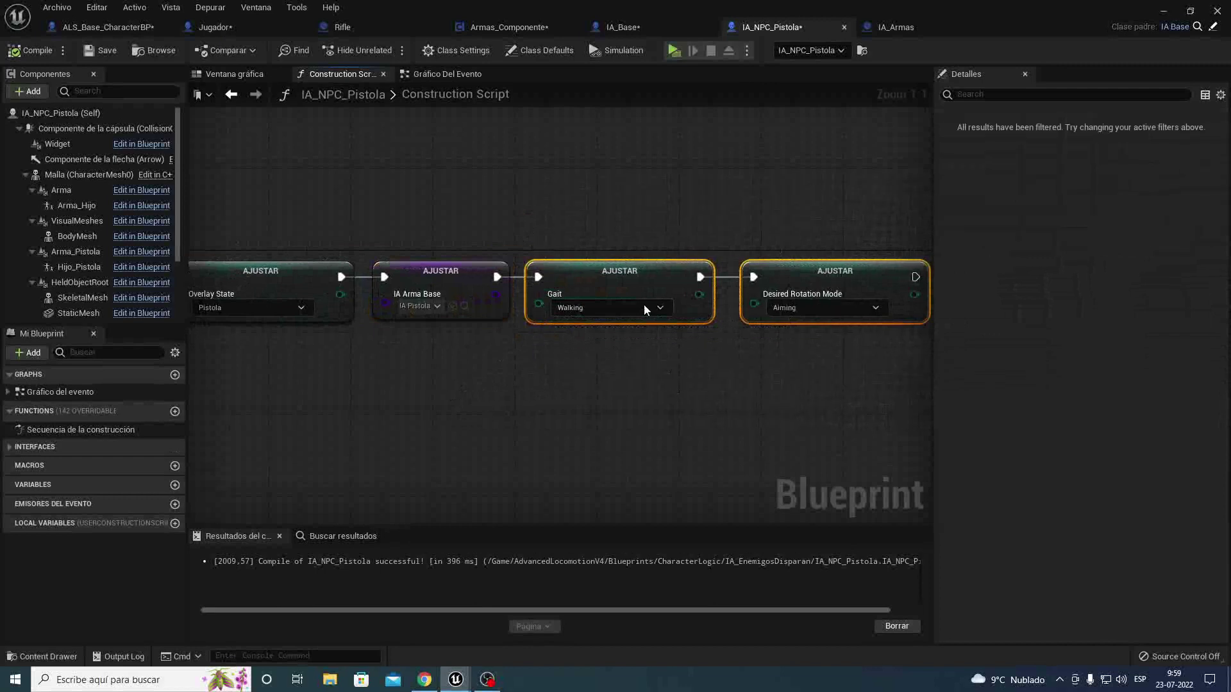
{"action": "left_click", "coordinate": [609, 122]}
{"action": "left_click", "coordinate": [622, 27]}
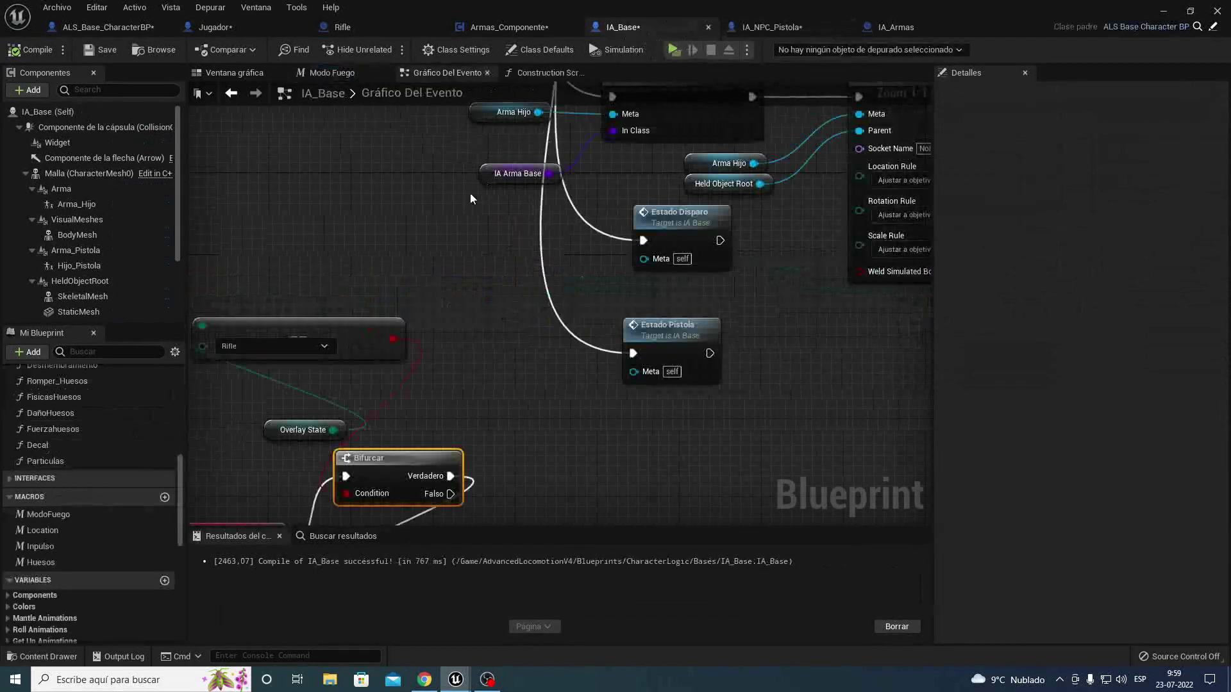
Step: Move the EstadoDisparo event left, select the Rifle and Overlay State nodes, and search 'getoverla'
{"action": "mouse_move", "coordinate": [470, 193]}
{"action": "right_mouse_down"}
{"action": "mouse_move", "coordinate": [548, 234]}
{"action": "mouse_move", "coordinate": [520, 217]}
{"action": "right_mouse_up"}
{"action": "left_click_drag", "start_coordinate": [441, 479], "coordinate": [308, 417]}
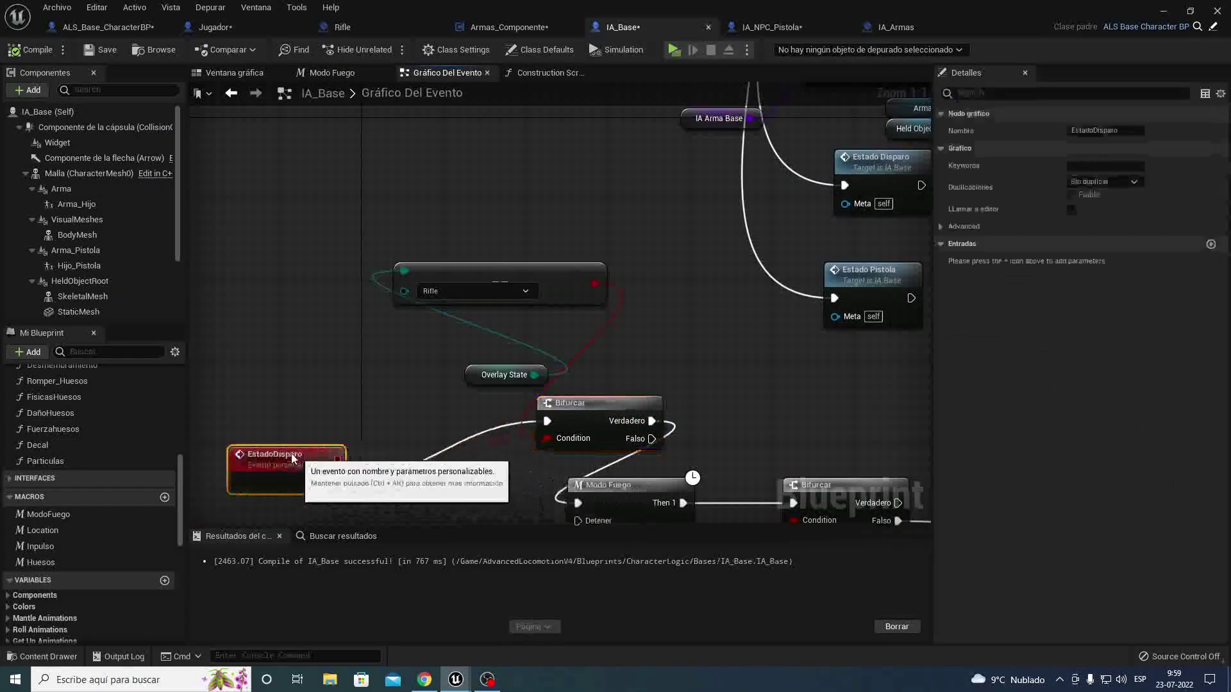
{"action": "double_click", "coordinate": [308, 415]}
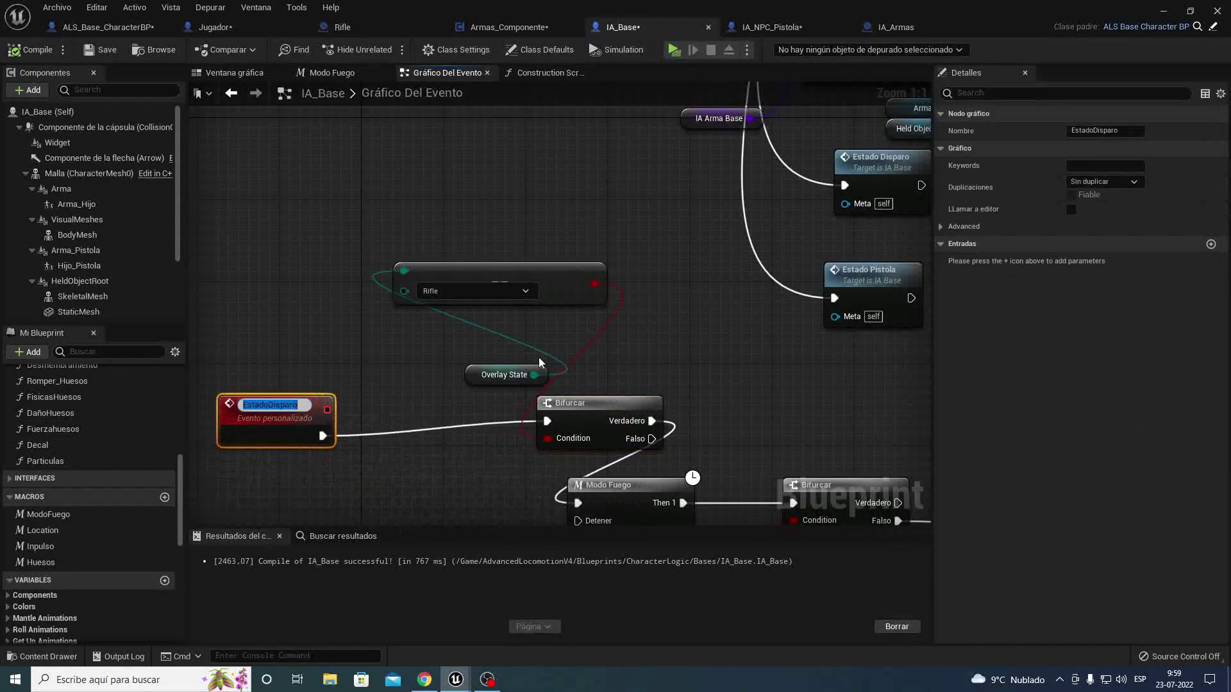
{"action": "left_click_drag", "start_coordinate": [426, 206], "coordinate": [543, 363]}
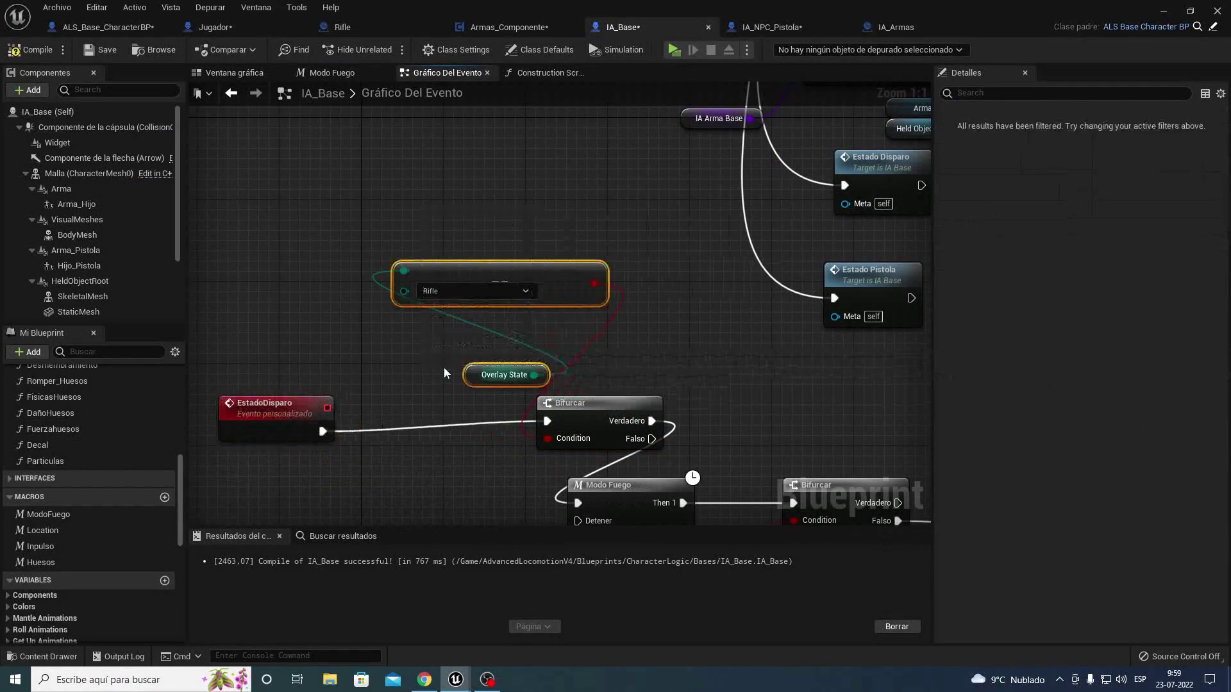
{"action": "right_click", "coordinate": [274, 325]}
{"action": "type", "text": "geto"}
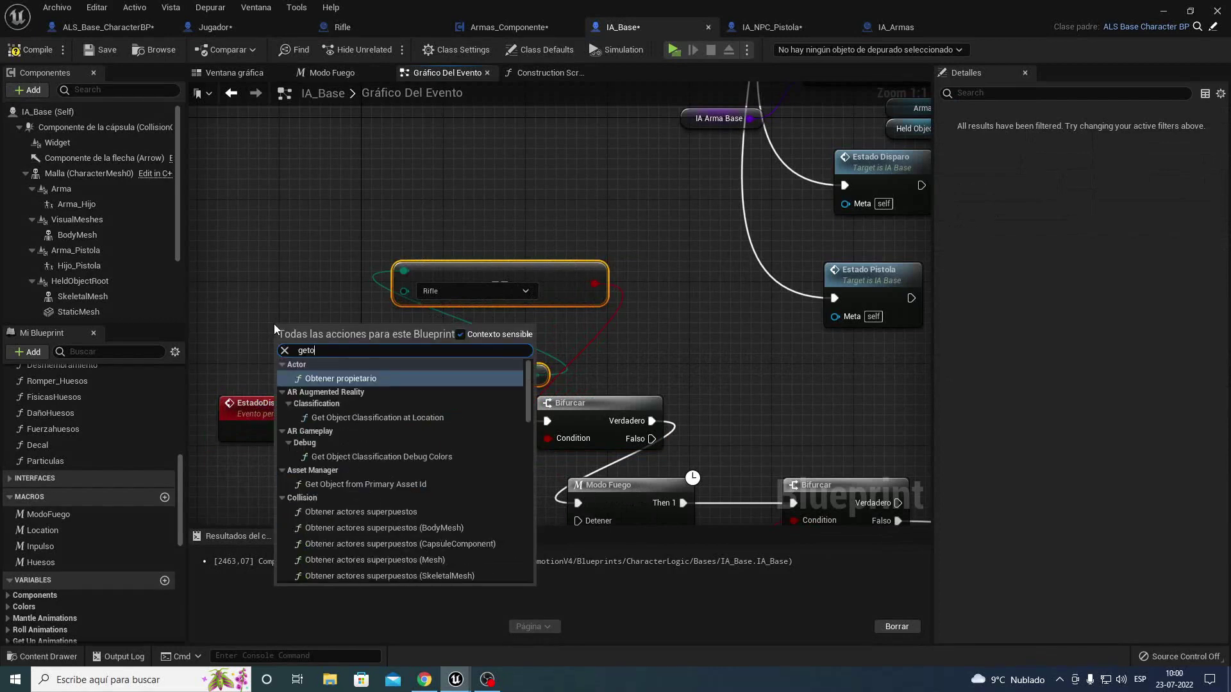
{"action": "type", "text": "verlays"}
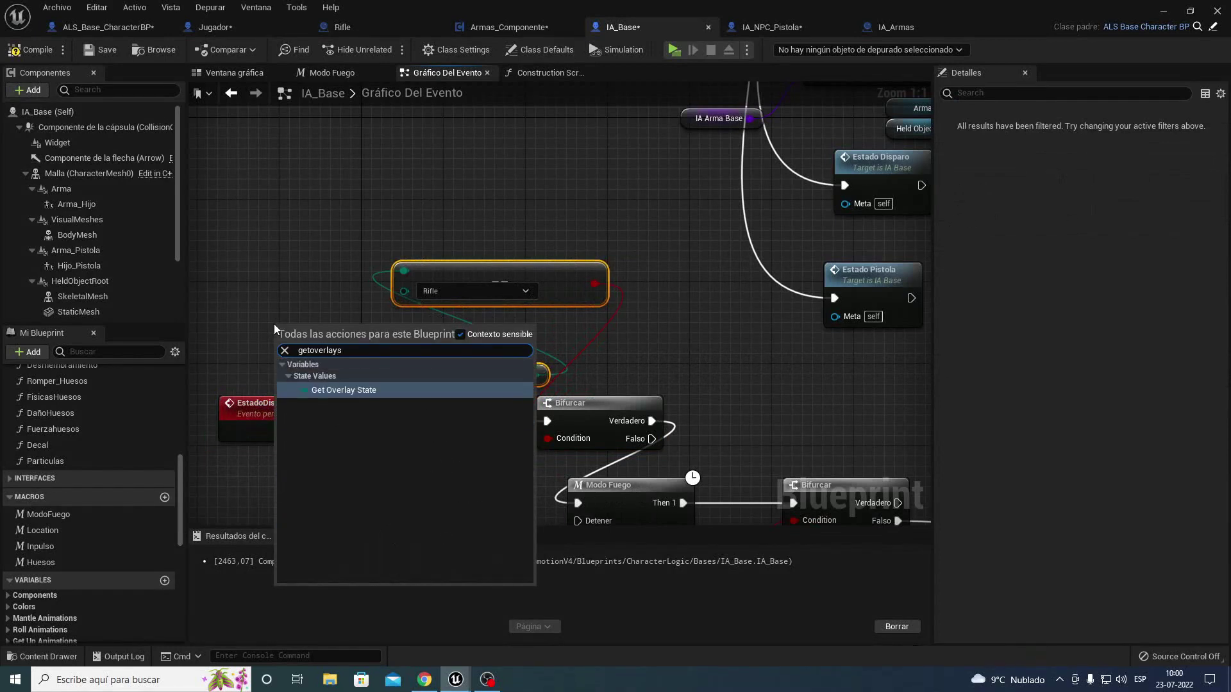
Step: Add an Overlay State getter that feeds an Equal (Enum) node compared against Rifle
{"action": "key", "text": "Return"}
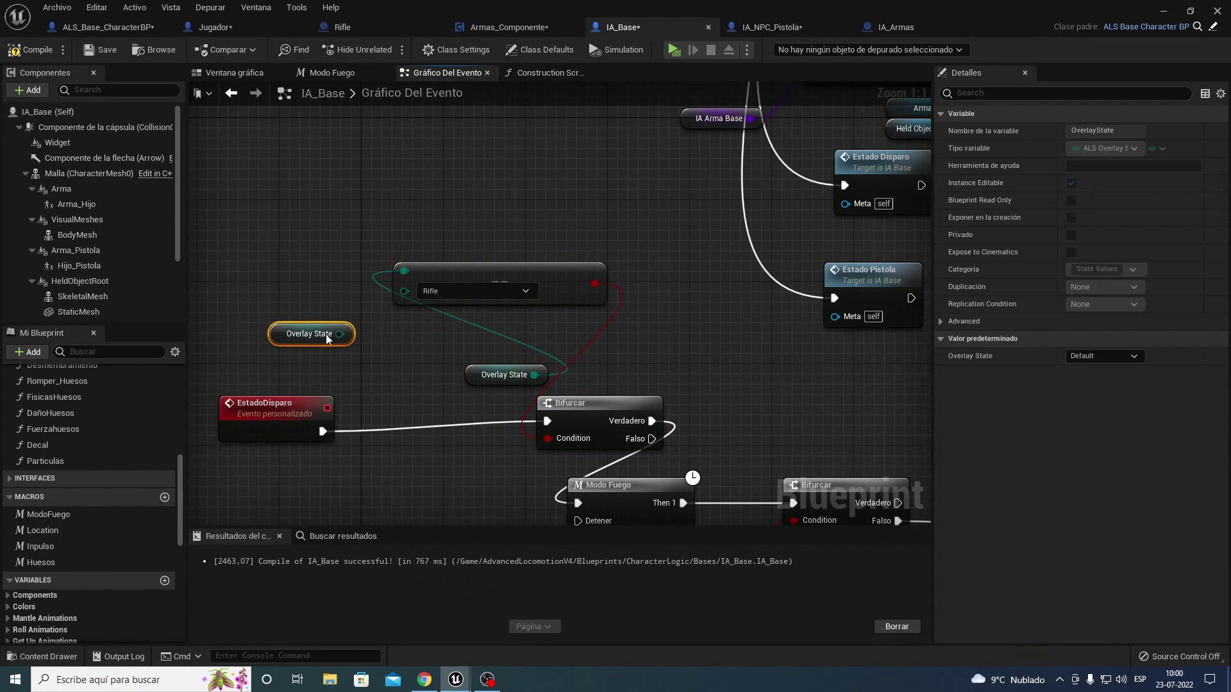
{"action": "left_click_drag", "start_coordinate": [340, 333], "coordinate": [355, 175]}
{"action": "type", "text": "="}
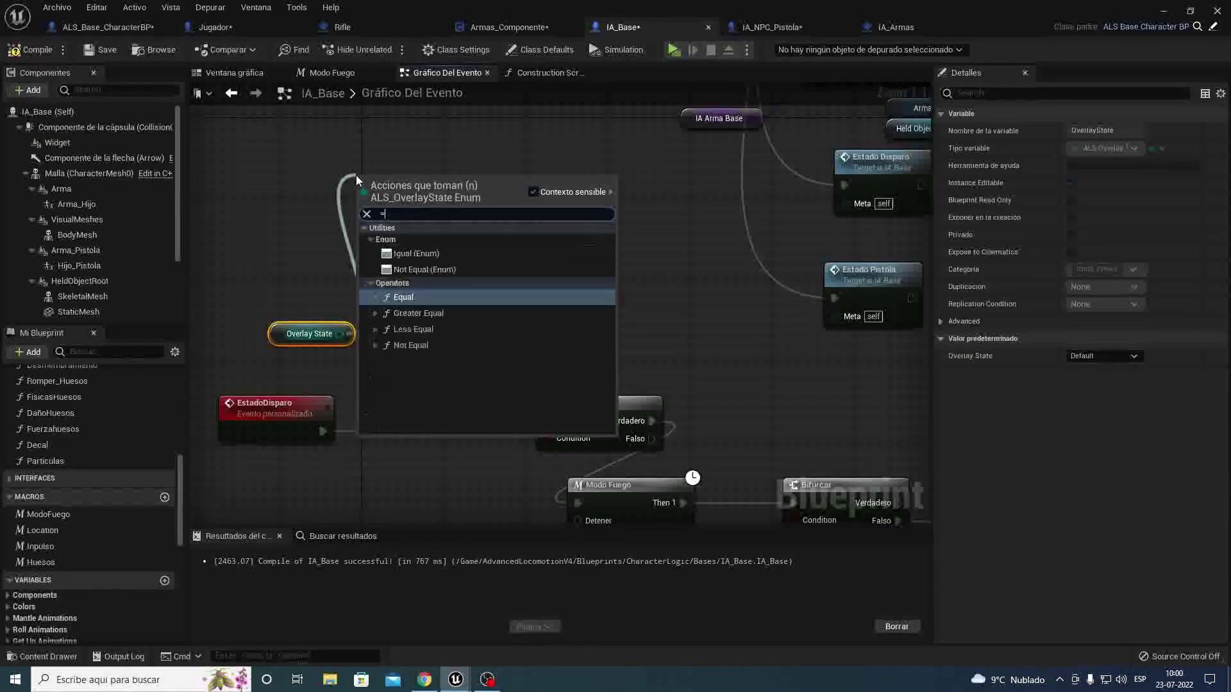
{"action": "key", "text": "Up"}
{"action": "key", "text": "Up"}
{"action": "key", "text": "Return"}
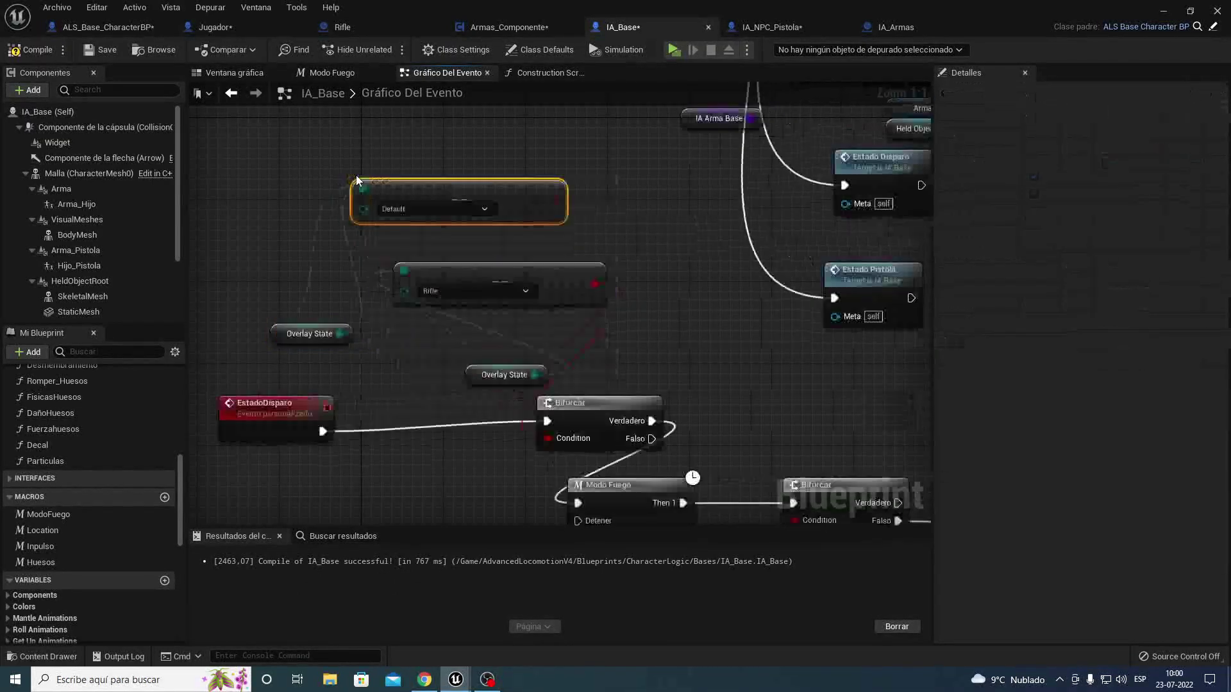
{"action": "left_click", "coordinate": [452, 207]}
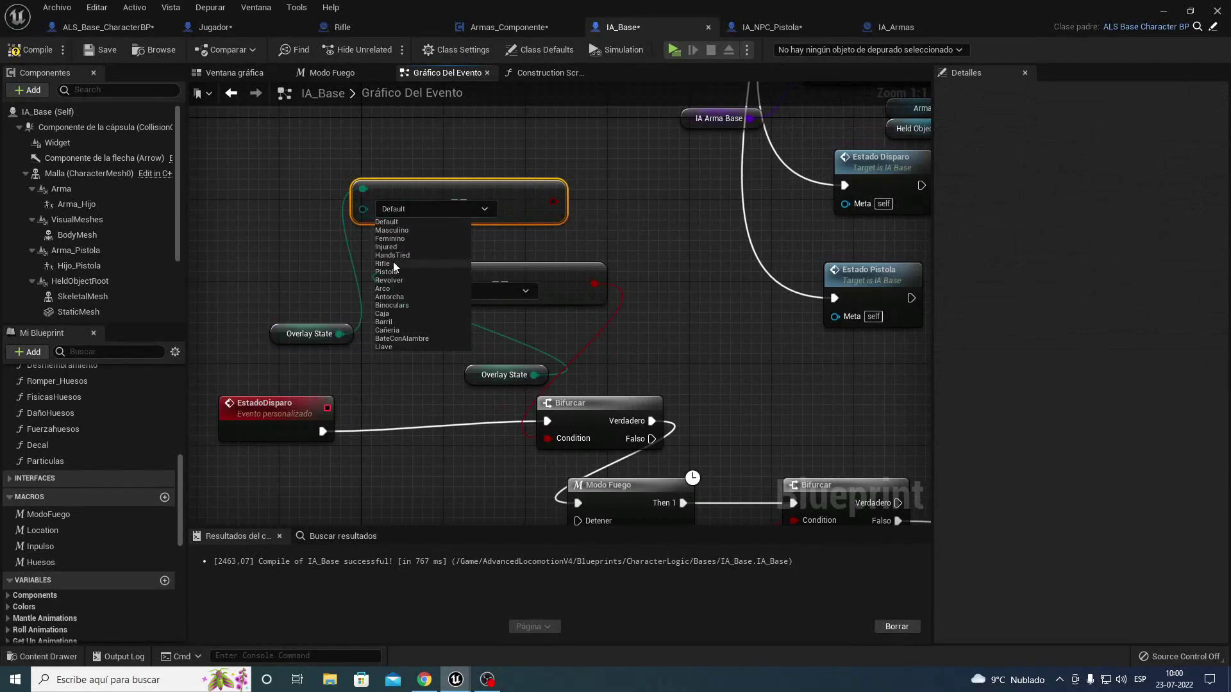
{"action": "left_click", "coordinate": [394, 263]}
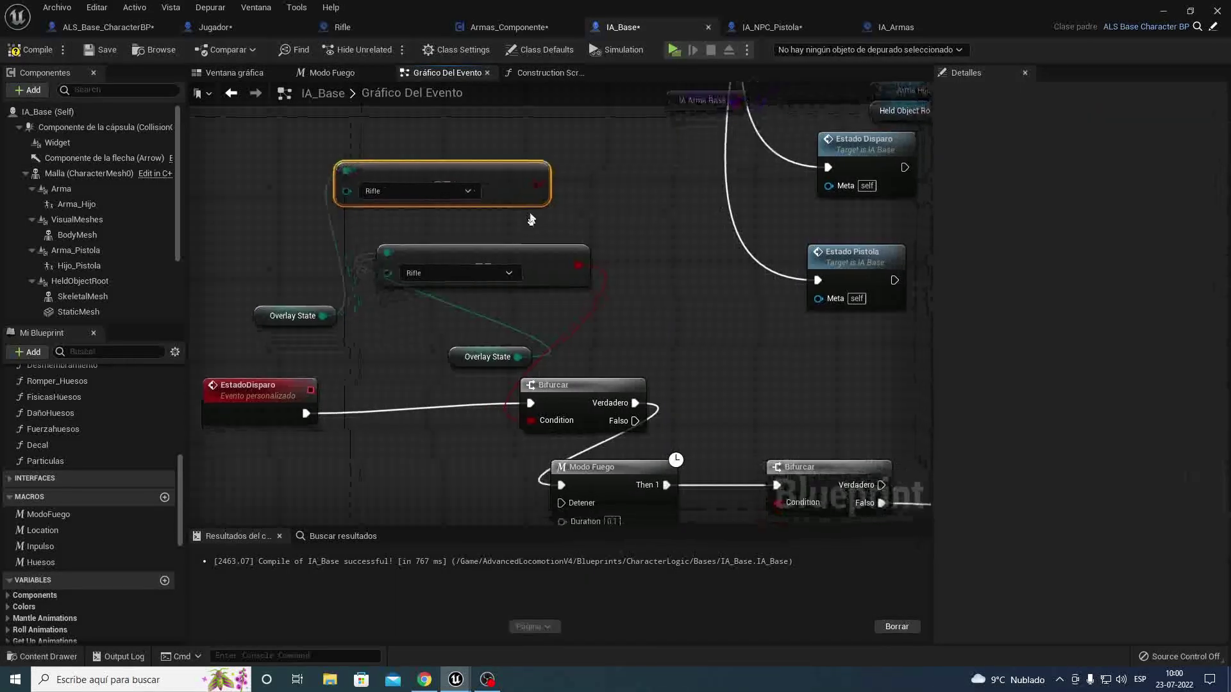
Step: Delete the duplicate Rifle check and its getter, and place the remaining Overlay State beside the Rifle node
{"action": "left_click_drag", "start_coordinate": [535, 182], "coordinate": [623, 250]}
{"action": "left_click_drag", "start_coordinate": [257, 314], "coordinate": [309, 159]}
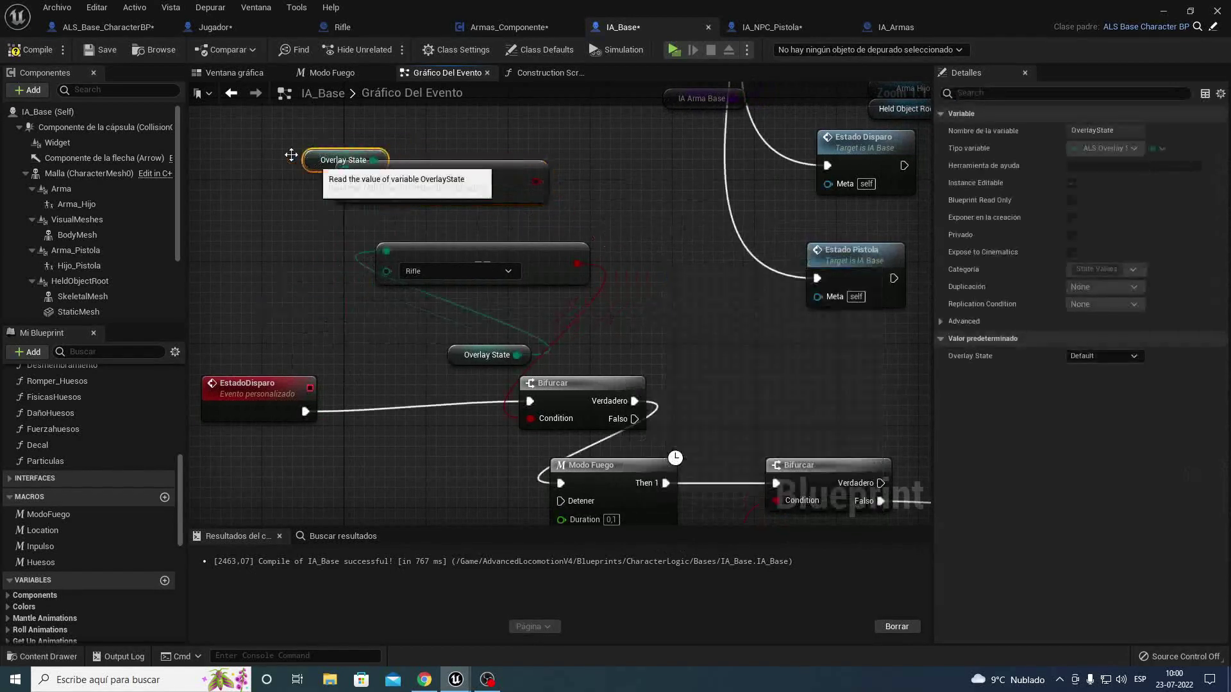
{"action": "key", "text": "Delete"}
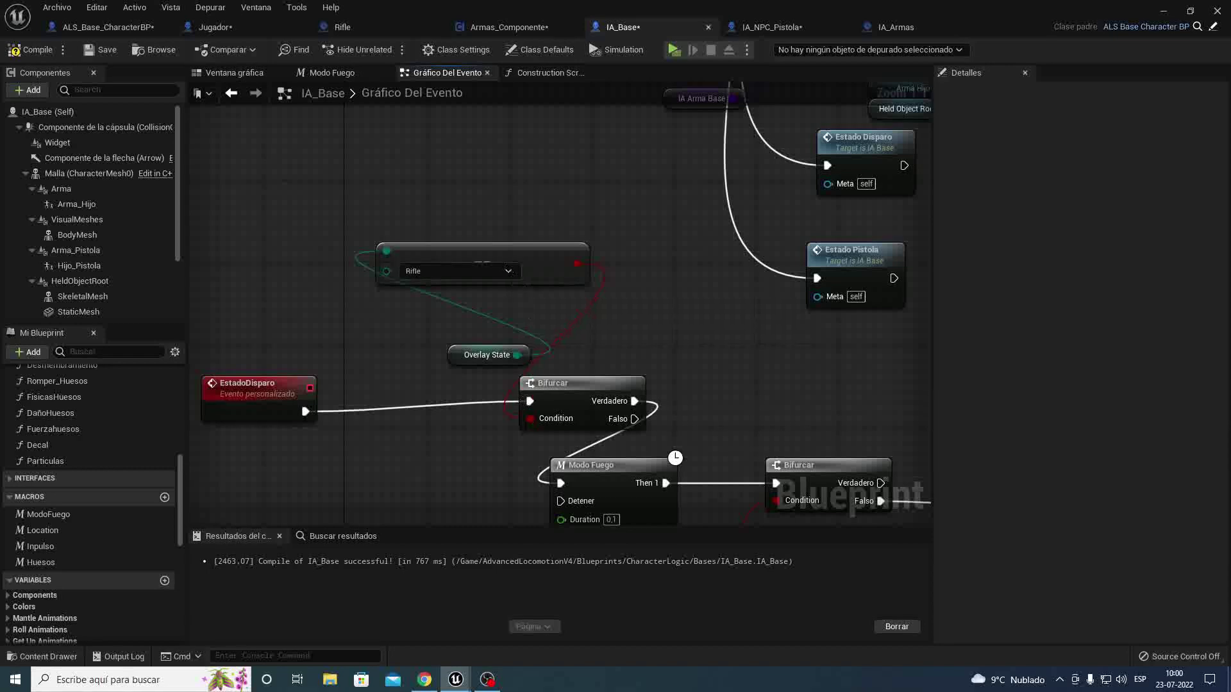
{"action": "left_click", "coordinate": [552, 401]}
{"action": "left_click_drag", "start_coordinate": [483, 363], "coordinate": [248, 344]}
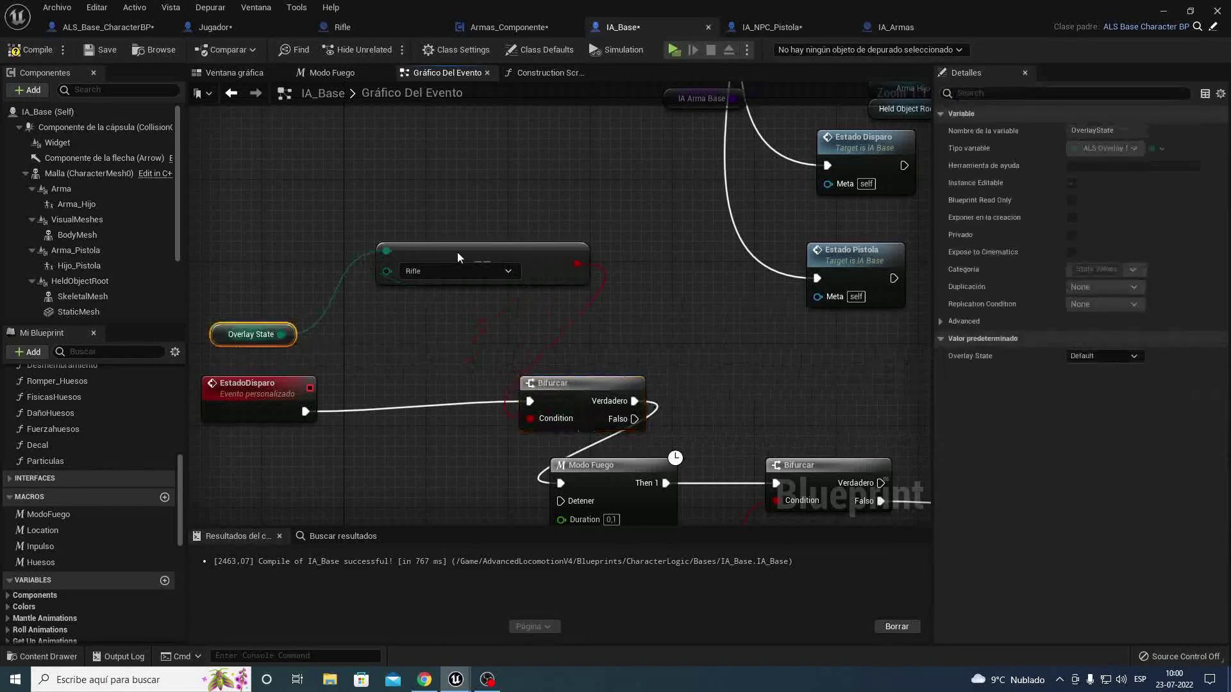
{"action": "right_click_drag", "start_coordinate": [457, 252], "coordinate": [493, 118]}
Step: Group the Rifle check and its Overlay State with the EstadoDisparo event and Bifurcar node
{"action": "left_click", "coordinate": [647, 379]}
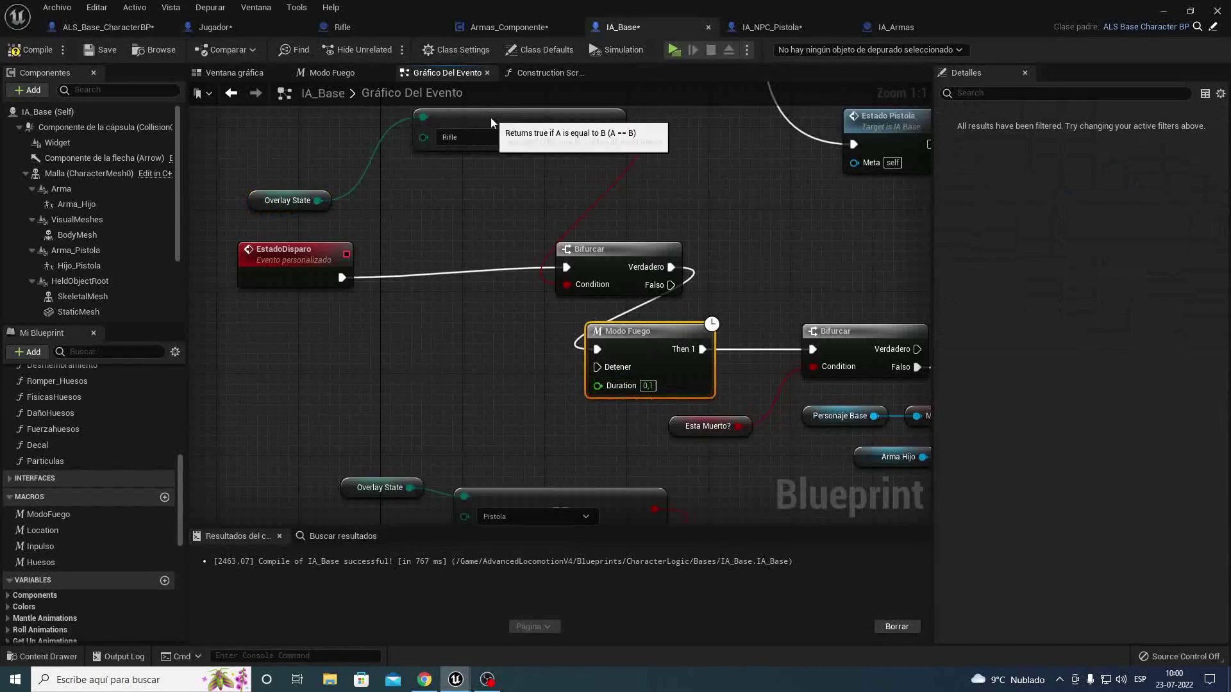
{"action": "left_click_drag", "start_coordinate": [490, 113], "coordinate": [395, 306]}
{"action": "right_click_drag", "start_coordinate": [395, 307], "coordinate": [444, 306]}
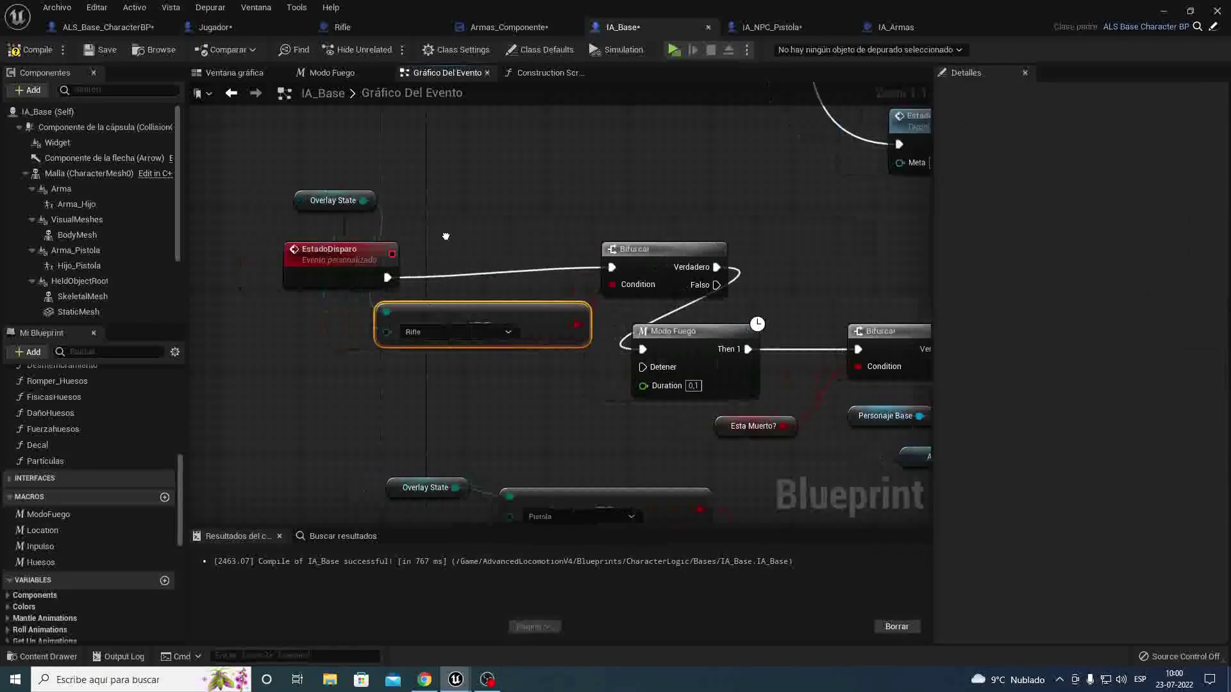
{"action": "mouse_move", "coordinate": [334, 253]}
{"action": "left_mouse_down"}
{"action": "mouse_move", "coordinate": [300, 243]}
{"action": "mouse_move", "coordinate": [303, 345]}
{"action": "left_mouse_up"}
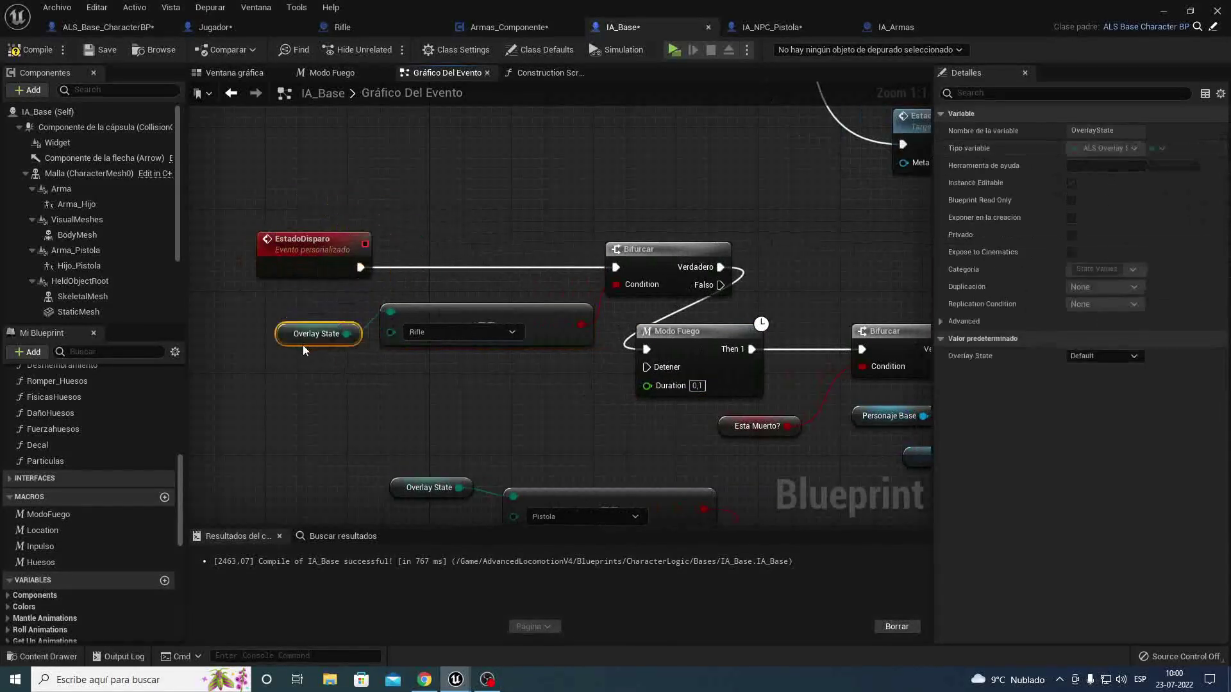
{"action": "right_click_drag", "start_coordinate": [581, 434], "coordinate": [531, 381]}
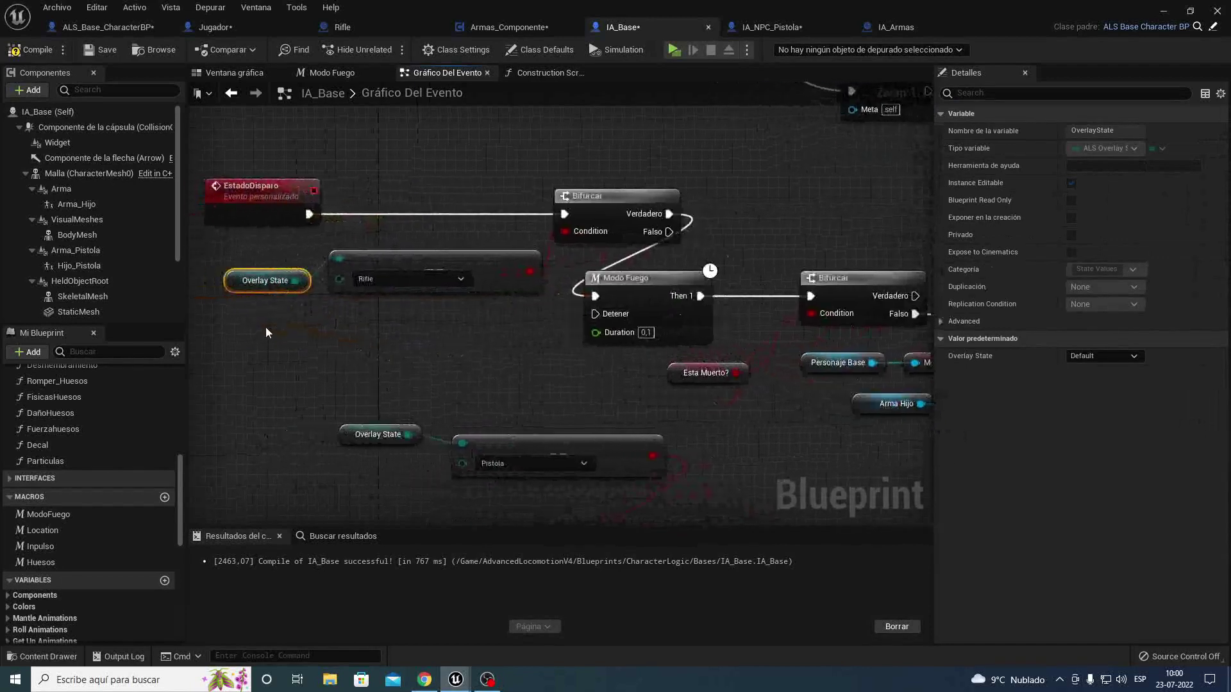
{"action": "left_click_drag", "start_coordinate": [250, 333], "coordinate": [474, 179]}
{"action": "mouse_move", "coordinate": [547, 162]}
{"action": "left_mouse_down"}
{"action": "mouse_move", "coordinate": [587, 177]}
{"action": "mouse_move", "coordinate": [466, 287]}
{"action": "left_mouse_up"}
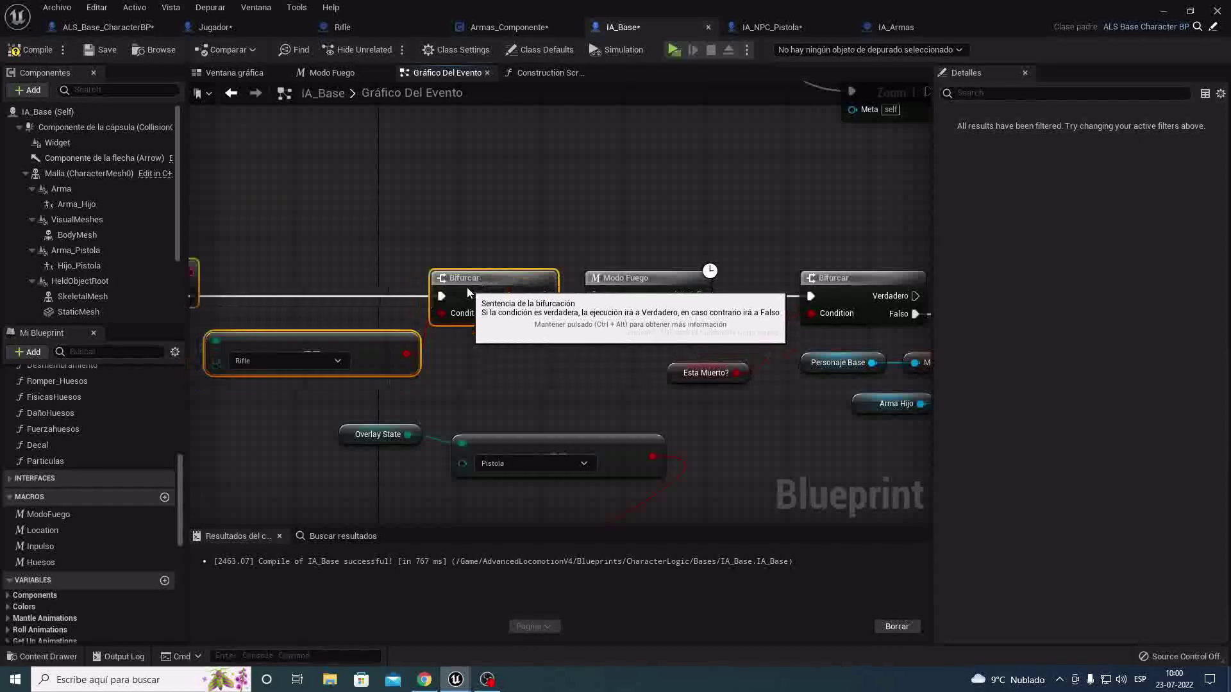
Step: Move the Pistola check and its Overlay State beside the EstadoPistola event and its branch
{"action": "mouse_move", "coordinate": [467, 287]}
{"action": "right_mouse_down"}
{"action": "mouse_move", "coordinate": [501, 309]}
{"action": "mouse_move", "coordinate": [475, 278]}
{"action": "mouse_move", "coordinate": [544, 317]}
{"action": "right_mouse_up"}
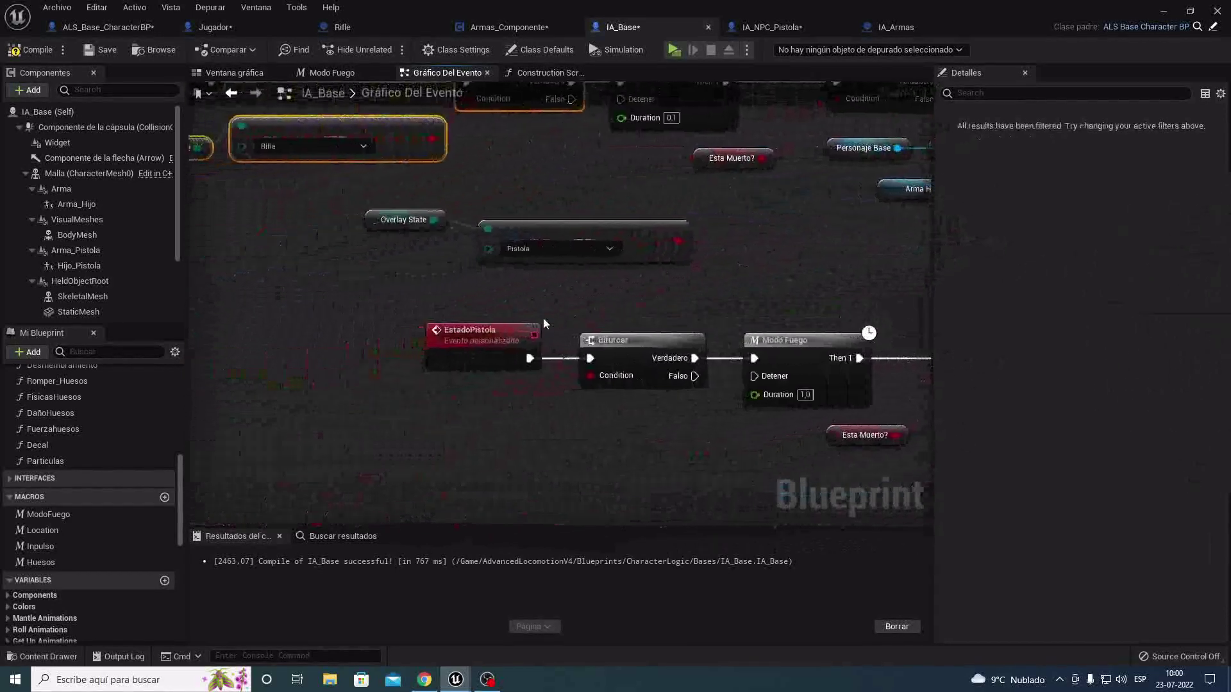
{"action": "left_click_drag", "start_coordinate": [450, 337], "coordinate": [329, 336]}
{"action": "mouse_move", "coordinate": [443, 359]}
{"action": "right_mouse_down"}
{"action": "mouse_move", "coordinate": [600, 328]}
{"action": "mouse_move", "coordinate": [500, 357]}
{"action": "right_mouse_up"}
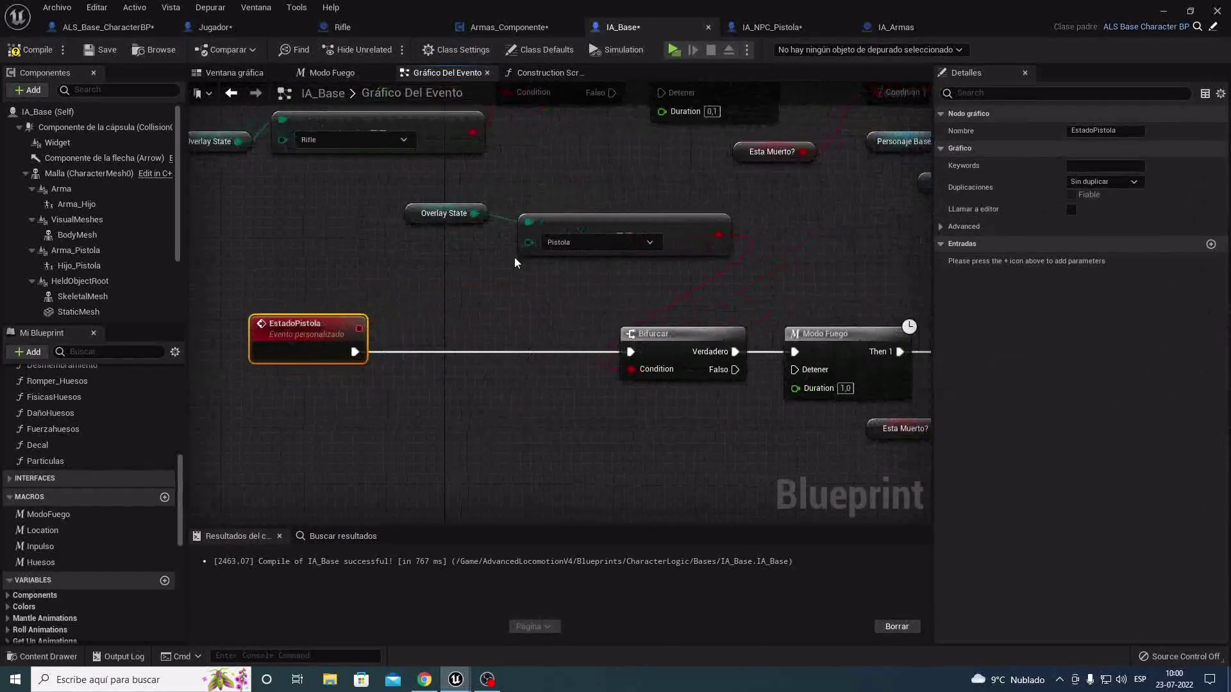
{"action": "left_click_drag", "start_coordinate": [649, 222], "coordinate": [474, 274]}
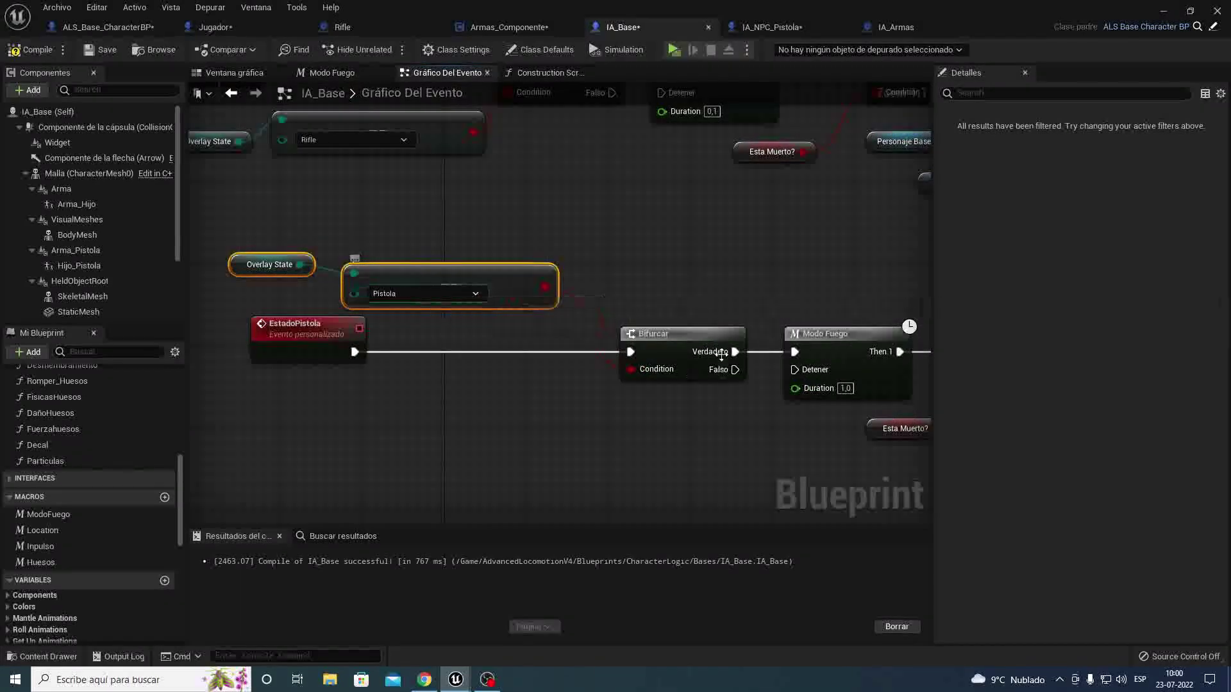
{"action": "left_click", "coordinate": [655, 354]}
{"action": "right_click_drag", "start_coordinate": [702, 409], "coordinate": [349, 378]}
Step: Inspect the character mesh component and search the Add list for 'sce' without adding anything
{"action": "right_click_drag", "start_coordinate": [916, 359], "coordinate": [475, 336]}
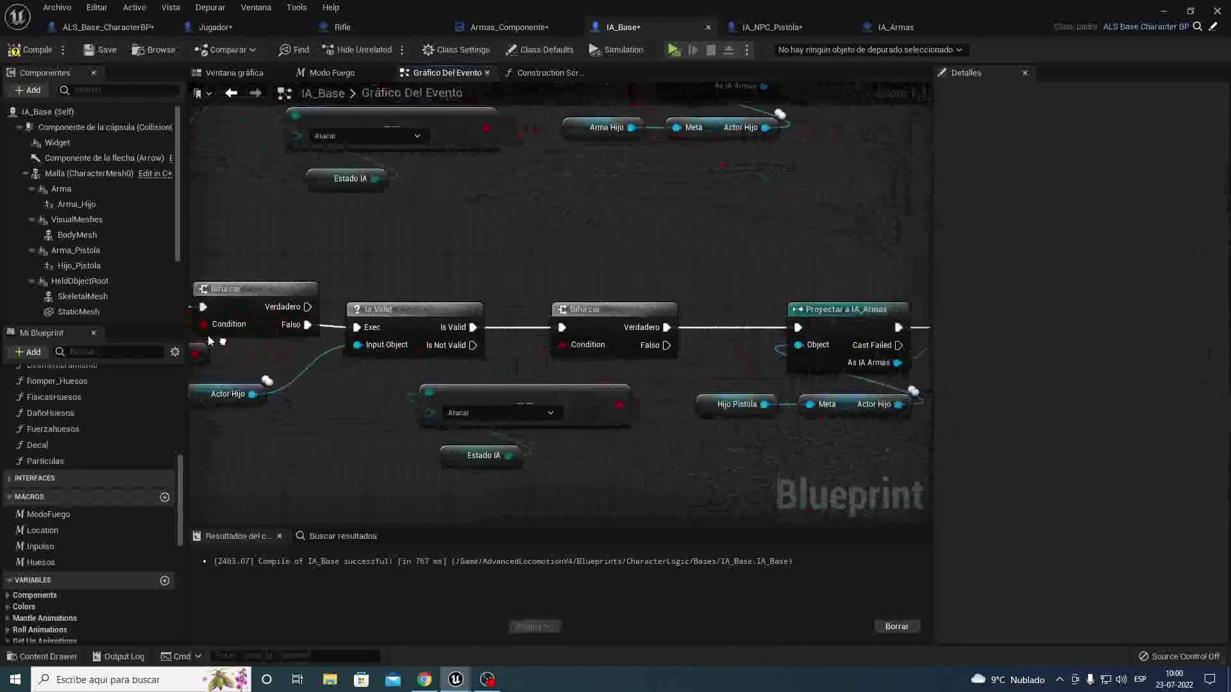
{"action": "right_click_drag", "start_coordinate": [453, 274], "coordinate": [486, 282]}
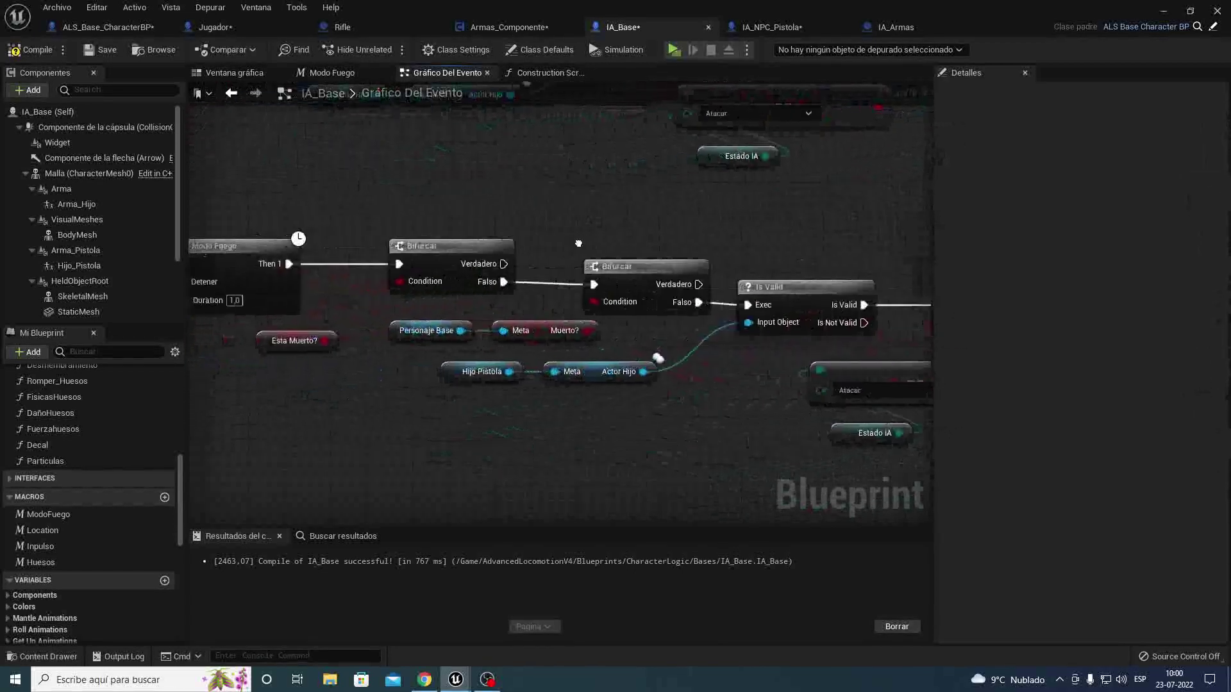
{"action": "left_click", "coordinate": [64, 173]}
{"action": "left_click", "coordinate": [29, 90]}
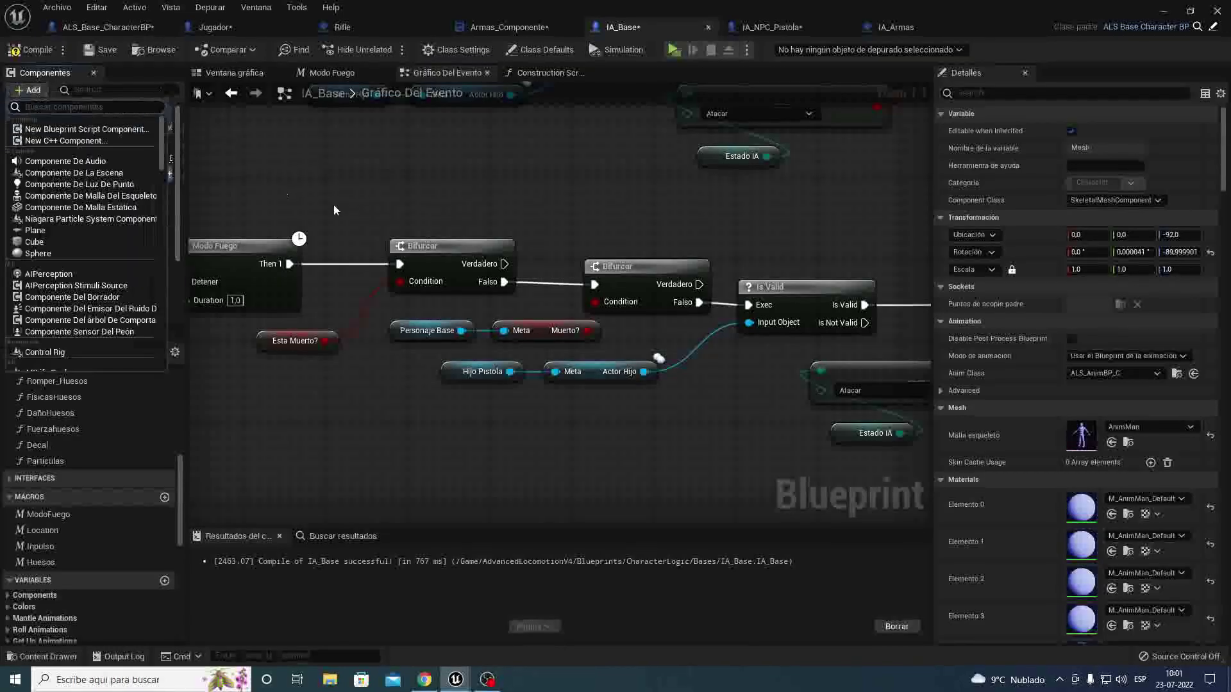
{"action": "type", "text": "sce"}
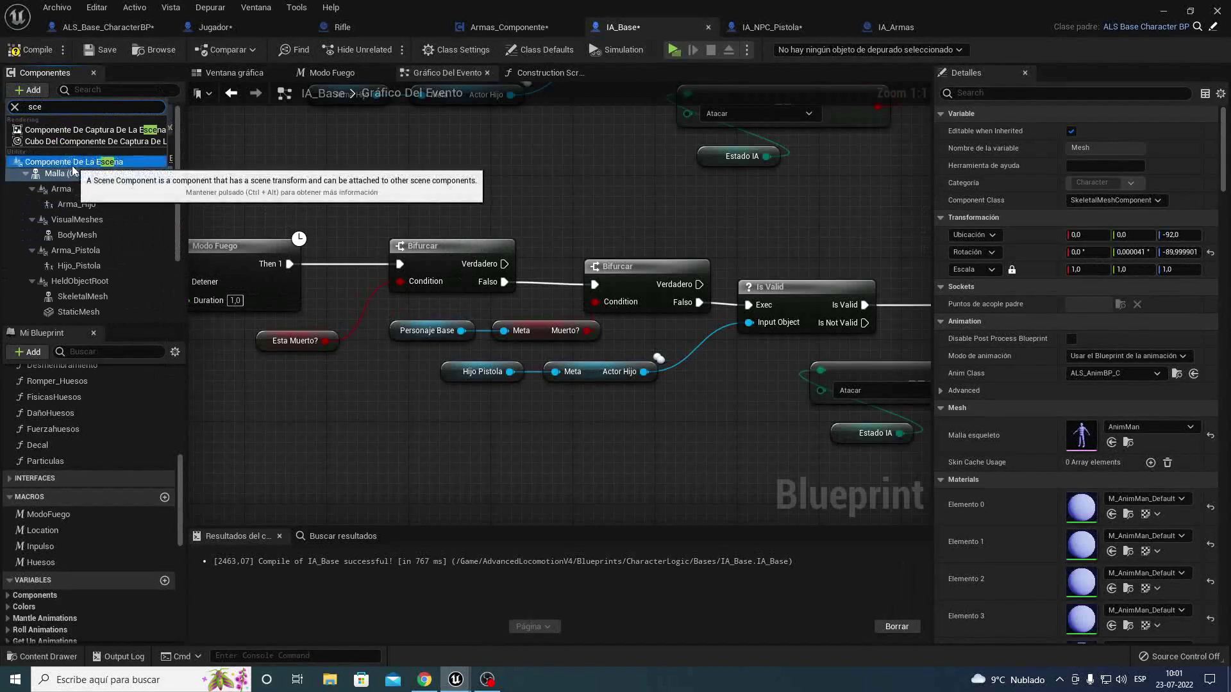
{"action": "left_click", "coordinate": [329, 174]}
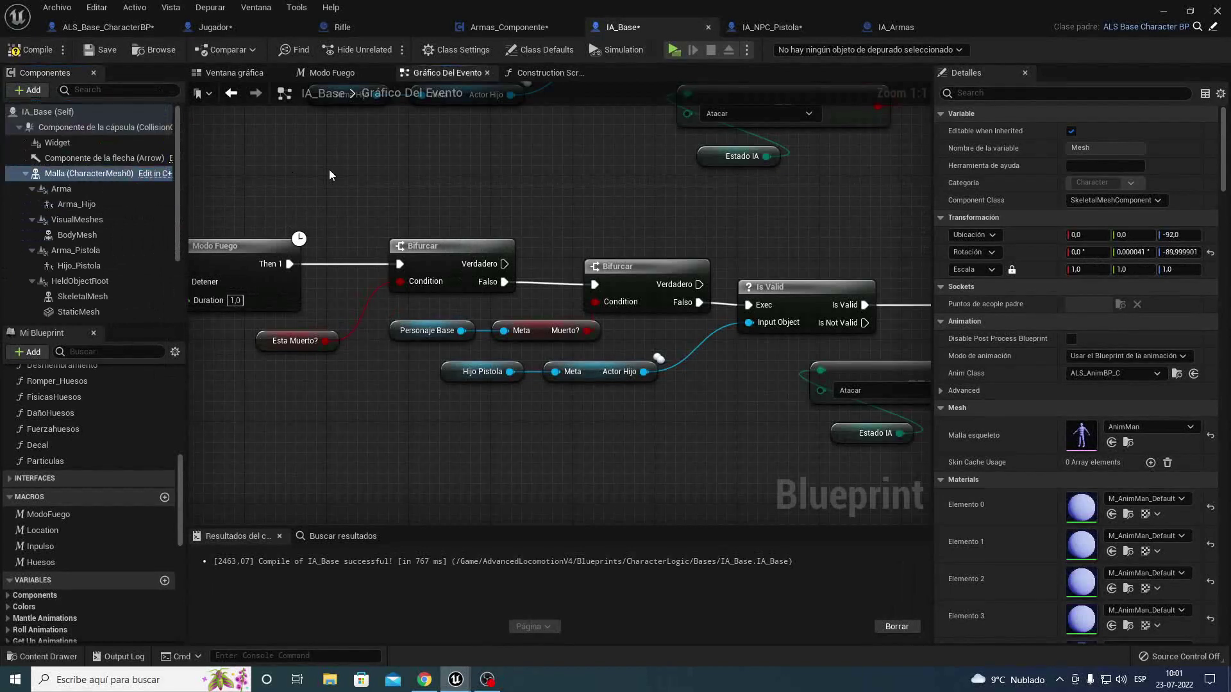
Step: Inspect Arma_Pistola and Hijo_Pistola, searching the Add list for 'ijo' without adding anything
{"action": "left_click", "coordinate": [79, 252]}
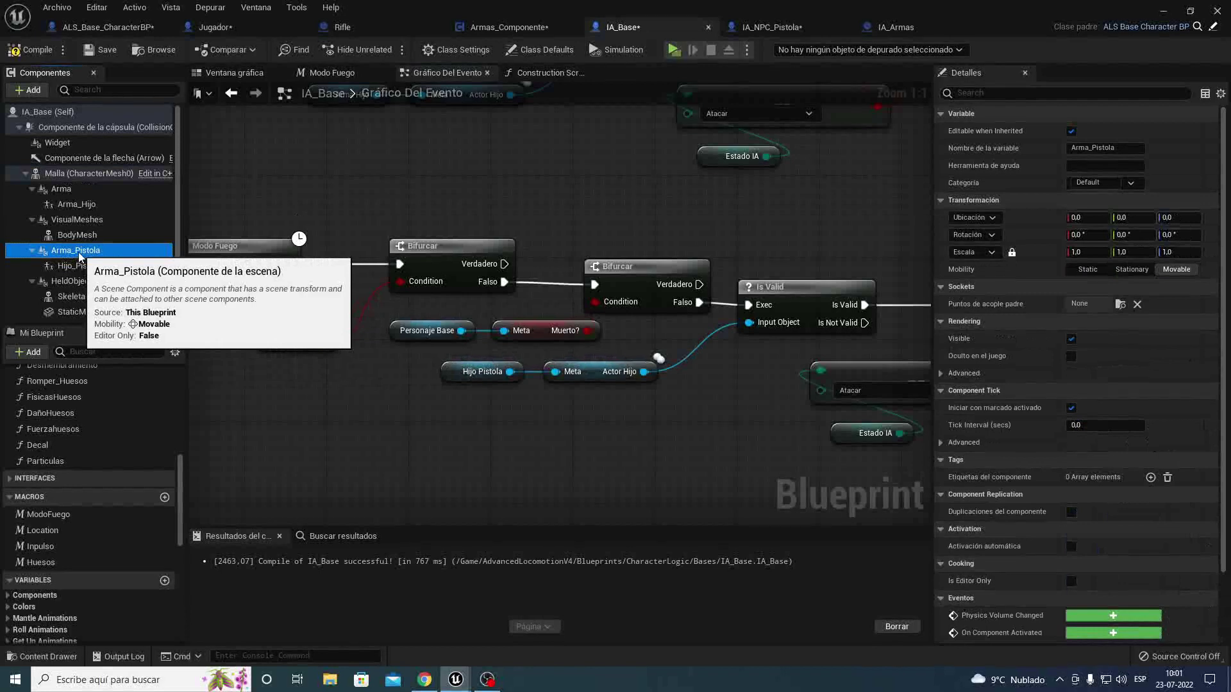
{"action": "left_click", "coordinate": [29, 91]}
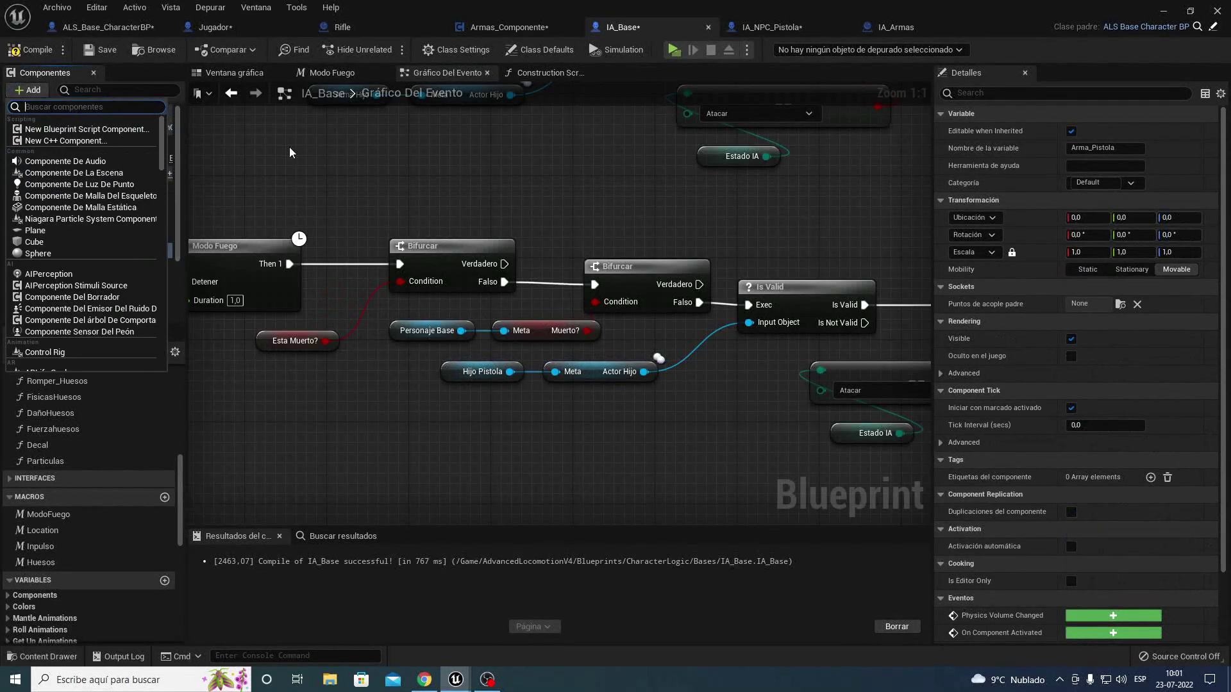
{"action": "type", "text": "hijo"}
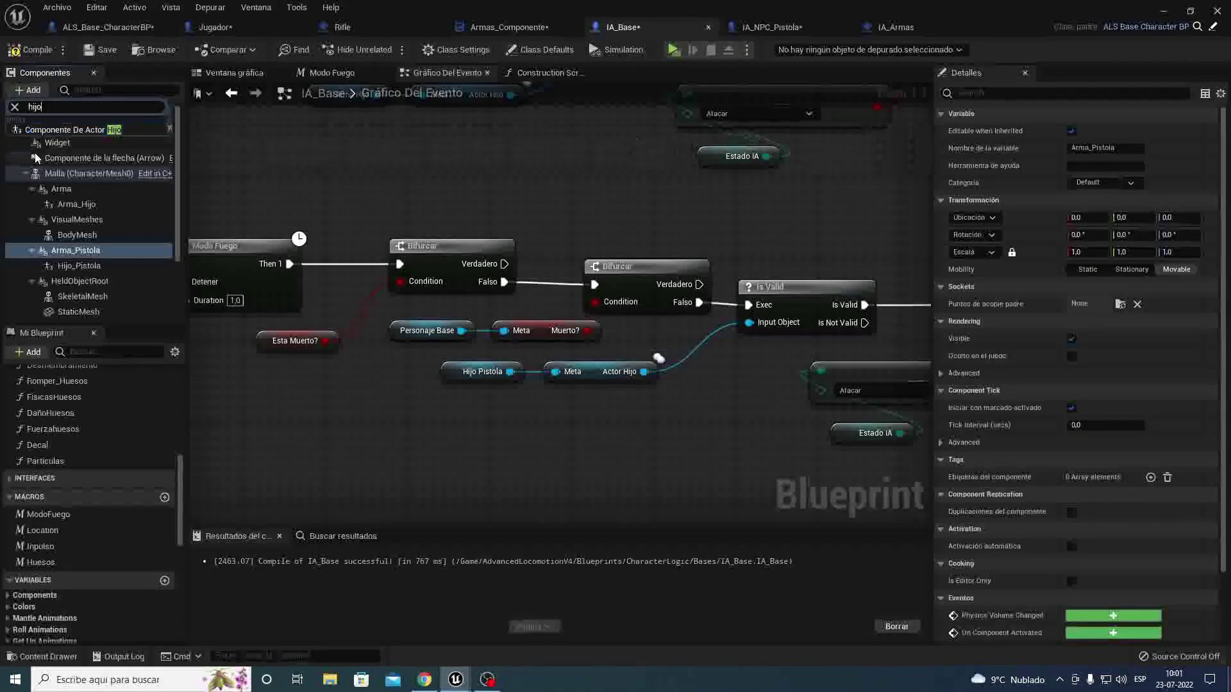
{"action": "key", "text": "Escape"}
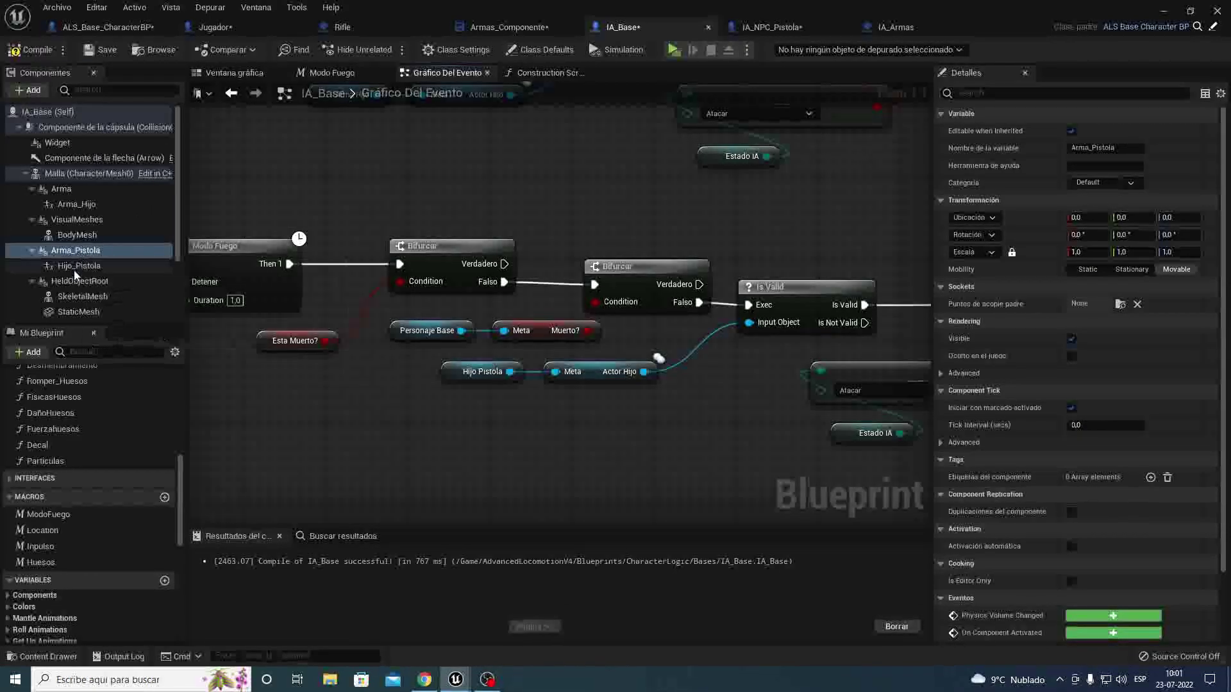
{"action": "left_click", "coordinate": [78, 267]}
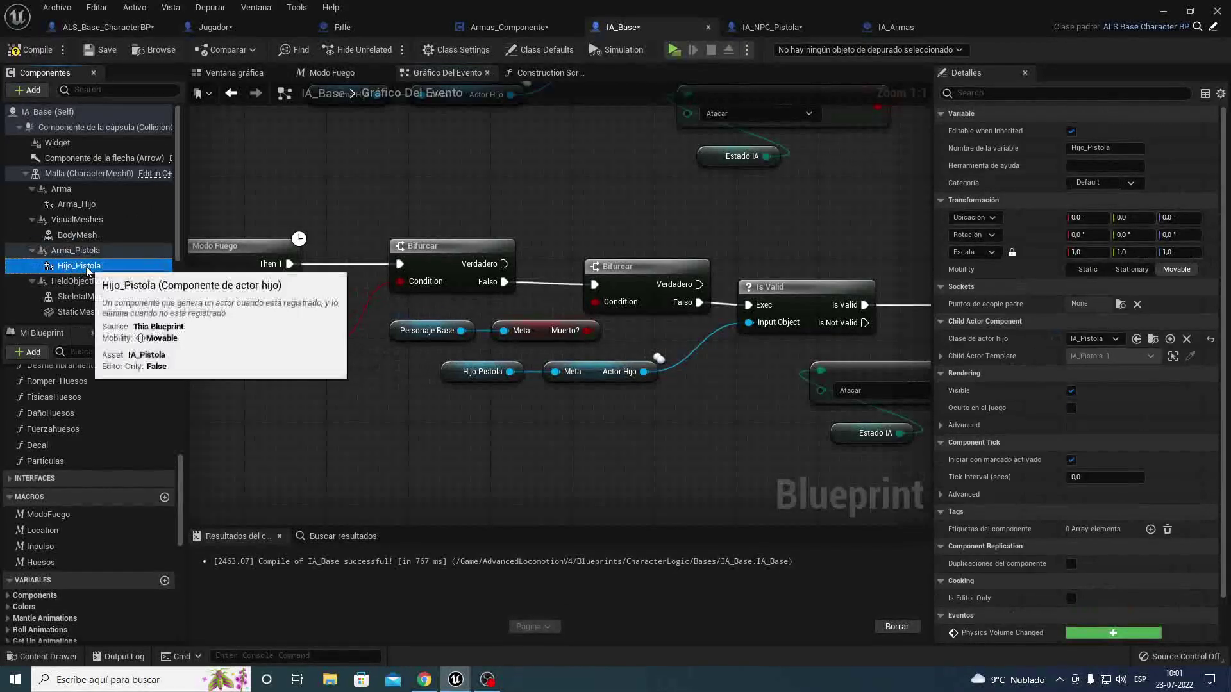
Step: Place a Hijo Pistola reference in the graph to feed the Is Valid check and IA_Armas cast
{"action": "left_click_drag", "start_coordinate": [88, 270], "coordinate": [439, 212]}
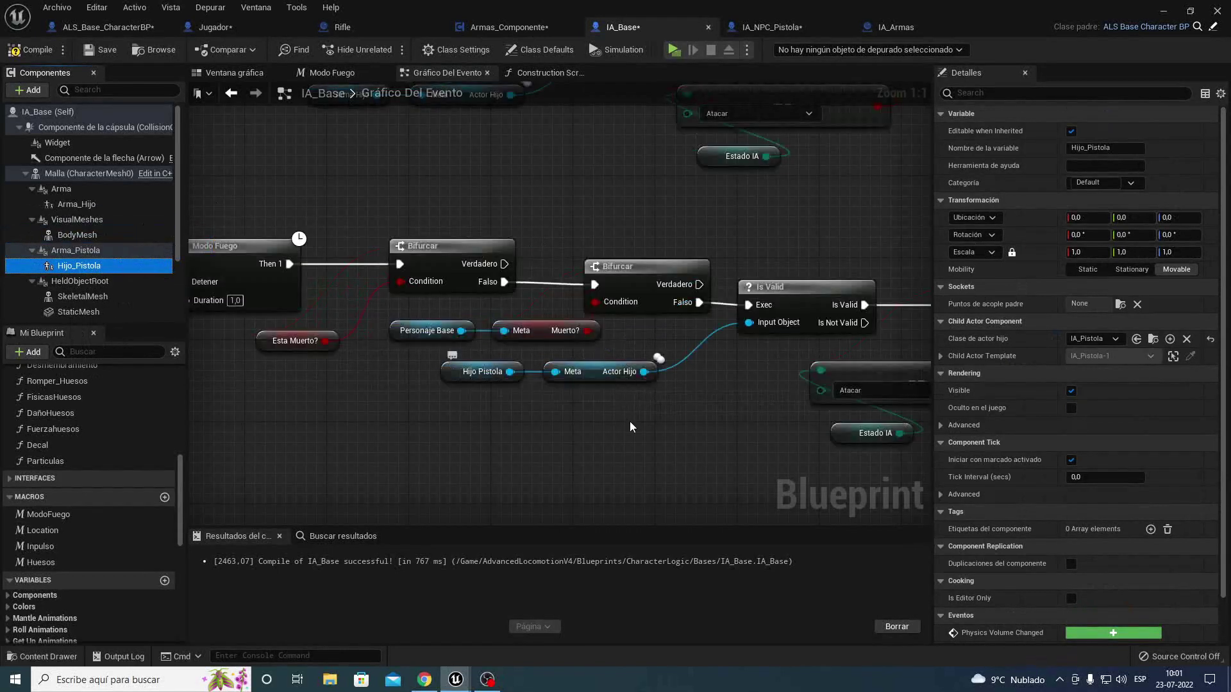
{"action": "mouse_move", "coordinate": [595, 398]}
{"action": "right_mouse_down"}
{"action": "mouse_move", "coordinate": [426, 412]}
{"action": "mouse_move", "coordinate": [129, 382]}
{"action": "right_mouse_up"}
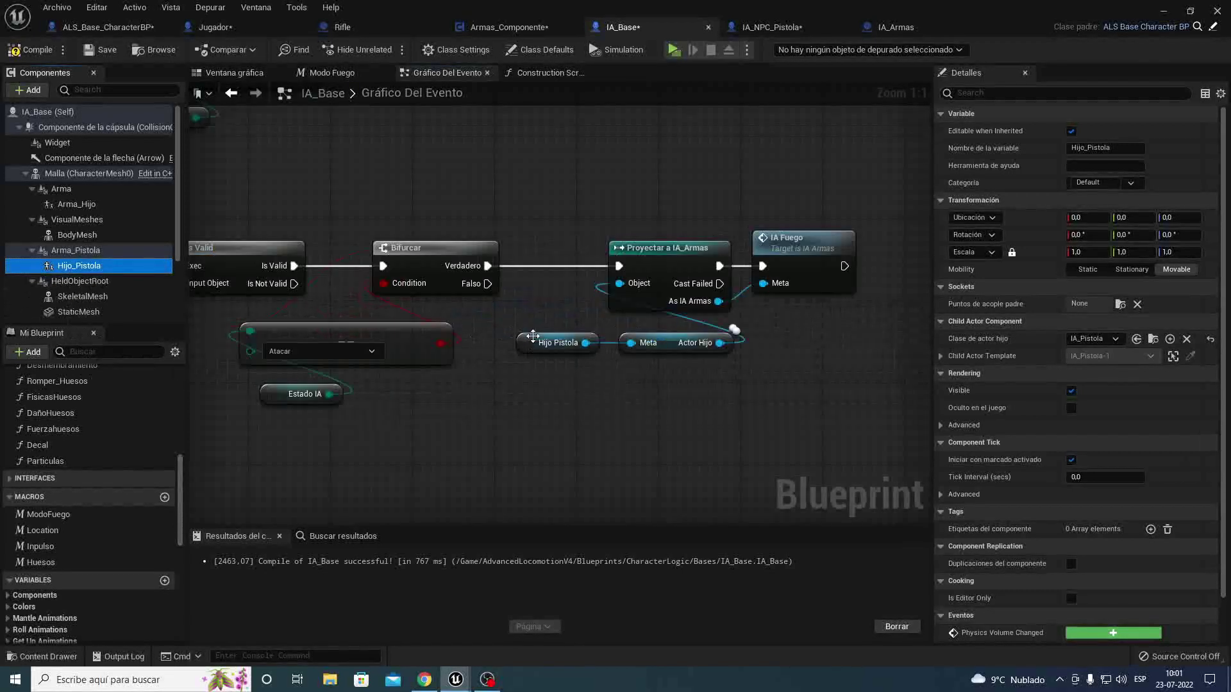
{"action": "right_click_drag", "start_coordinate": [530, 314], "coordinate": [611, 344]}
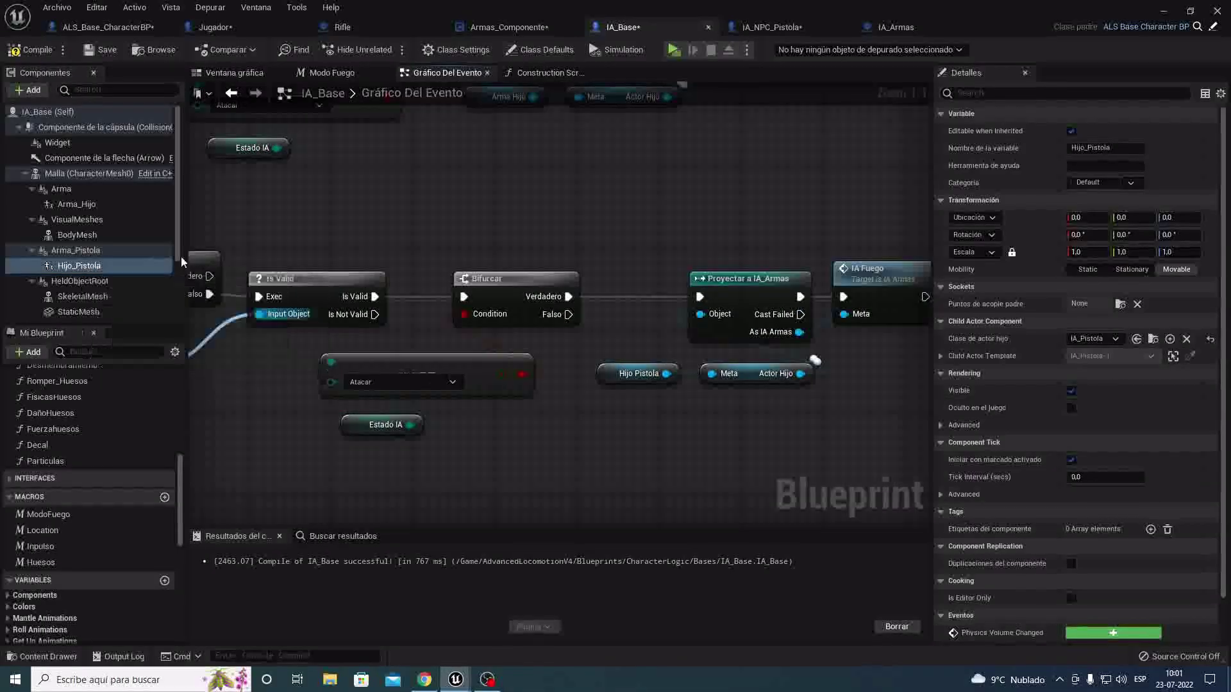
{"action": "mouse_move", "coordinate": [329, 505]}
{"action": "right_mouse_down"}
{"action": "mouse_move", "coordinate": [334, 369]}
{"action": "mouse_move", "coordinate": [118, 424]}
{"action": "right_mouse_up"}
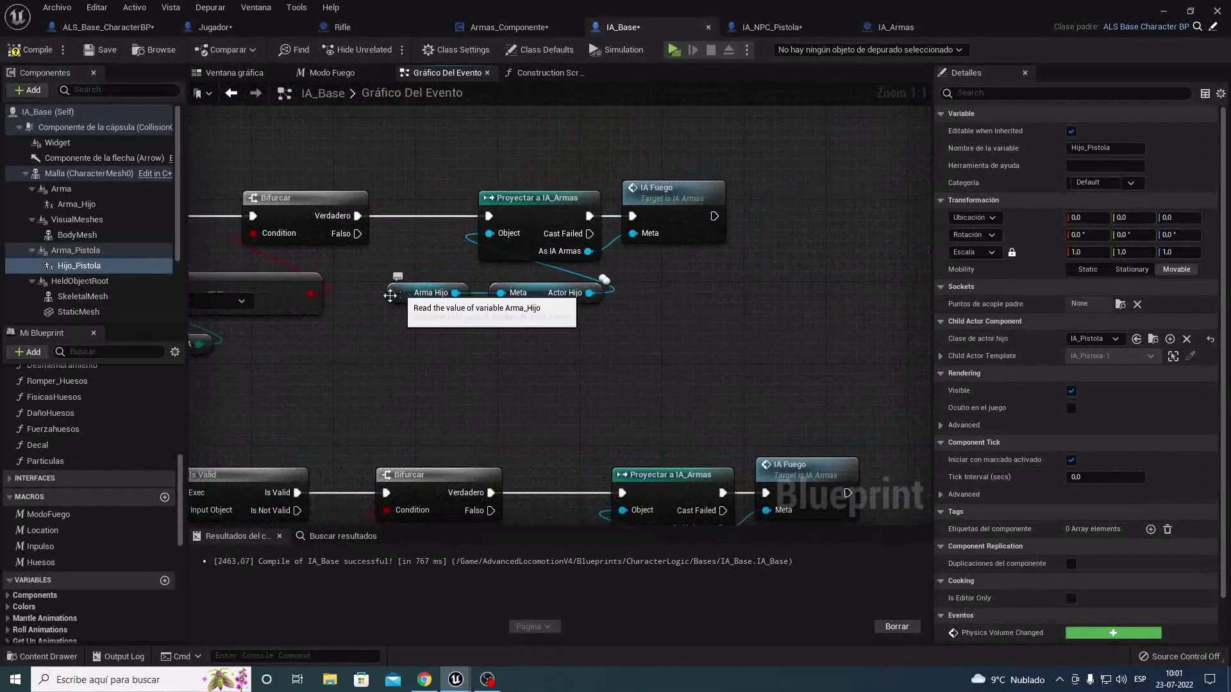
Step: Rename the Arma_Hijo child actor component to Rifle_Hijo
{"action": "left_click", "coordinate": [80, 205]}
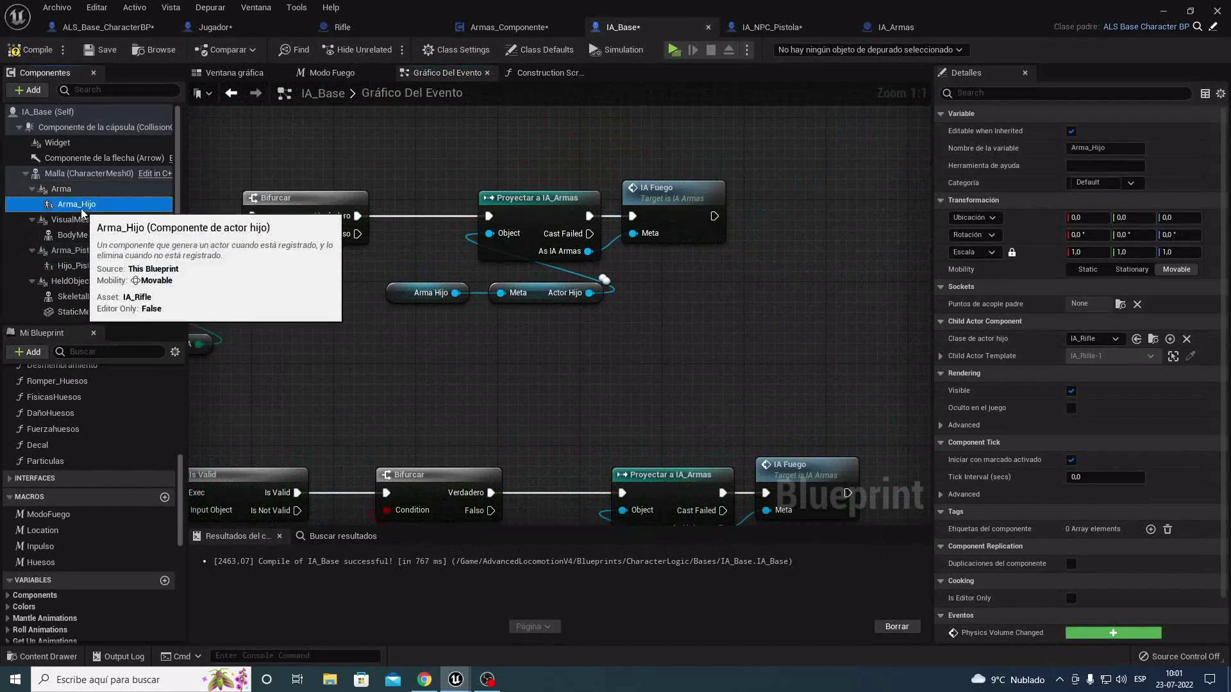
{"action": "left_click", "coordinate": [82, 209]}
{"action": "type", "text": "Rifle"}
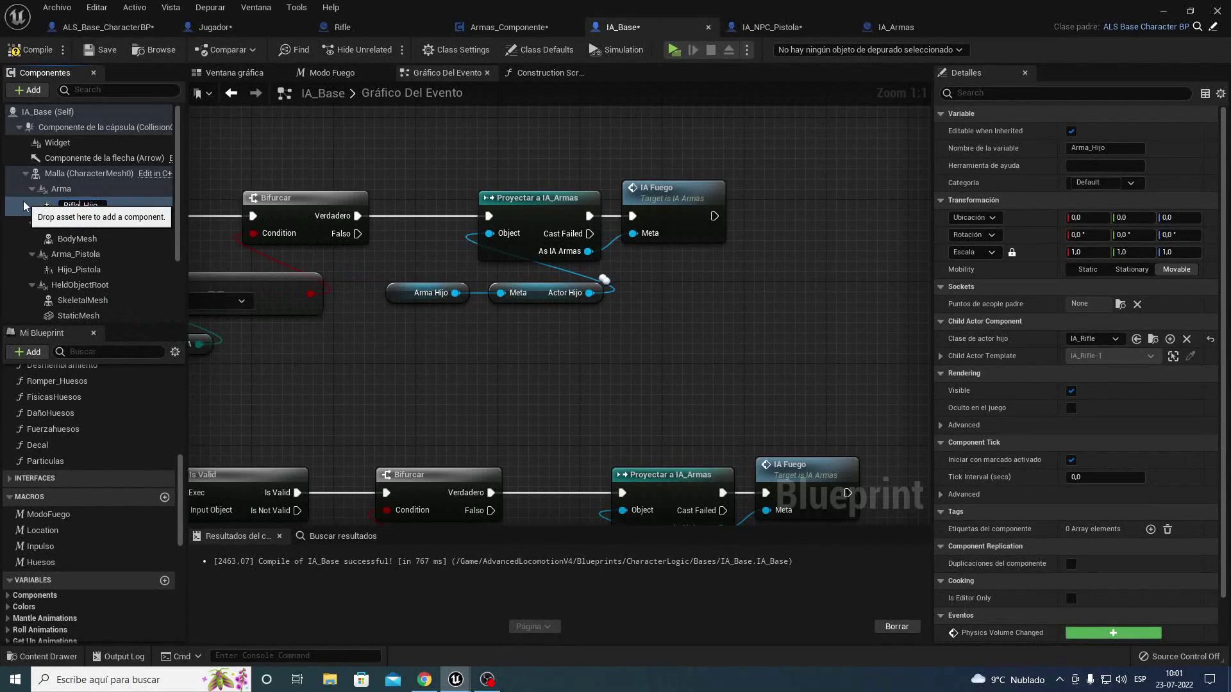
{"action": "key", "text": "Return"}
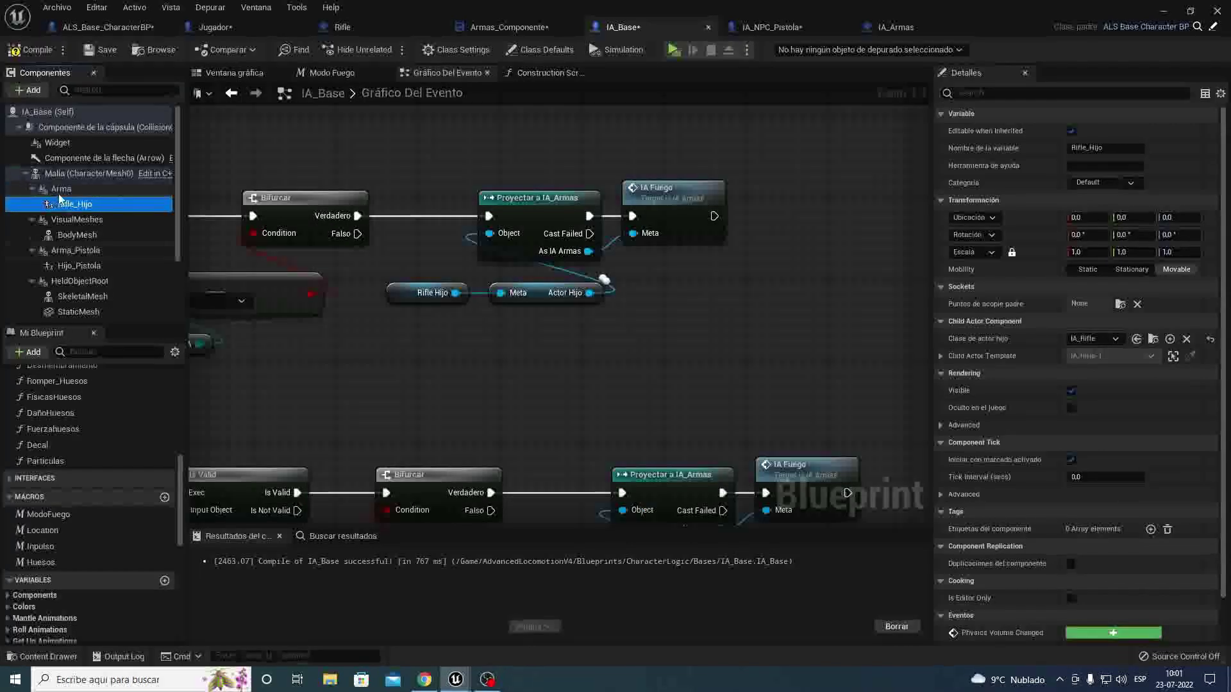
Step: Rename the Arma component's variable to Arma_Rifle in Details
{"action": "left_click", "coordinate": [64, 190]}
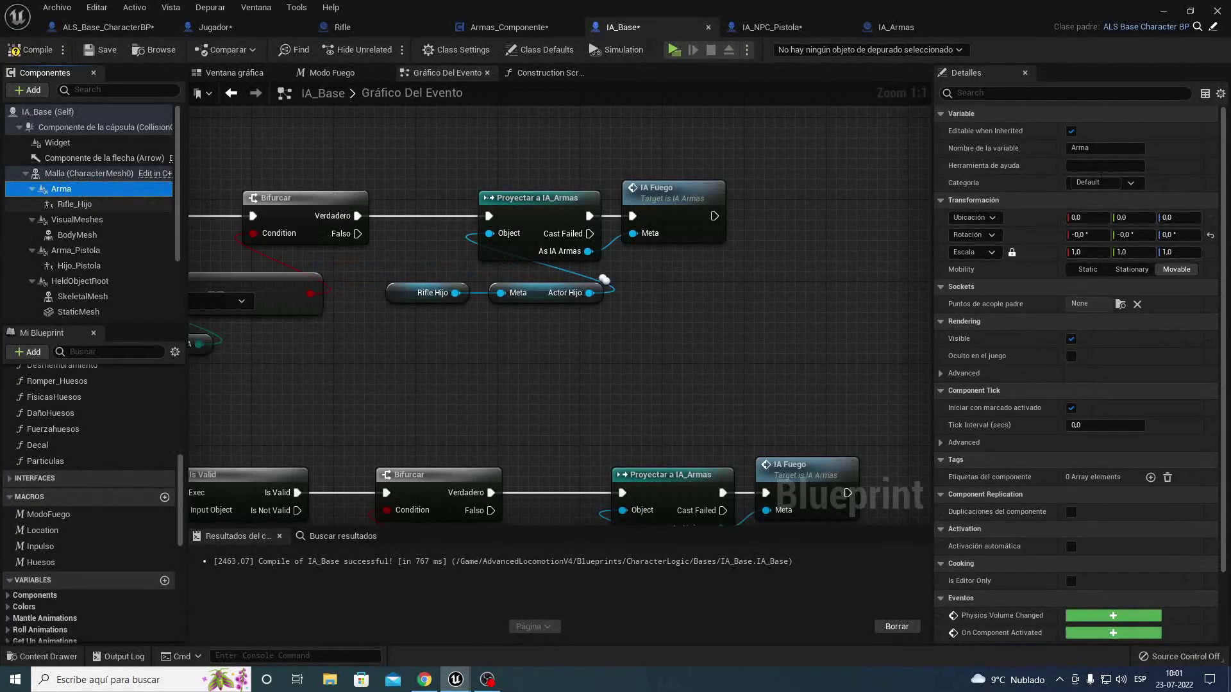
{"action": "left_click", "coordinate": [1093, 148]}
{"action": "type", "text": "_Rifle"}
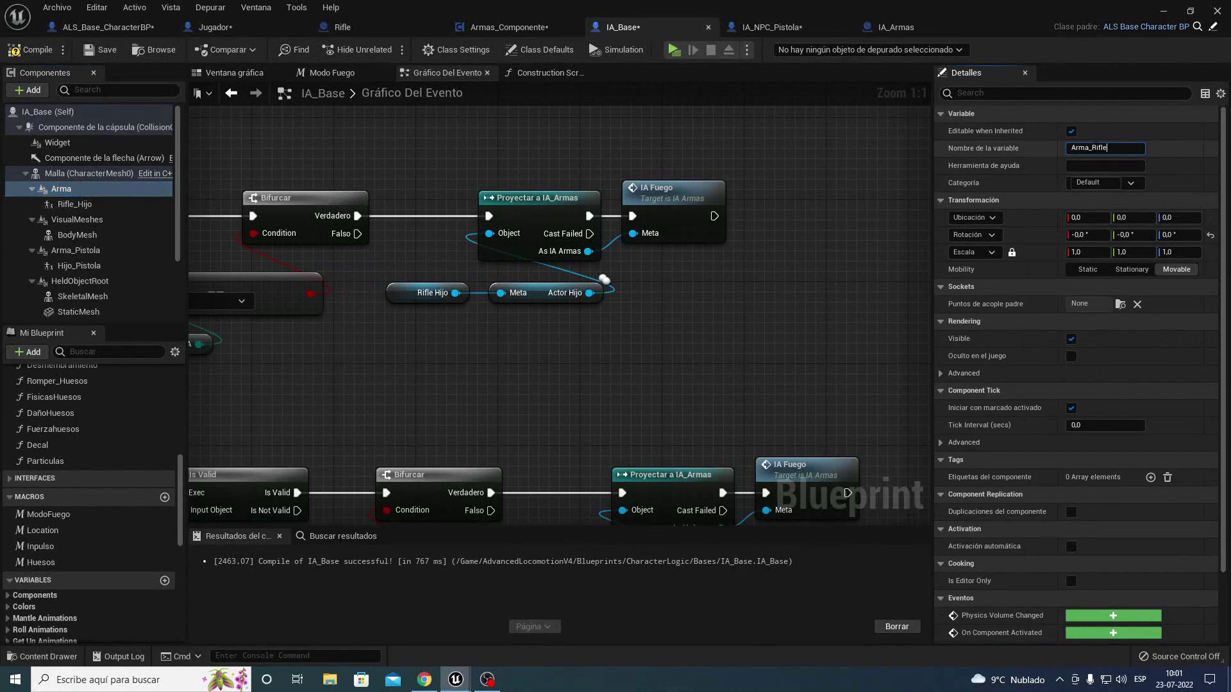
{"action": "key", "text": "Return"}
{"action": "right_click_drag", "start_coordinate": [439, 140], "coordinate": [652, 181]}
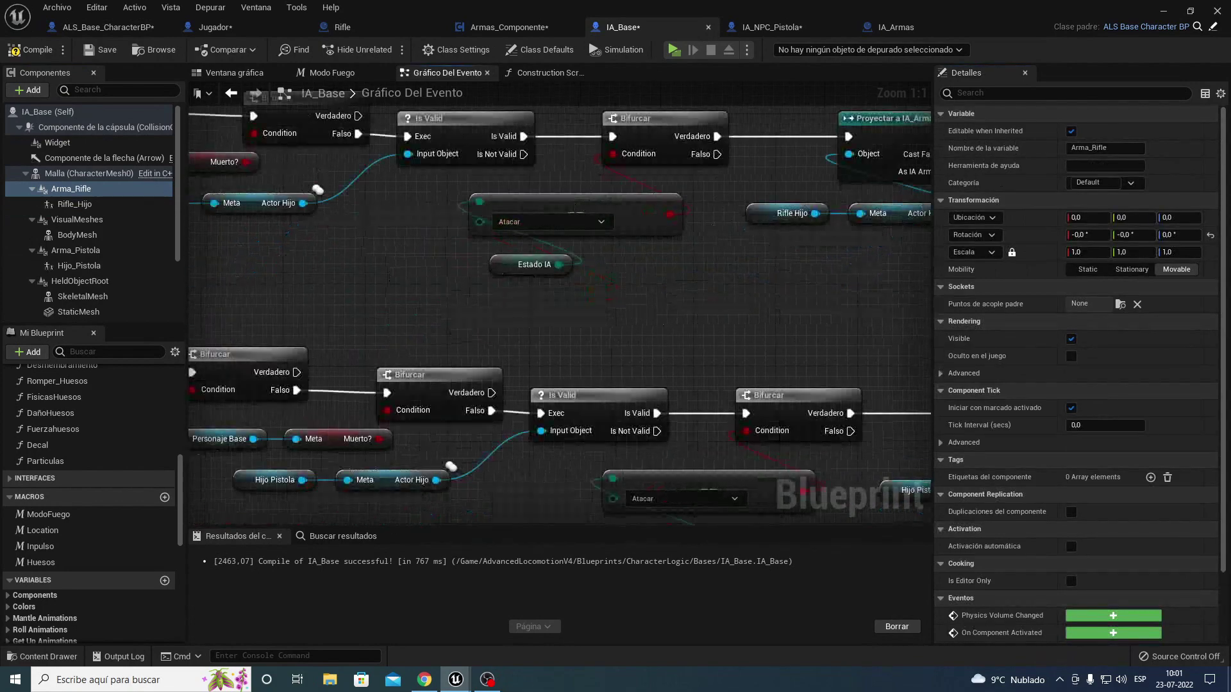
{"action": "mouse_move", "coordinate": [660, 339]}
{"action": "right_mouse_down"}
{"action": "mouse_move", "coordinate": [755, 250]}
{"action": "mouse_move", "coordinate": [376, 265]}
{"action": "mouse_move", "coordinate": [485, 259]}
{"action": "right_mouse_up"}
Step: Go to the Estado Pistola call in the BeginPlay group, then compile and save IA_Base
{"action": "left_click", "coordinate": [391, 345]}
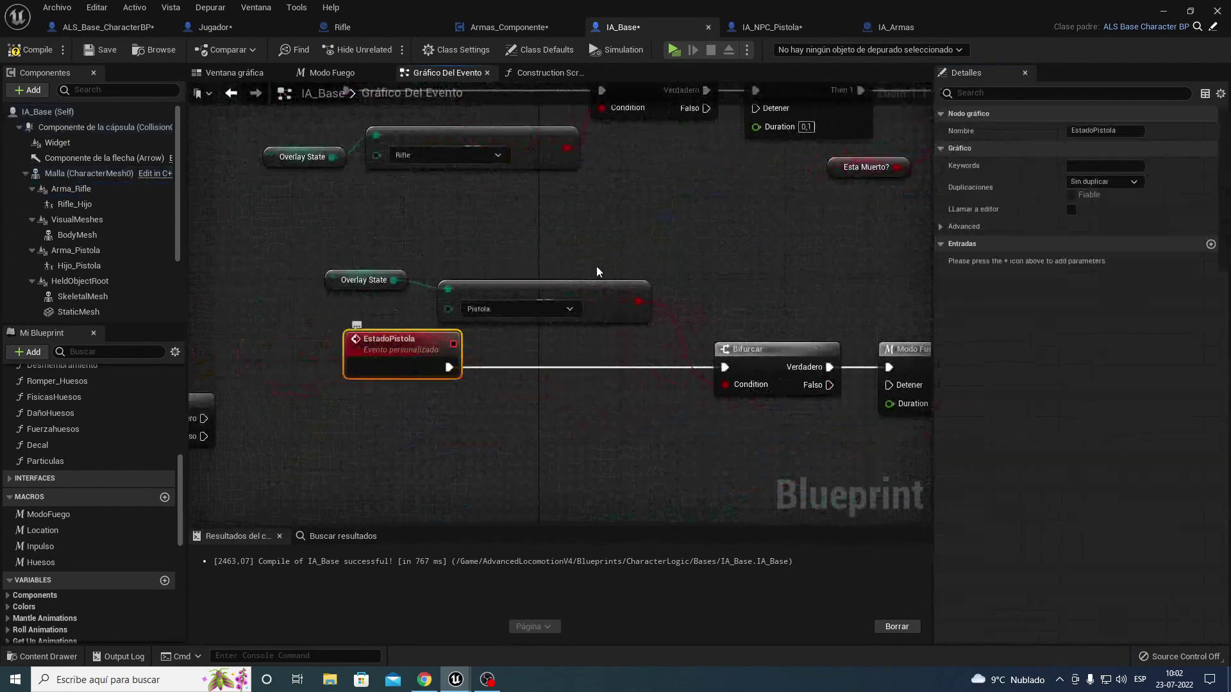
{"action": "right_click_drag", "start_coordinate": [875, 371], "coordinate": [648, 351]}
{"action": "scroll", "coordinate": [648, 352], "scroll_direction": "down", "scroll_amount": 4}
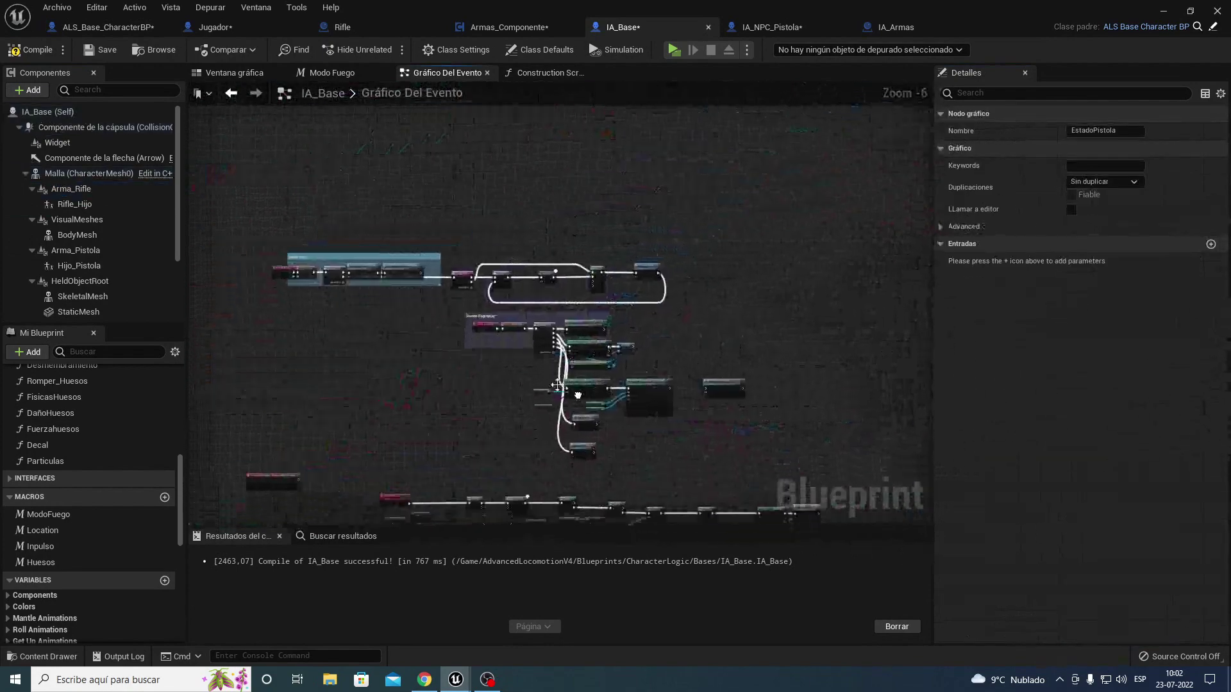
{"action": "scroll", "coordinate": [531, 344], "scroll_direction": "up", "scroll_amount": 2}
{"action": "scroll", "coordinate": [530, 344], "scroll_direction": "up", "scroll_amount": 2}
{"action": "right_click_drag", "start_coordinate": [513, 310], "coordinate": [305, 127]}
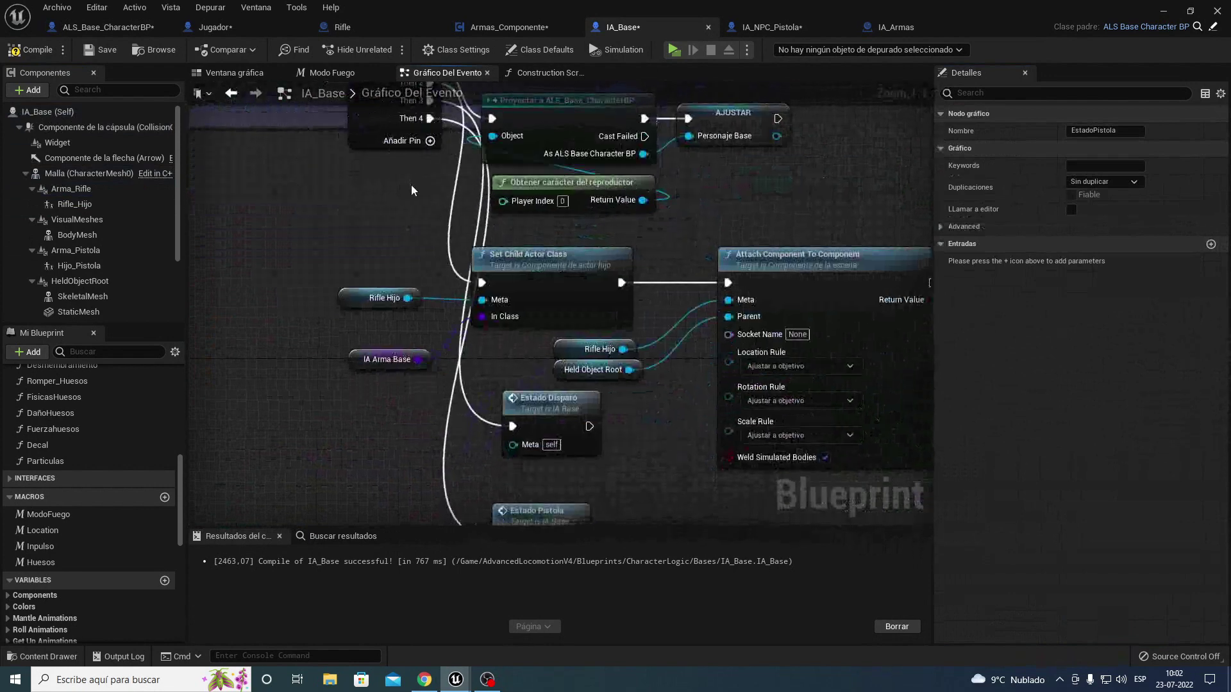
{"action": "right_click_drag", "start_coordinate": [416, 318], "coordinate": [368, 144]}
{"action": "left_click", "coordinate": [496, 310]}
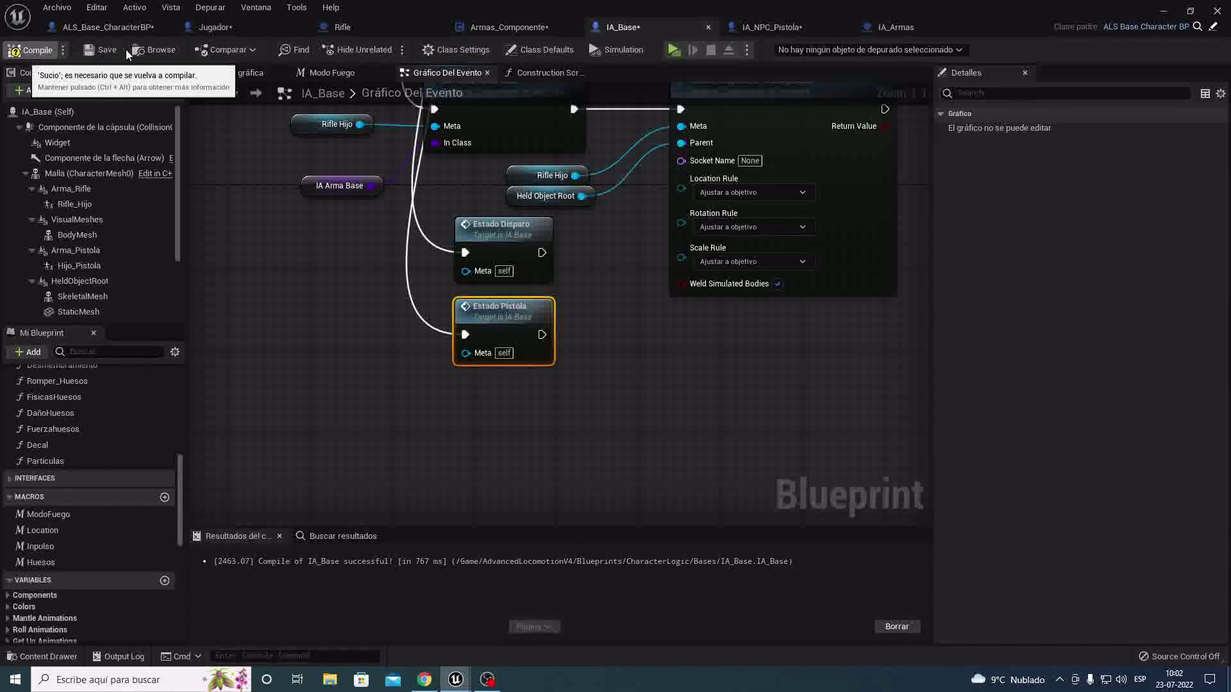
{"action": "key", "text": "F7"}
{"action": "left_click", "coordinate": [109, 50]}
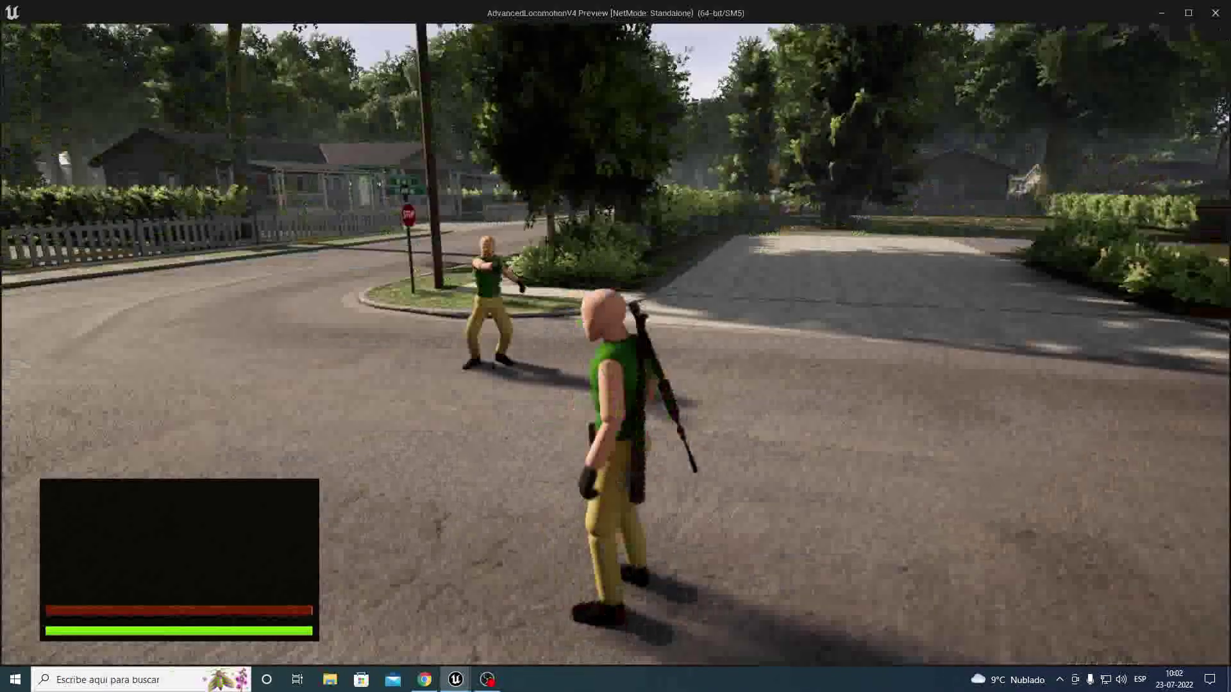
{"action": "key", "text": "d"}
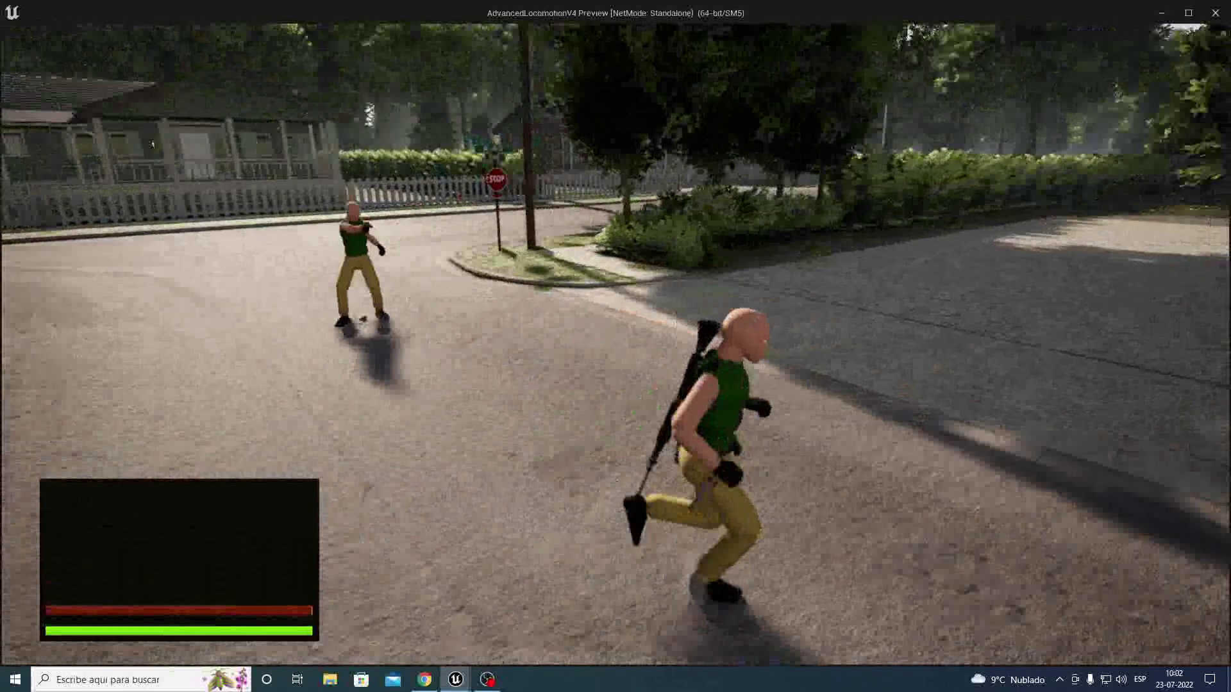
{"action": "key", "text": "w"}
{"action": "key", "text": "a"}
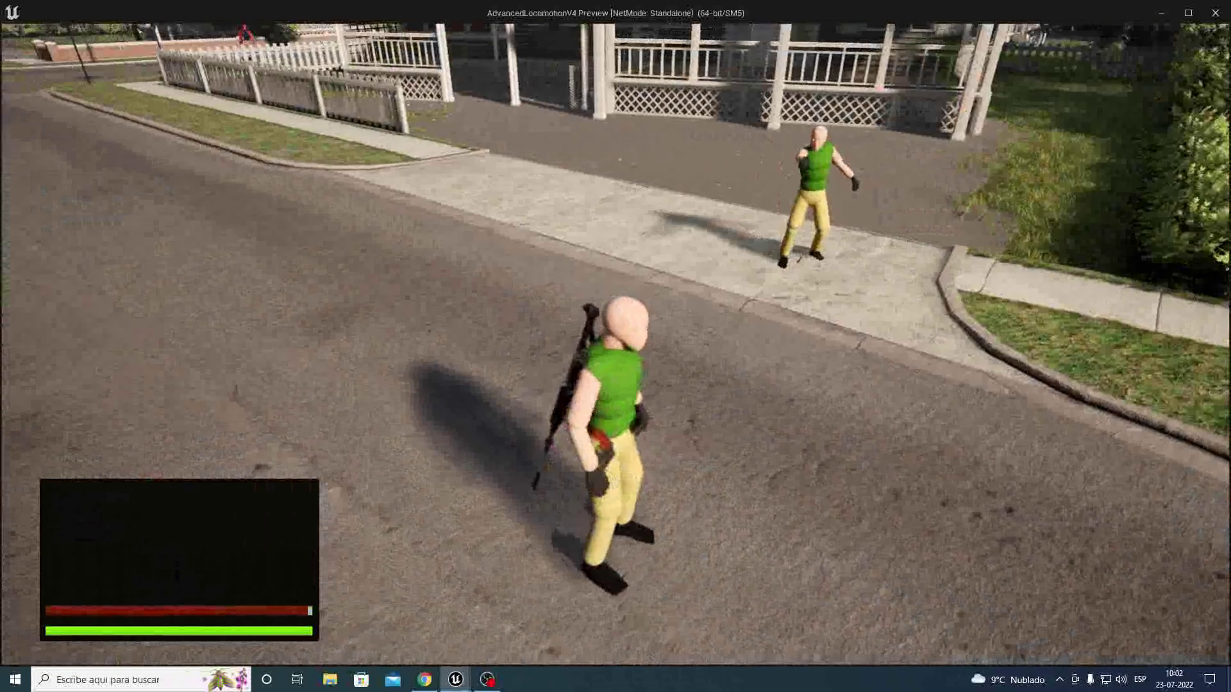
{"action": "key", "text": "d"}
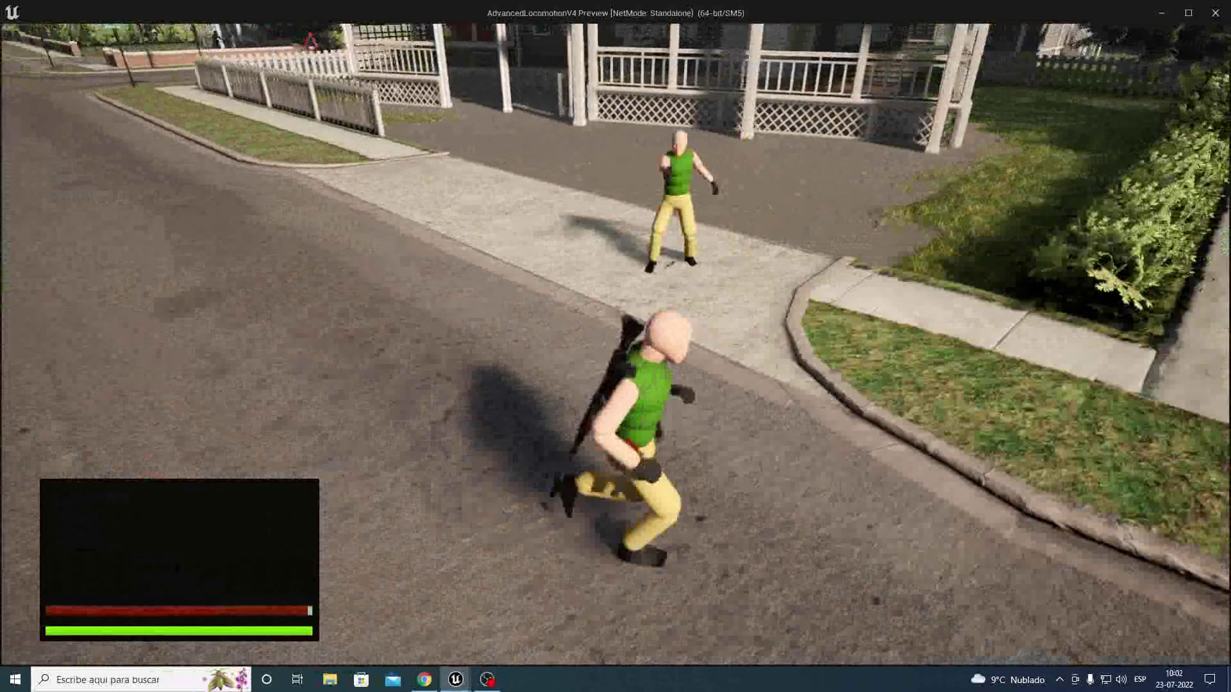
{"action": "key", "text": "s"}
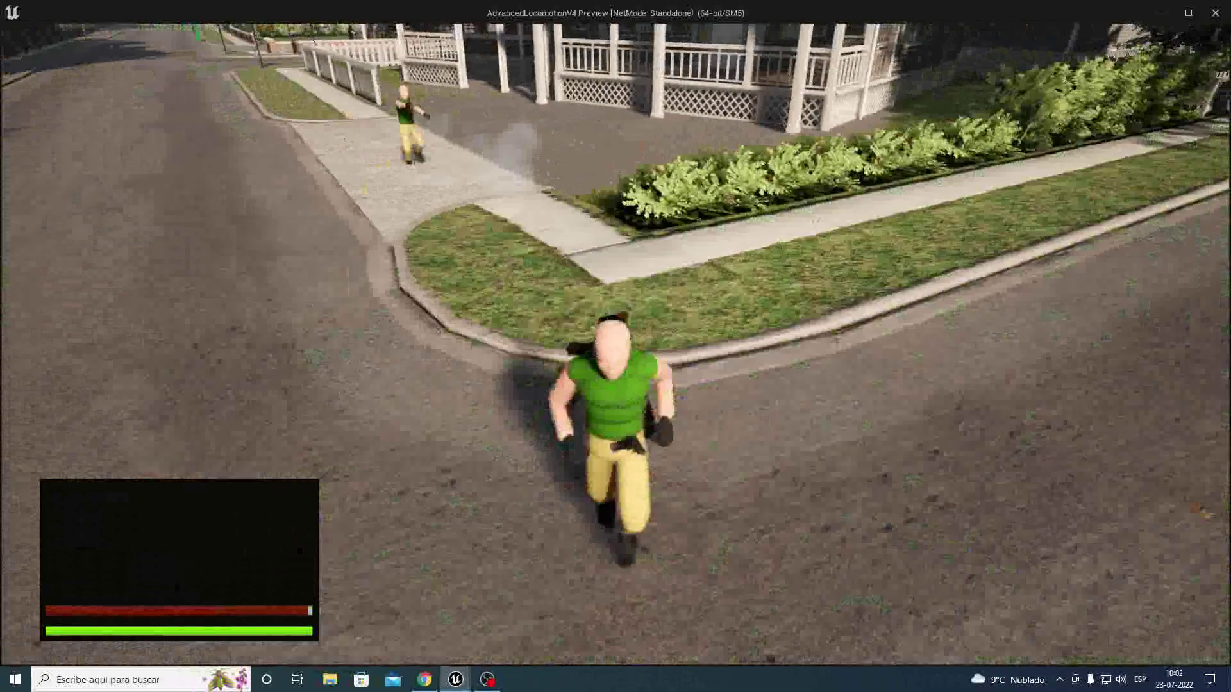
{"action": "key", "text": "w"}
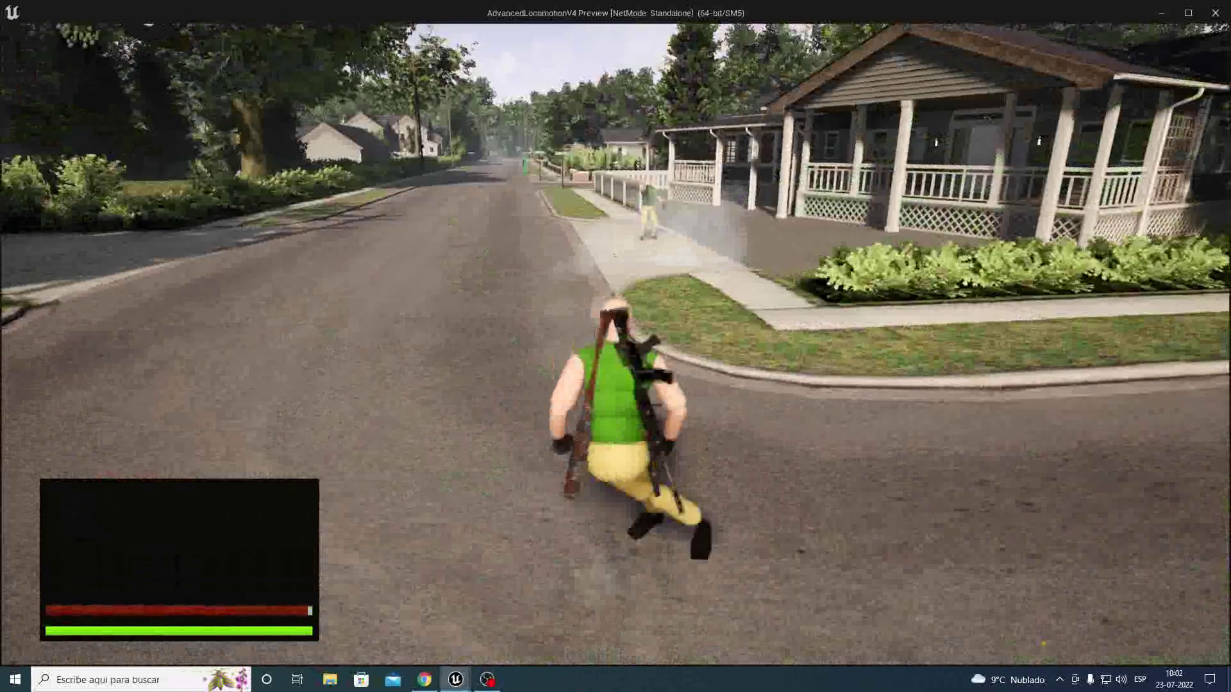
{"action": "key", "text": "1"}
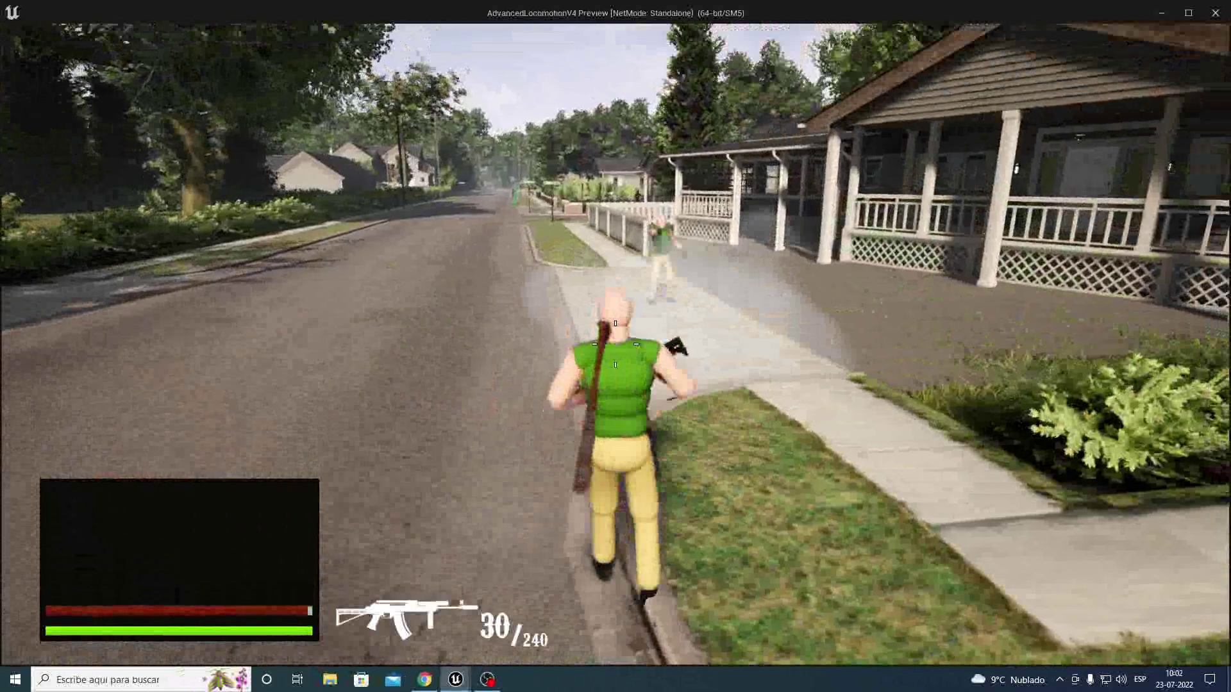
{"action": "right_click", "coordinate": [615, 344]}
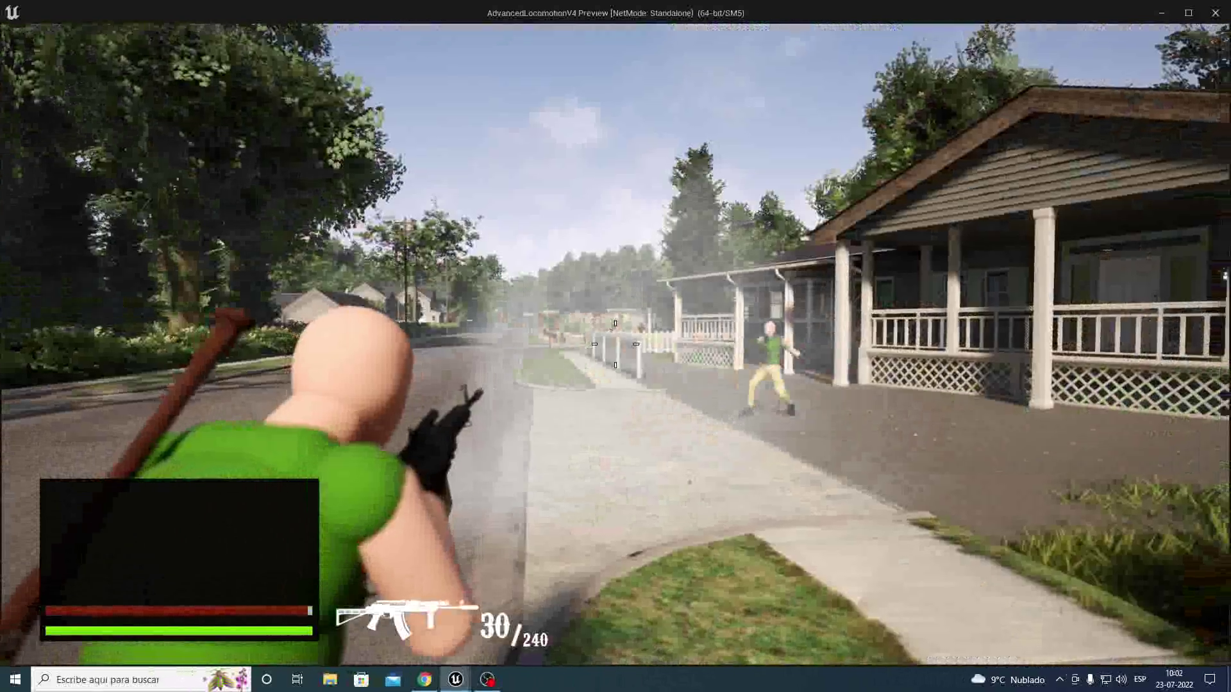
{"action": "right_click_drag", "start_coordinate": [616, 345], "coordinate": [616, 344]}
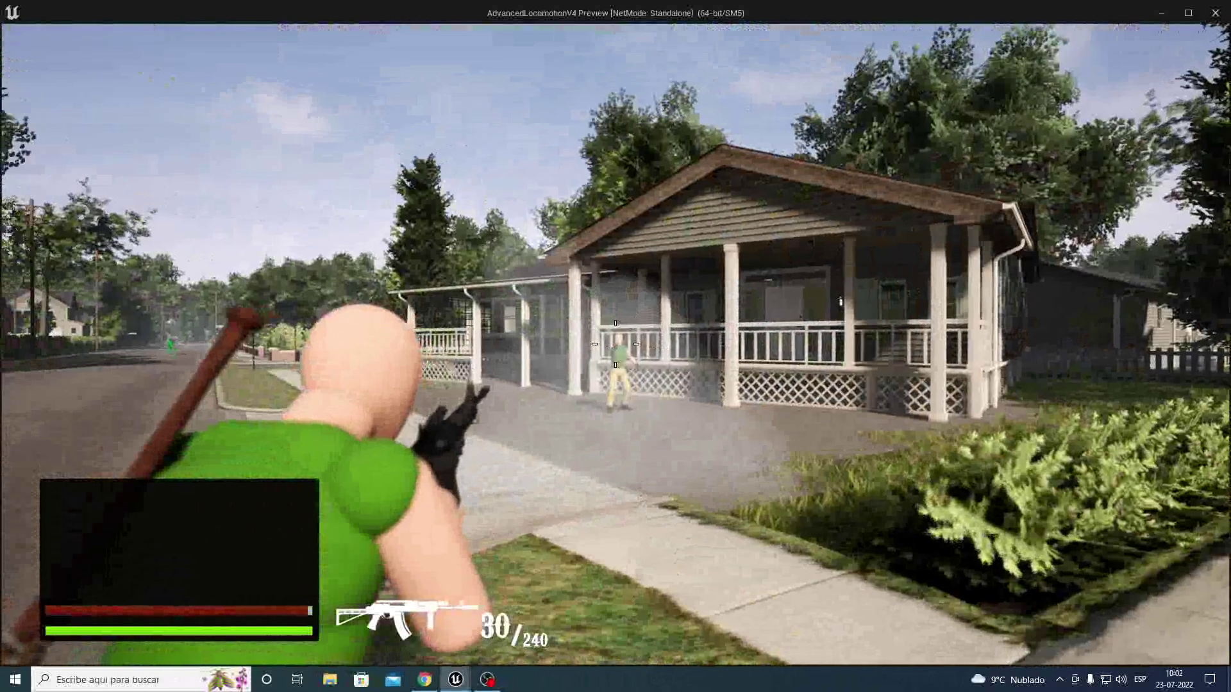
{"action": "left_click", "coordinate": [615, 345]}
{"action": "left_click", "coordinate": [615, 345]}
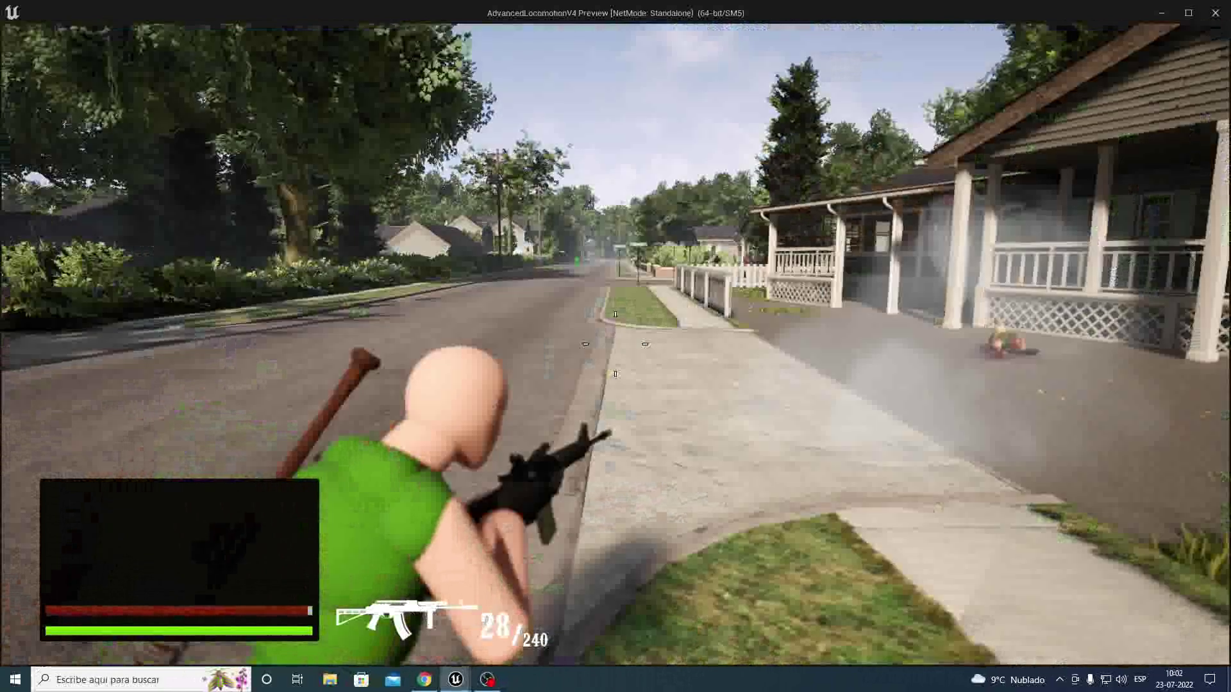
{"action": "right_click_drag", "start_coordinate": [616, 344], "coordinate": [616, 344]}
{"action": "key", "text": "w"}
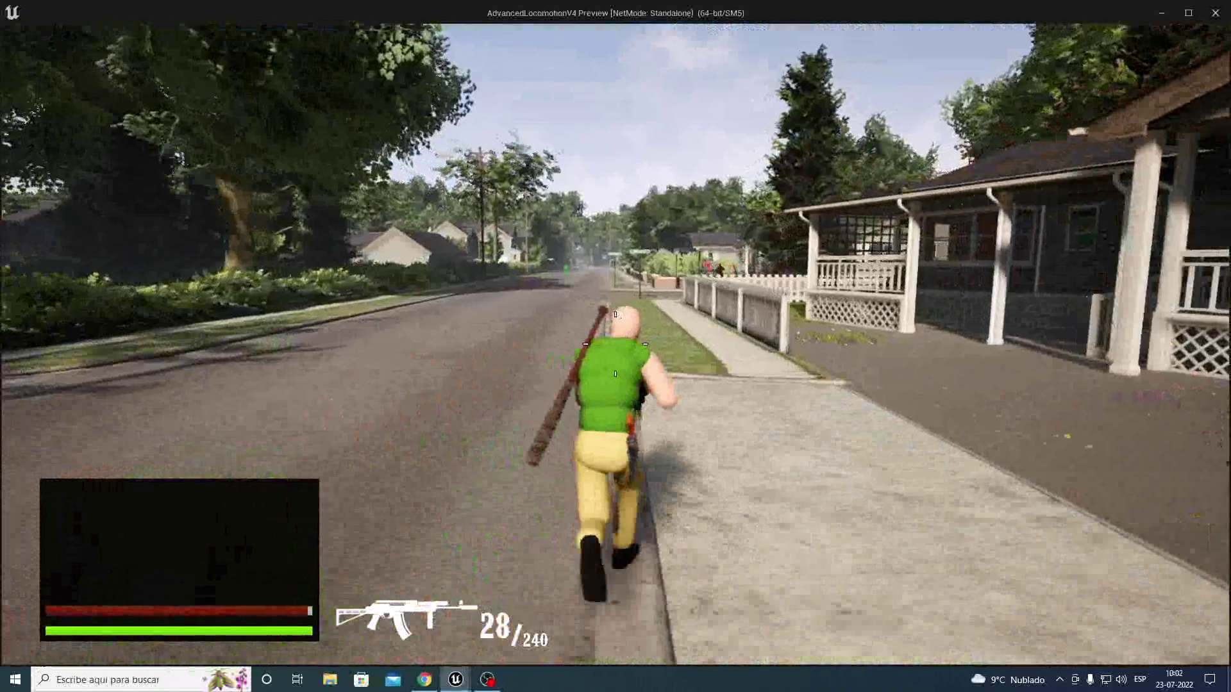
{"action": "key", "text": "a"}
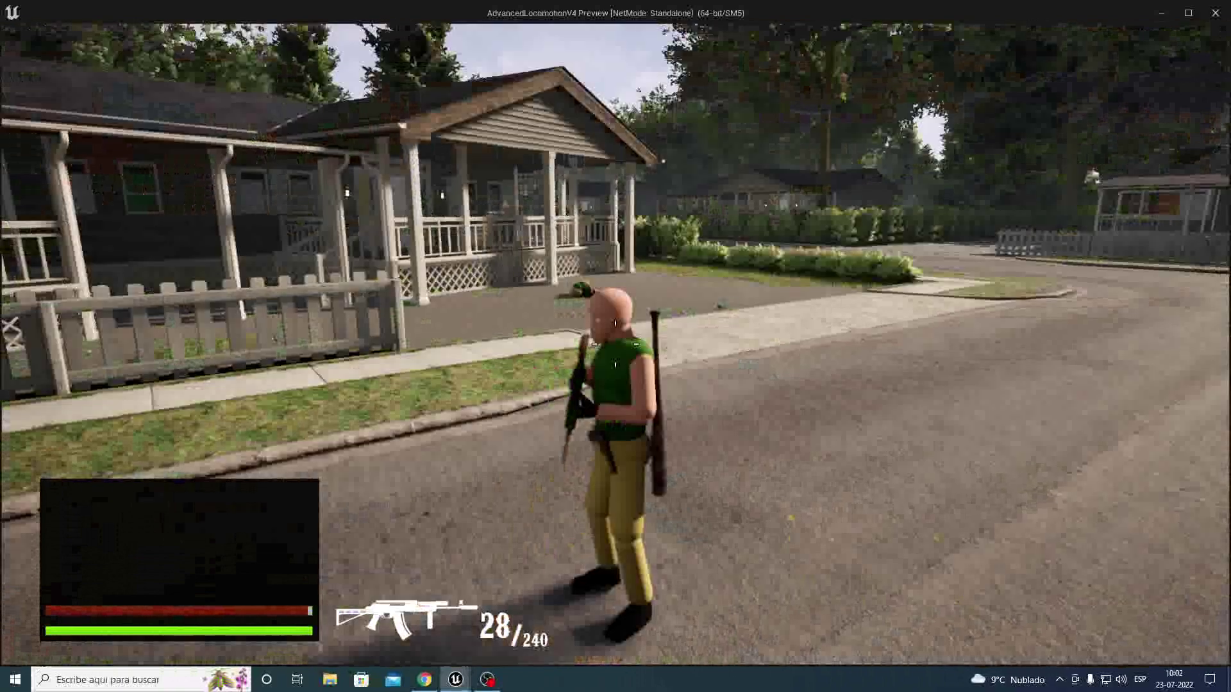
{"action": "right_click", "coordinate": [616, 344]}
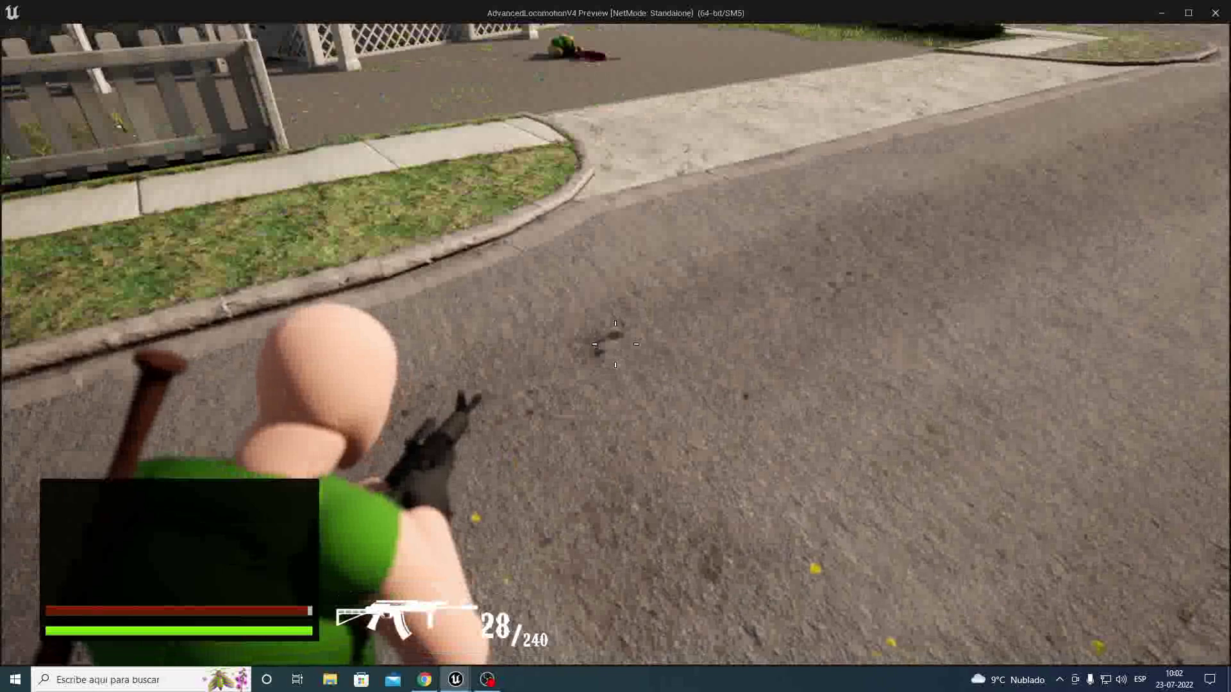
{"action": "left_click", "coordinate": [615, 345]}
{"action": "left_click", "coordinate": [615, 344]}
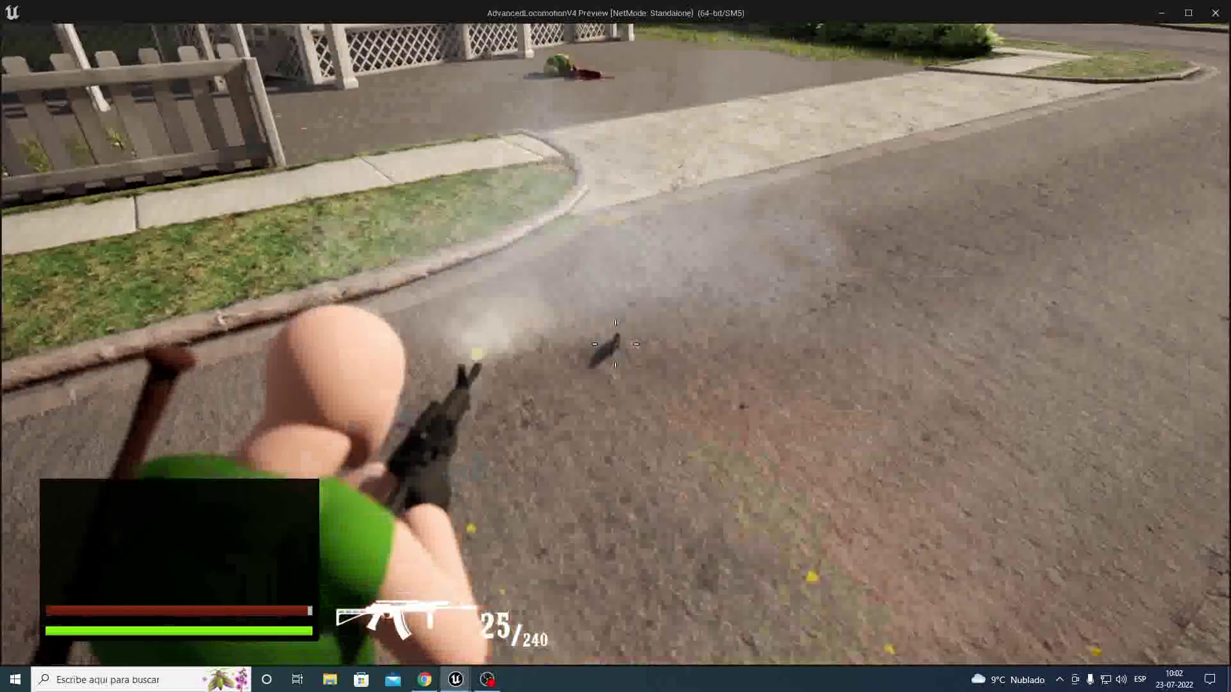
{"action": "left_click", "coordinate": [615, 344]}
{"action": "left_click", "coordinate": [616, 344]}
{"action": "key", "text": "w"}
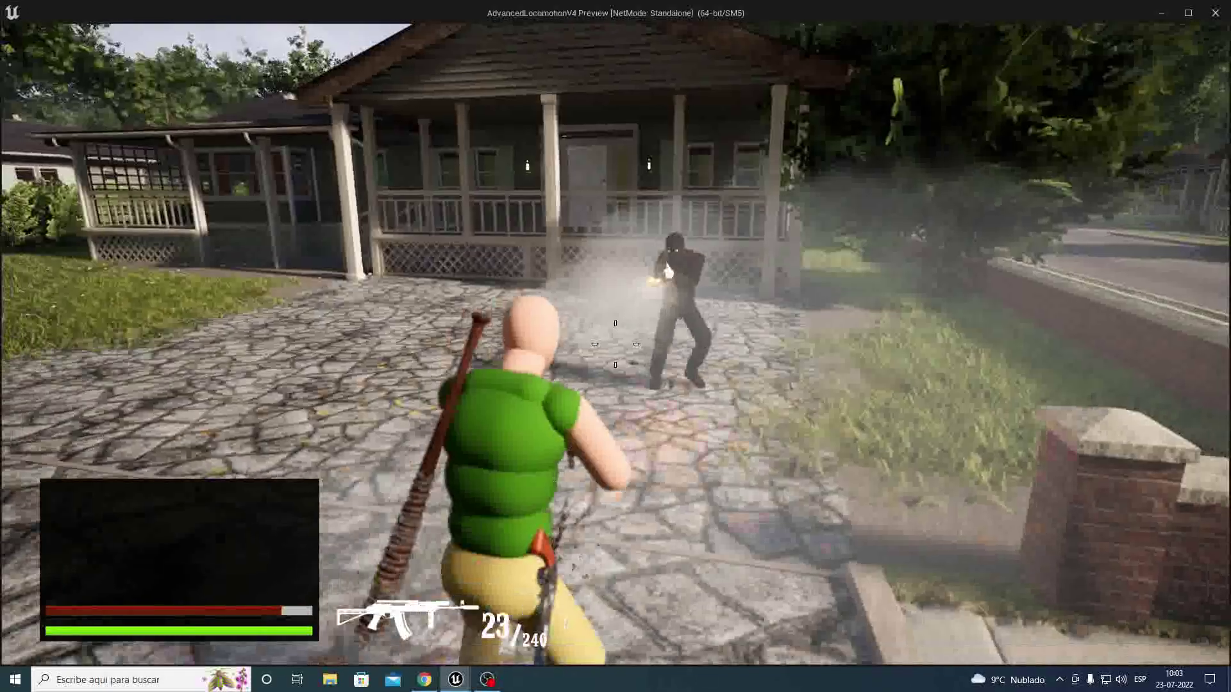
{"action": "key", "text": "Escape"}
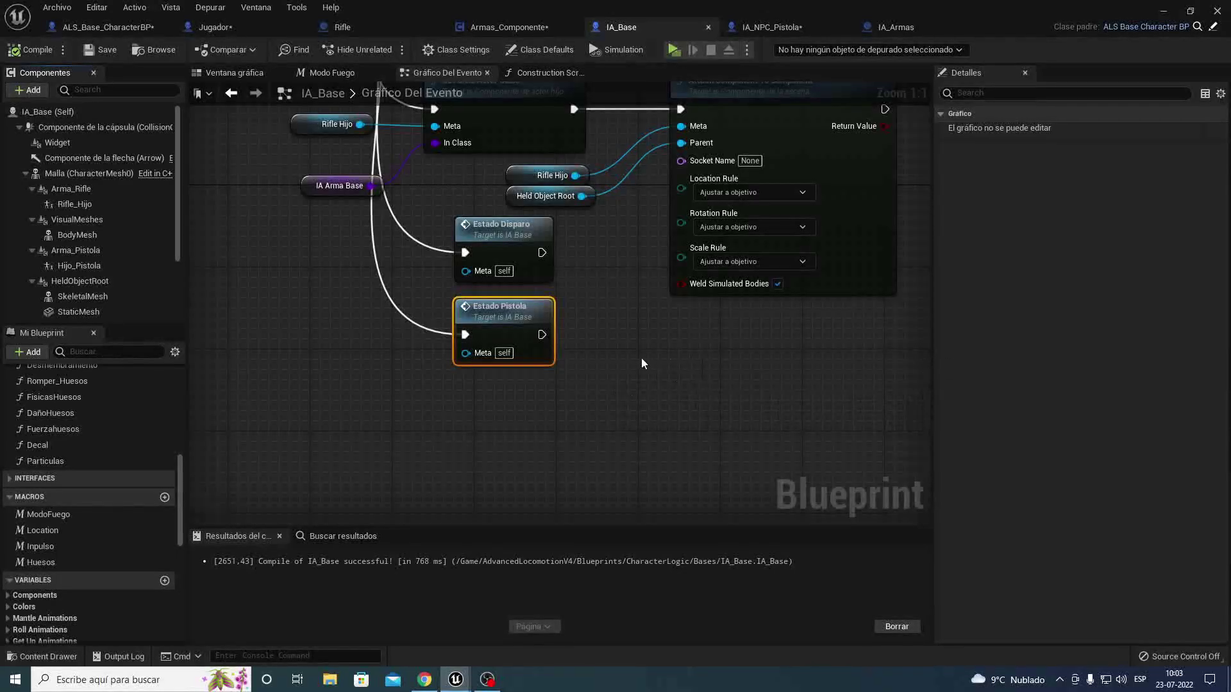
Step: Set Rifle_Hijo's child actor class to None
{"action": "mouse_move", "coordinate": [641, 359]}
{"action": "right_mouse_down"}
{"action": "mouse_move", "coordinate": [736, 376]}
{"action": "mouse_move", "coordinate": [590, 348]}
{"action": "mouse_move", "coordinate": [494, 308]}
{"action": "mouse_move", "coordinate": [376, 337]}
{"action": "right_mouse_up"}
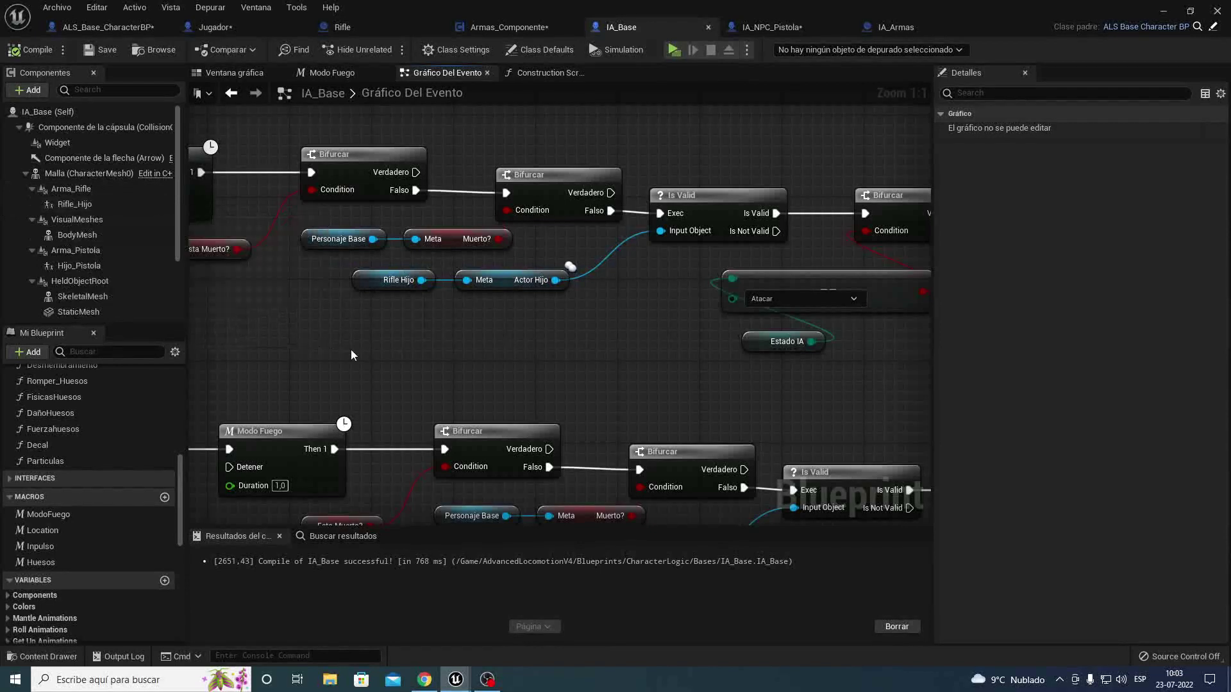
{"action": "right_click_drag", "start_coordinate": [351, 352], "coordinate": [351, 118]}
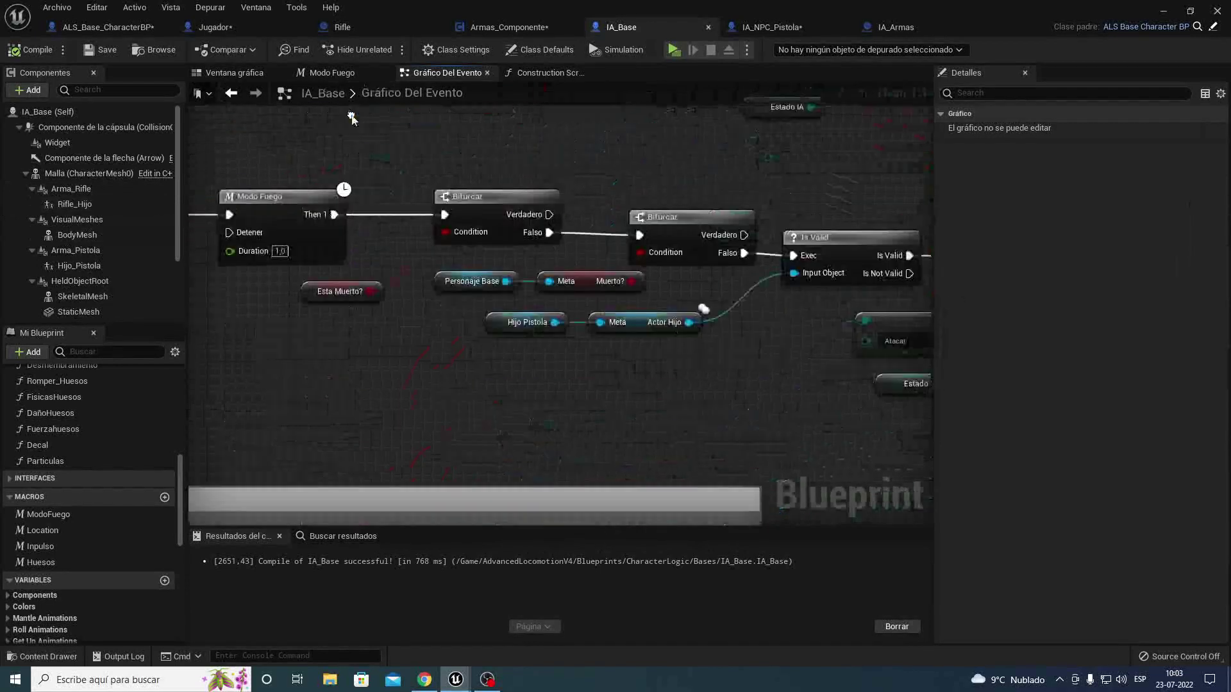
{"action": "left_click", "coordinate": [52, 205]}
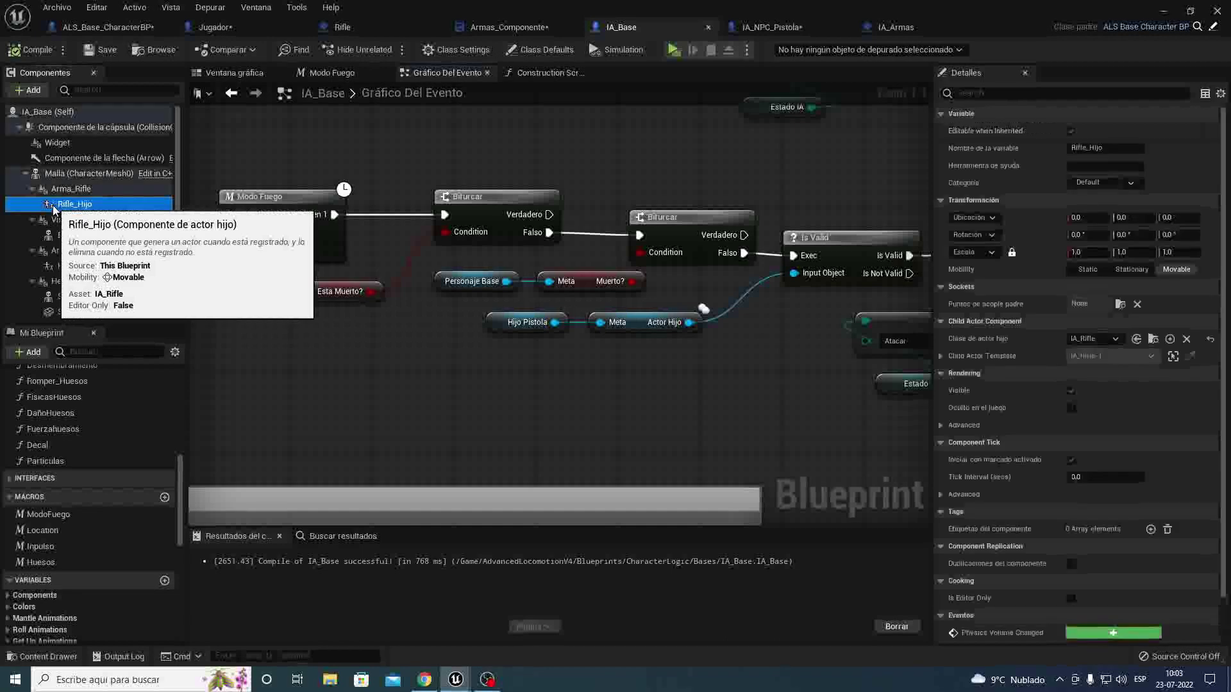
{"action": "left_click", "coordinate": [1136, 340]}
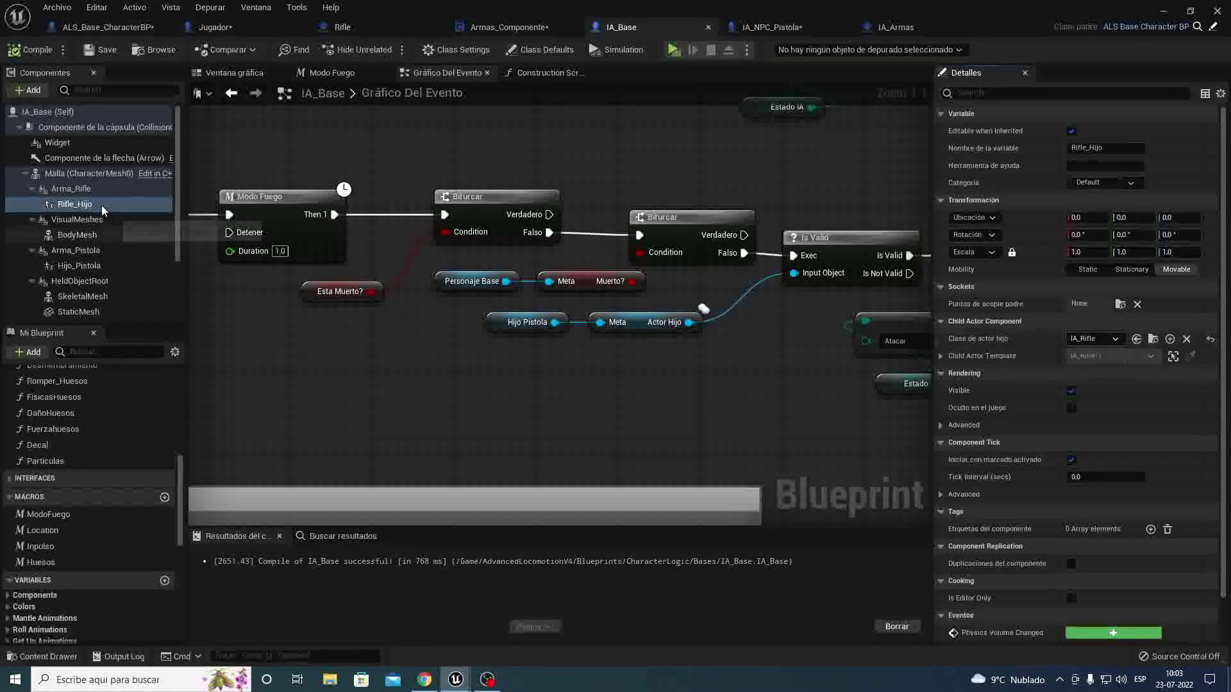
{"action": "left_click", "coordinate": [1091, 343]}
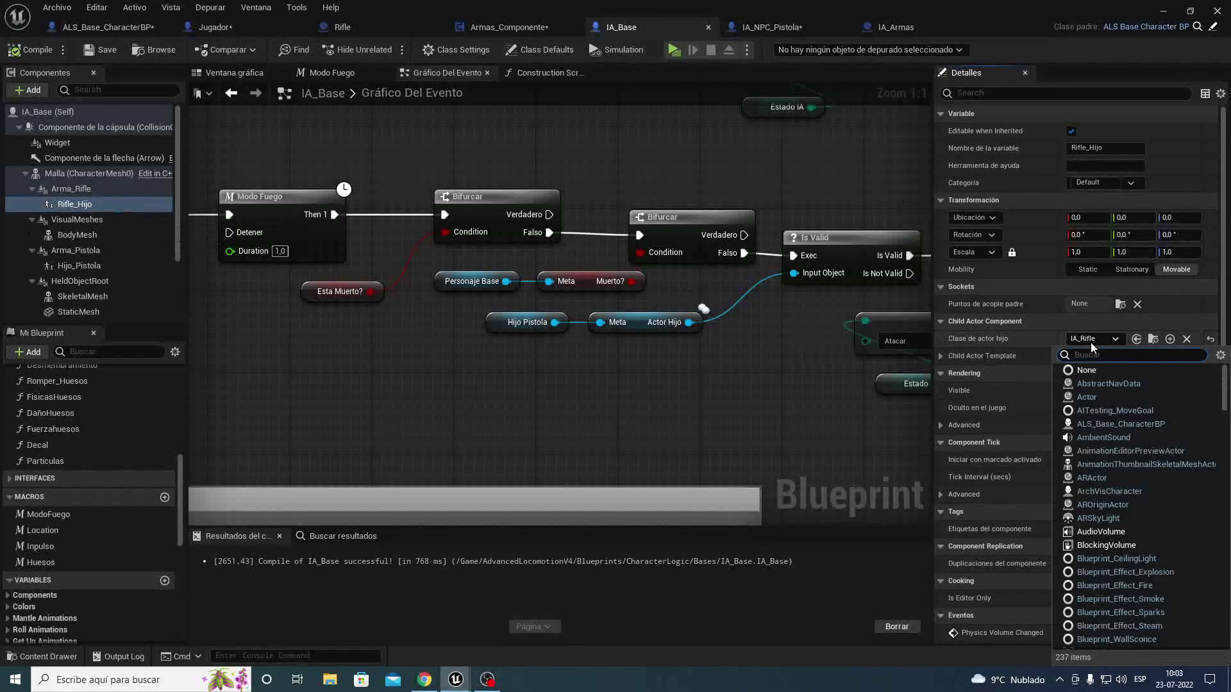
{"action": "left_click", "coordinate": [1091, 369]}
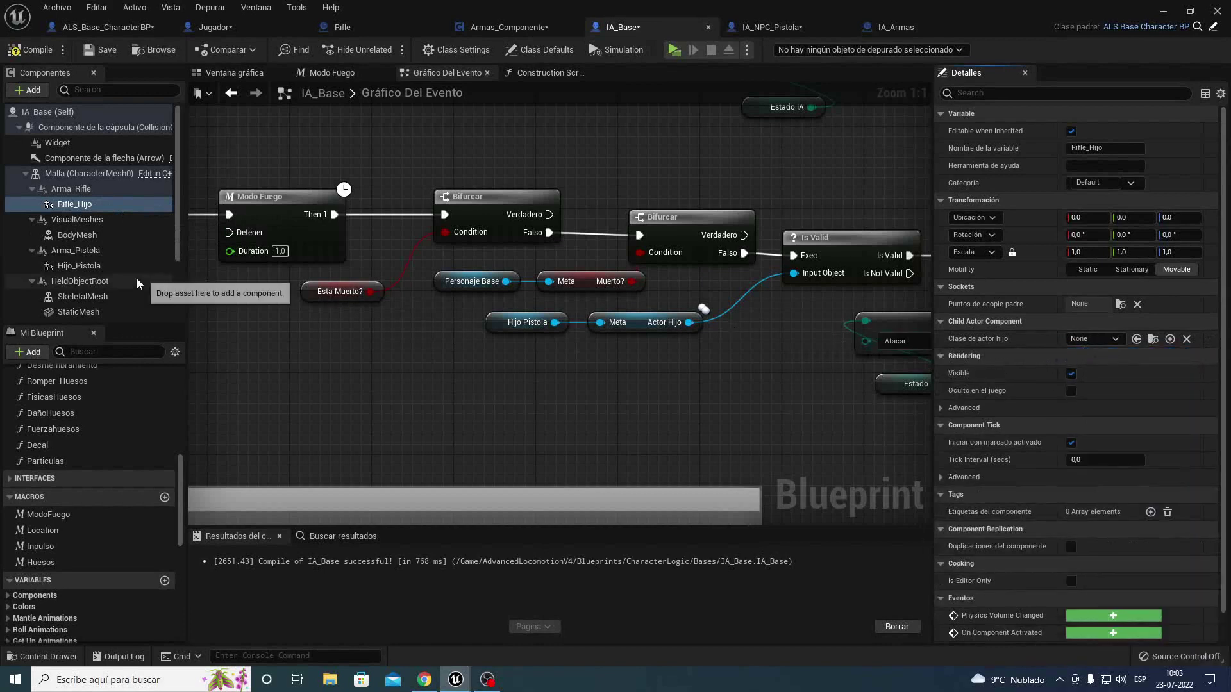
Step: Set Hijo_Pistola's child actor class to None
{"action": "left_click", "coordinate": [93, 272]}
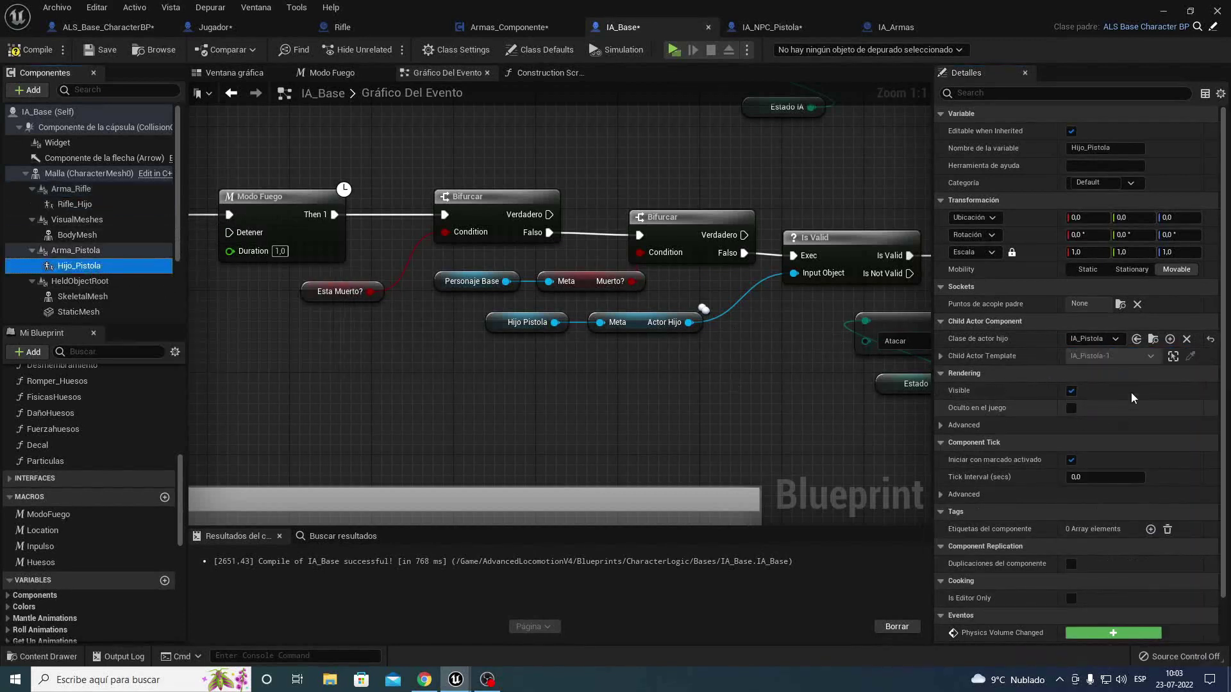
{"action": "left_click", "coordinate": [1102, 340]}
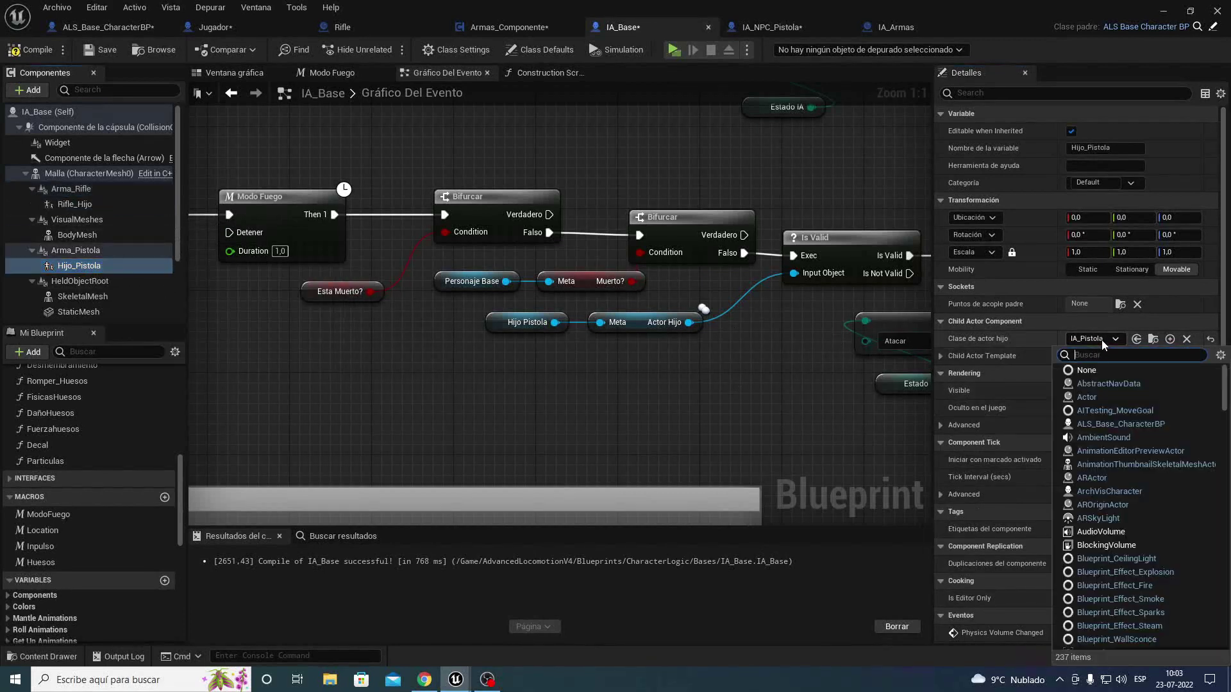
{"action": "left_click", "coordinate": [1083, 371]}
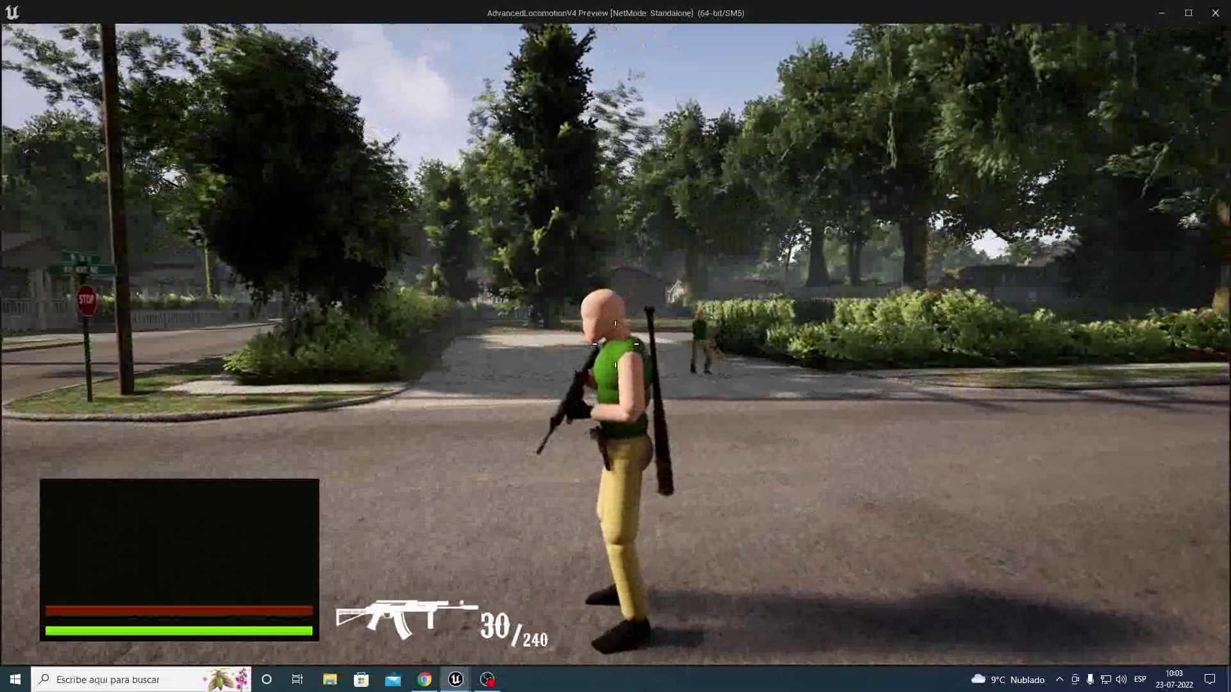
Step: Aim and fire the rifle at the NPC, then exit the play preview
{"action": "right_click", "coordinate": [616, 344]}
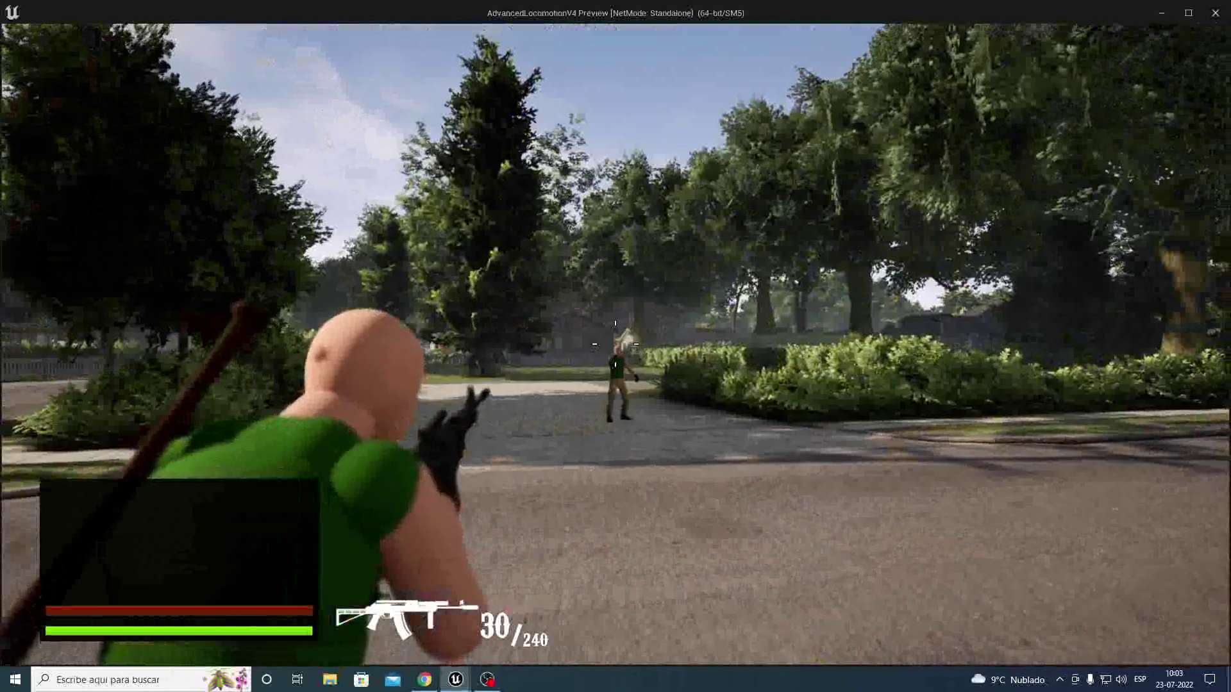
{"action": "left_click", "coordinate": [616, 344]}
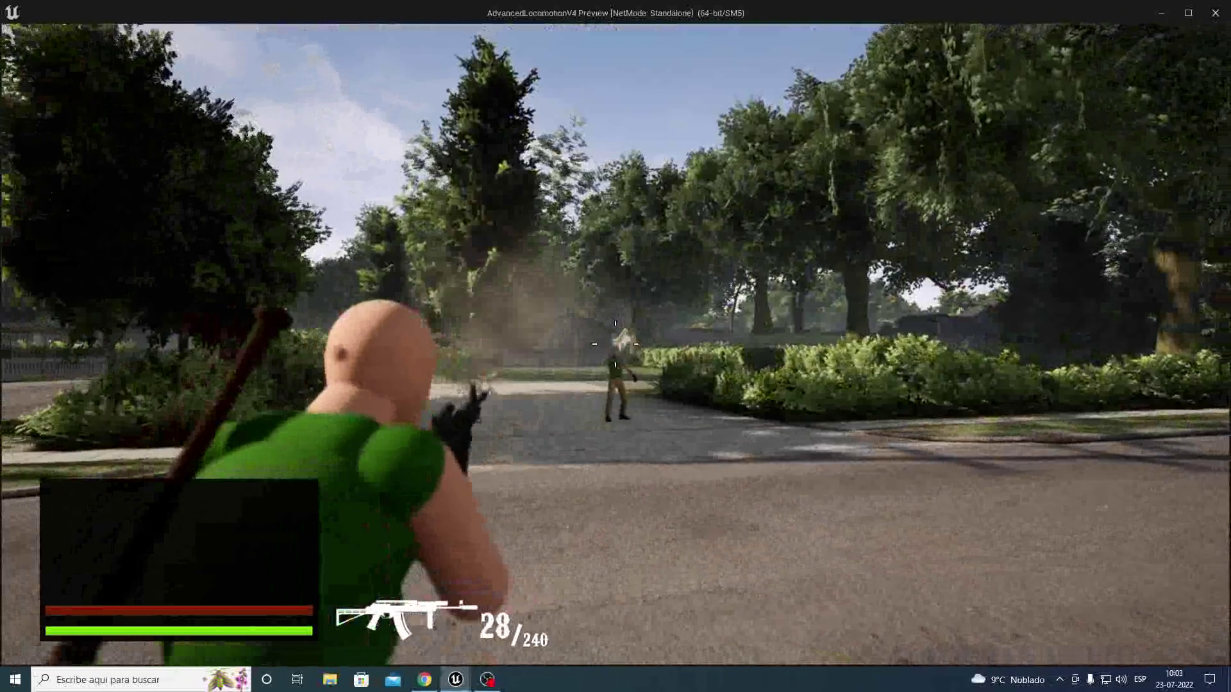
{"action": "key", "text": "Escape"}
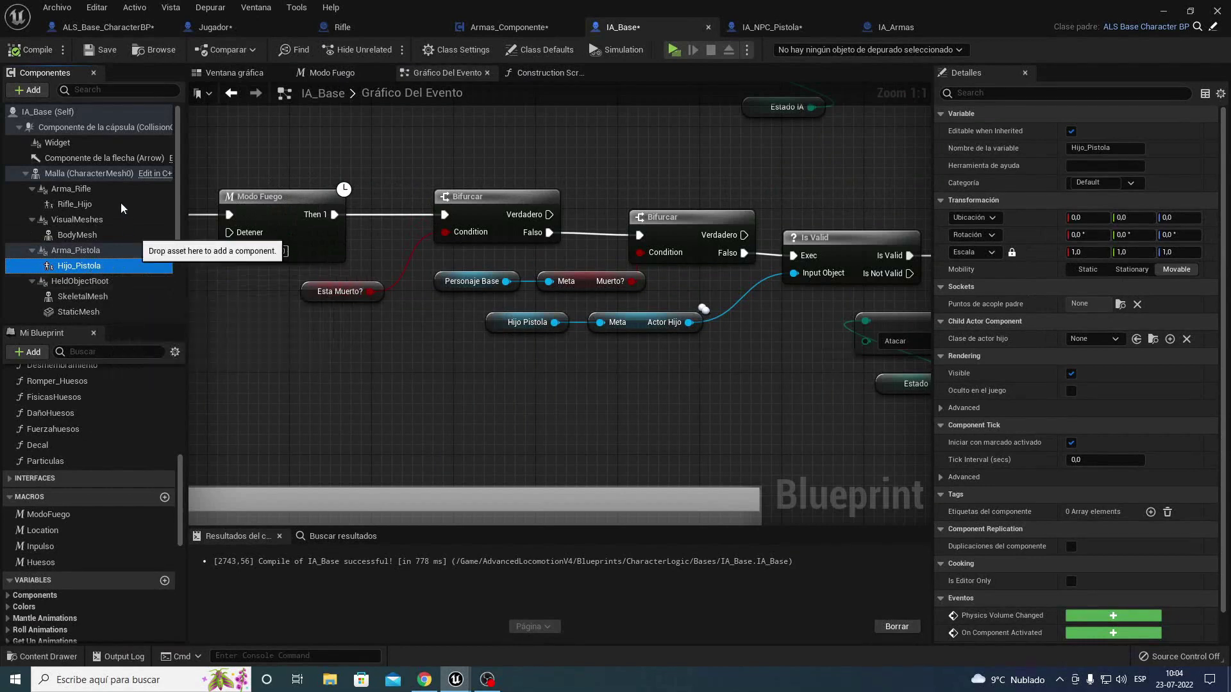
Step: Replace both Hijo Pistola getters with Rifle Hijo references, then compile IA_Base
{"action": "left_click_drag", "start_coordinate": [75, 203], "coordinate": [497, 324]}
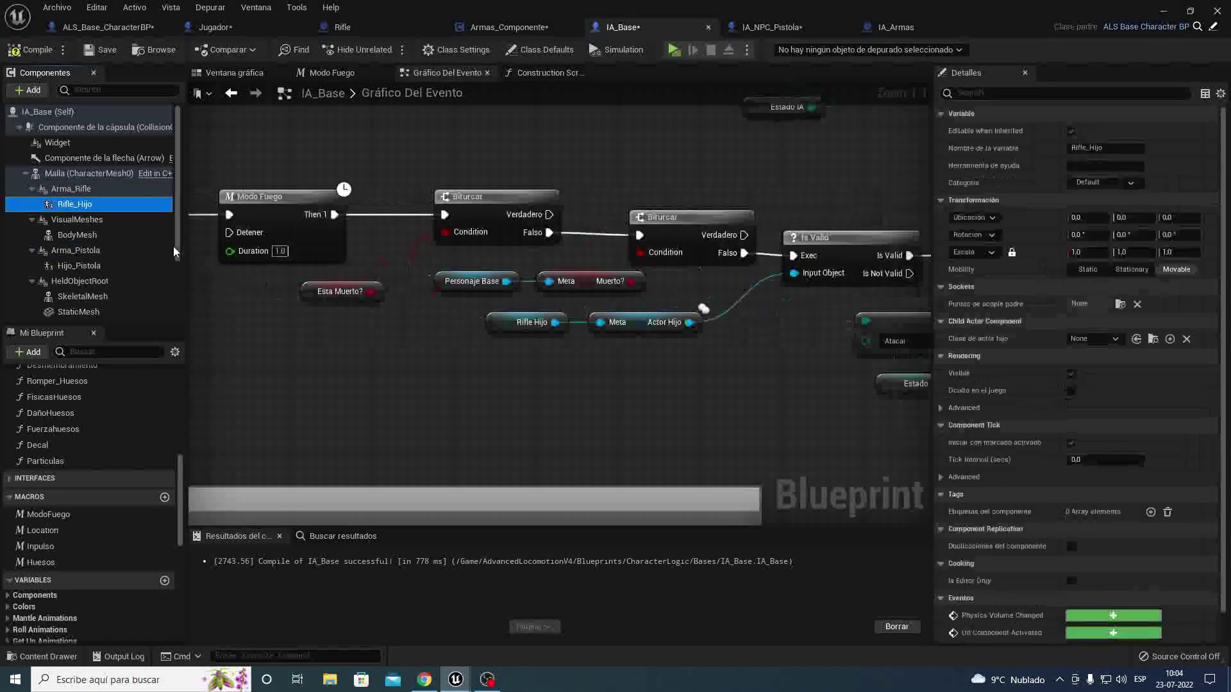
{"action": "mouse_move", "coordinate": [71, 204]}
{"action": "left_mouse_down"}
{"action": "mouse_move", "coordinate": [757, 277]}
{"action": "mouse_move", "coordinate": [384, 324]}
{"action": "left_mouse_up"}
{"action": "right_click_drag", "start_coordinate": [487, 297], "coordinate": [236, 330]}
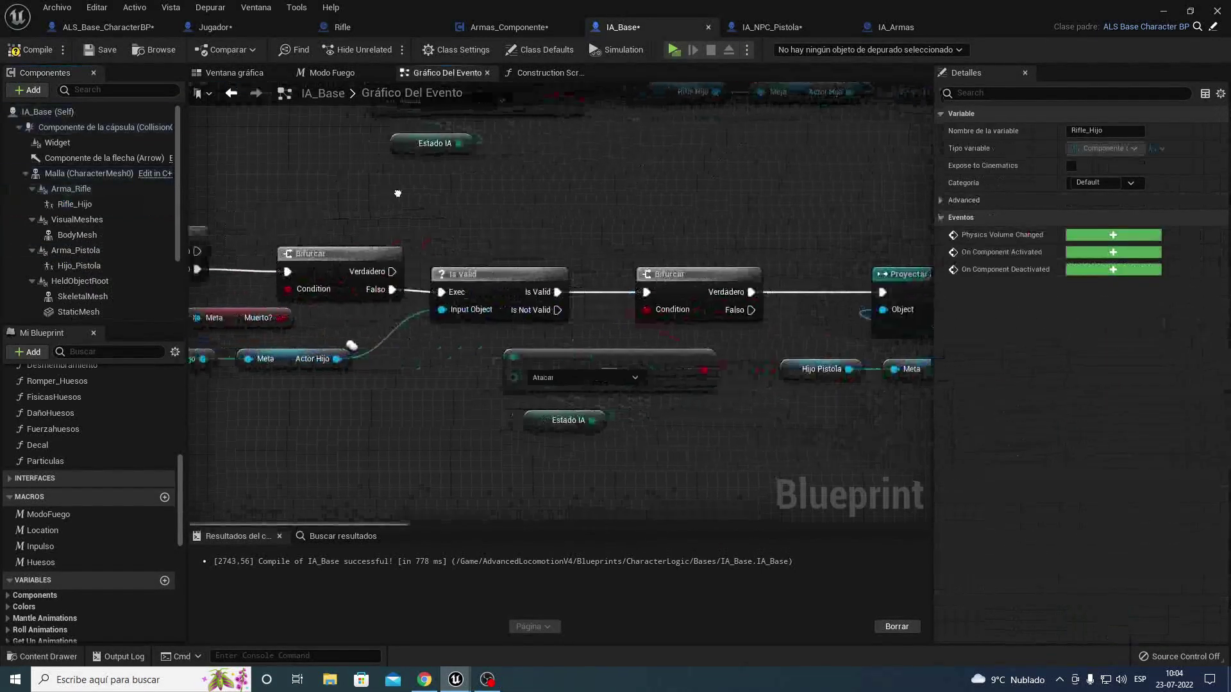
{"action": "left_click", "coordinate": [664, 233]}
{"action": "right_click_drag", "start_coordinate": [664, 233], "coordinate": [351, 316]}
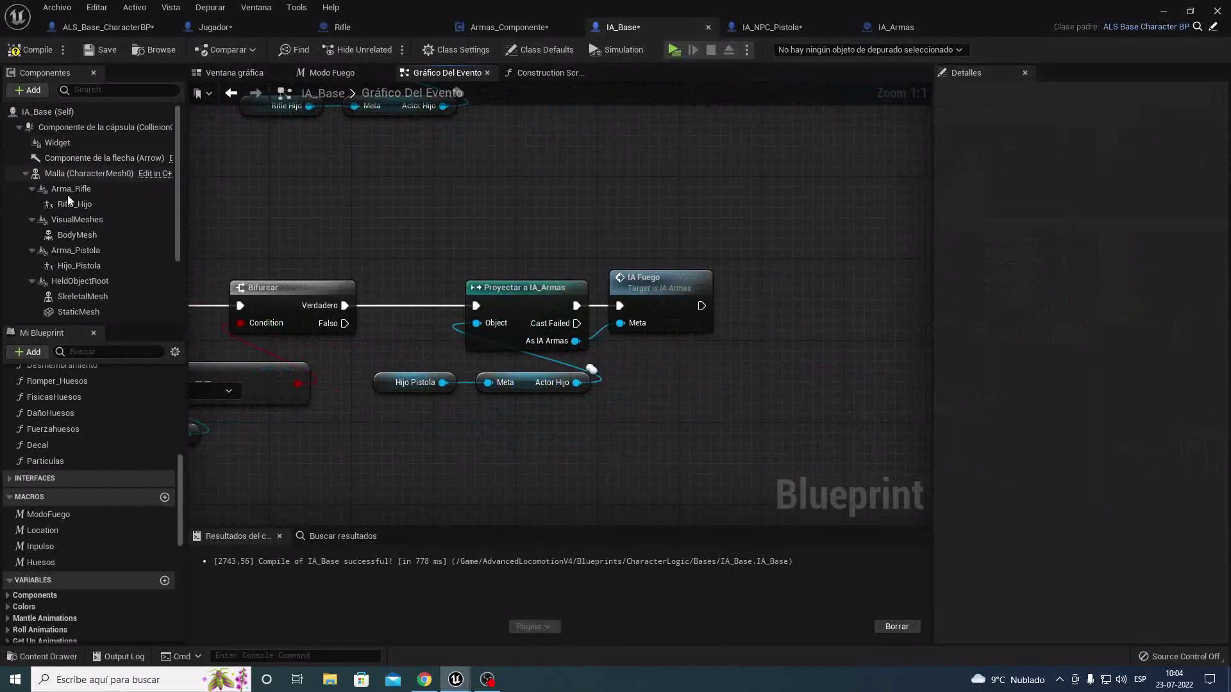
{"action": "left_click_drag", "start_coordinate": [75, 204], "coordinate": [391, 384]}
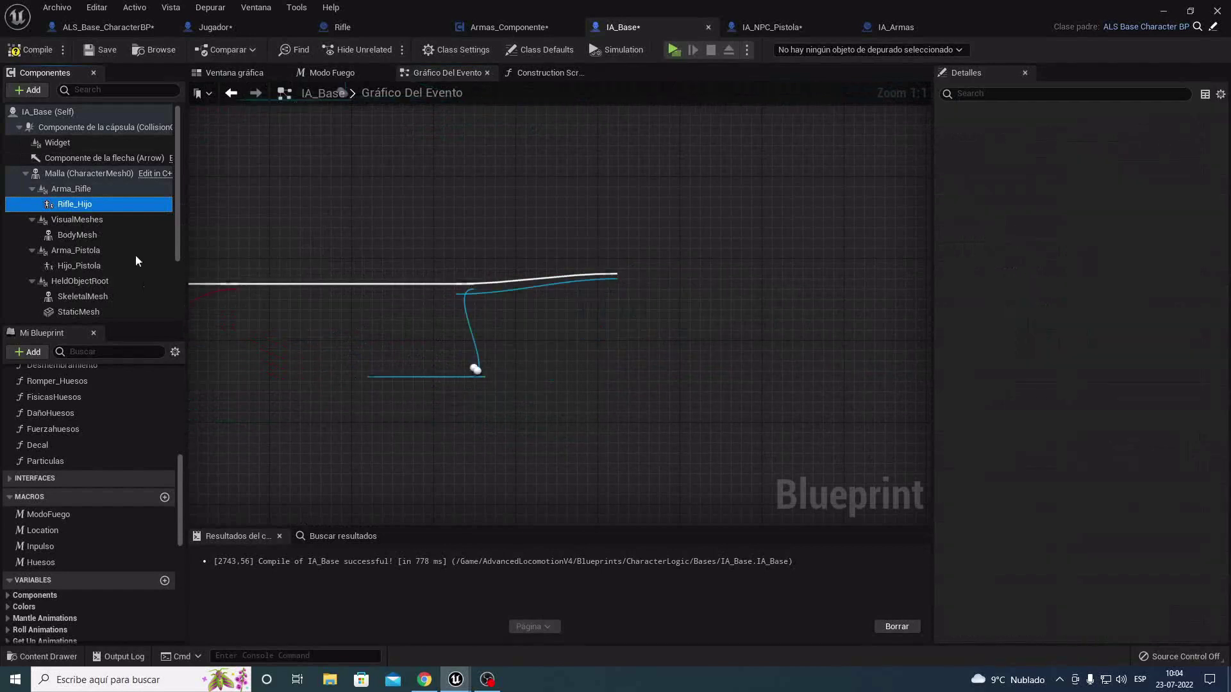
{"action": "key", "text": "F7"}
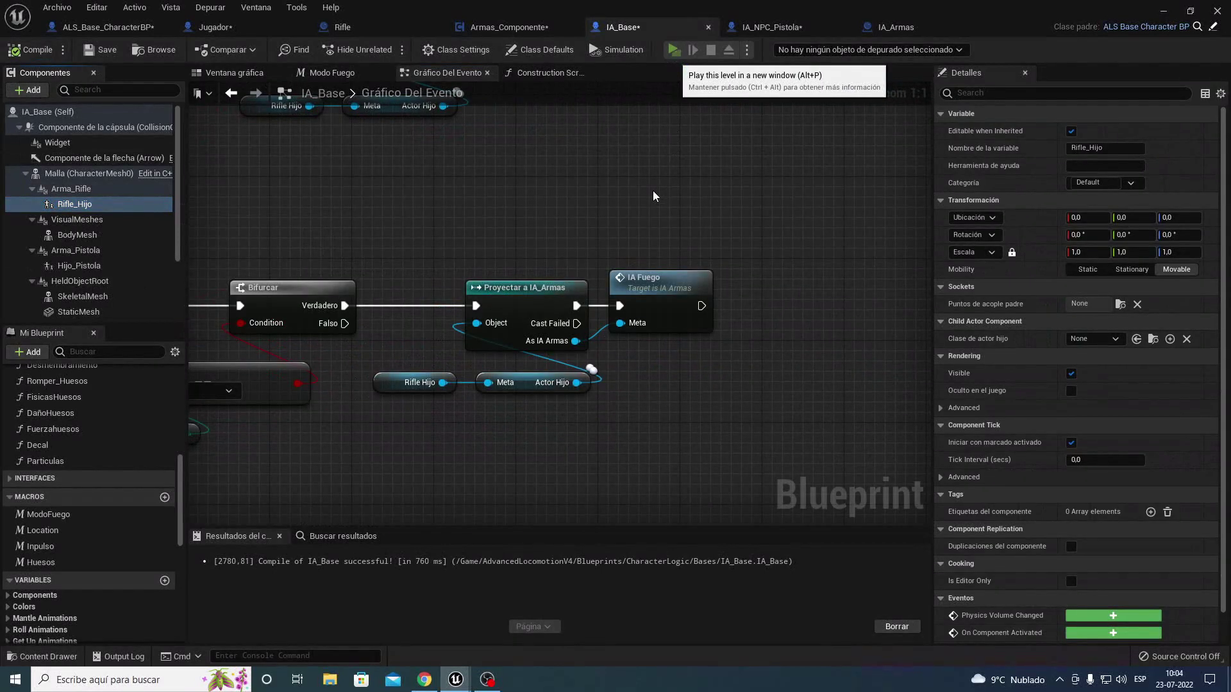
Step: Launch a new-window play-test, ready the rifle and shoot down the first NPC
{"action": "key", "text": "alt+p"}
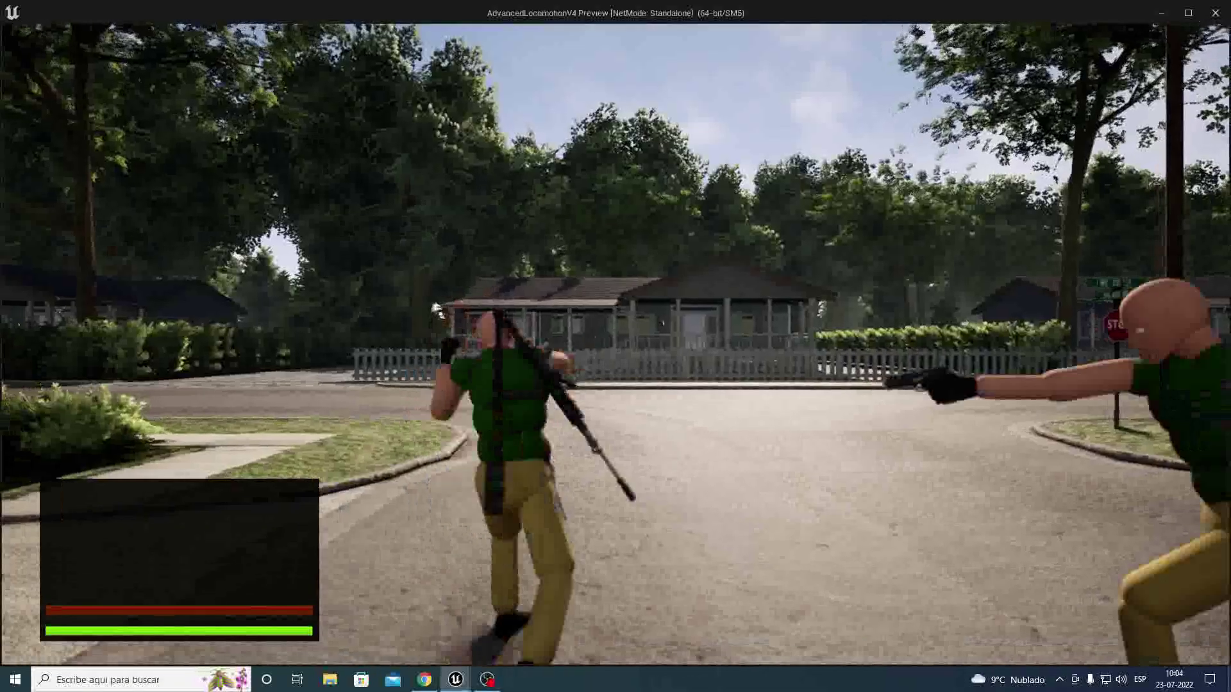
{"action": "key", "text": "d"}
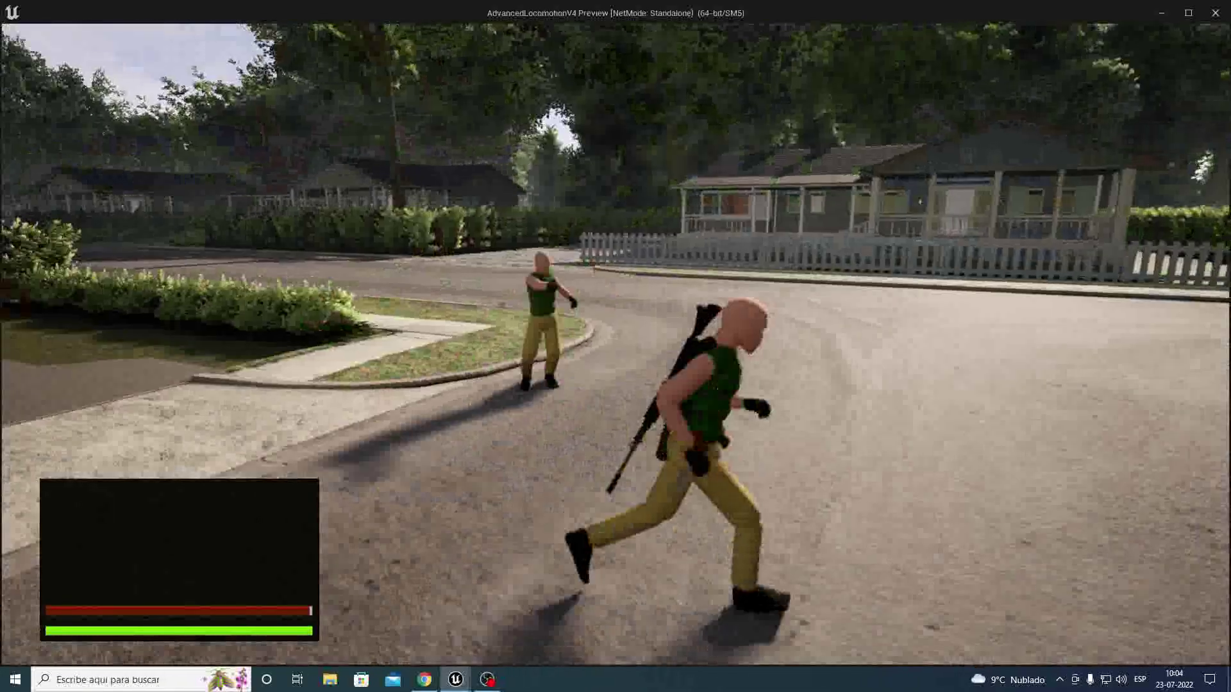
{"action": "key", "text": "1"}
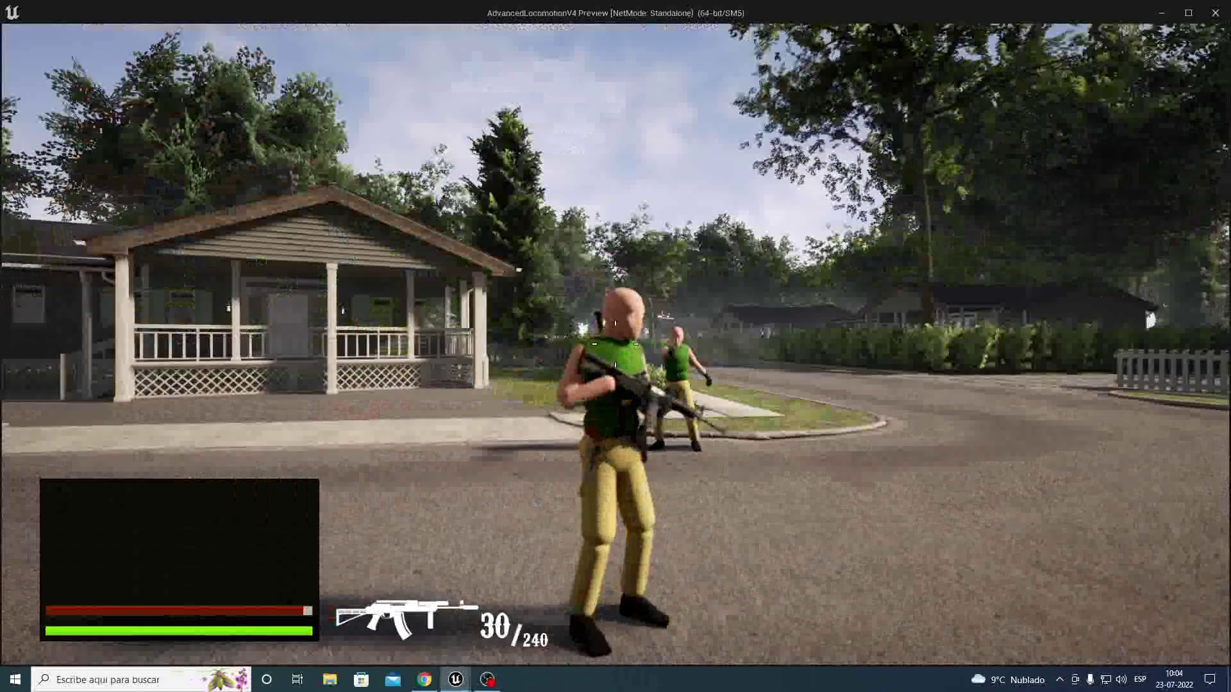
{"action": "right_click", "coordinate": [616, 344]}
{"action": "left_click", "coordinate": [615, 344]}
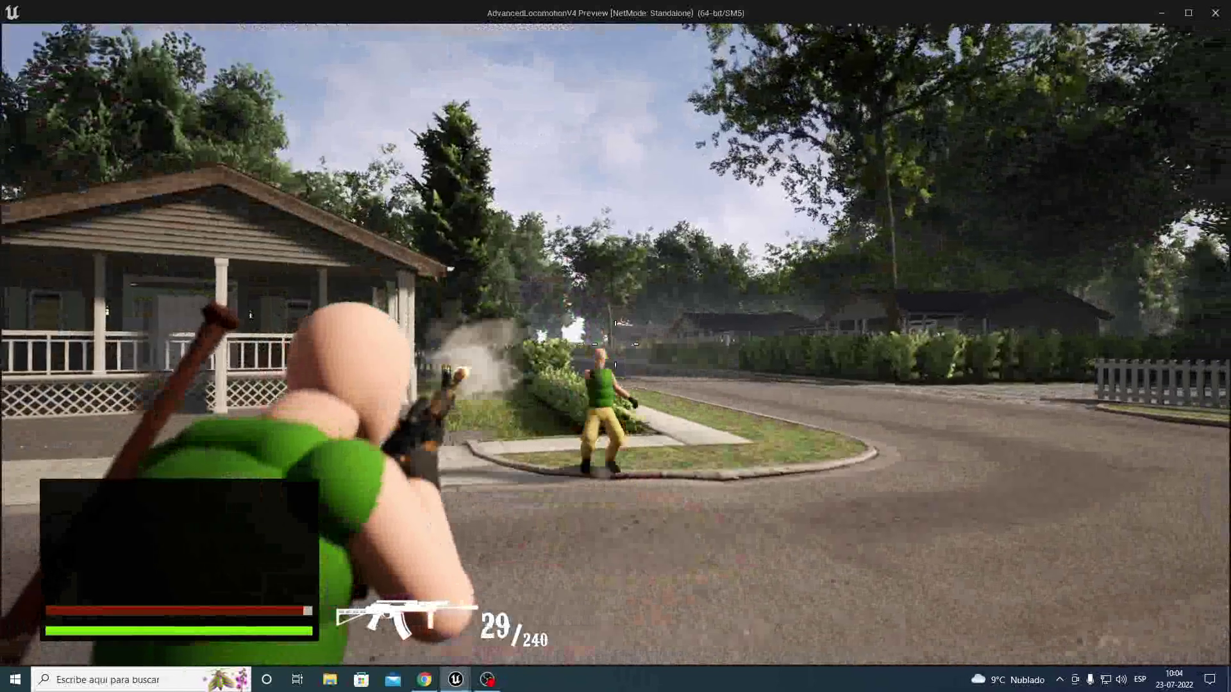
{"action": "left_click", "coordinate": [616, 344]}
{"action": "key", "text": "w"}
{"action": "left_click", "coordinate": [615, 344]}
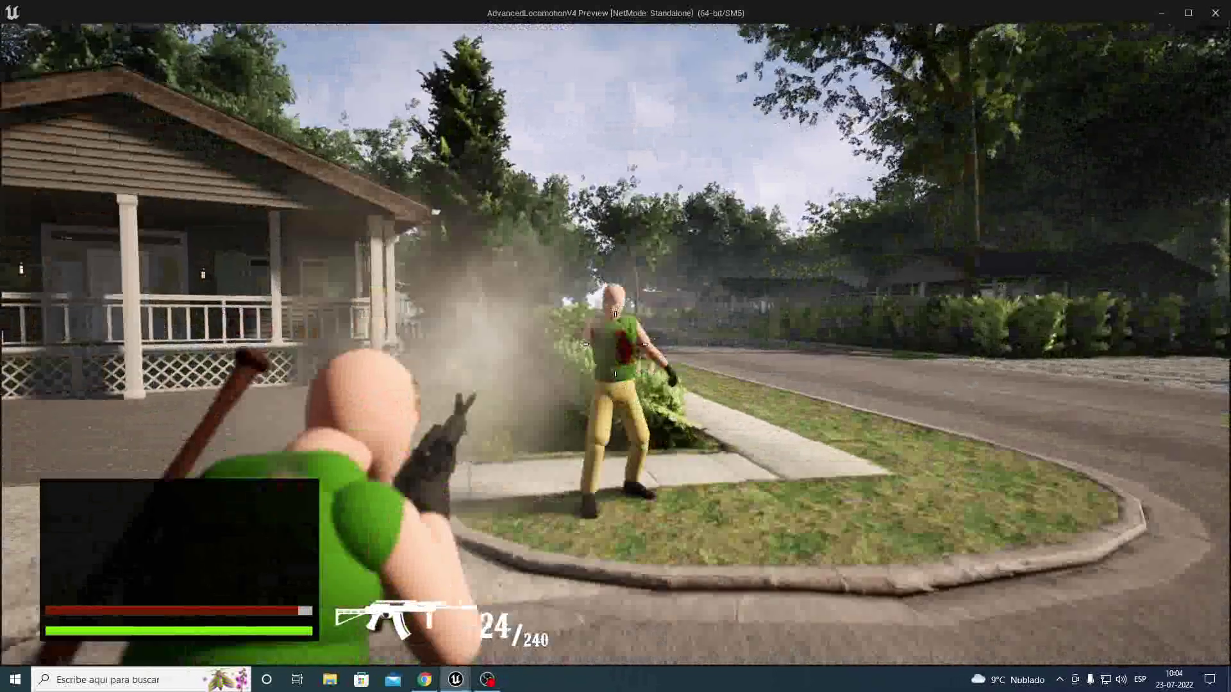
{"action": "left_click", "coordinate": [615, 344]}
{"action": "left_click", "coordinate": [616, 343]}
{"action": "left_click", "coordinate": [616, 344]}
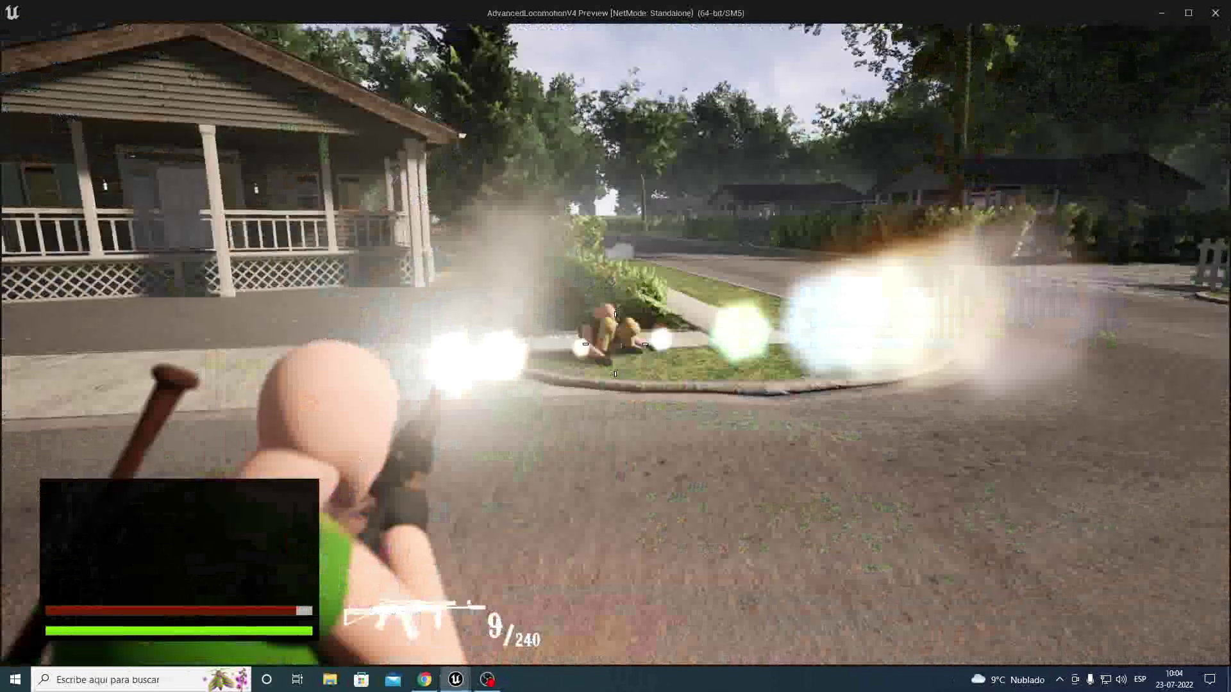
{"action": "right_click", "coordinate": [616, 343]}
Step: Run down the street to the corner house and shoot the NPC by the porch
{"action": "key", "text": "w"}
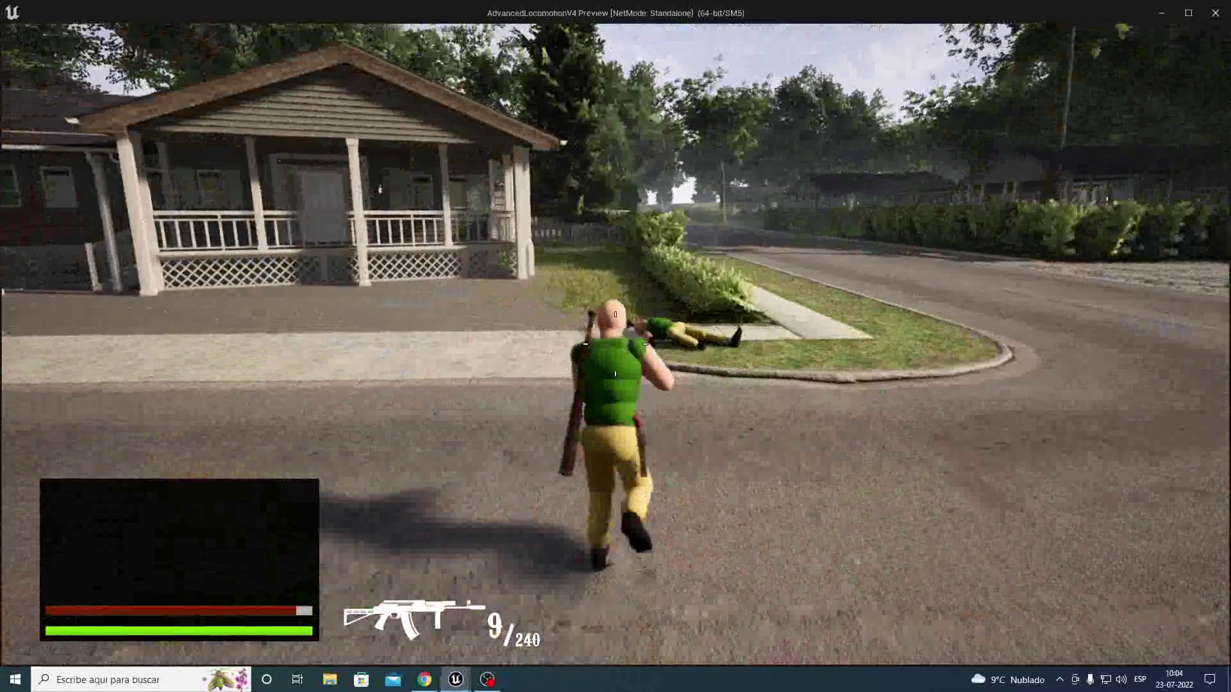
{"action": "key", "text": "a"}
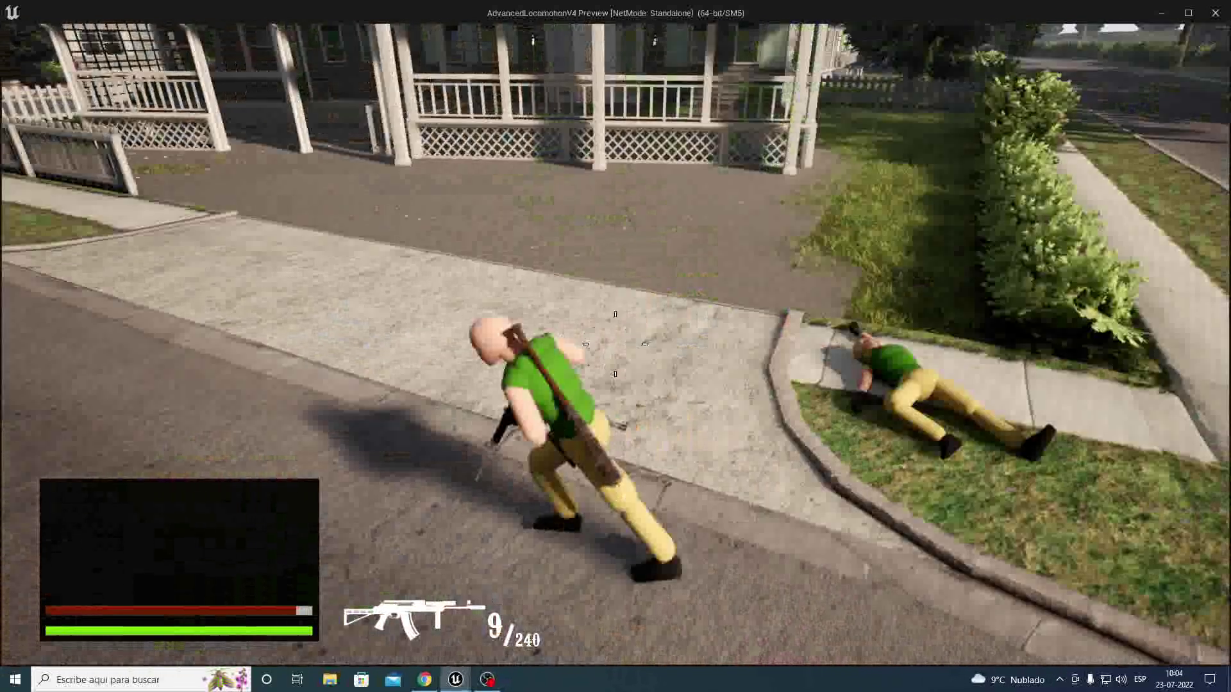
{"action": "key", "text": "w"}
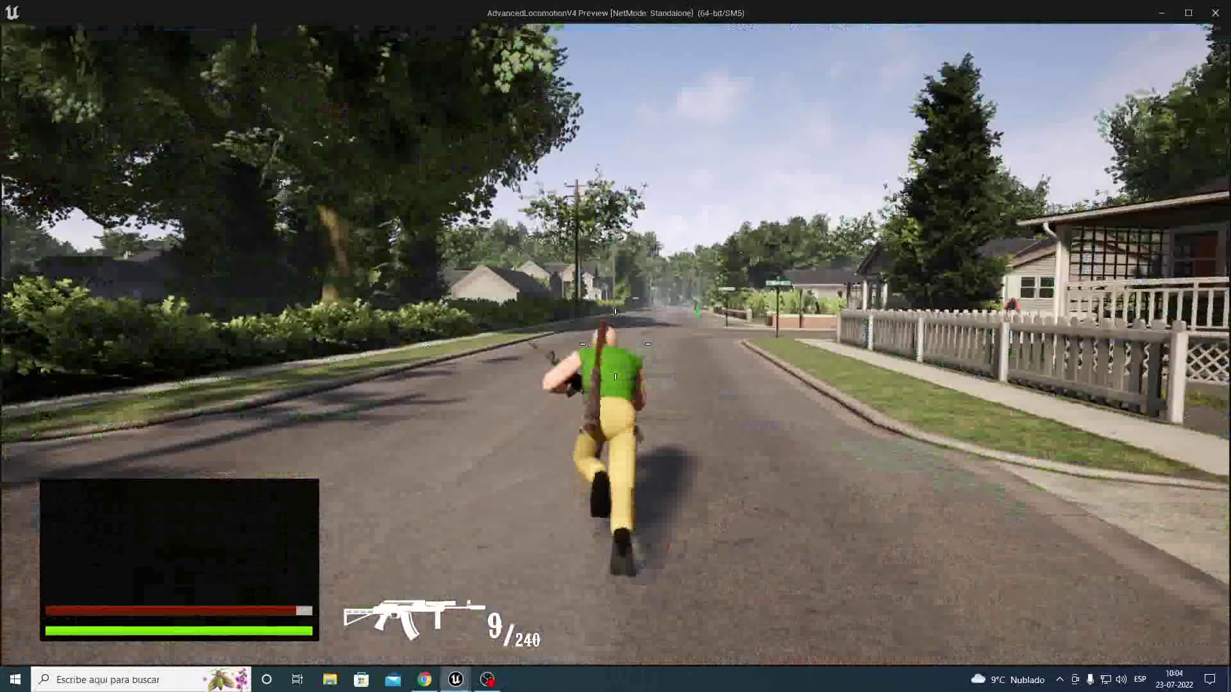
{"action": "key", "text": "w"}
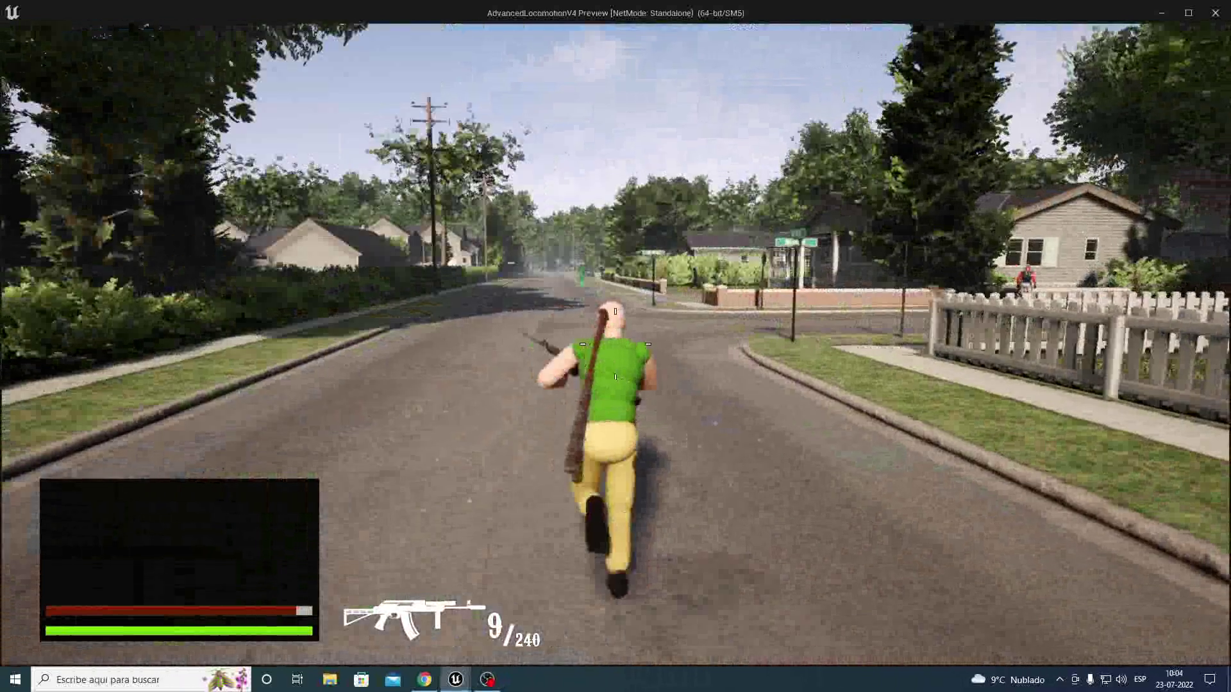
{"action": "key", "text": "w"}
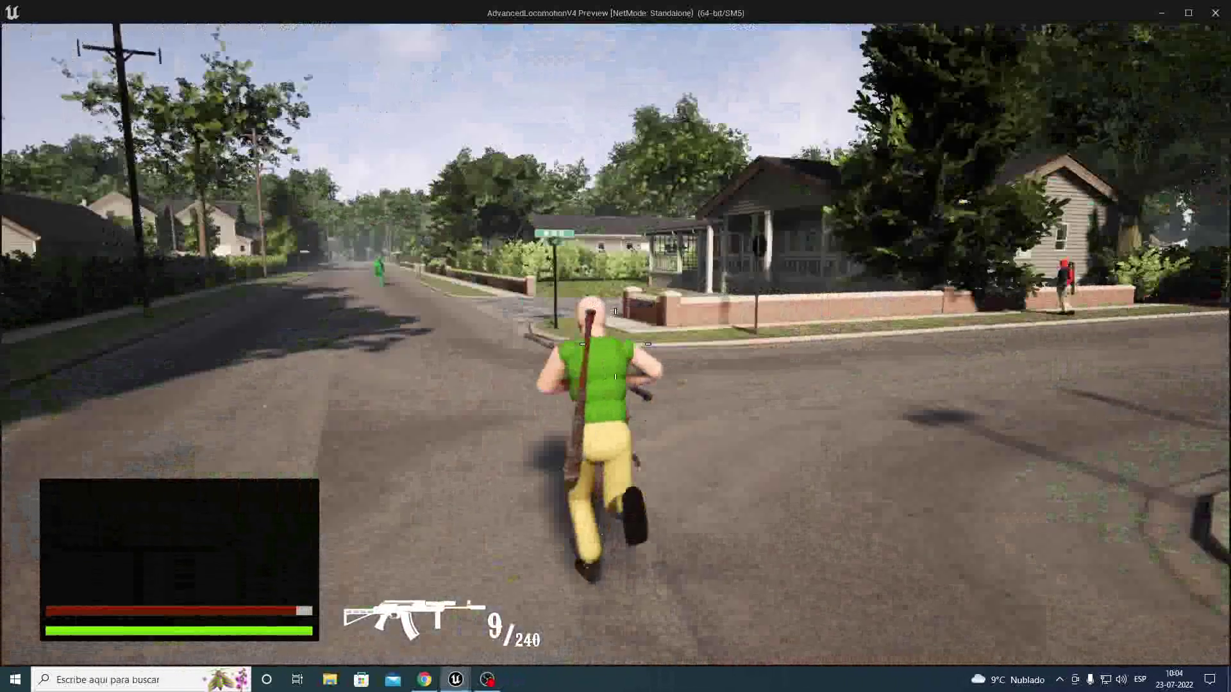
{"action": "key", "text": "w"}
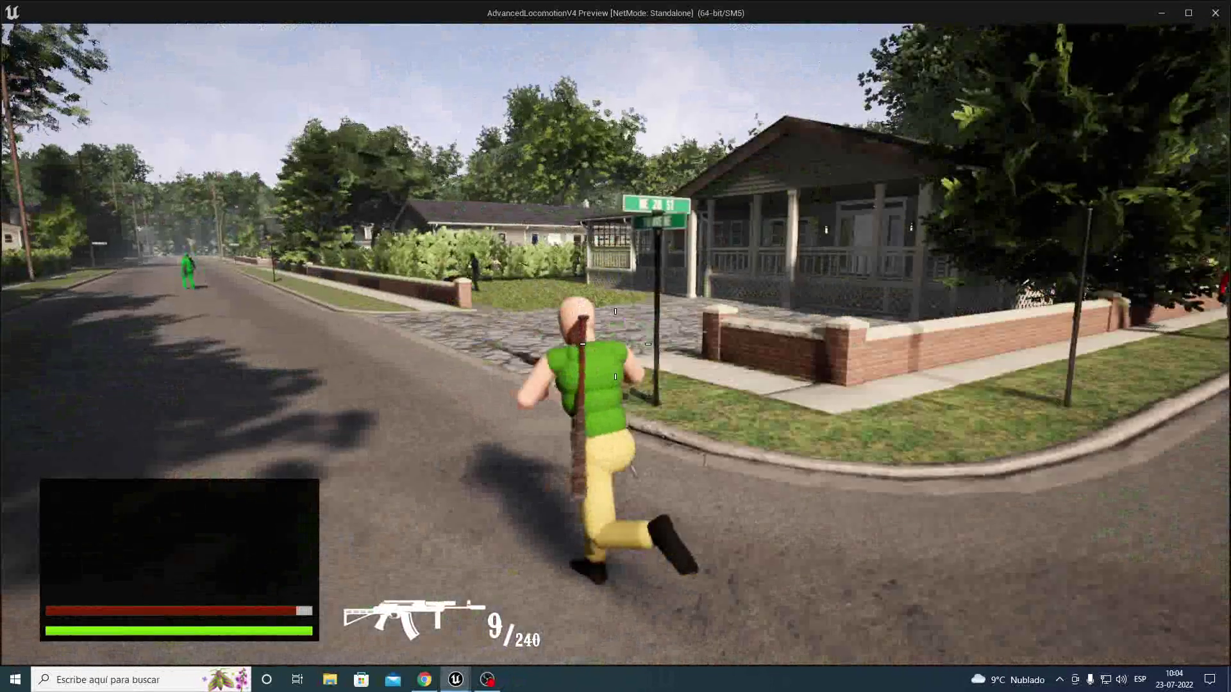
{"action": "key", "text": "w"}
{"action": "key", "text": "w"}
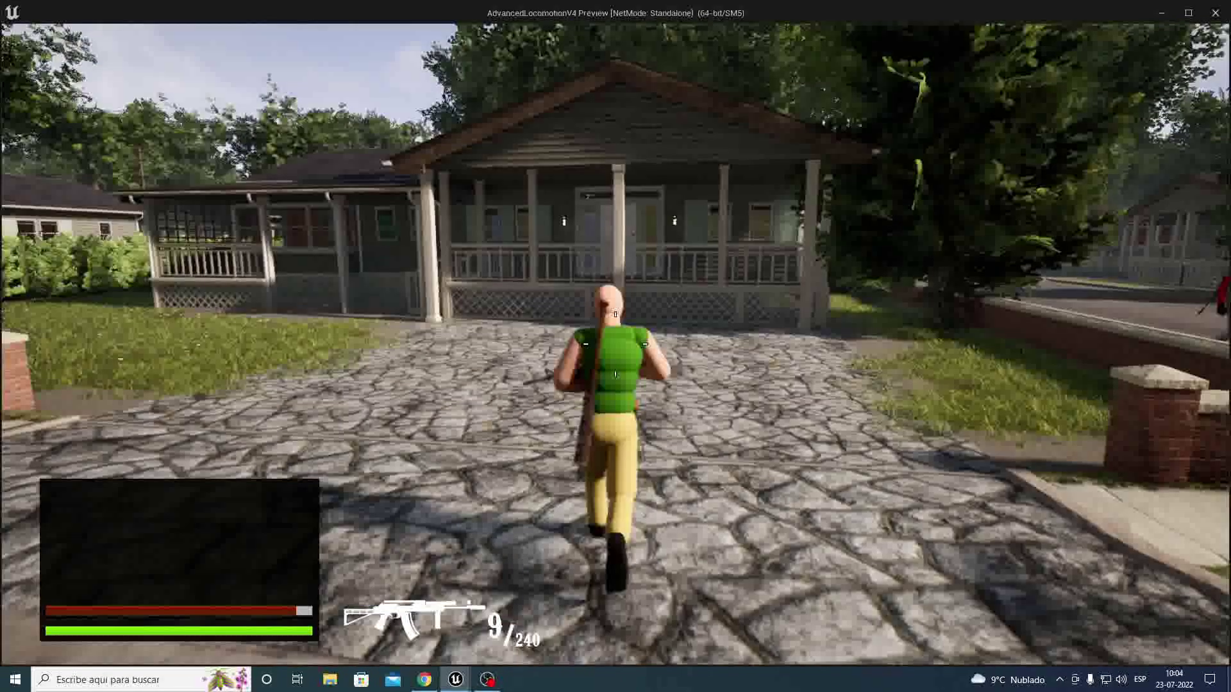
{"action": "key", "text": "w"}
{"action": "left_click", "coordinate": [615, 344]}
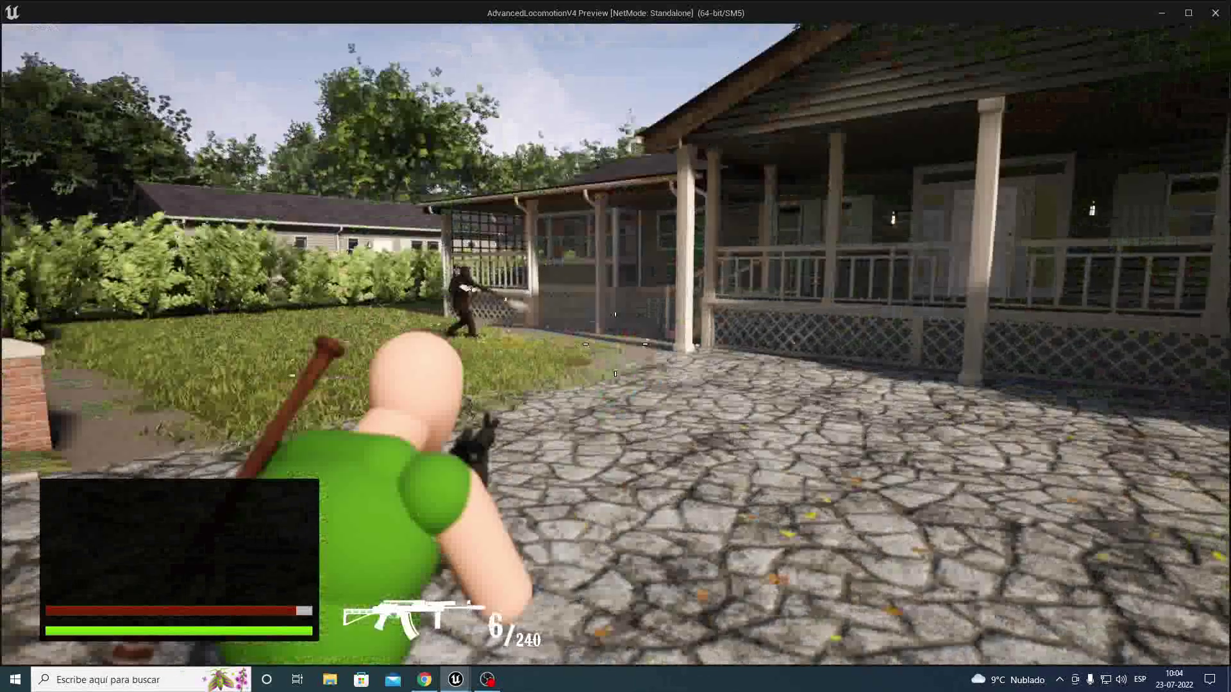
{"action": "left_click", "coordinate": [615, 345]}
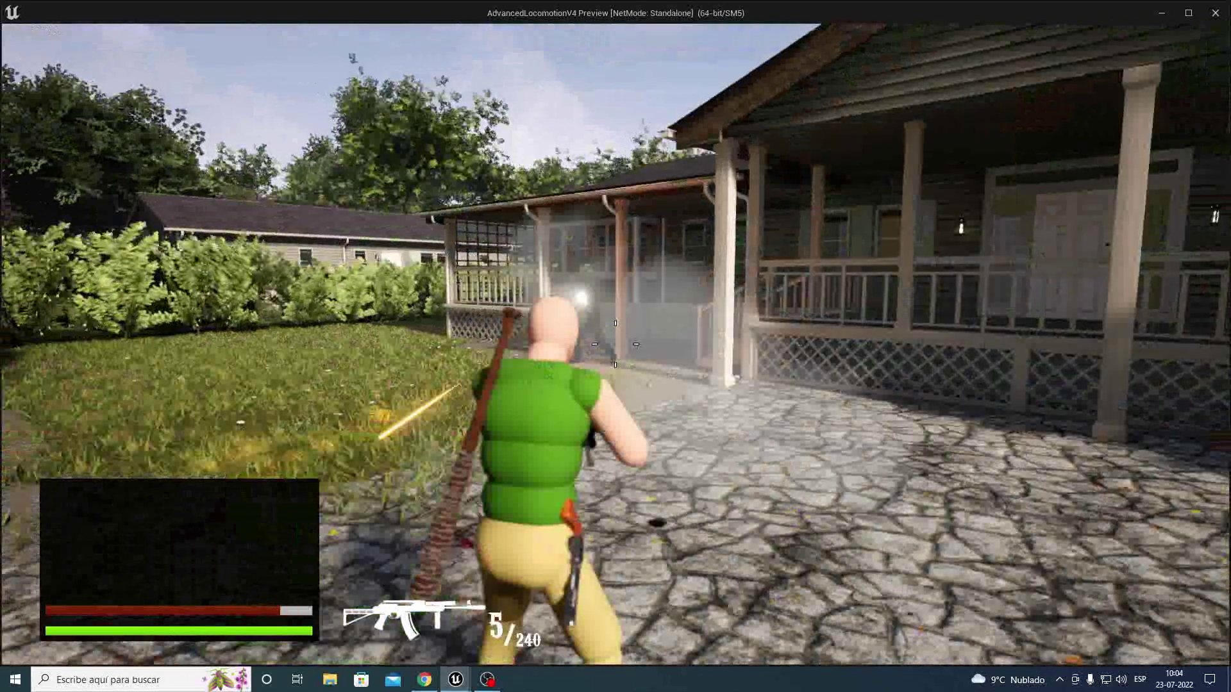
{"action": "key", "text": "a"}
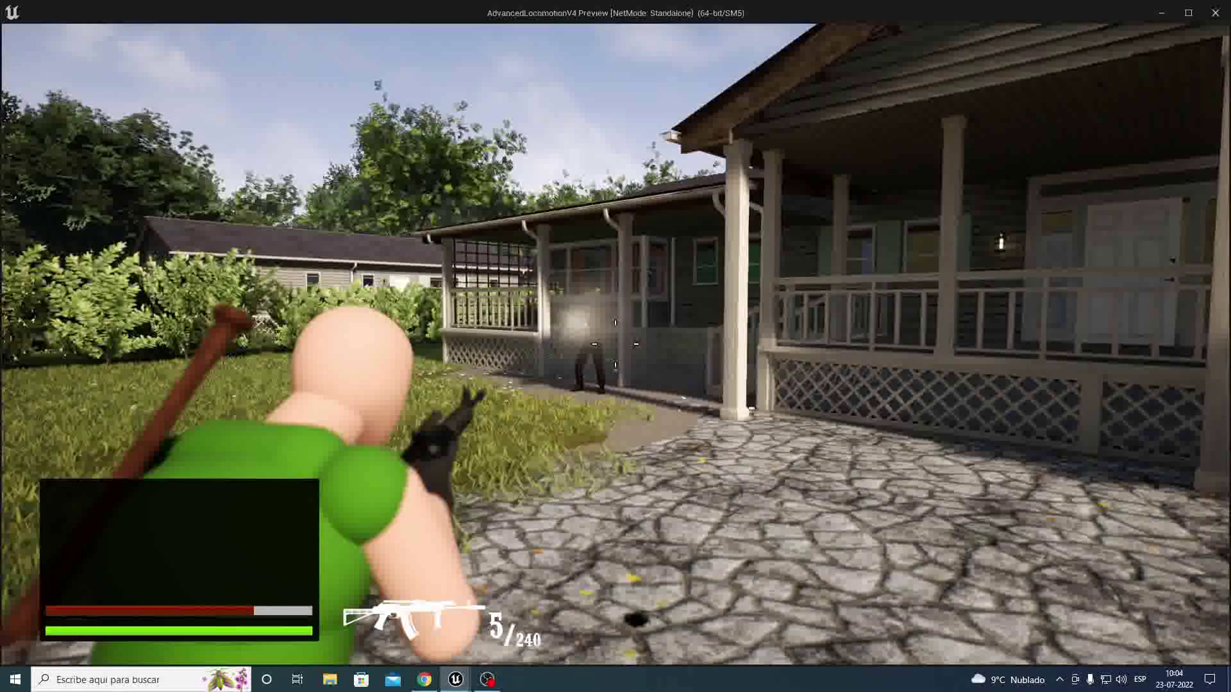
{"action": "left_click", "coordinate": [615, 344]}
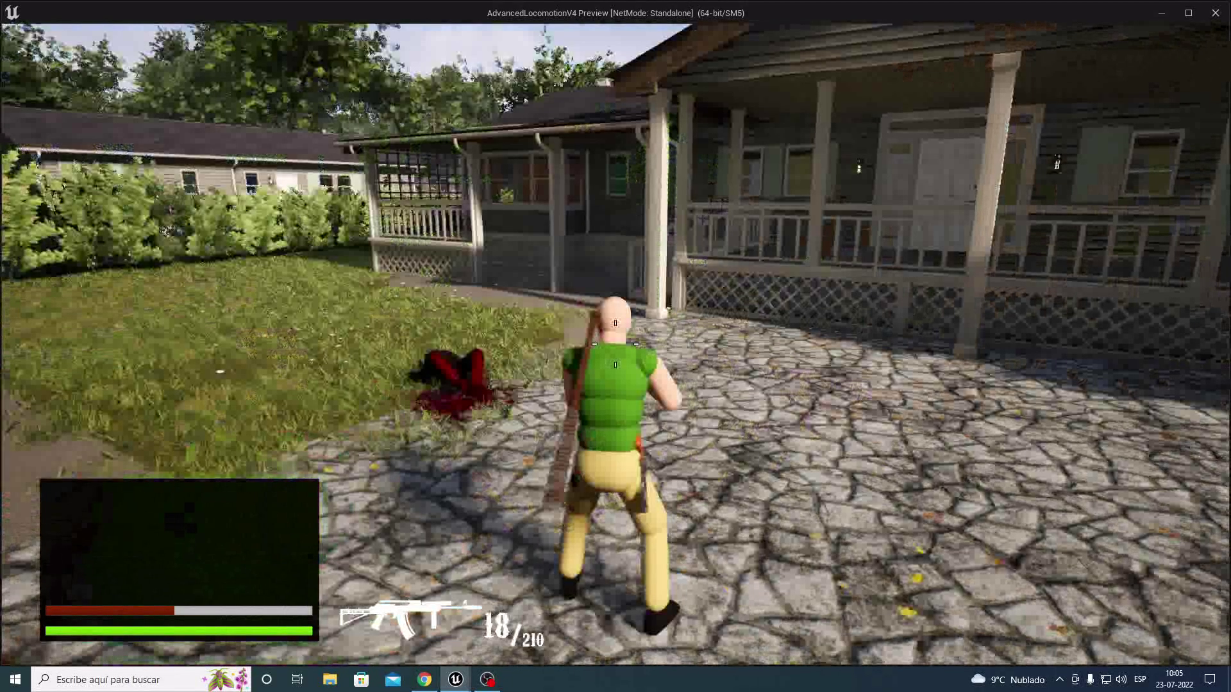
Step: Exit the play-test and delete the Arma_Pistola and Hijo_Pistola components
{"action": "key", "text": "Escape"}
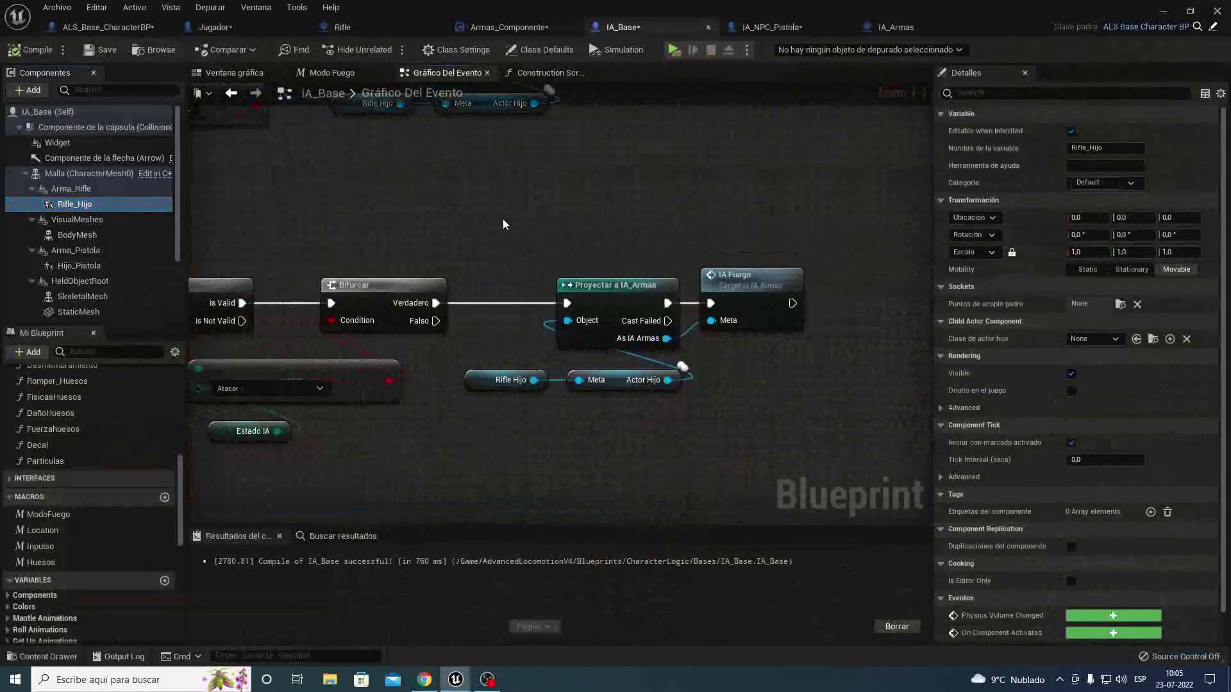
{"action": "left_click_drag", "start_coordinate": [507, 219], "coordinate": [754, 403]}
{"action": "mouse_move", "coordinate": [733, 391]}
{"action": "right_mouse_down"}
{"action": "mouse_move", "coordinate": [893, 372]}
{"action": "mouse_move", "coordinate": [991, 382]}
{"action": "right_mouse_up"}
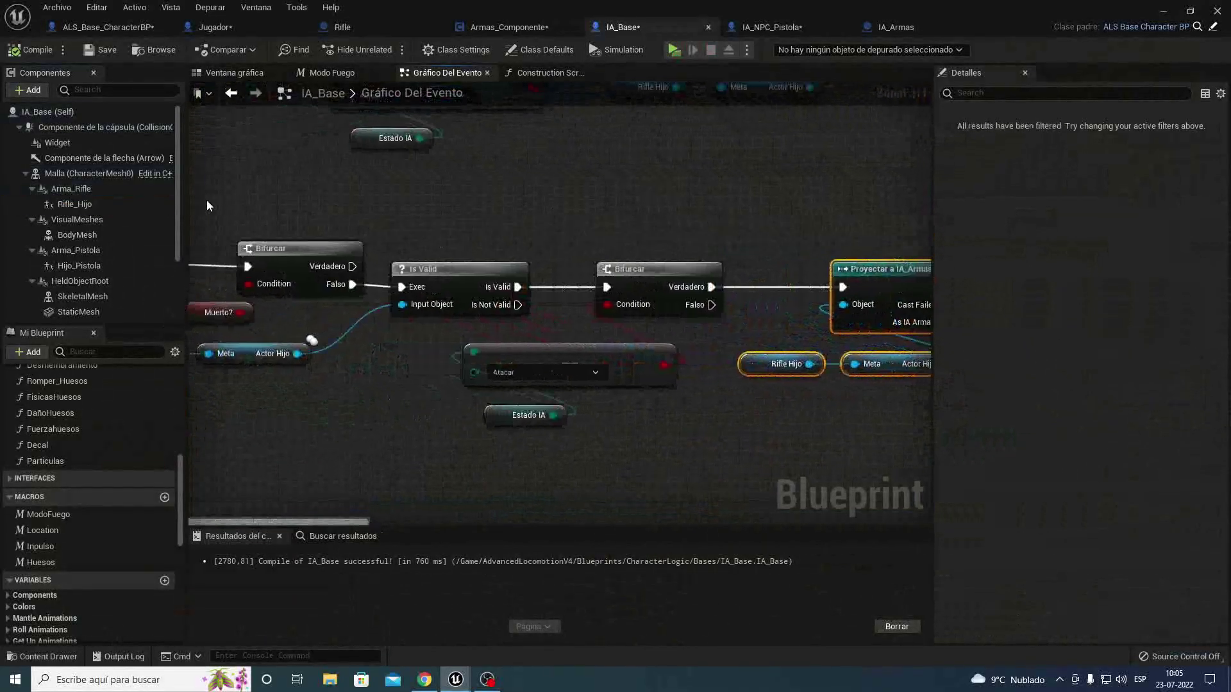
{"action": "left_click", "coordinate": [69, 251]}
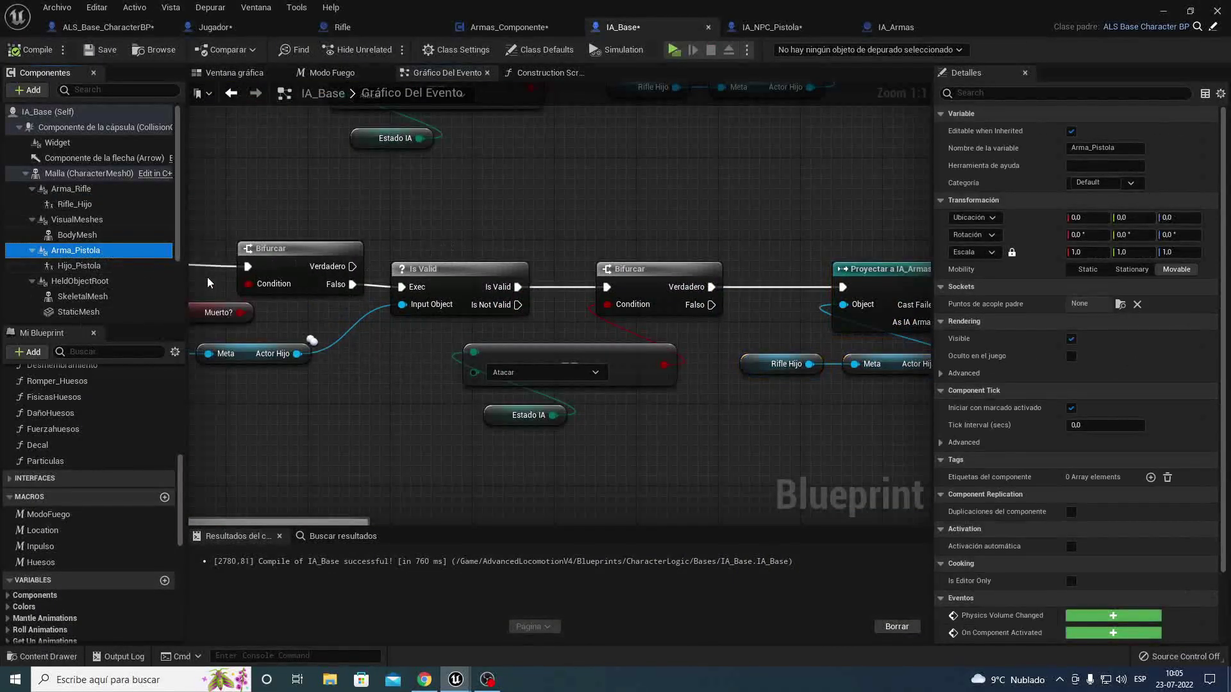
{"action": "key", "text": "Delete"}
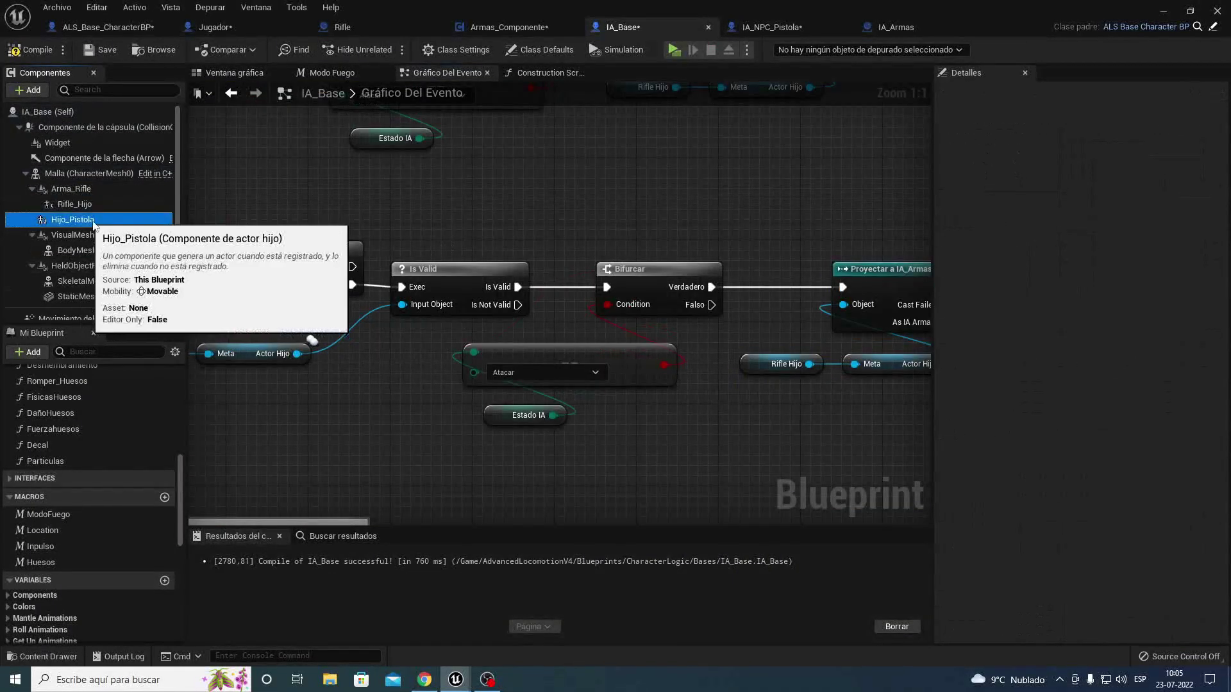
{"action": "left_click", "coordinate": [83, 219]}
{"action": "key", "text": "Delete"}
Step: Rename Arma_Rifle to Arma and Rifle_Hijo to Arma_Hijo
{"action": "left_click", "coordinate": [64, 191]}
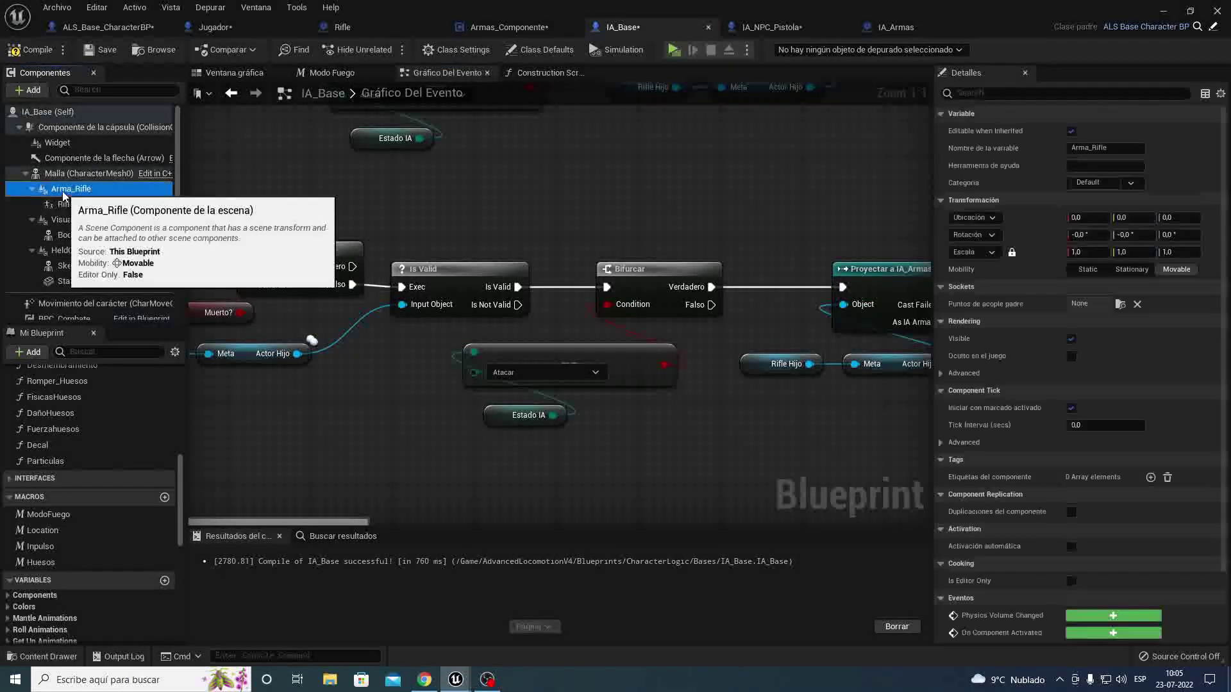
{"action": "left_click_drag", "start_coordinate": [1089, 148], "coordinate": [1098, 149]}
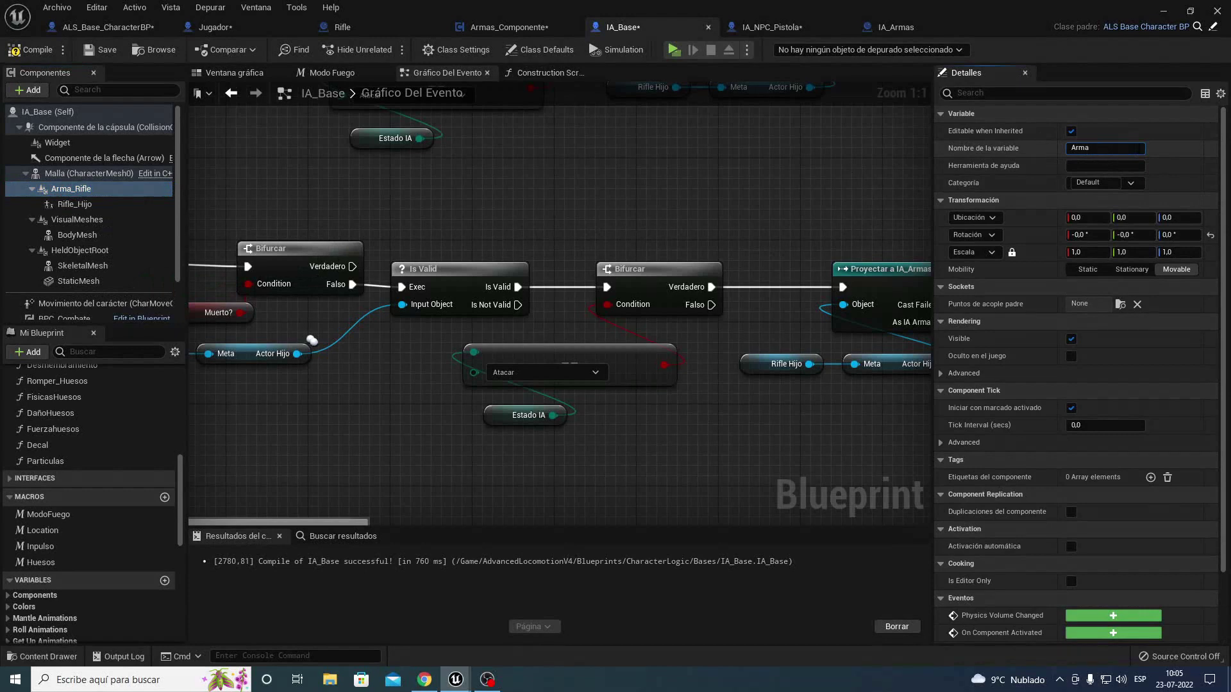
{"action": "key", "text": "Return"}
{"action": "left_click", "coordinate": [86, 207]}
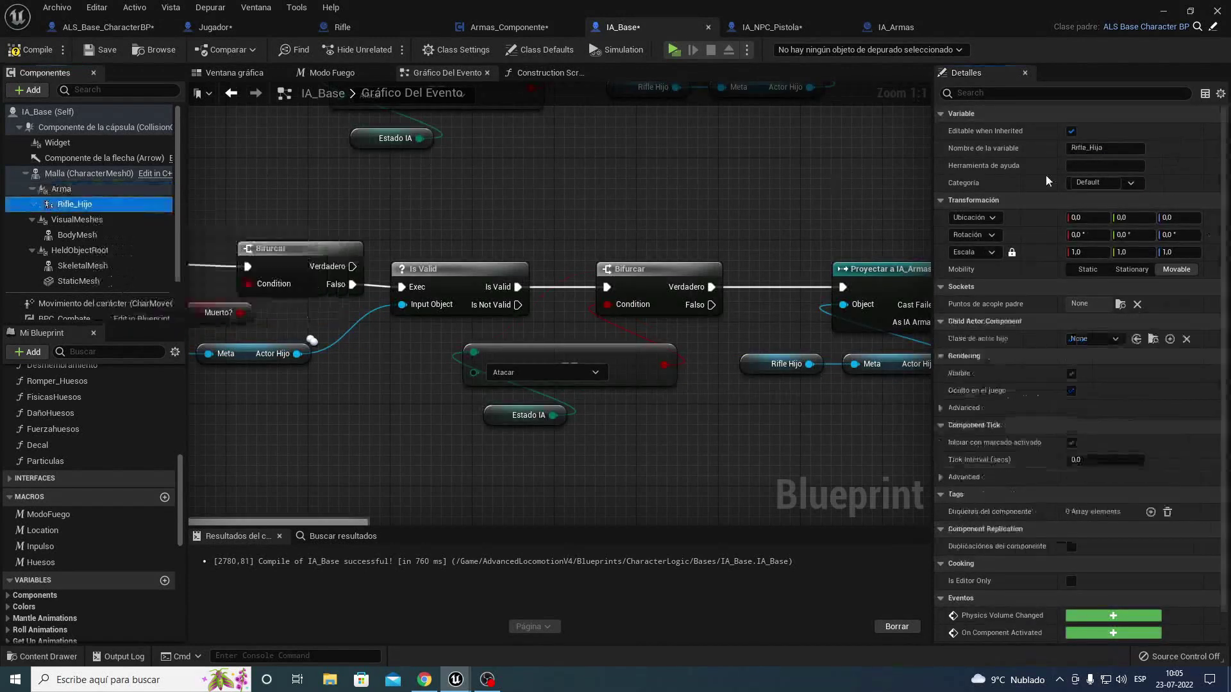
{"action": "left_click_drag", "start_coordinate": [1086, 148], "coordinate": [1102, 148]}
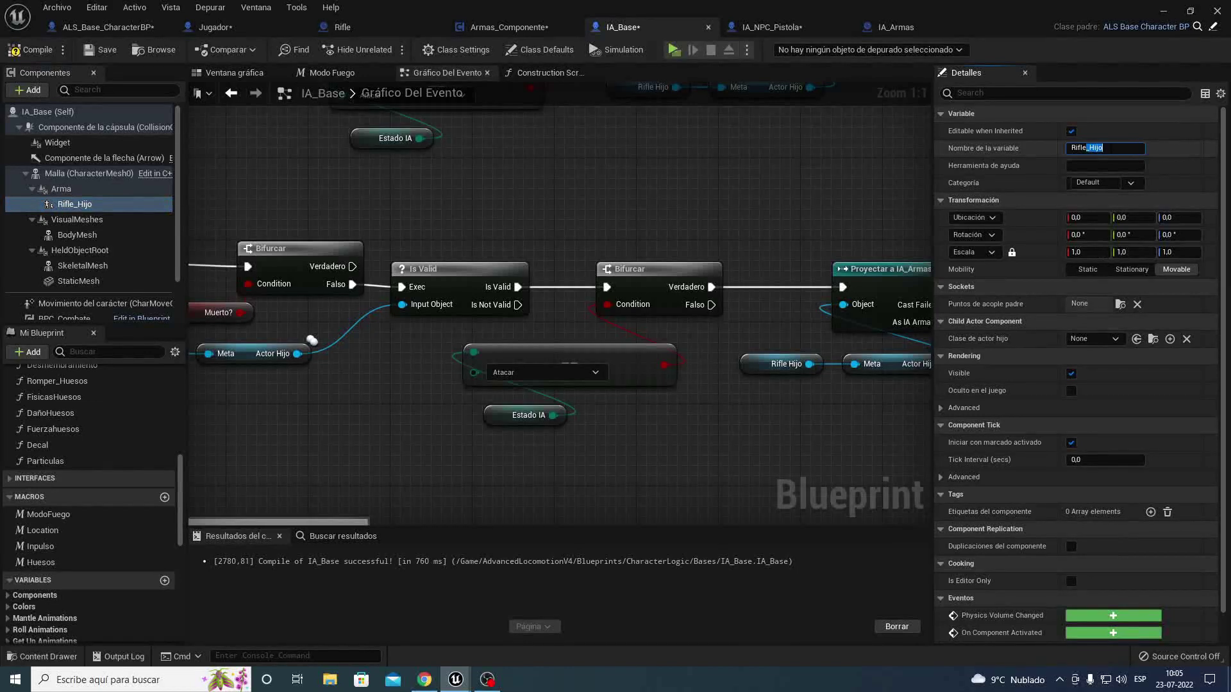
{"action": "type", "text": "A"}
{"action": "key", "text": "Return"}
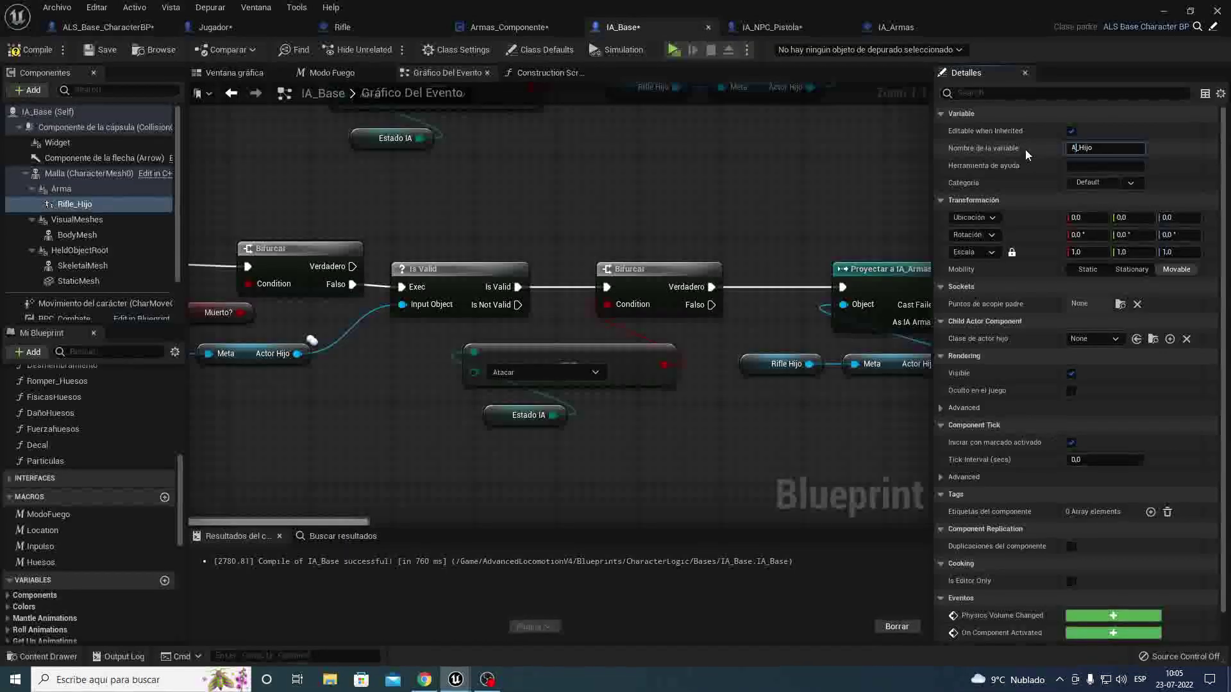
{"action": "type", "text": "rma"}
{"action": "key", "text": "Return"}
Step: Shift the perception node and its neighbour left, then compile IA_Base
{"action": "mouse_move", "coordinate": [781, 224]}
{"action": "right_mouse_down"}
{"action": "mouse_move", "coordinate": [684, 179]}
{"action": "mouse_move", "coordinate": [643, 133]}
{"action": "right_mouse_up"}
{"action": "scroll", "coordinate": [568, 283], "scroll_direction": "down", "scroll_amount": 6}
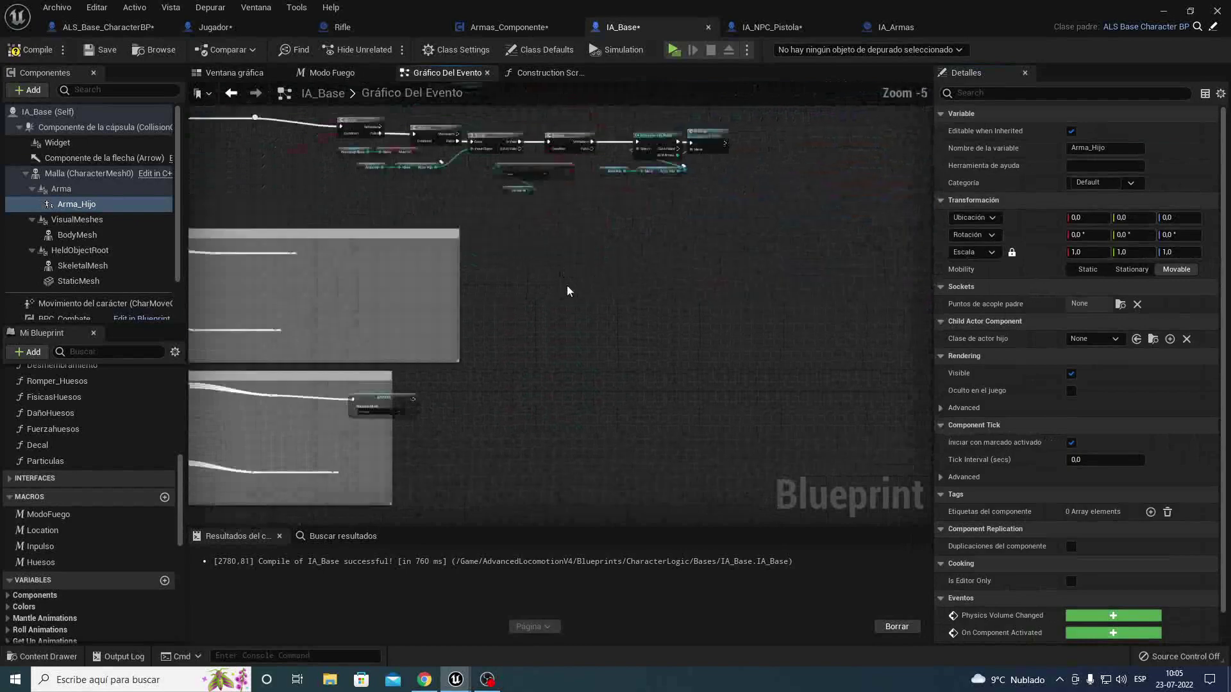
{"action": "right_click_drag", "start_coordinate": [411, 336], "coordinate": [540, 207]}
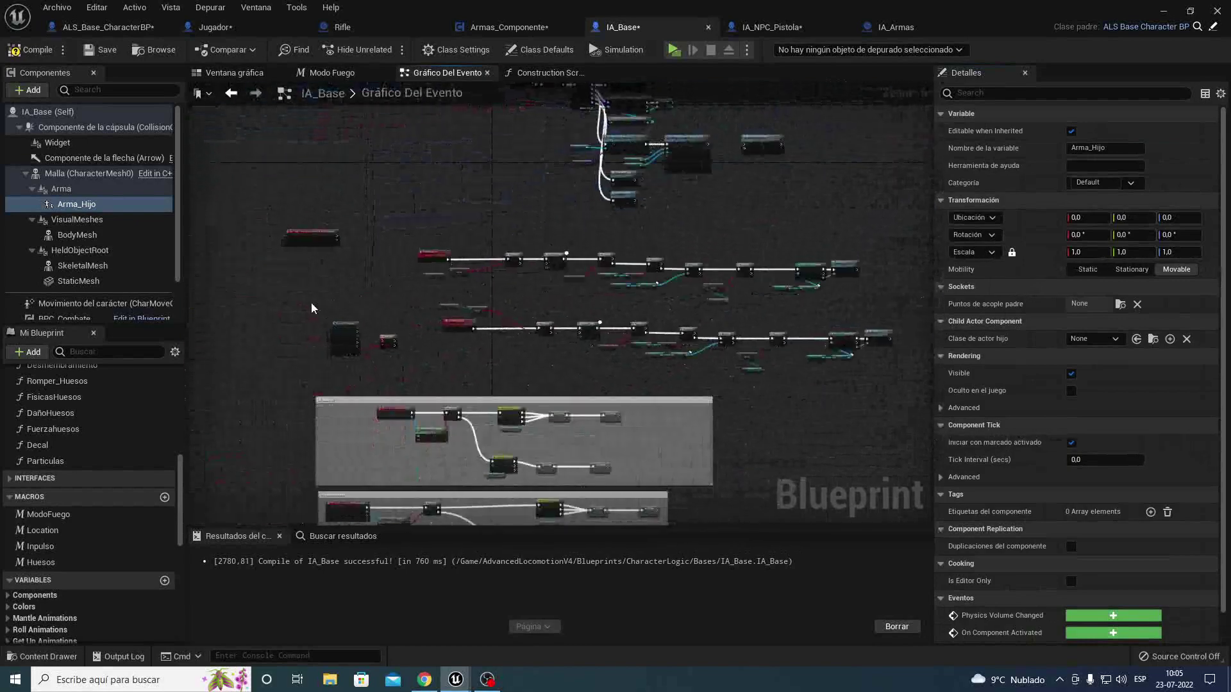
{"action": "left_click_drag", "start_coordinate": [310, 302], "coordinate": [371, 345]}
{"action": "mouse_move", "coordinate": [326, 300]}
{"action": "left_mouse_down"}
{"action": "mouse_move", "coordinate": [398, 356]}
{"action": "mouse_move", "coordinate": [238, 333]}
{"action": "left_mouse_up"}
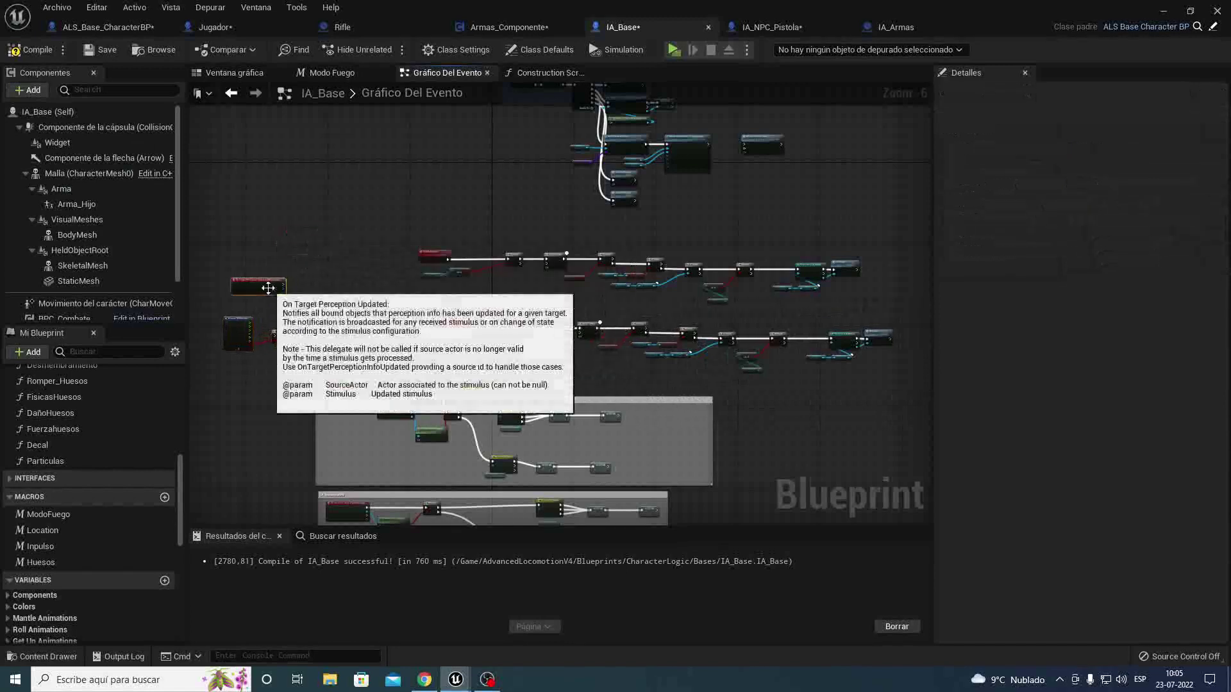
{"action": "right_click_drag", "start_coordinate": [324, 238], "coordinate": [378, 360]}
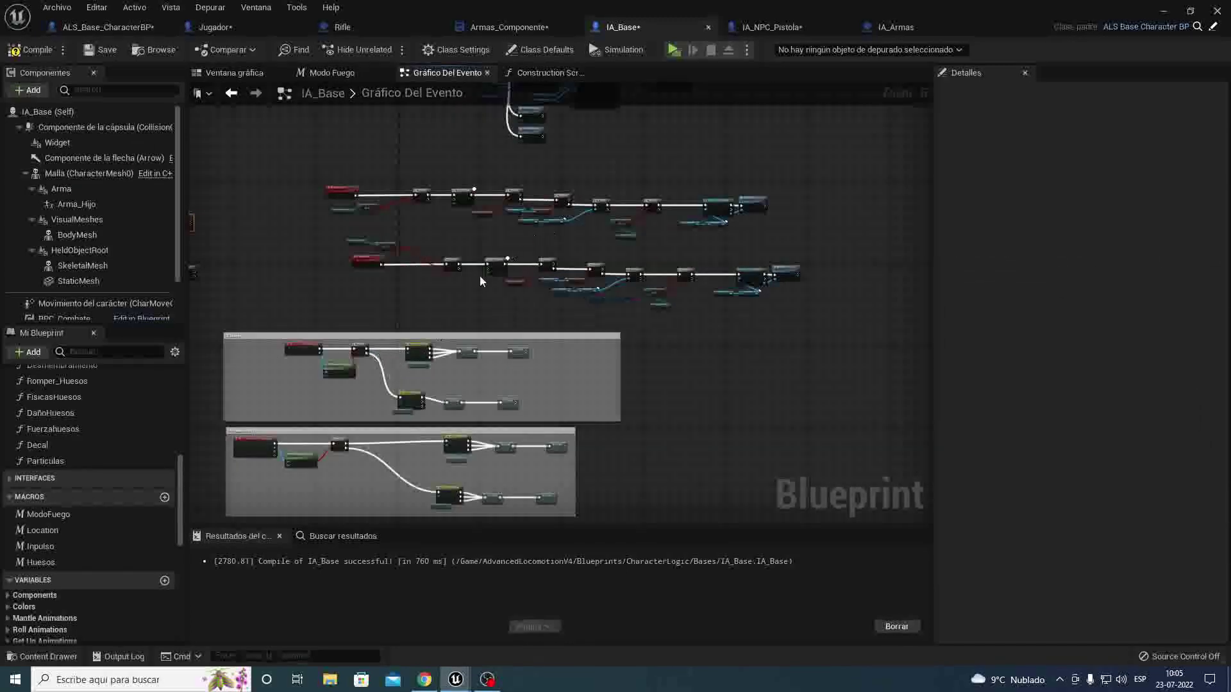
{"action": "scroll", "coordinate": [419, 333], "scroll_direction": "up", "scroll_amount": 4}
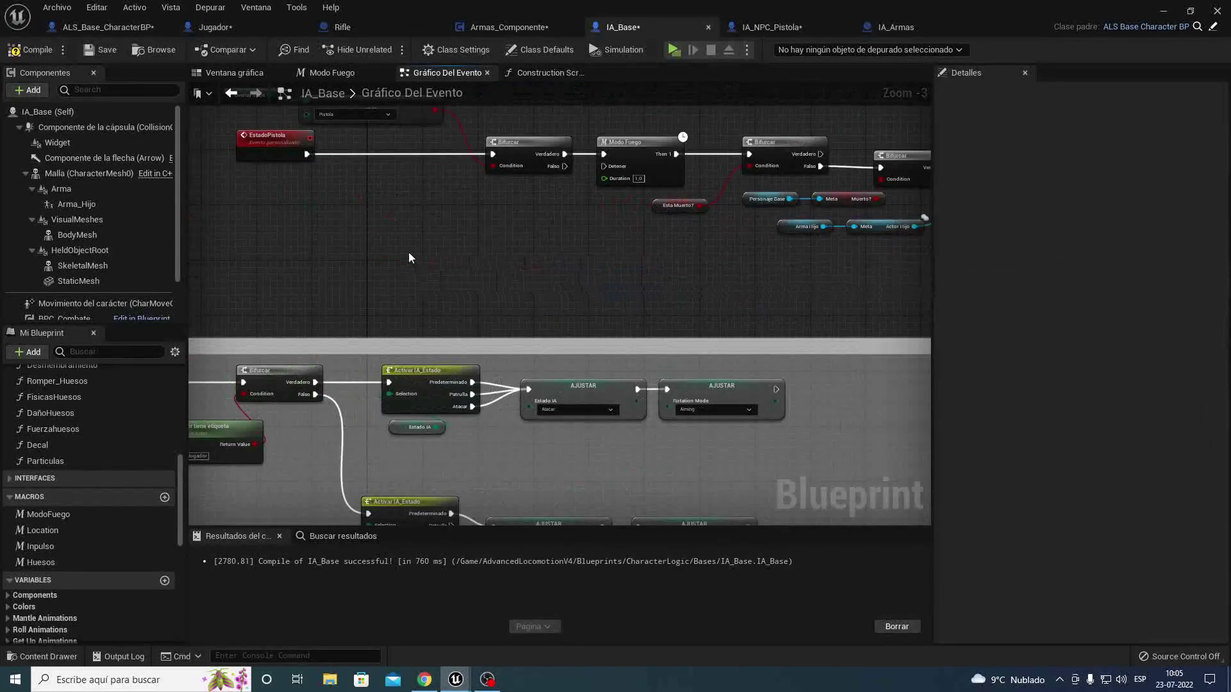
{"action": "scroll", "coordinate": [409, 251], "scroll_direction": "up", "scroll_amount": 3}
{"action": "left_click", "coordinate": [30, 50]}
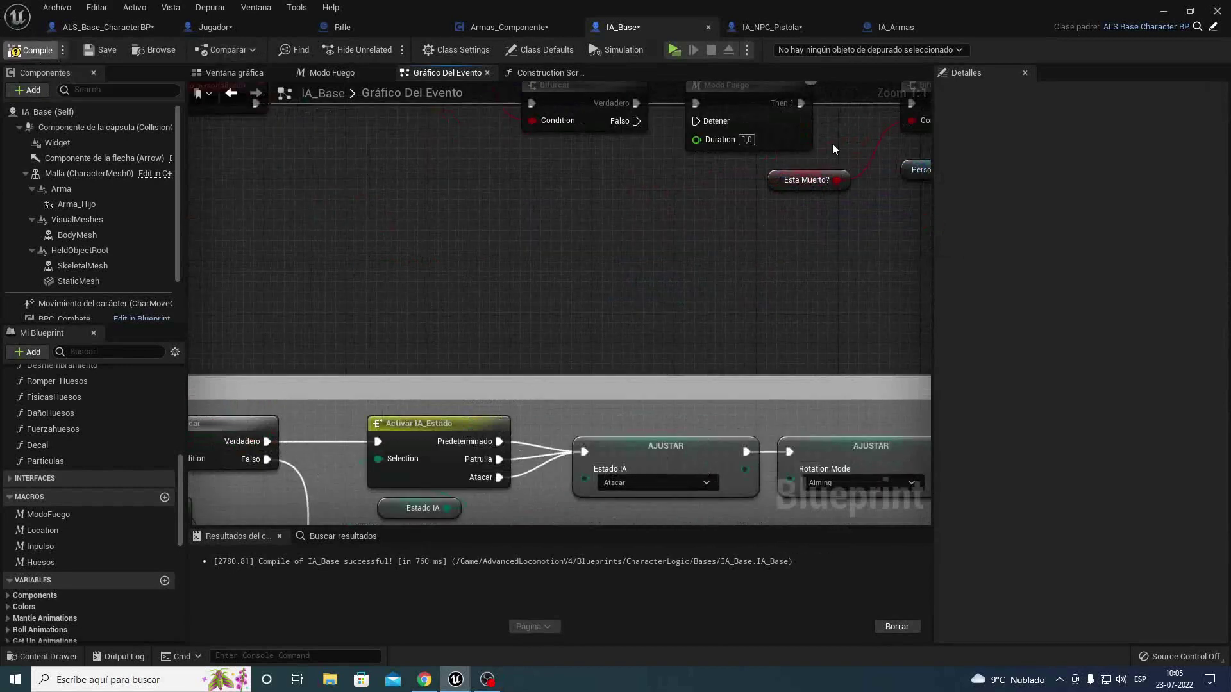
Step: Close the IA_Base Blueprint editor and fly the viewport camera toward the house by the road
{"action": "left_click", "coordinate": [1217, 12]}
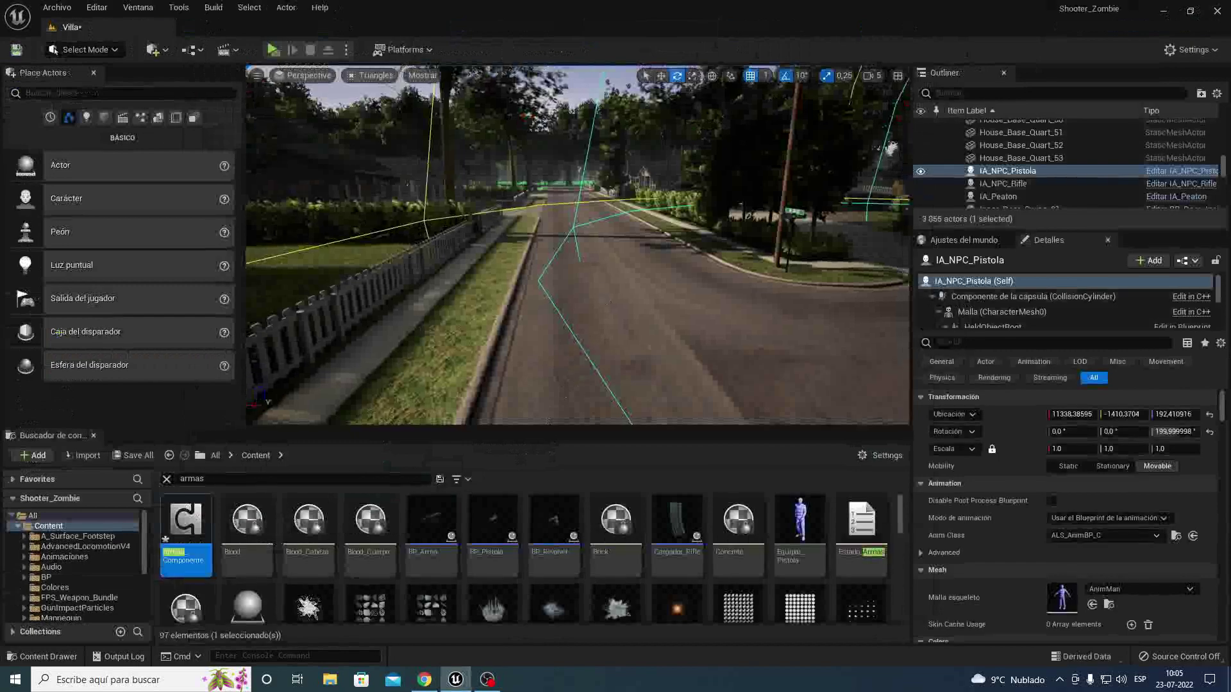
{"action": "right_click_drag", "start_coordinate": [577, 257], "coordinate": [641, 257]}
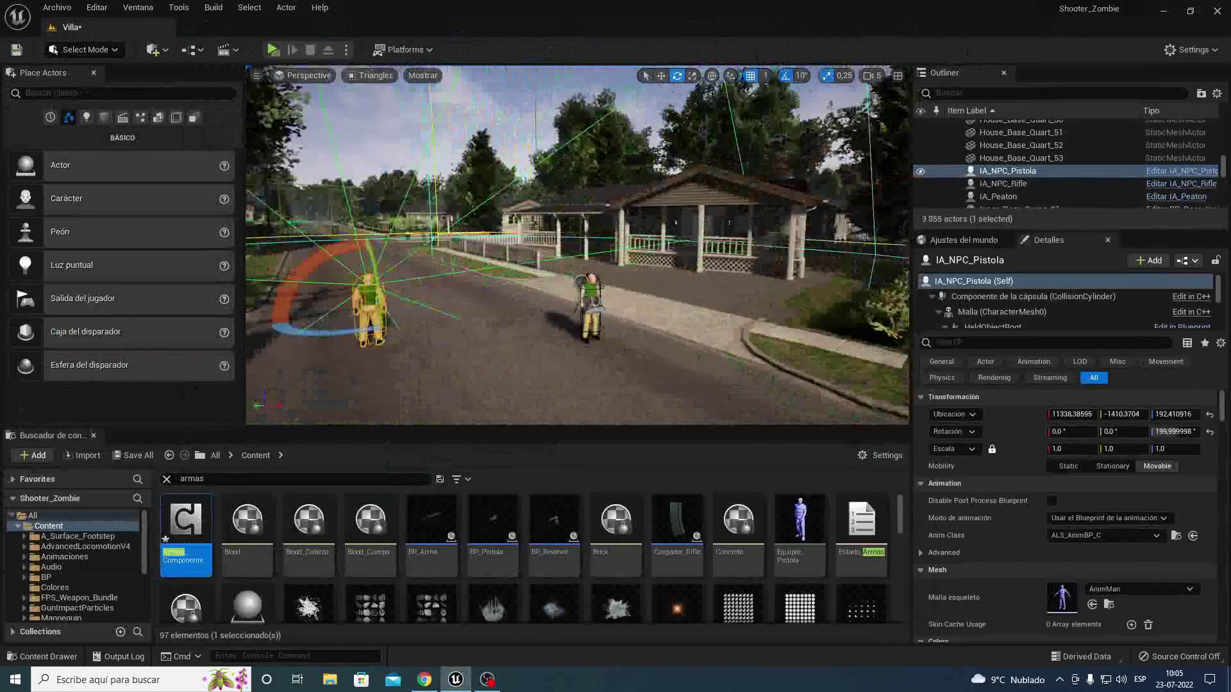
{"action": "right_click_drag", "start_coordinate": [413, 291], "coordinate": [452, 292]}
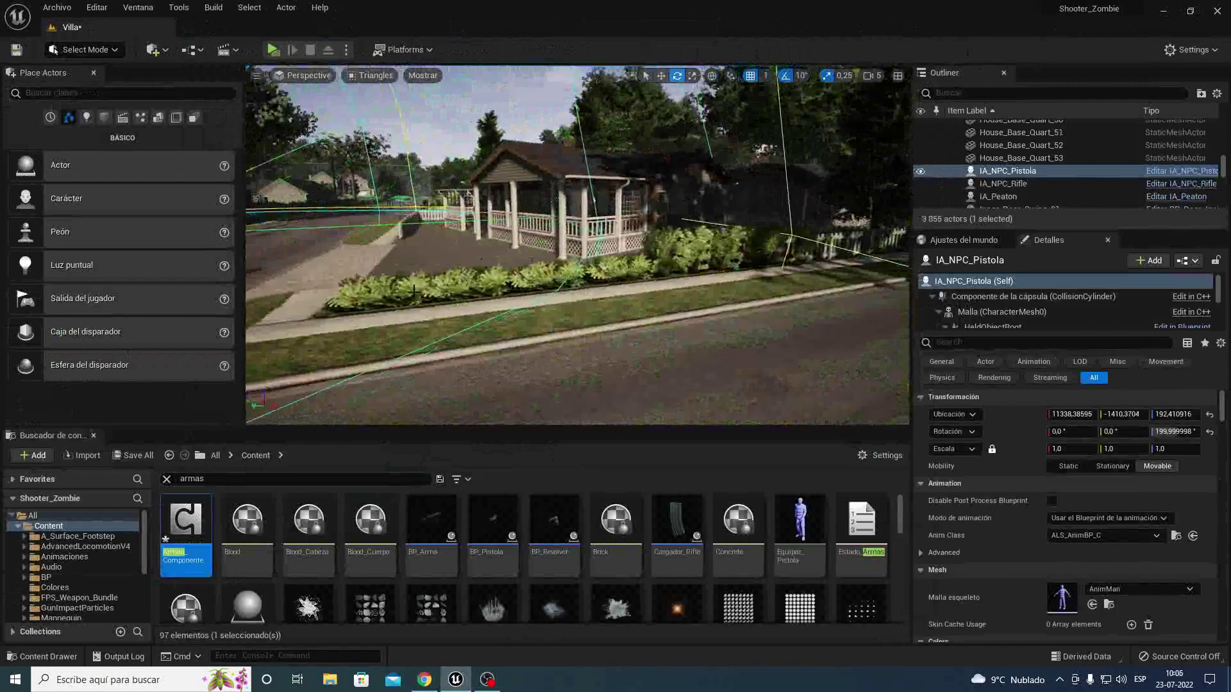
{"action": "left_click", "coordinate": [413, 292]}
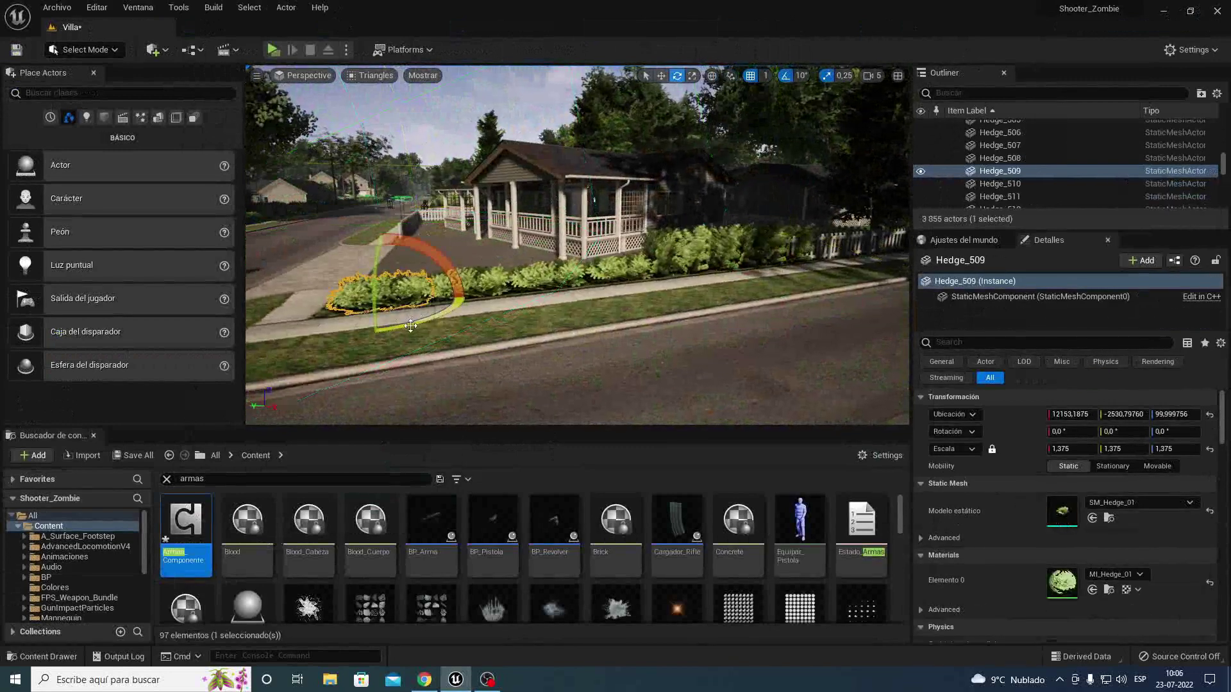
Step: Lower the camera past the porch to the standing NPC, then clear the weapons search
{"action": "right_click_drag", "start_coordinate": [413, 291], "coordinate": [384, 256]}
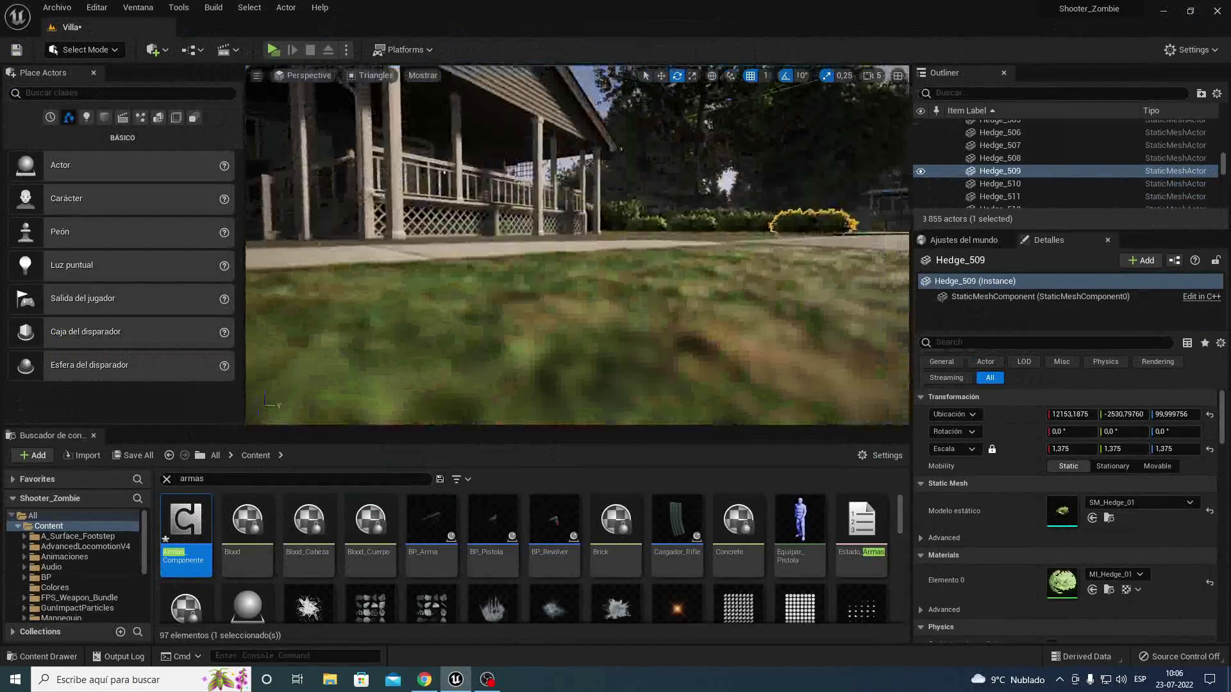
{"action": "right_click_drag", "start_coordinate": [346, 385], "coordinate": [322, 402]}
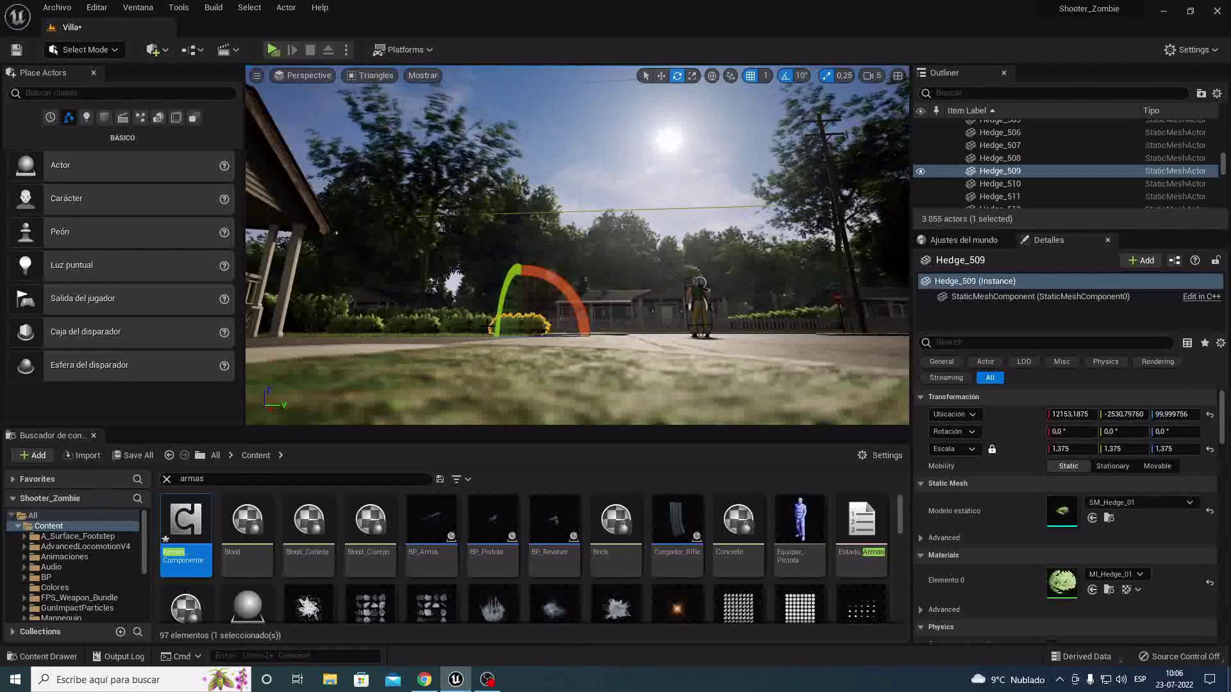
{"action": "mouse_move", "coordinate": [472, 338]}
{"action": "right_mouse_down"}
{"action": "mouse_move", "coordinate": [507, 324]}
{"action": "mouse_move", "coordinate": [349, 416]}
{"action": "right_mouse_up"}
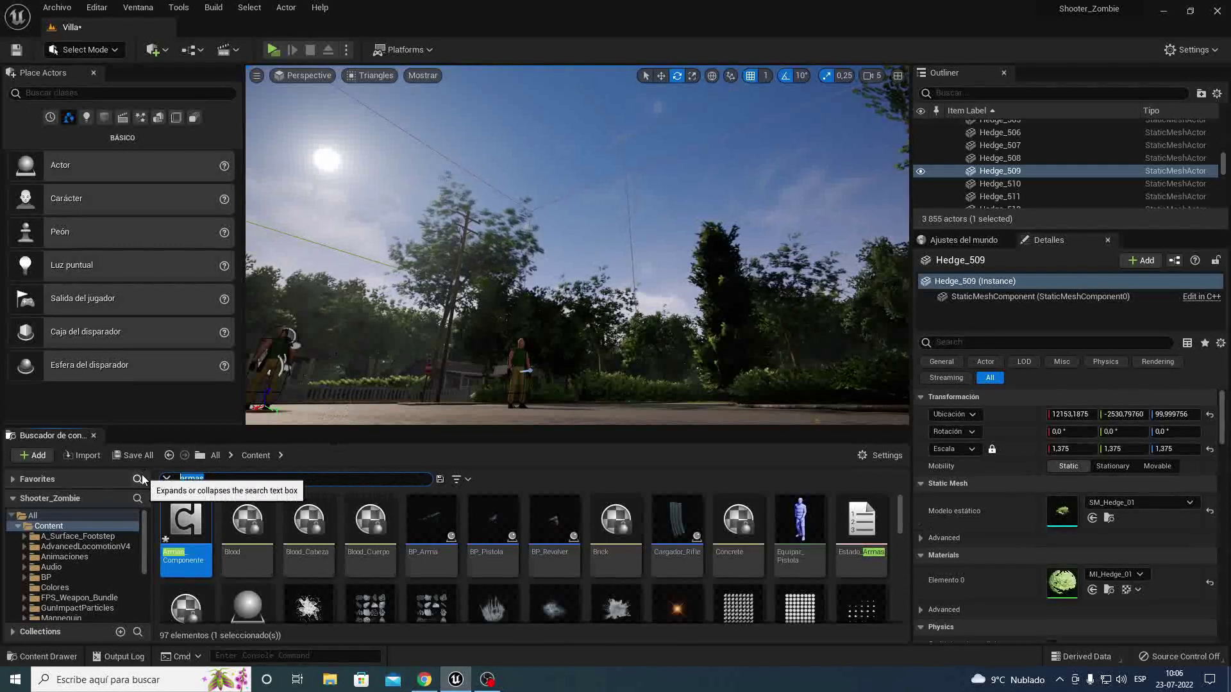
{"action": "left_click", "coordinate": [166, 479]}
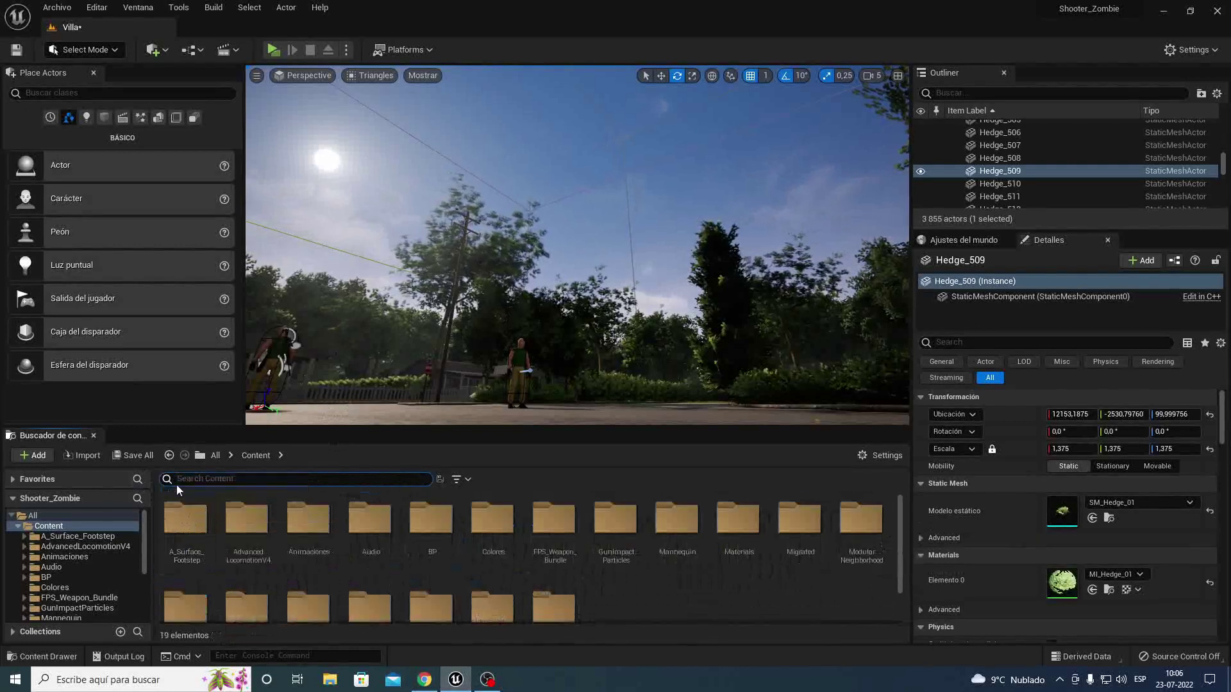
Step: Save all modified blueprints and the Villa level, then play-test in a new window, running down the street
{"action": "key", "text": "ctrl+shift+s"}
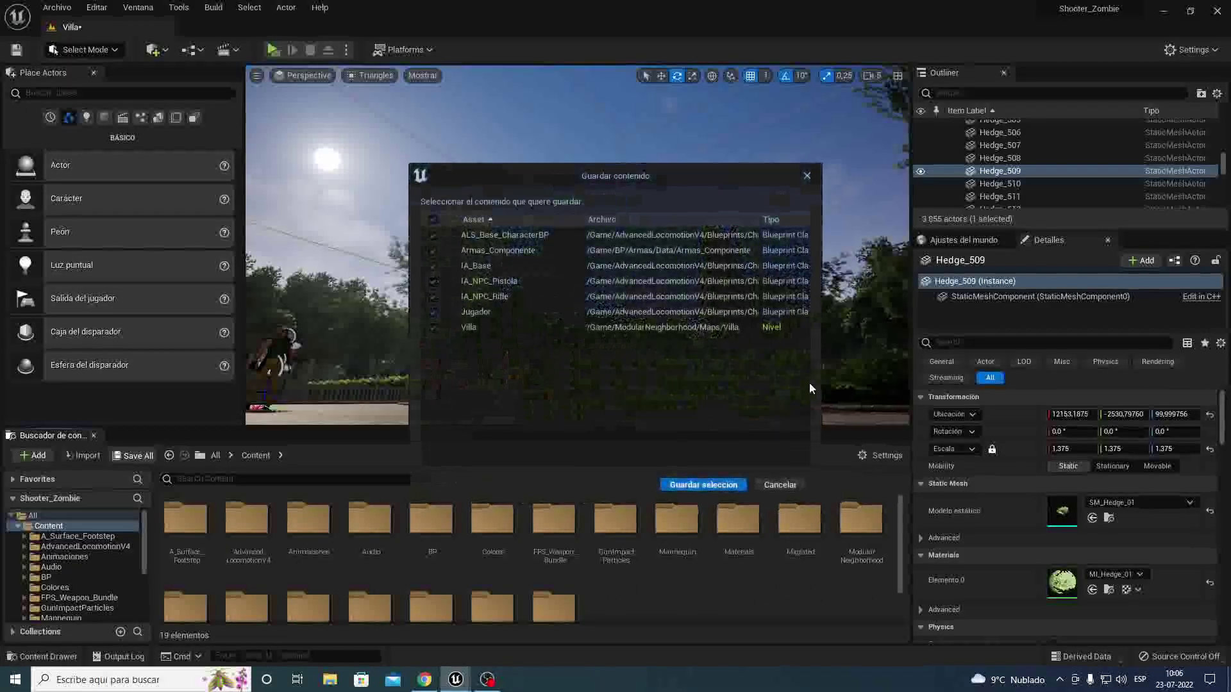
{"action": "left_click", "coordinate": [706, 485]}
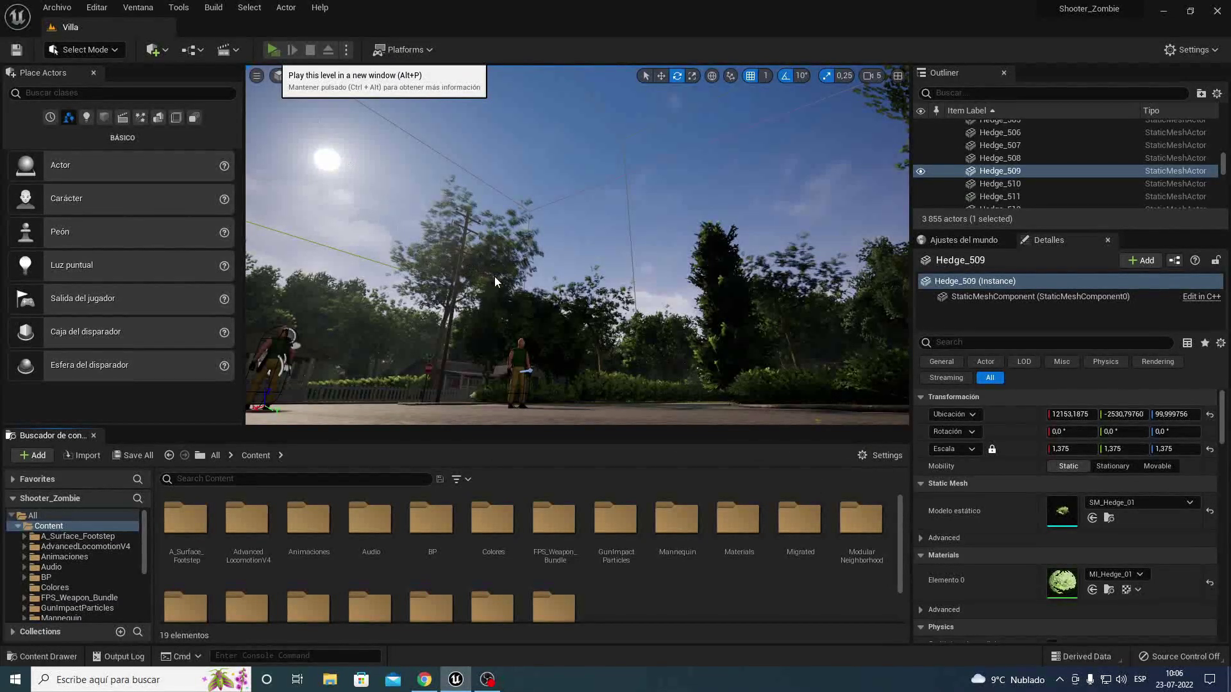
{"action": "key", "text": "alt+p"}
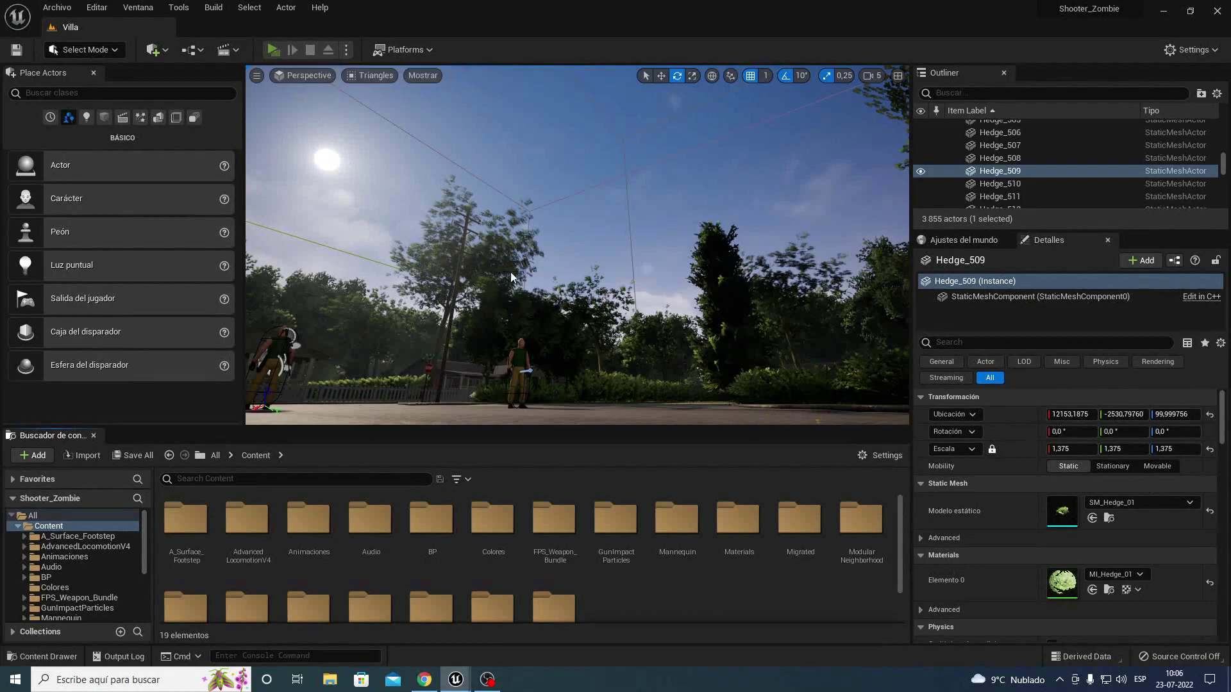
{"action": "key", "text": "w"}
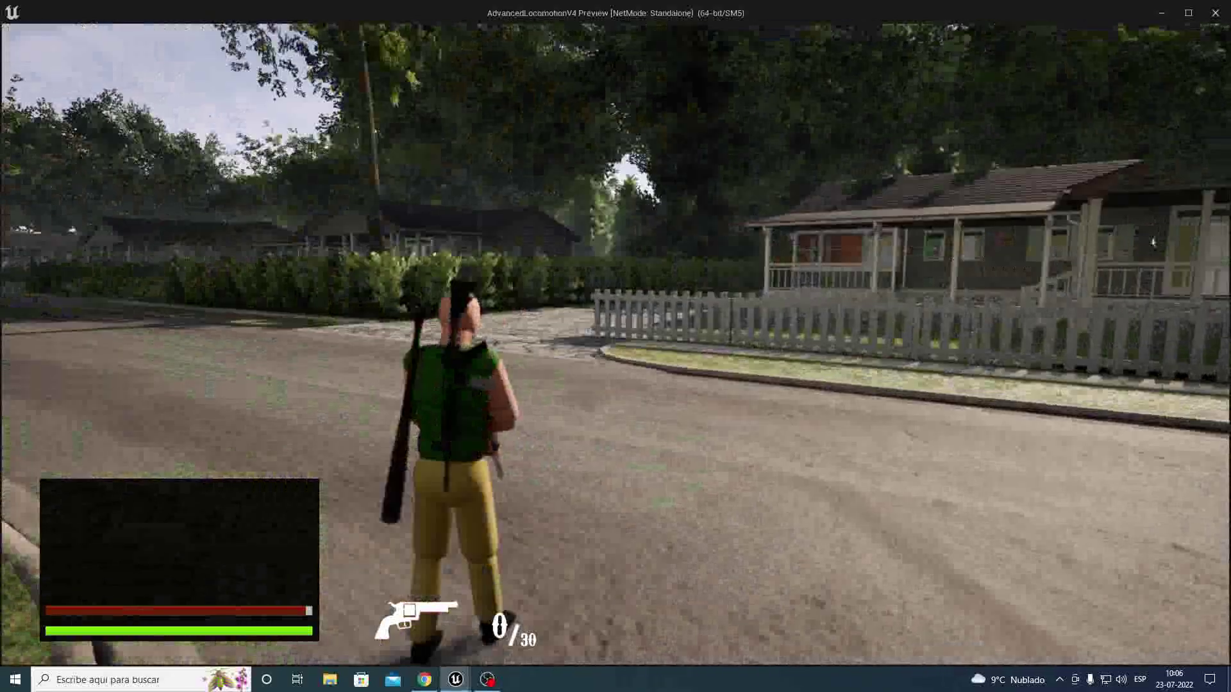
Step: Stop the play-test and scroll through the runtime errors in the Message Log
{"action": "key", "text": "Escape"}
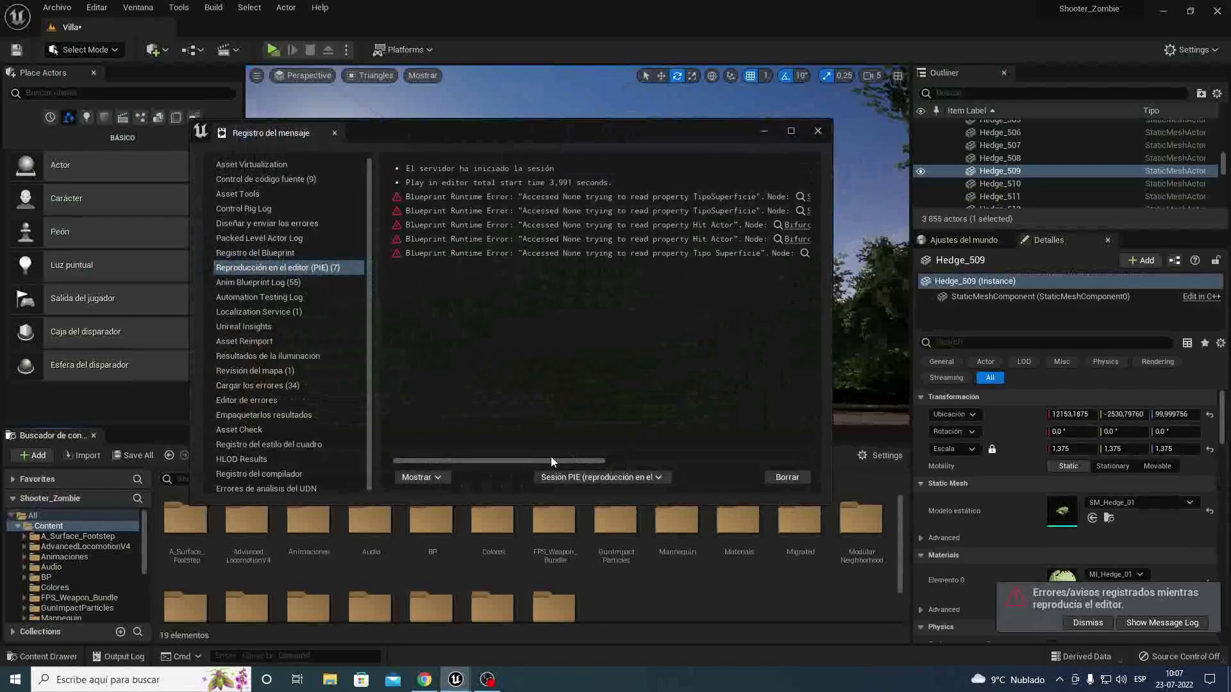
{"action": "left_click_drag", "start_coordinate": [551, 460], "coordinate": [614, 463]}
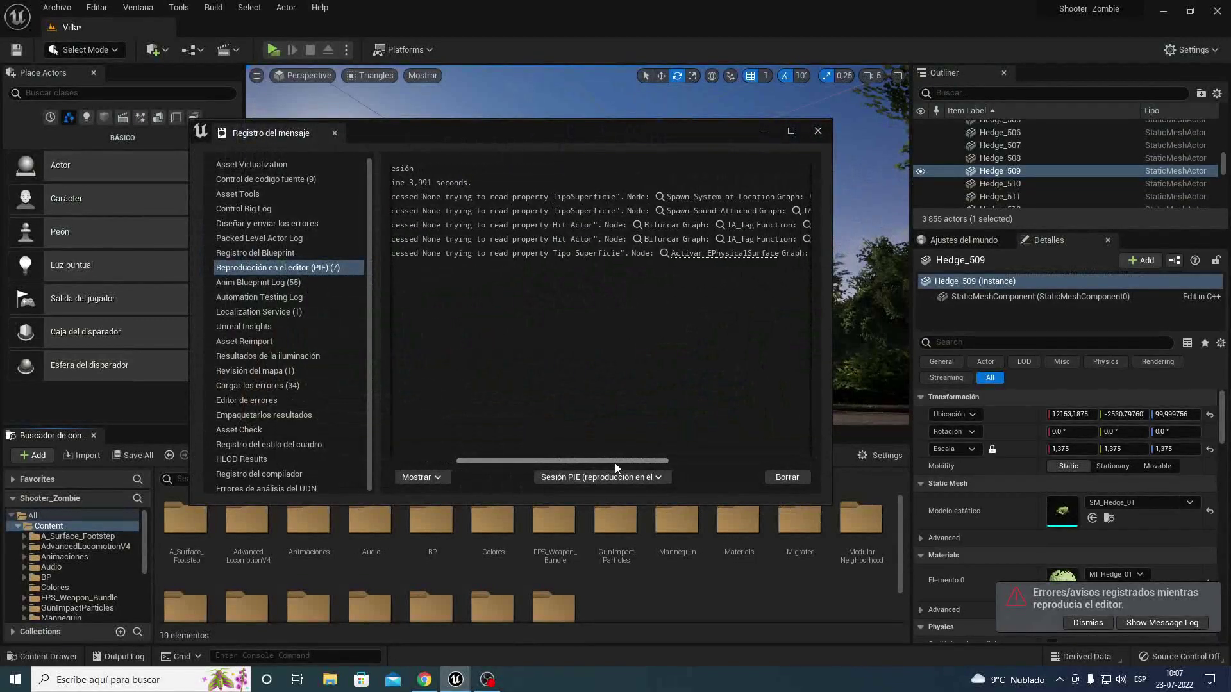
{"action": "mouse_move", "coordinate": [615, 463]}
{"action": "left_mouse_down"}
{"action": "mouse_move", "coordinate": [784, 473]}
{"action": "mouse_move", "coordinate": [558, 474]}
{"action": "mouse_move", "coordinate": [649, 478]}
{"action": "left_mouse_up"}
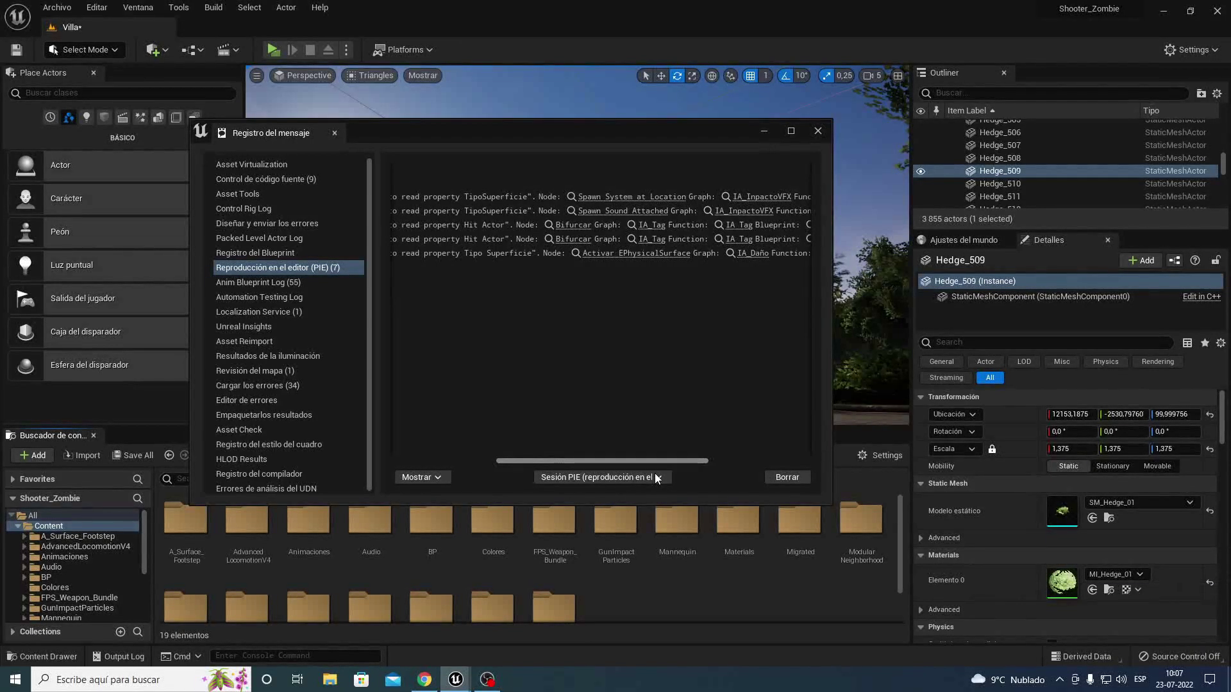
{"action": "left_click_drag", "start_coordinate": [657, 461], "coordinate": [791, 471]}
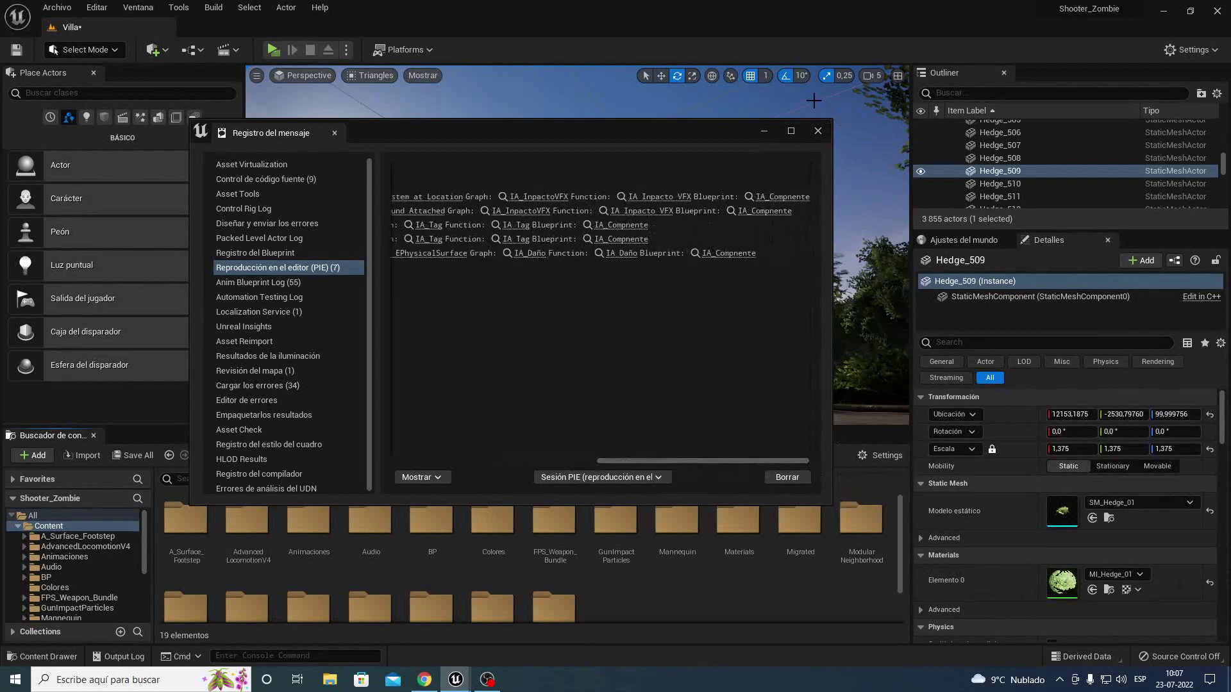
Step: Close the error log and save the Villa level again with Save All
{"action": "left_click", "coordinate": [817, 130]}
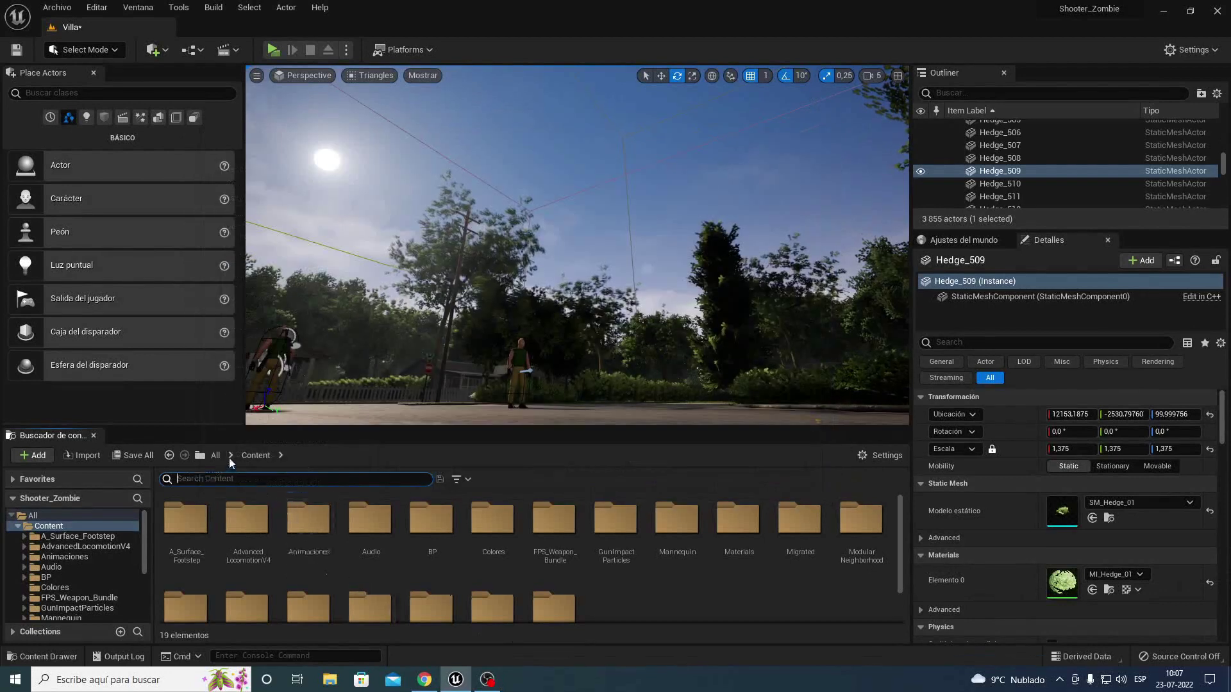
{"action": "left_click", "coordinate": [134, 455]}
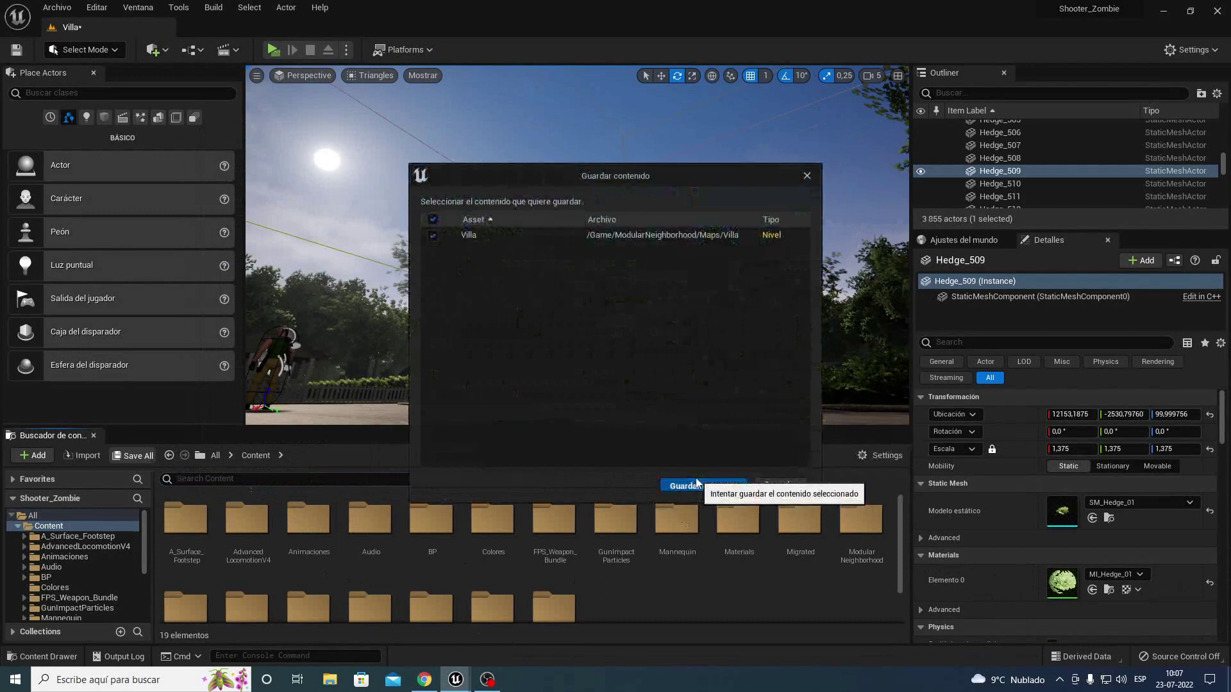
{"action": "left_click", "coordinate": [695, 488]}
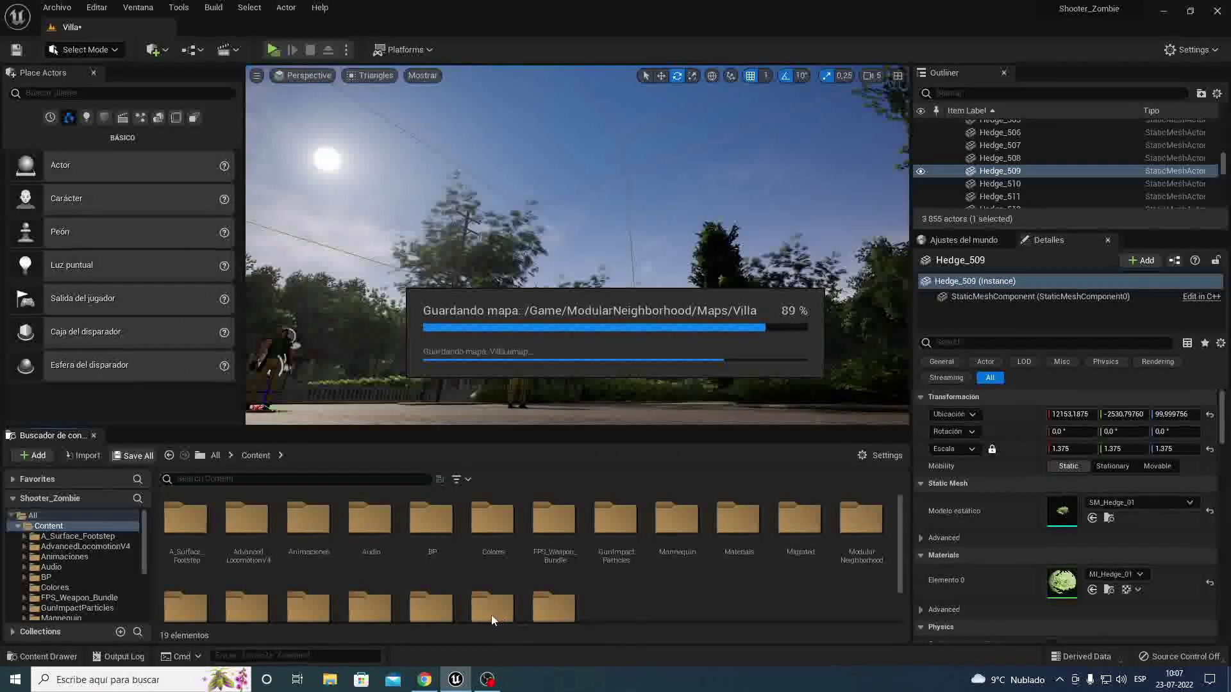